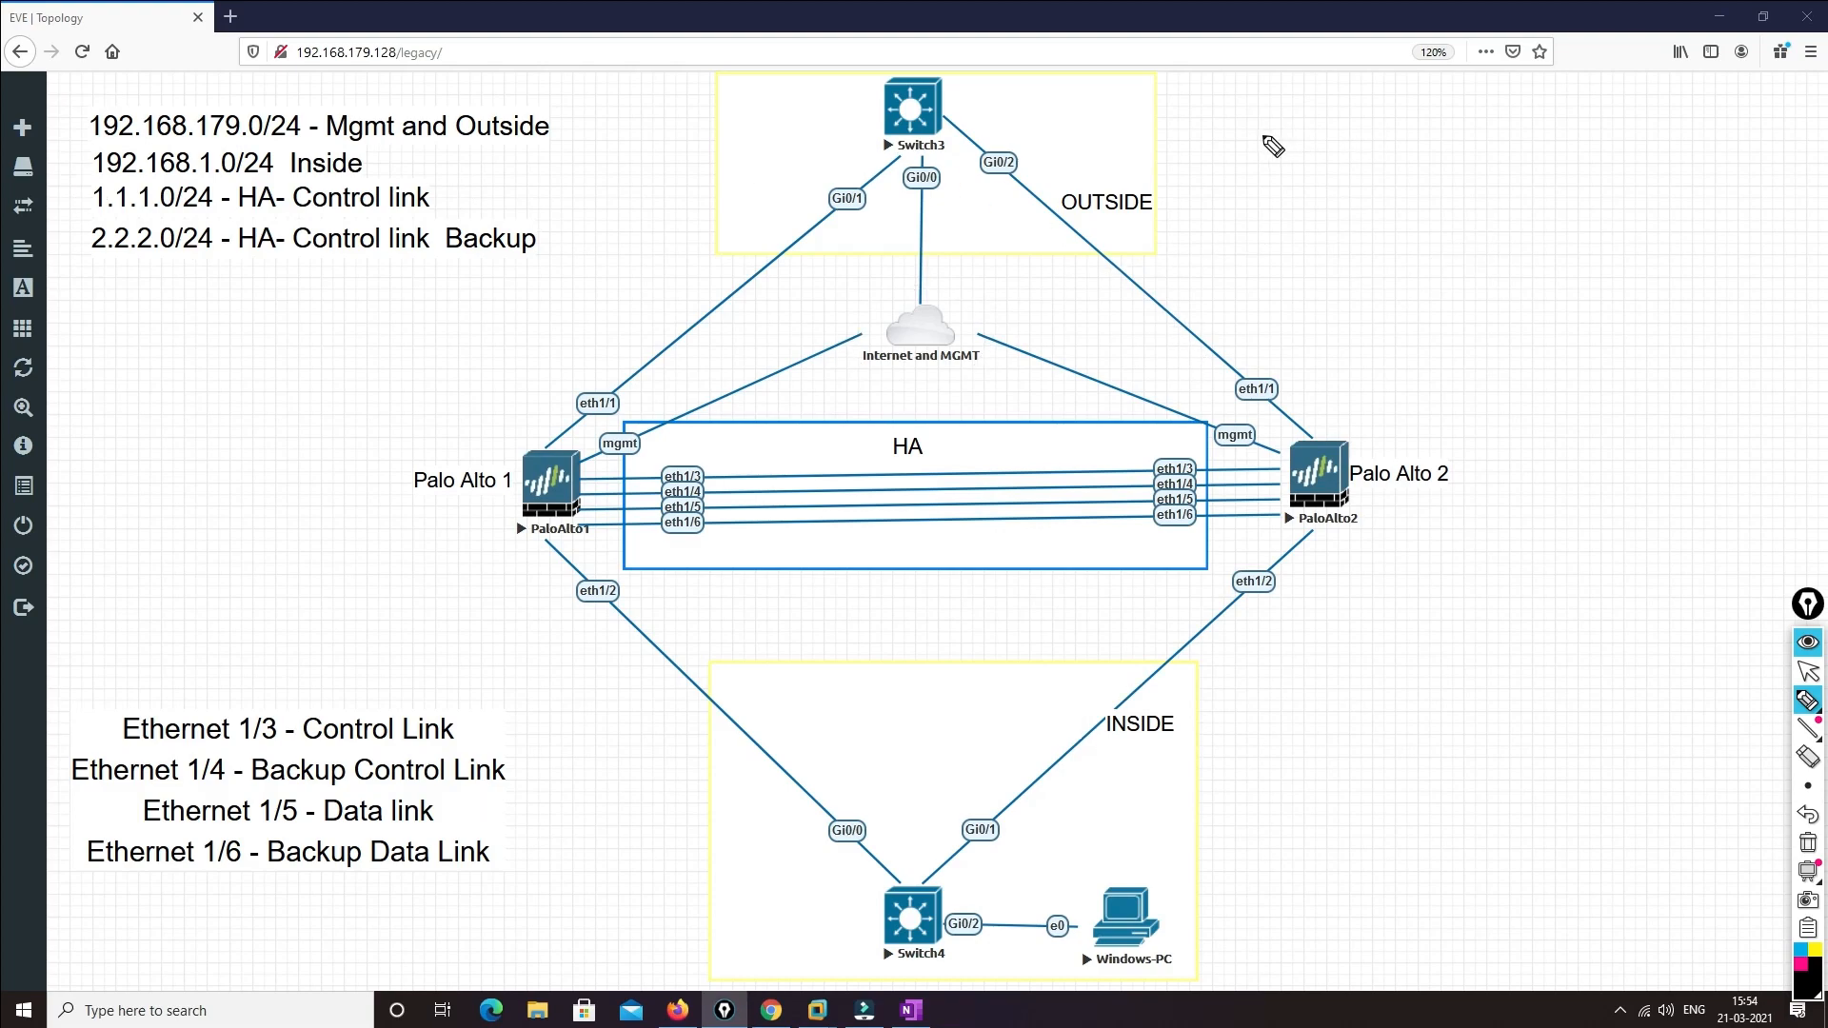
# Handwrite "IP address" beside the topology and circle Palo Alto 1's eth1/1 and eth1/2 interfaces with the pen
pyautogui.moveTo(1272, 136)
pyautogui.mouseDown()
pyautogui.moveTo(1306, 122)
pyautogui.moveTo(1292, 153)
pyautogui.mouseUp()
pyautogui.moveTo(1285, 156); pyautogui.dragTo(1314, 149)
pyautogui.moveTo(1310, 113)
pyautogui.mouseDown()
pyautogui.moveTo(1358, 139)
pyautogui.moveTo(1451, 94)
pyautogui.mouseUp()
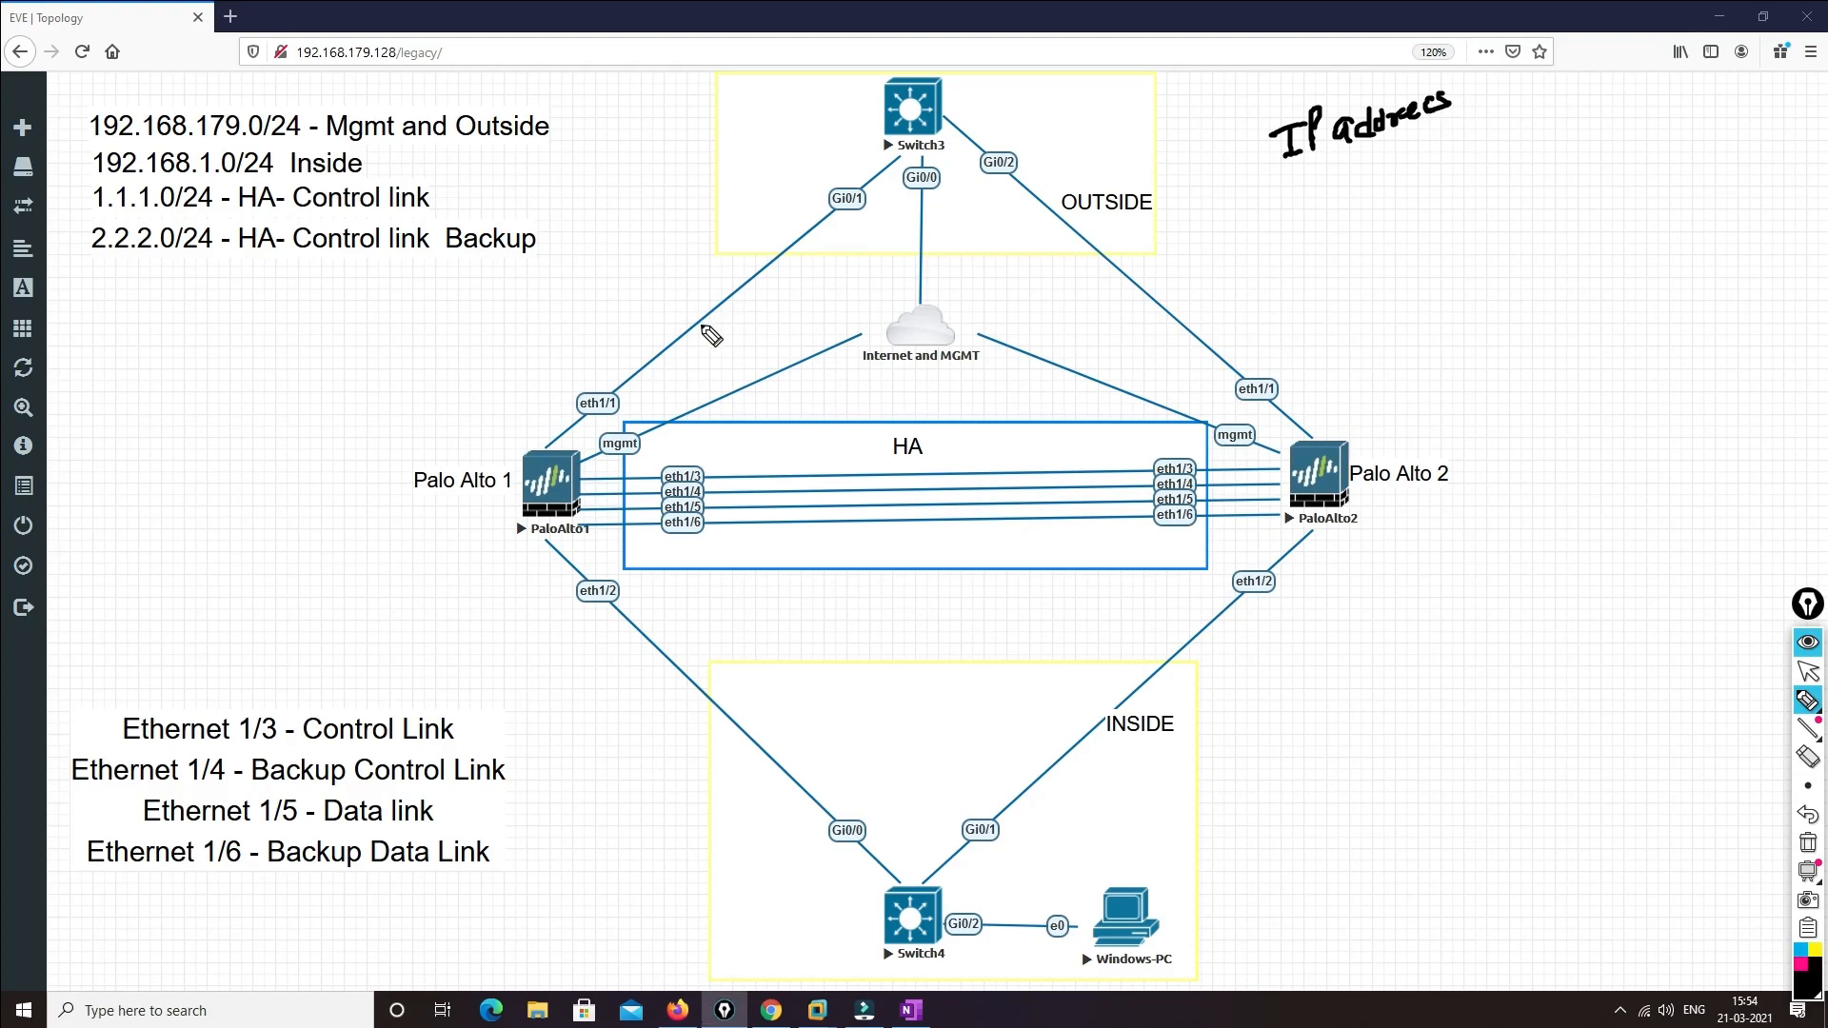
pyautogui.moveTo(617, 371)
pyautogui.mouseDown()
pyautogui.moveTo(569, 395)
pyautogui.moveTo(612, 368)
pyautogui.mouseUp()
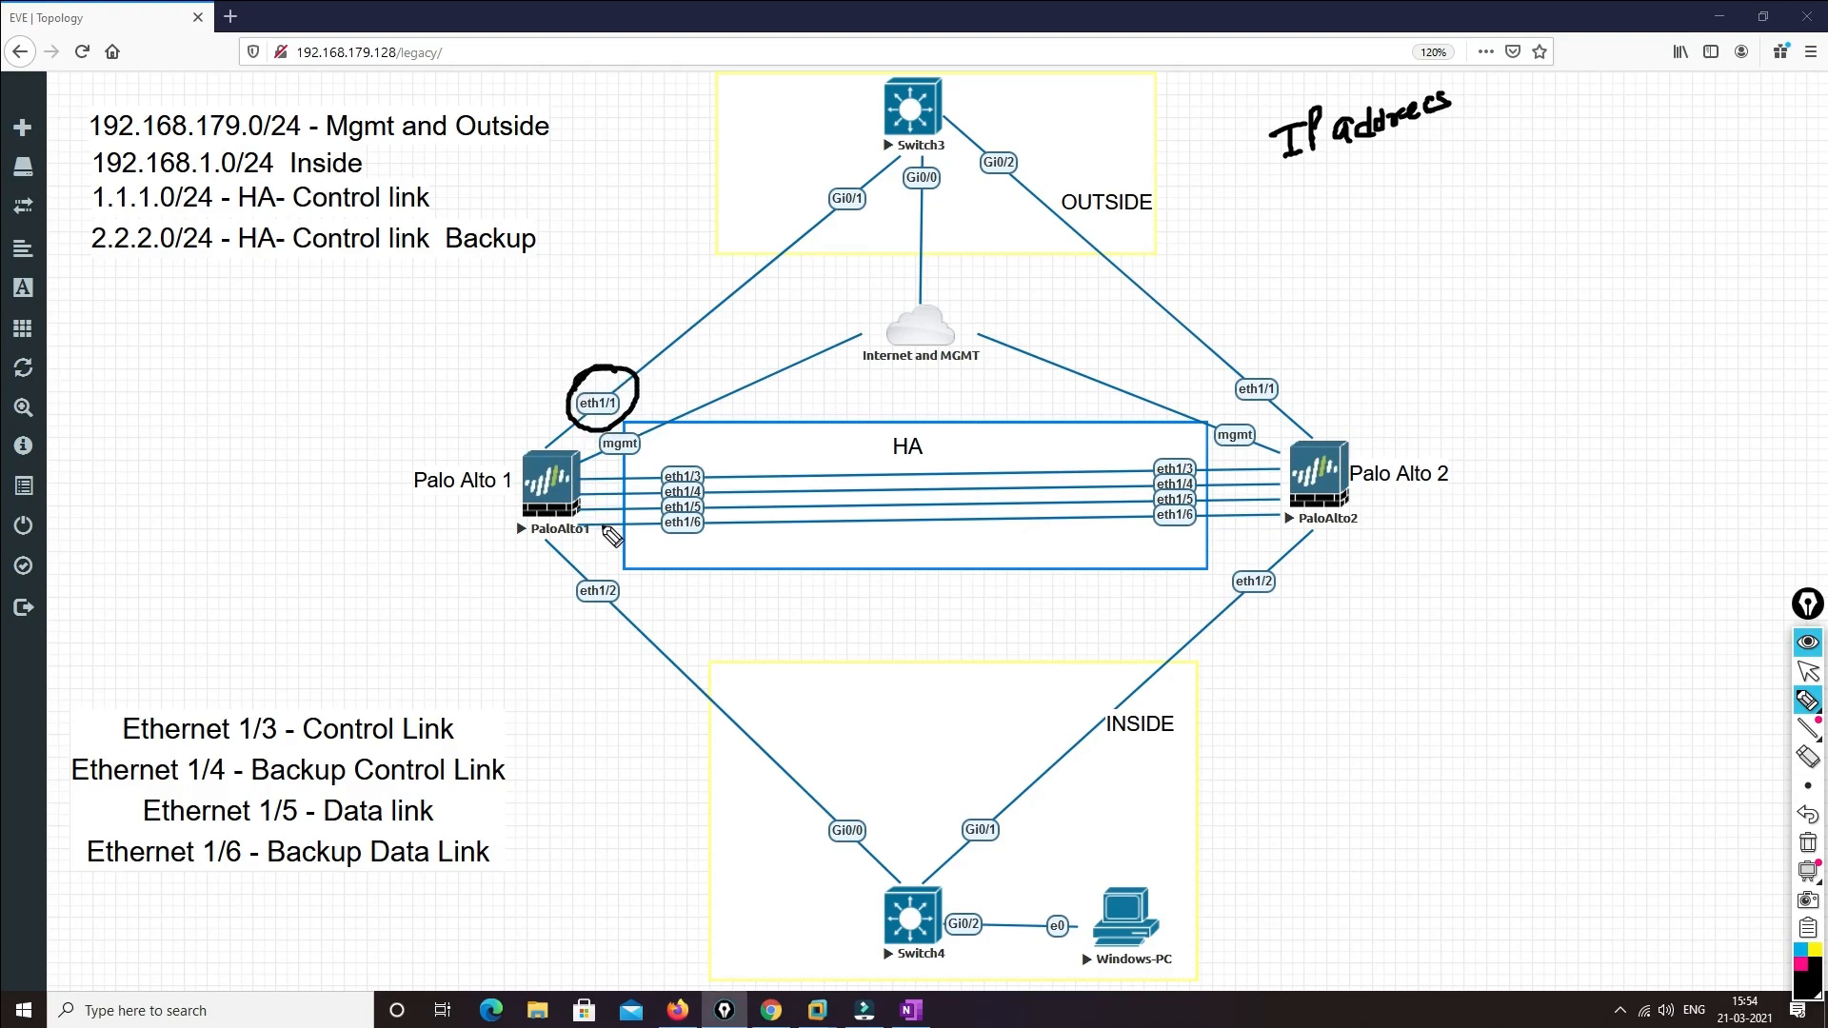
pyautogui.moveTo(614, 571)
pyautogui.mouseDown()
pyautogui.moveTo(623, 611)
pyautogui.moveTo(585, 569)
pyautogui.mouseUp()
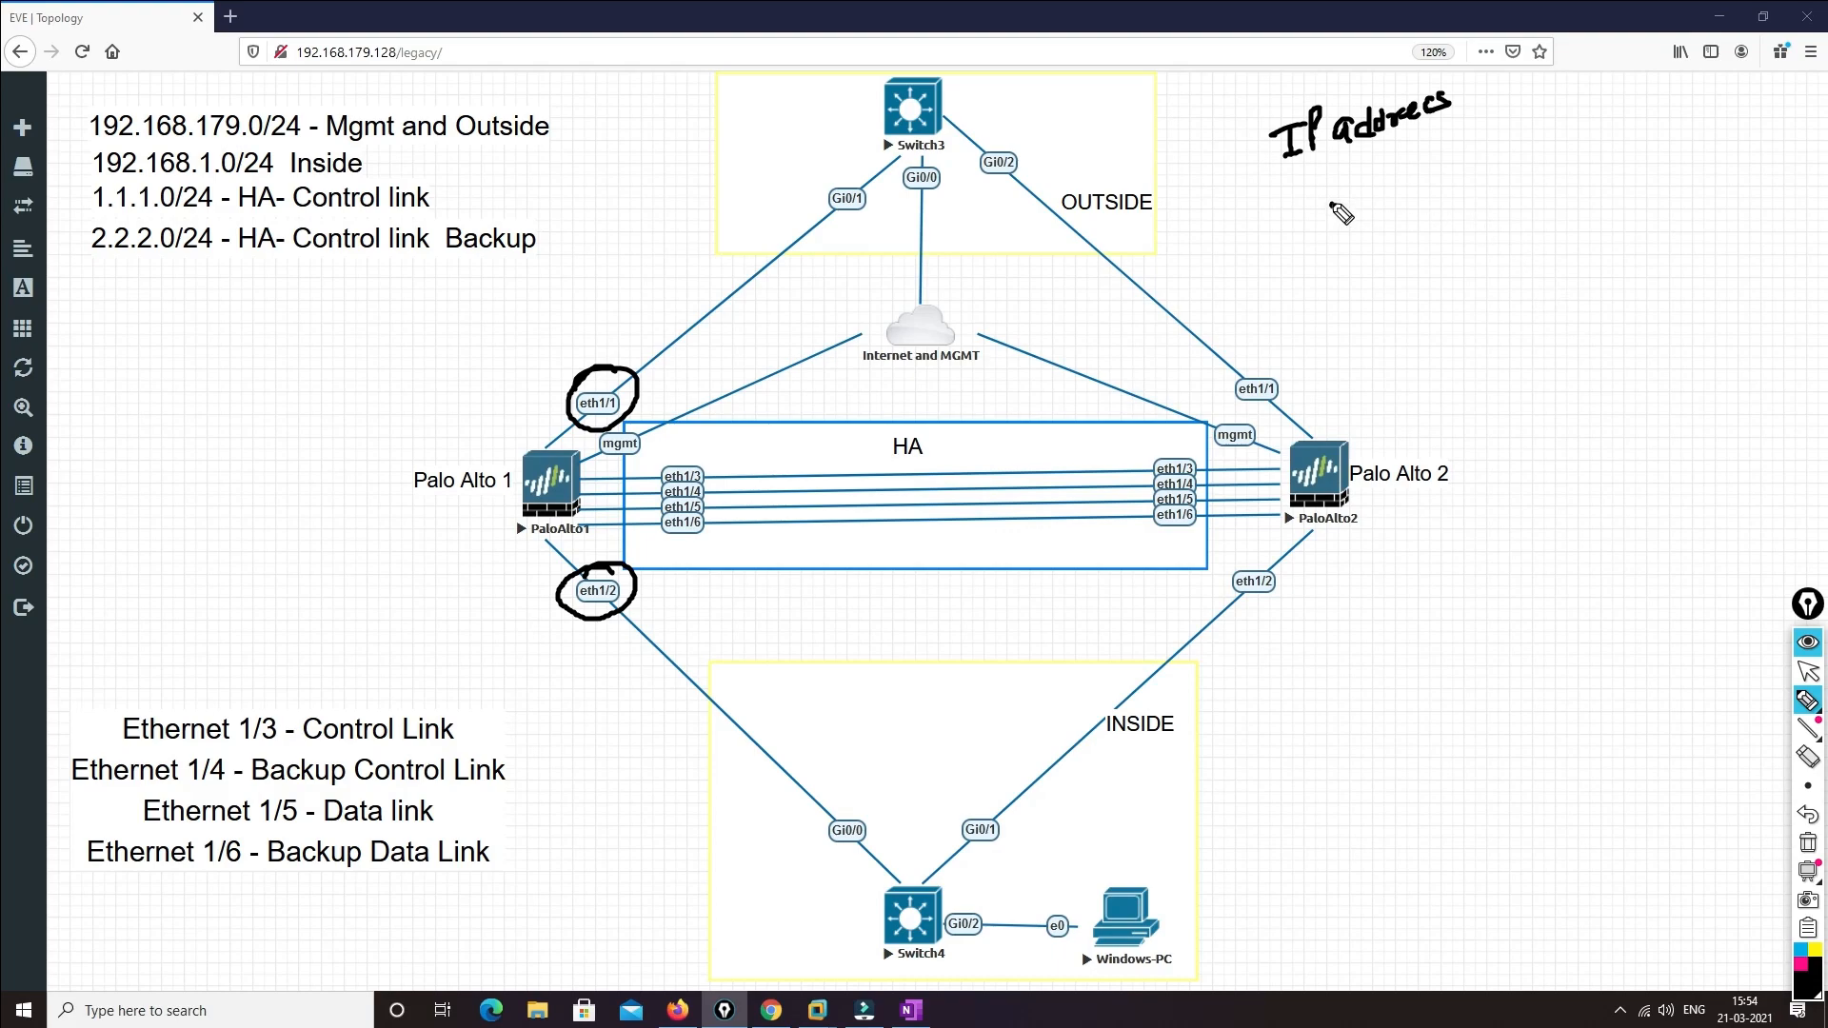
# Handwrite item 1, "Config Interface type", under the IP address note and tick Palo Alto 1's eth1/3 to eth1/6 interfaces
pyautogui.moveTo(1332, 202); pyautogui.dragTo(1342, 226)
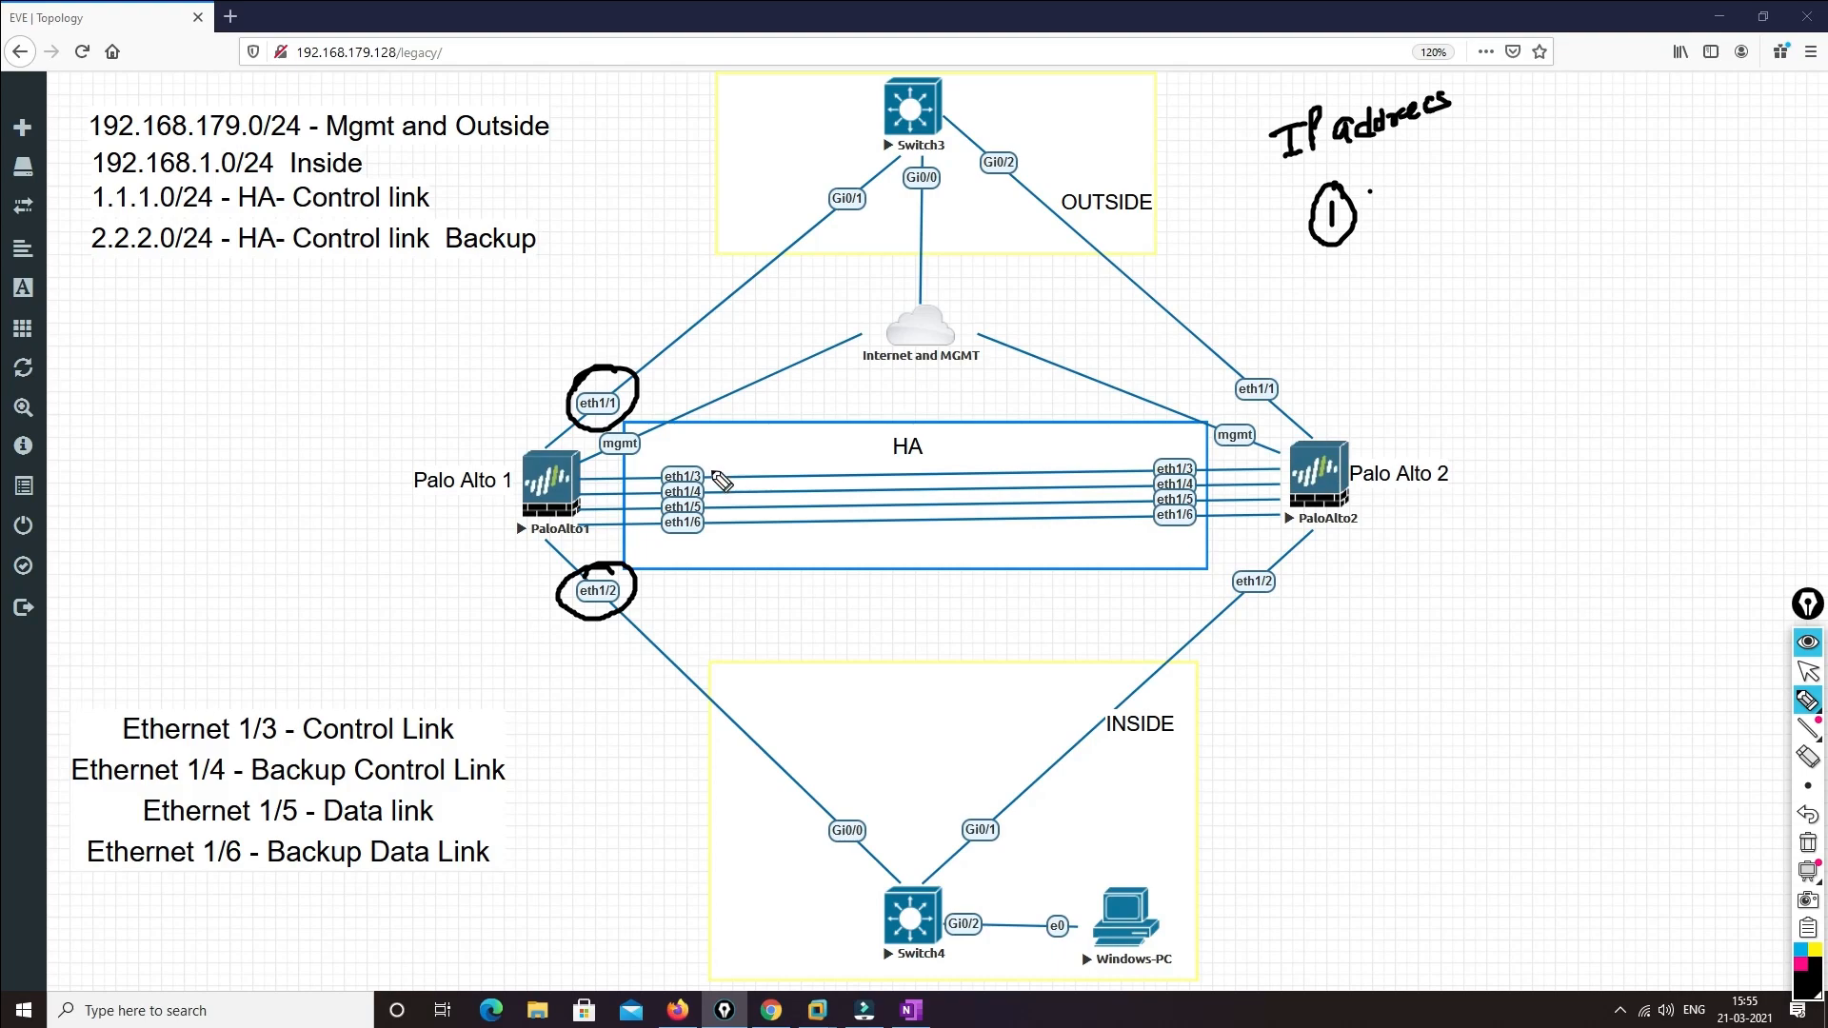
pyautogui.moveTo(710, 469)
pyautogui.mouseDown()
pyautogui.moveTo(734, 455)
pyautogui.moveTo(722, 512)
pyautogui.mouseUp()
pyautogui.moveTo(1392, 192); pyautogui.dragTo(1396, 228)
pyautogui.moveTo(1400, 200)
pyautogui.mouseDown()
pyautogui.moveTo(1404, 219)
pyautogui.moveTo(1447, 217)
pyautogui.mouseUp()
pyautogui.moveTo(1459, 128)
pyautogui.mouseDown()
pyautogui.moveTo(1450, 212)
pyautogui.moveTo(1472, 162)
pyautogui.mouseUp()
pyautogui.moveTo(1500, 169); pyautogui.dragTo(1474, 234)
pyautogui.click(1466, 152)
pyautogui.moveTo(1527, 164); pyautogui.dragTo(1554, 154)
pyautogui.moveTo(1541, 155)
pyautogui.mouseDown()
pyautogui.moveTo(1535, 186)
pyautogui.moveTo(1586, 171)
pyautogui.mouseUp()
pyautogui.moveTo(1576, 152)
pyautogui.mouseDown()
pyautogui.moveTo(1631, 135)
pyautogui.moveTo(1625, 152)
pyautogui.moveTo(1637, 130)
pyautogui.mouseUp()
pyautogui.moveTo(1645, 124); pyautogui.dragTo(1716, 120)
pyautogui.moveTo(1699, 112)
pyautogui.mouseDown()
pyautogui.moveTo(1730, 104)
pyautogui.moveTo(1745, 145)
pyautogui.mouseUp()
pyautogui.moveTo(1758, 95)
pyautogui.mouseDown()
pyautogui.moveTo(1761, 132)
pyautogui.moveTo(1773, 107)
pyautogui.mouseUp()
pyautogui.moveTo(1777, 95); pyautogui.dragTo(1793, 81)
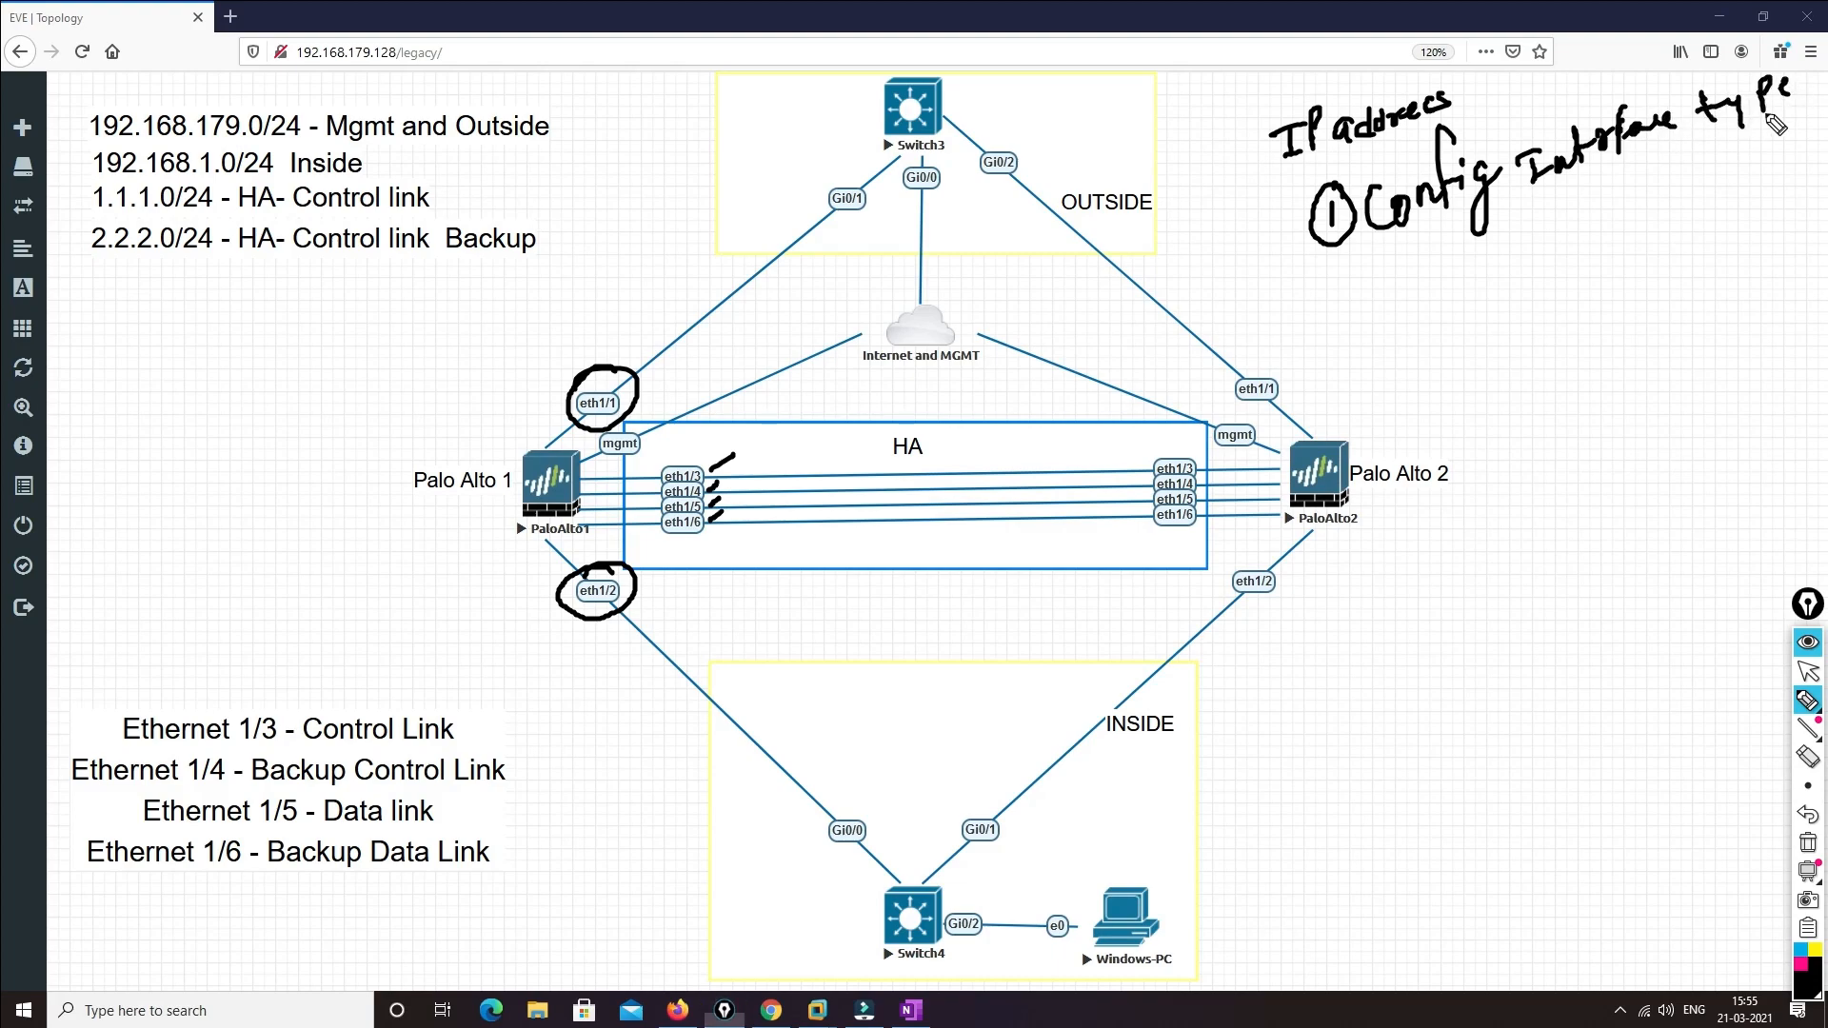
# Handwrite "HA" under the interface type note and draw an arrow labelled "HA" from Palo Alto 1's eth1/3 interface
pyautogui.moveTo(1623, 195)
pyautogui.mouseDown()
pyautogui.moveTo(1612, 225)
pyautogui.moveTo(1632, 196)
pyautogui.mouseUp()
pyautogui.moveTo(1634, 181); pyautogui.dragTo(1638, 219)
pyautogui.moveTo(1624, 196)
pyautogui.mouseDown()
pyautogui.moveTo(1692, 169)
pyautogui.moveTo(1688, 185)
pyautogui.mouseUp()
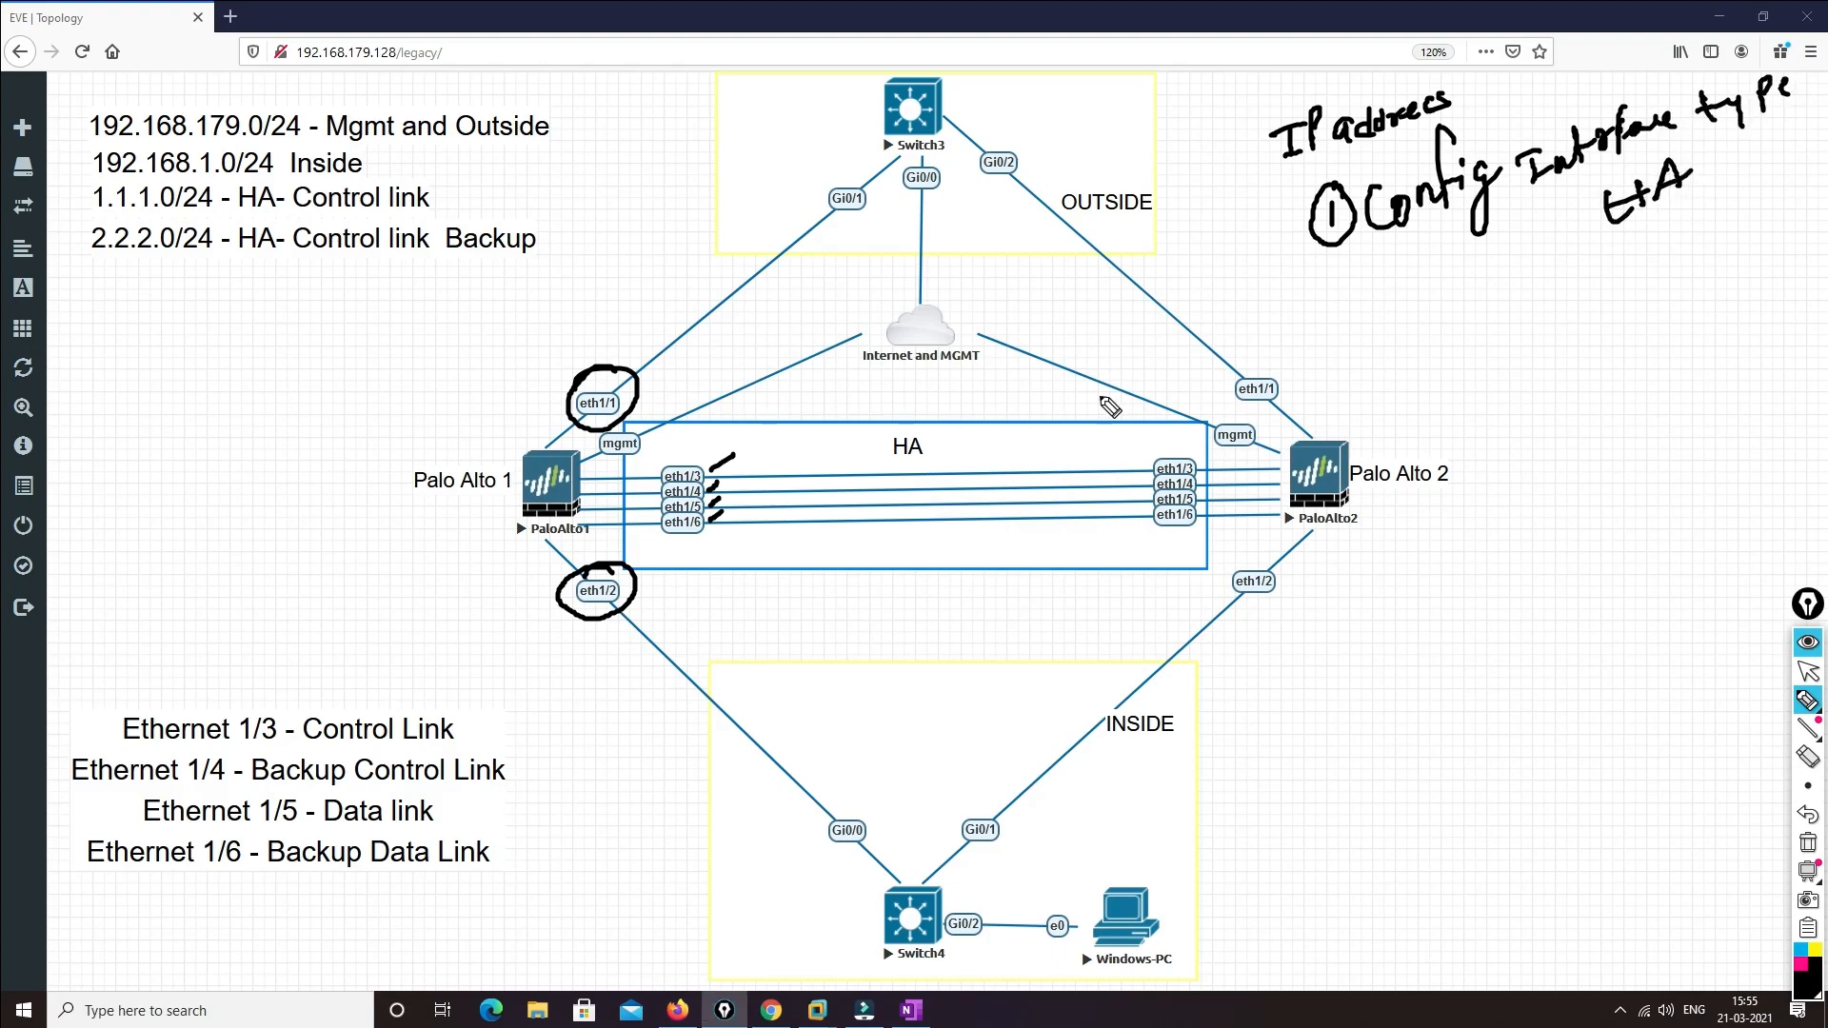
pyautogui.moveTo(663, 458)
pyautogui.mouseDown()
pyautogui.moveTo(712, 423)
pyautogui.moveTo(748, 428)
pyautogui.mouseUp()
pyautogui.moveTo(734, 417); pyautogui.dragTo(783, 423)
pyautogui.moveTo(762, 416); pyautogui.dragTo(788, 404)
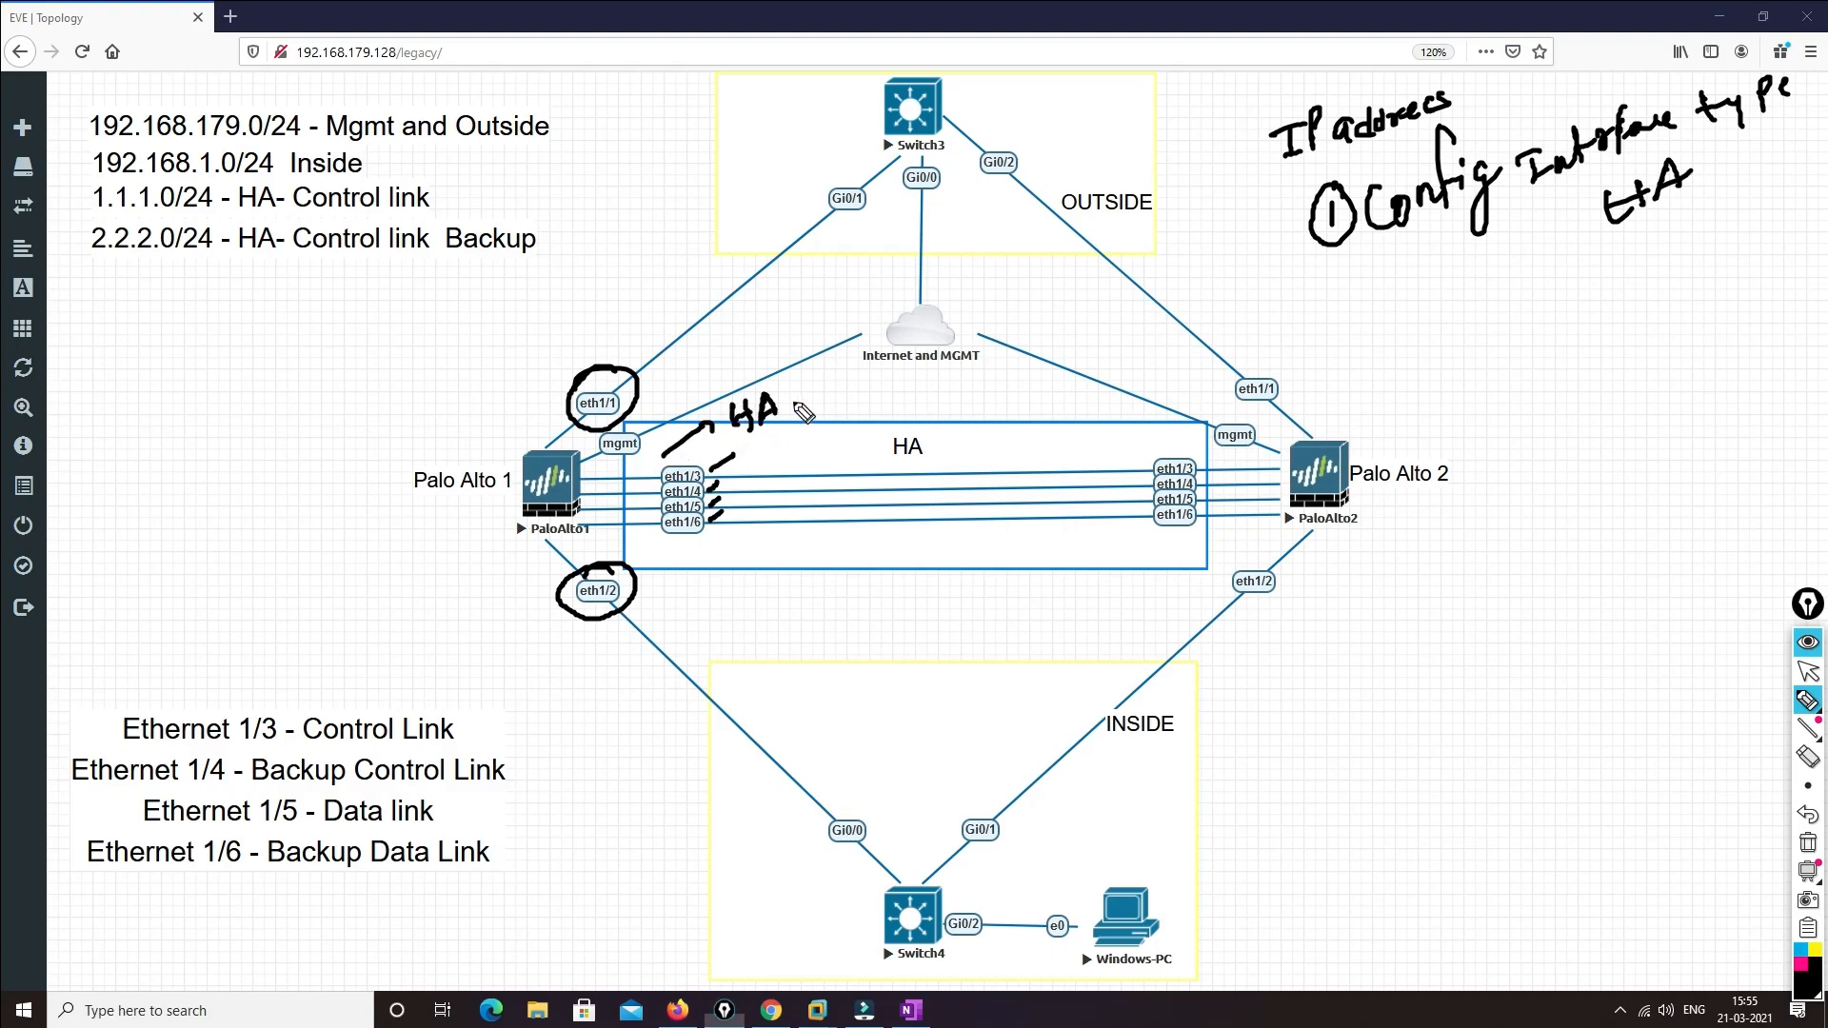
# Clear all pen annotations from the topology and switch to the Palo-Alto1 firewall page in Chrome
pyautogui.click(1808, 842)
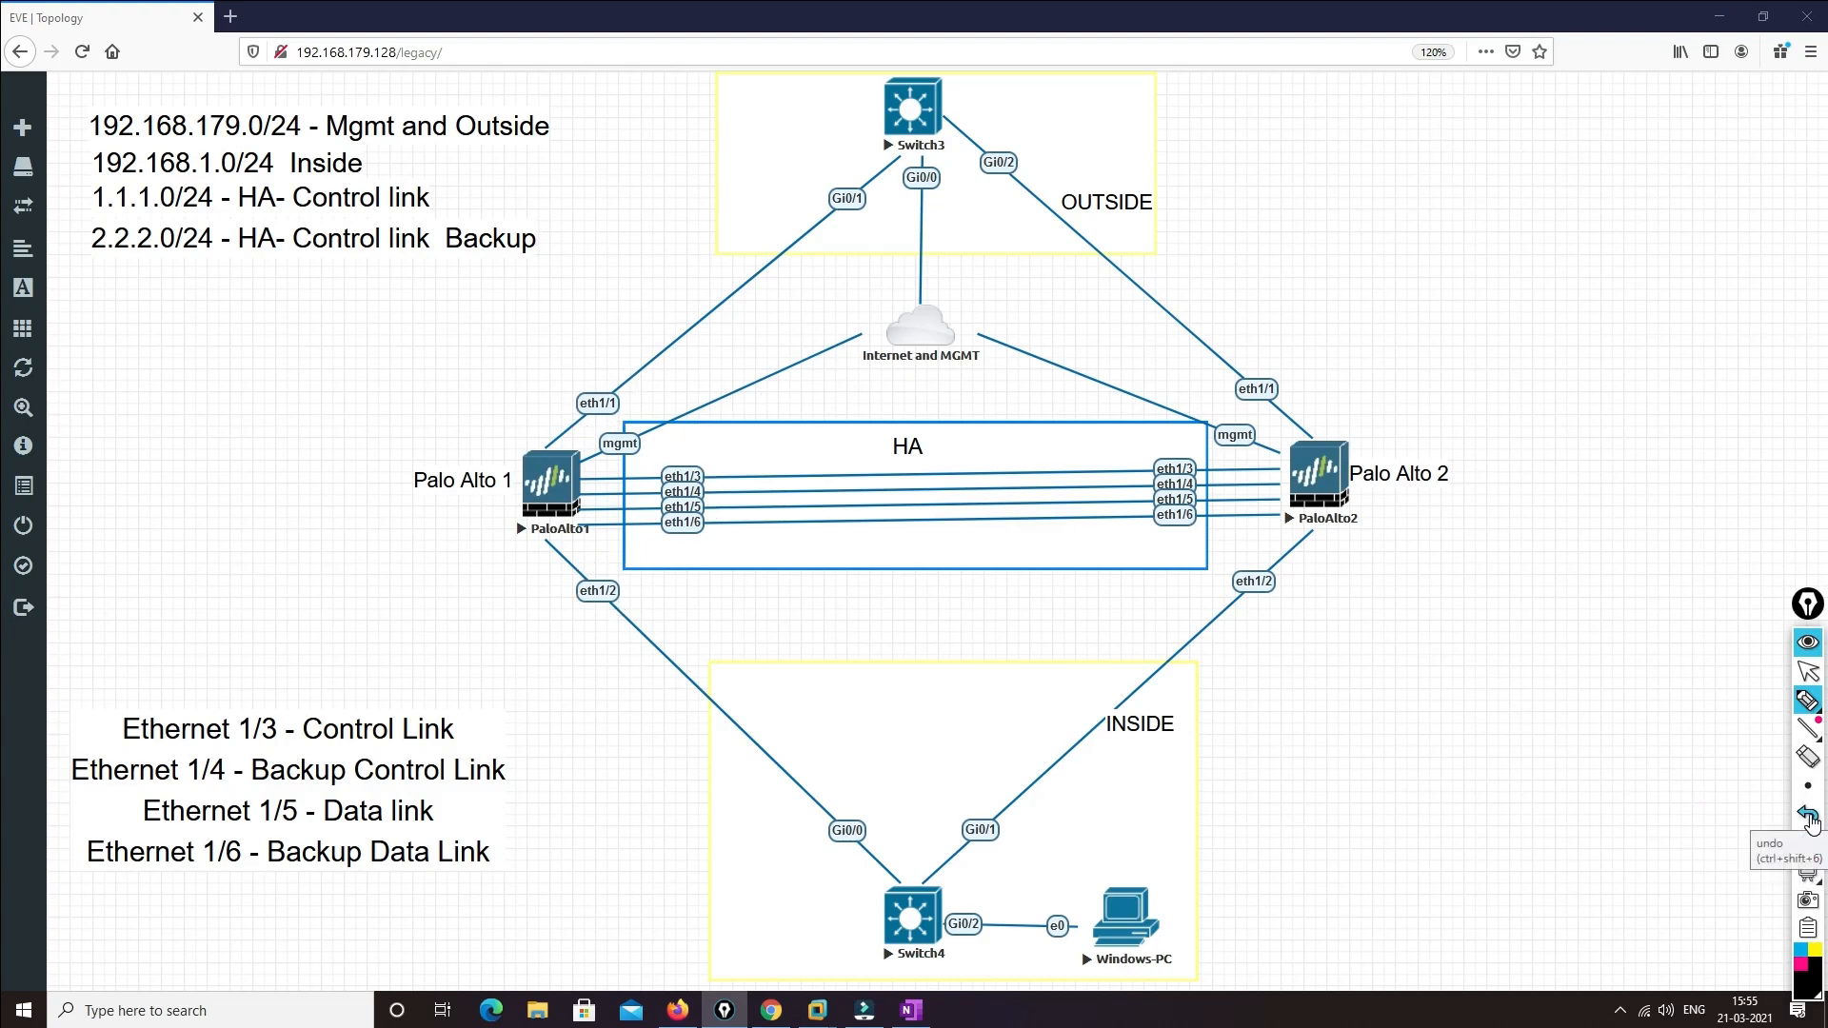
pyautogui.click(1809, 671)
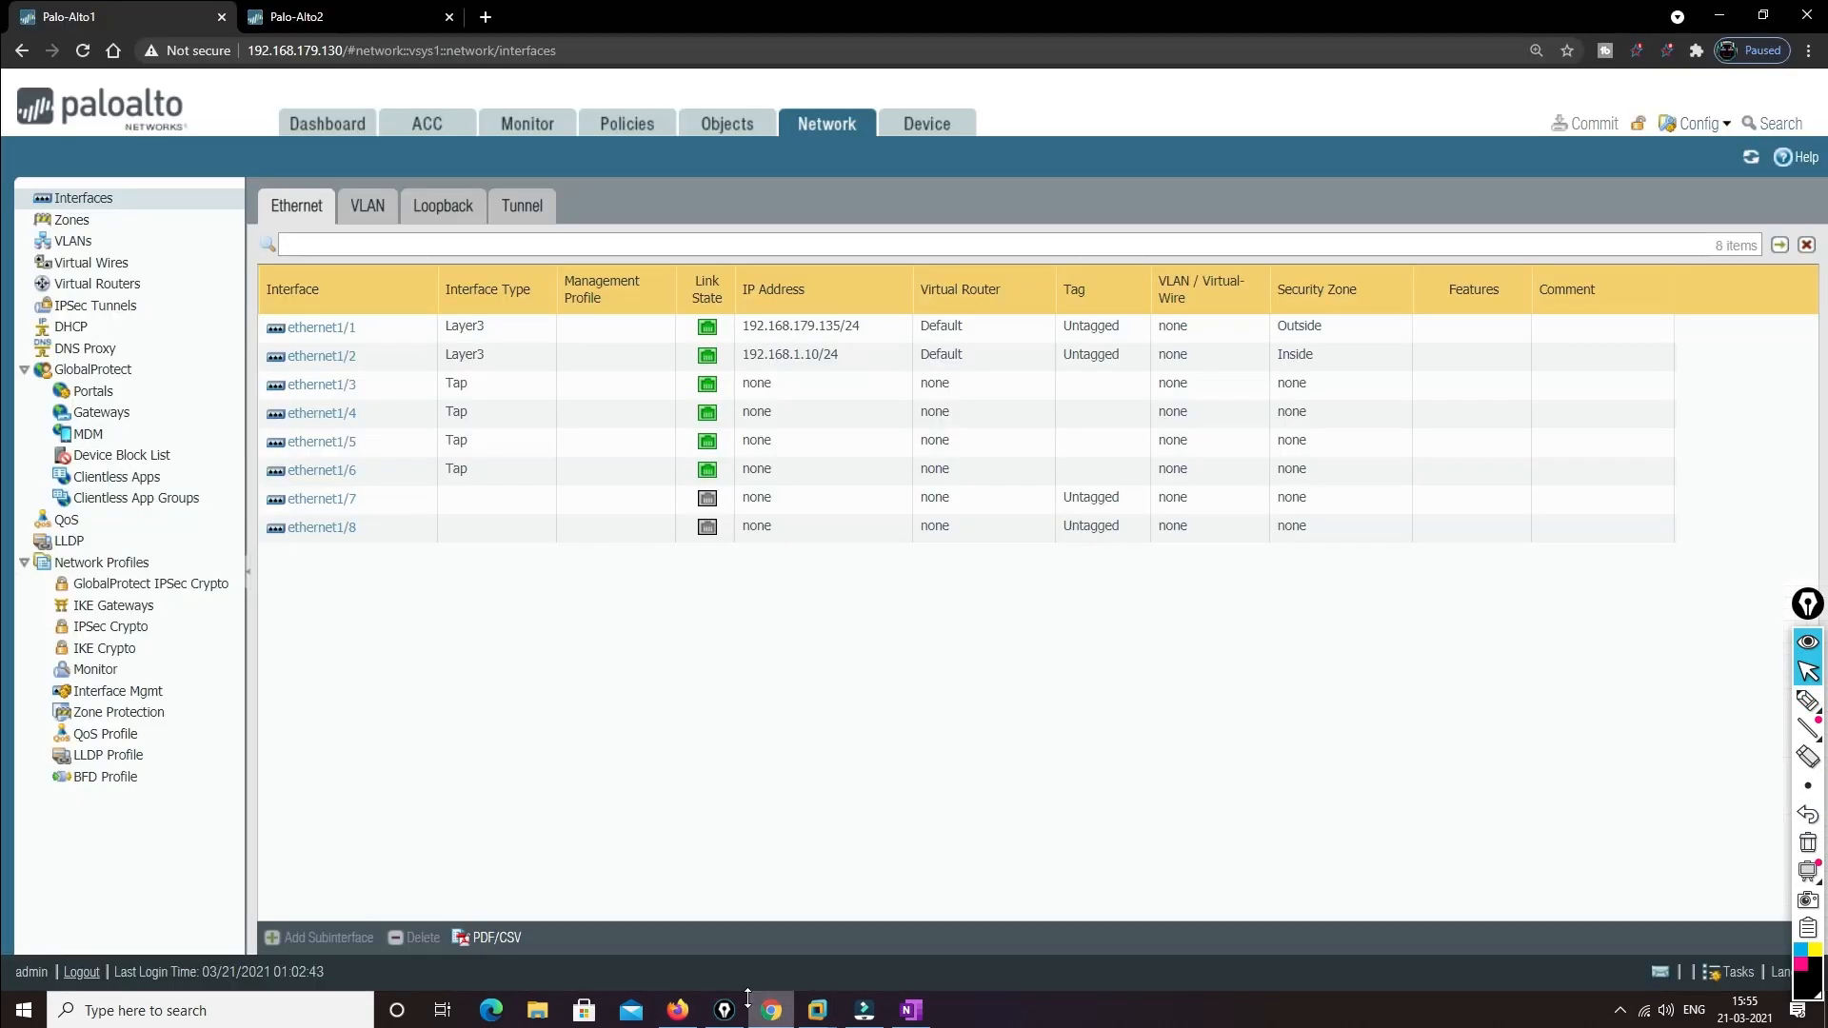
pyautogui.click(771, 1009)
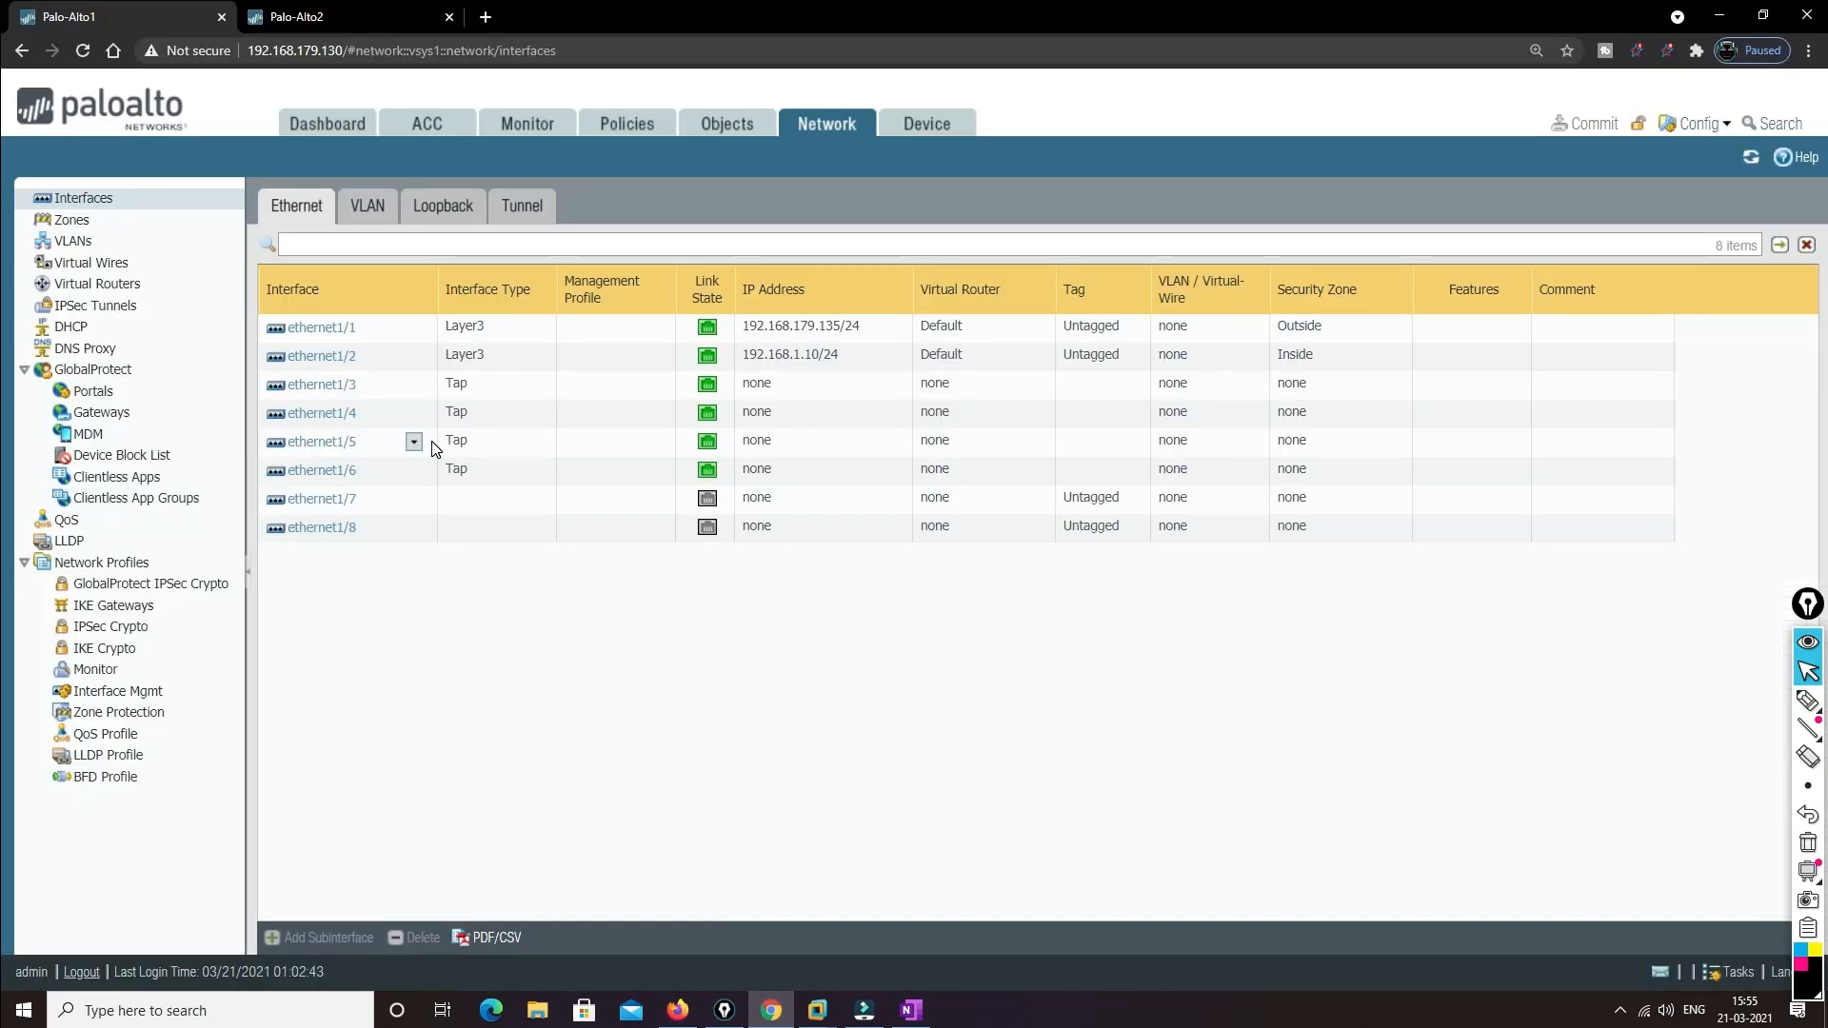
# Check the general information on the Palo-Alto2 and Palo-Alto1 dashboards to identify each firewall
pyautogui.click(288, 16)
pyautogui.click(312, 141)
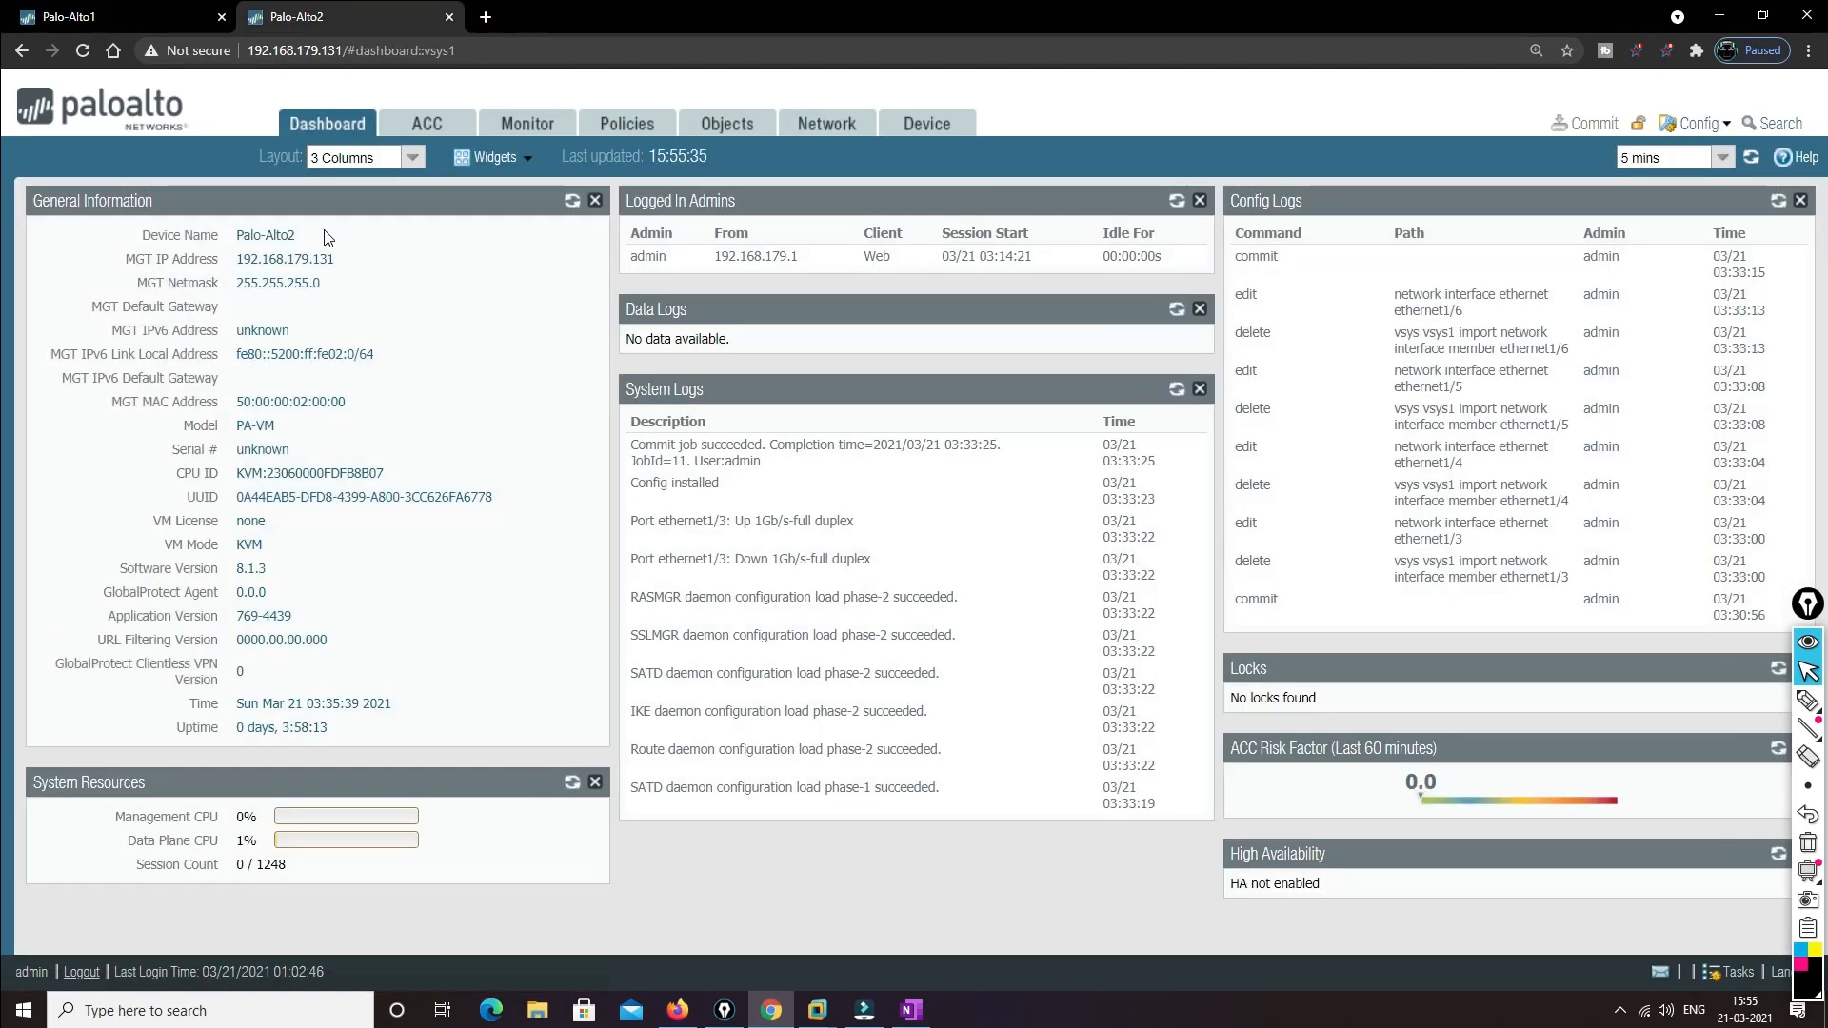
pyautogui.click(141, 13)
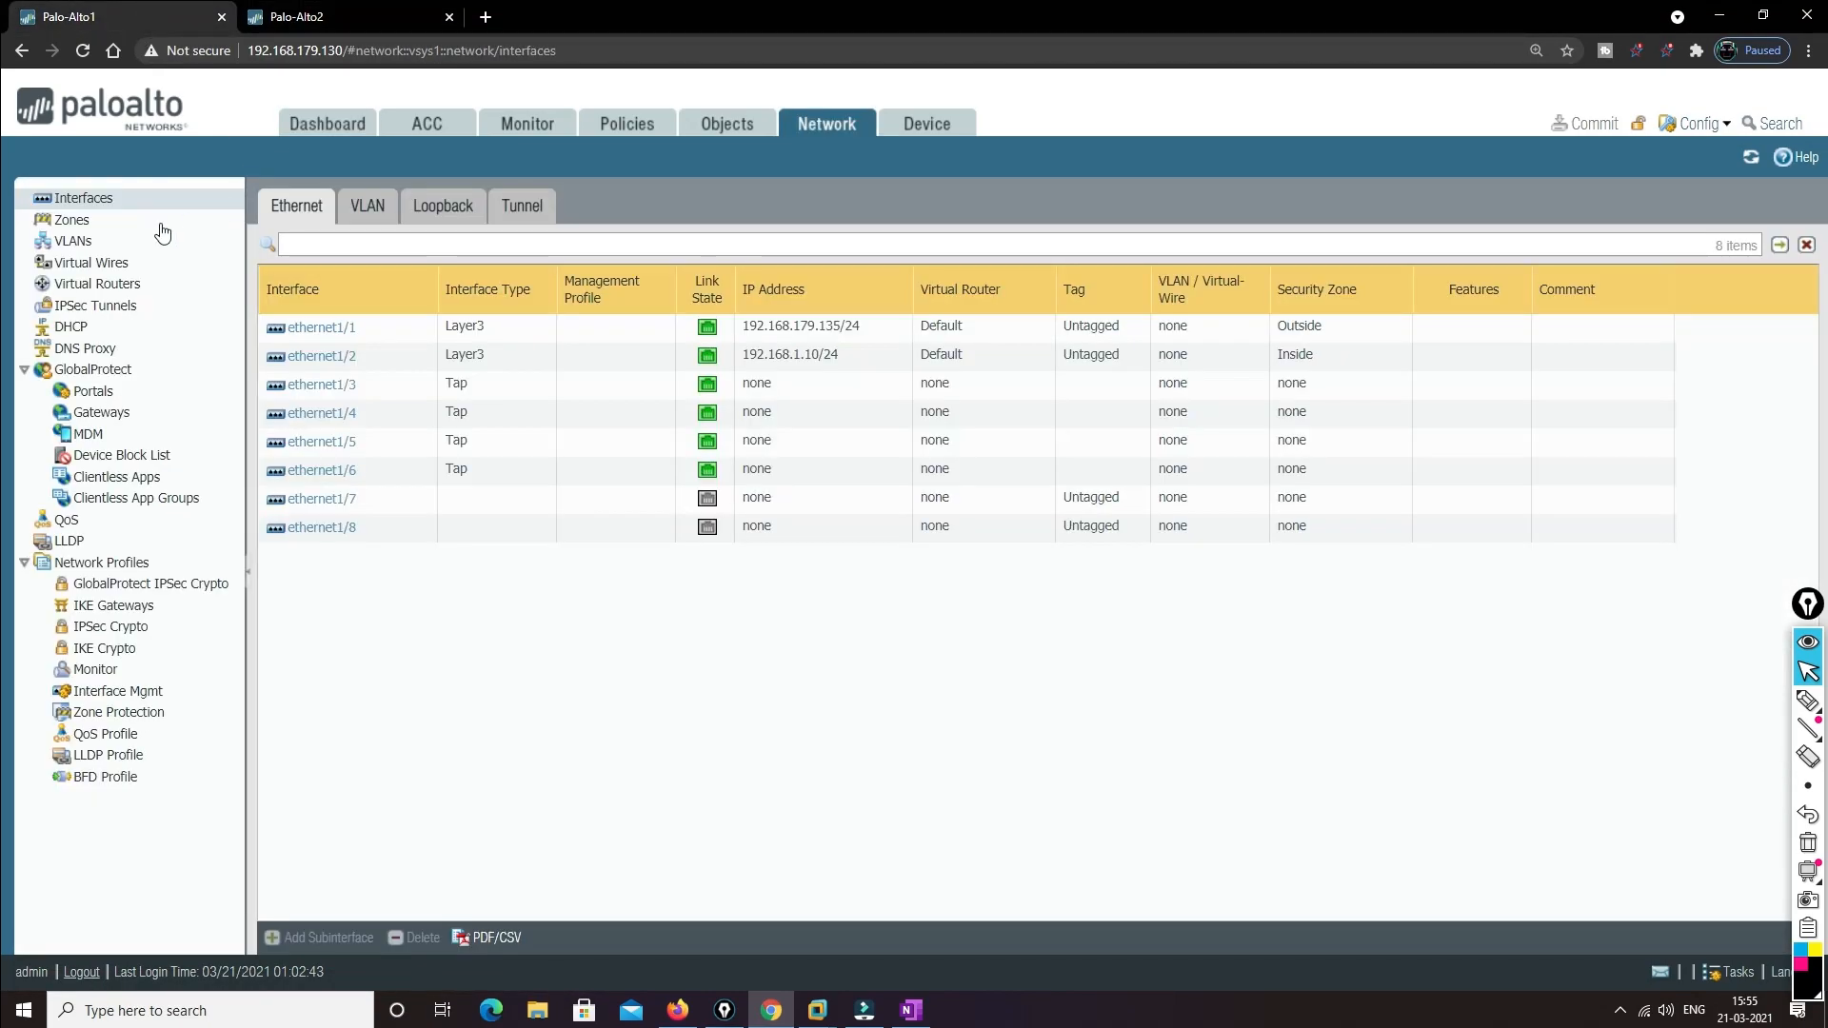
pyautogui.click(333, 124)
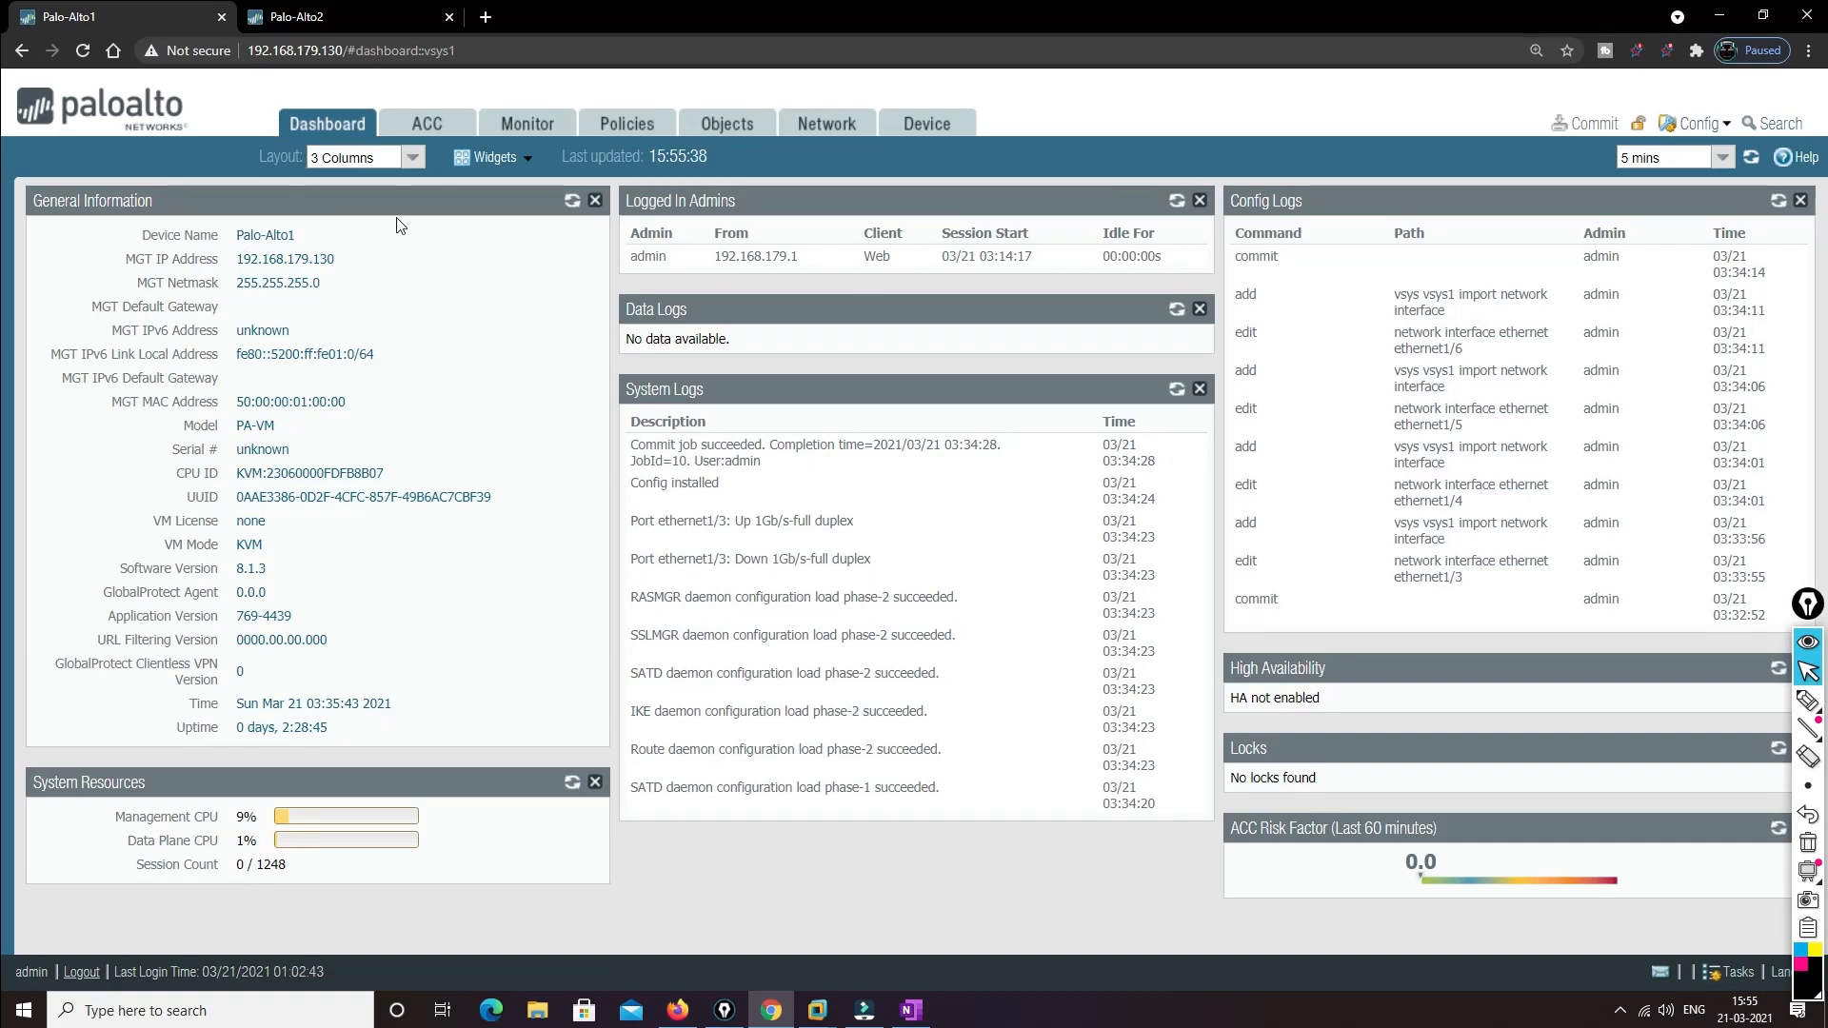
# Set the interface type of ethernet1/3 to HA in Palo-Alto1's network interfaces
pyautogui.click(824, 125)
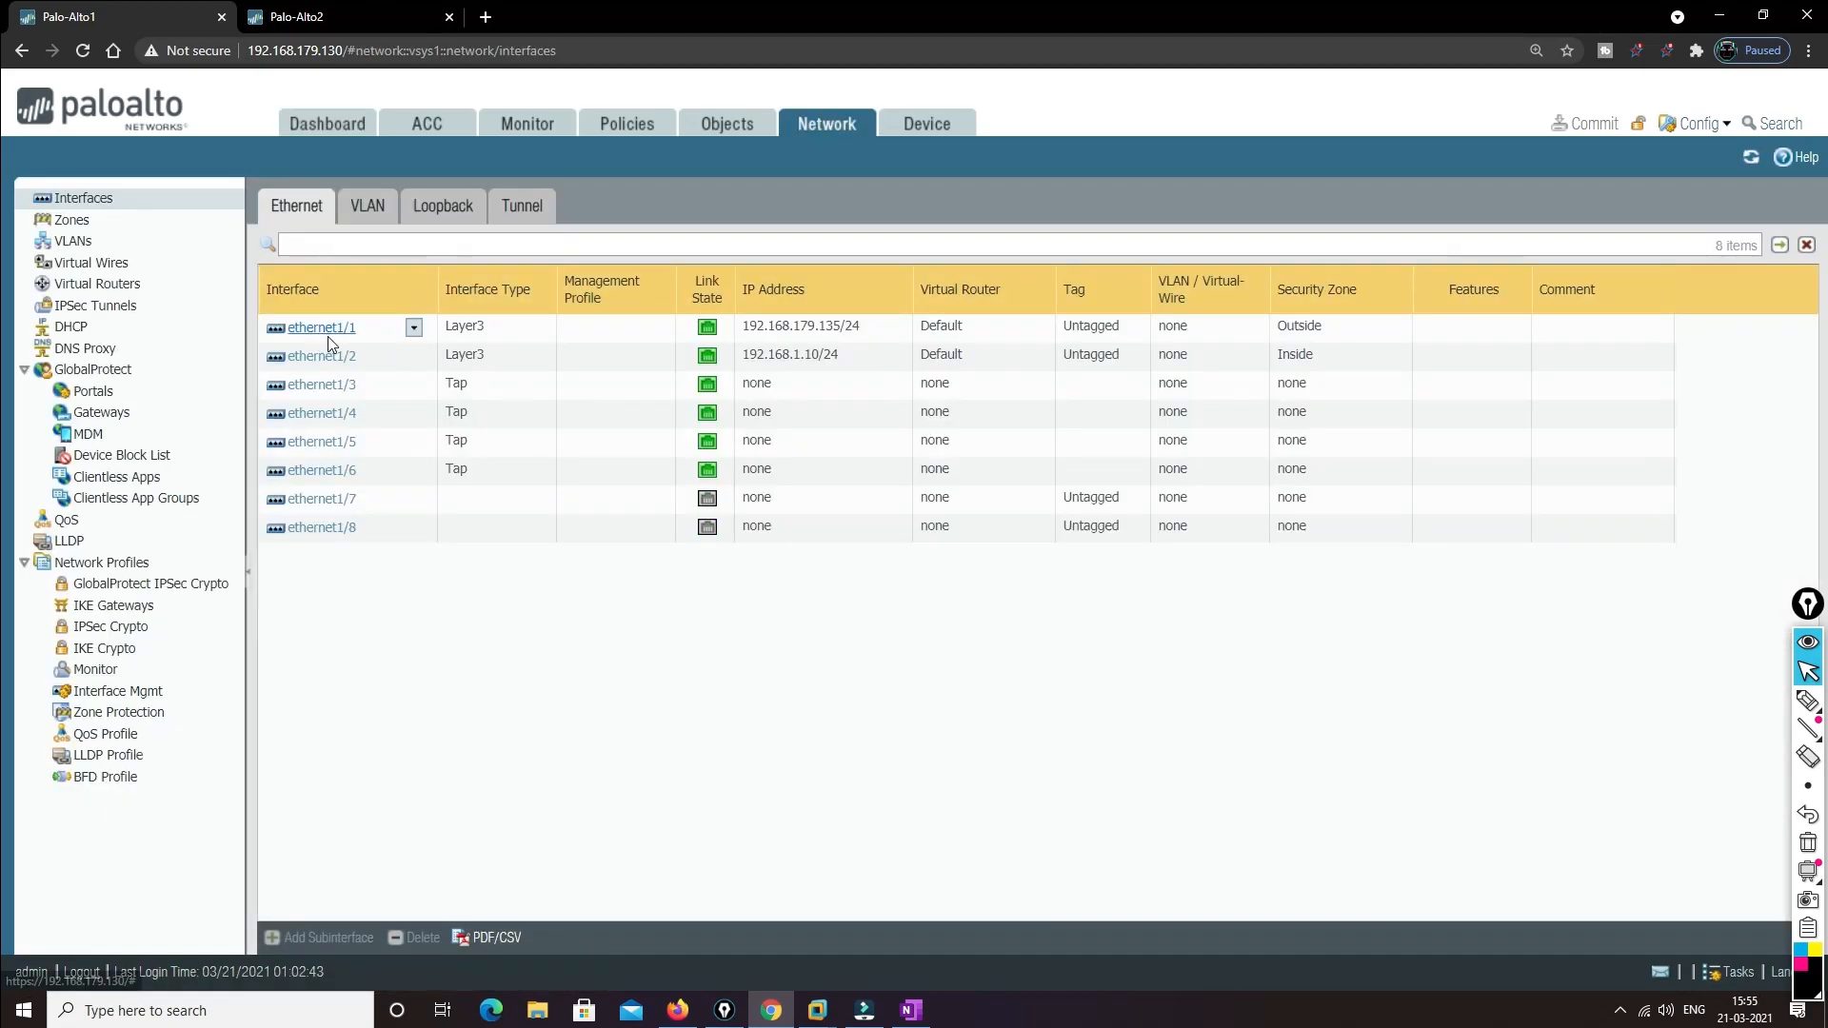
pyautogui.click(338, 391)
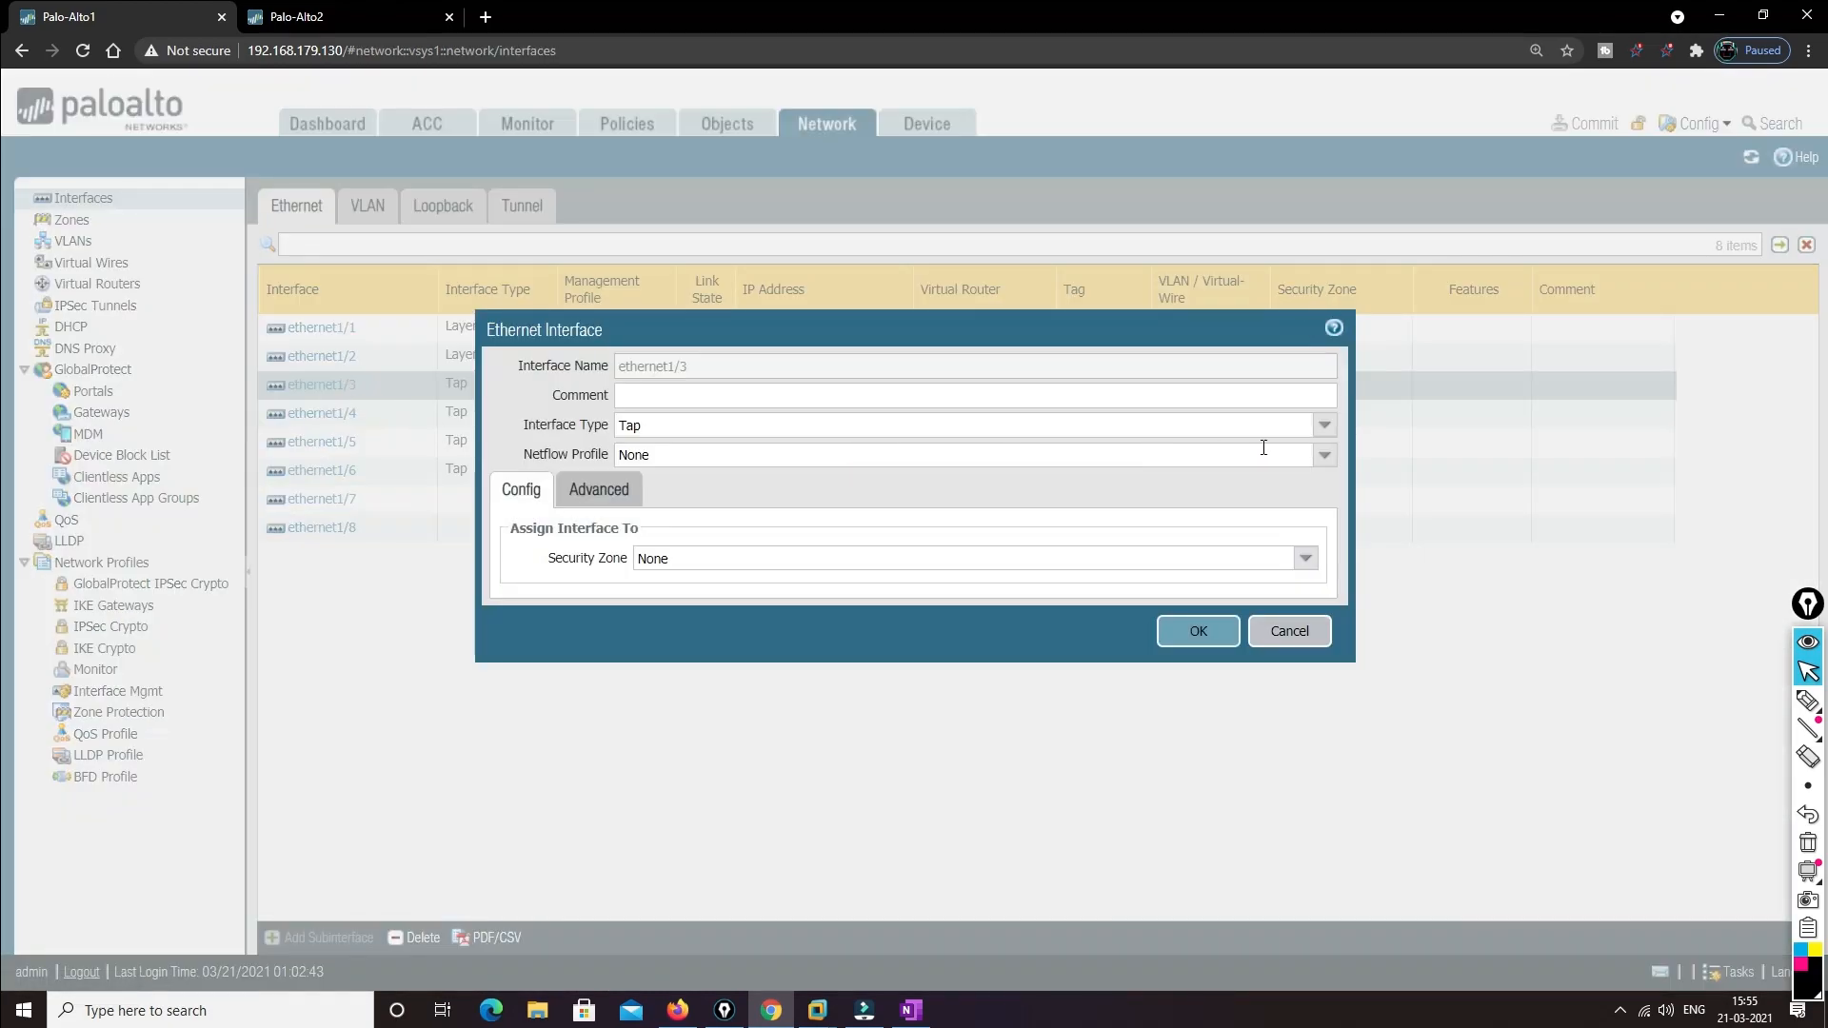
pyautogui.click(1325, 424)
pyautogui.click(682, 485)
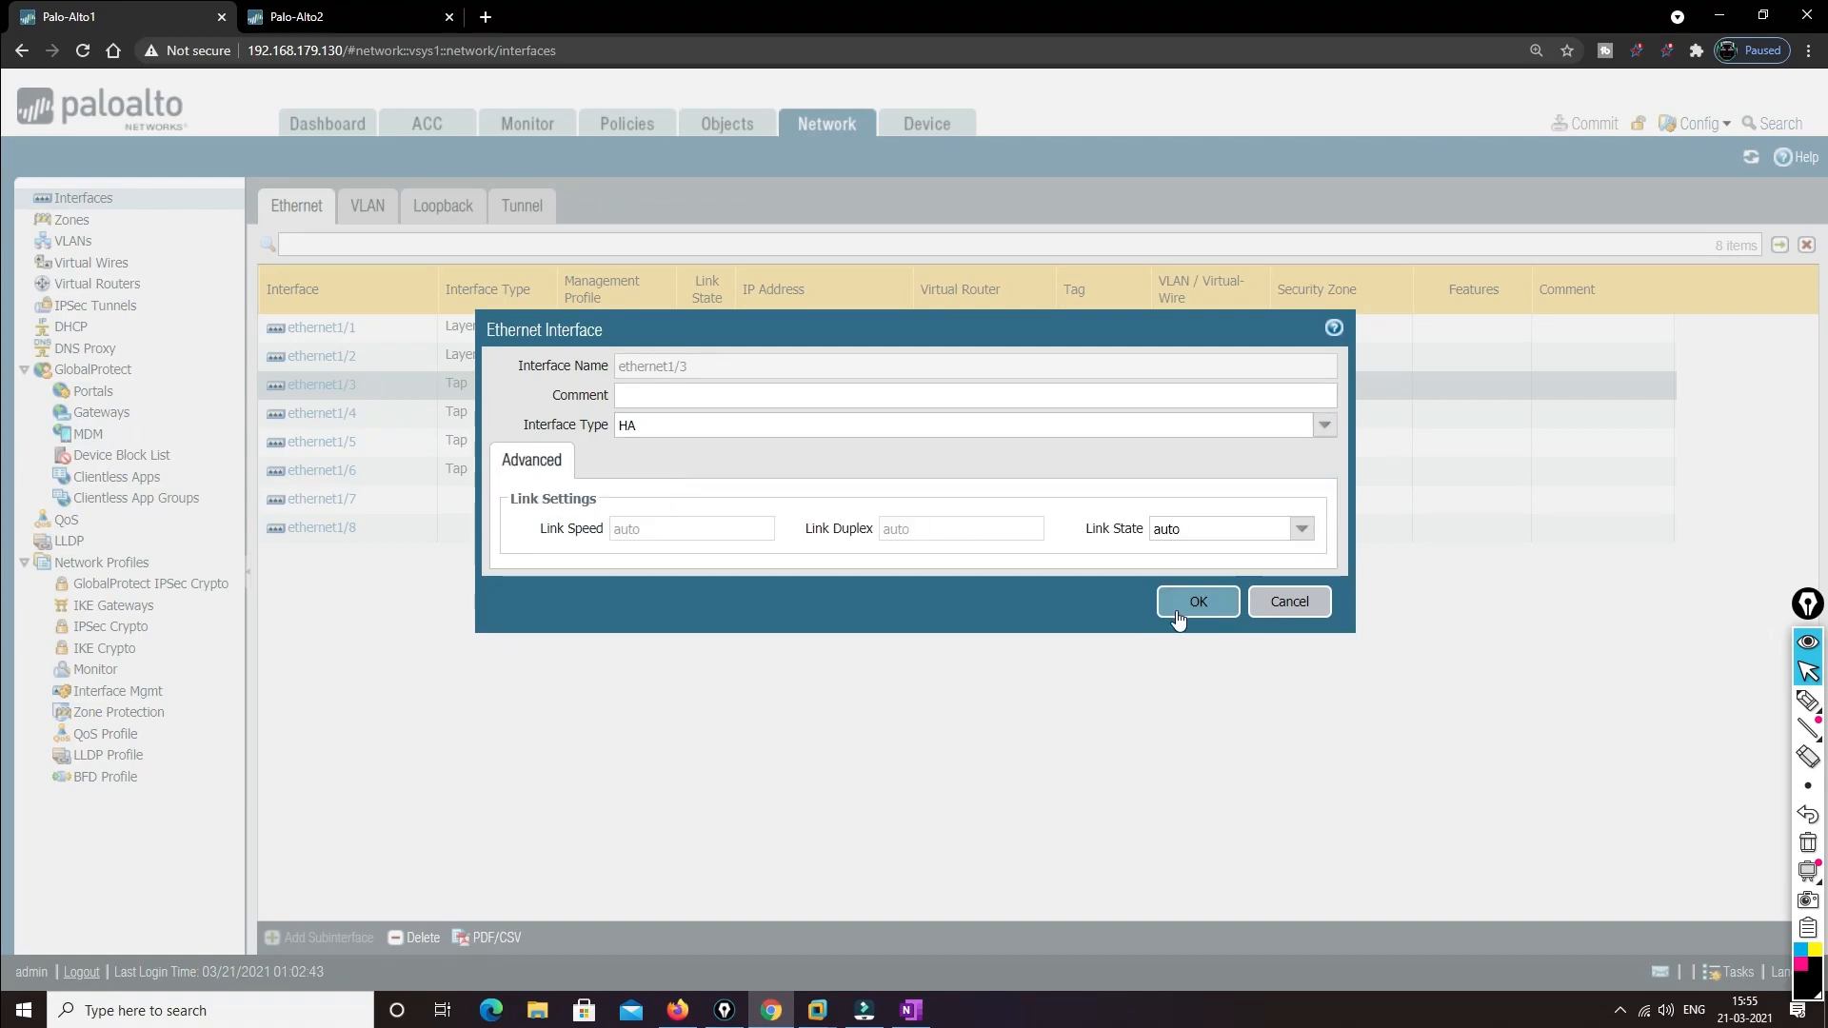
pyautogui.click(1198, 630)
# Set the interface type of ethernet1/4 to HA on Palo-Alto1
pyautogui.click(338, 417)
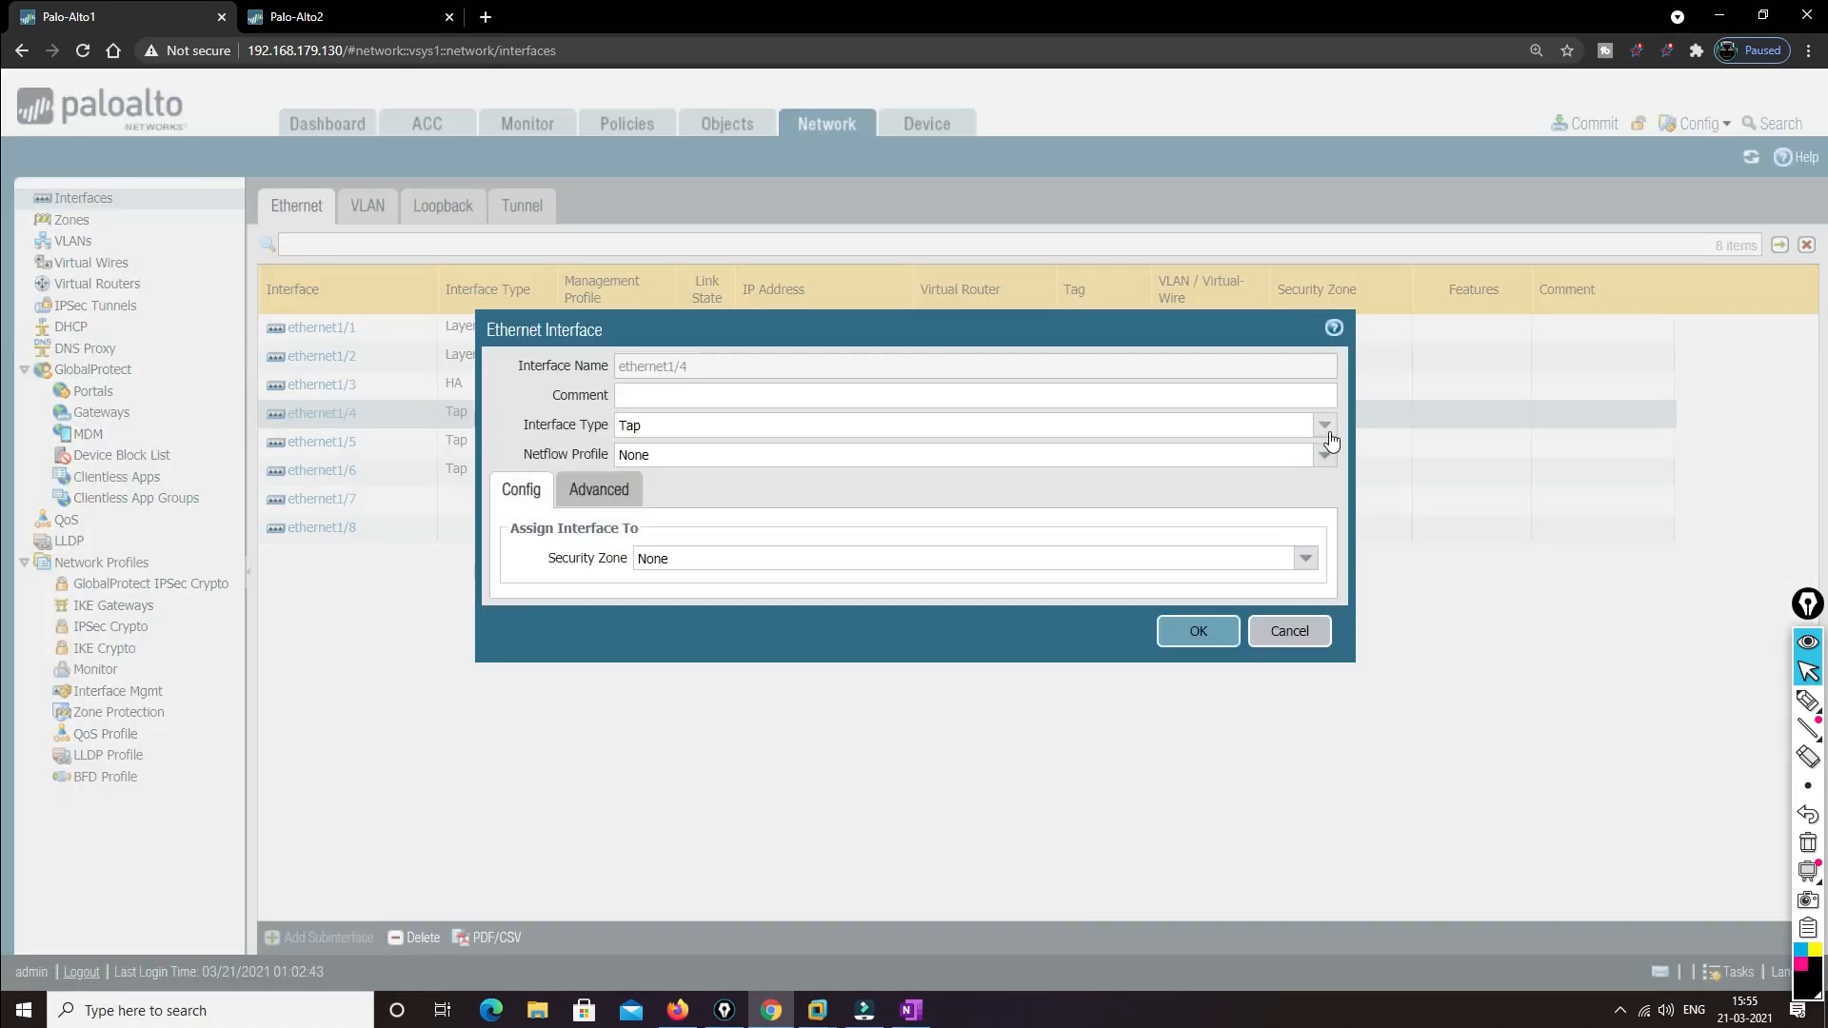
pyautogui.click(938, 425)
pyautogui.click(645, 475)
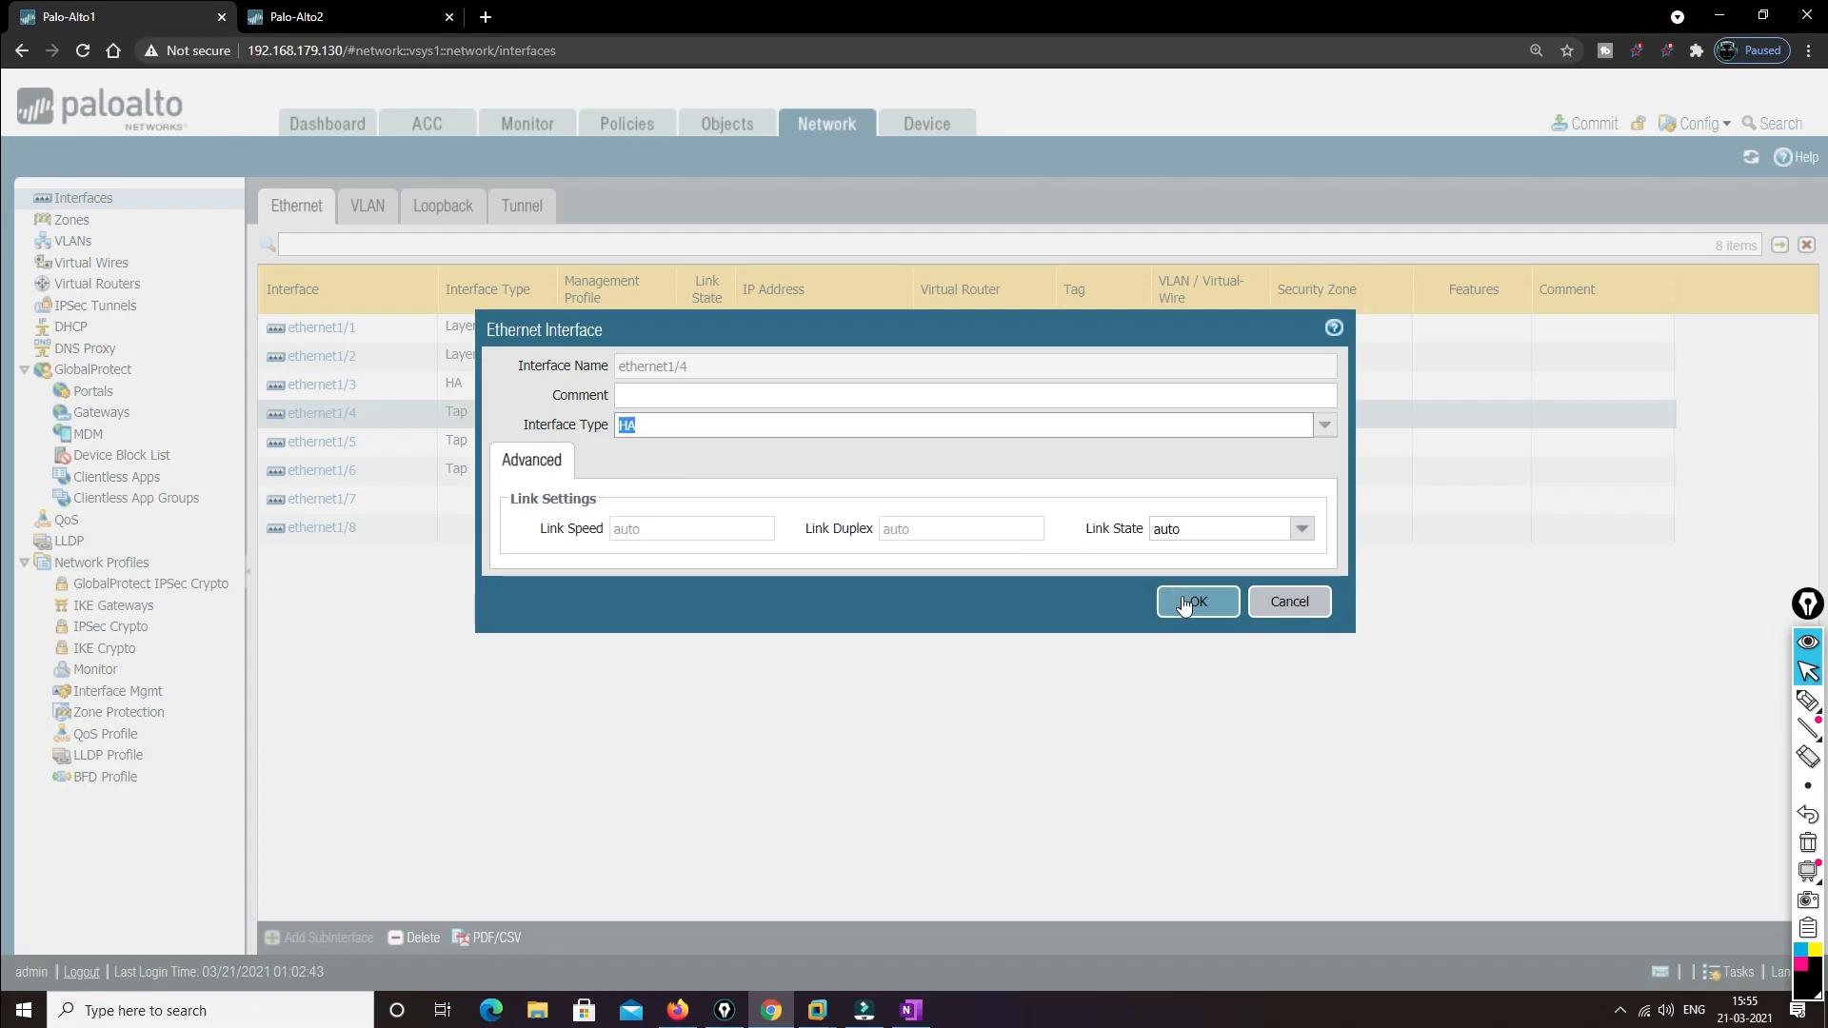
pyautogui.click(1186, 604)
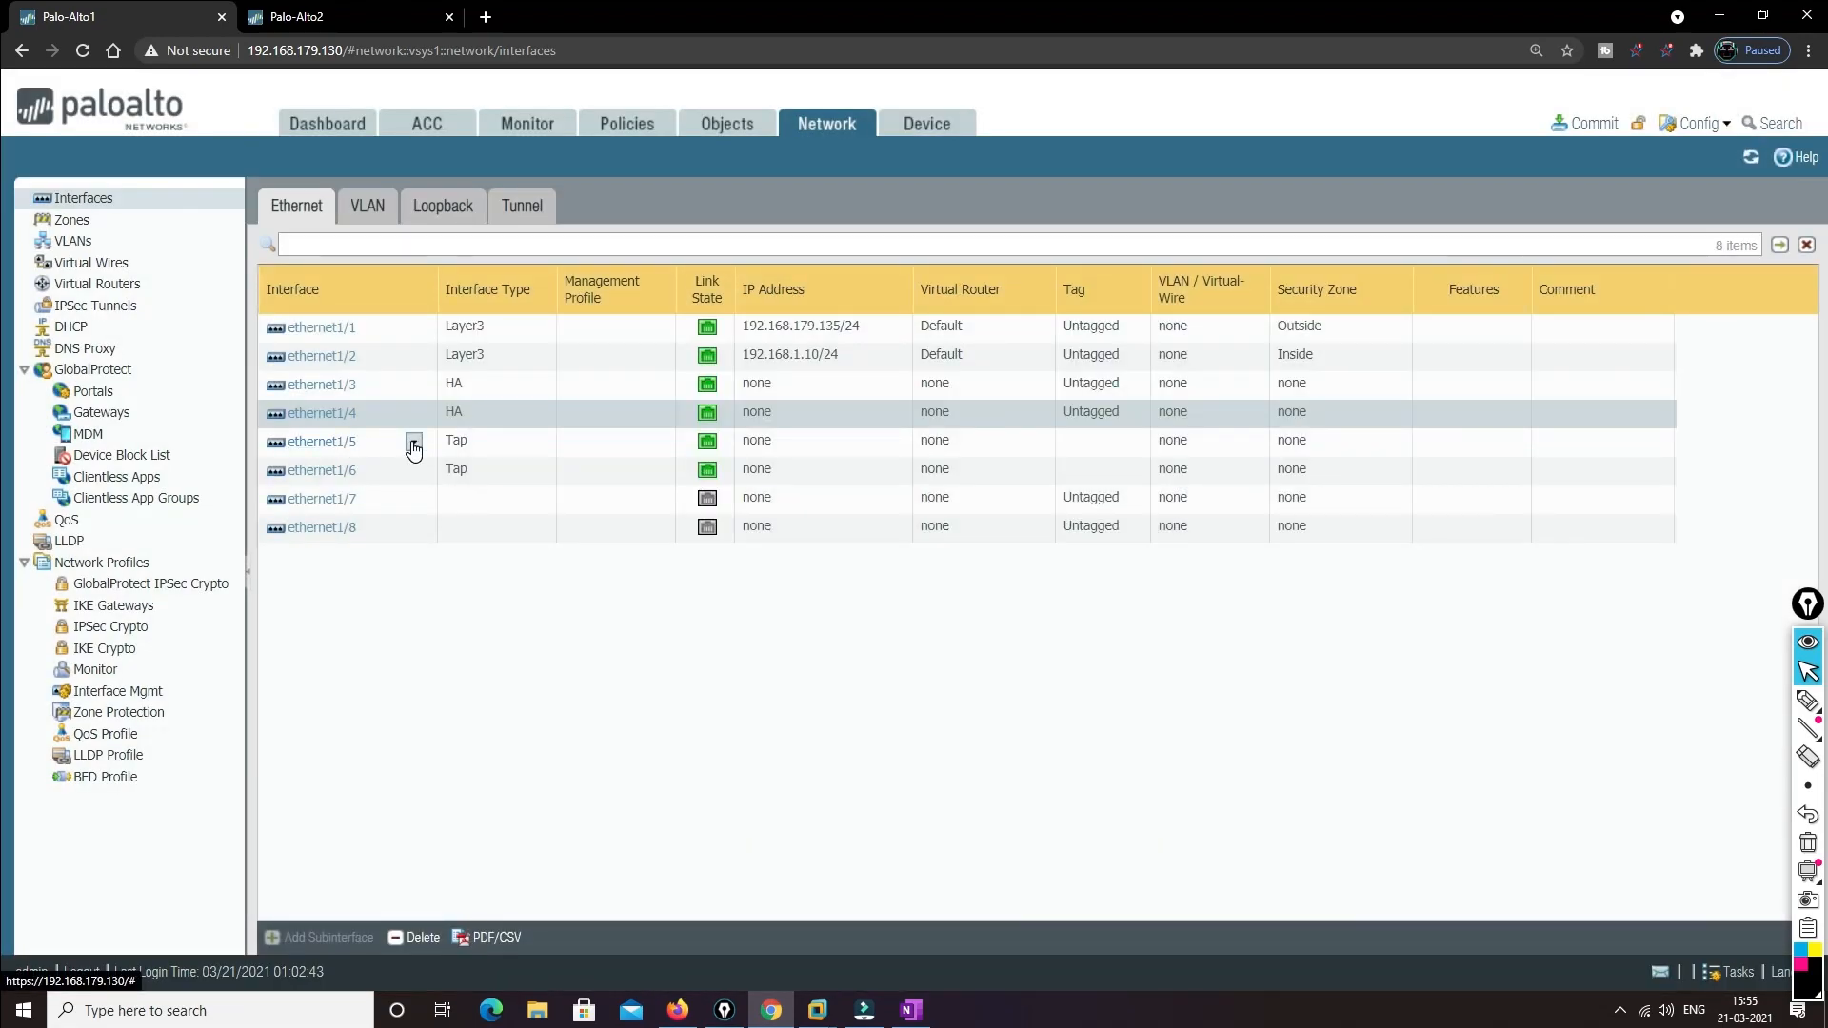
# Set the interface type of ethernet1/5 to HA on Palo-Alto1
pyautogui.click(340, 441)
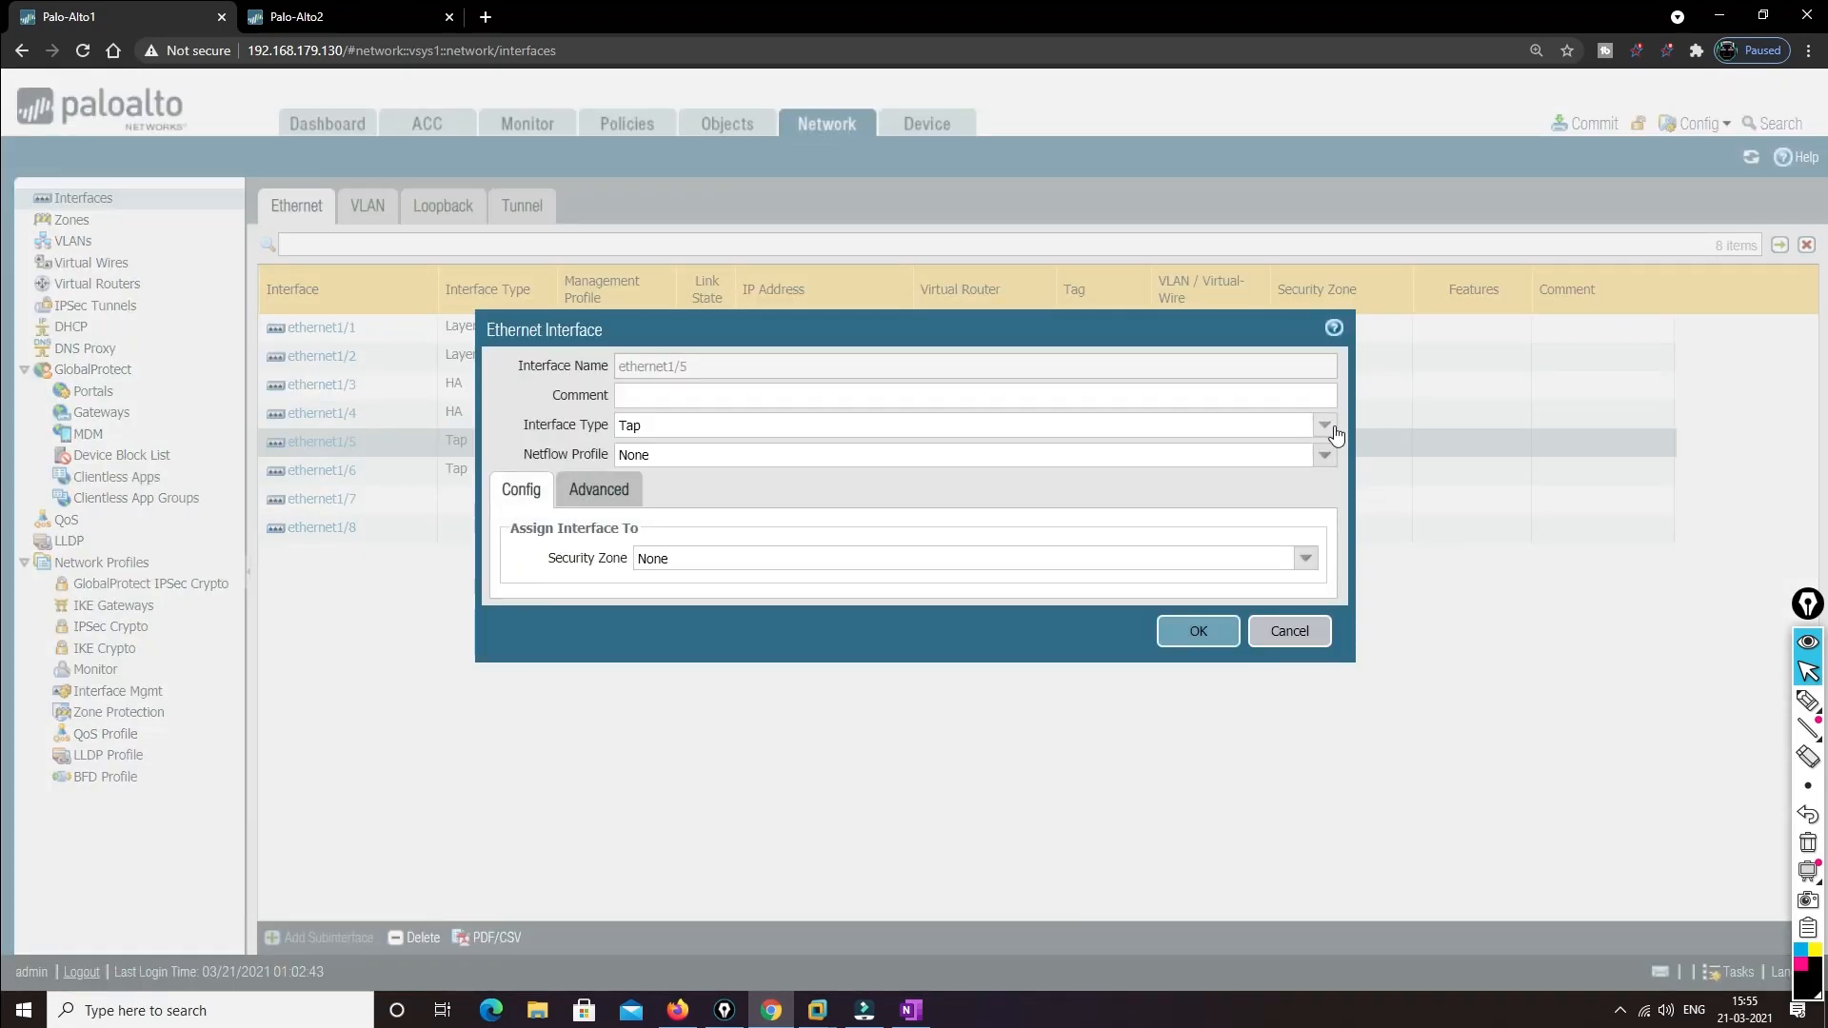
pyautogui.click(1325, 425)
pyautogui.click(652, 485)
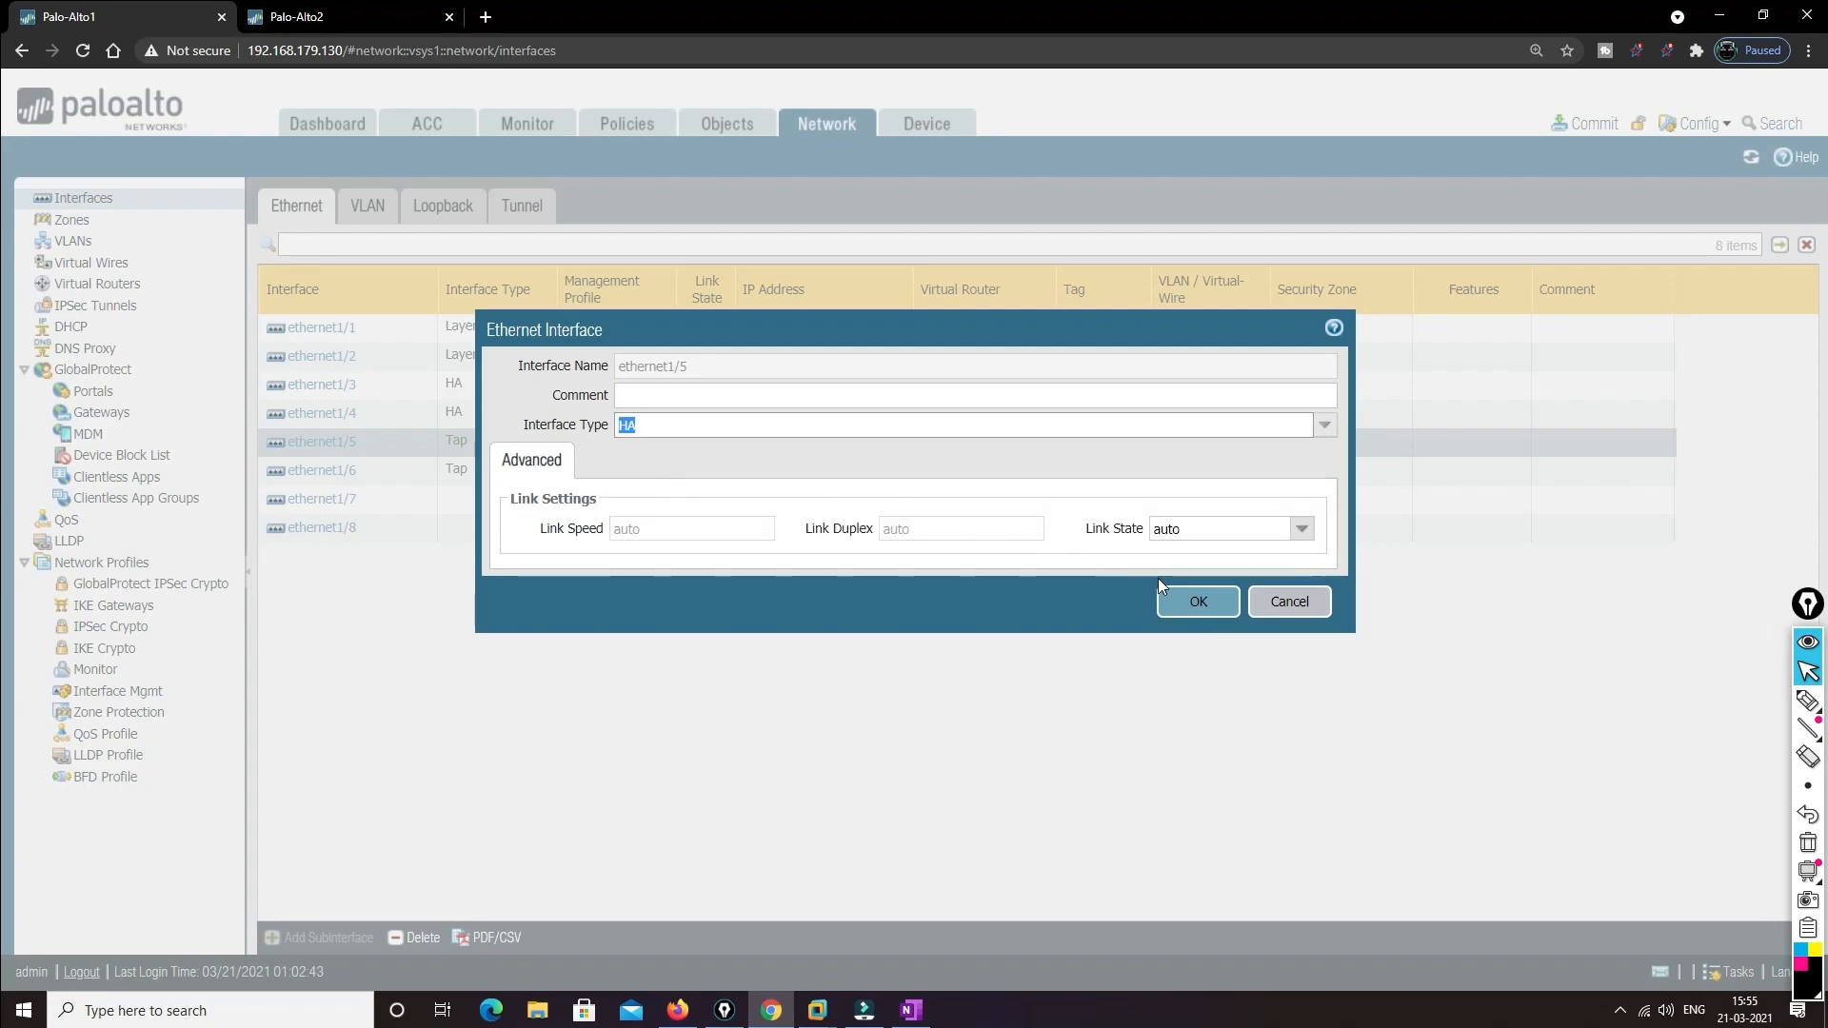
pyautogui.click(1190, 602)
# Set the interface type of ethernet1/6 to HA on Palo-Alto1
pyautogui.click(337, 471)
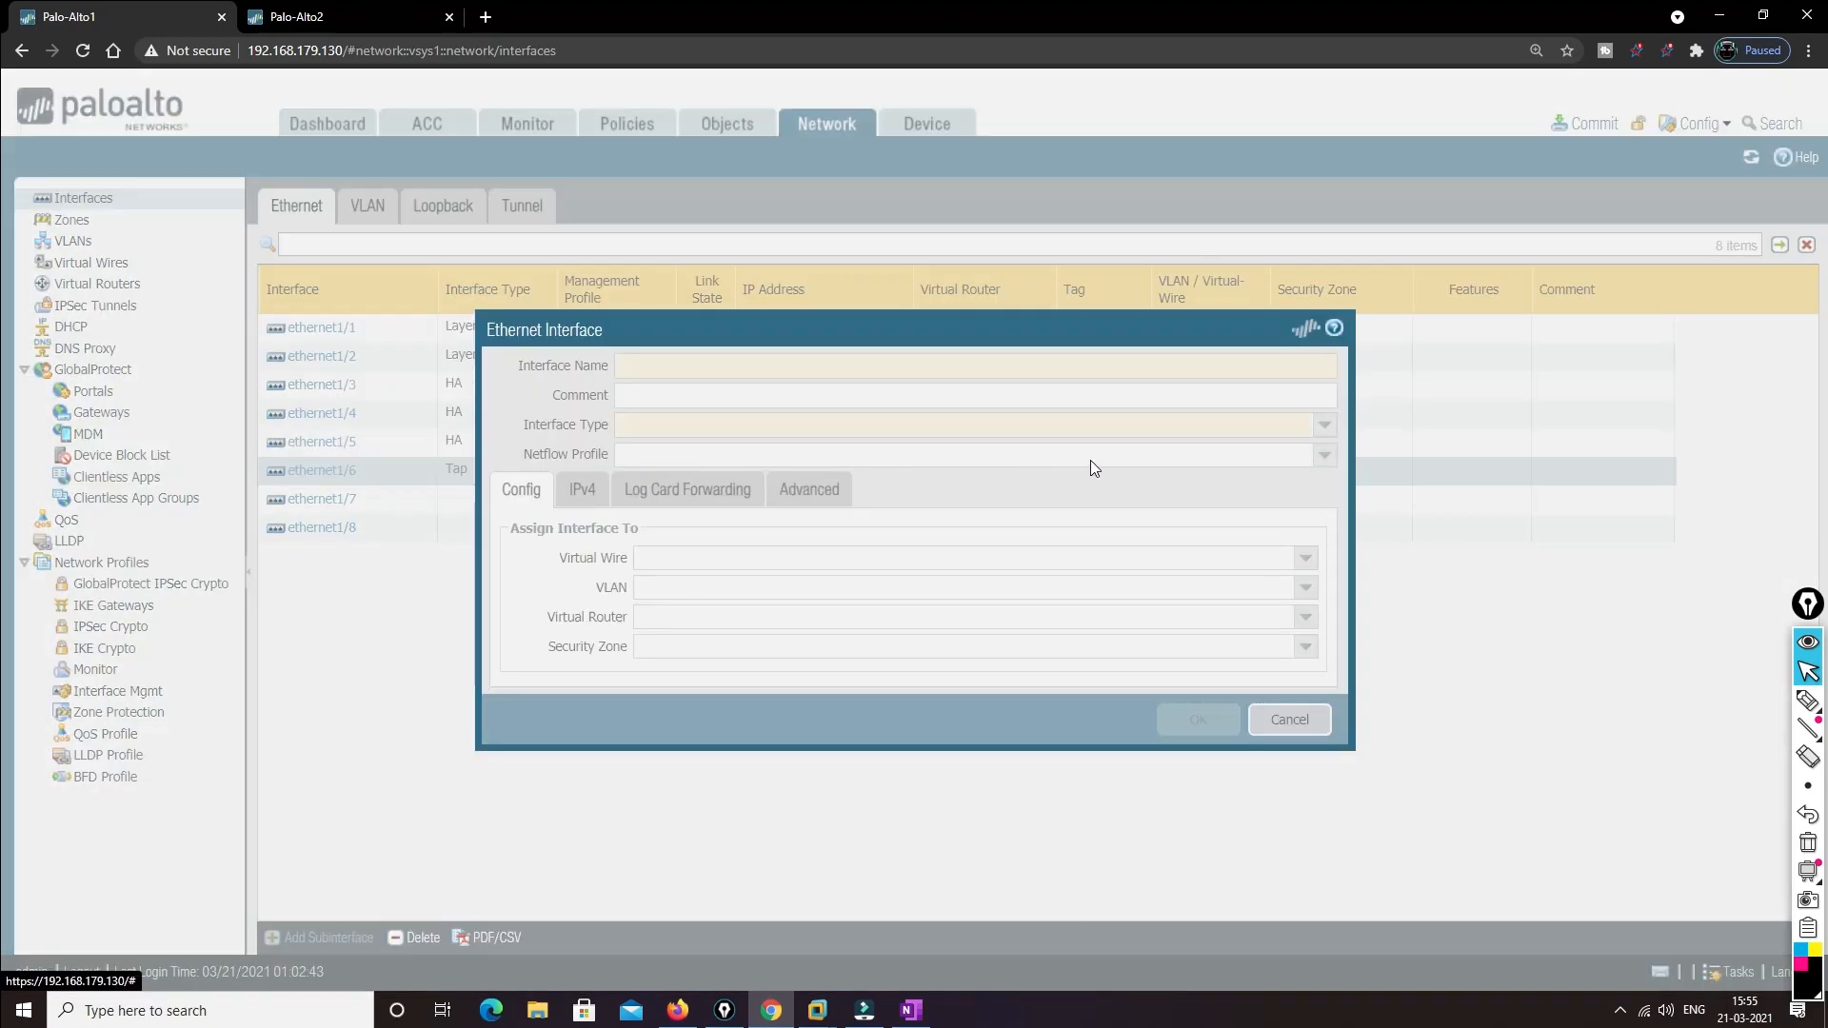
pyautogui.click(1312, 429)
pyautogui.click(1325, 425)
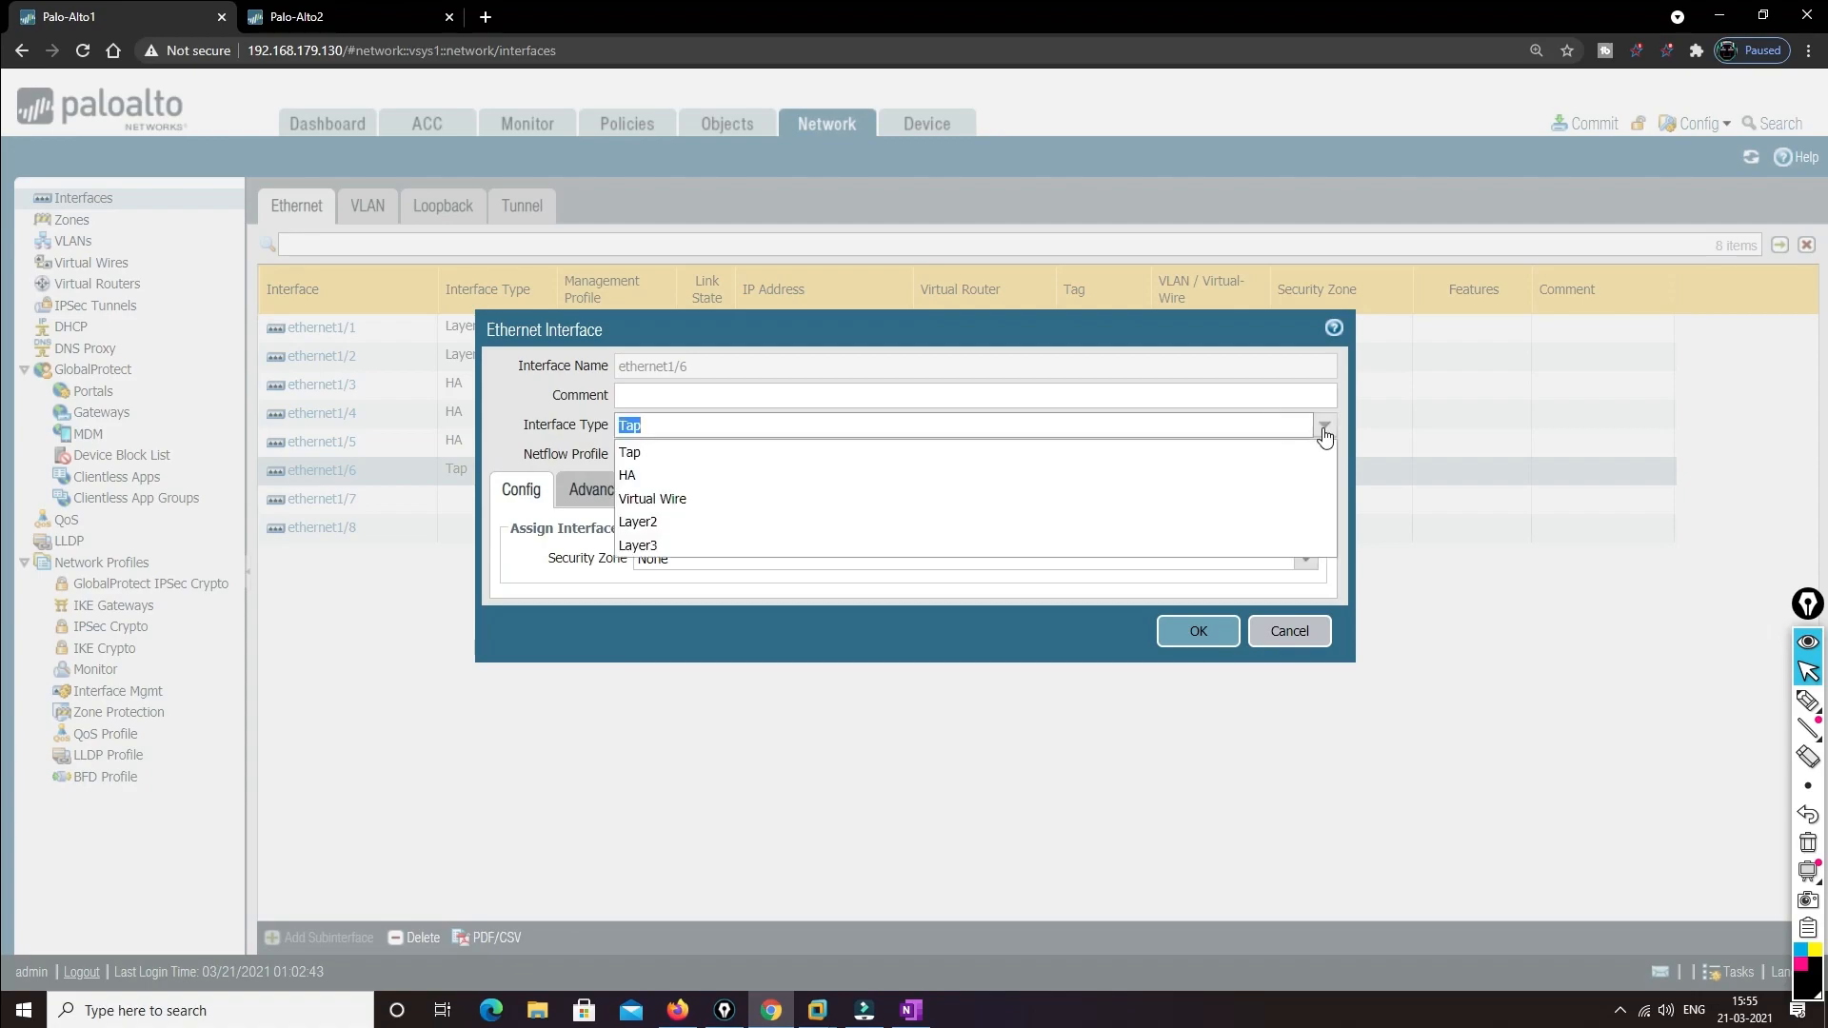
pyautogui.click(657, 488)
pyautogui.click(1184, 601)
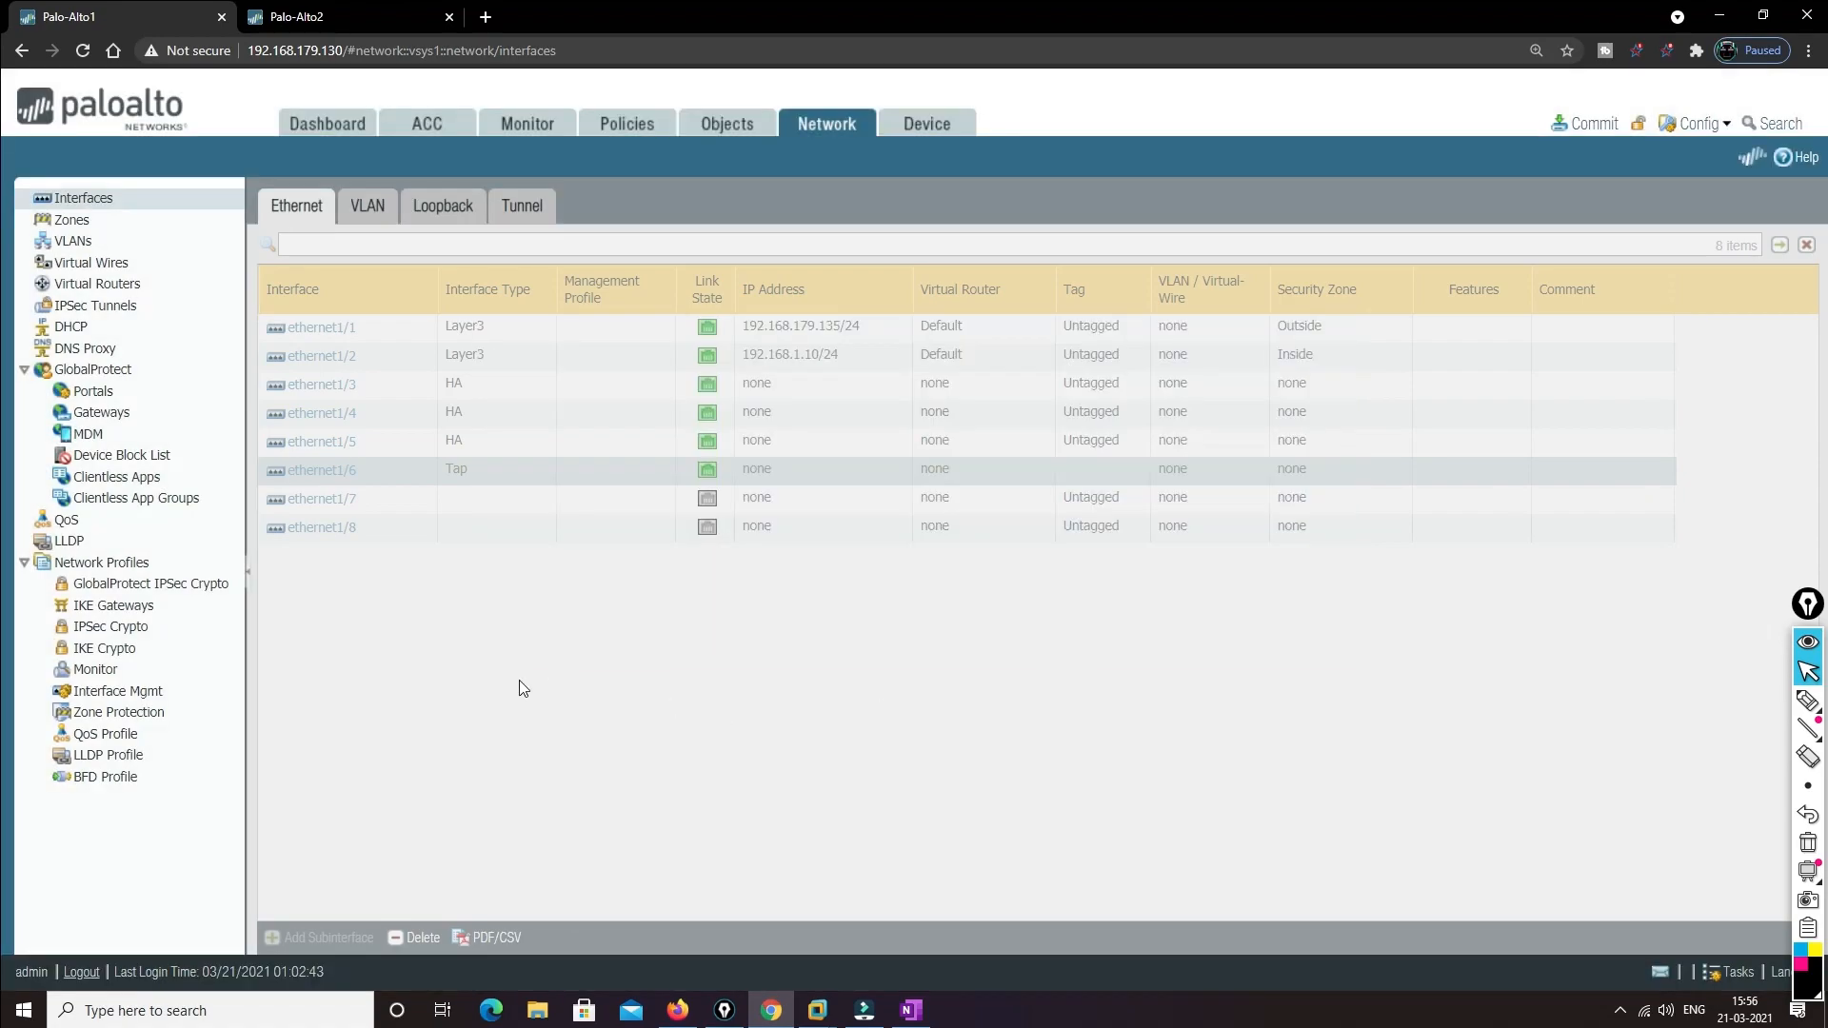
# Commit all changes on Palo-Alto1 and close the commit status
pyautogui.click(1581, 135)
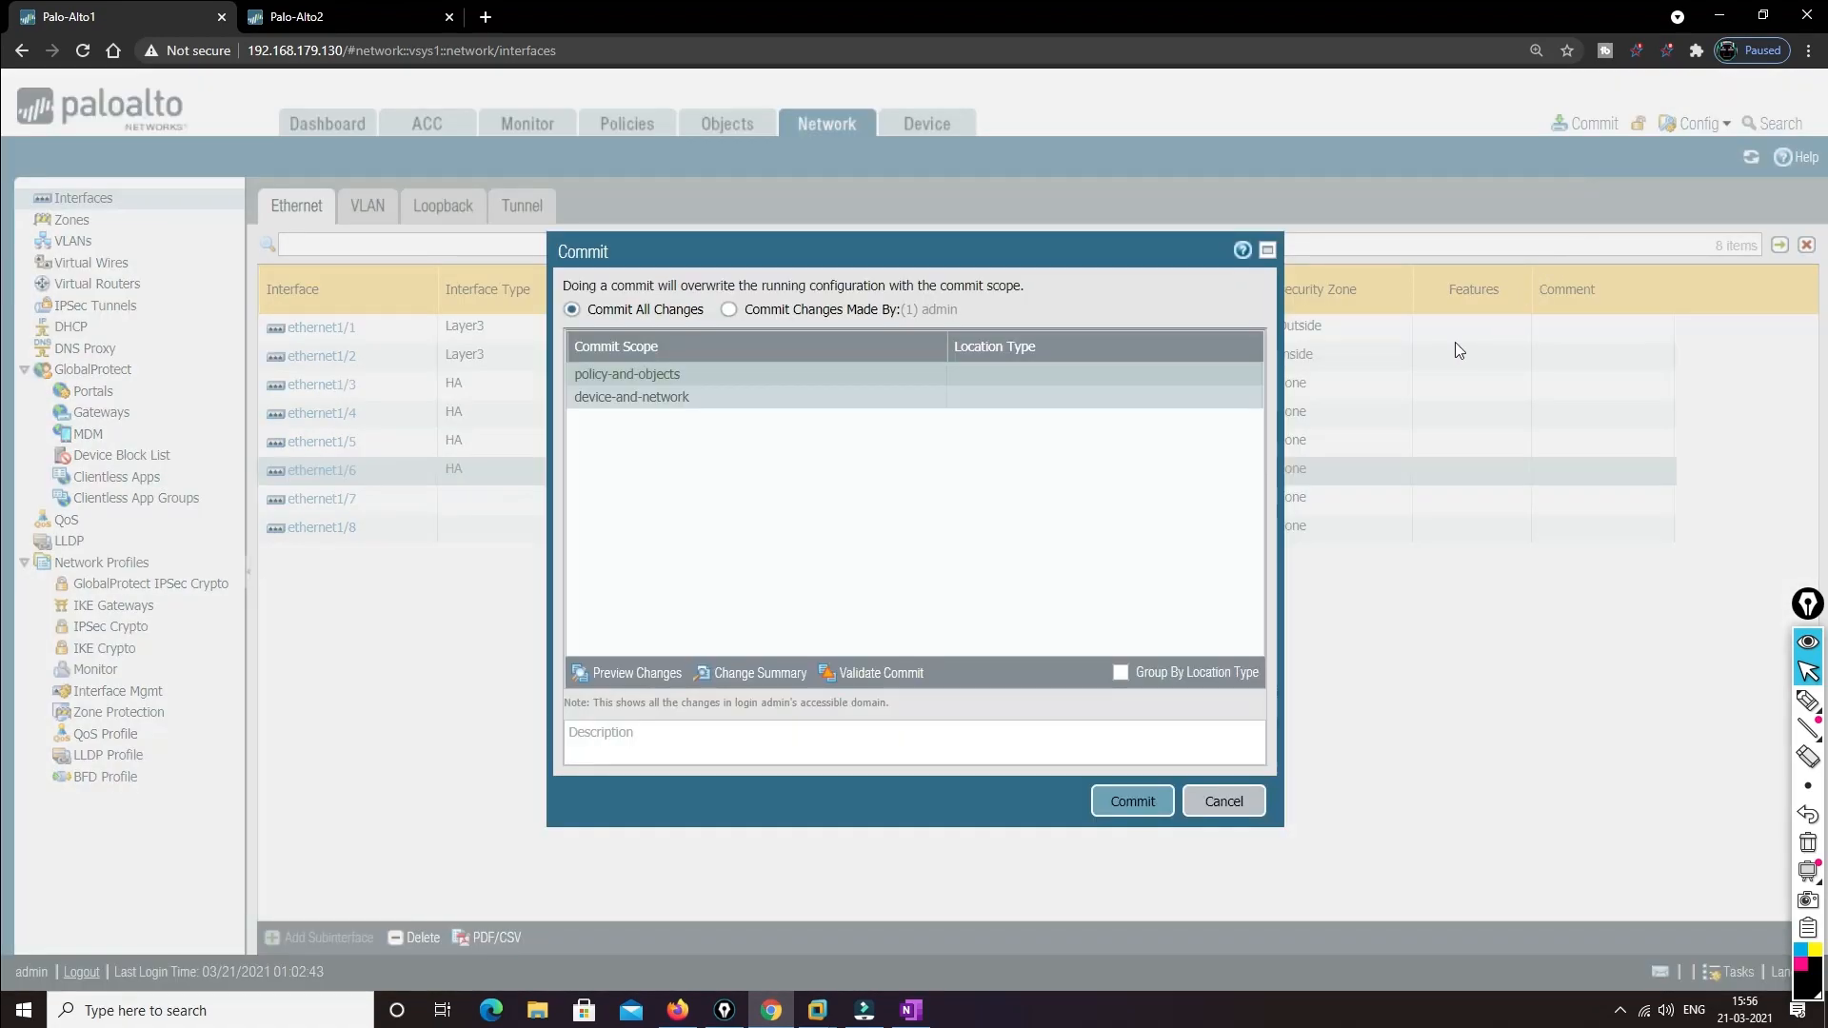
pyautogui.click(1124, 800)
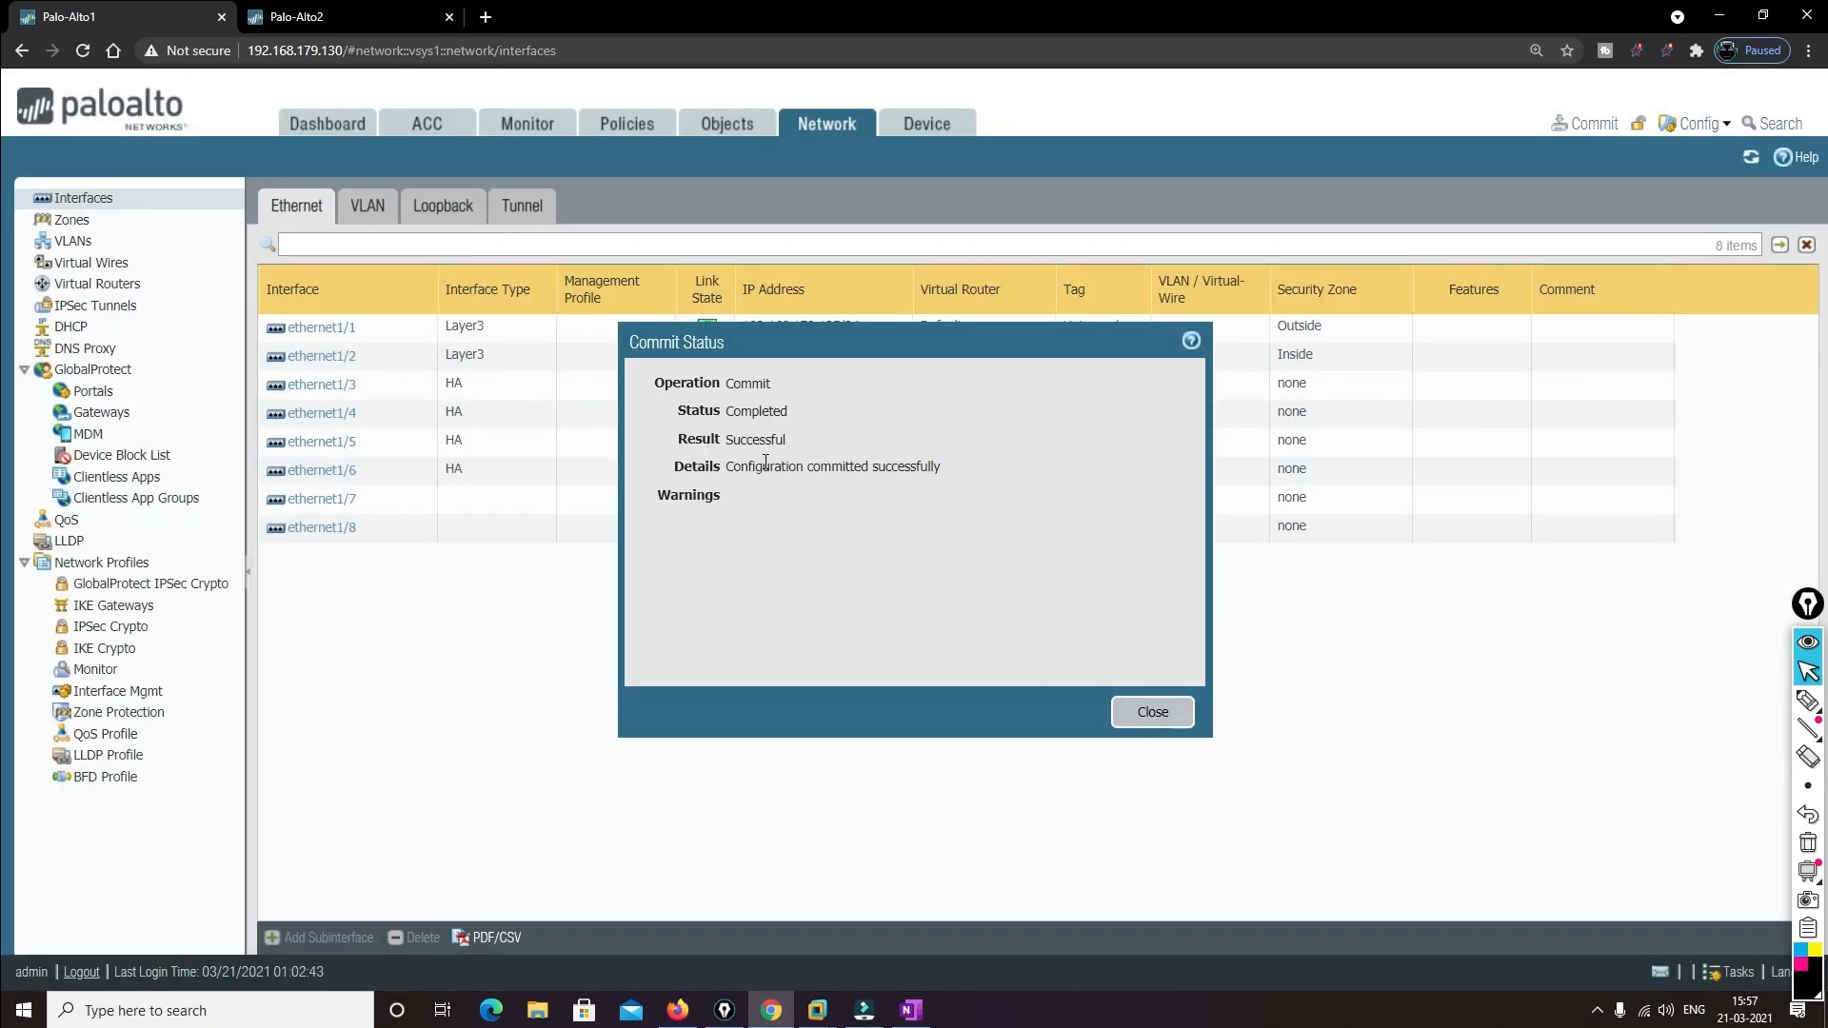
pyautogui.click(1153, 712)
# Review the Ethernet interface types on Palo-Alto2, and return to Palo-Alto1 to open its High Availability settings
pyautogui.click(297, 17)
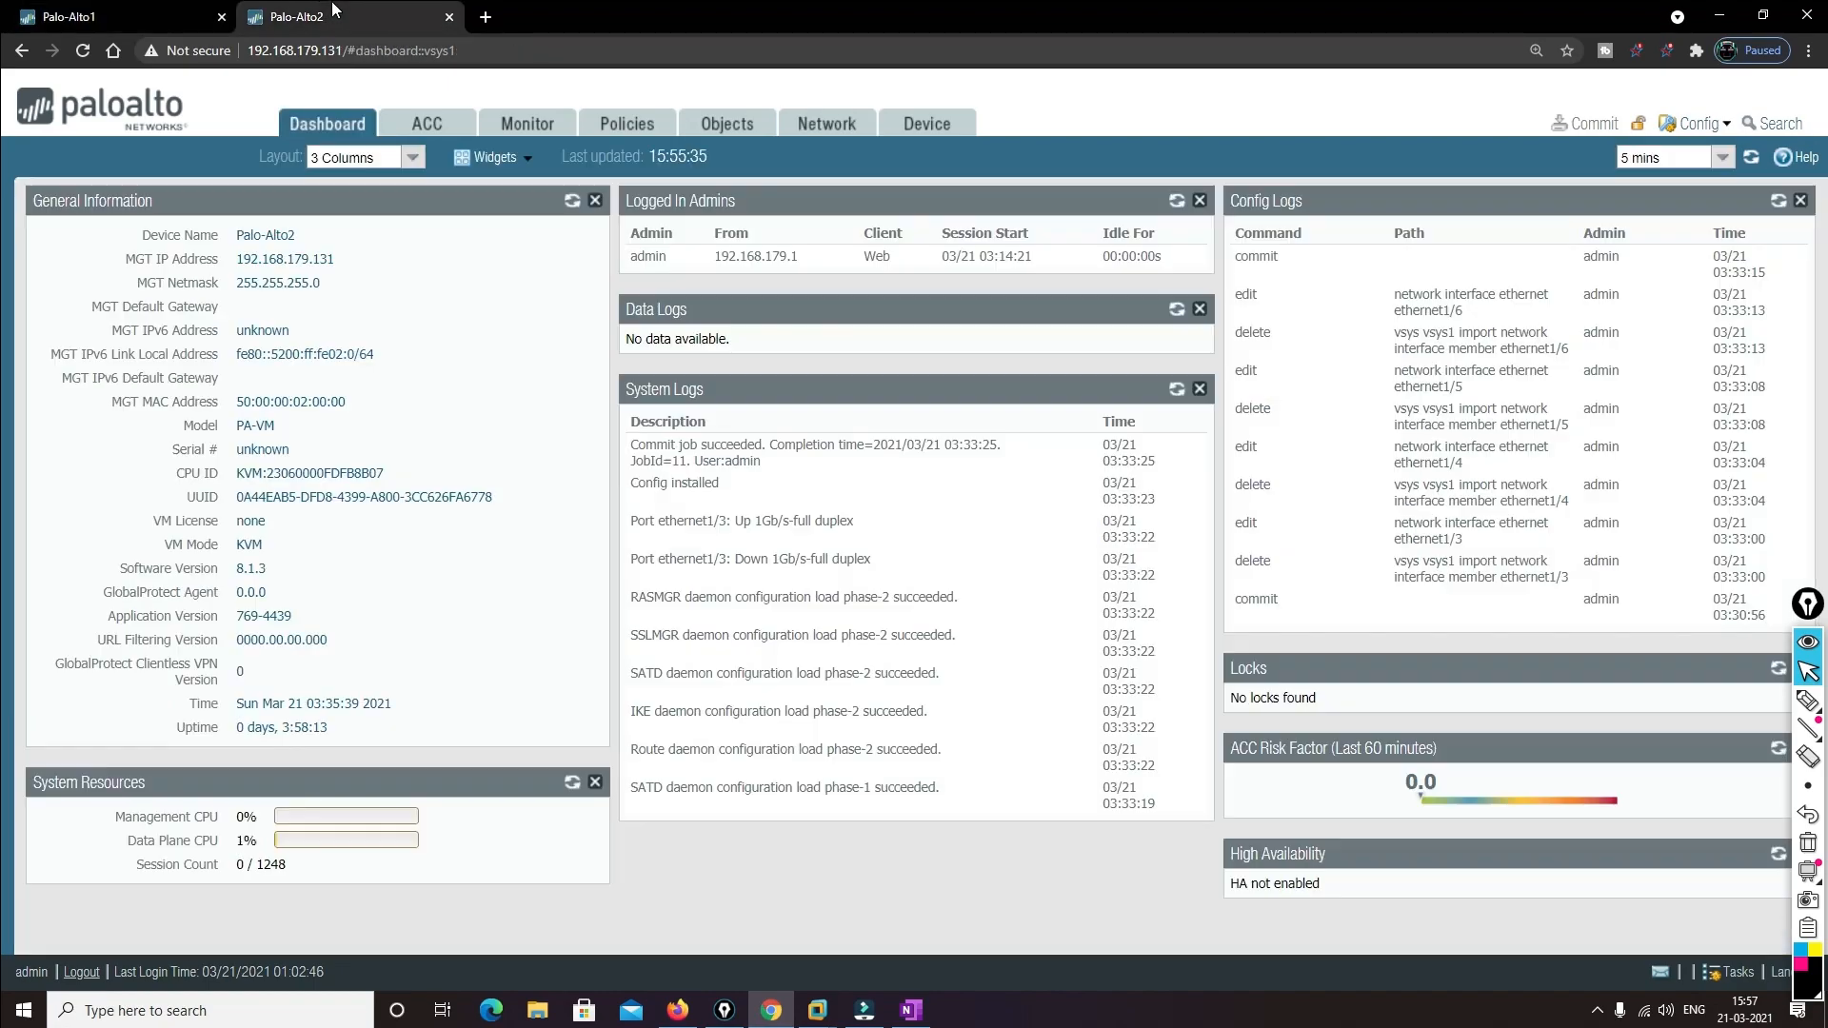
pyautogui.click(841, 129)
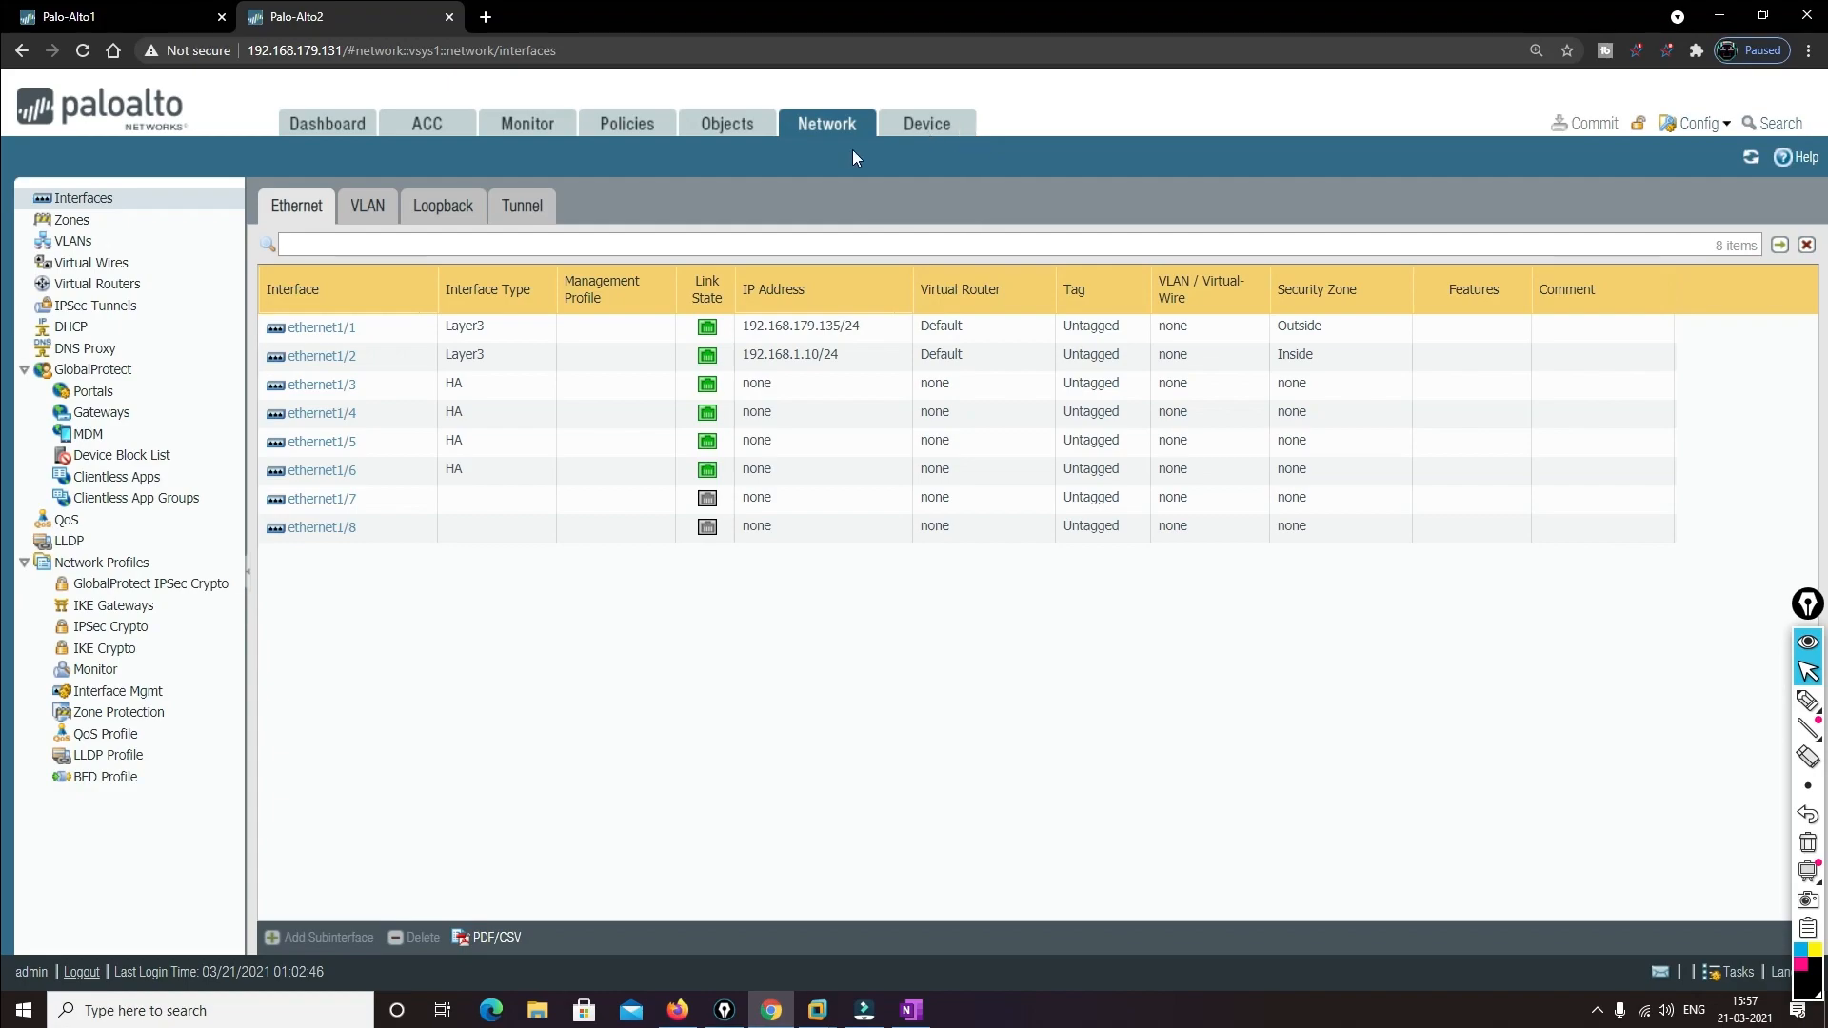
pyautogui.click(160, 16)
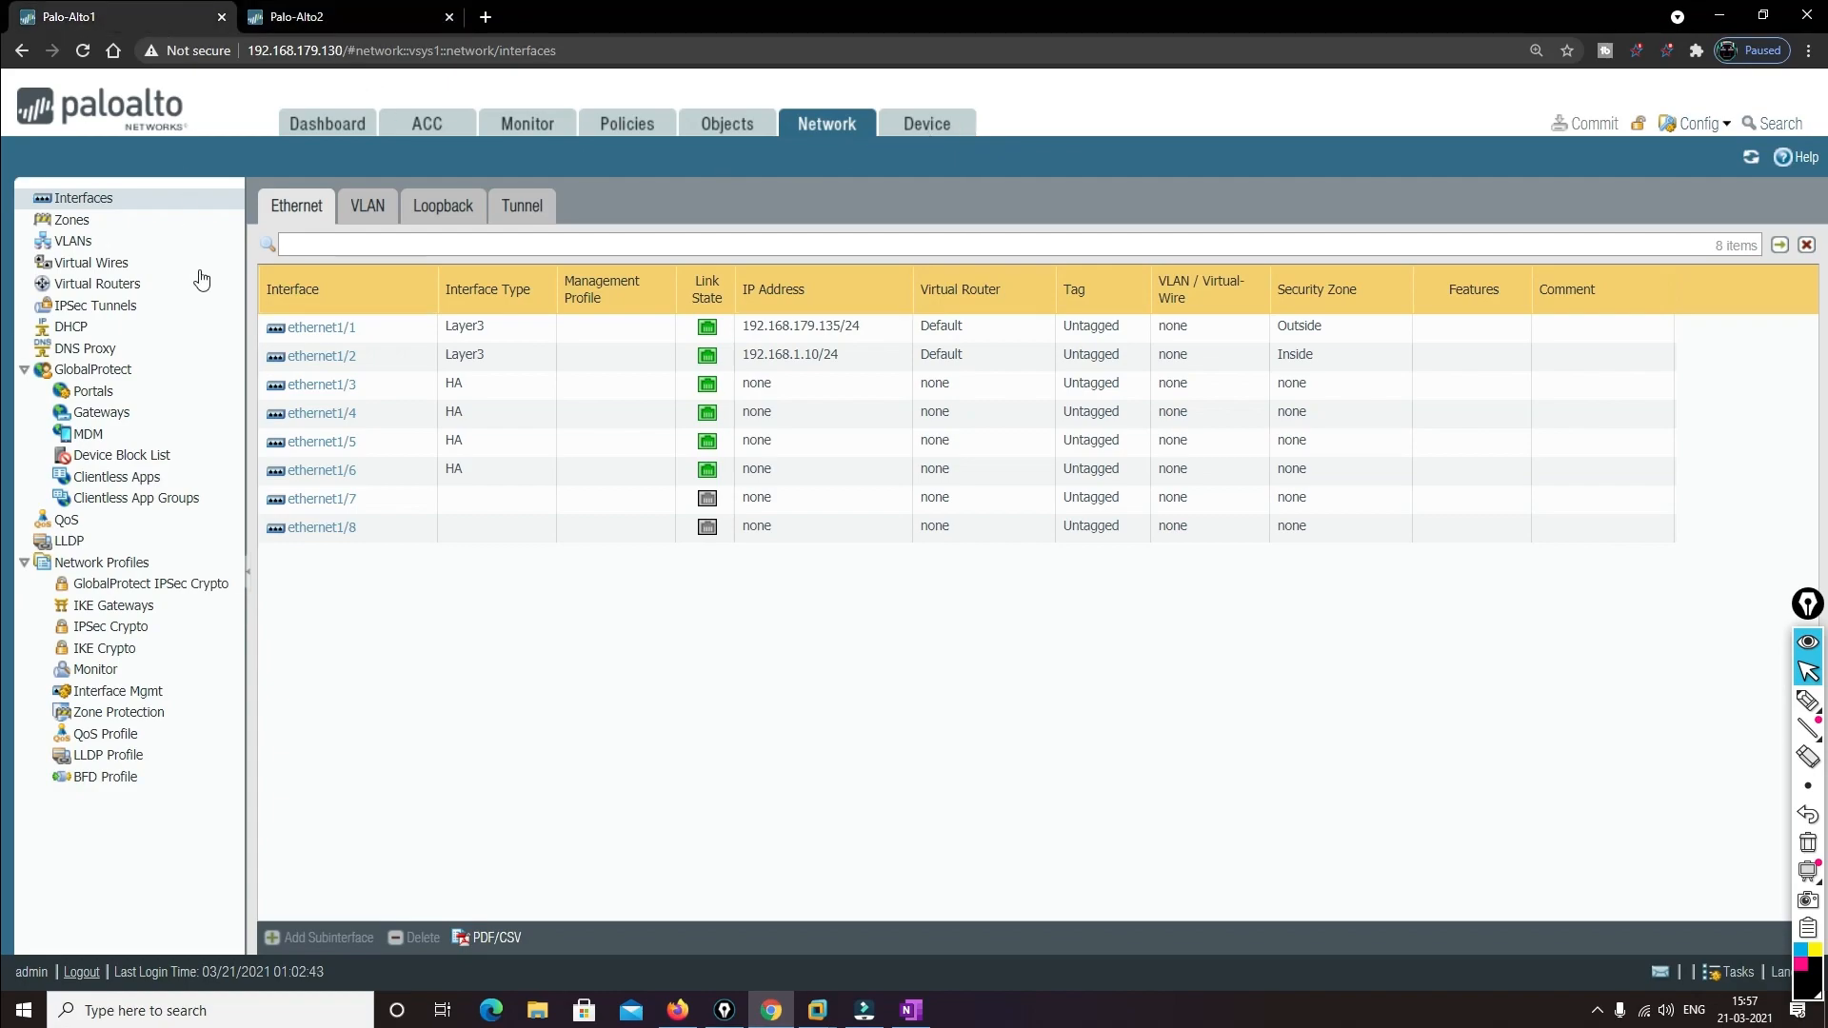
pyautogui.click(929, 125)
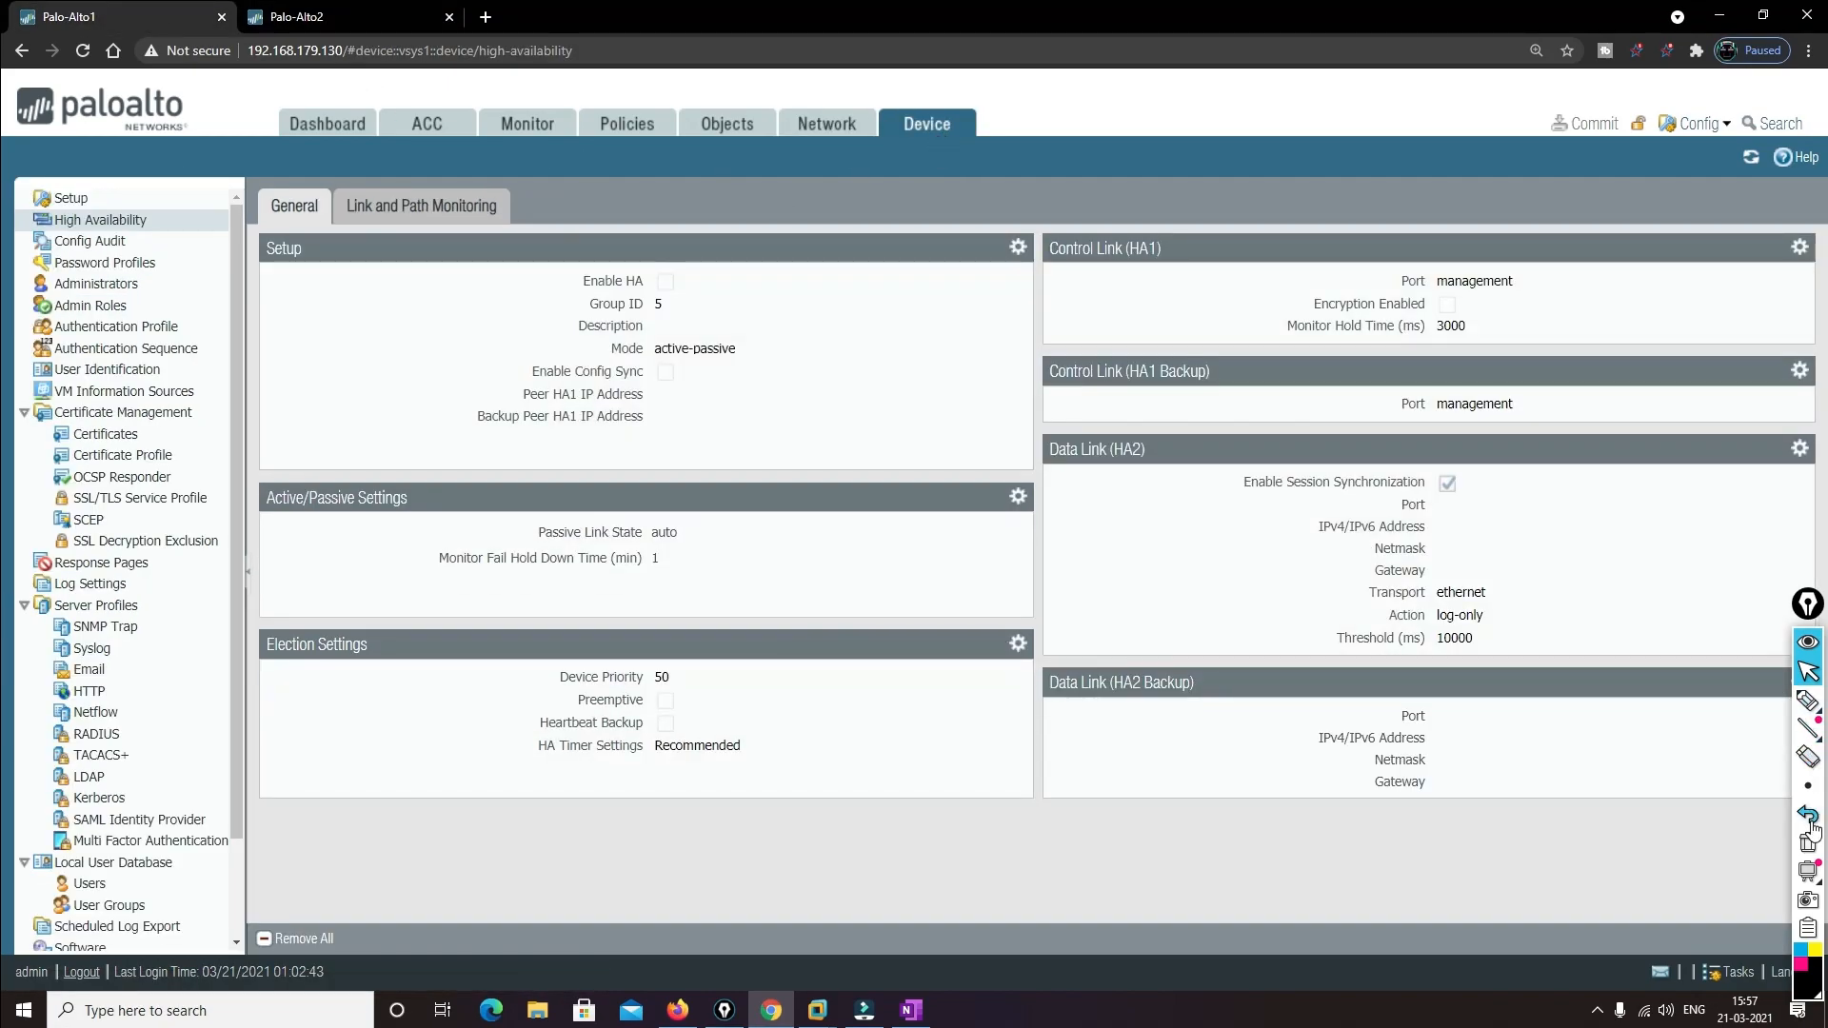
# Restore the earlier pen annotations and handwrite item 2, "enable HA", below item 1
pyautogui.click(1808, 816)
pyautogui.click(1807, 702)
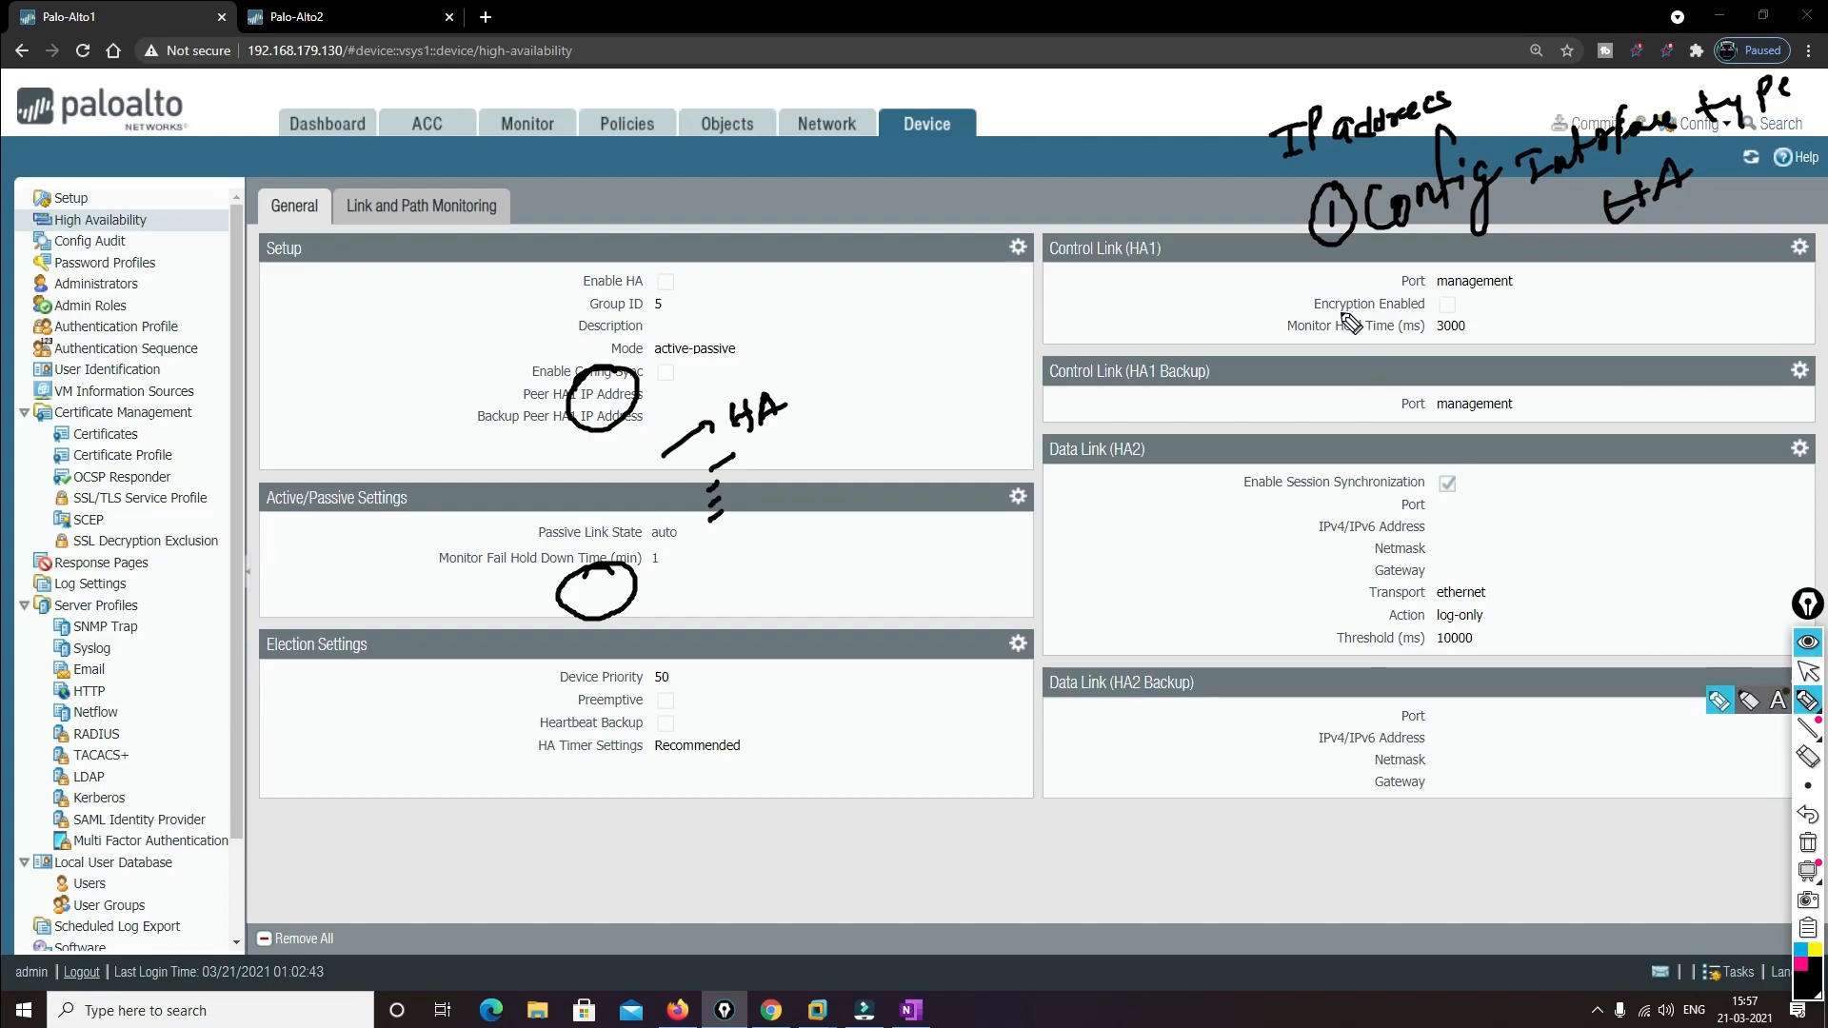
pyautogui.moveTo(1319, 313)
pyautogui.mouseDown()
pyautogui.moveTo(1351, 349)
pyautogui.moveTo(1326, 295)
pyautogui.moveTo(1424, 330)
pyautogui.moveTo(1619, 255)
pyautogui.mouseUp()
pyautogui.moveTo(1613, 240)
pyautogui.mouseDown()
pyautogui.moveTo(1609, 276)
pyautogui.moveTo(1652, 233)
pyautogui.mouseUp()
pyautogui.moveTo(1652, 234)
pyautogui.mouseDown()
pyautogui.moveTo(1668, 262)
pyautogui.moveTo(1674, 245)
pyautogui.mouseUp()
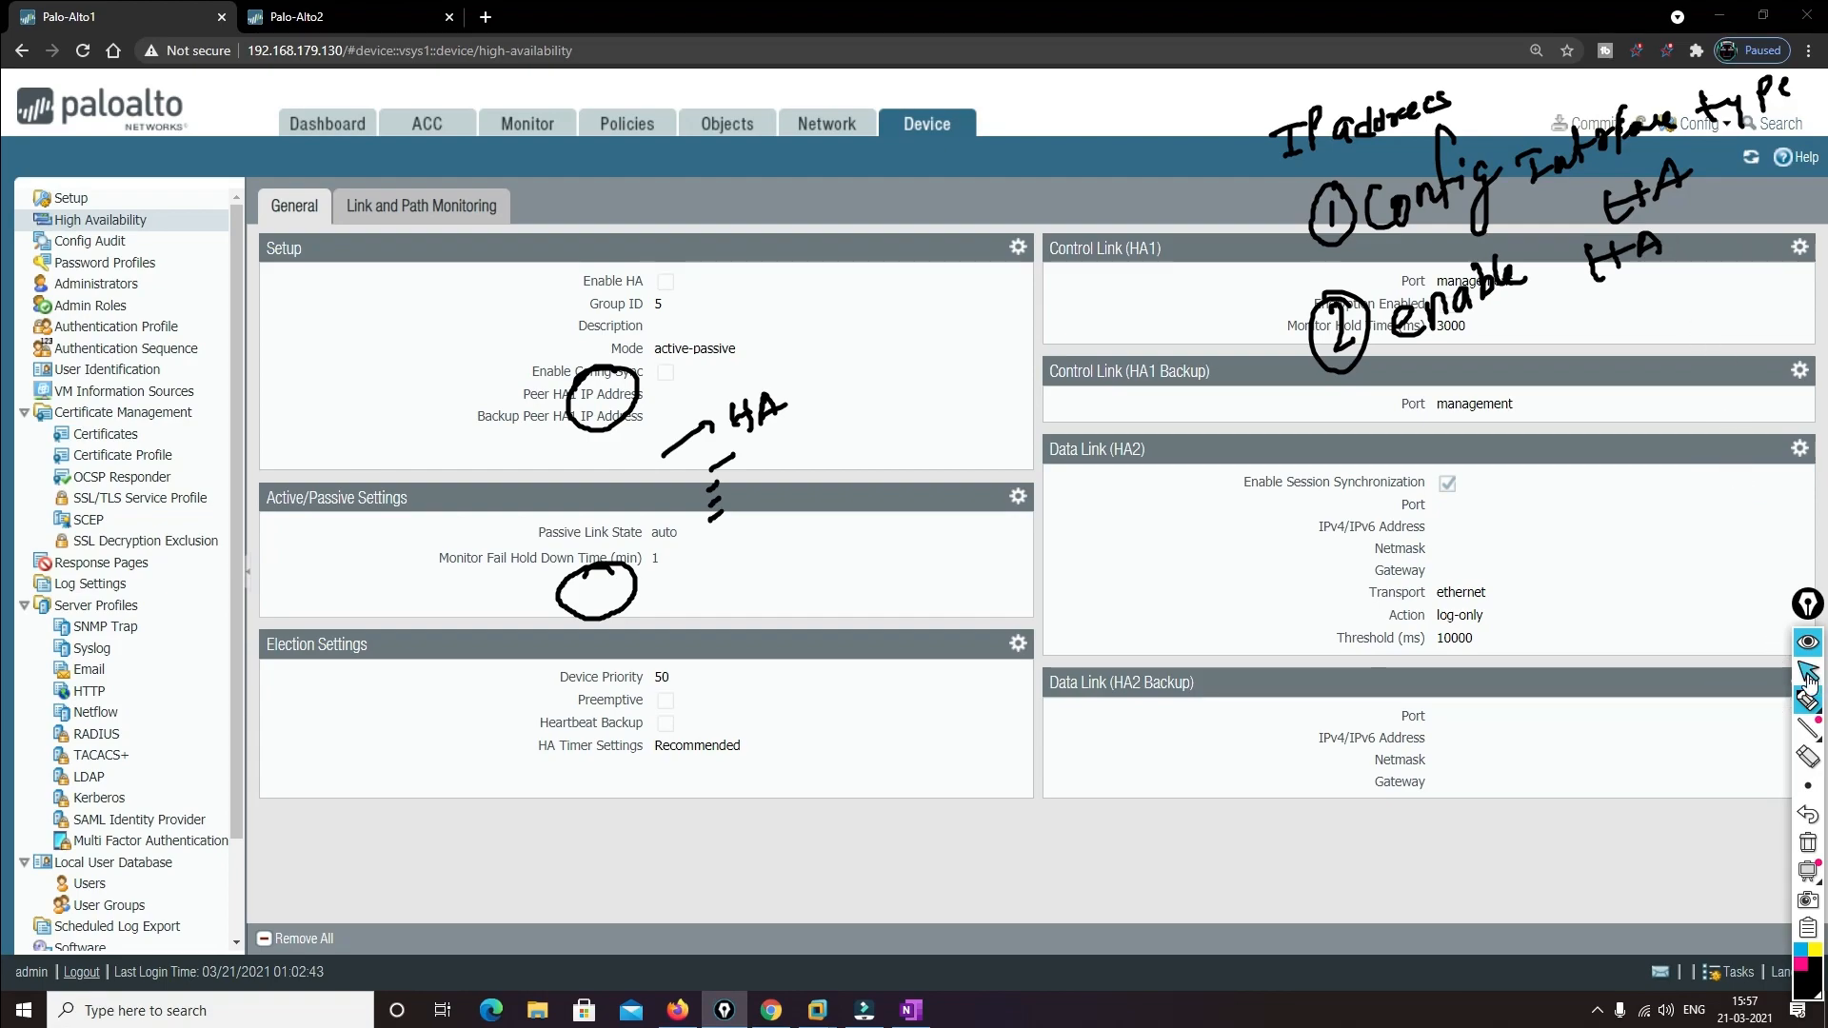
# Clear all pen annotations from the screen, switch back to the normal cursor and select the High Availability page
pyautogui.click(1809, 842)
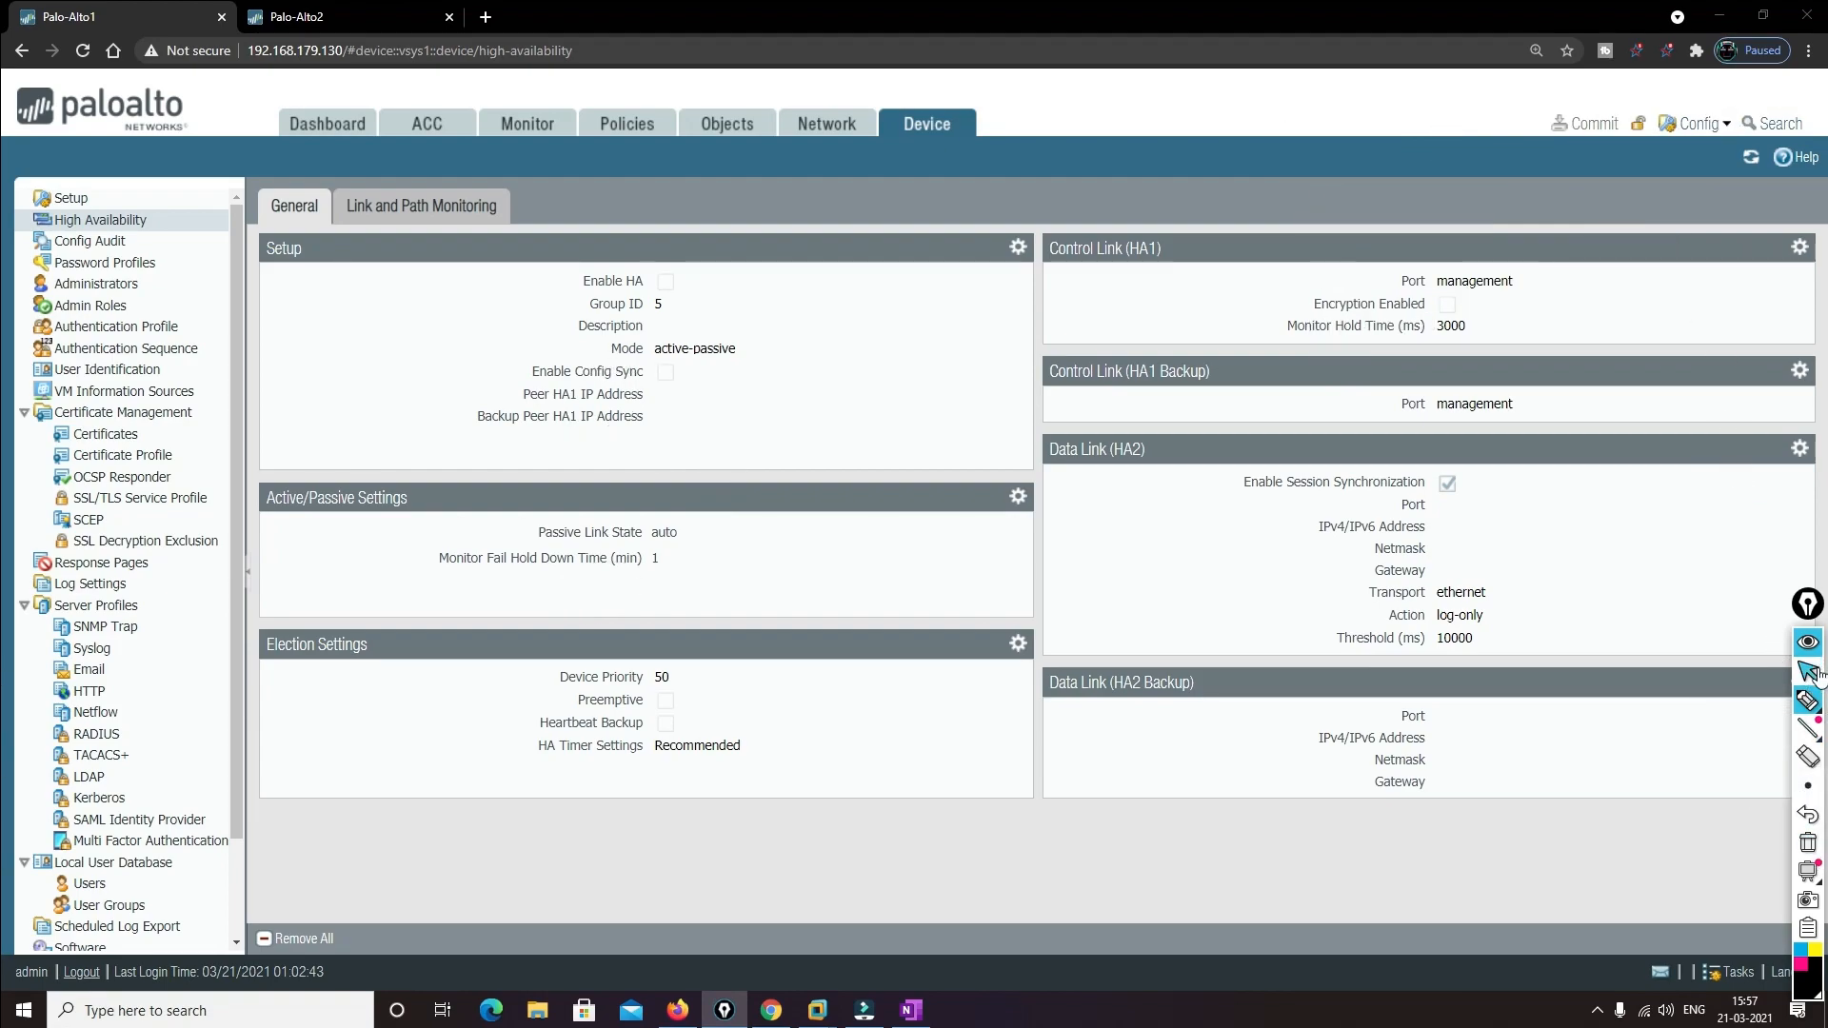
pyautogui.click(1808, 671)
pyautogui.click(127, 225)
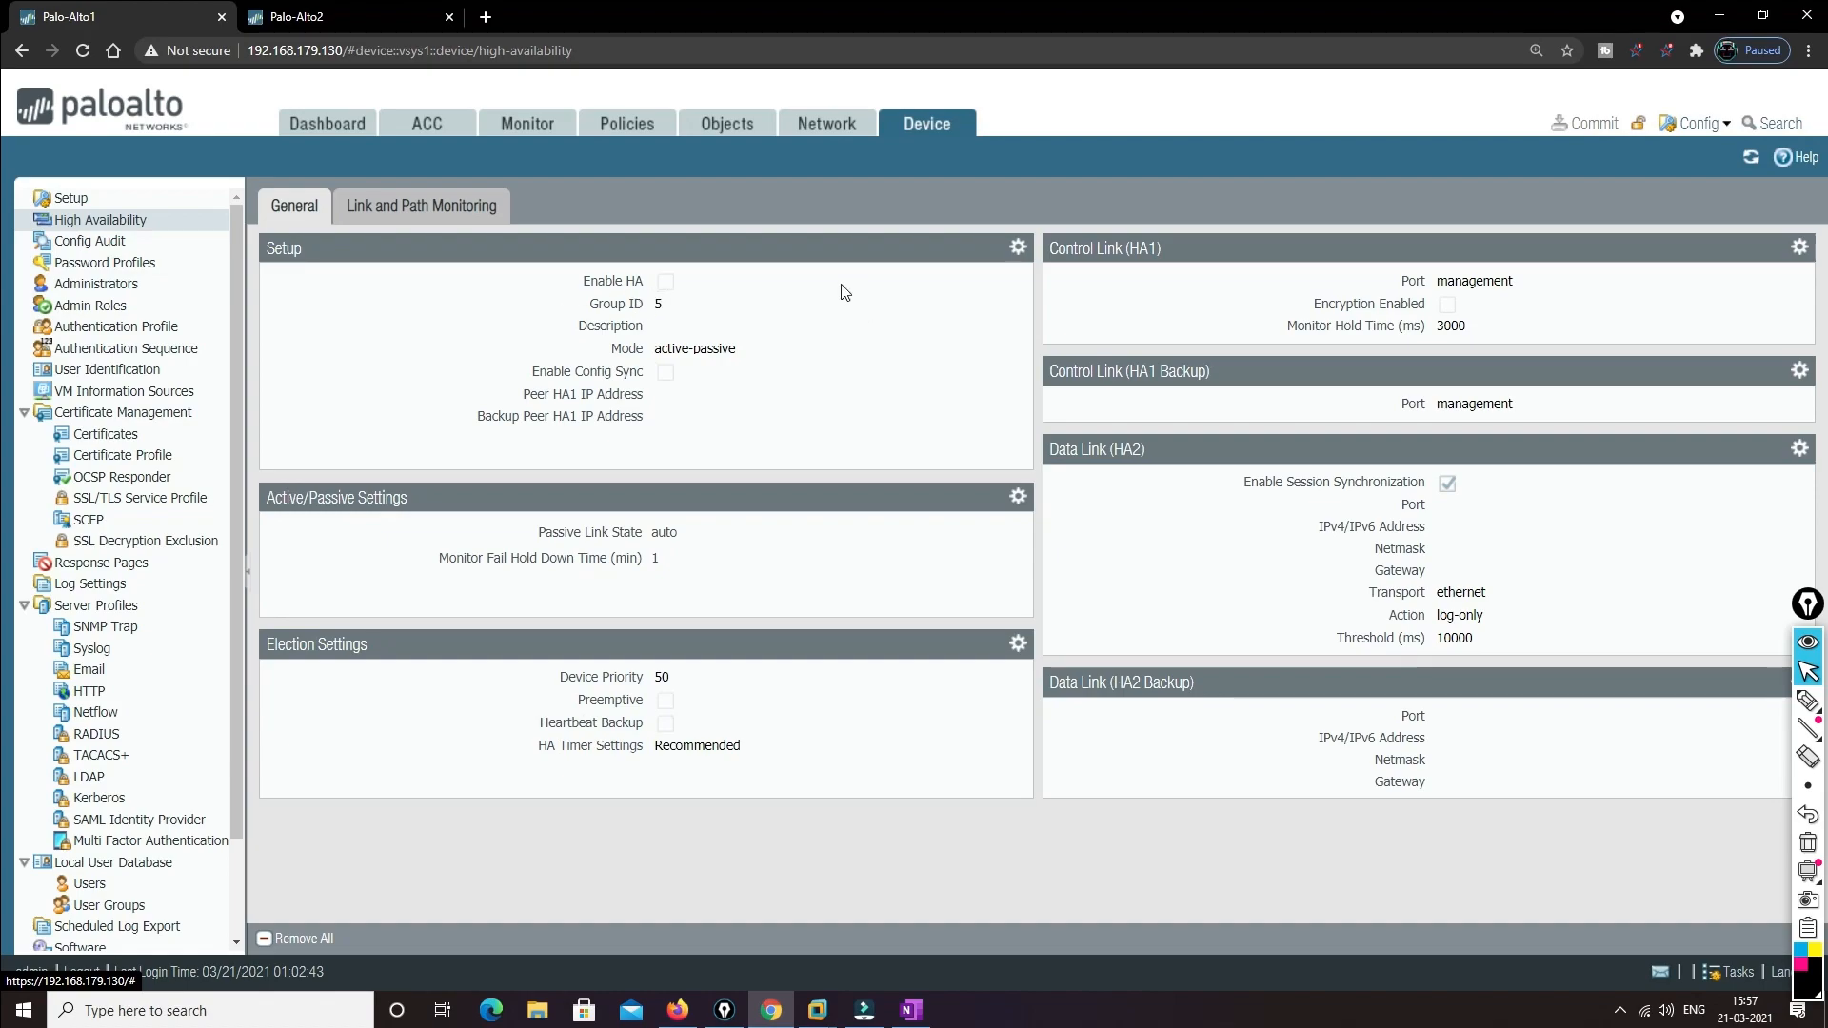
# Enable HA in the High Availability setup on Palo-Alto1 and set the group ID to 20
pyautogui.click(1019, 248)
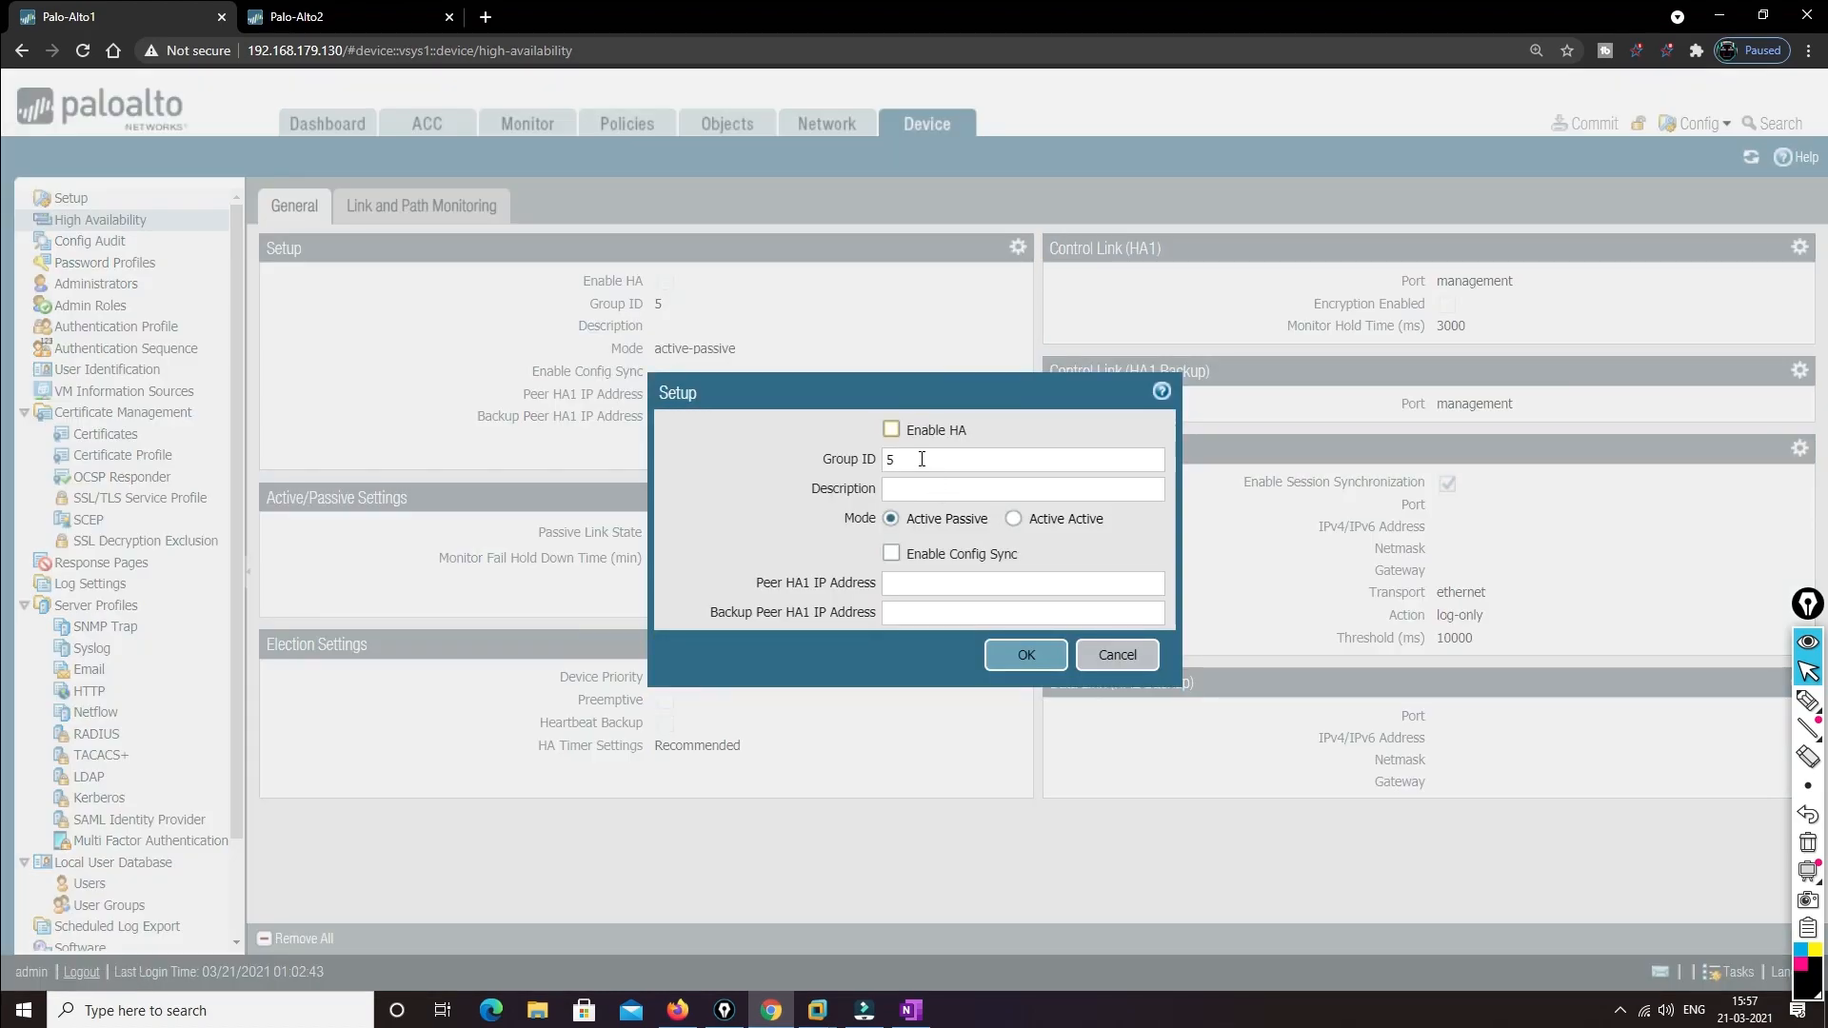
pyautogui.click(893, 432)
pyautogui.click(899, 459)
pyautogui.press('BackSpace')
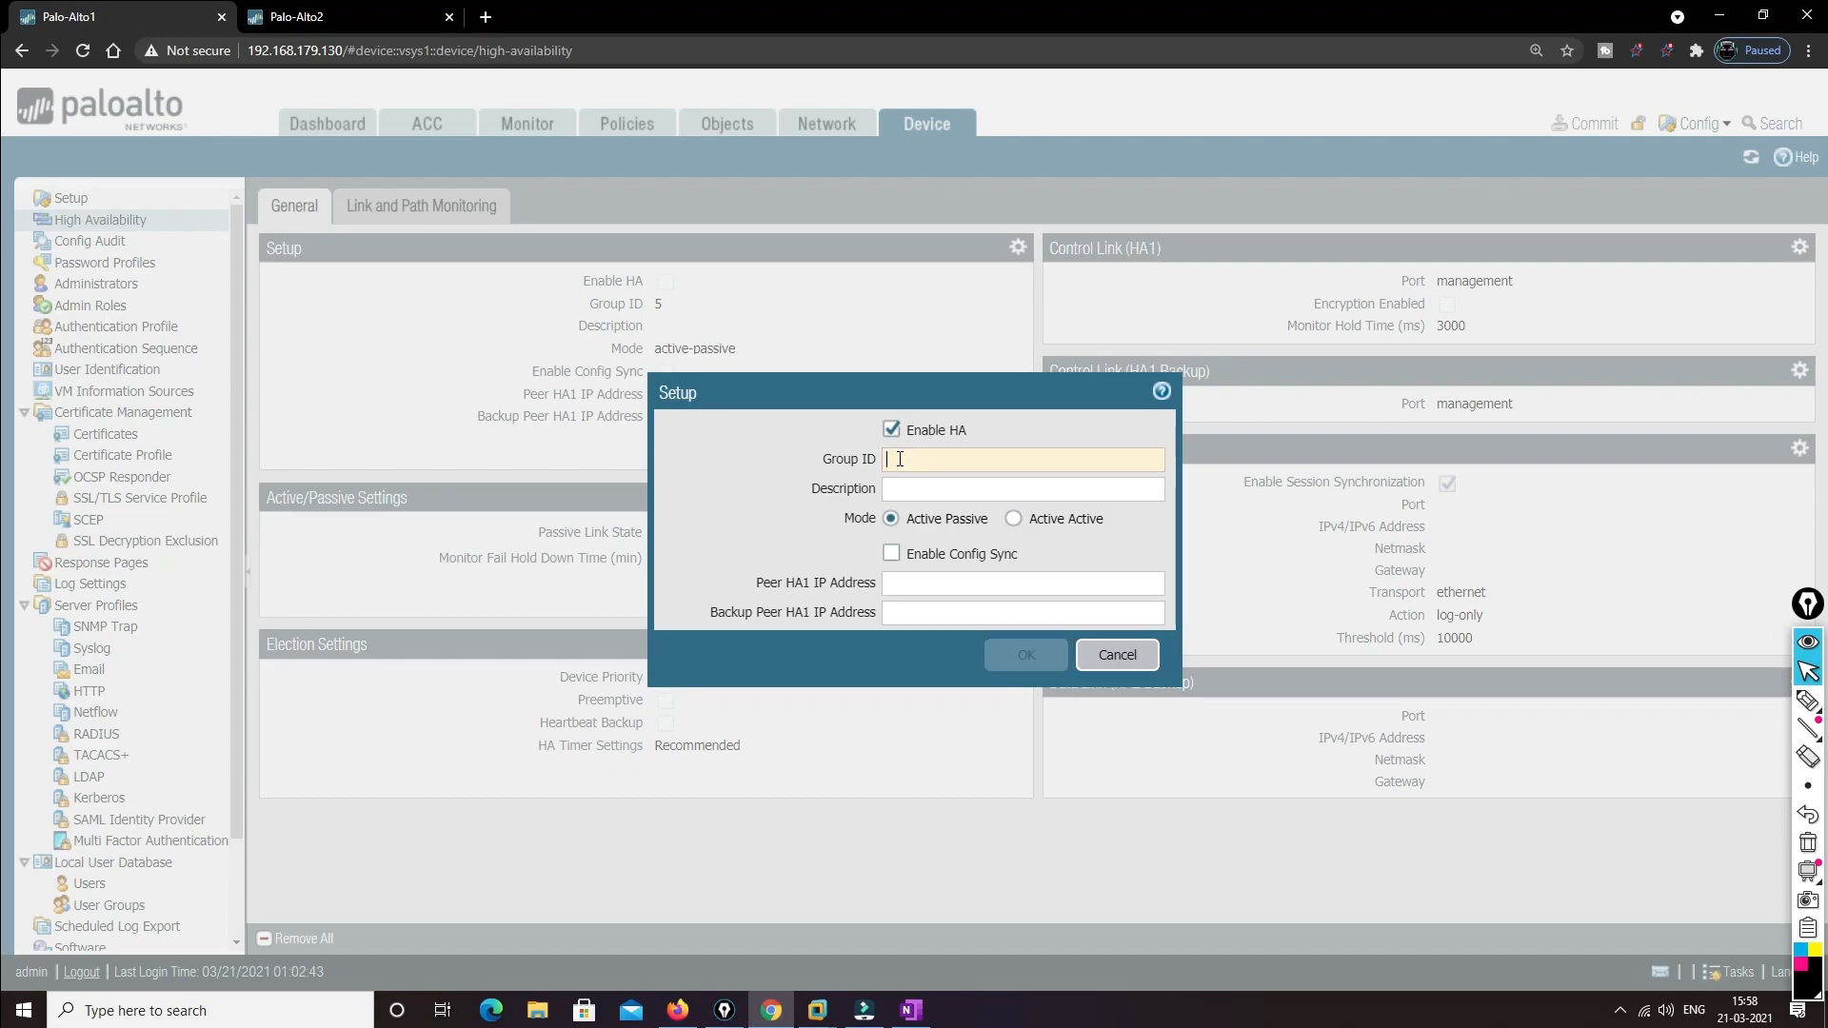
pyautogui.write('20')
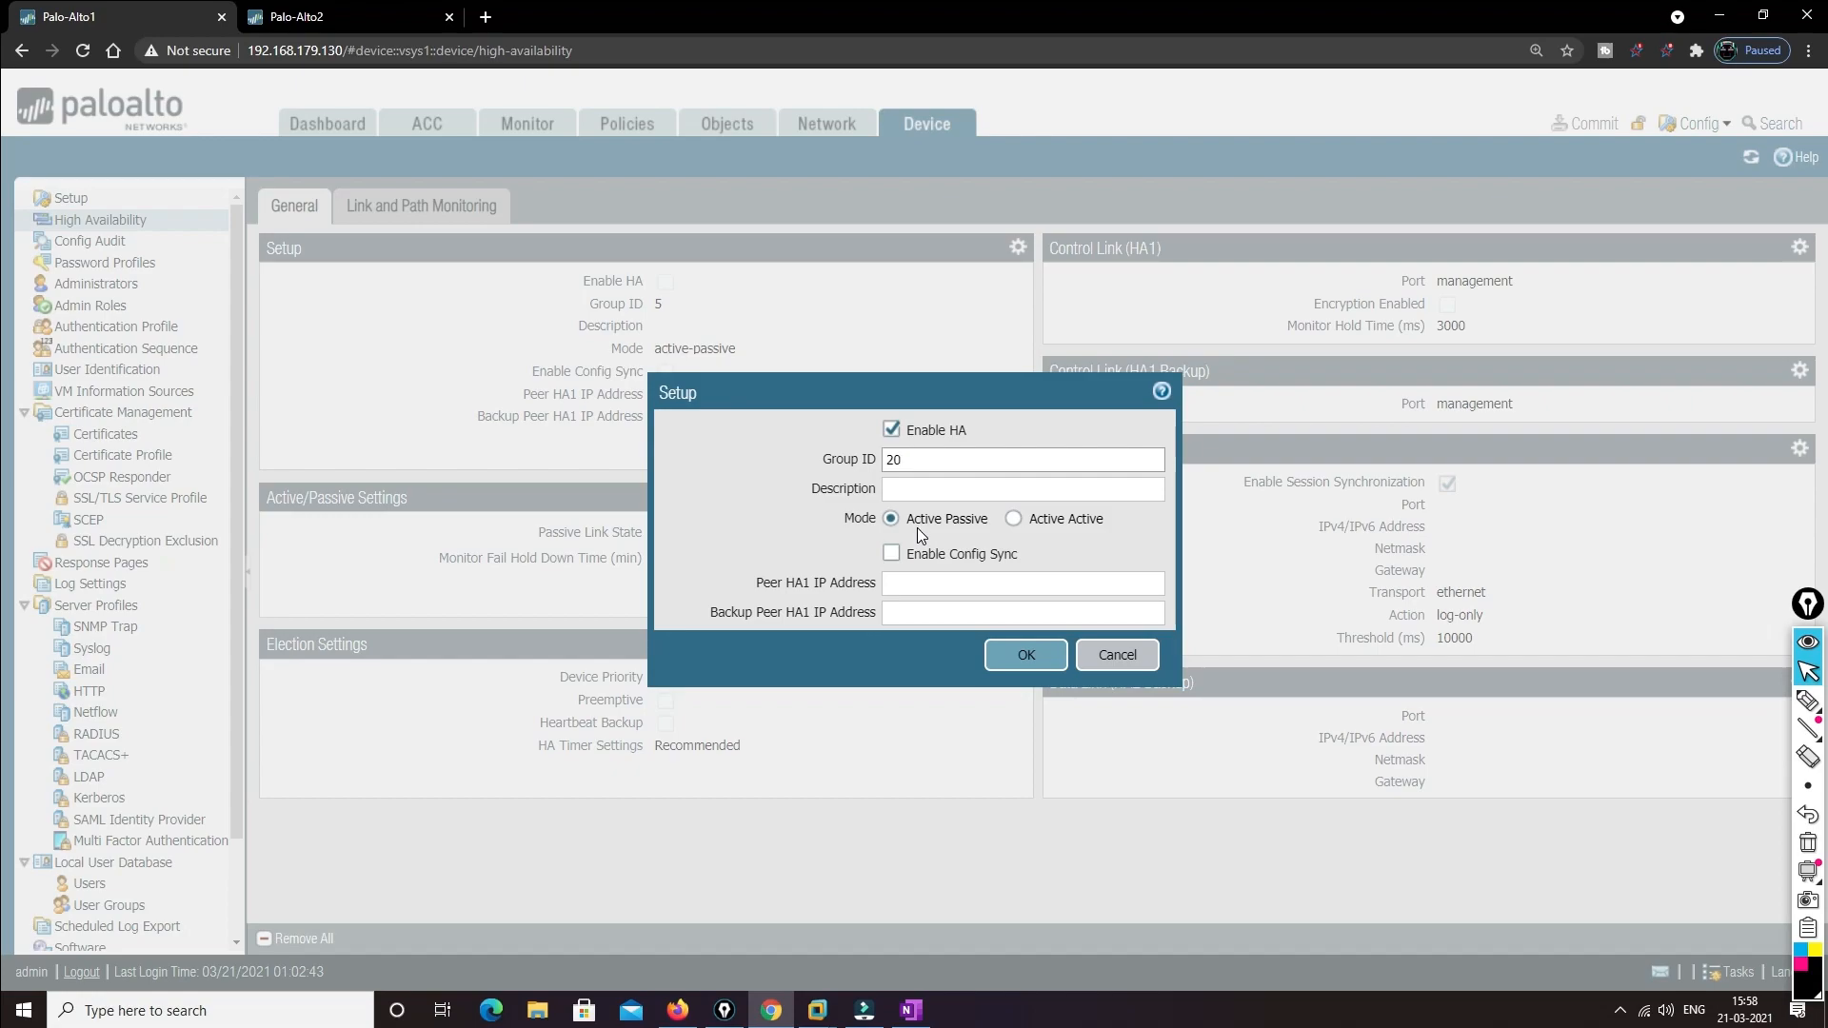
# Enable config sync, set the peer HA1 IP address to 1.1.1.2 and the backup peer HA1 IP address to 2.2.2.2, and accept the setup
pyautogui.click(891, 554)
pyautogui.click(1062, 574)
pyautogui.write('1.1.1.1')
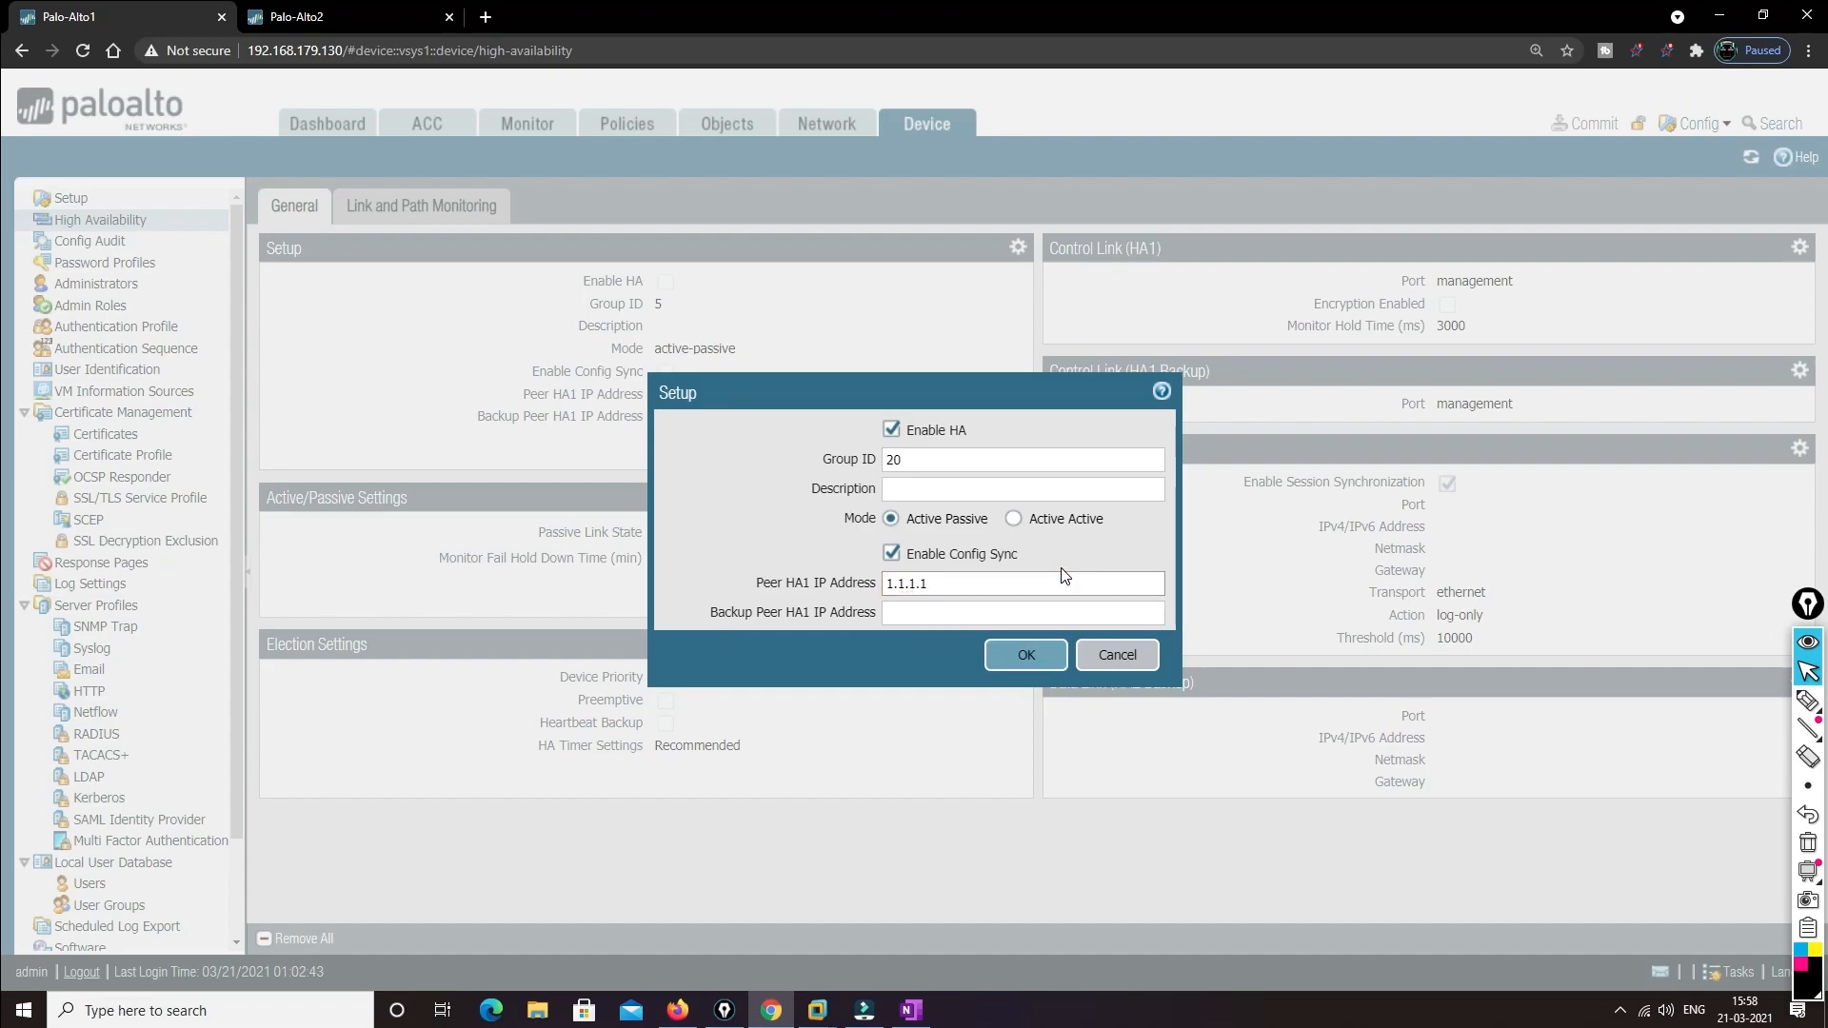
pyautogui.press('BackSpace')
pyautogui.write('2')
pyautogui.click(914, 613)
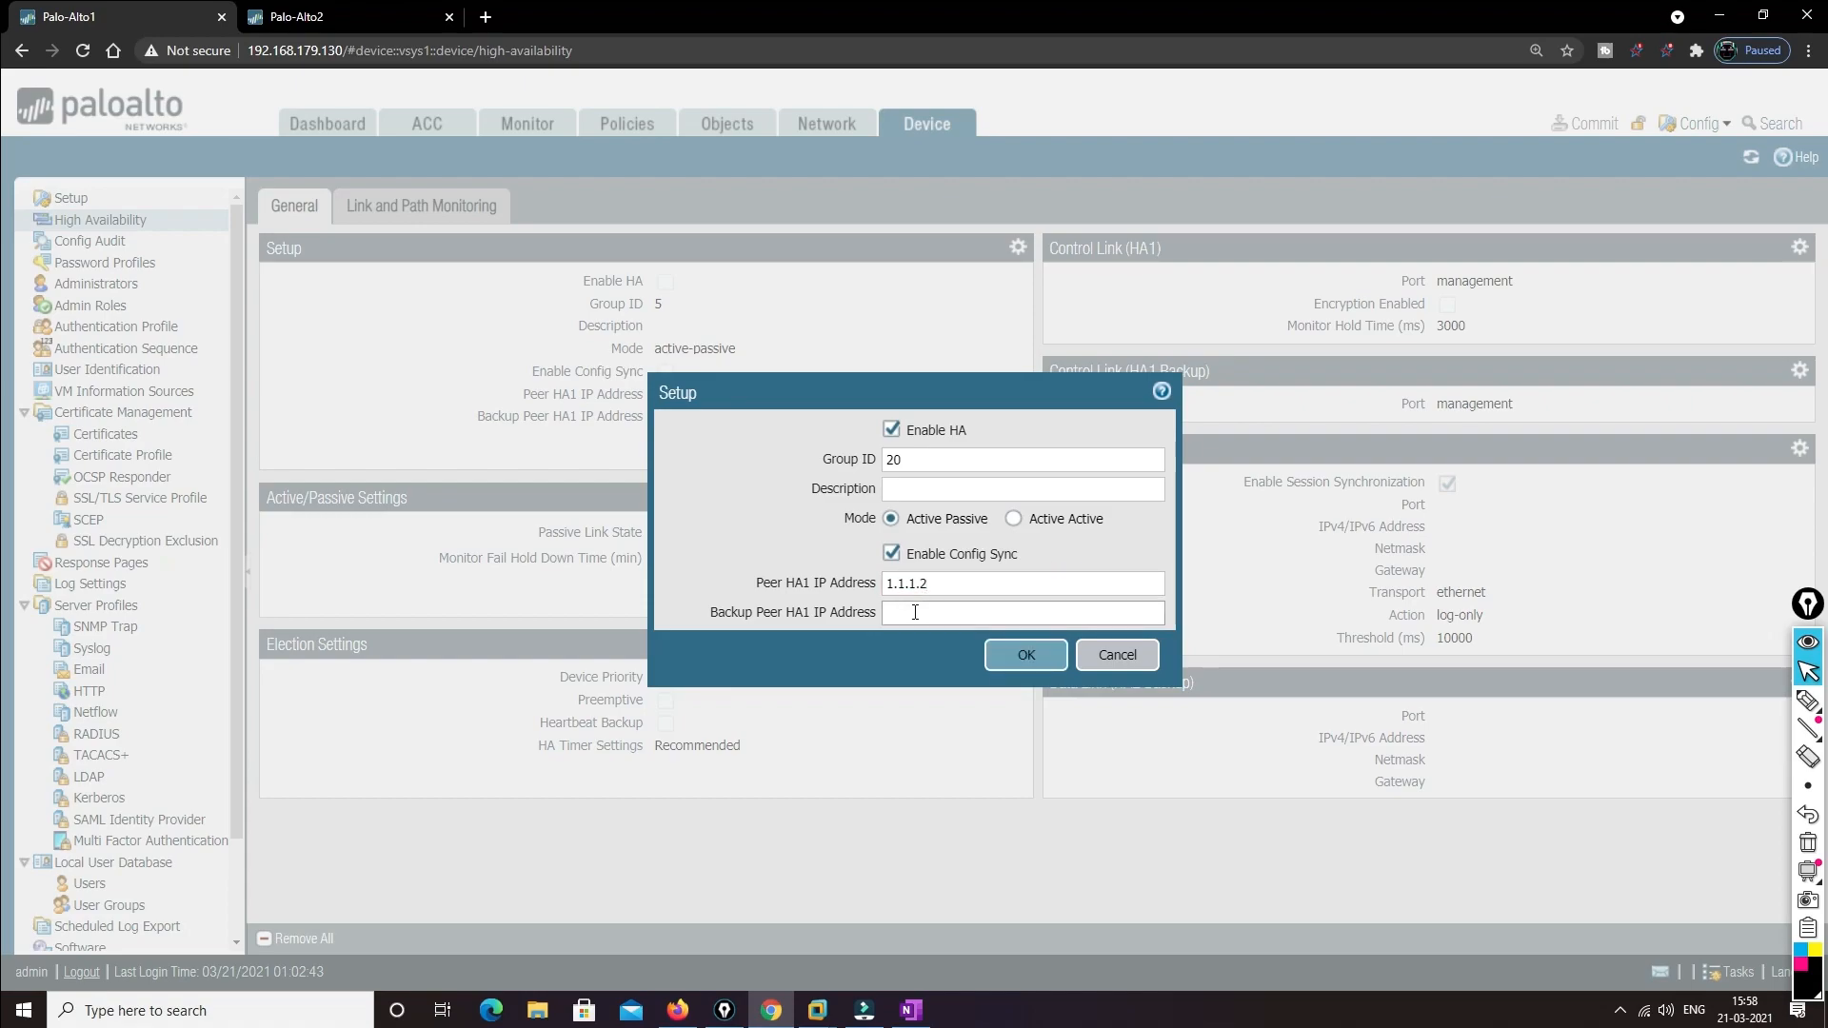
pyautogui.write('2.2')
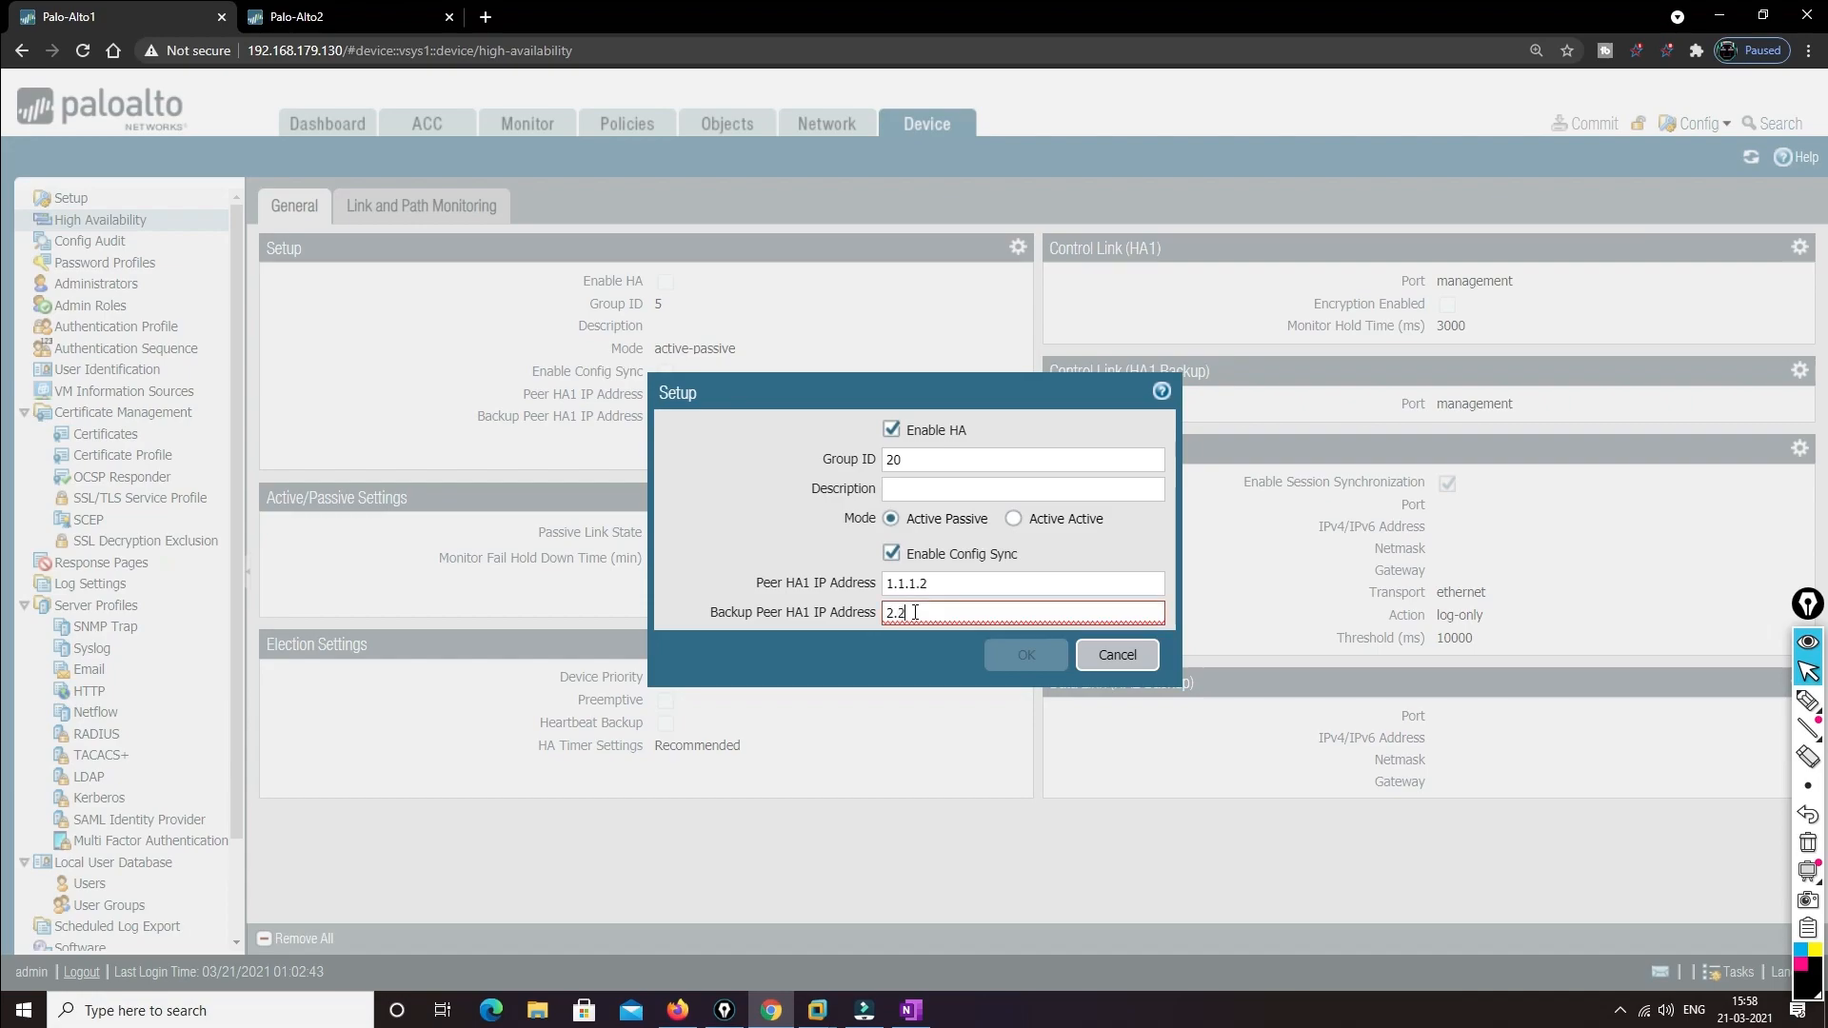
pyautogui.write('.2.2')
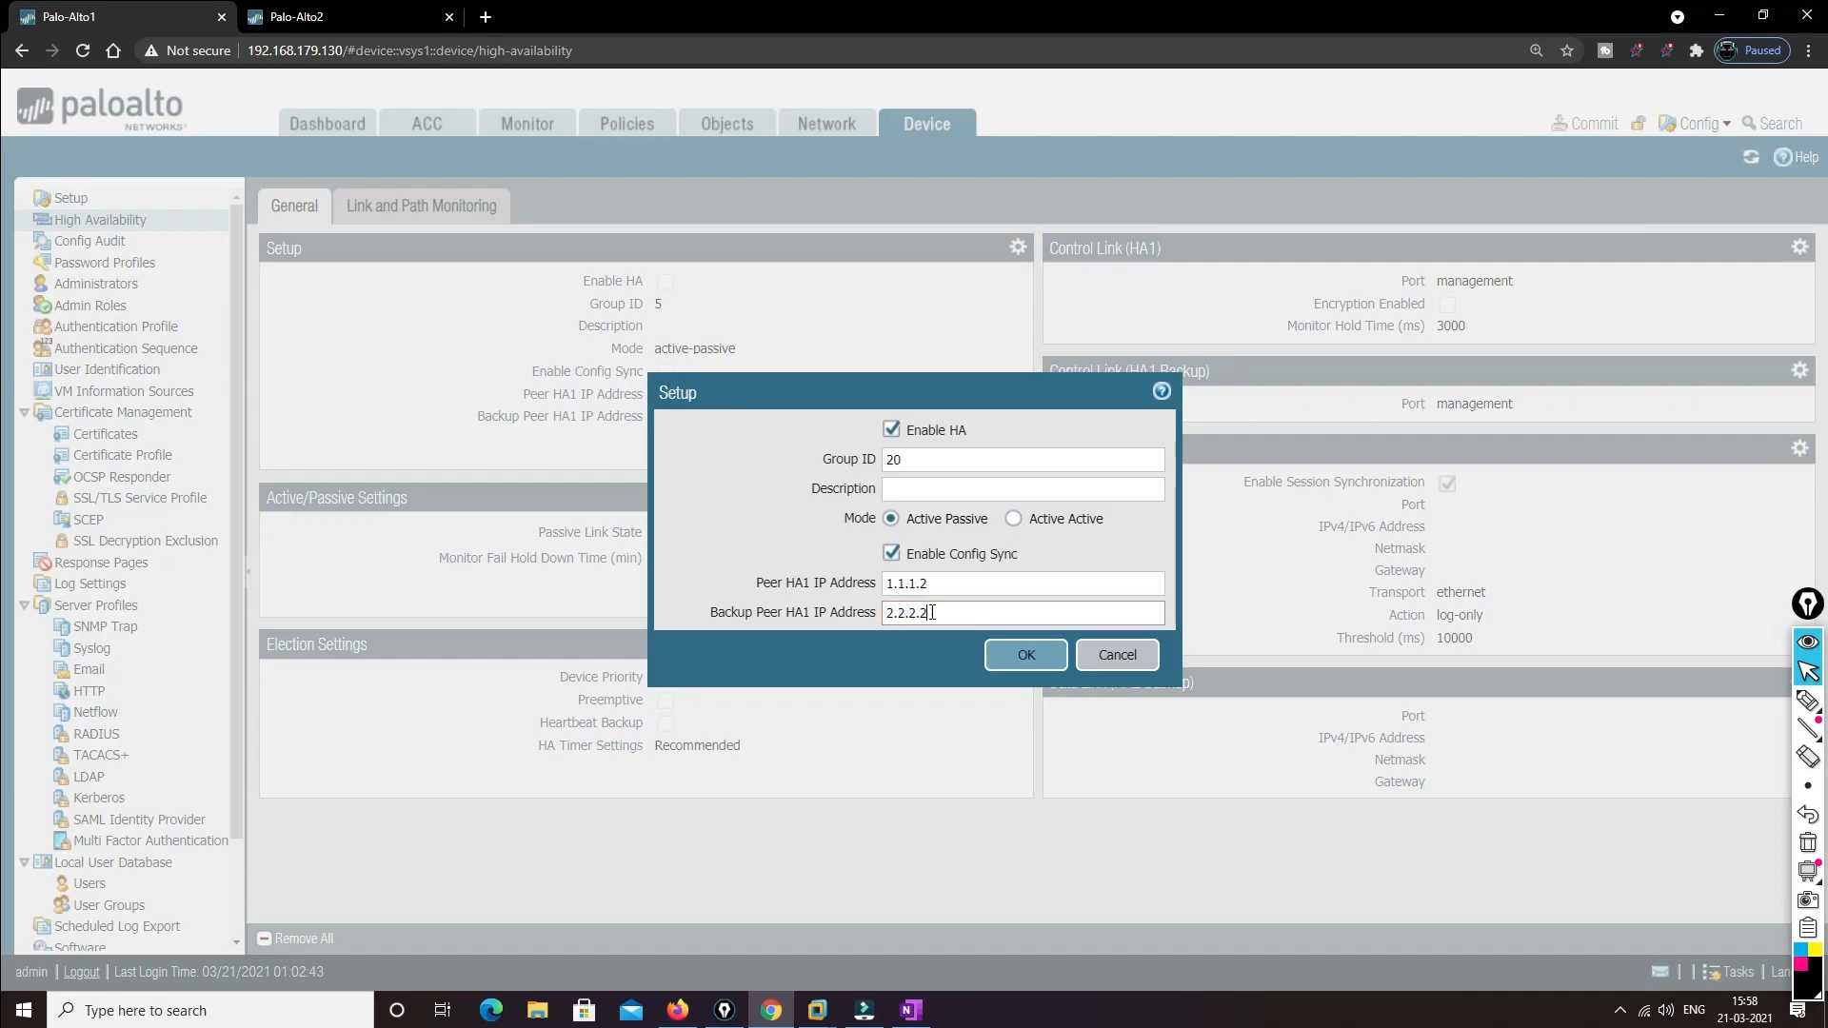
pyautogui.click(1036, 656)
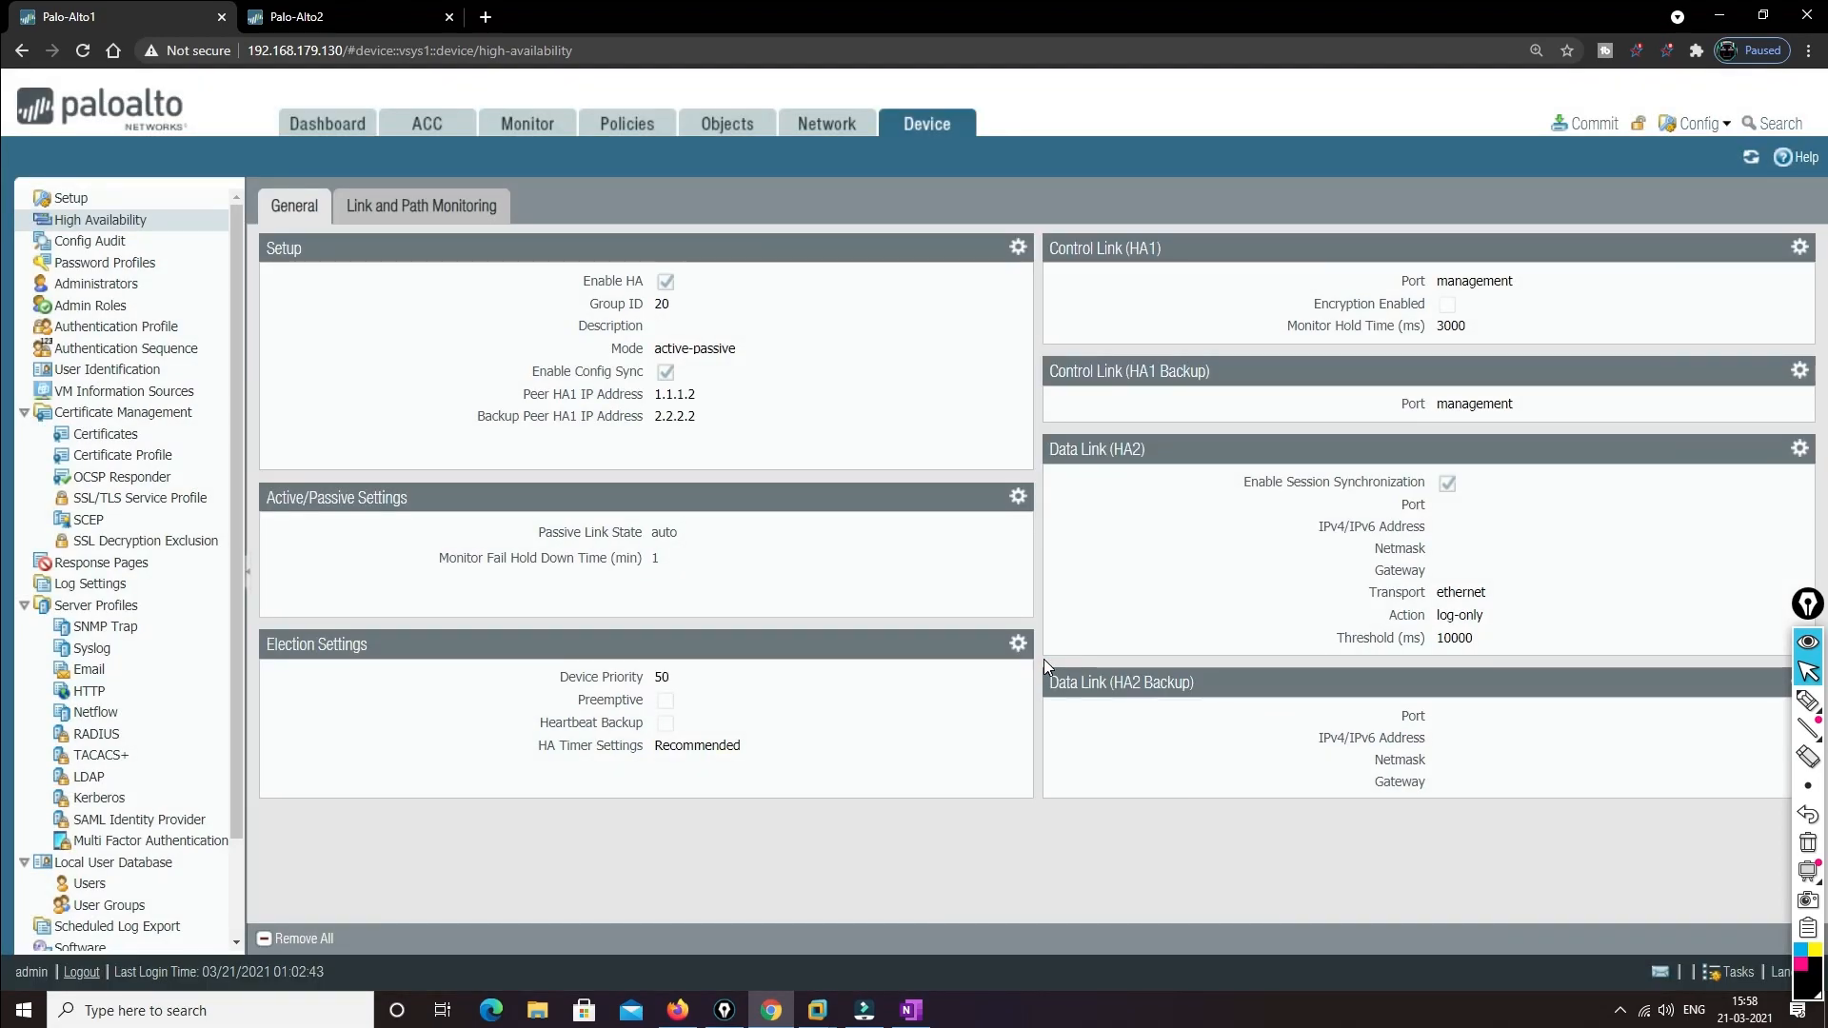
# Set the passive link state to Auto in the Active/Passive Settings and accept them
pyautogui.click(1018, 498)
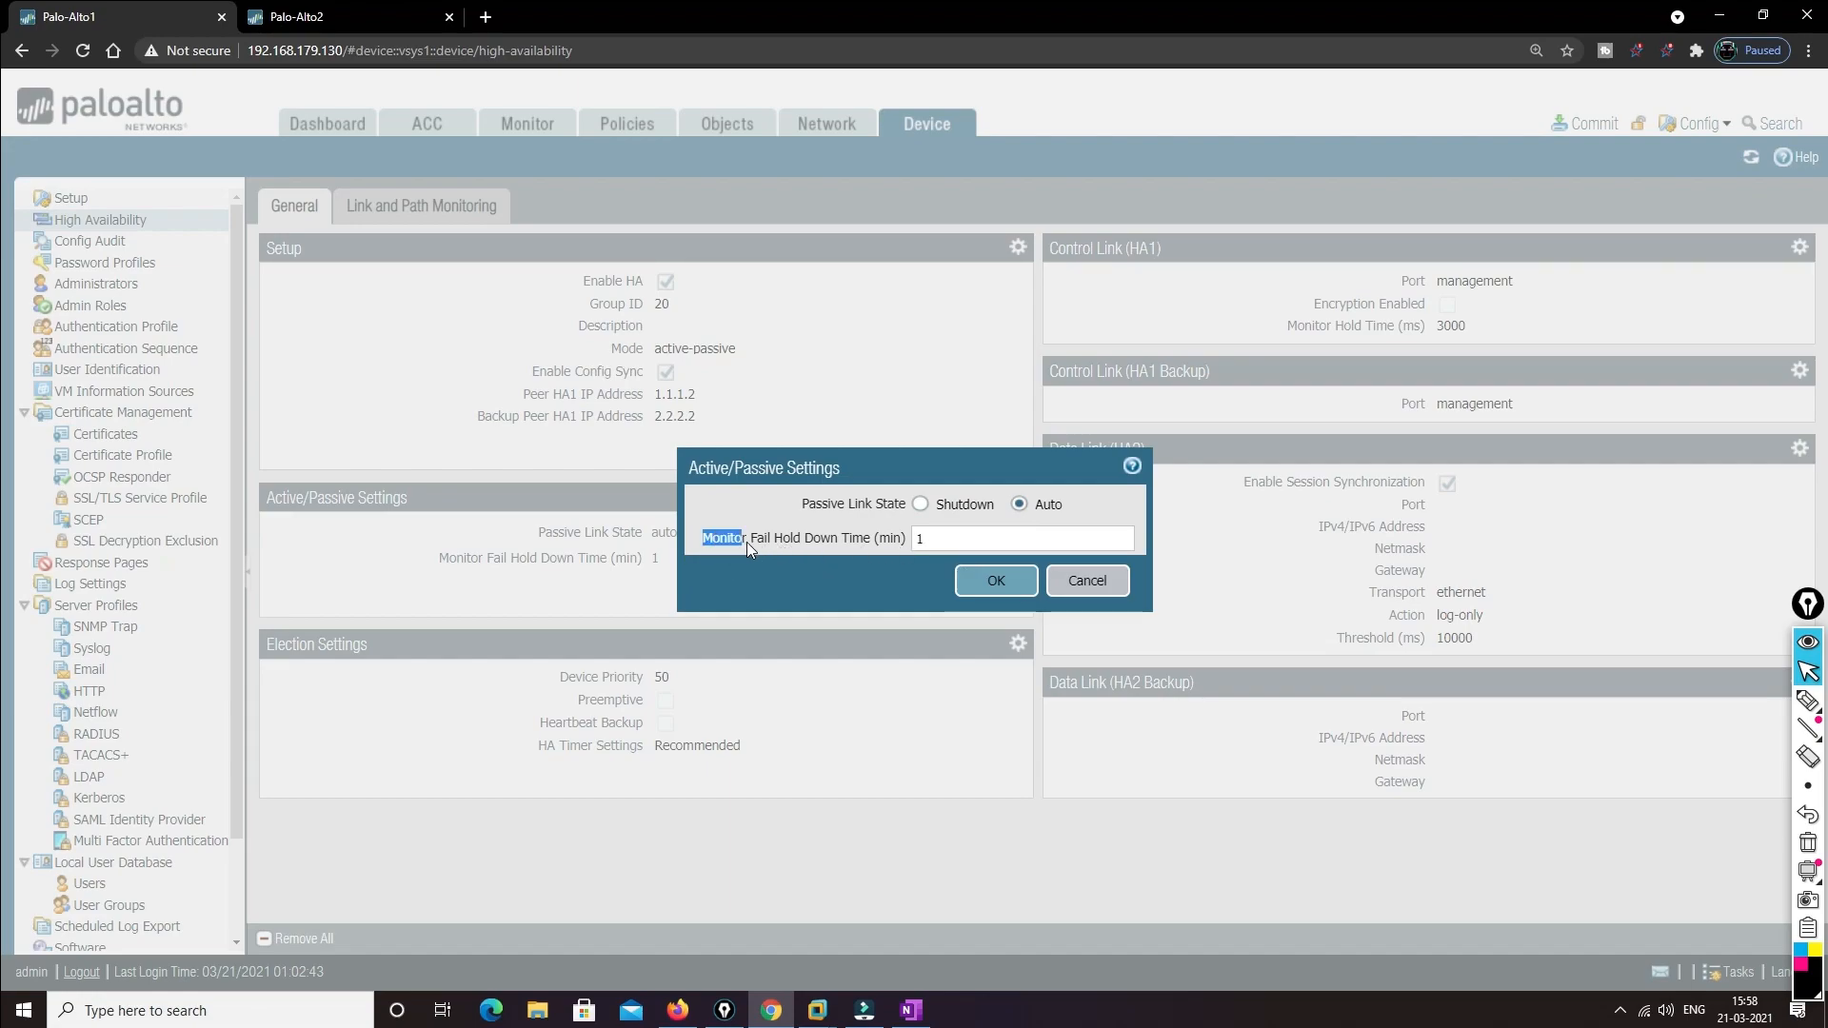
pyautogui.click(955, 540)
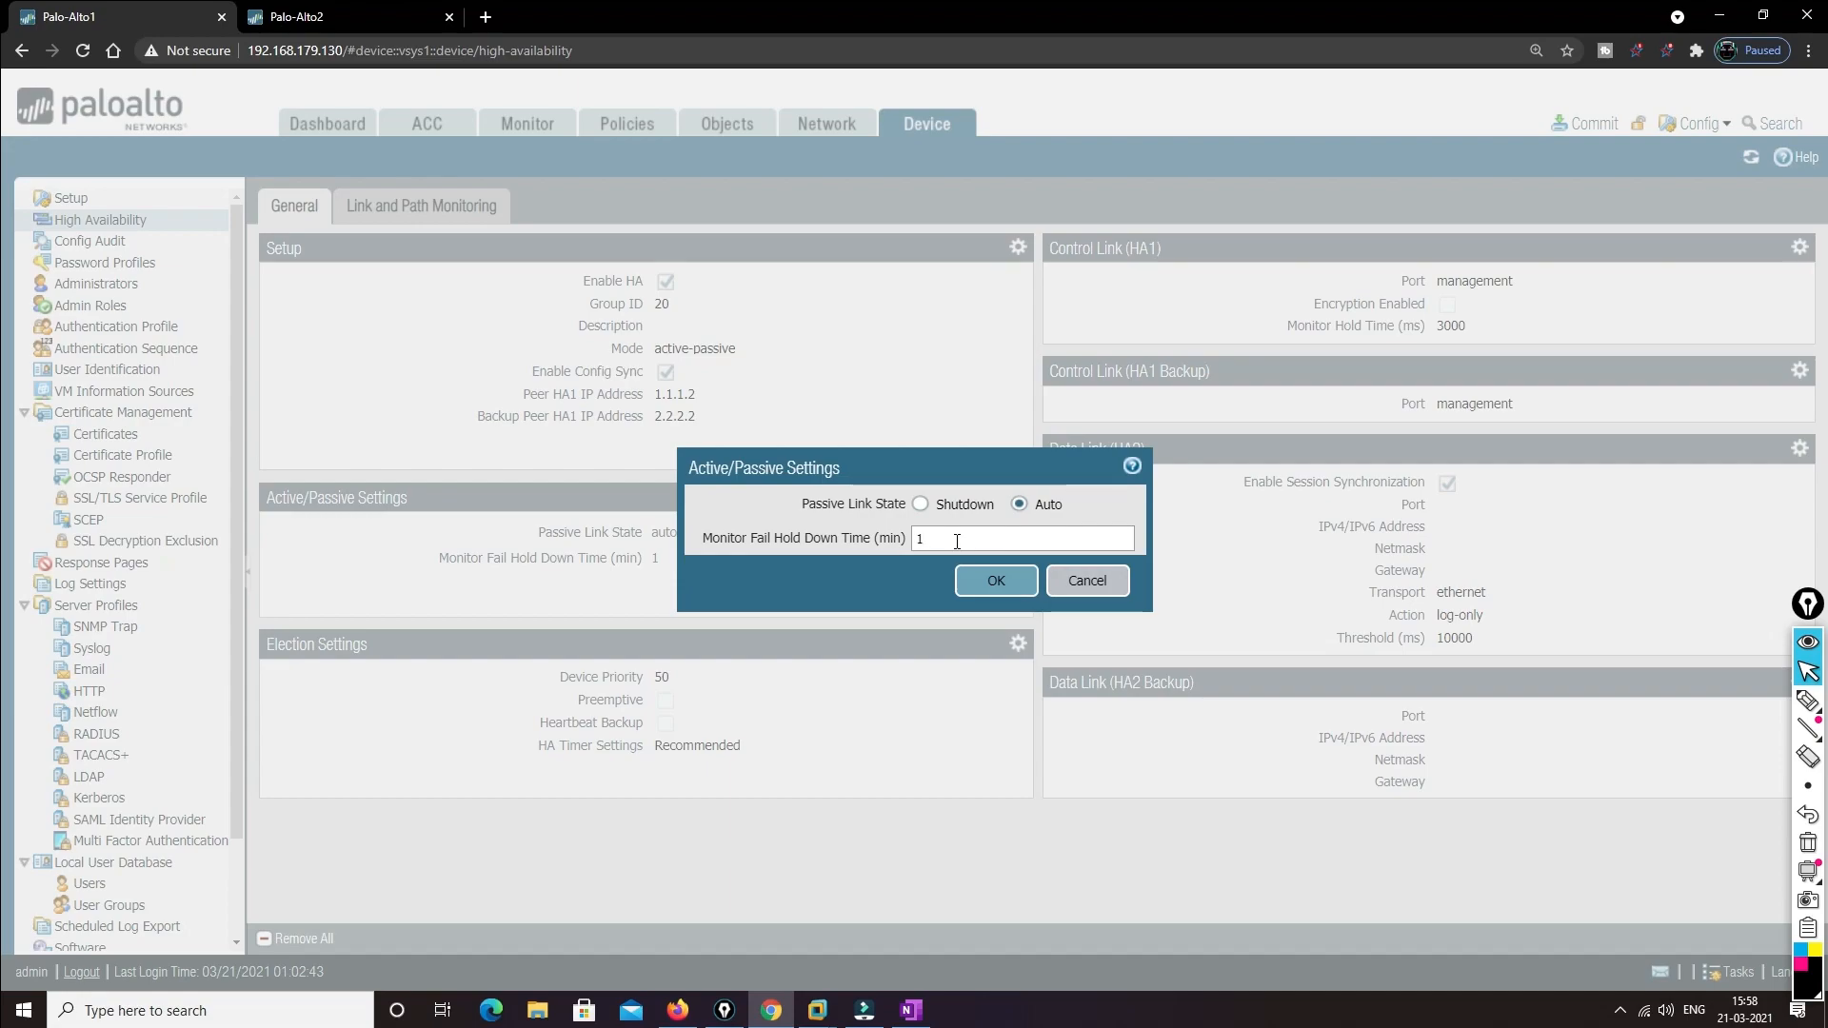
pyautogui.click(920, 506)
pyautogui.click(1019, 505)
pyautogui.click(1010, 590)
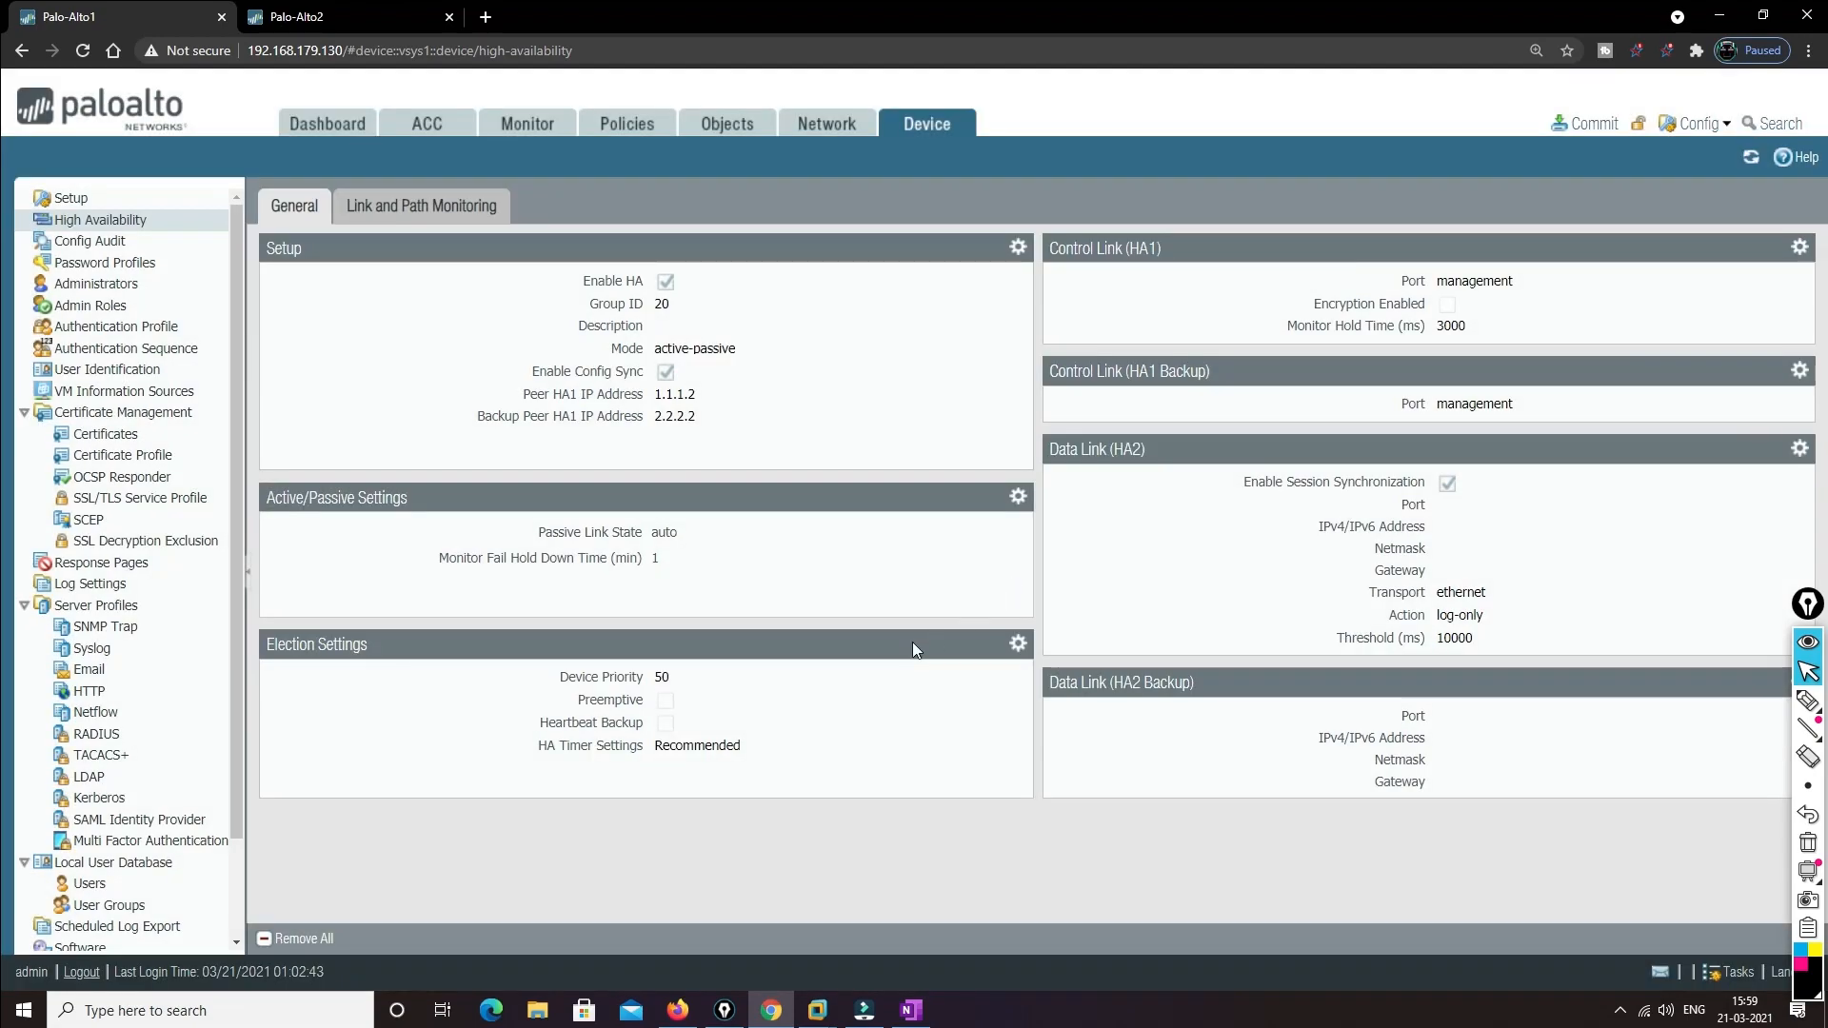
# Enable Preemptive and Heartbeat Backup in the Election Settings of Palo-Alto1
pyautogui.click(1018, 644)
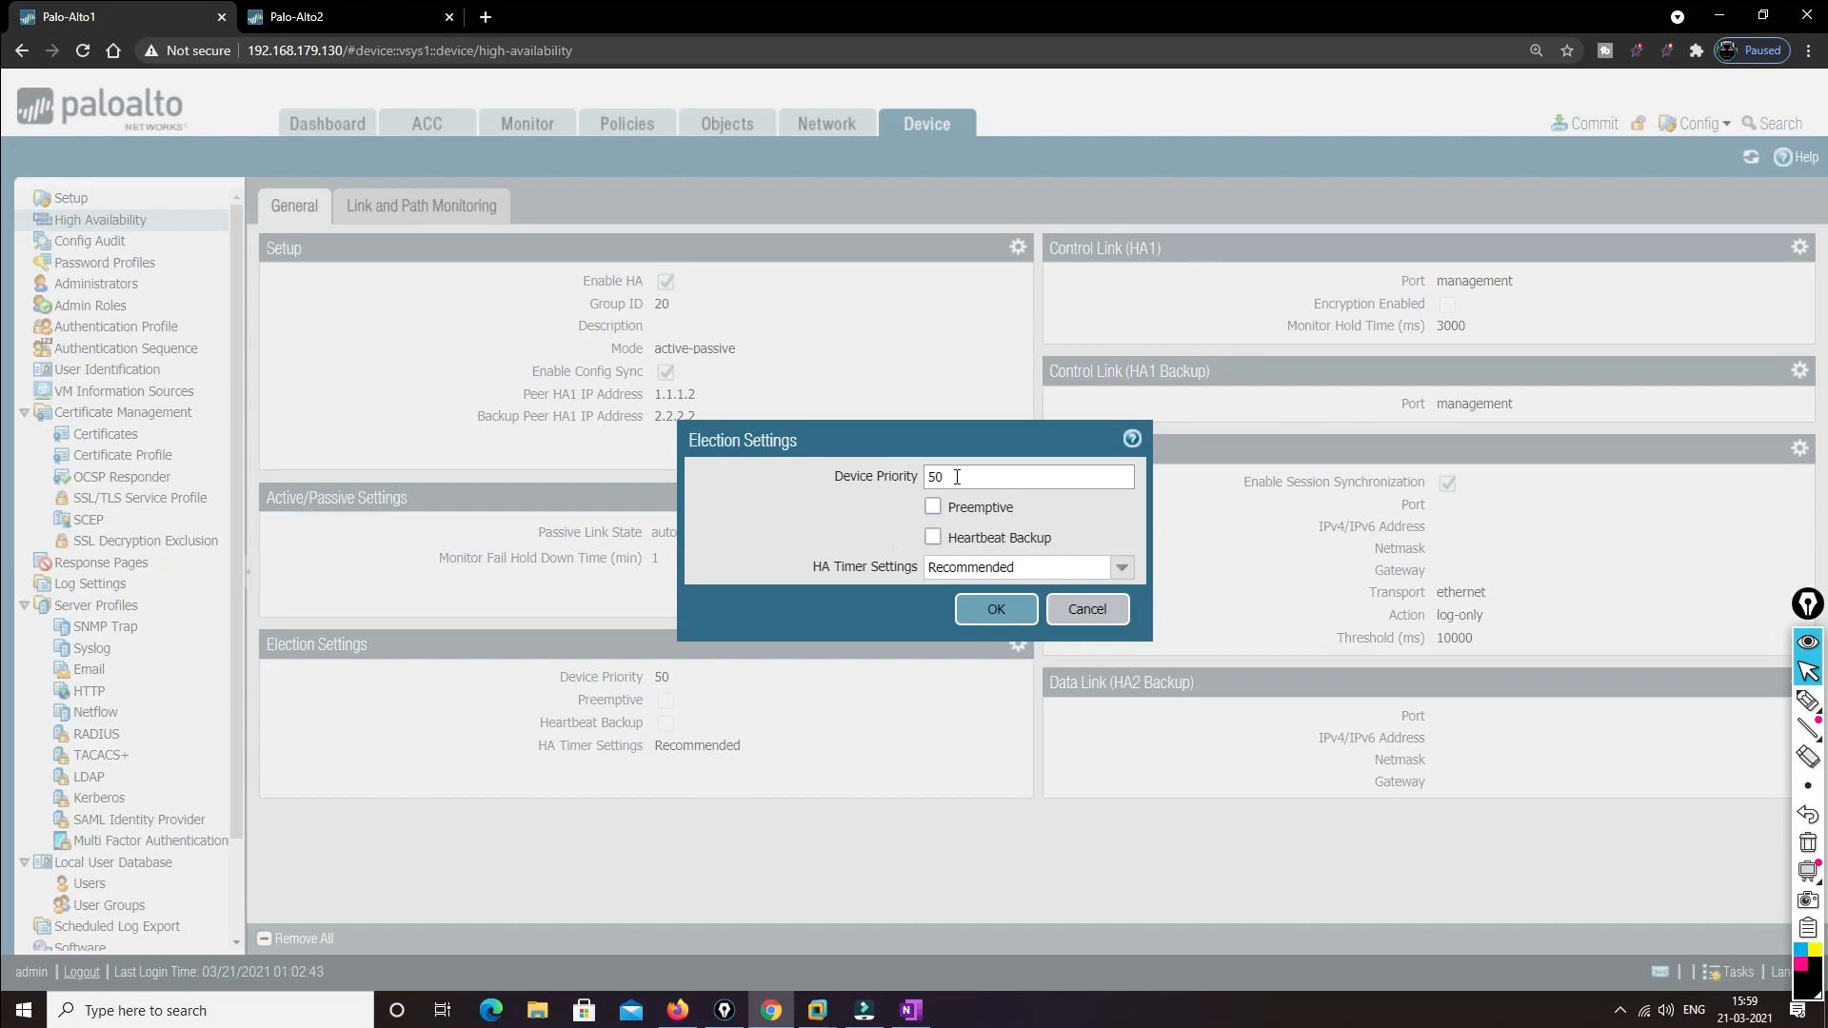
pyautogui.click(933, 509)
pyautogui.moveTo(946, 481); pyautogui.dragTo(927, 478)
pyautogui.click(933, 537)
pyautogui.click(997, 609)
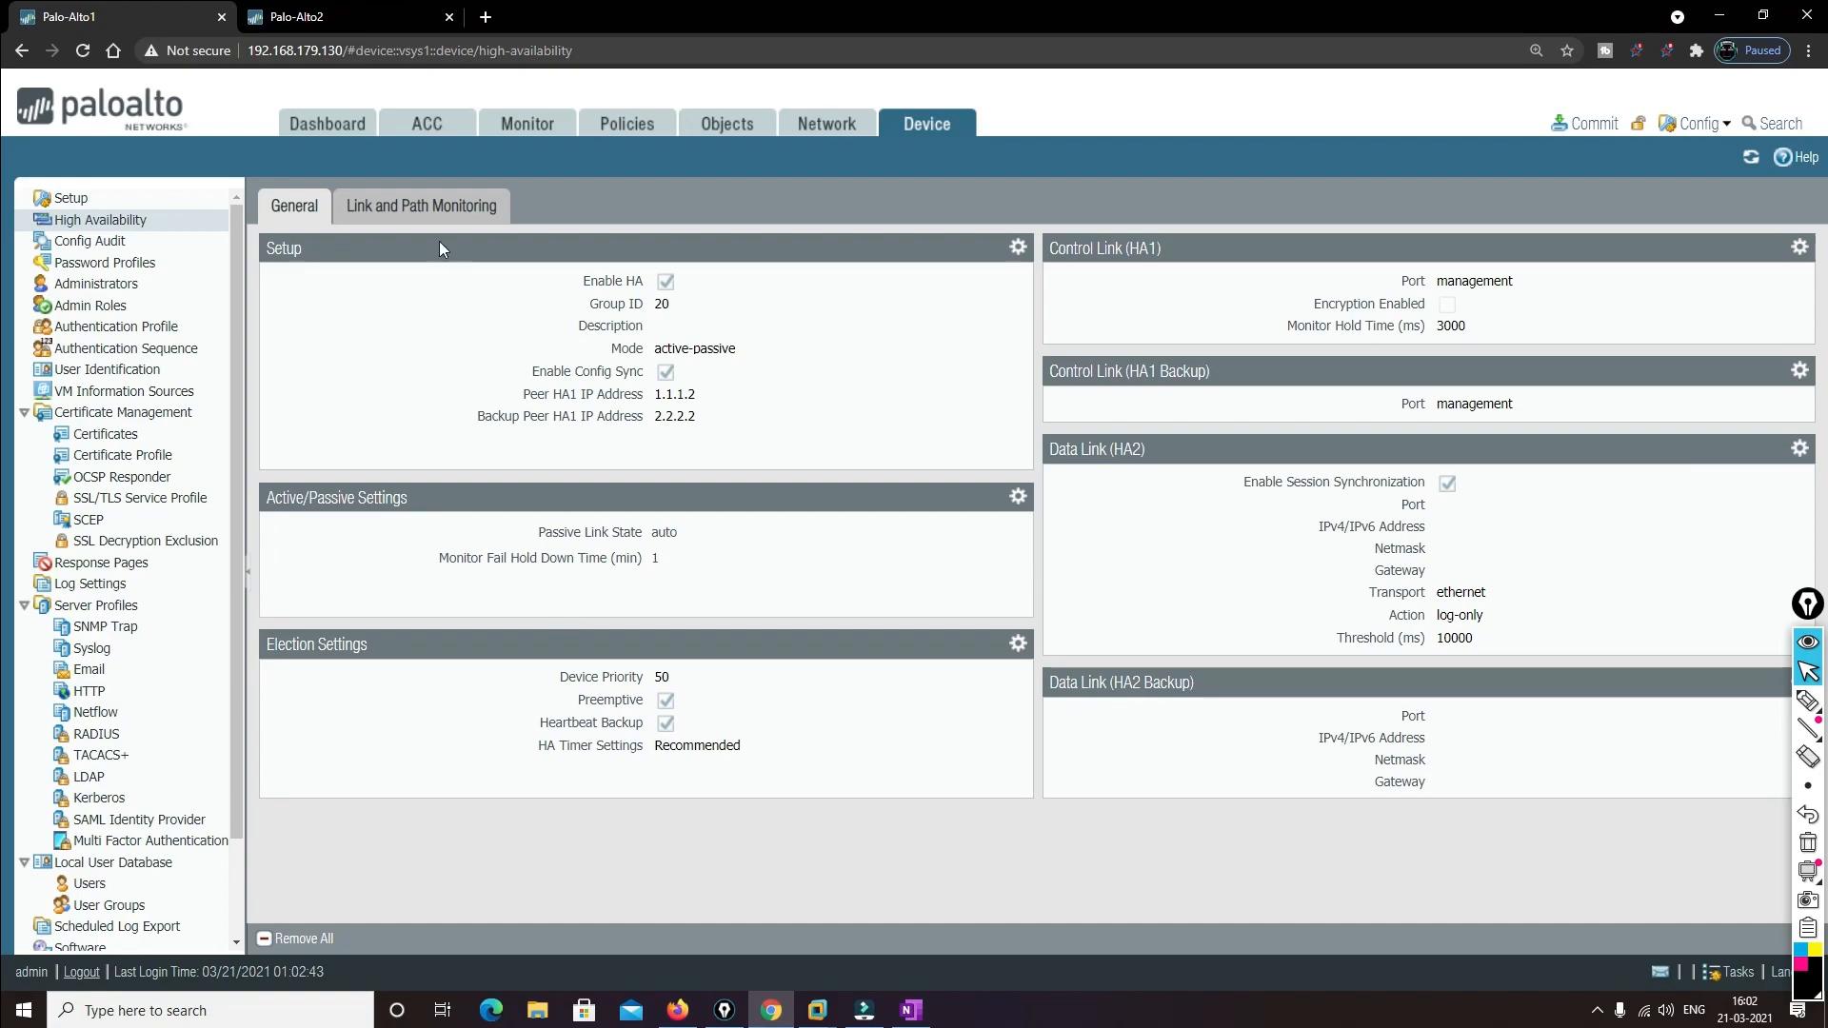
# Consult the link plan in the EVE topology in Firefox, and configure Control Link (HA1) in Chrome on ethernet1/3 with address 1.1.1.1 and netmask 255.255.255.0
pyautogui.click(677, 1010)
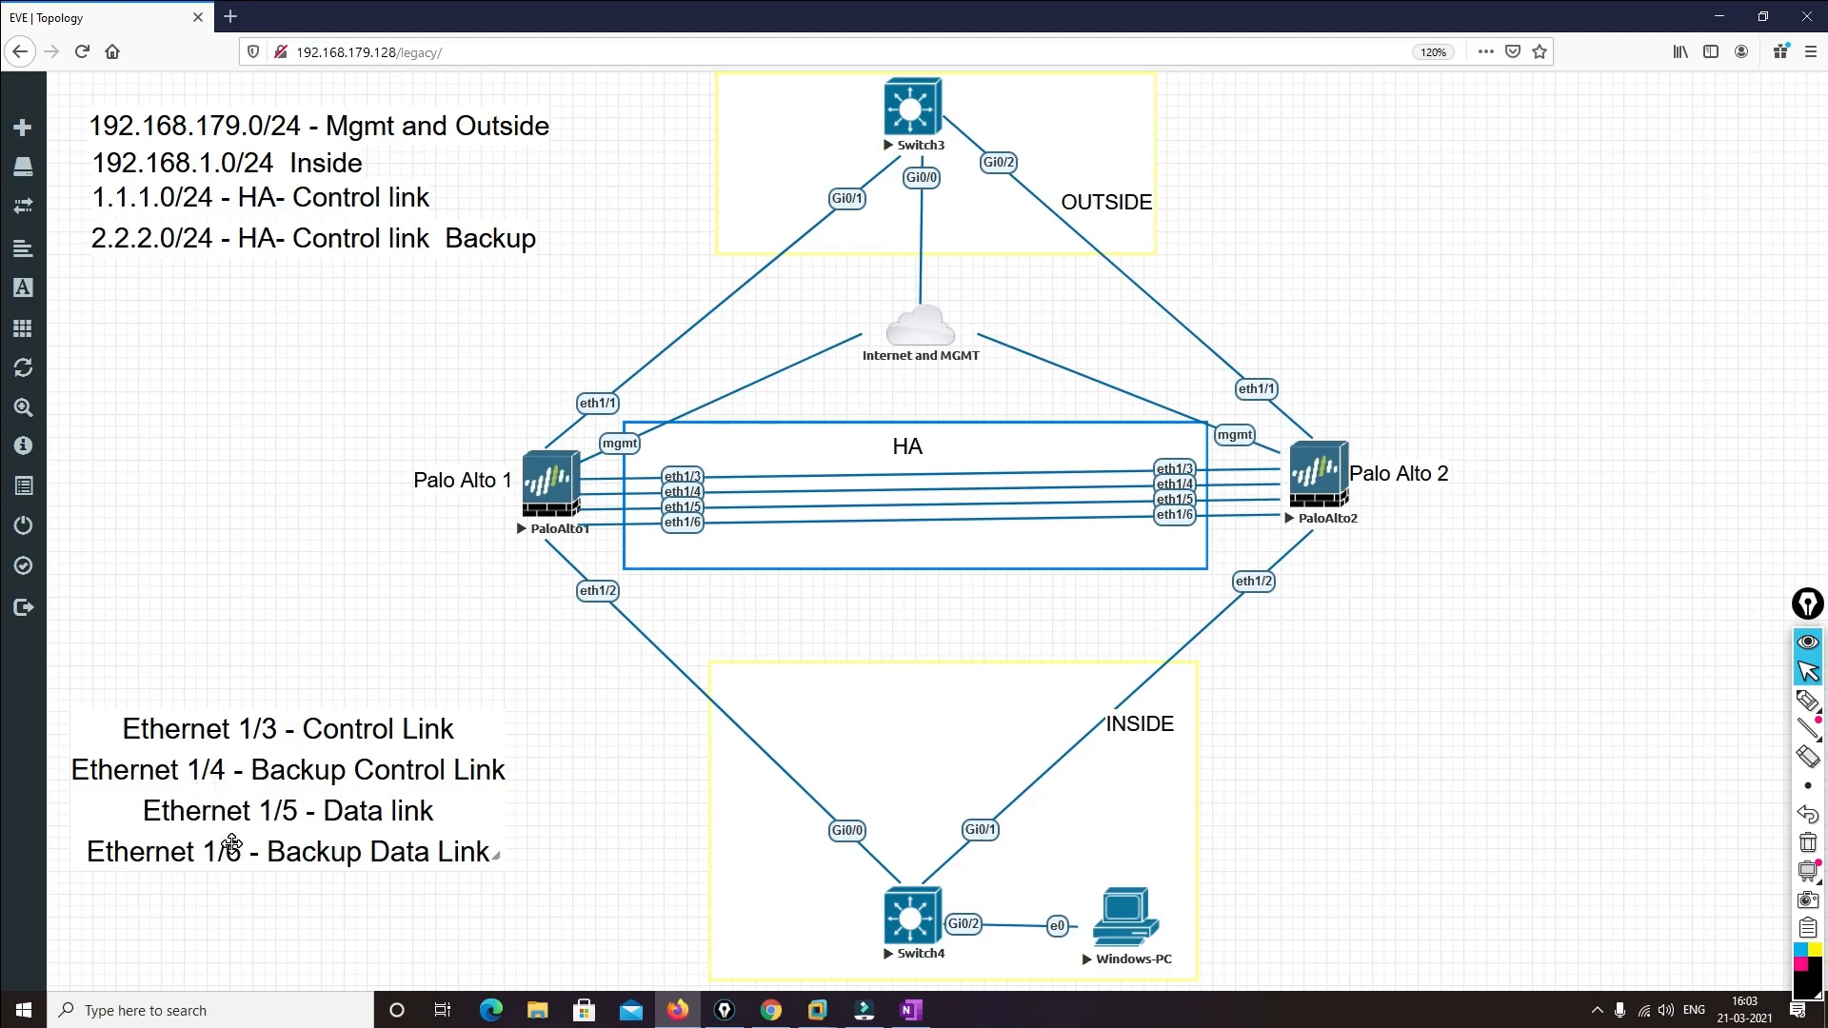
pyautogui.click(771, 1010)
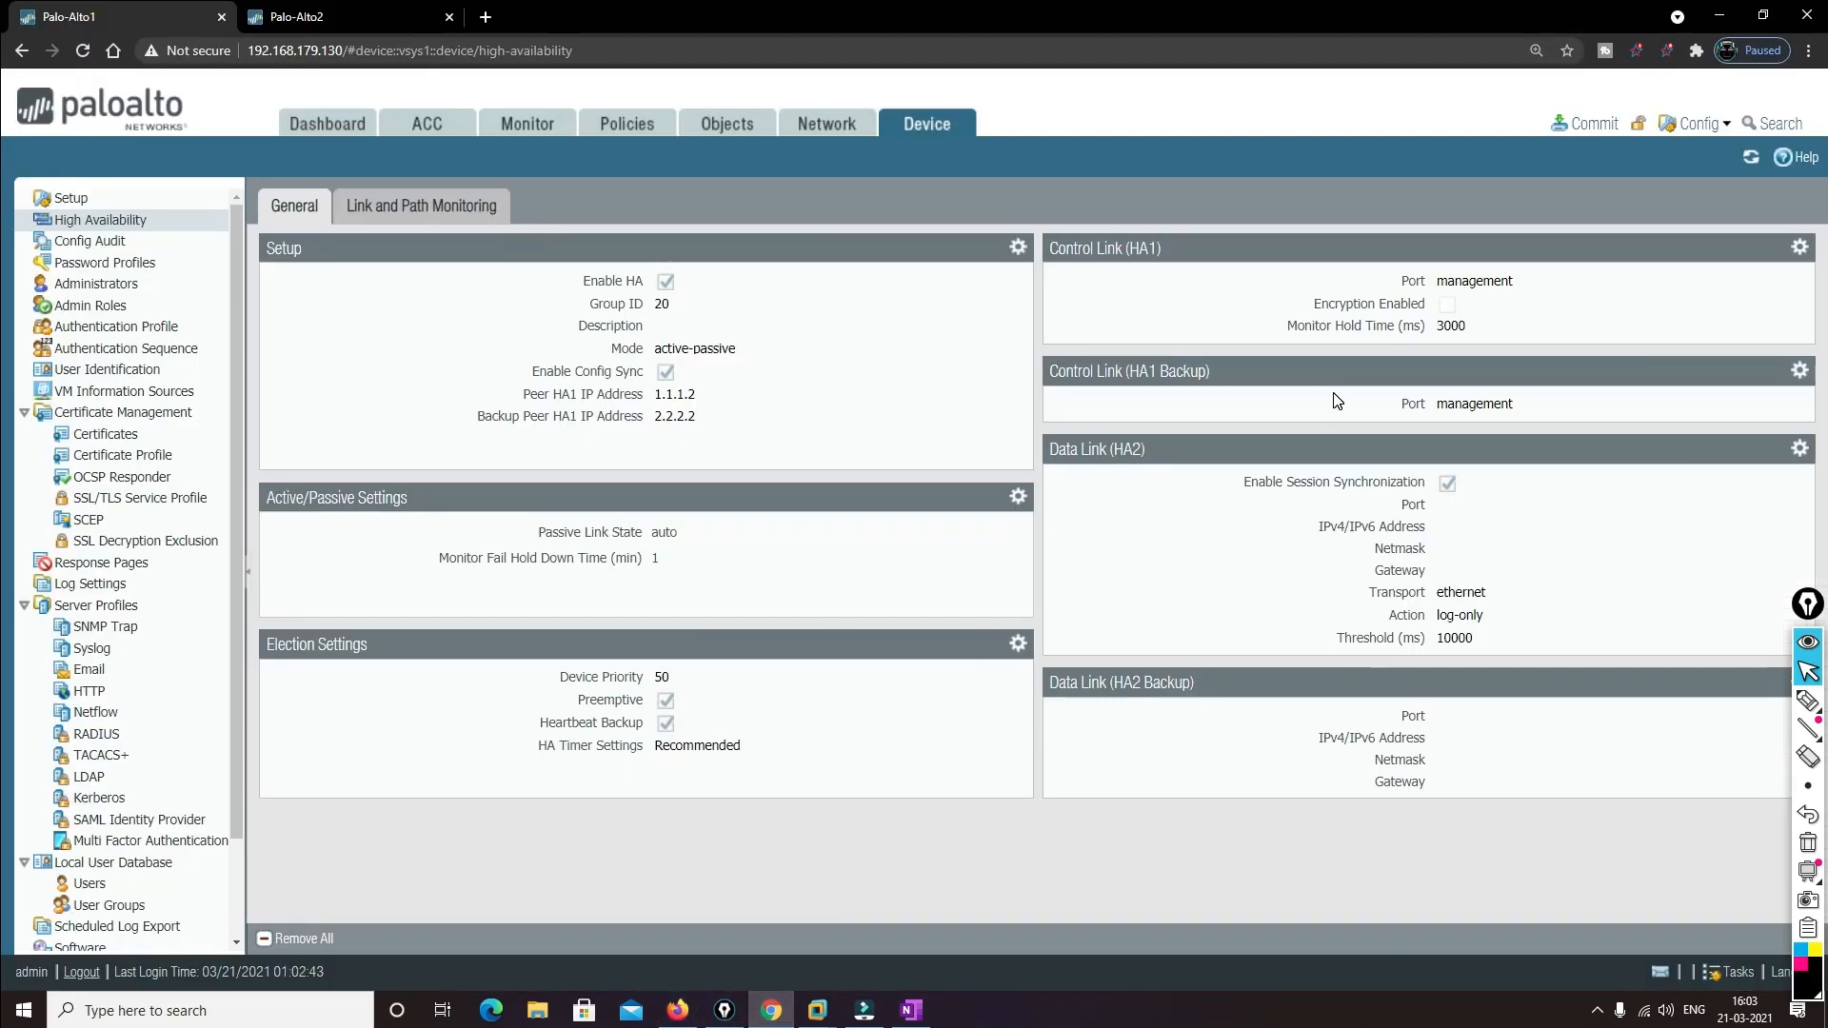
pyautogui.click(1800, 248)
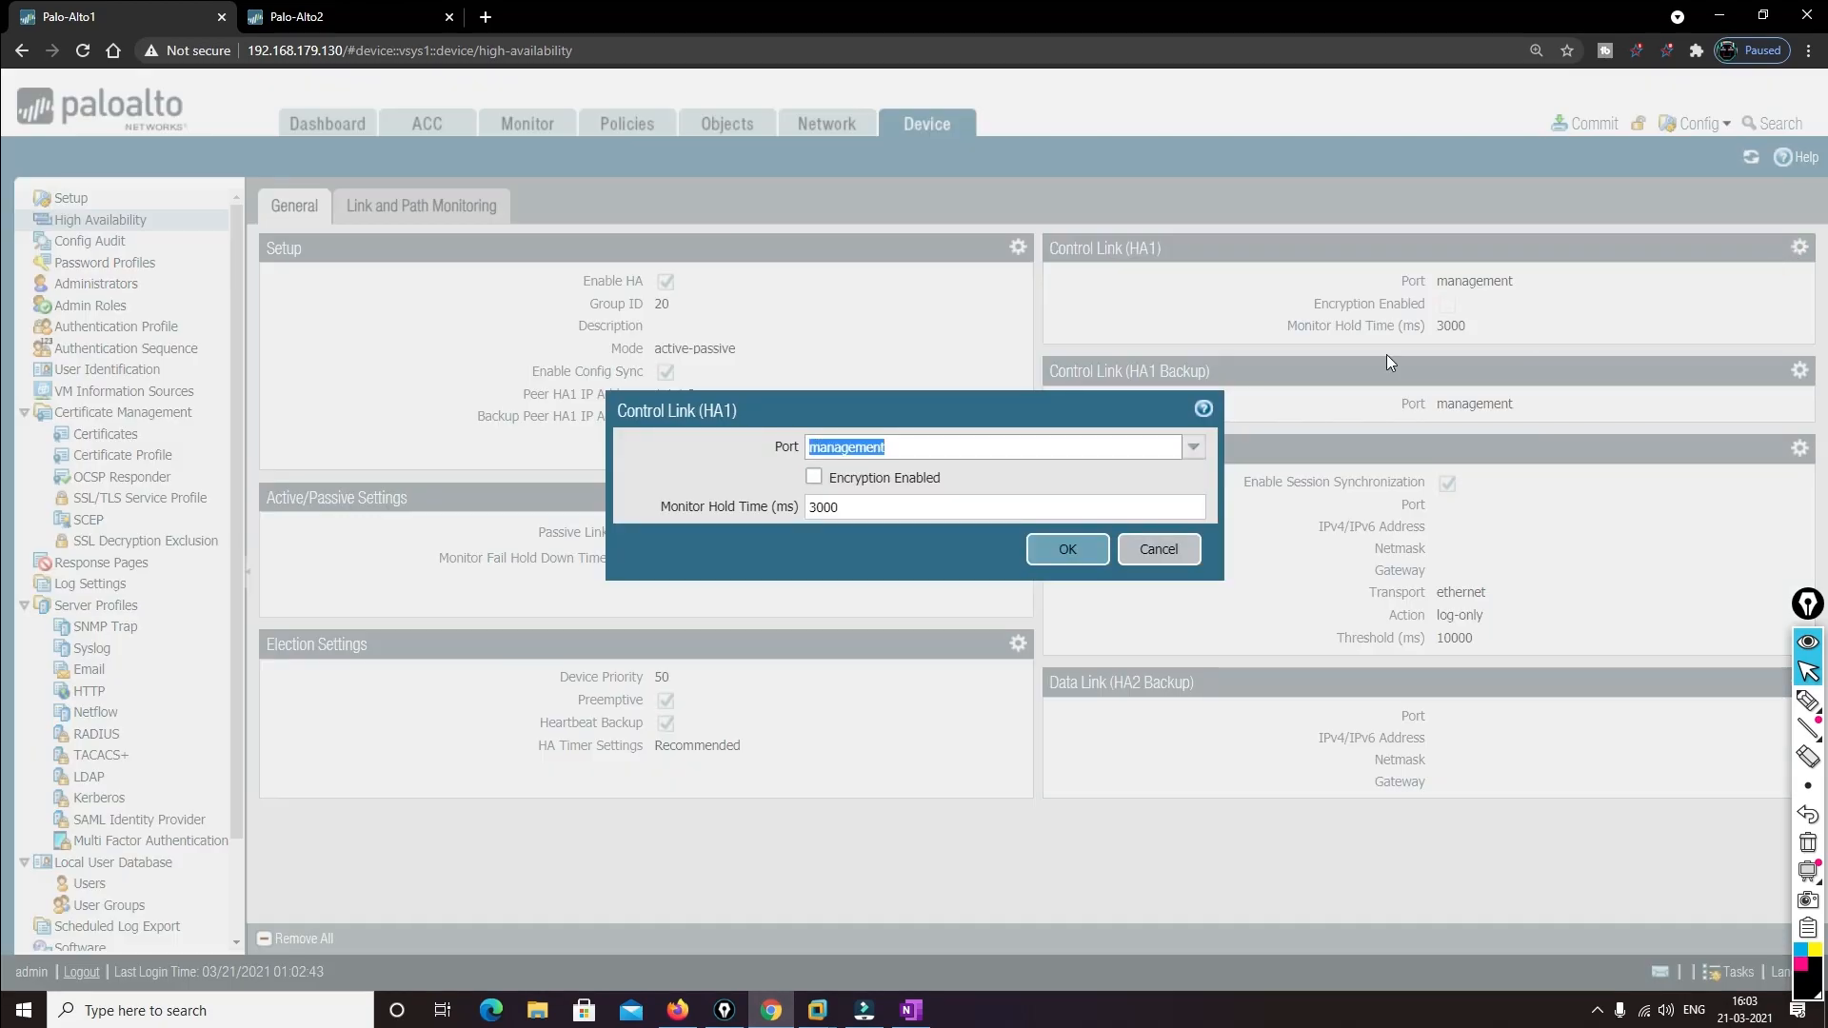
pyautogui.click(1193, 447)
pyautogui.click(908, 476)
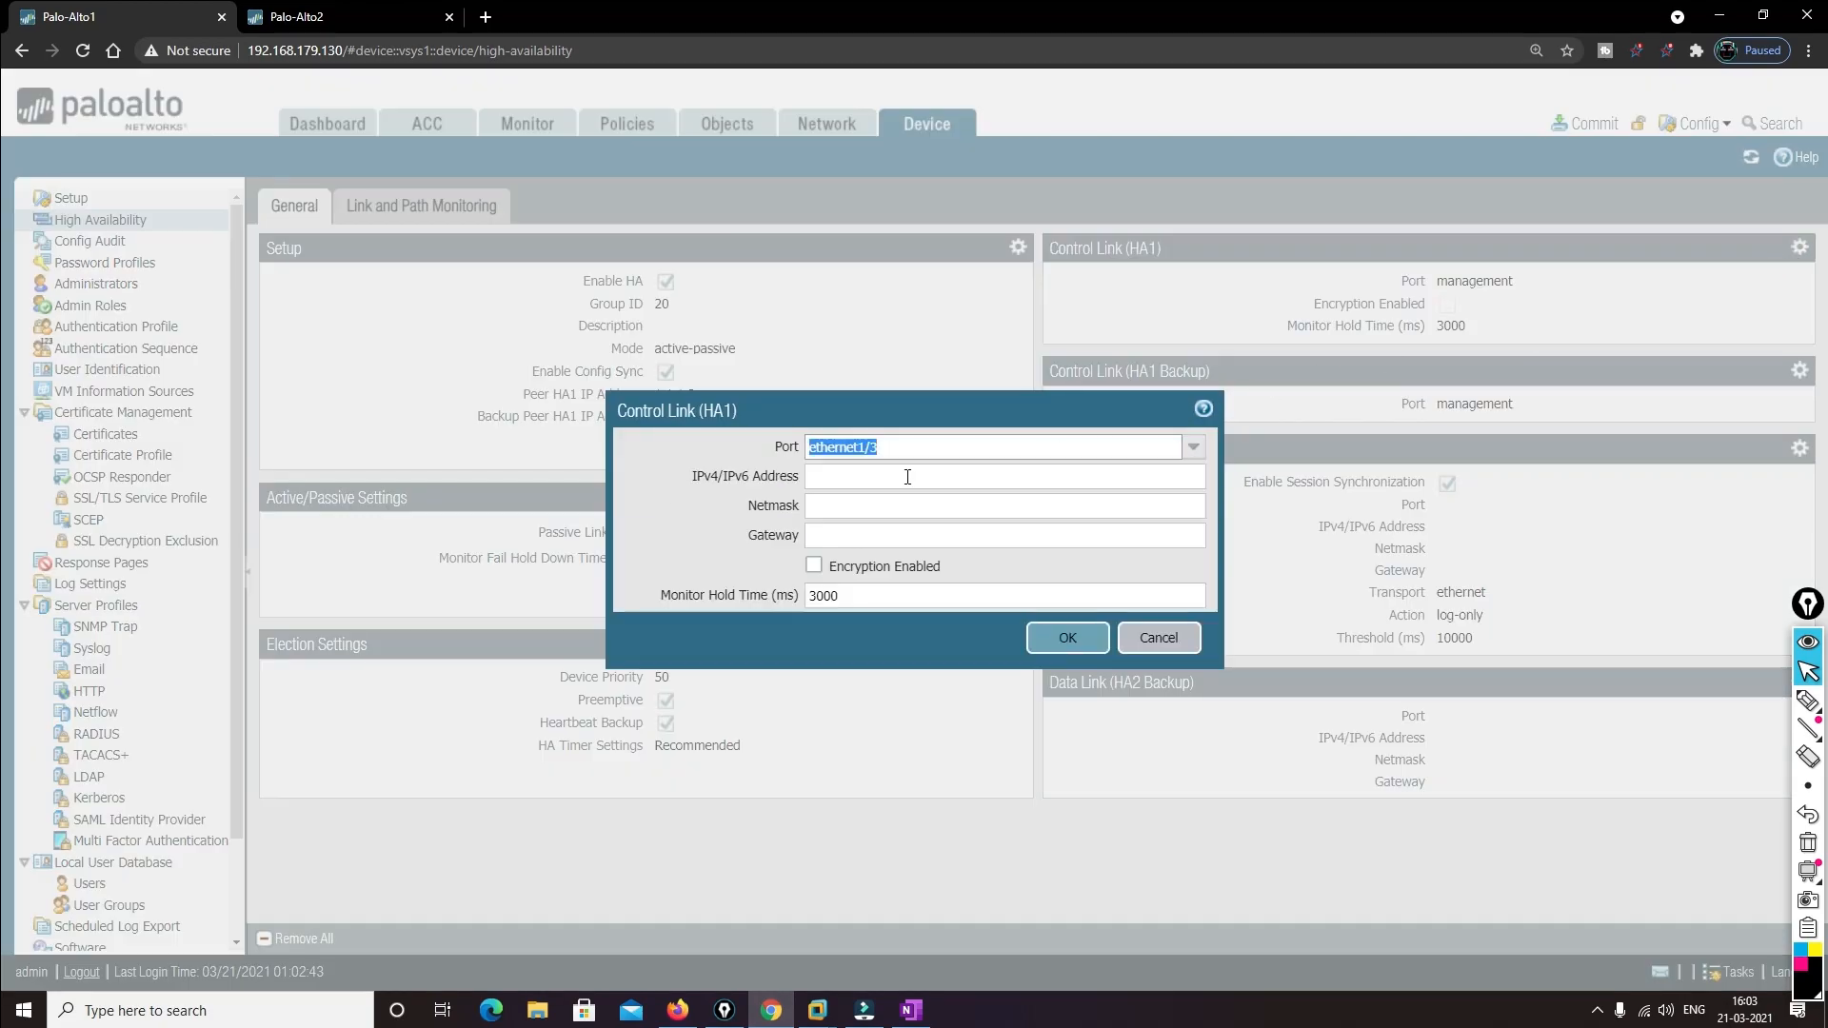
pyautogui.click(857, 476)
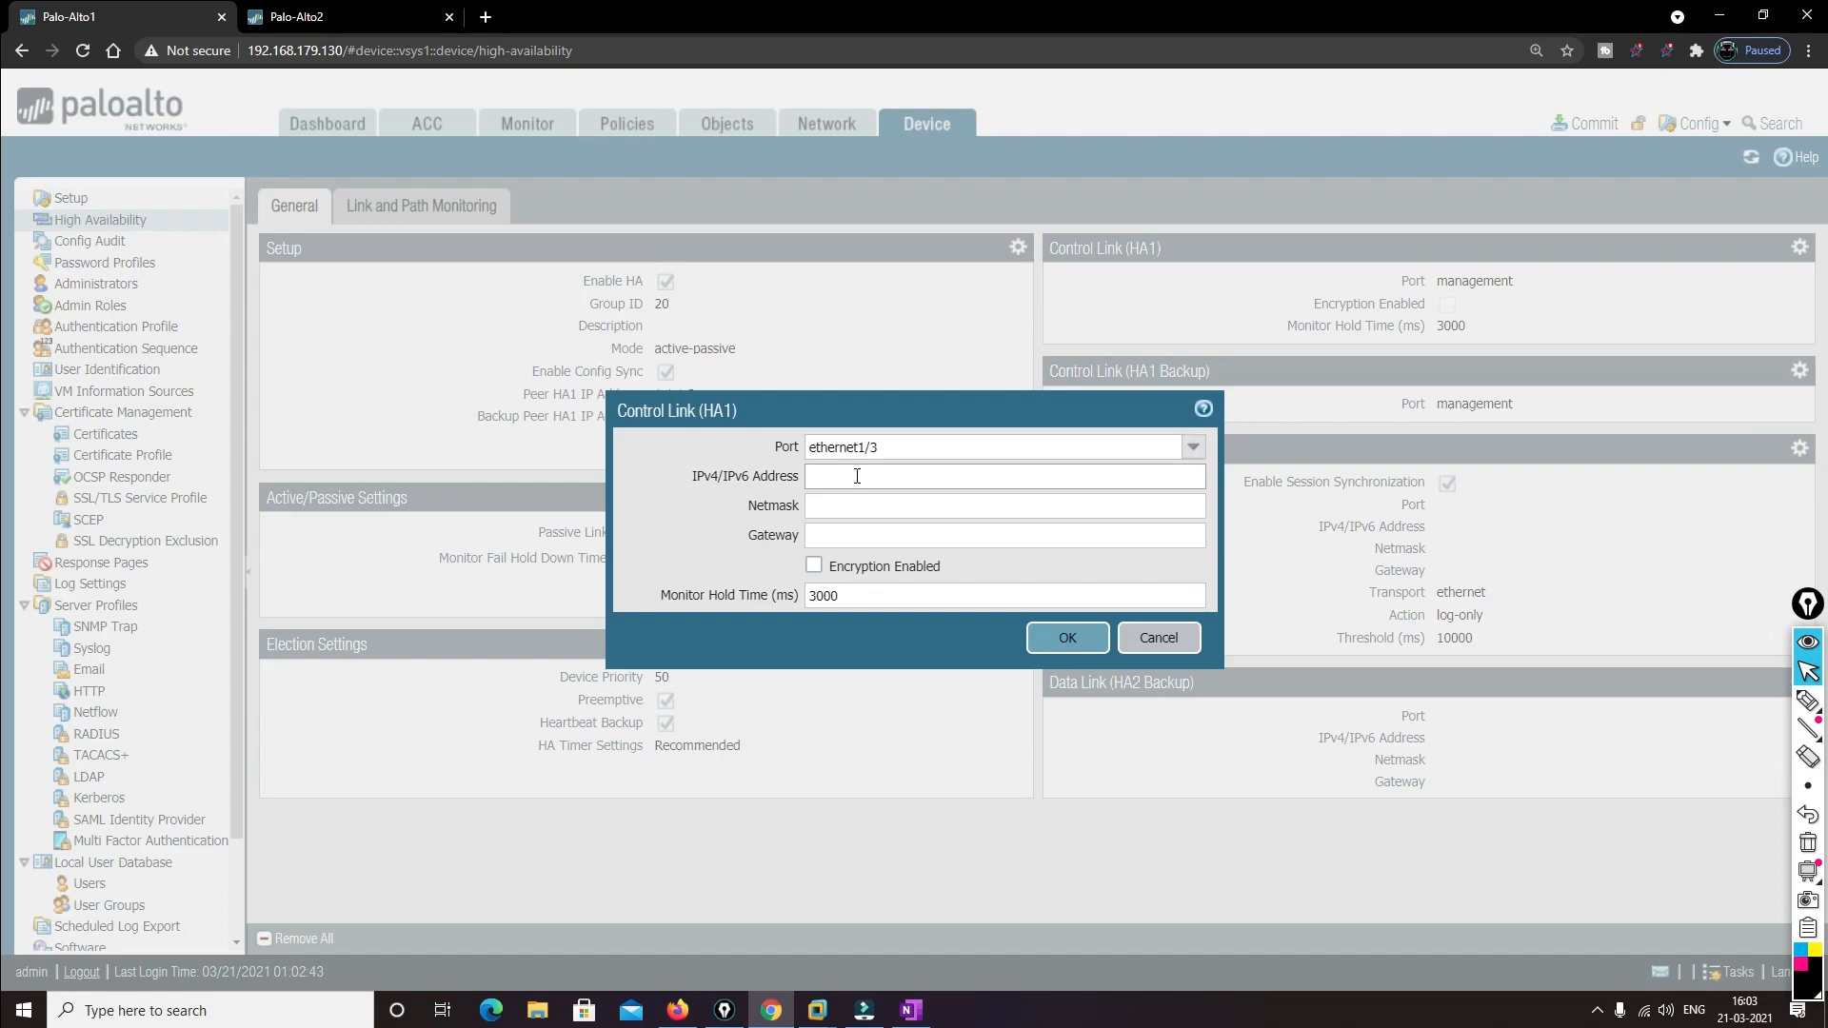
pyautogui.write('1.1.1.1')
pyautogui.press('Tab')
pyautogui.write('255')
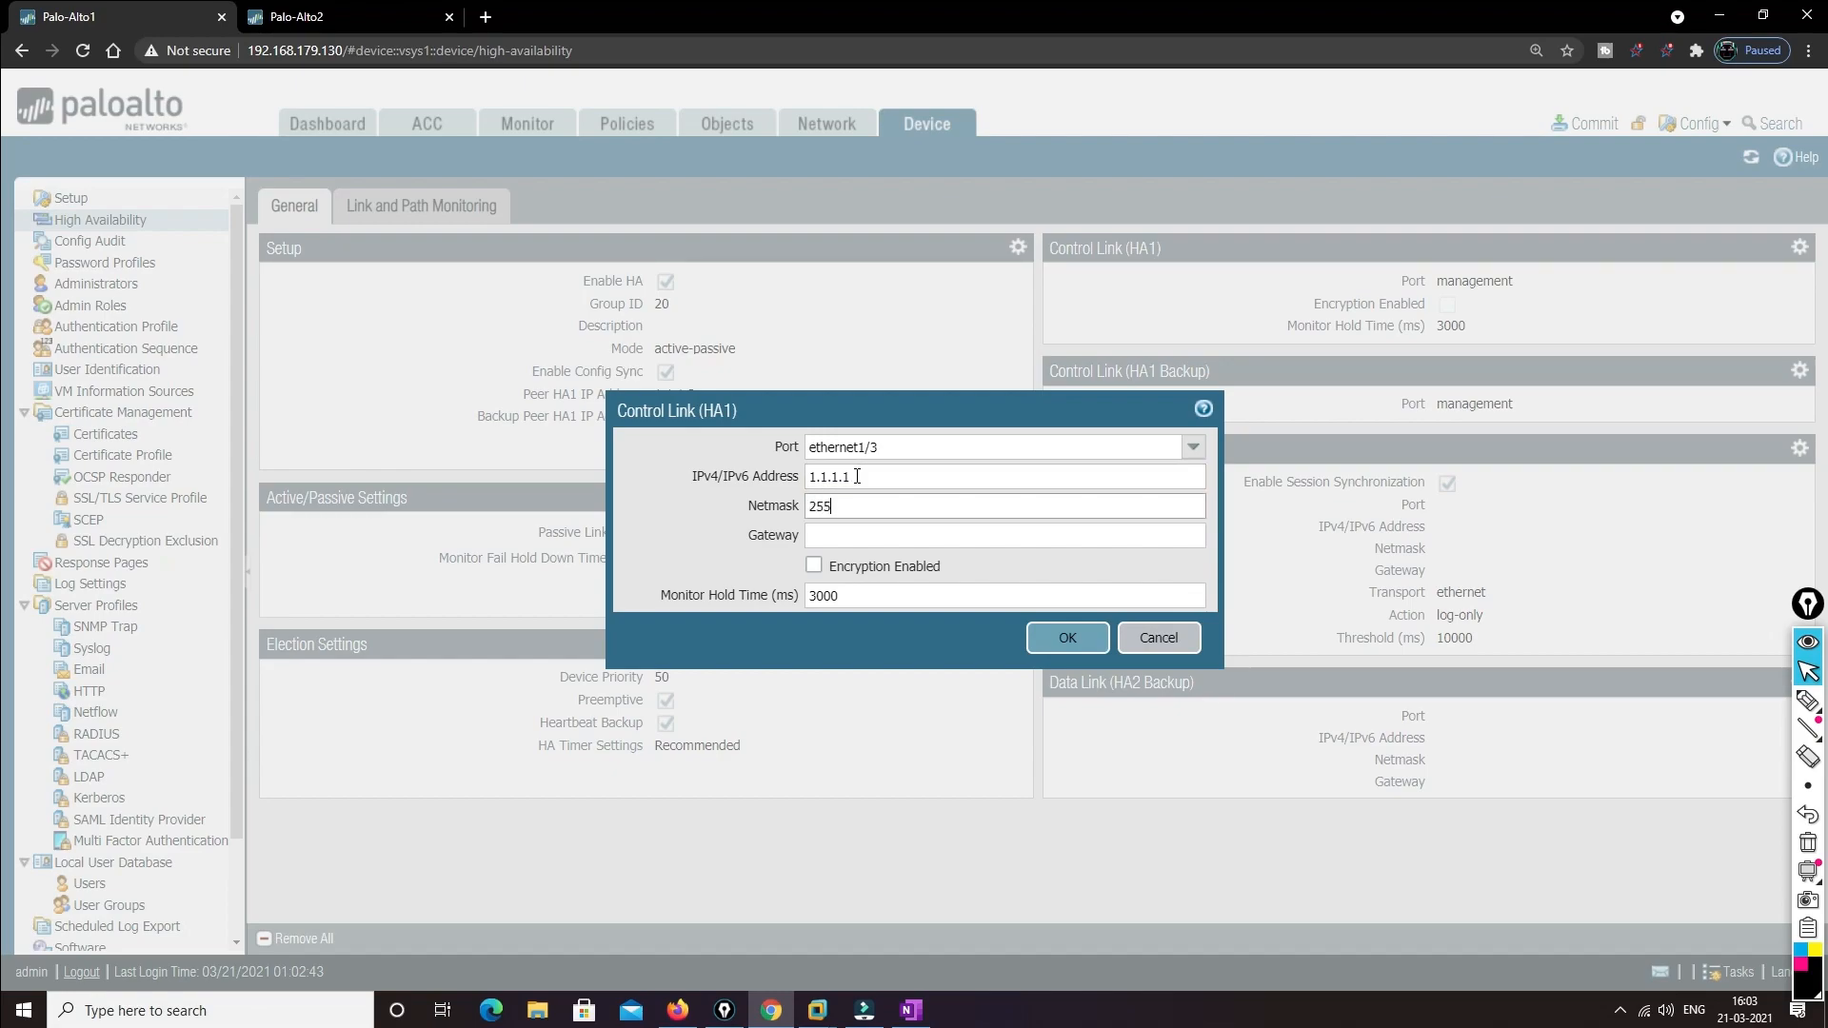
pyautogui.write('.255.255.0')
pyautogui.press('Tab')
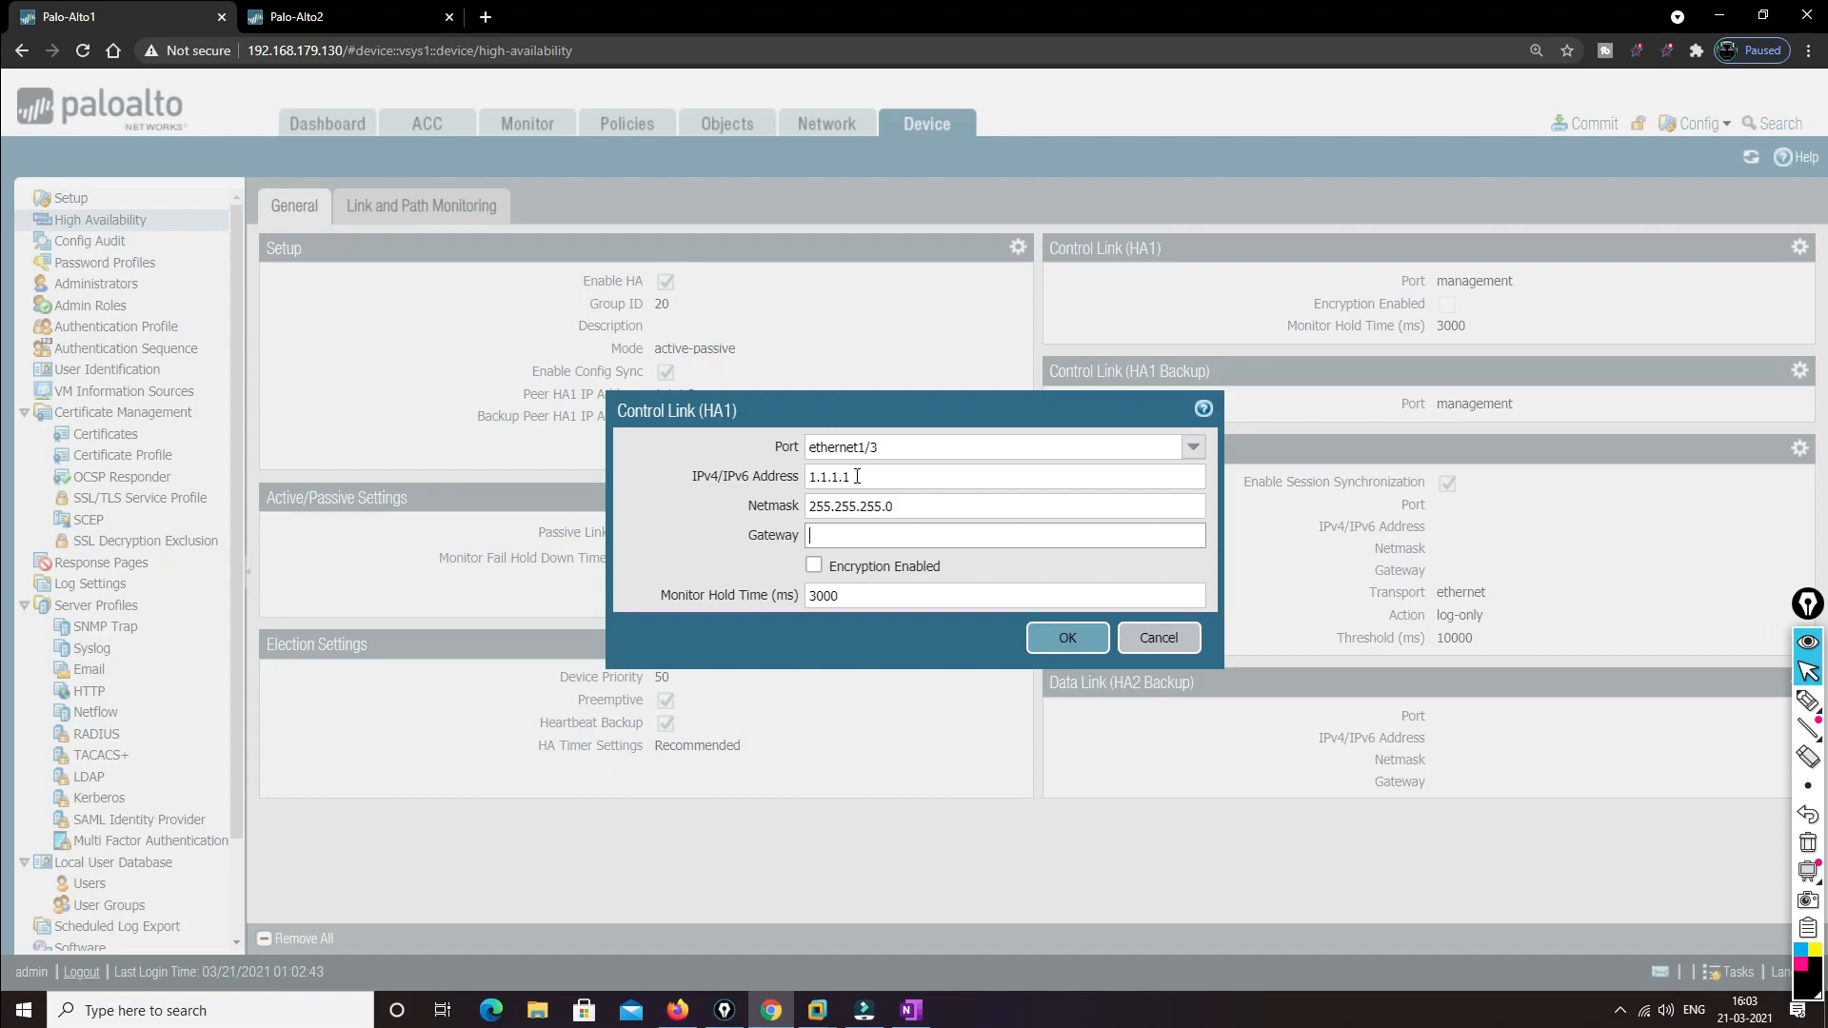
pyautogui.click(1052, 638)
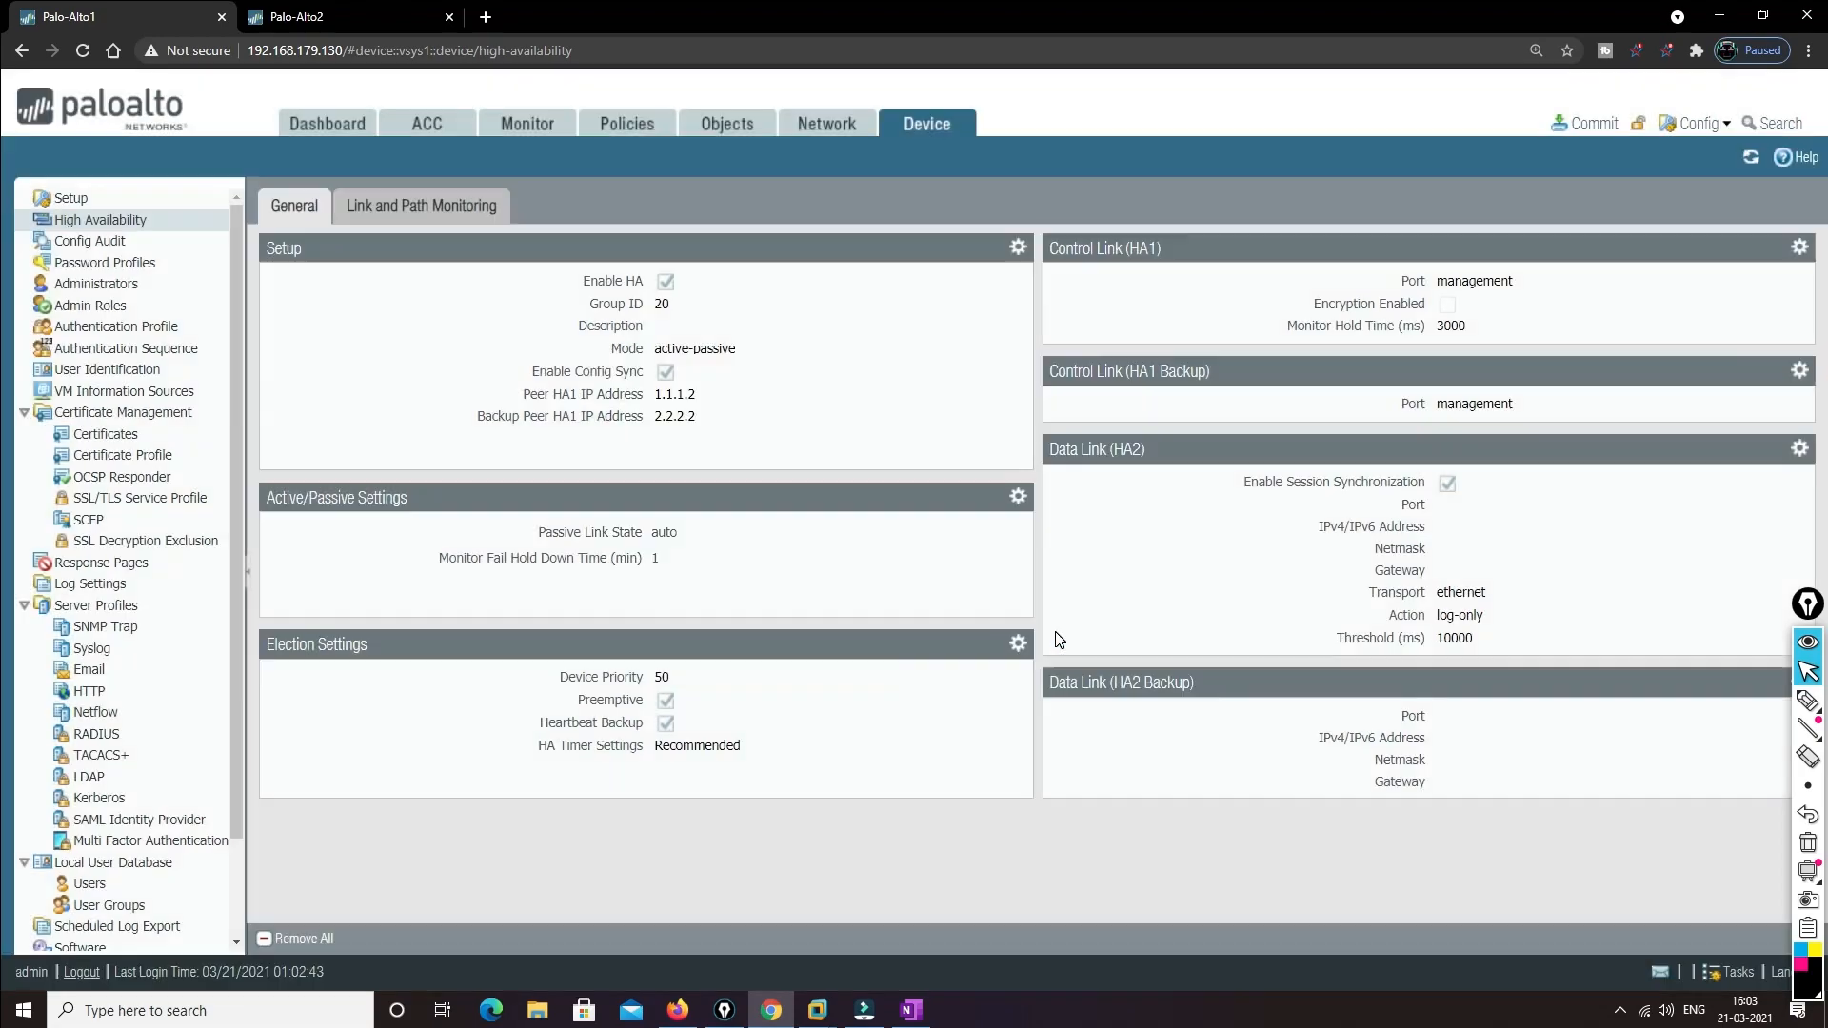
# Configure the HA1 backup control link on port ethernet1/4 with IP address 2.2.2.1 and netmask 255.255.255.0
pyautogui.click(1799, 437)
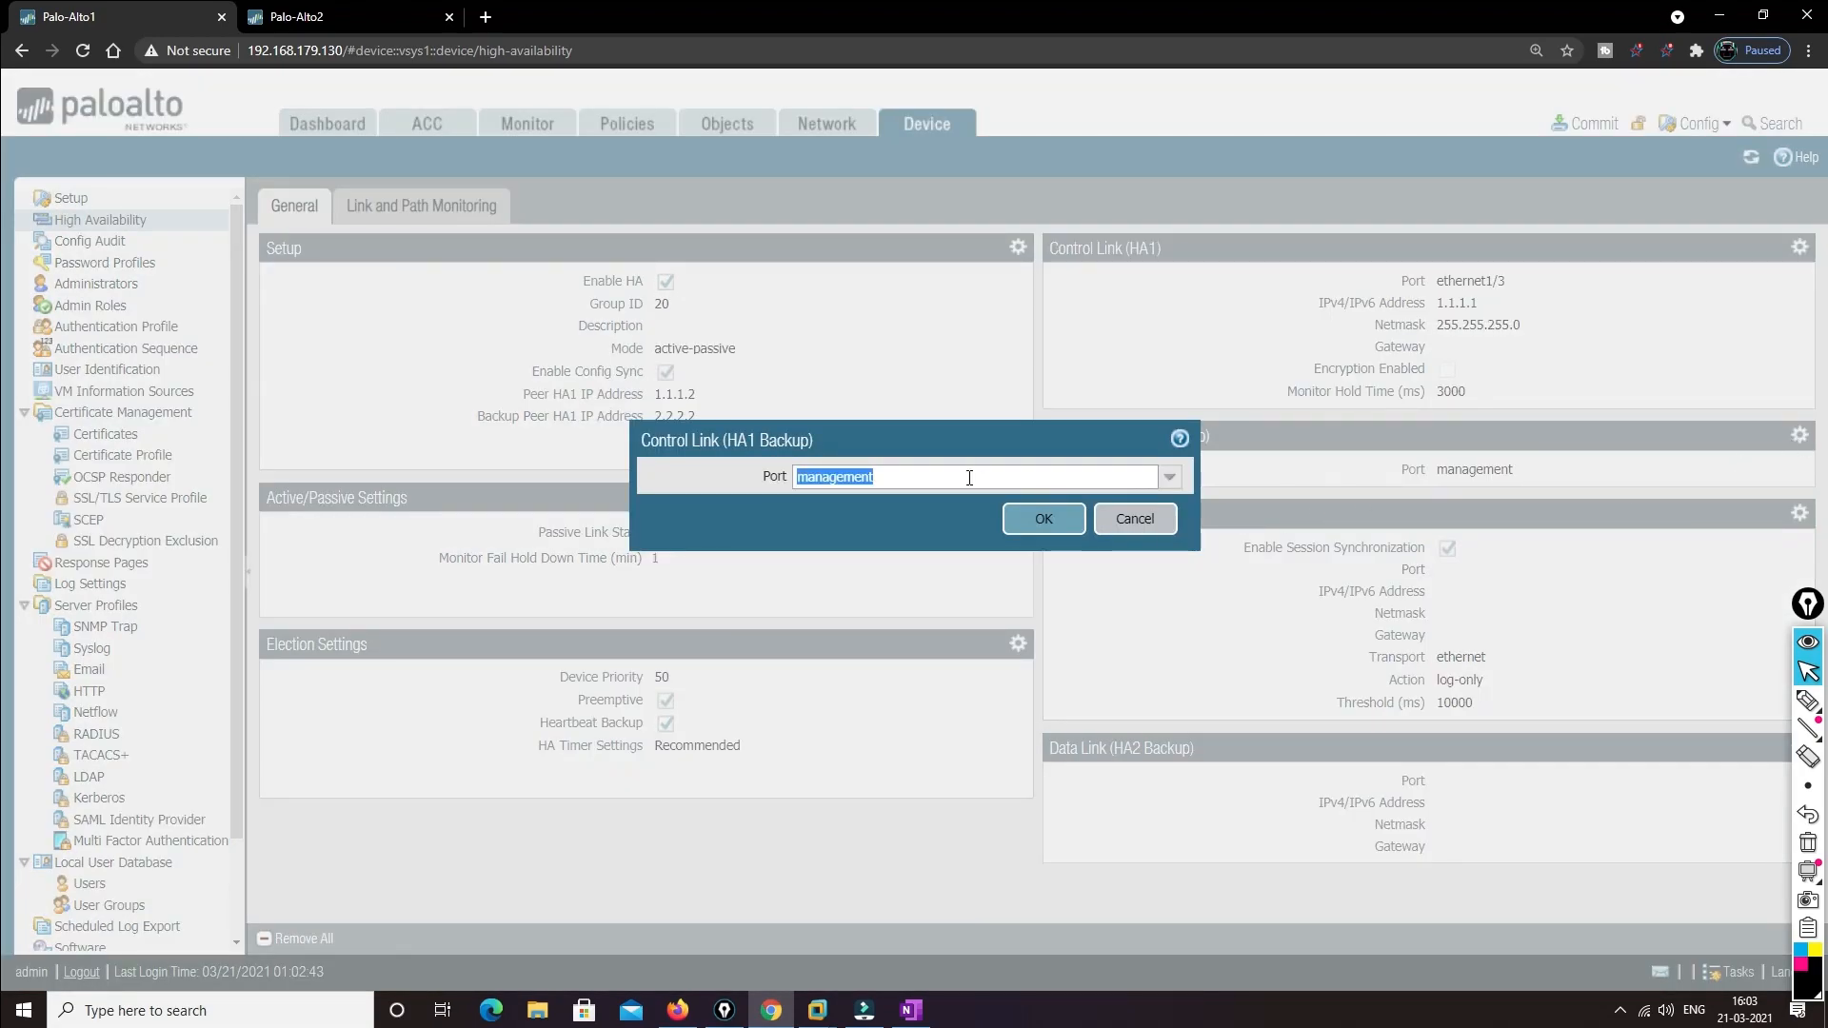
pyautogui.click(1169, 477)
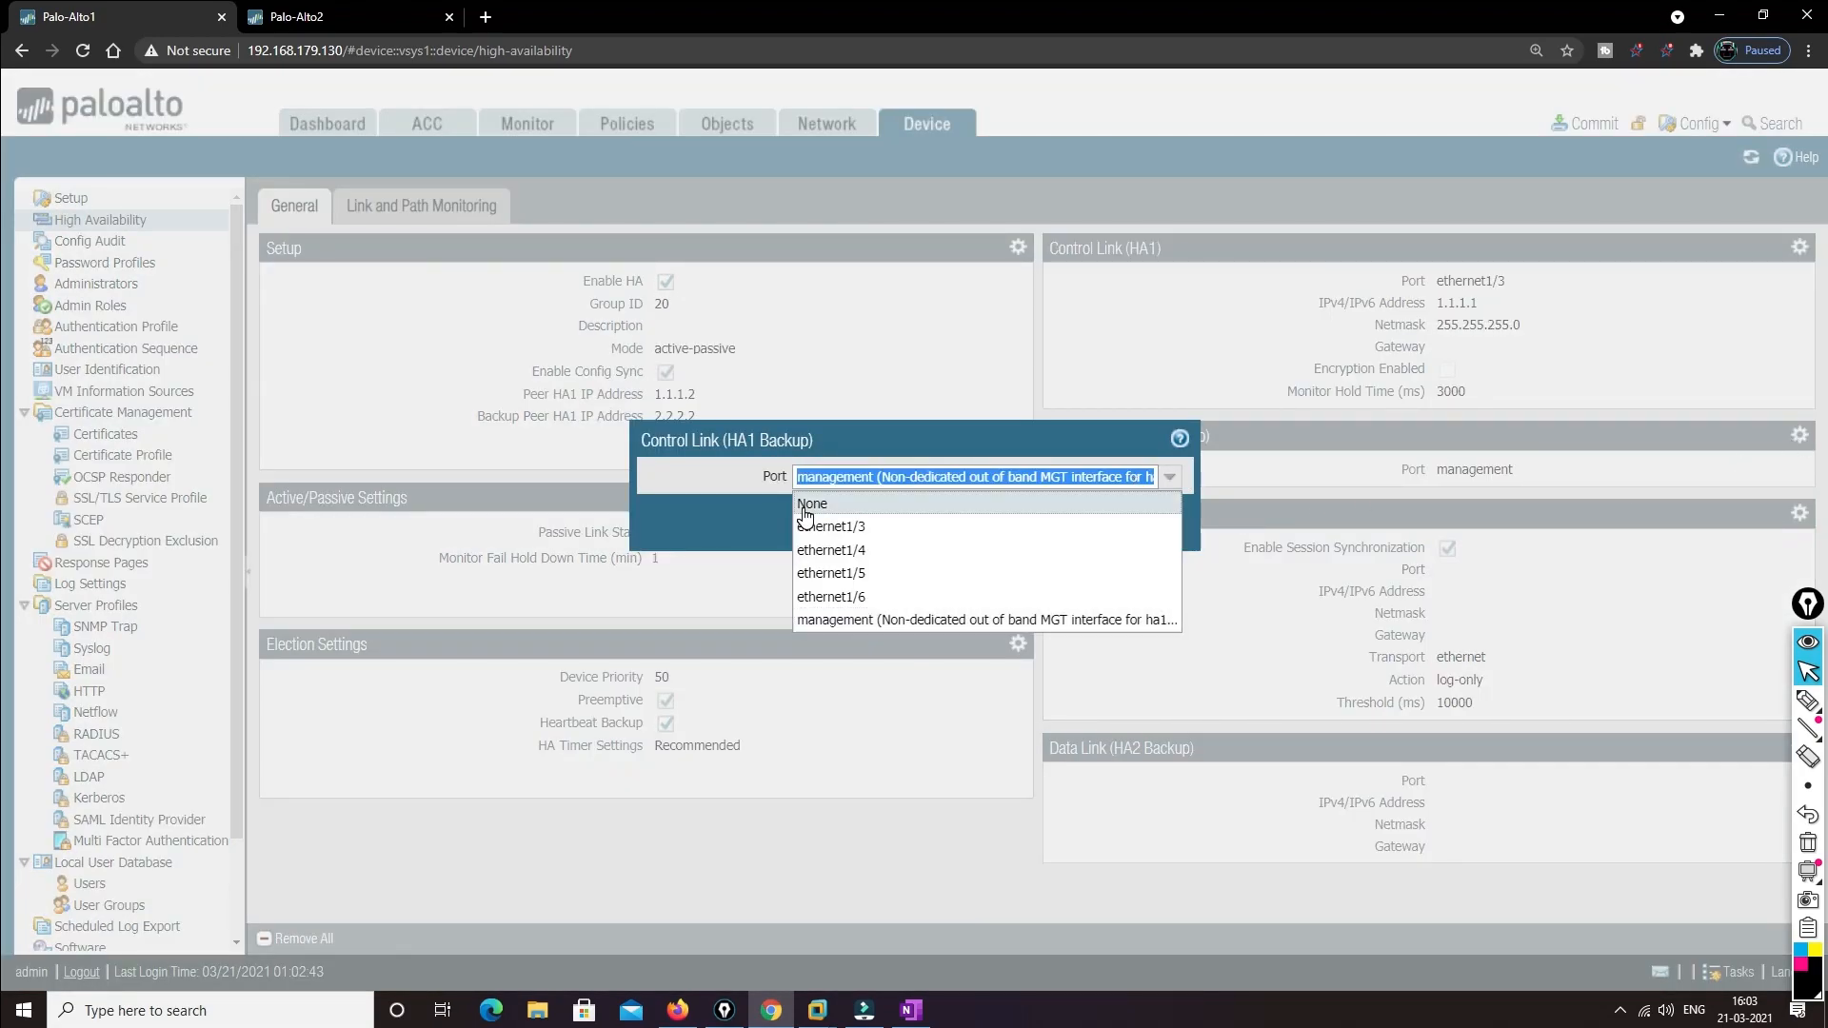
pyautogui.click(838, 550)
pyautogui.click(806, 511)
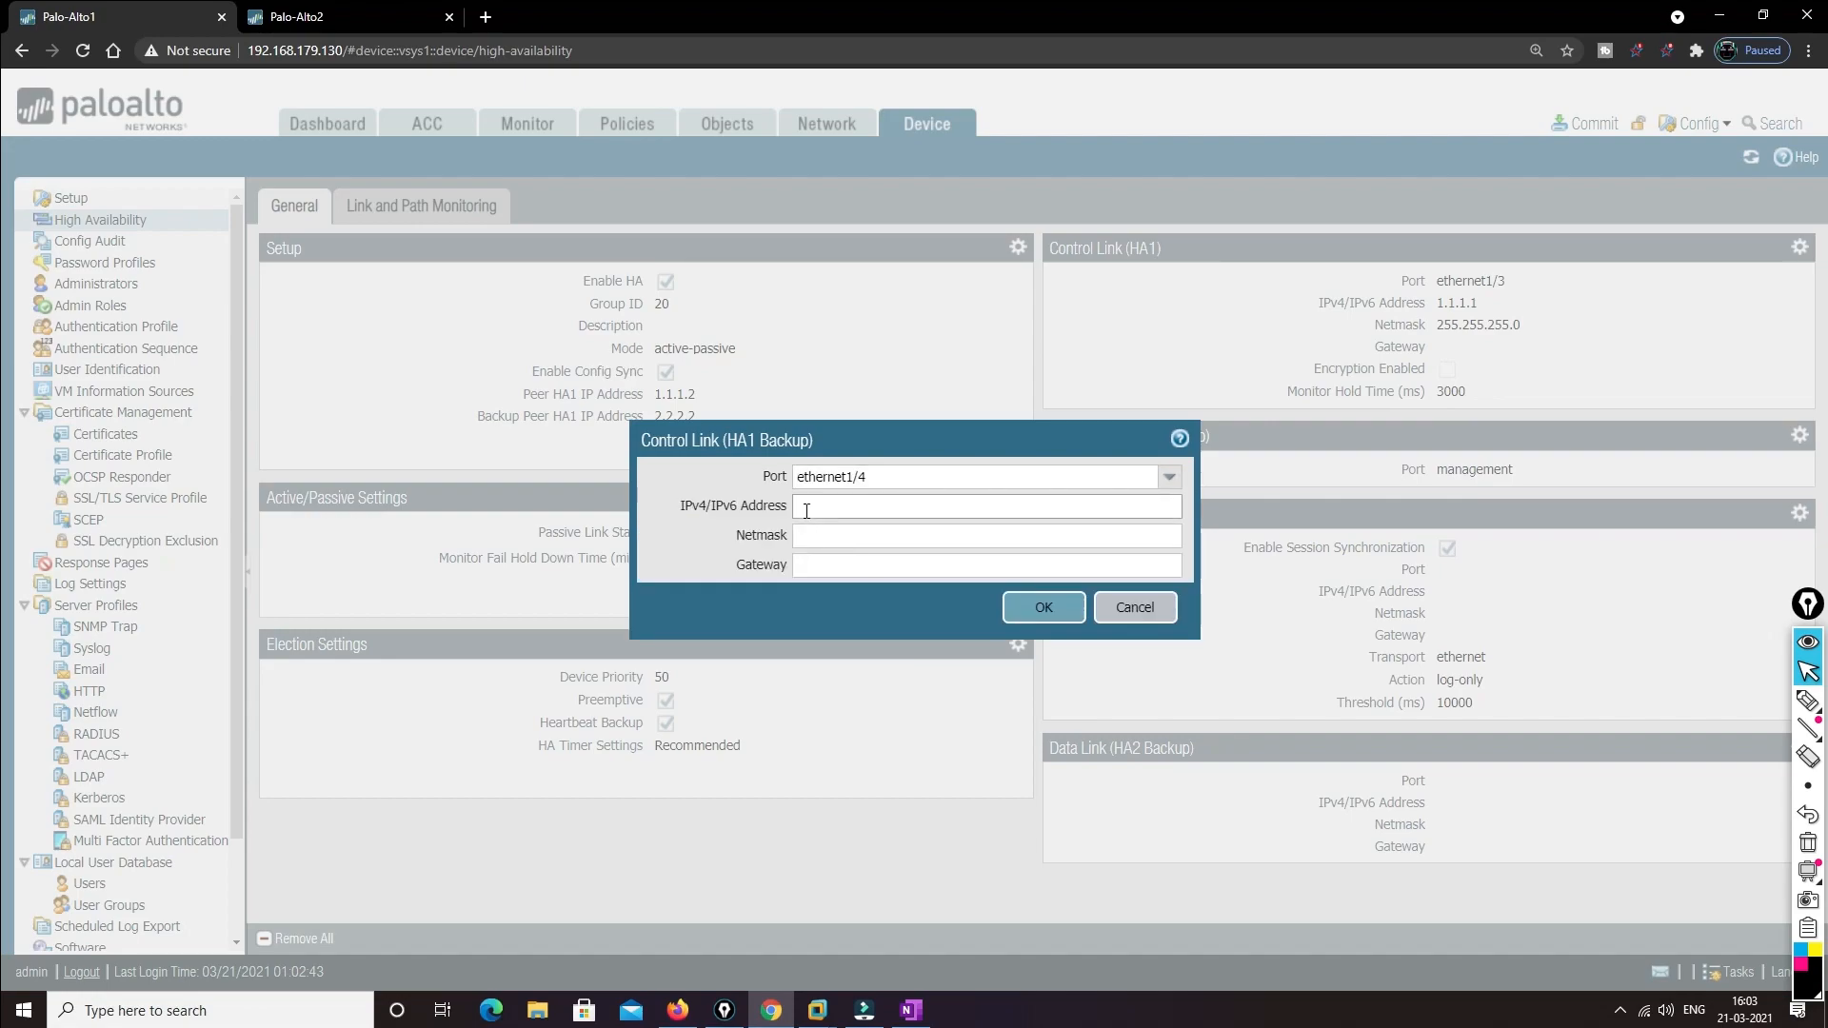
pyautogui.write('2.2..')
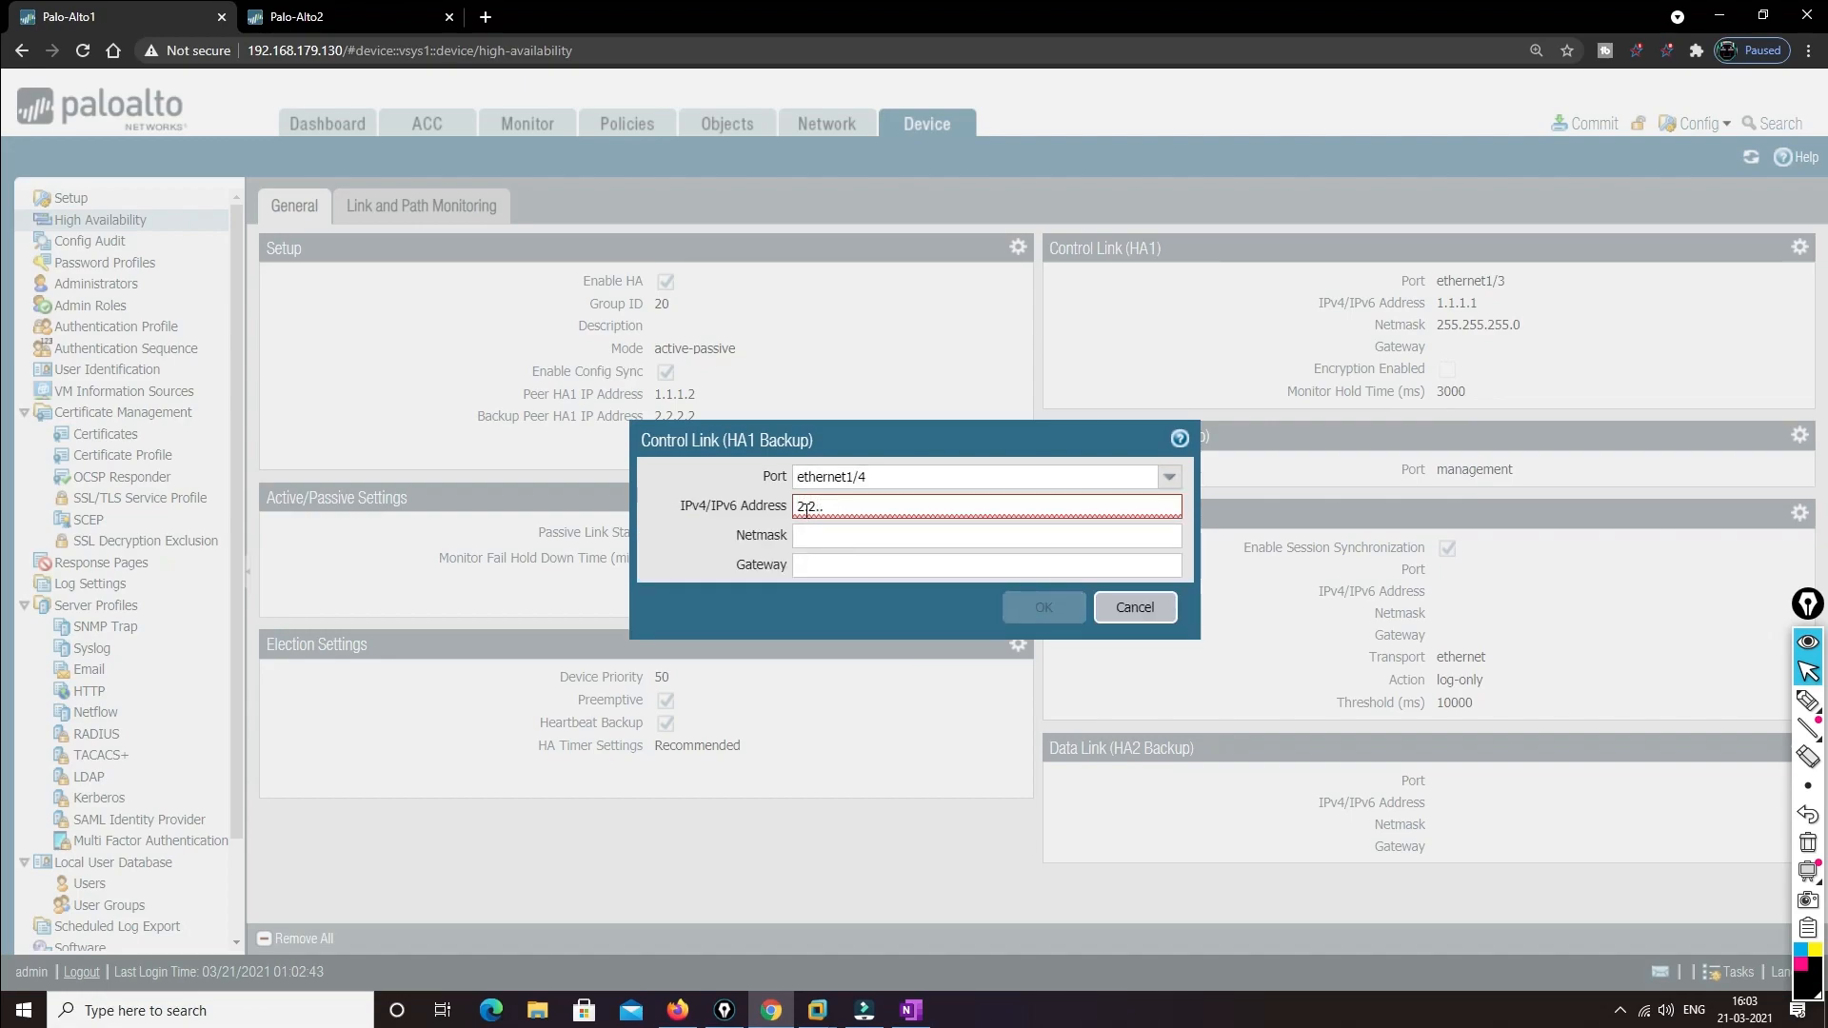
pyautogui.write('2.1')
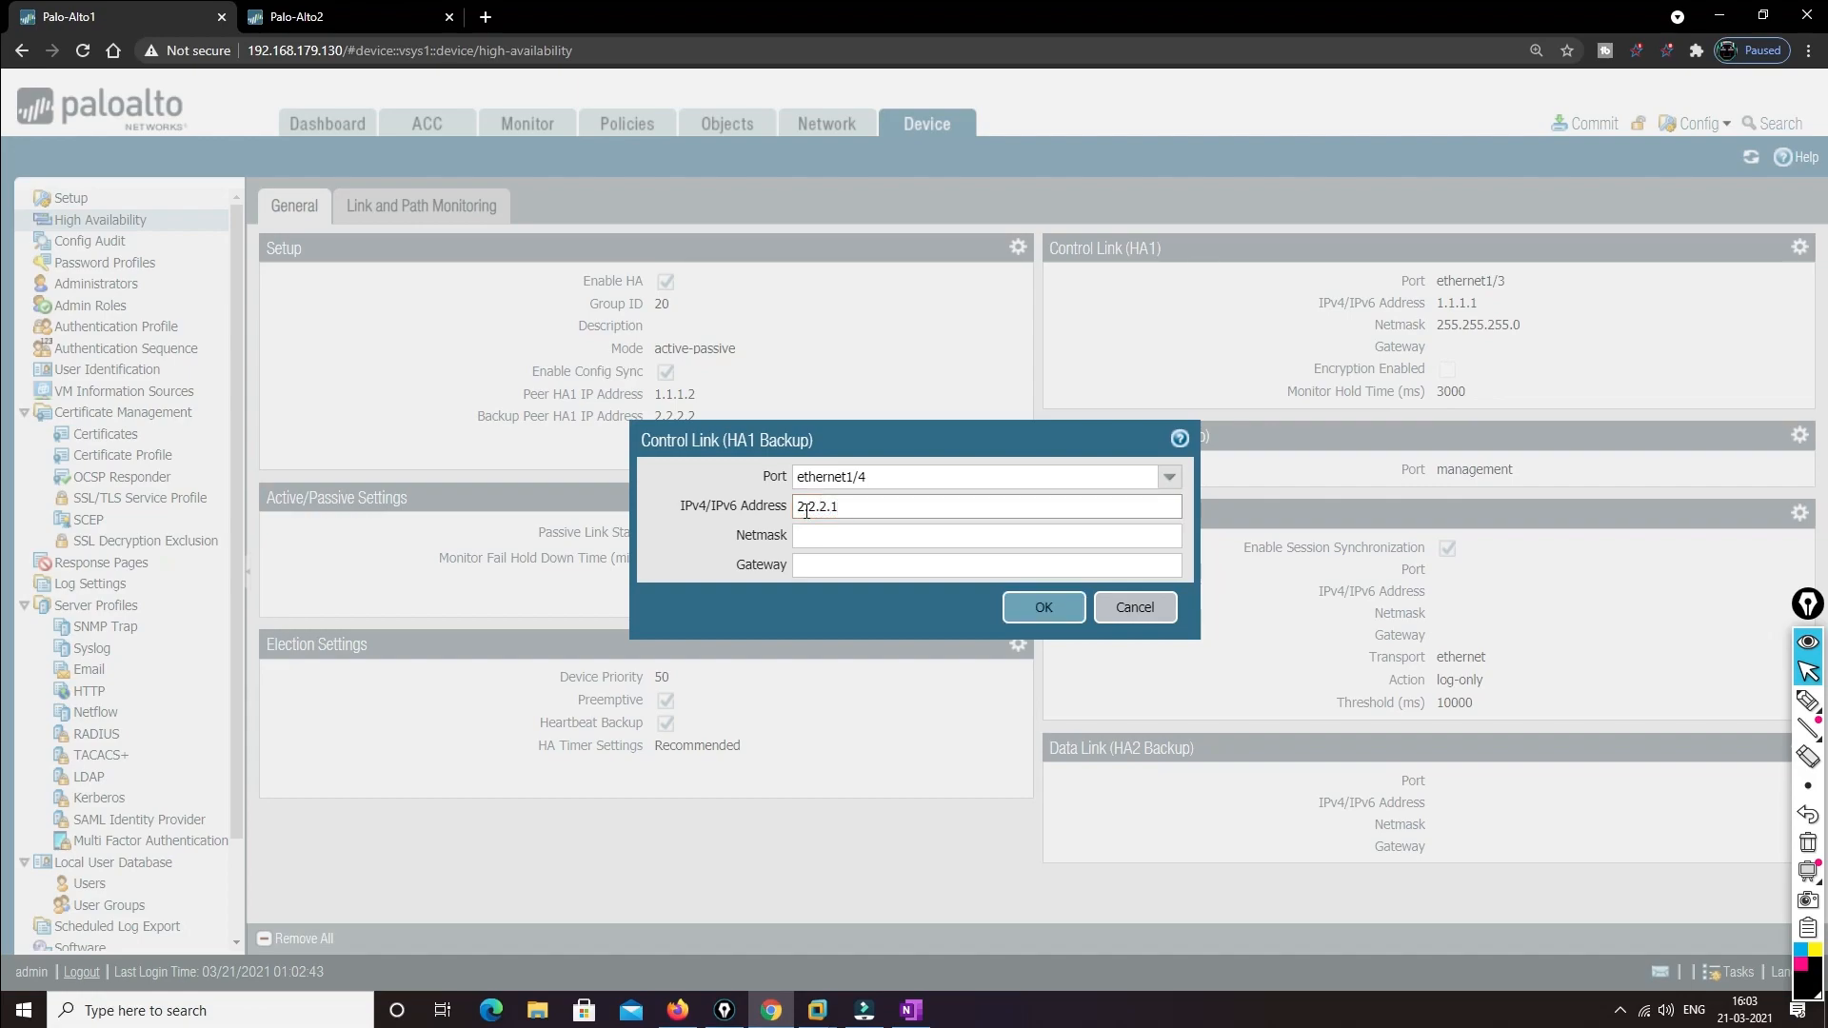
pyautogui.press('Tab')
pyautogui.write('255.2')
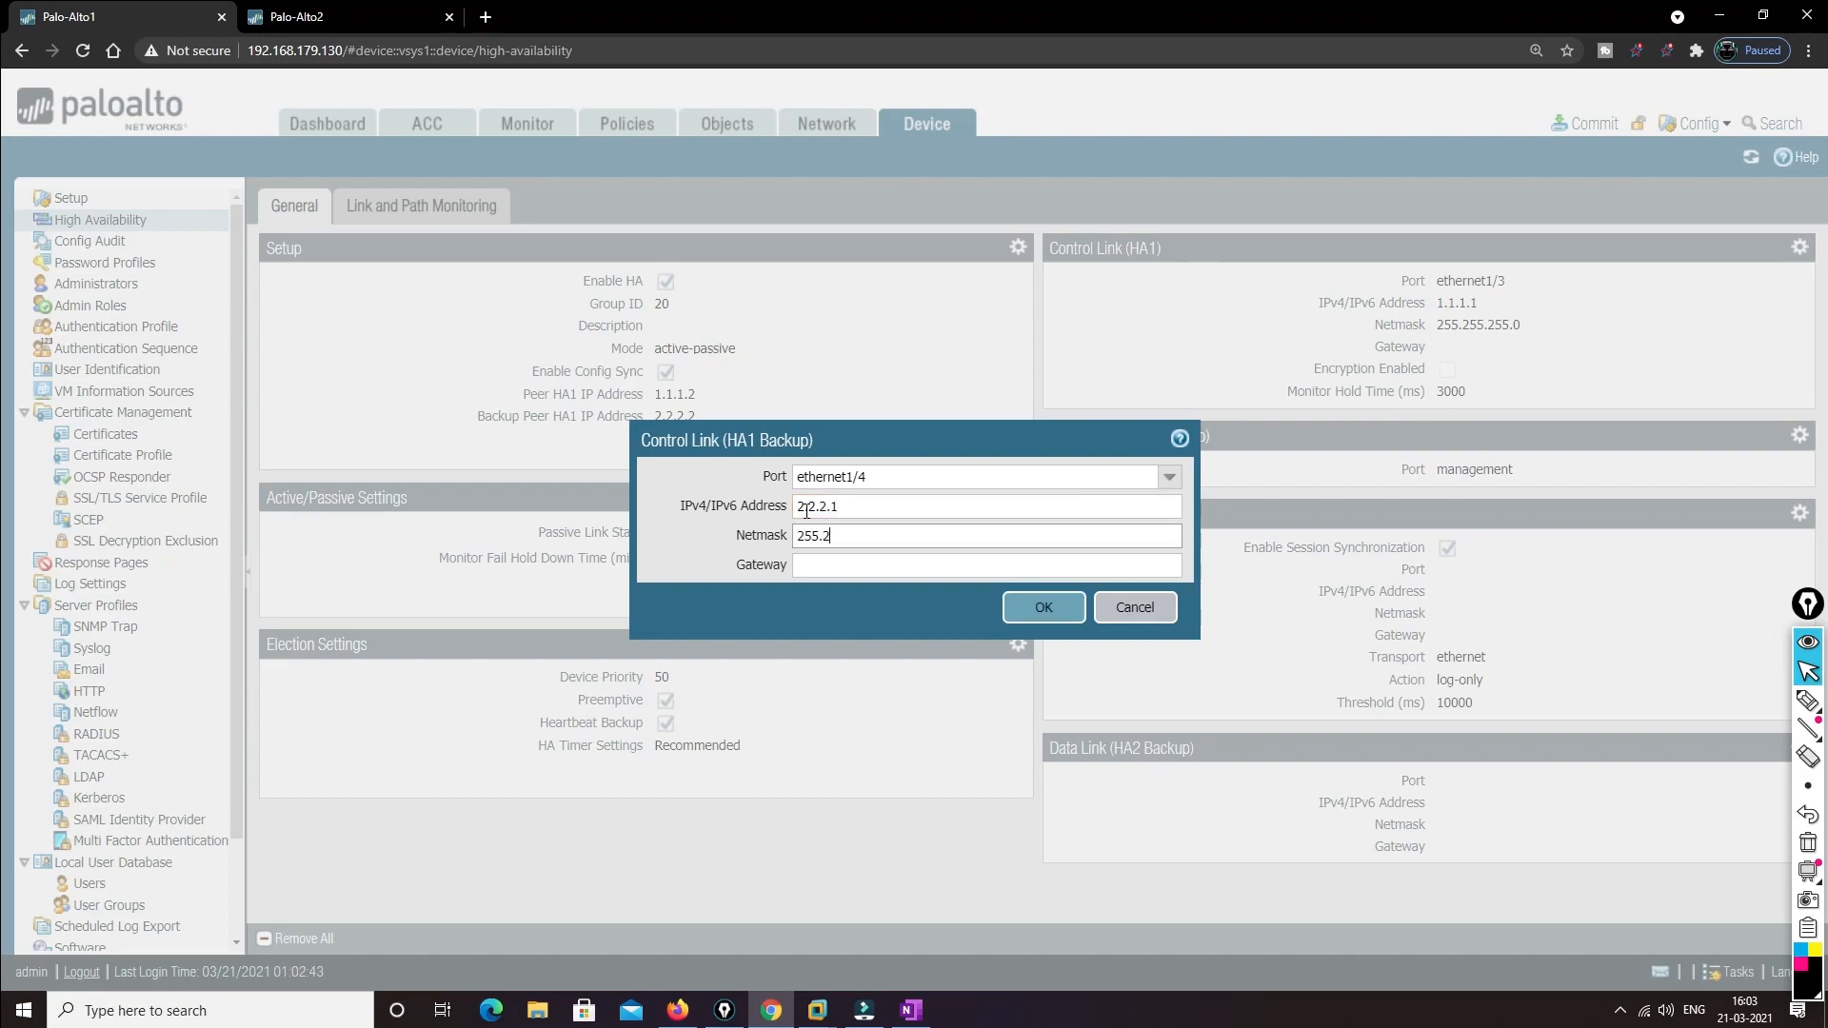
pyautogui.write('55.255.0')
pyautogui.click(1029, 614)
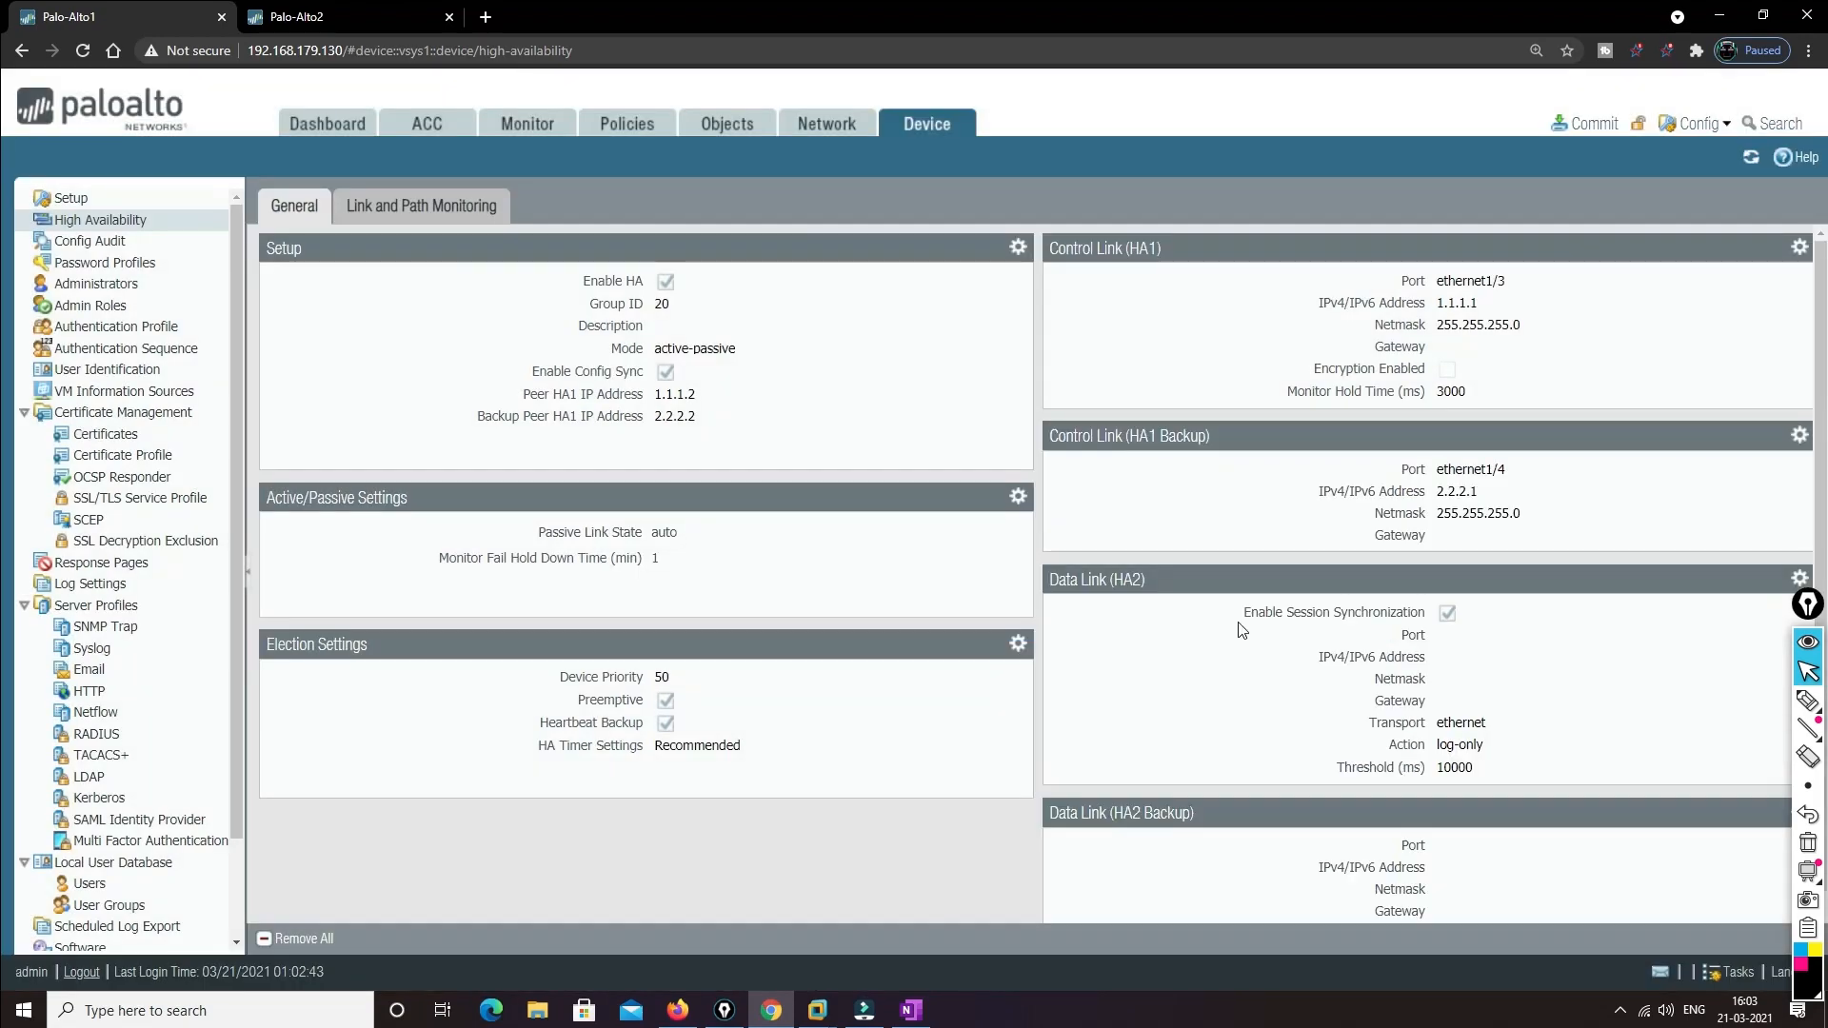
# Assign port ethernet1/5 to the HA2 data link and accept the settings
pyautogui.click(1800, 579)
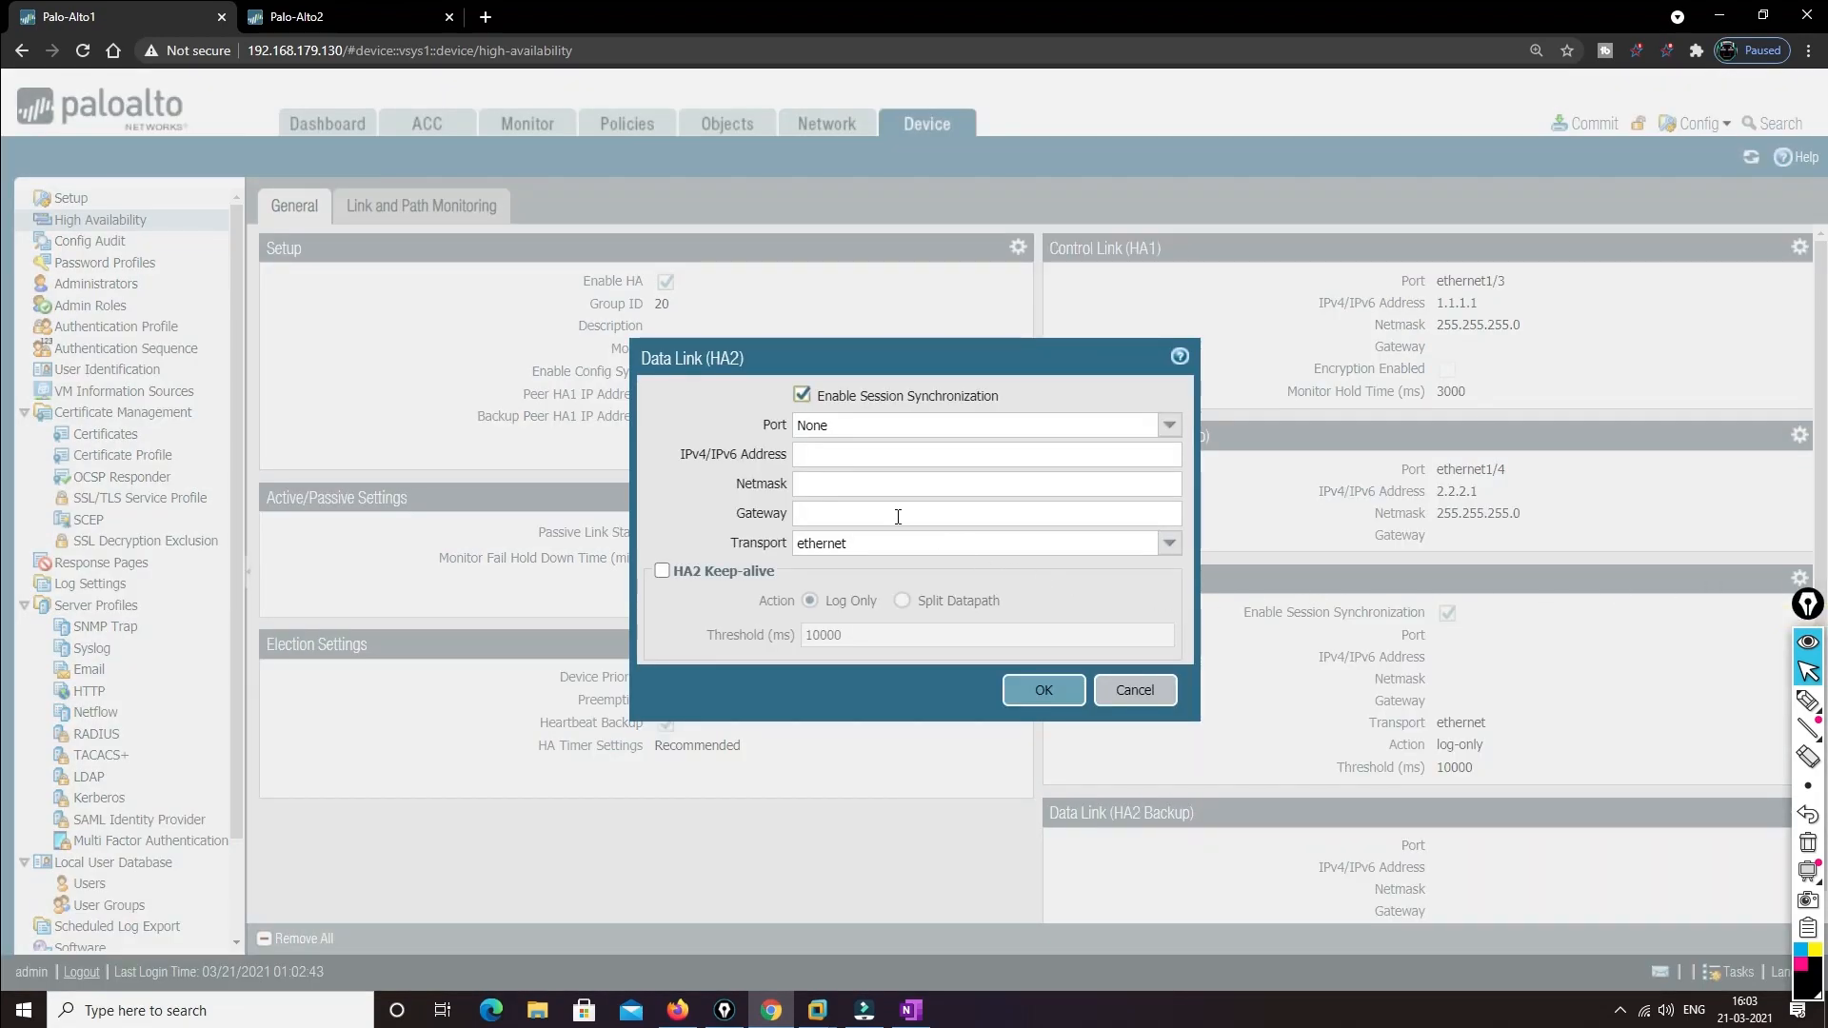
pyautogui.click(1170, 424)
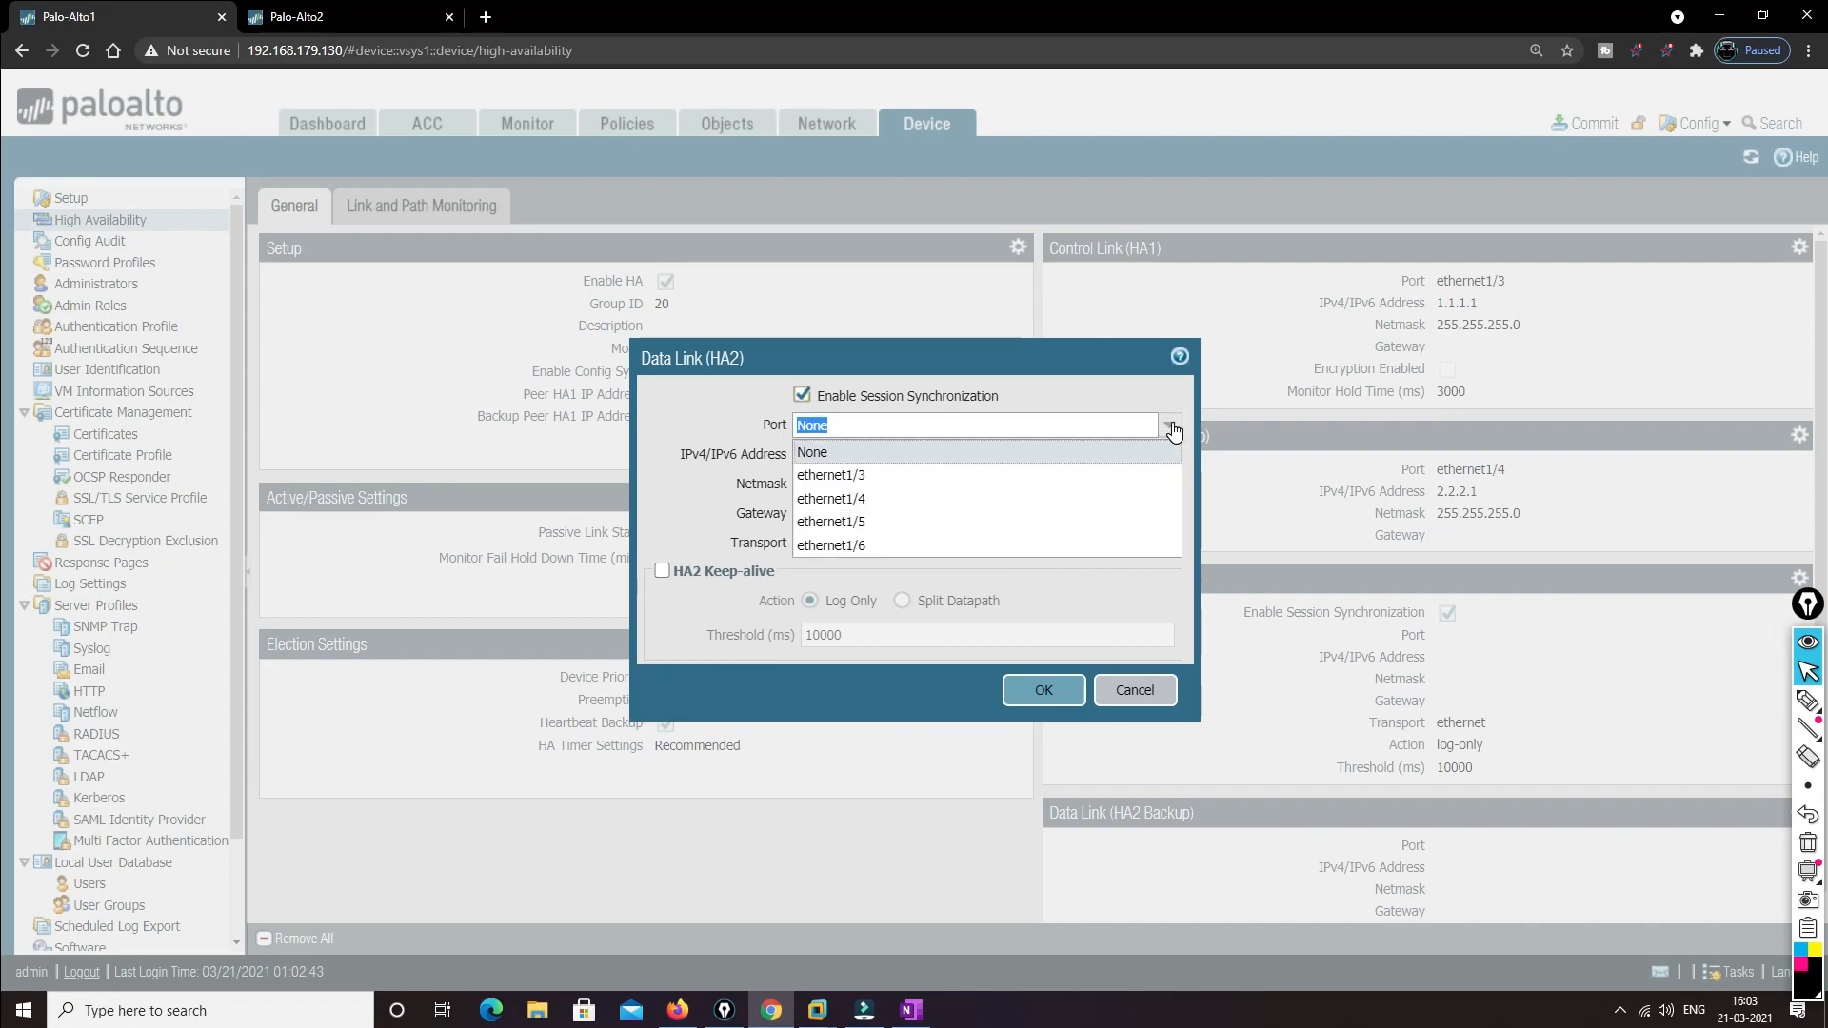
pyautogui.click(856, 522)
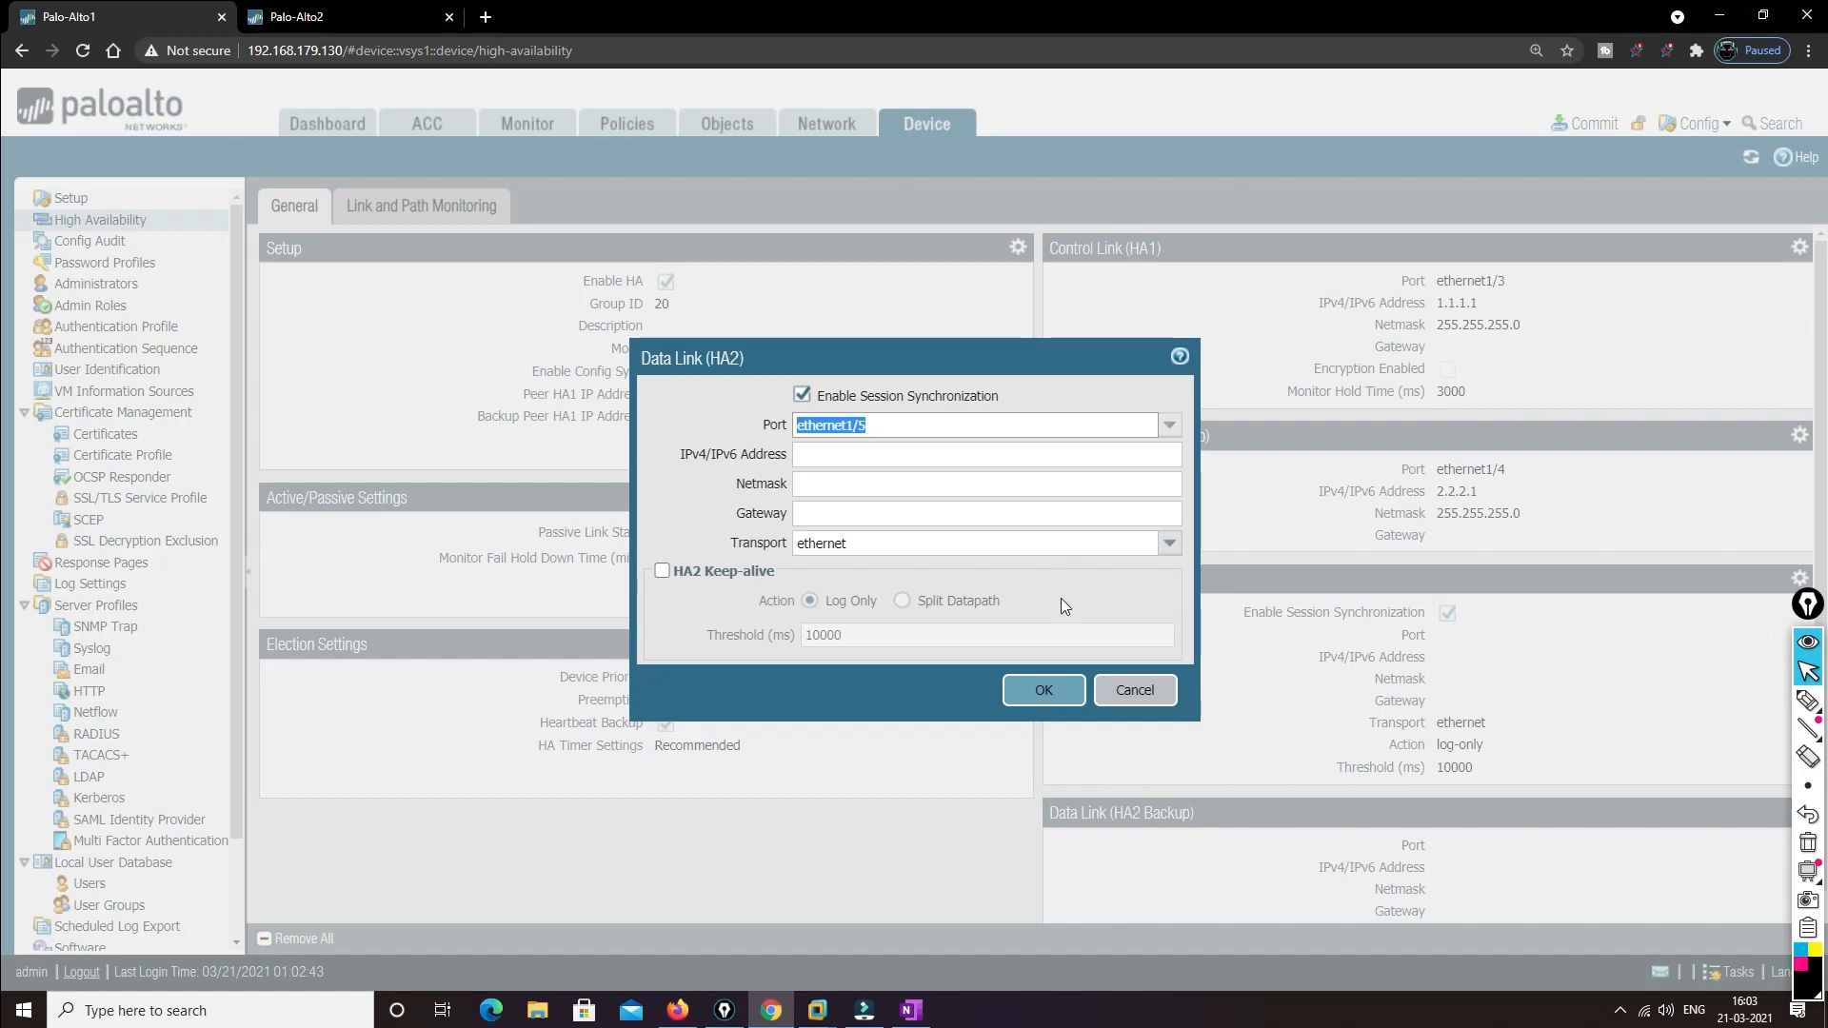
pyautogui.click(1049, 690)
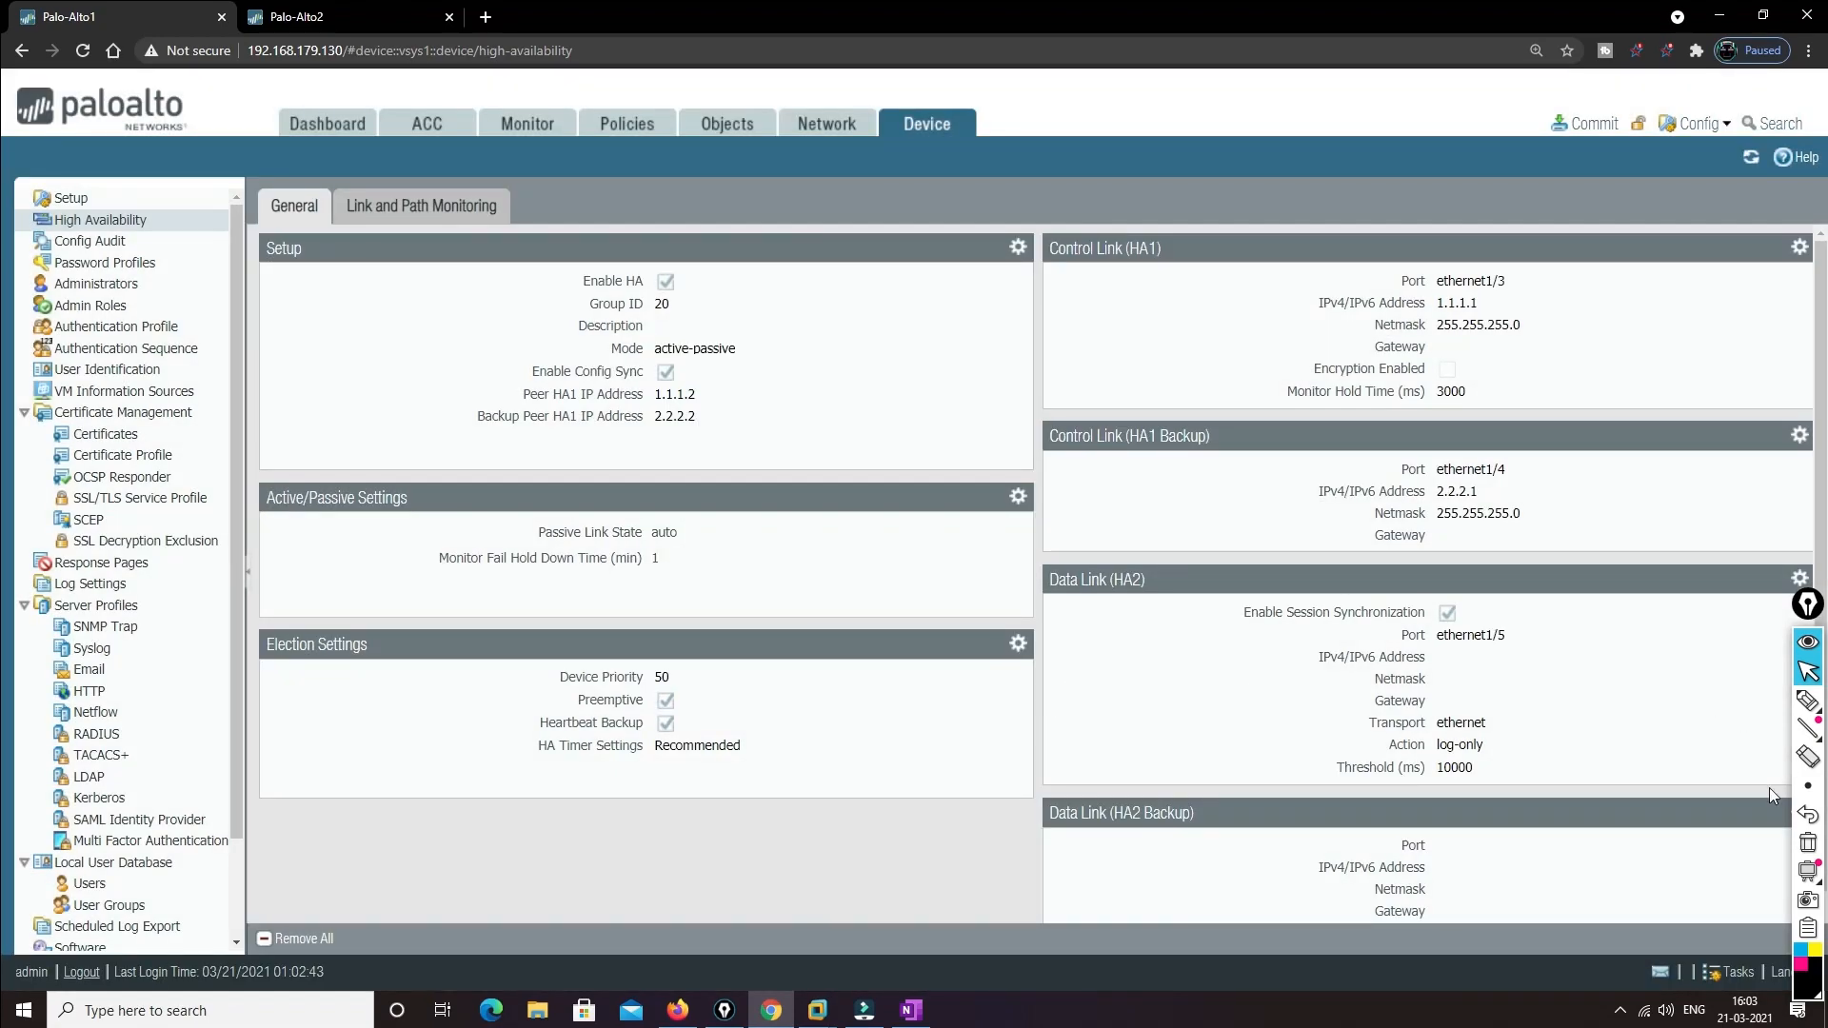
# Assign port ethernet1/6 to the HA2 backup data link on Palo-Alto1 and dismiss the completed commit's status
pyautogui.moveTo(1798, 614)
pyautogui.mouseDown()
pyautogui.moveTo(1722, 445)
pyautogui.moveTo(1726, 230)
pyautogui.mouseUp()
pyautogui.click(1799, 812)
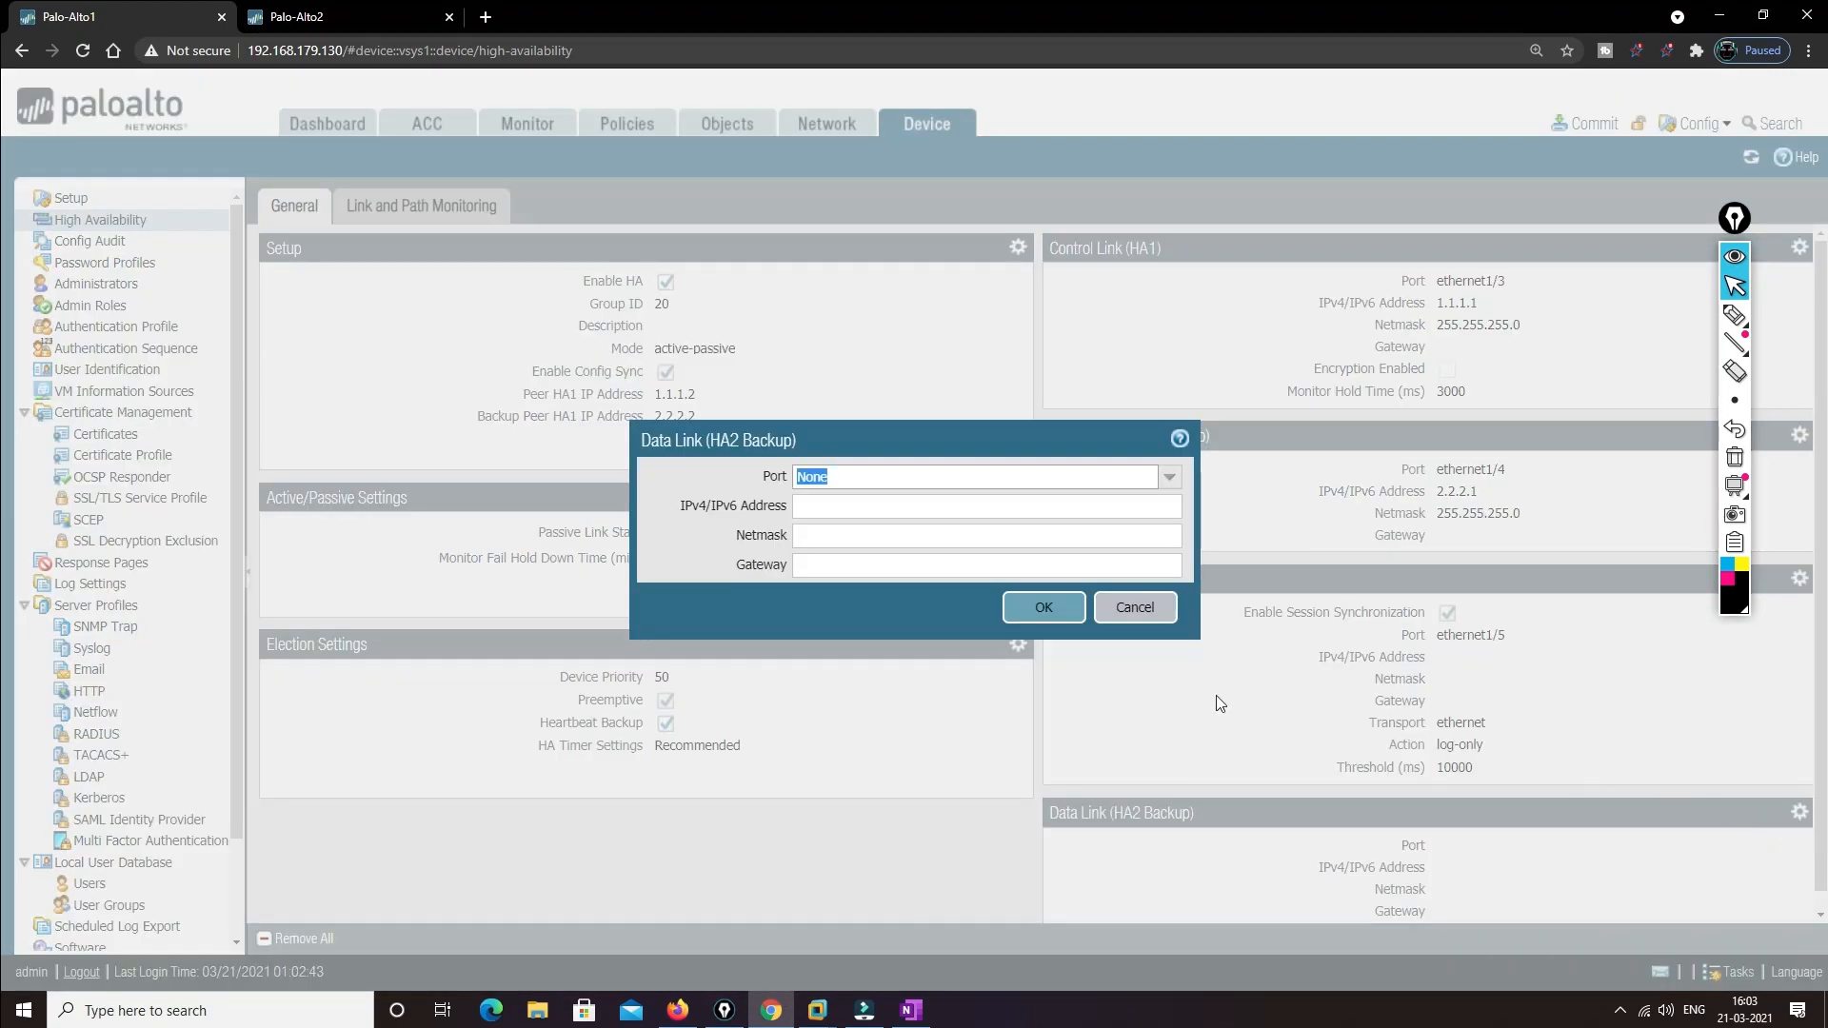
pyautogui.click(1169, 476)
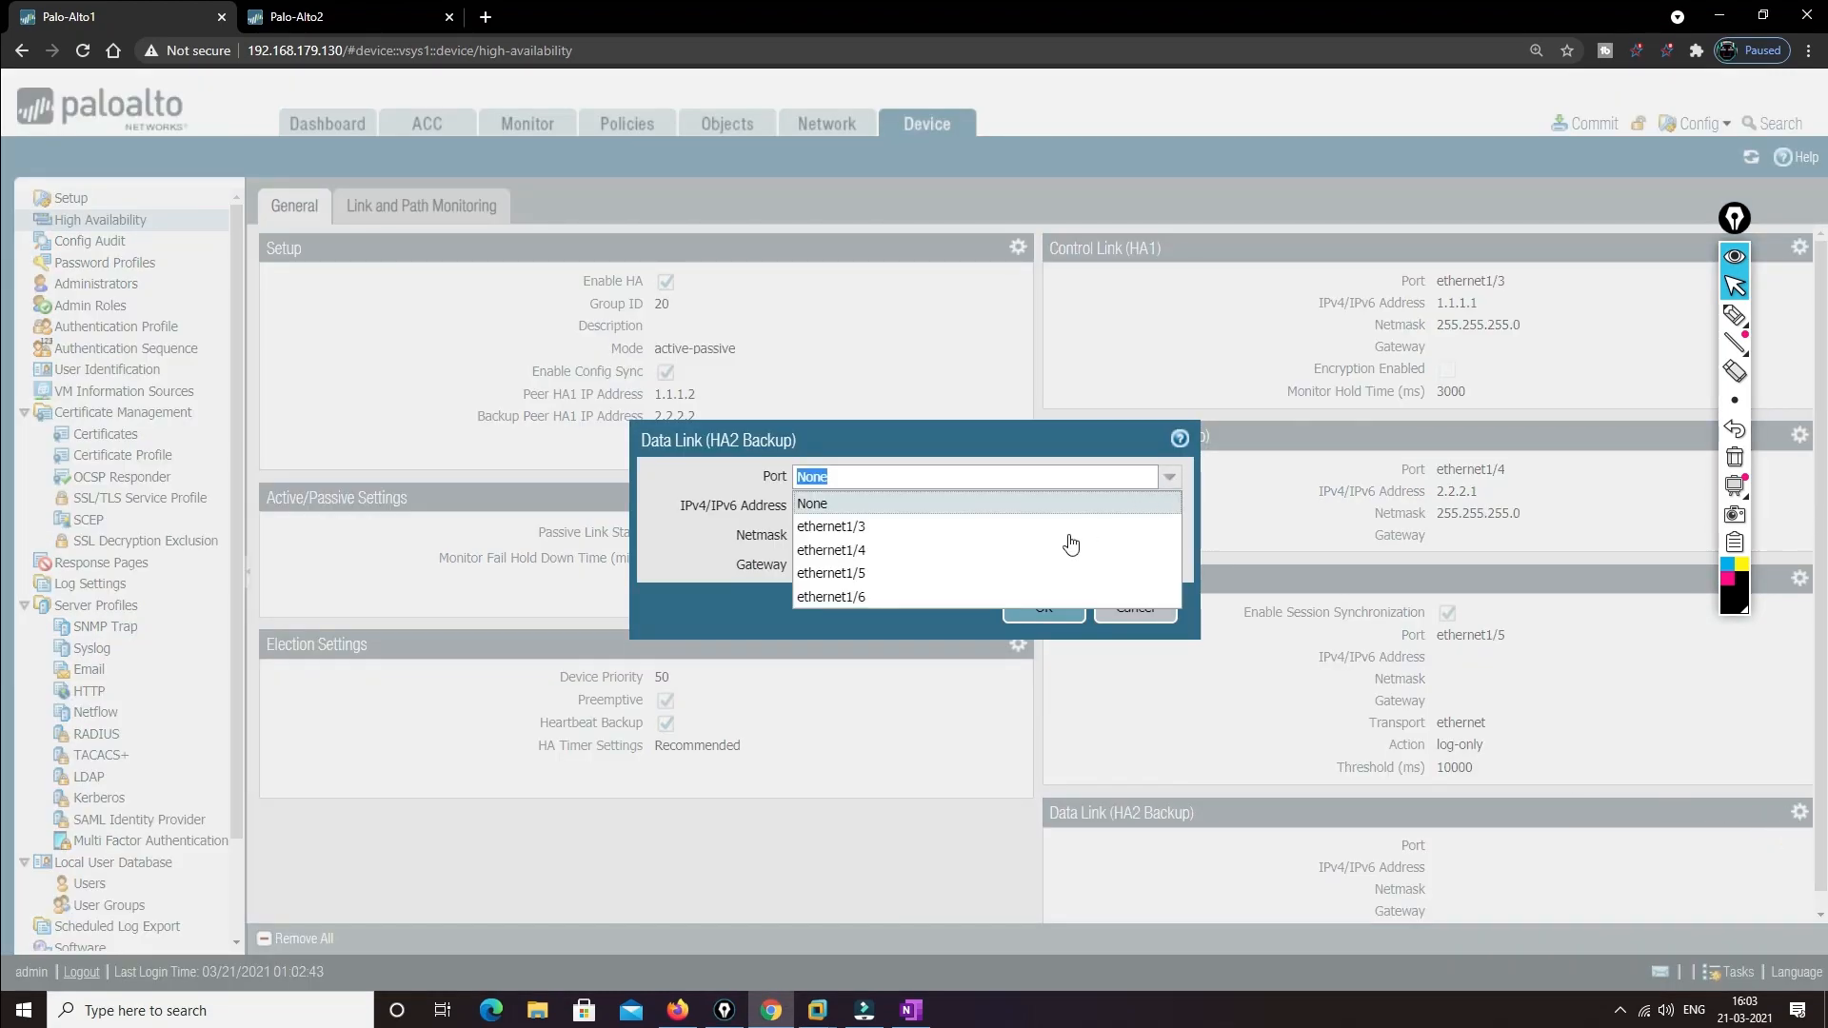
pyautogui.click(899, 596)
pyautogui.click(1037, 610)
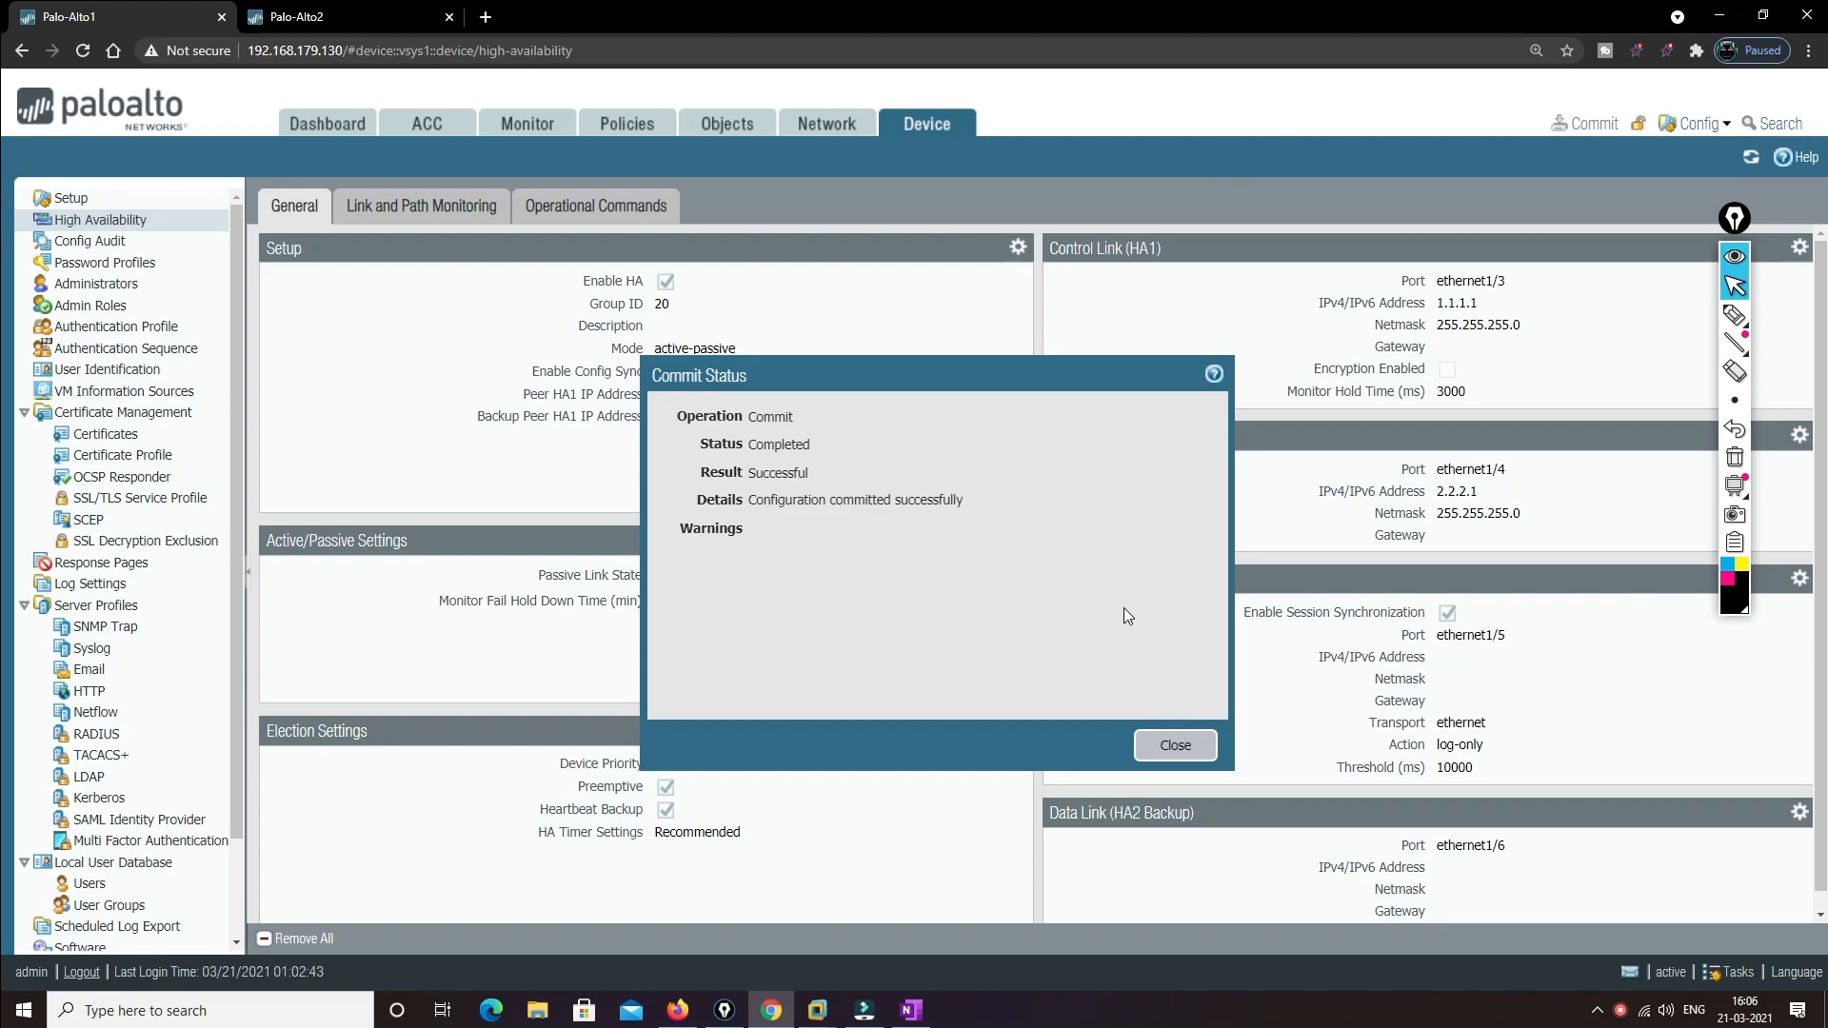
pyautogui.click(1175, 745)
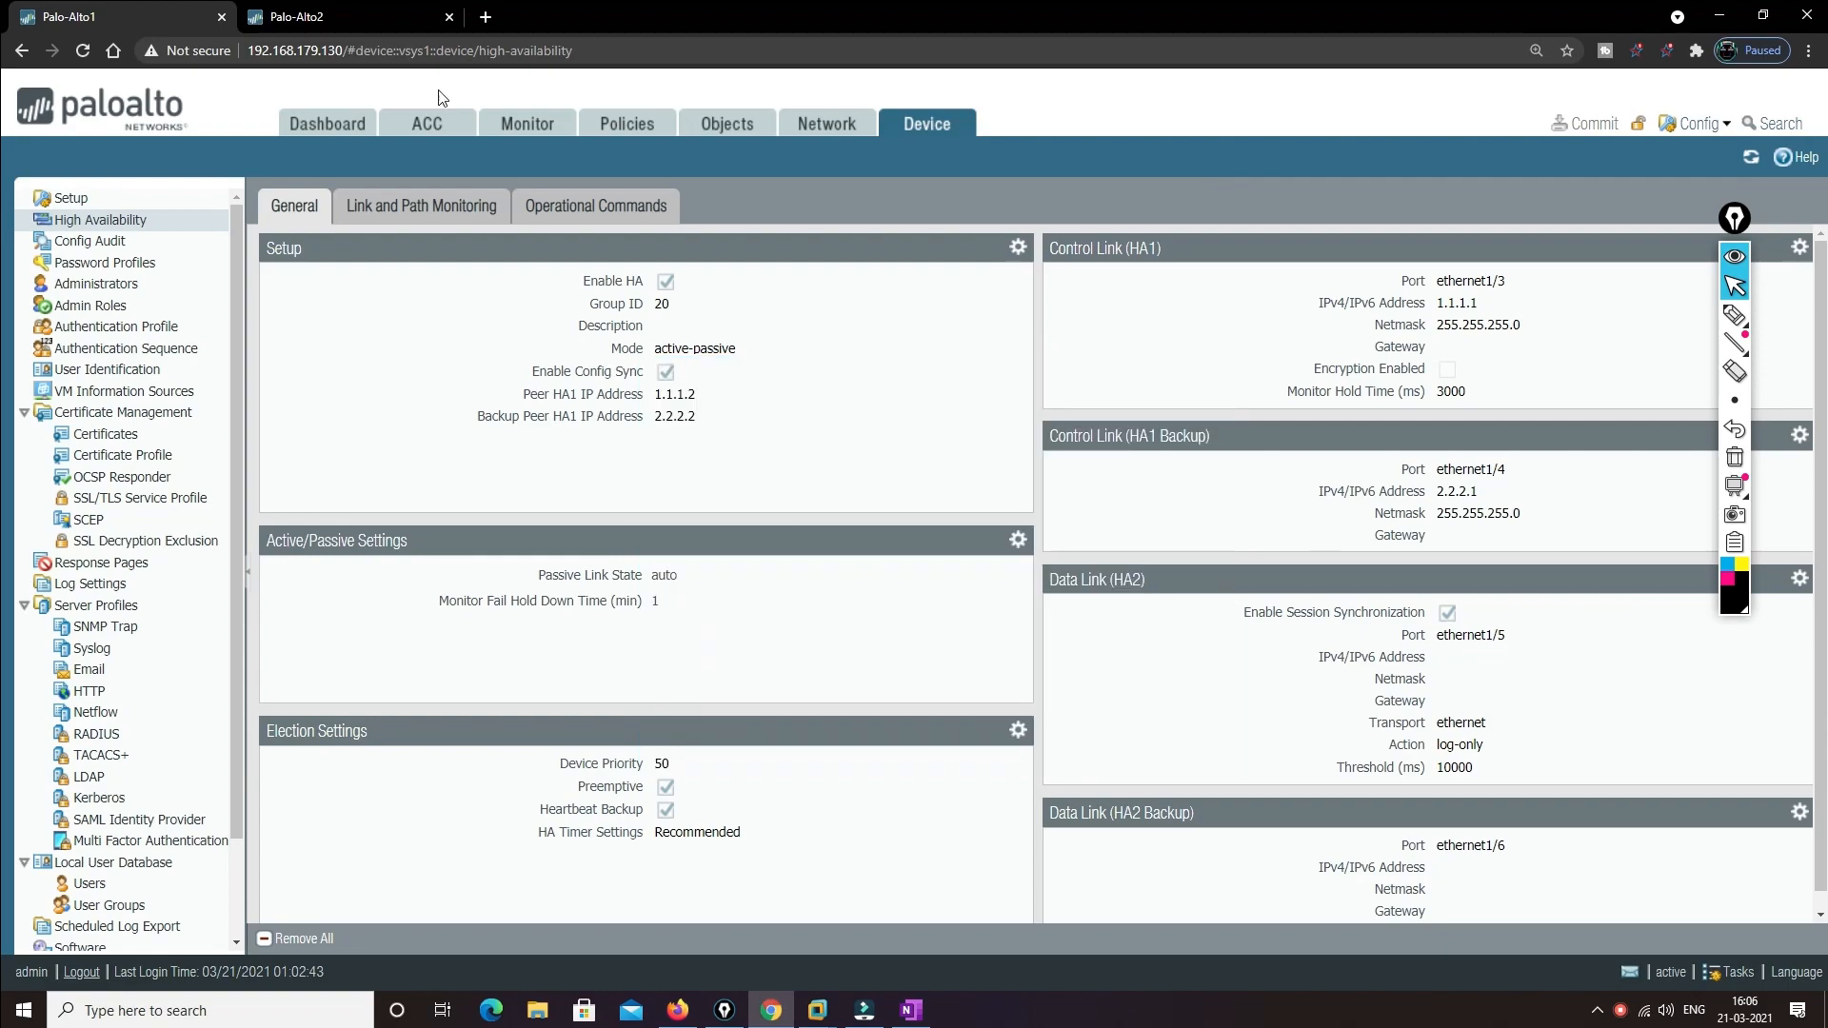
# In the high availability setup of Palo-Alto2, enable HA and config sync and set the group ID to 20
pyautogui.click(356, 19)
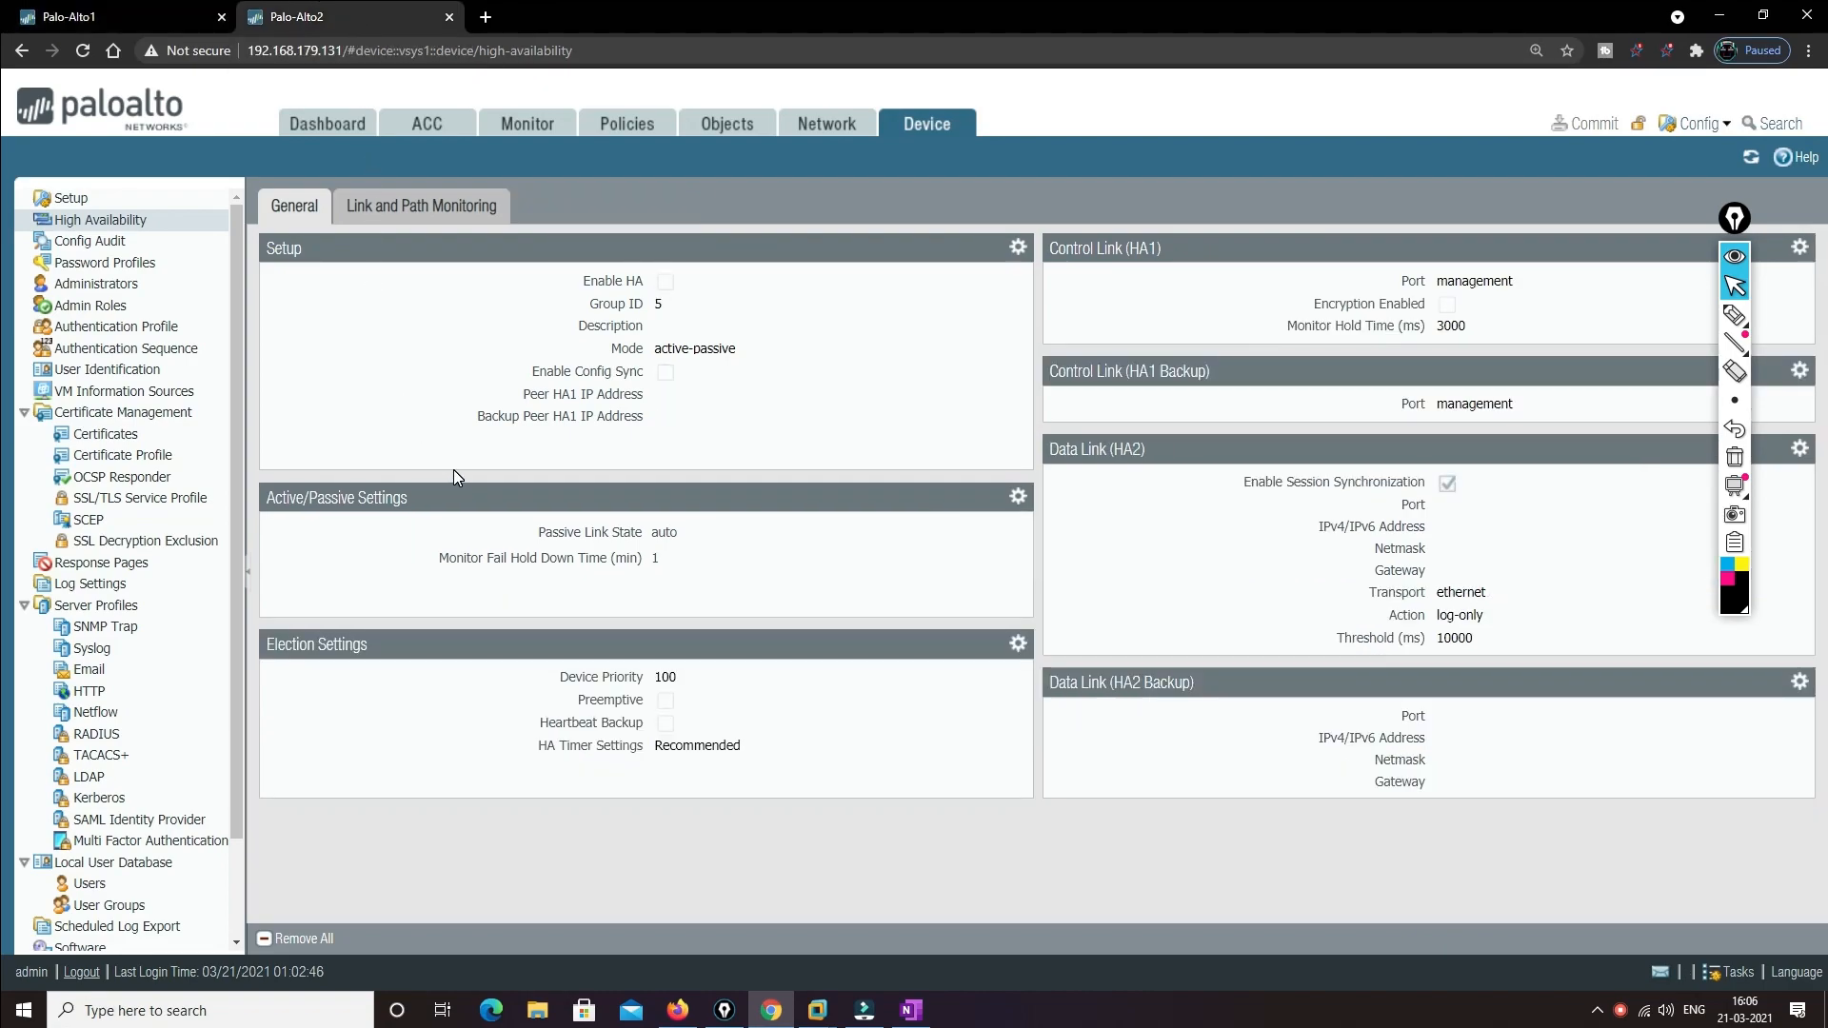
pyautogui.click(1018, 247)
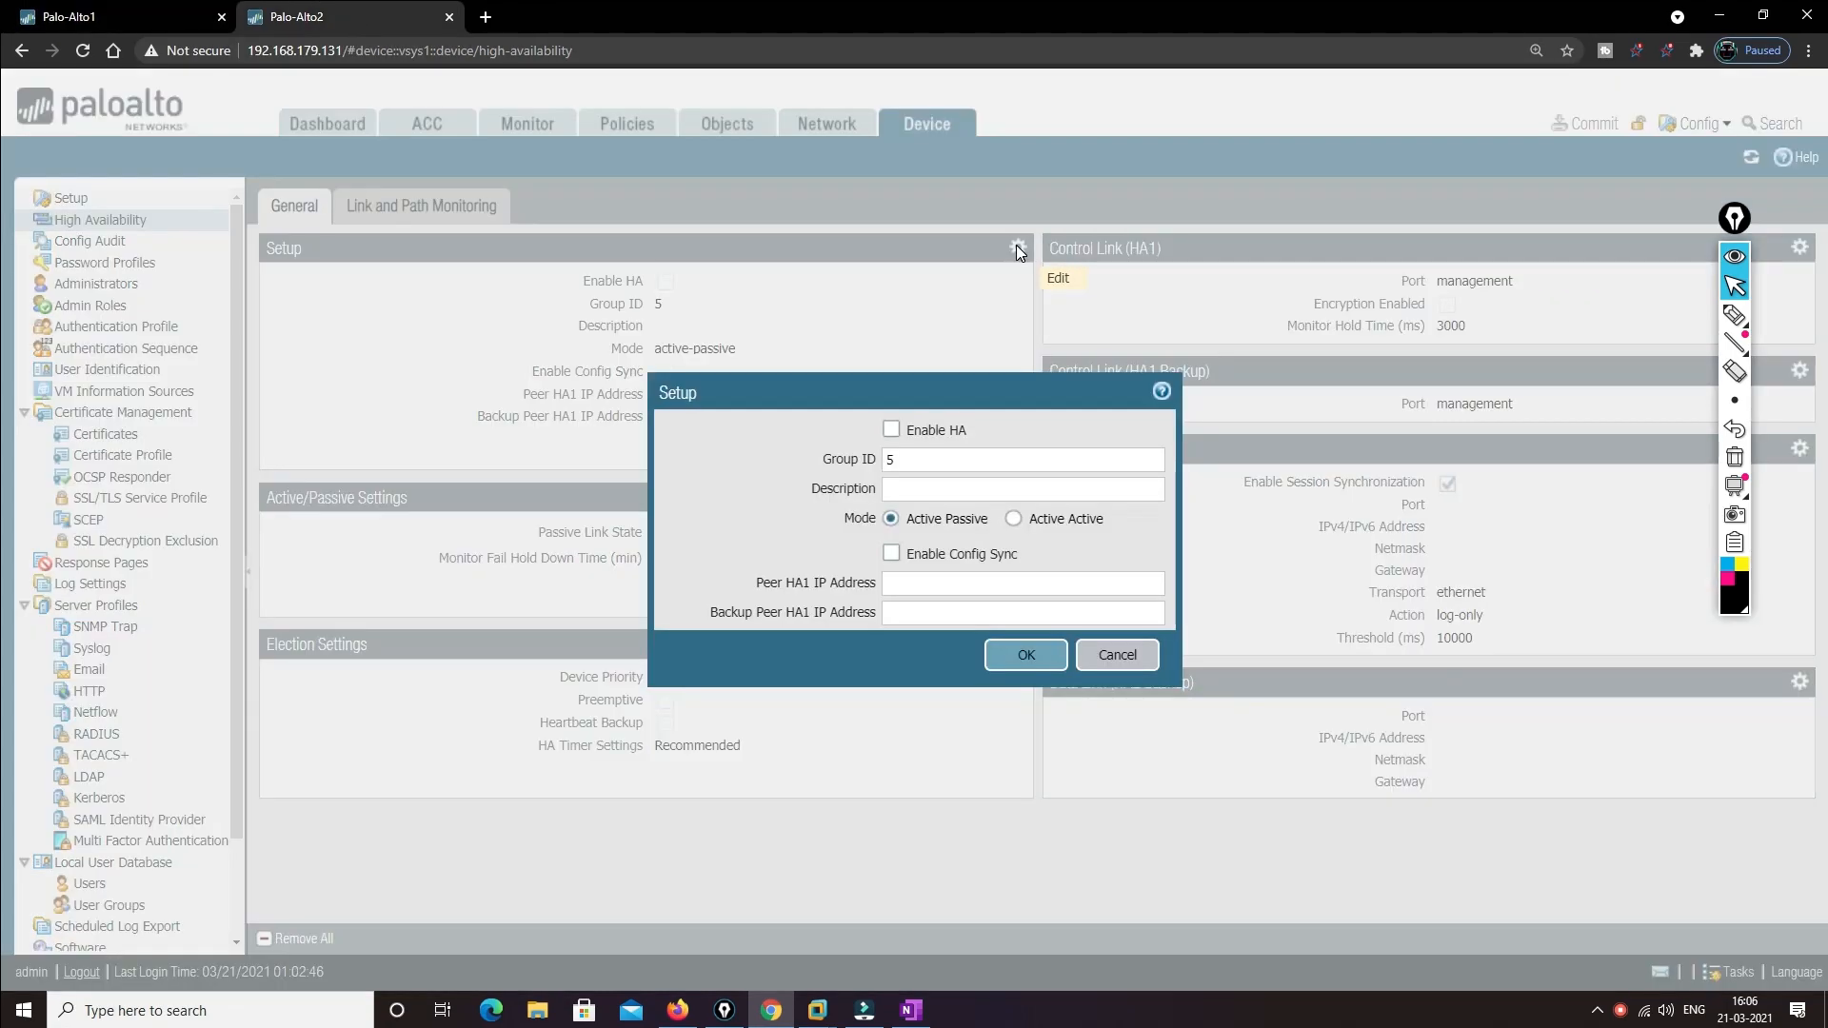
pyautogui.click(892, 430)
pyautogui.doubleClick(891, 462)
pyautogui.write('20')
pyautogui.press('Tab')
pyautogui.click(892, 560)
# Set the peer HA1 IP address to 1.1.1.1 and the backup peer HA1 IP address to 2.2.2.1, and accept the setup
pyautogui.click(899, 585)
pyautogui.write('1.1.1.1')
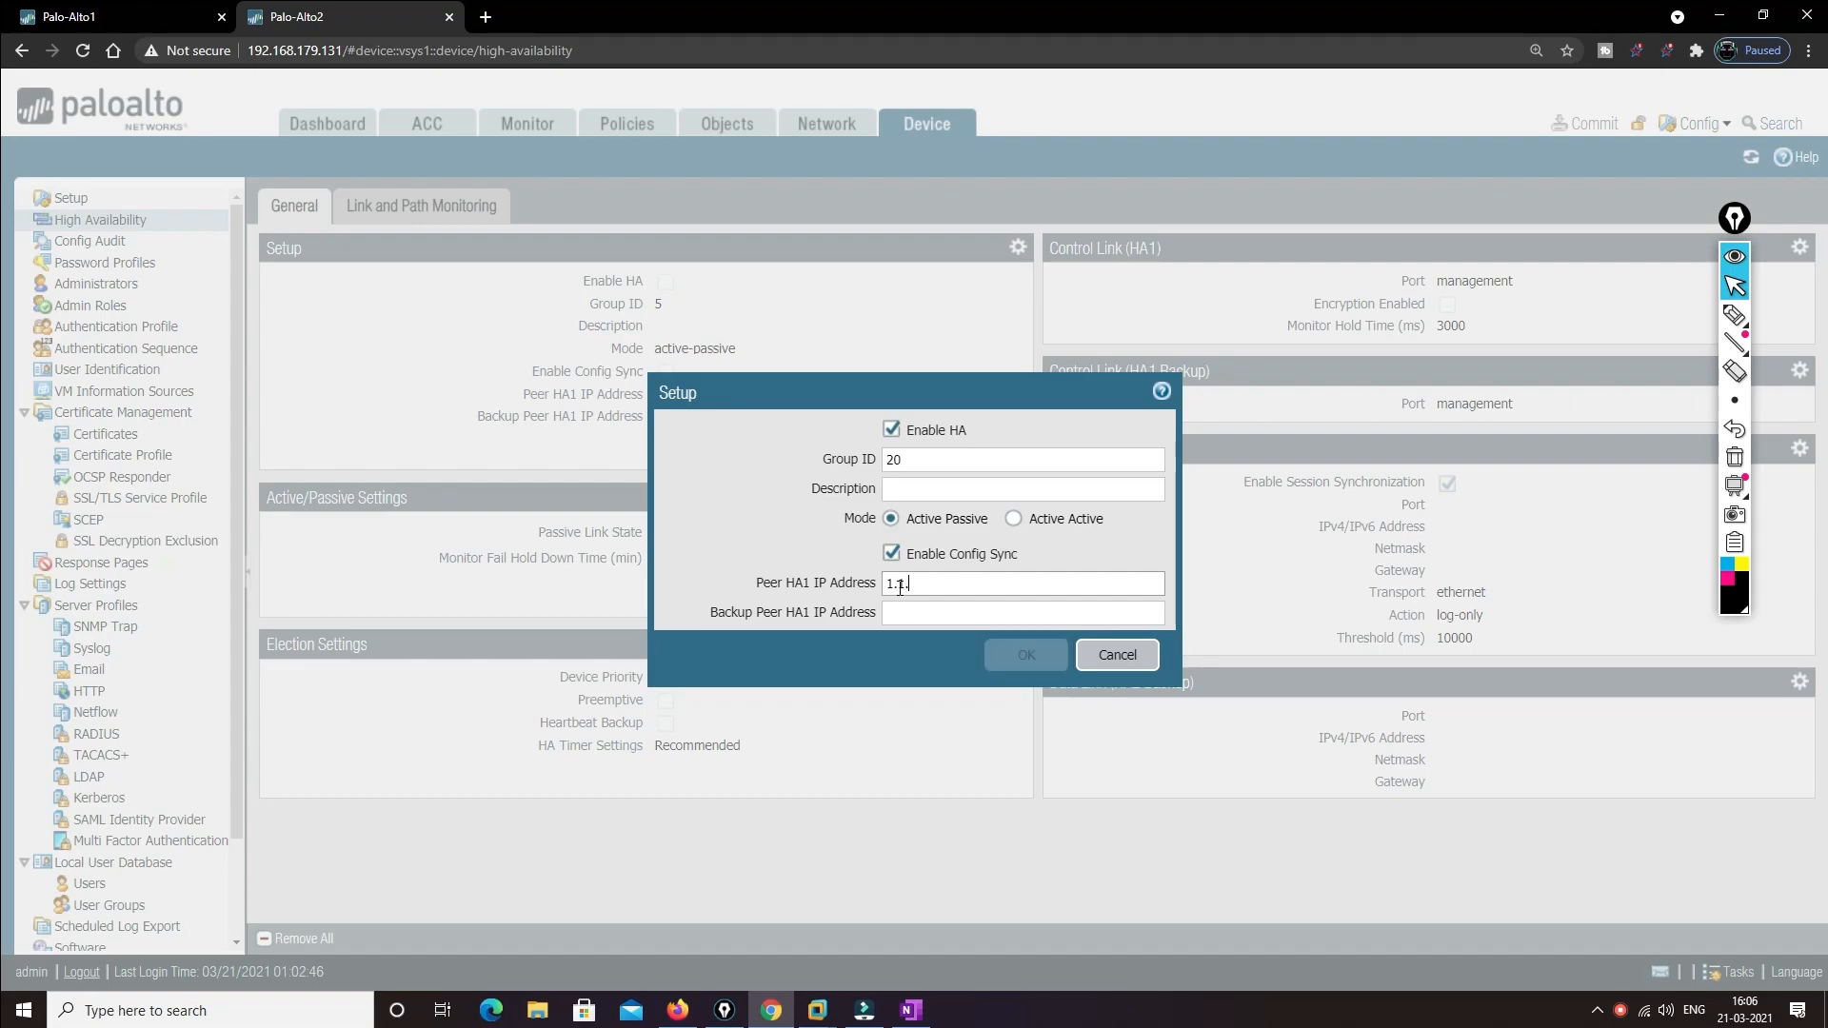
pyautogui.press('Tab')
pyautogui.write('2')
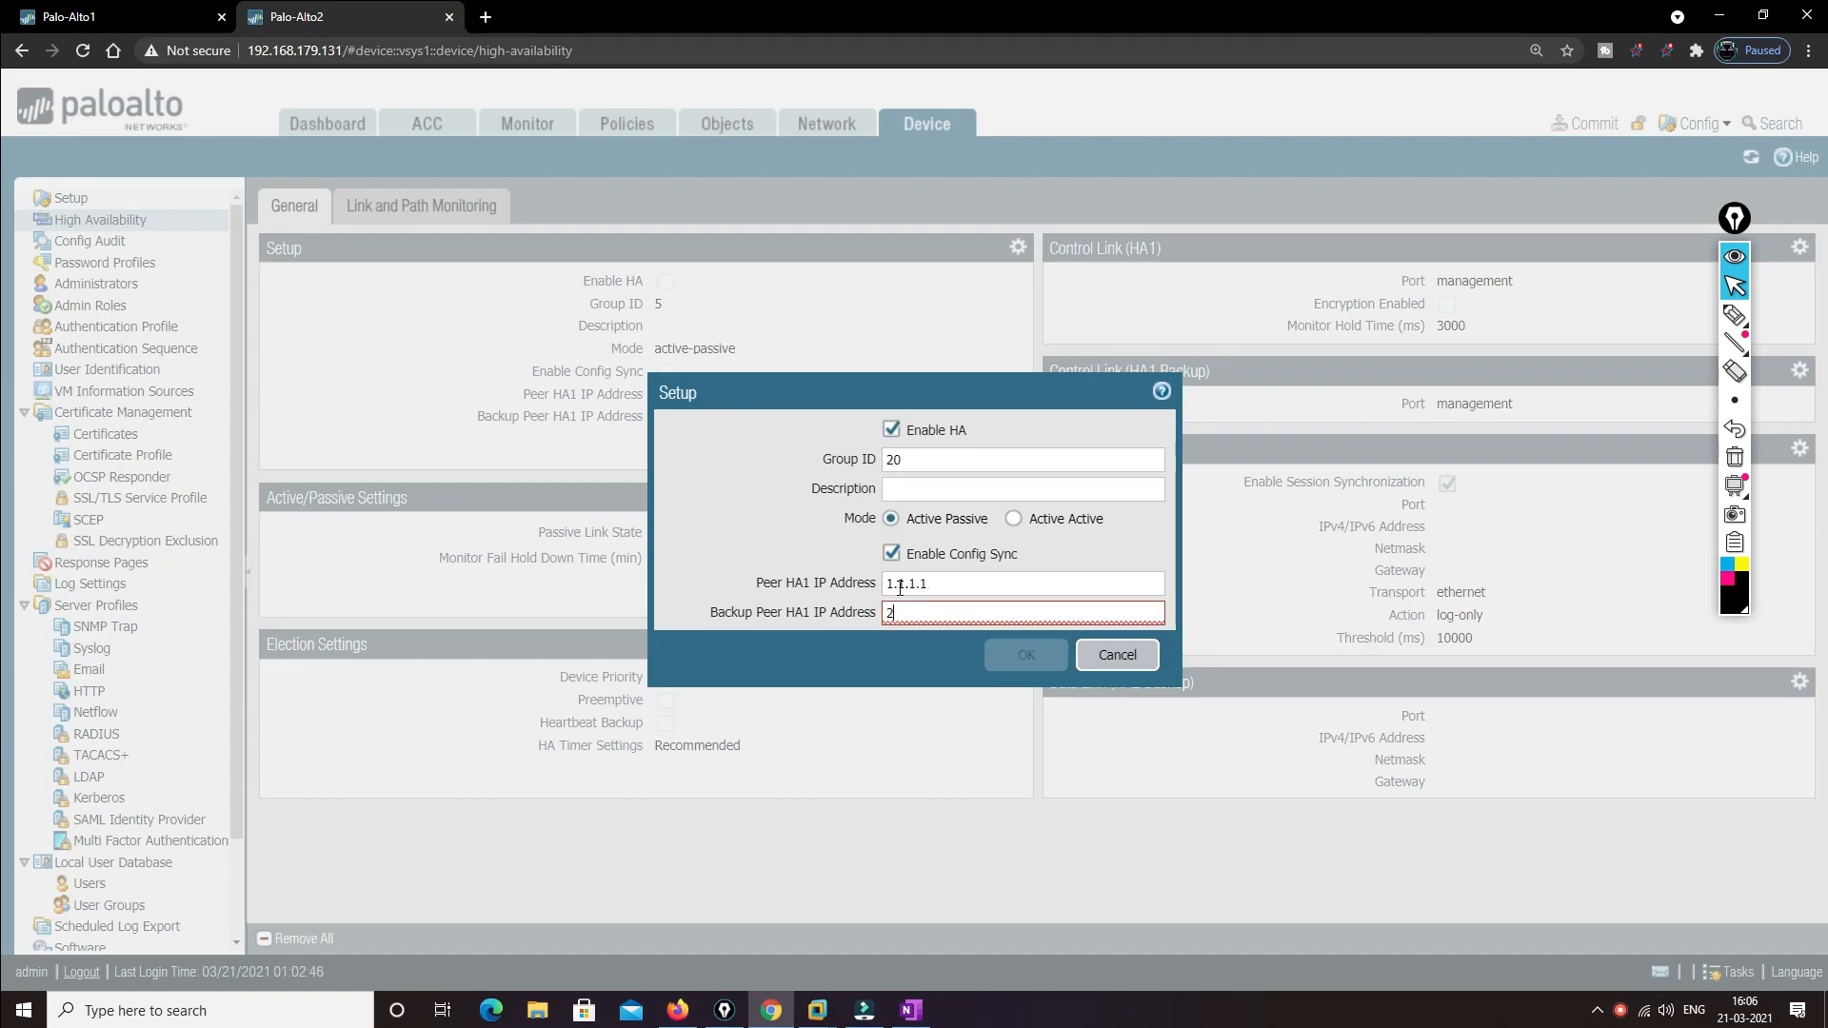
pyautogui.write('.2.2.1')
pyautogui.click(1021, 657)
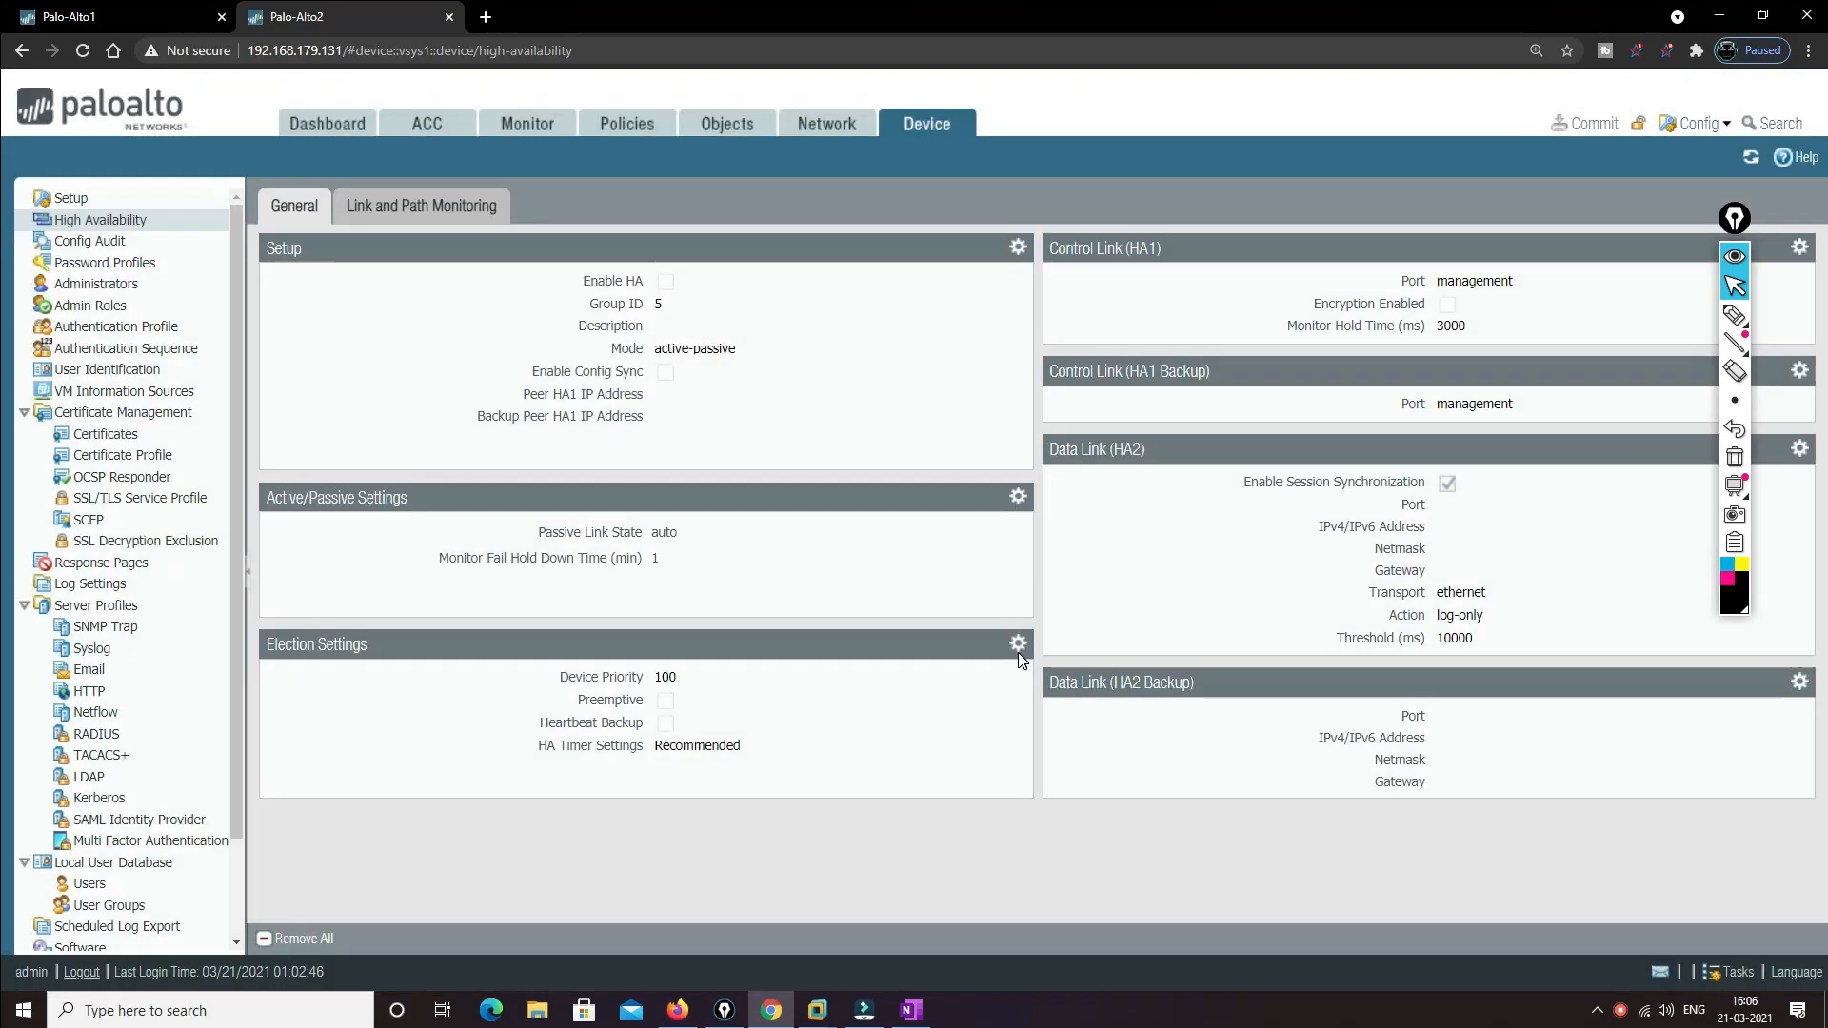
# Review the Active/Passive Settings and the Election Settings of Palo-Alto2
pyautogui.click(1018, 497)
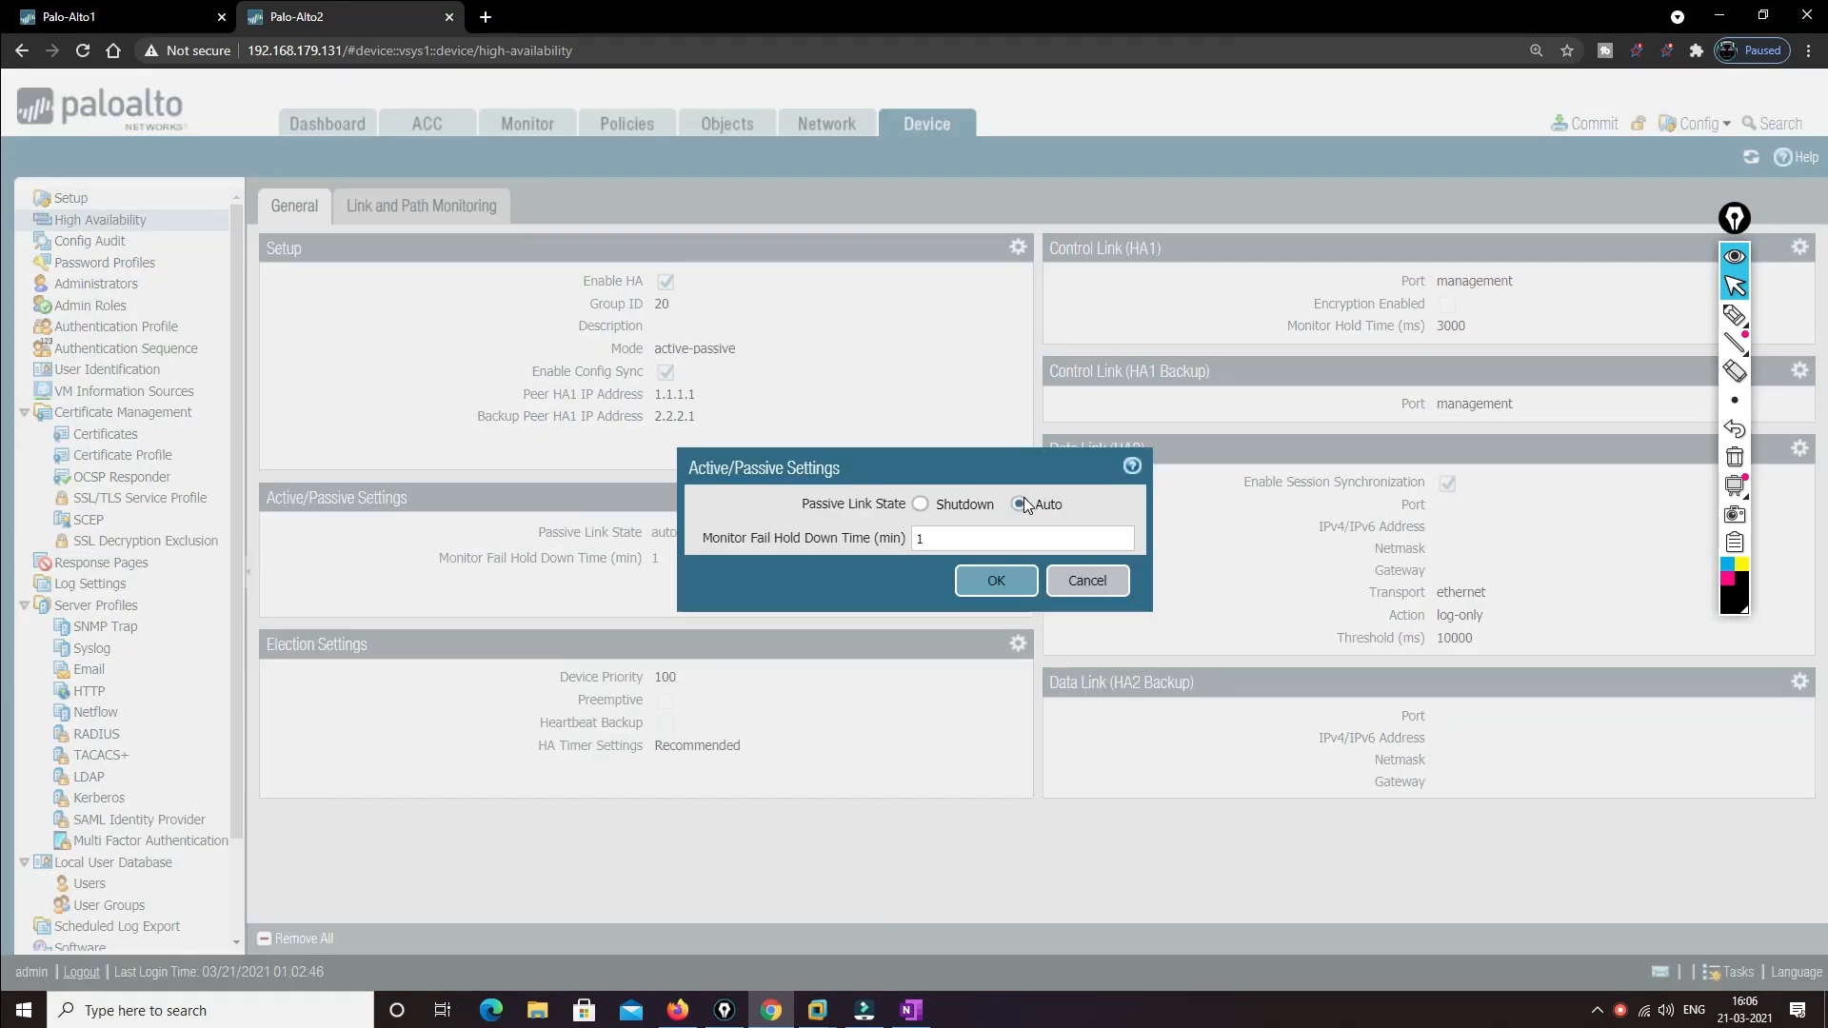
pyautogui.click(1015, 590)
pyautogui.click(1018, 645)
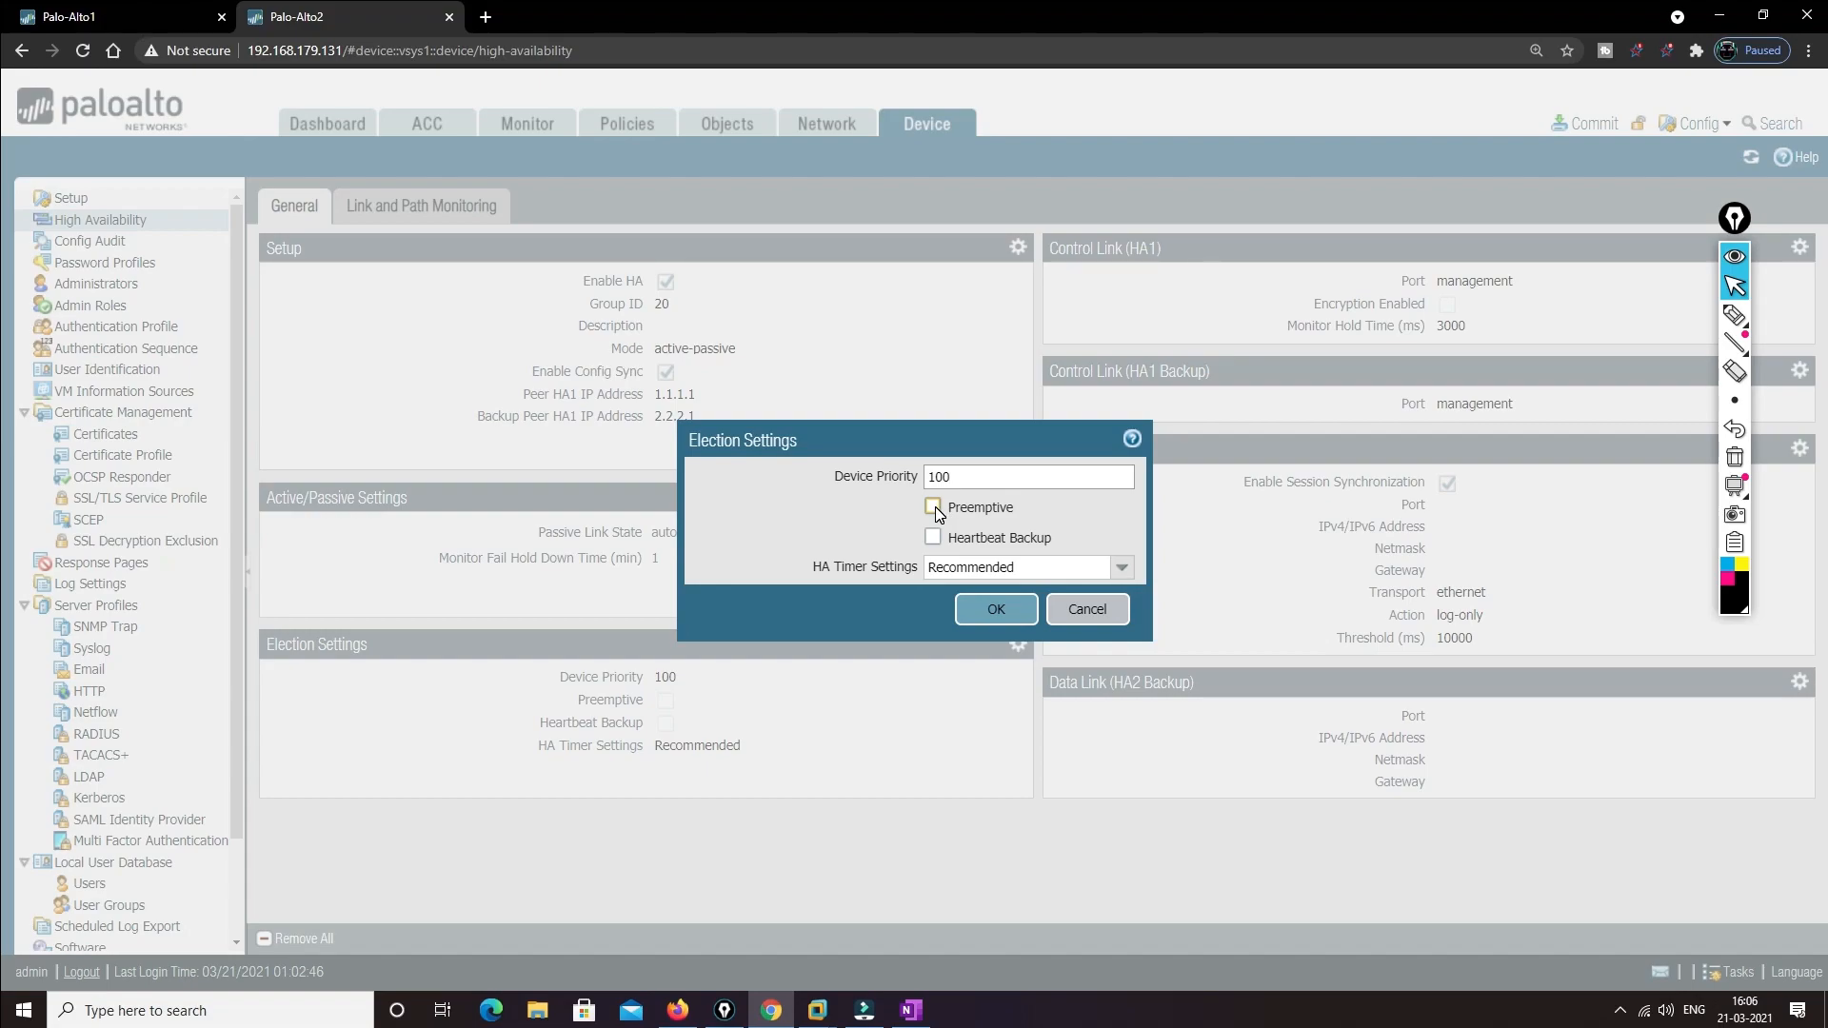
pyautogui.click(996, 609)
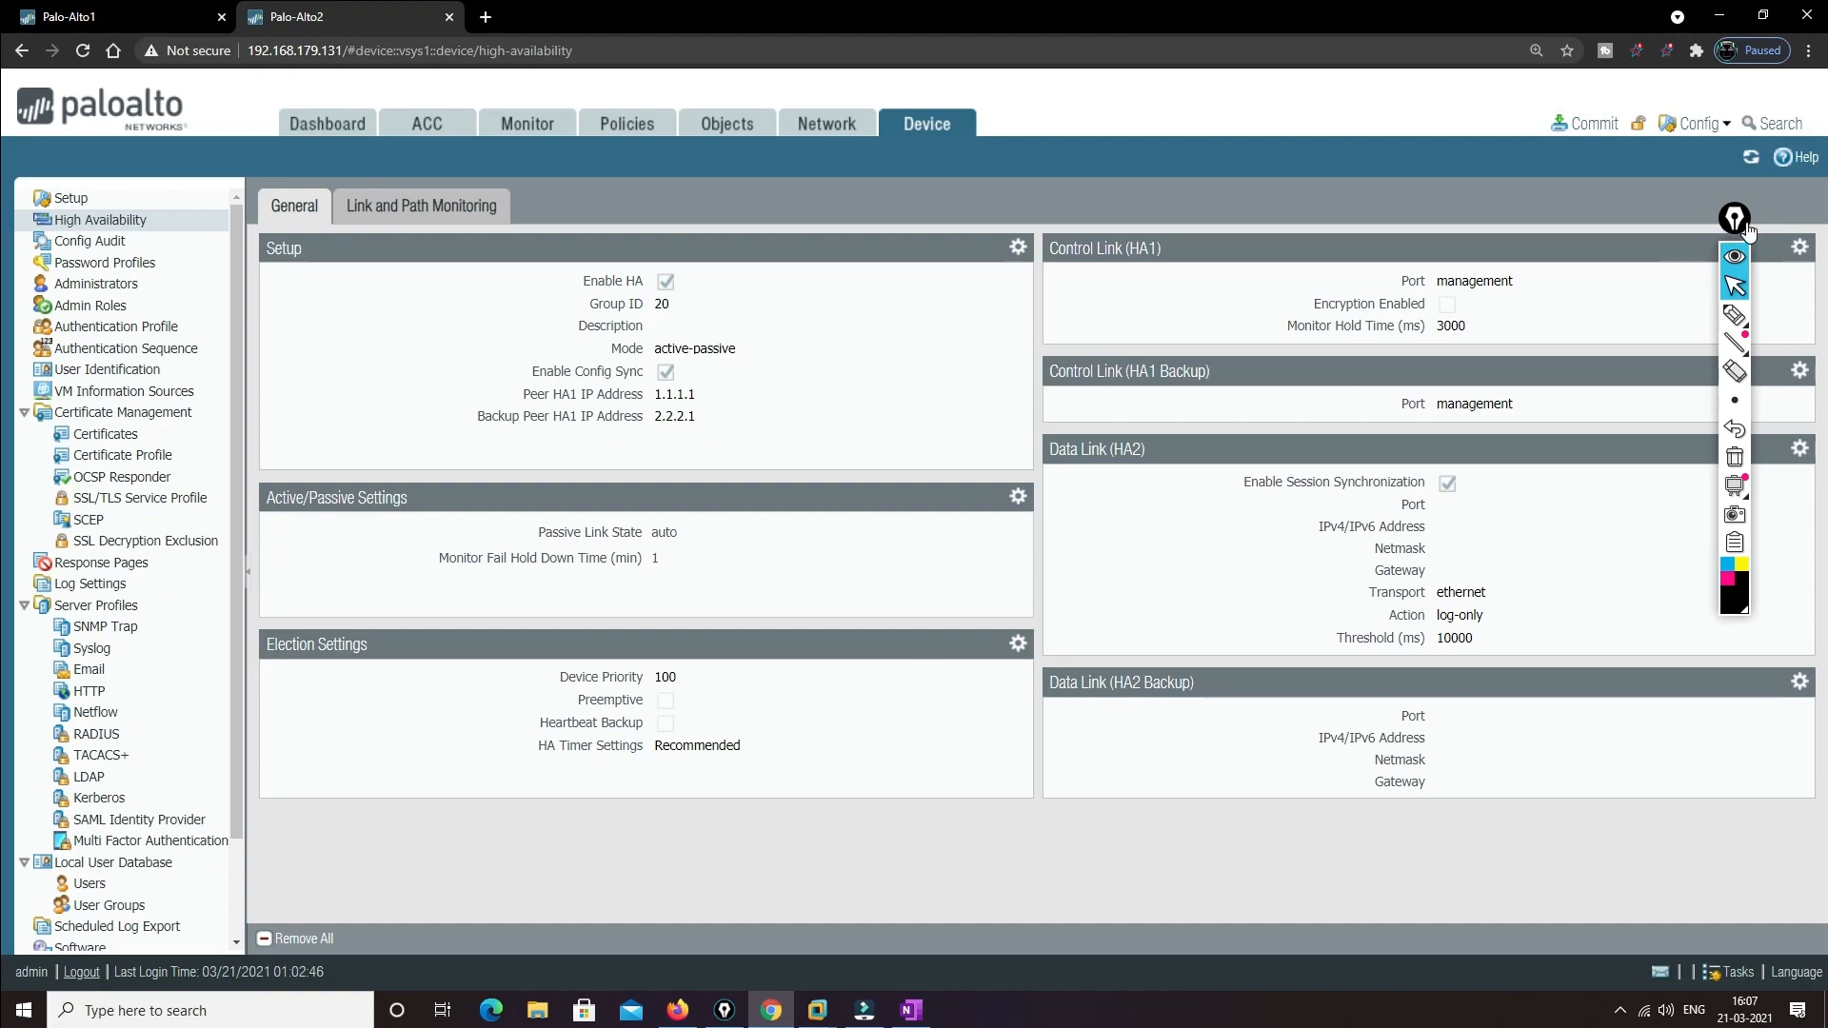
# Configure the HA1 control link of Palo-Alto2 on port ethernet1/3 with IP address 1.1.1.2 and netmask 255.255.255.0
pyautogui.moveTo(1742, 229)
pyautogui.mouseDown()
pyautogui.moveTo(1725, 283)
pyautogui.moveTo(1477, 419)
pyautogui.moveTo(1550, 533)
pyautogui.moveTo(1822, 576)
pyautogui.moveTo(1817, 555)
pyautogui.mouseUp()
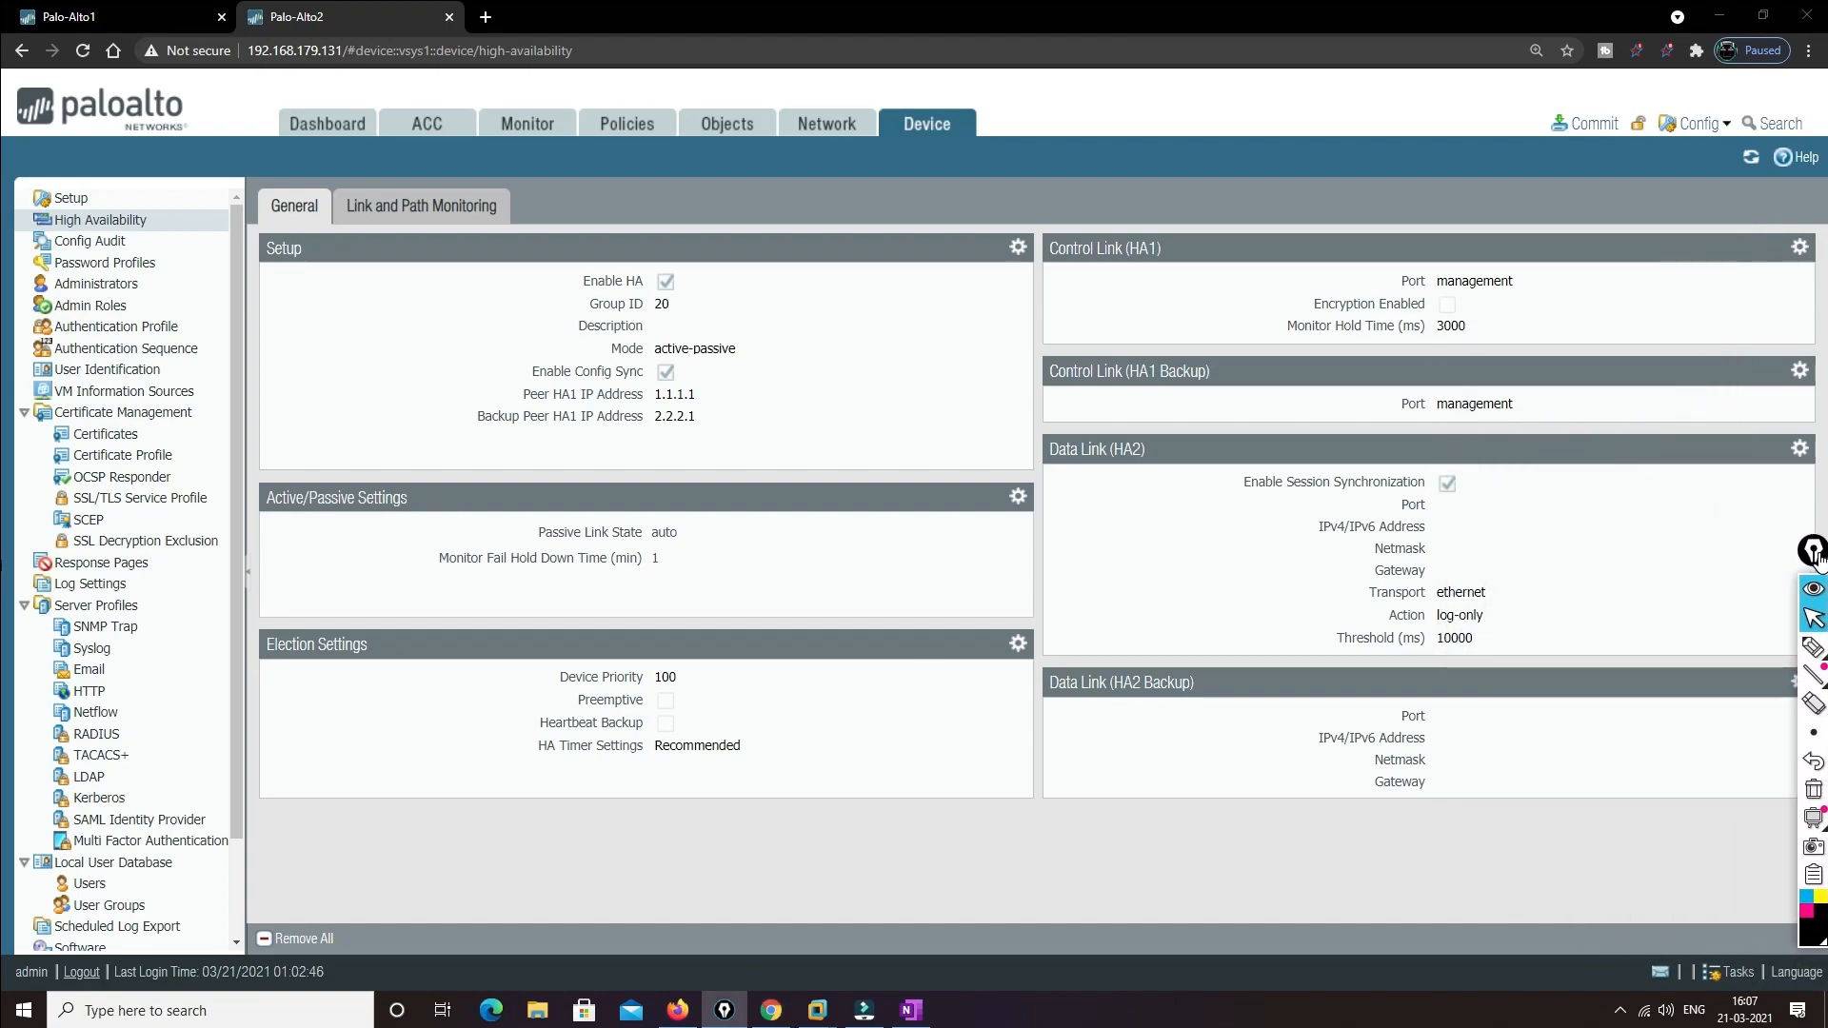
pyautogui.click(1800, 247)
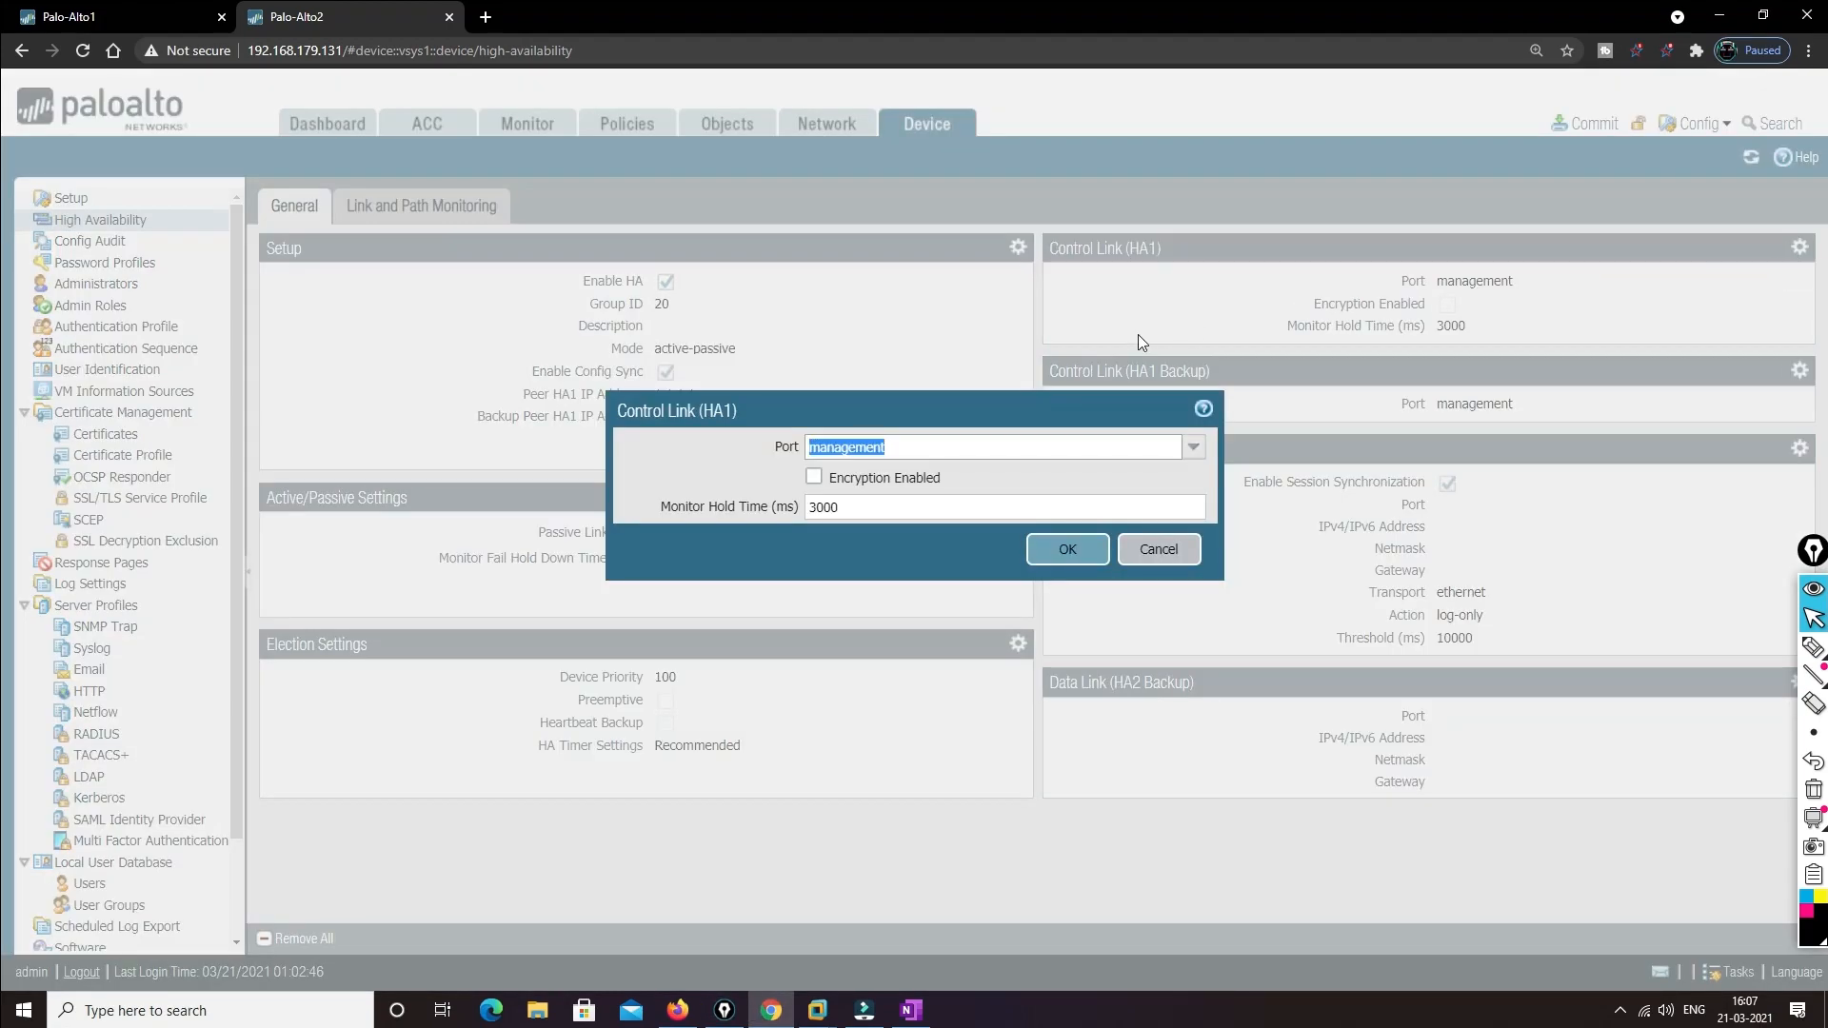
pyautogui.click(1191, 451)
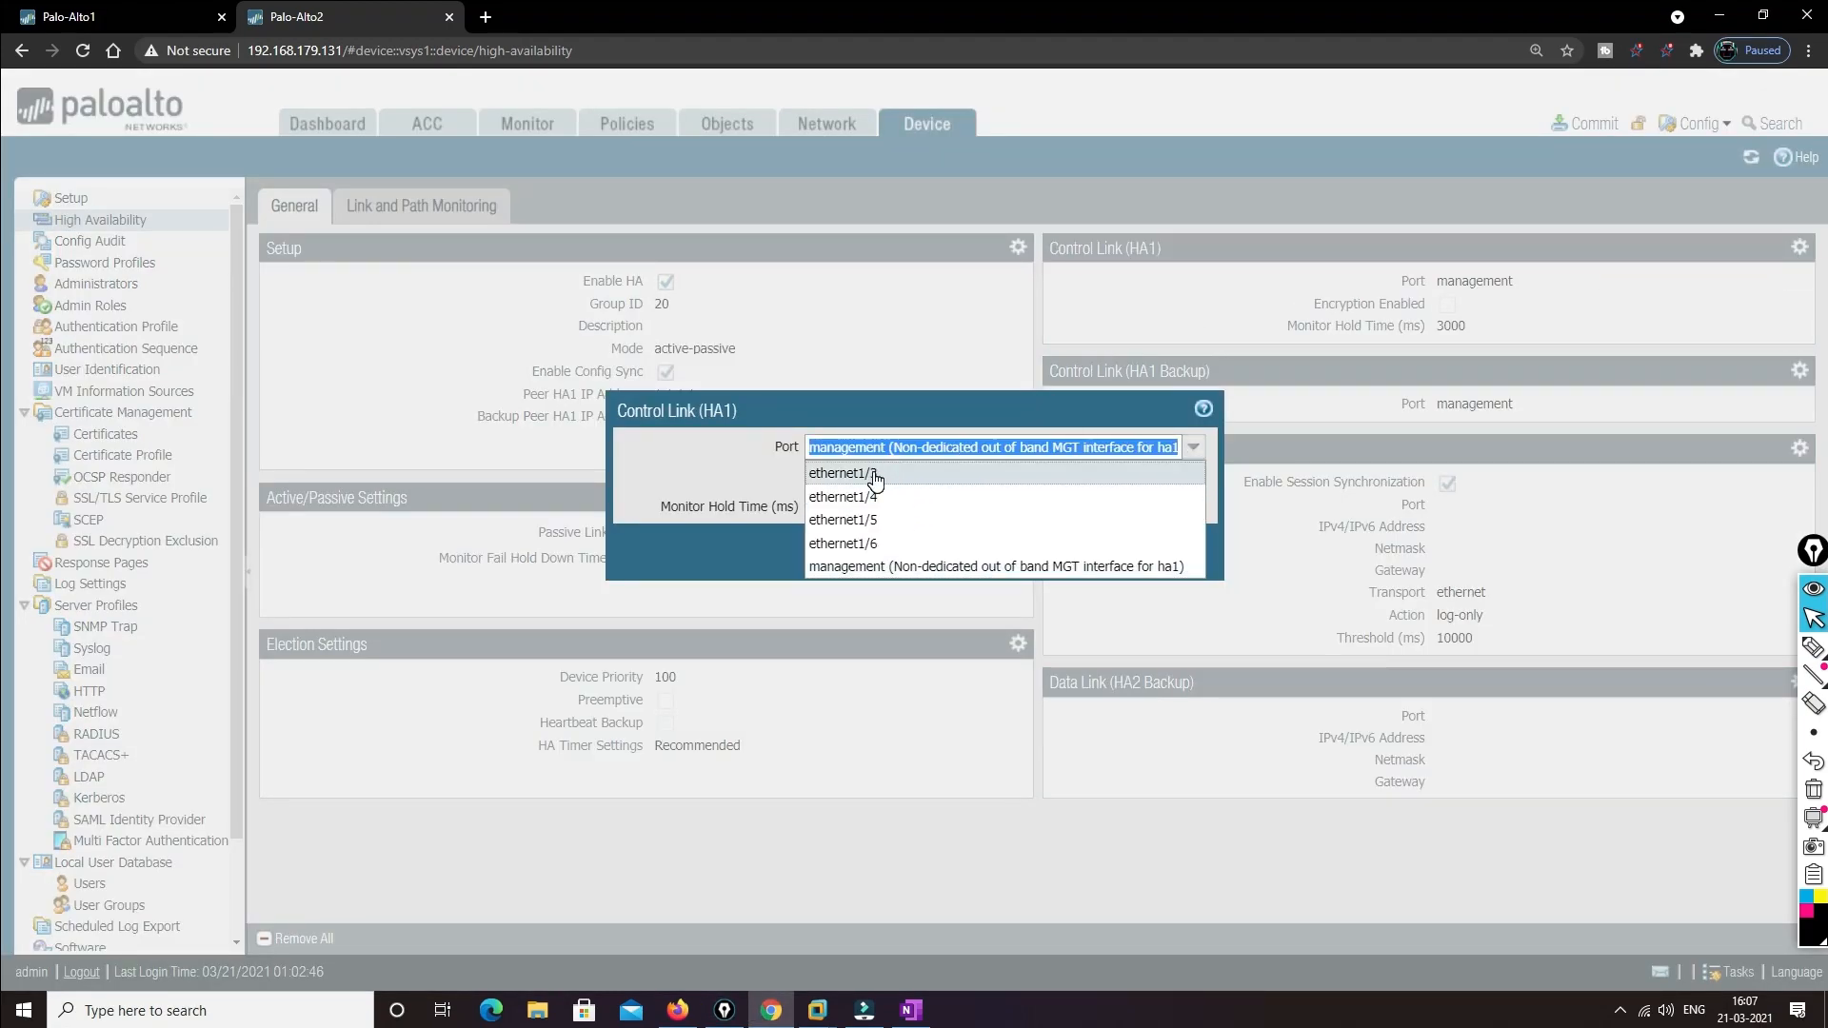
pyautogui.click(875, 481)
pyautogui.click(831, 483)
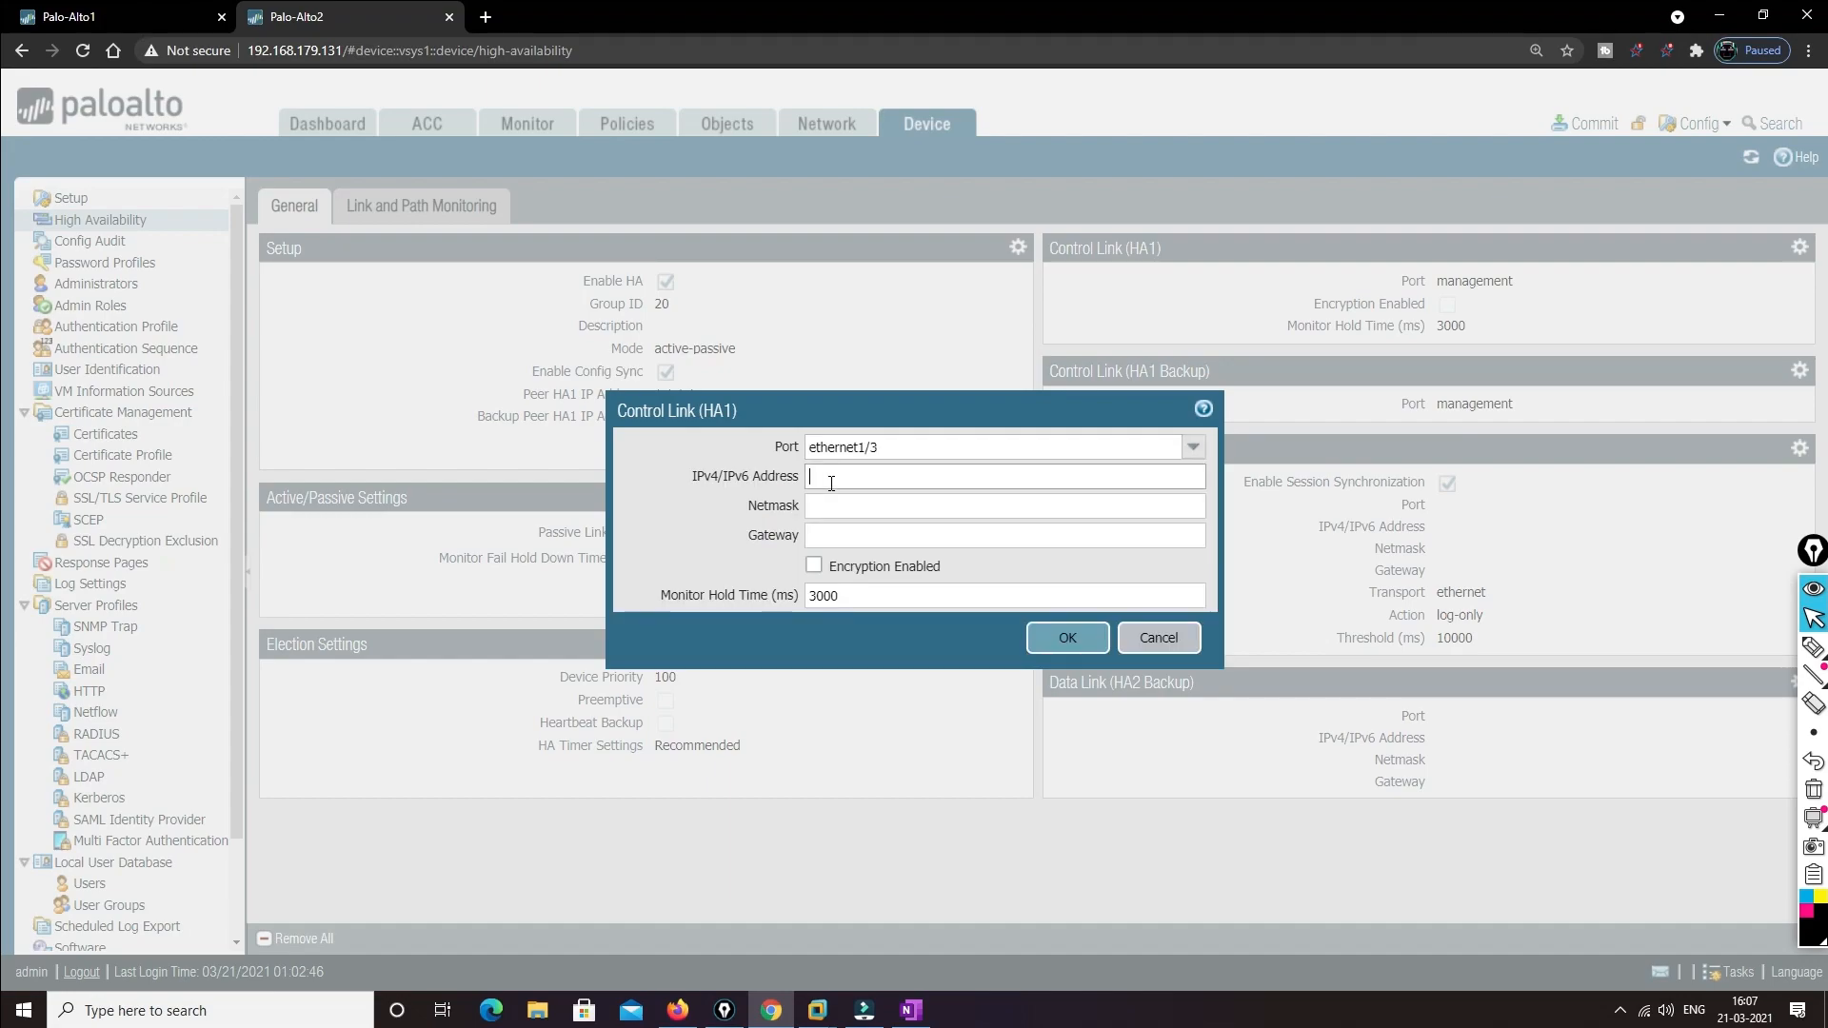
pyautogui.write('1.1.1.2')
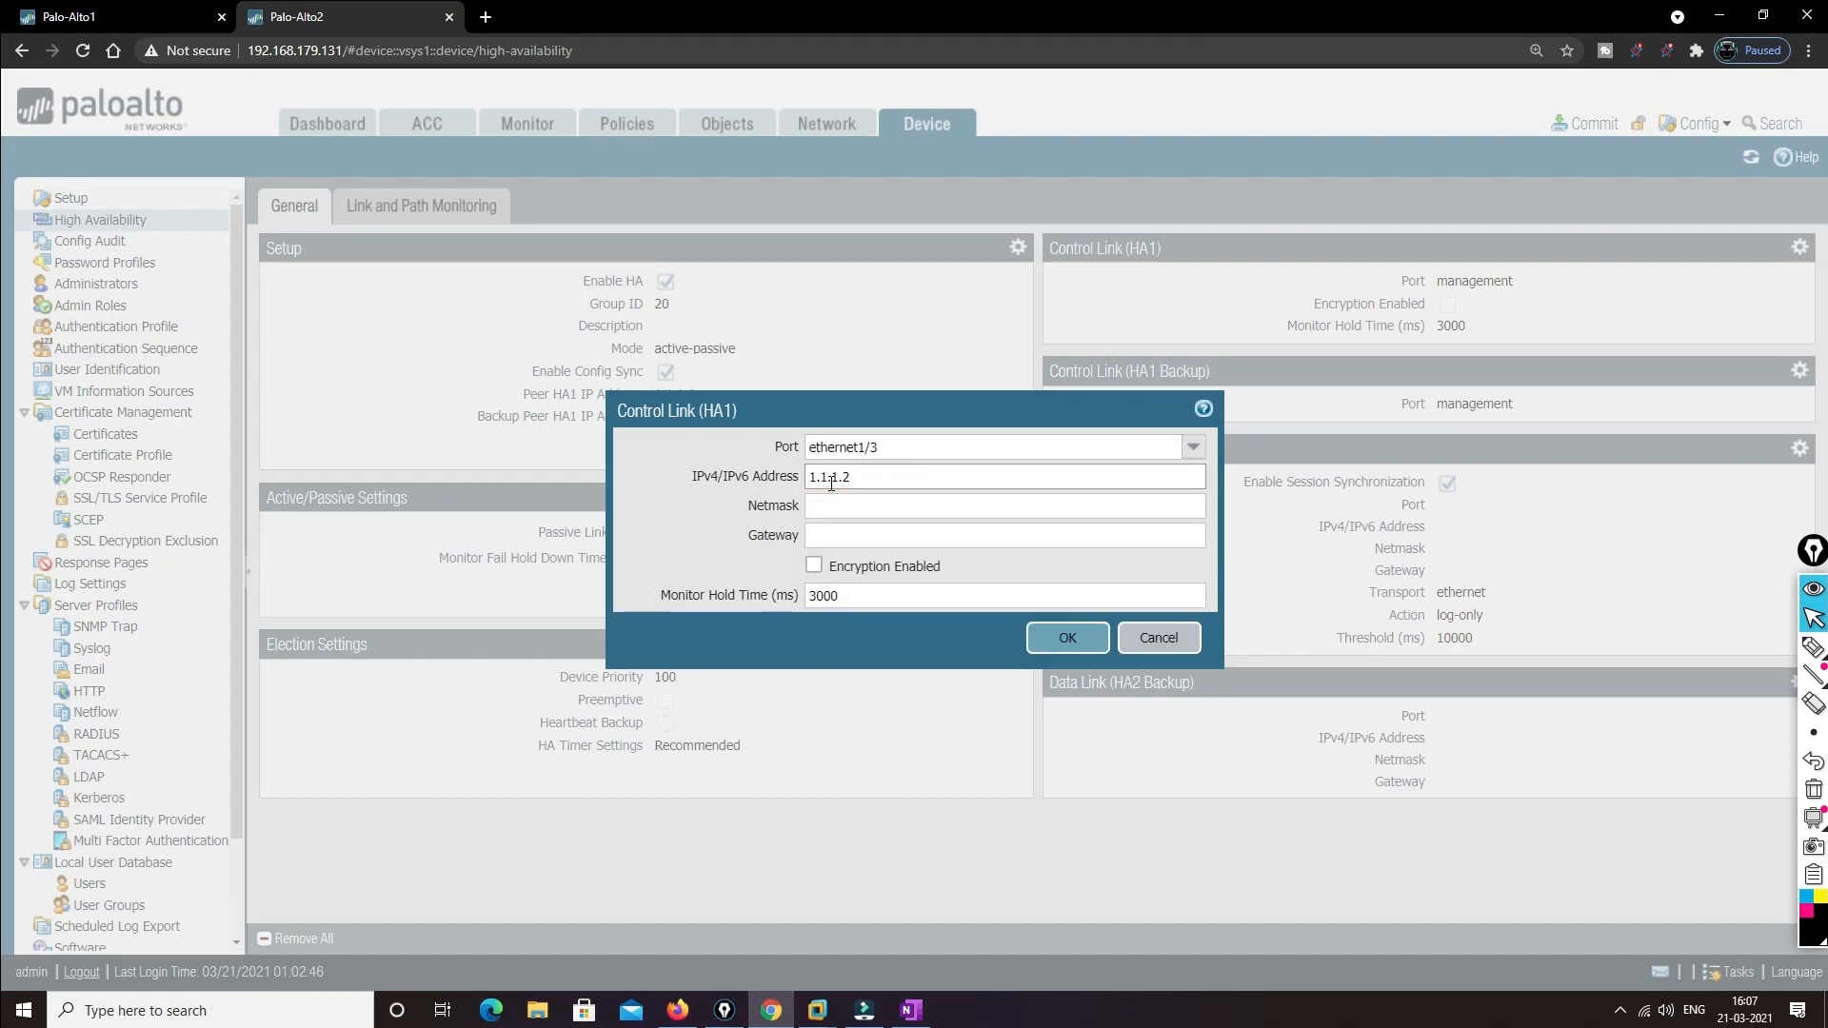
pyautogui.press('Tab')
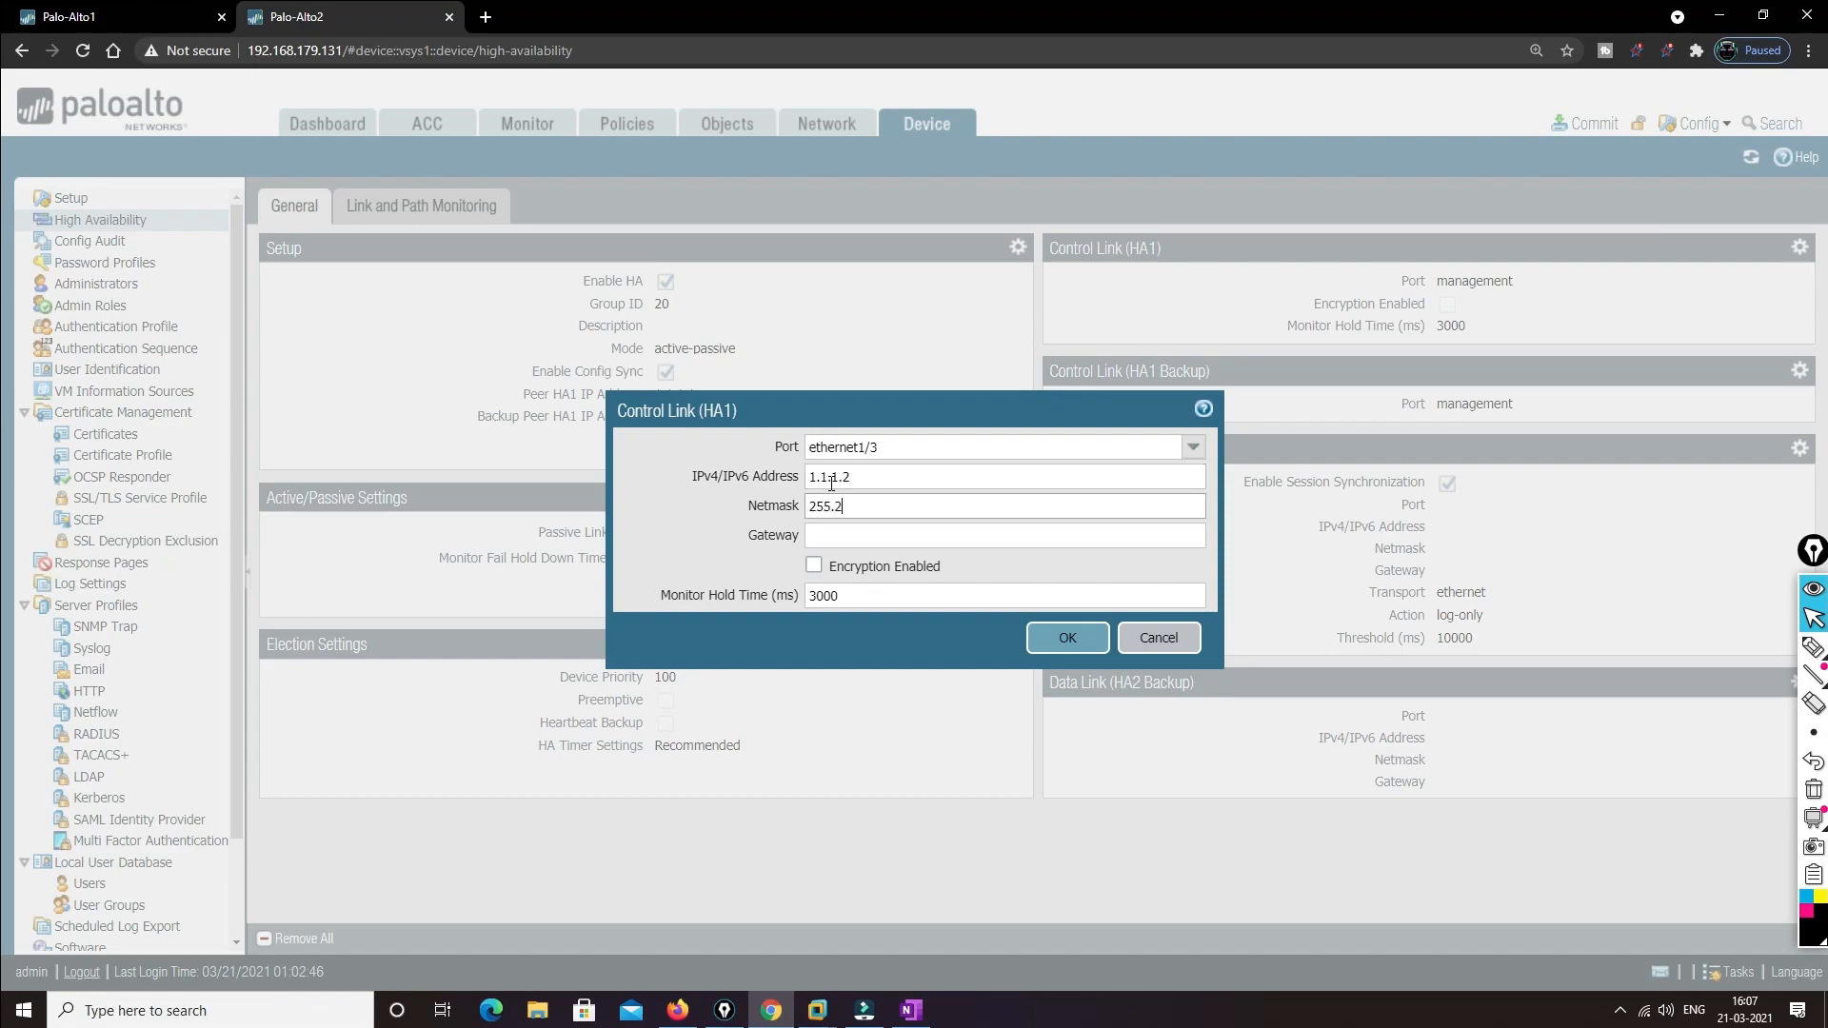
pyautogui.press('Tab')
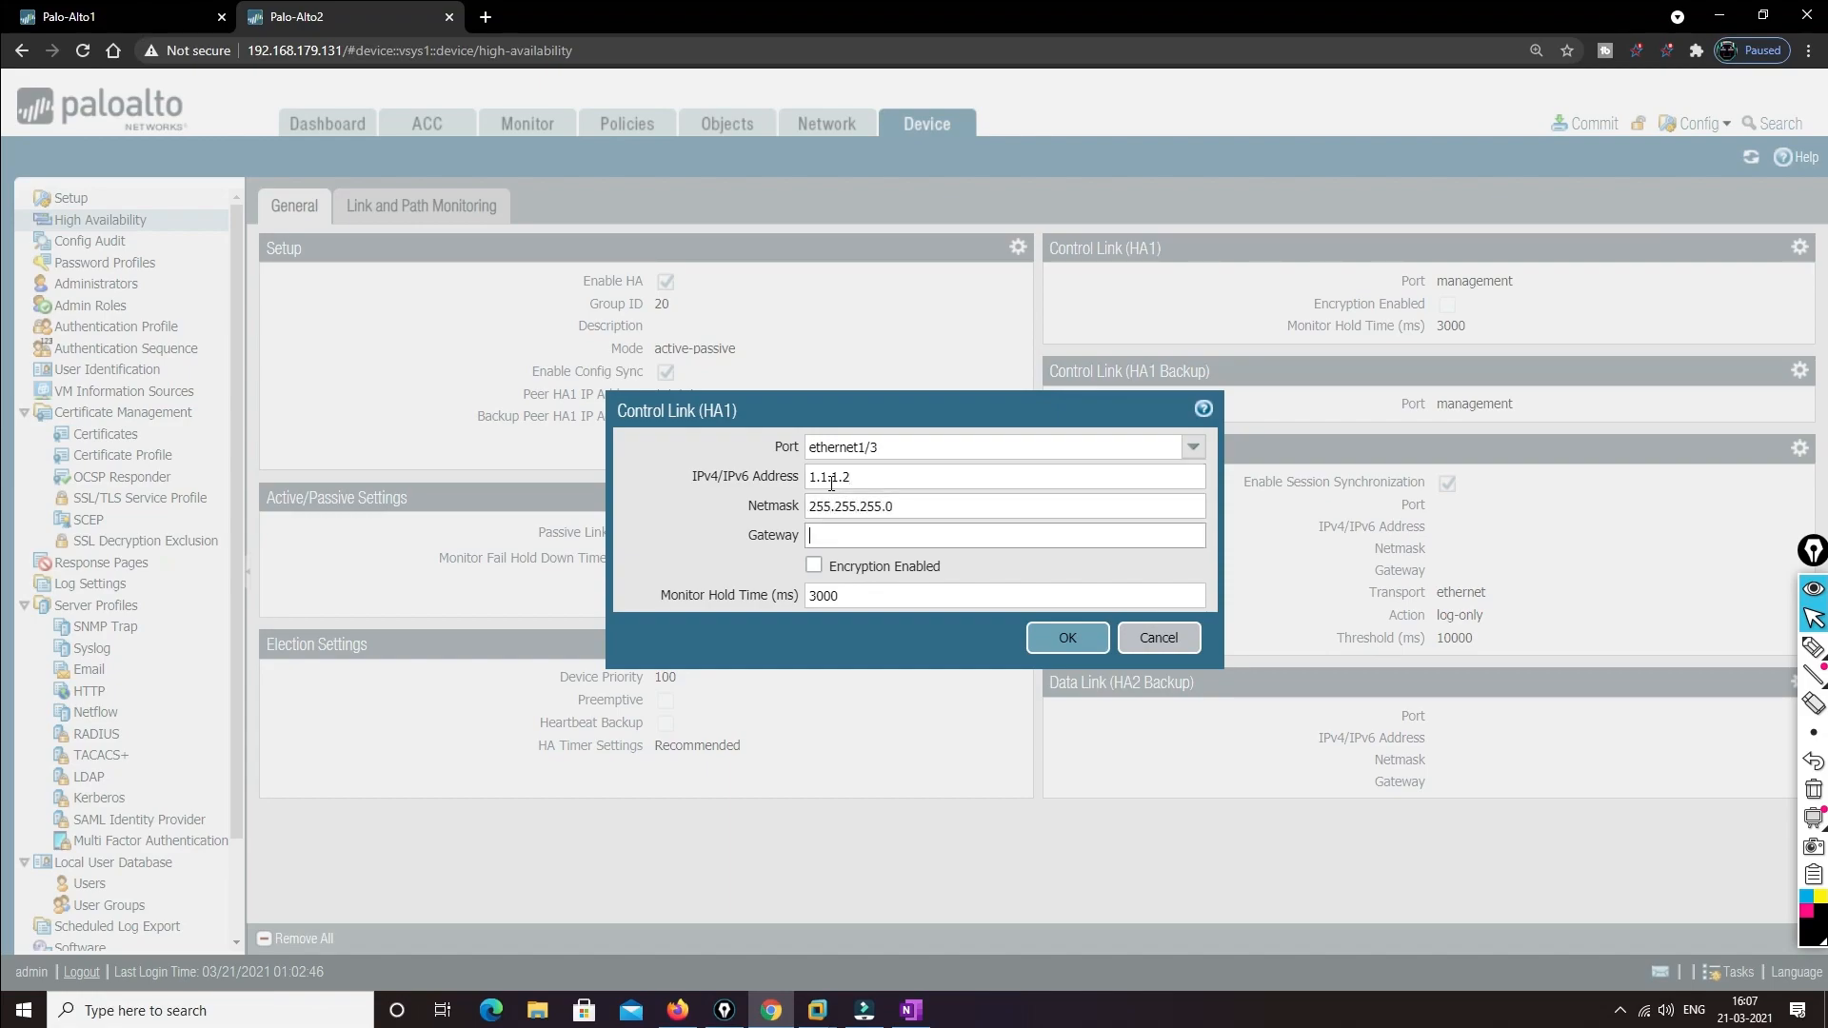
pyautogui.press('Tab')
pyautogui.click(1062, 639)
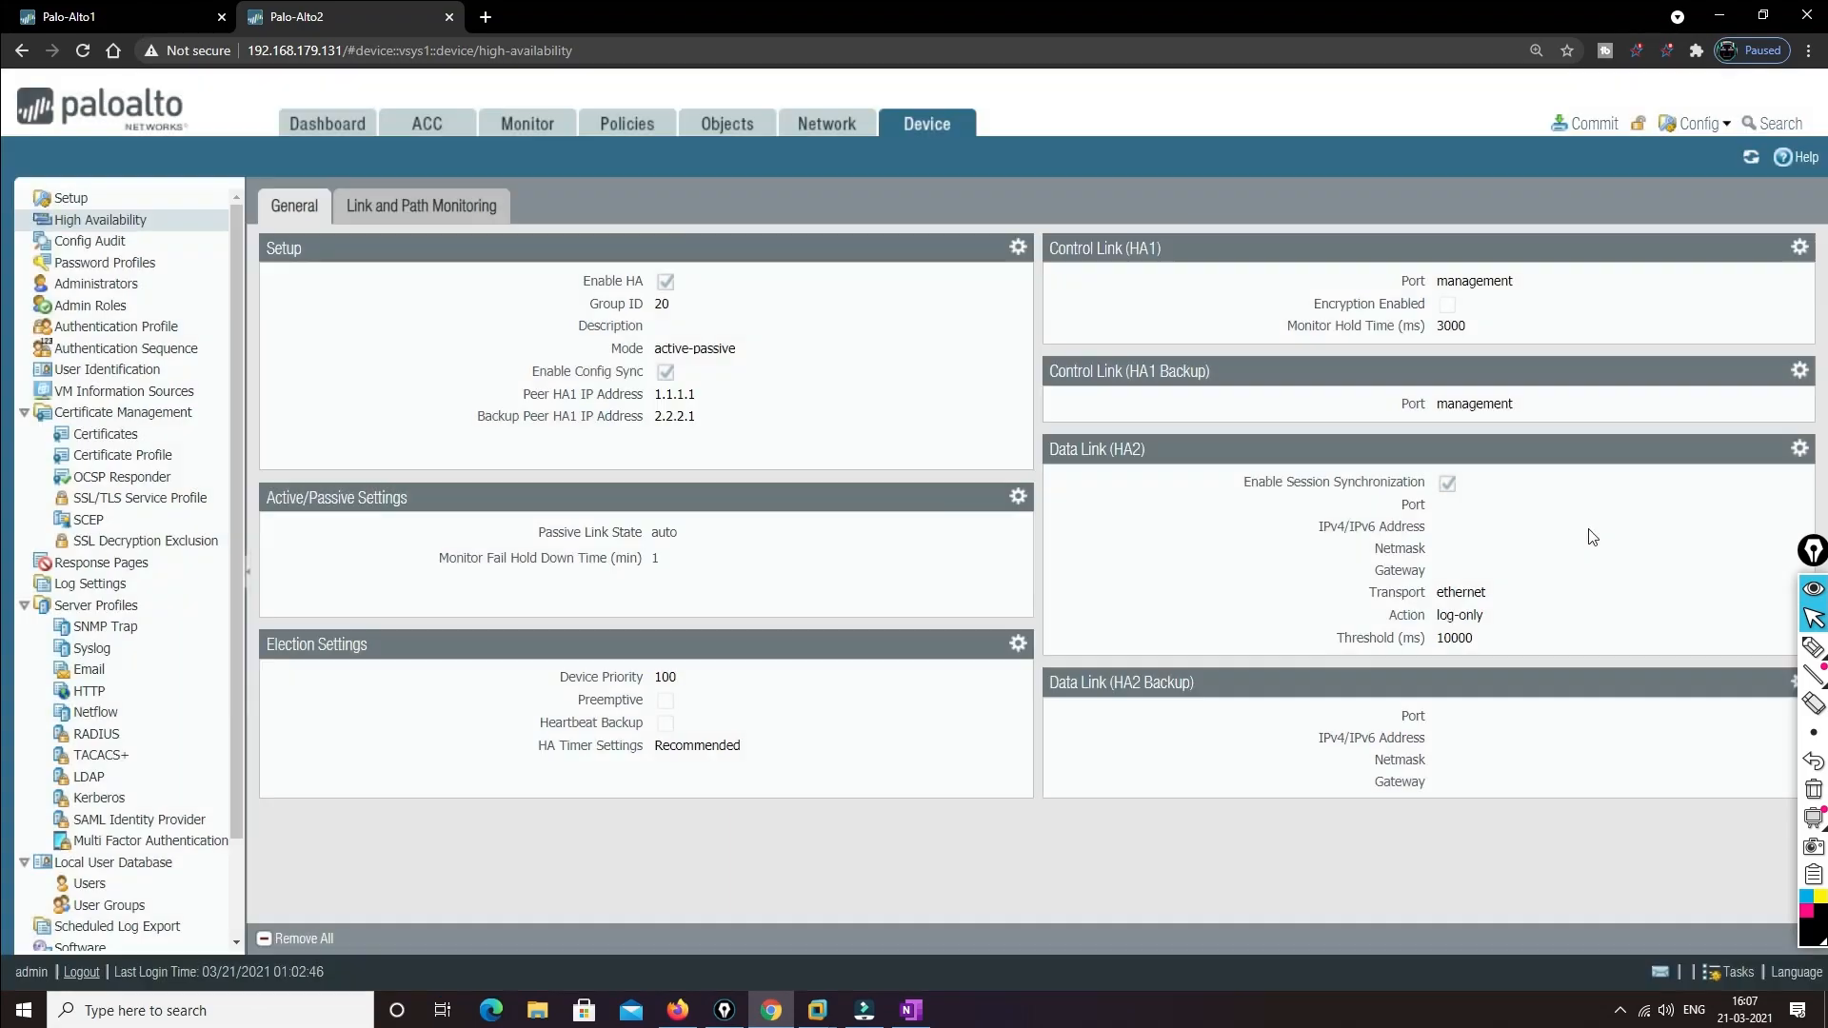
# Configure the HA1 backup control link of Palo-Alto2 on port ethernet1/4 with IP address 2.2.2.2 and netmask 255.255.255.0
pyautogui.click(1799, 436)
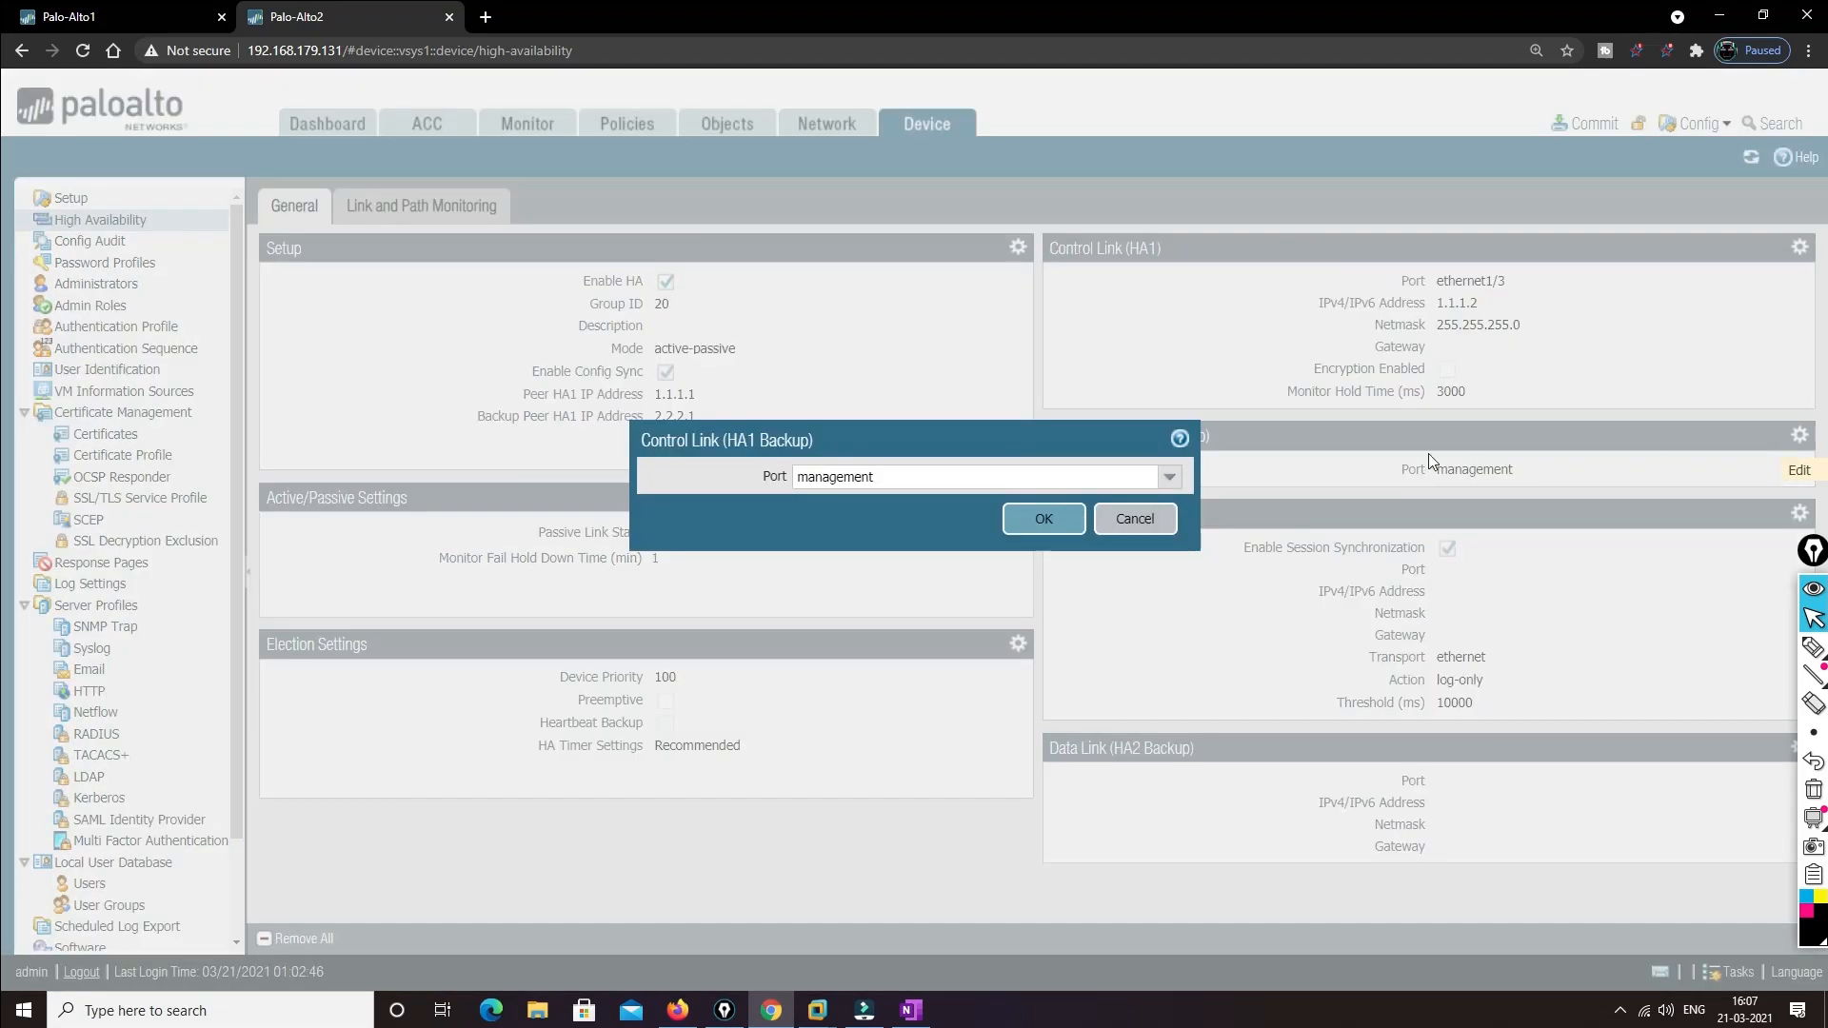
pyautogui.click(848, 476)
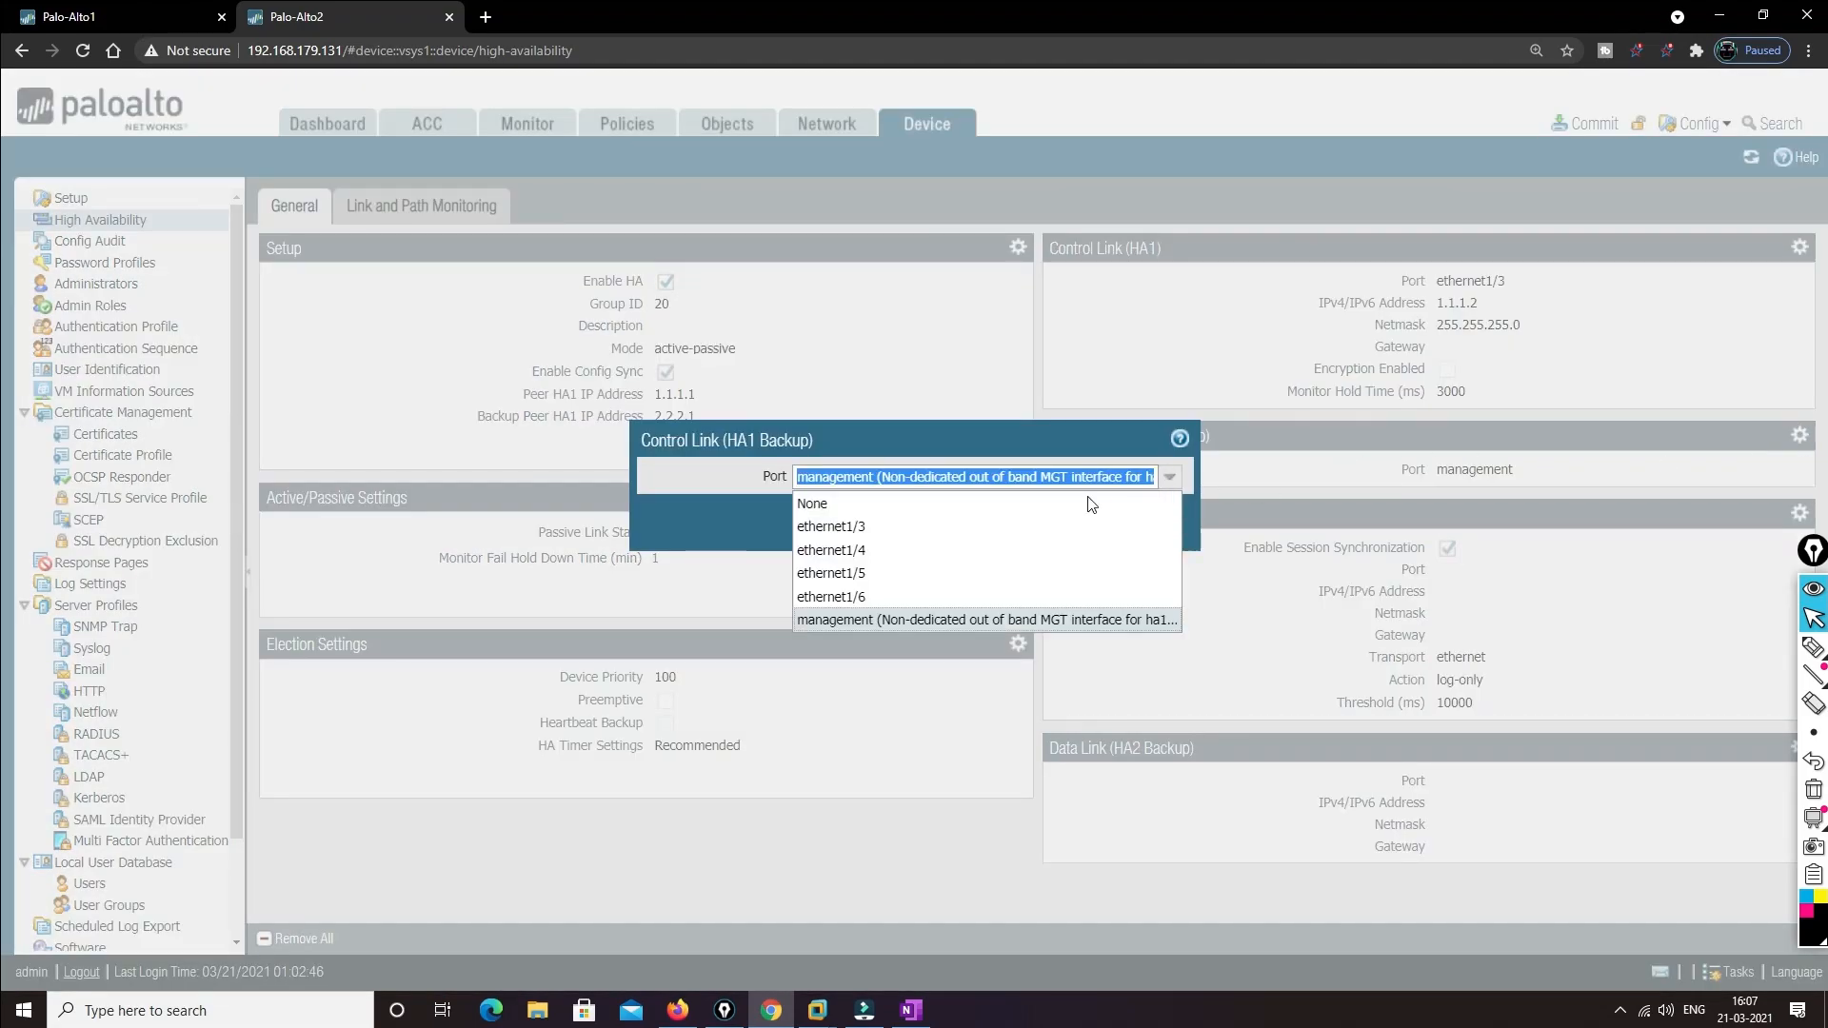
pyautogui.click(843, 550)
pyautogui.click(826, 506)
pyautogui.write('2.2.2.2')
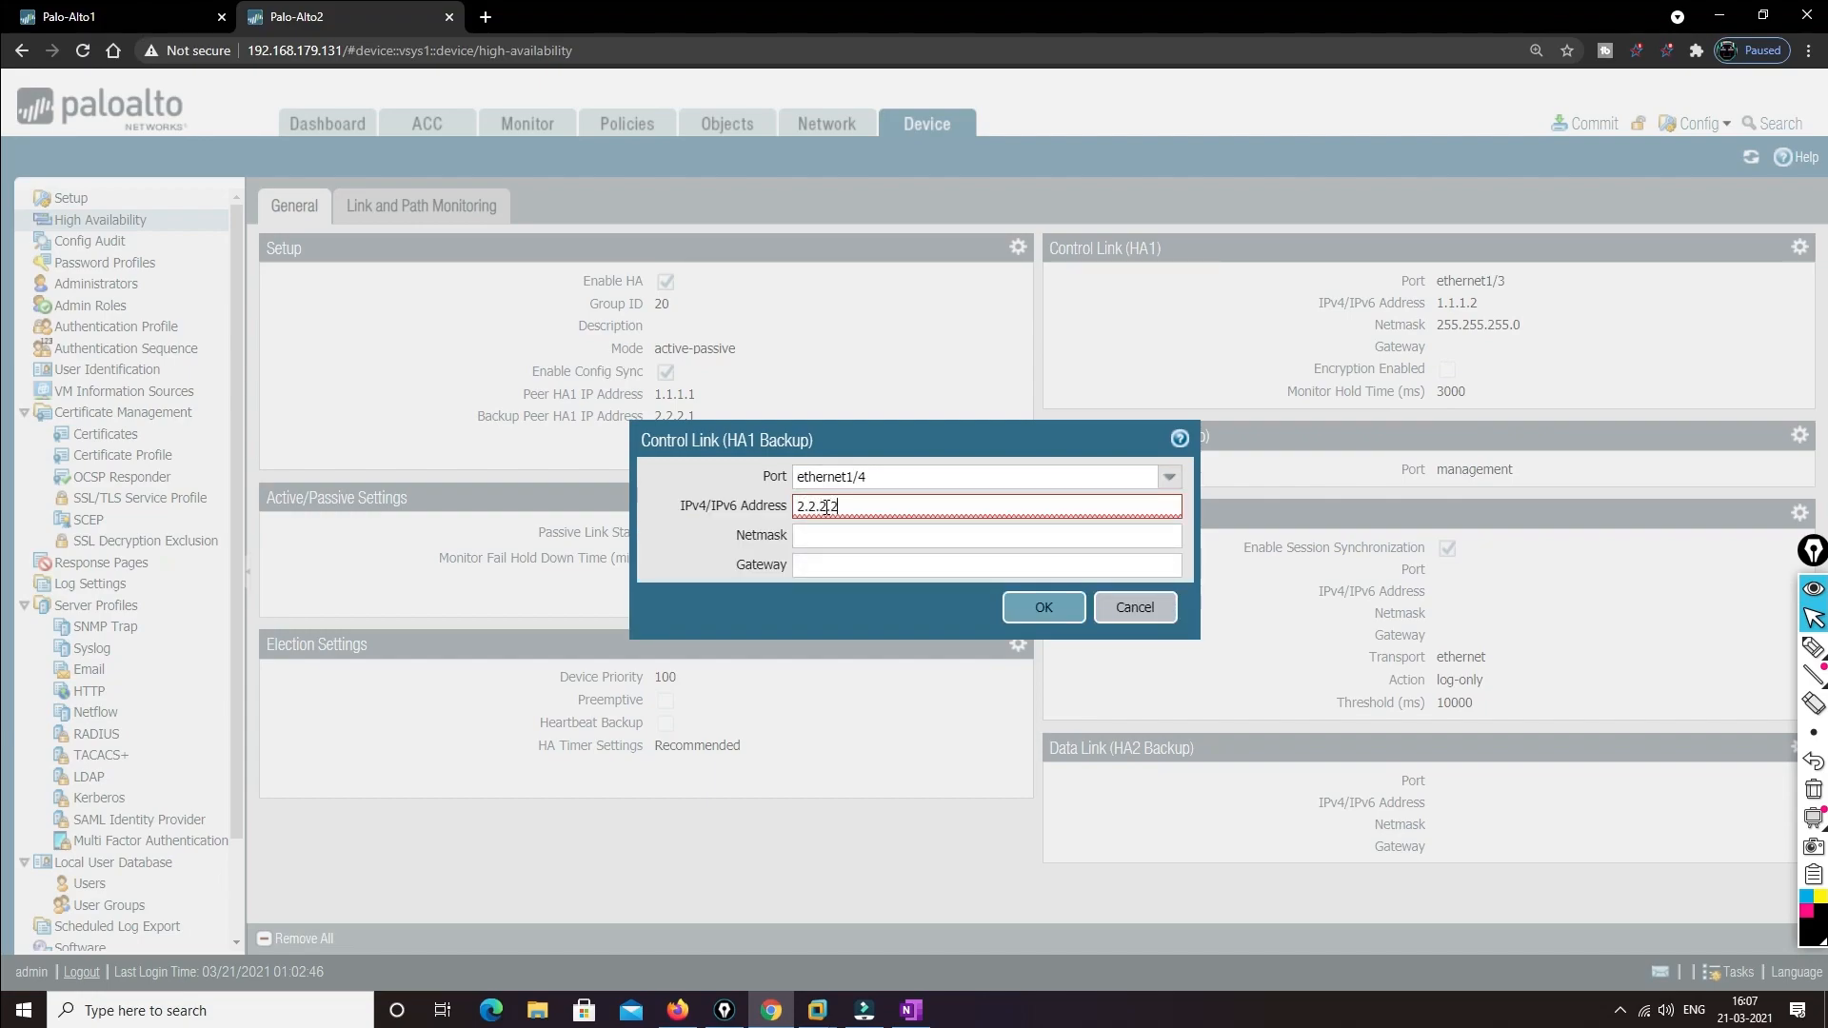
pyautogui.press('Tab')
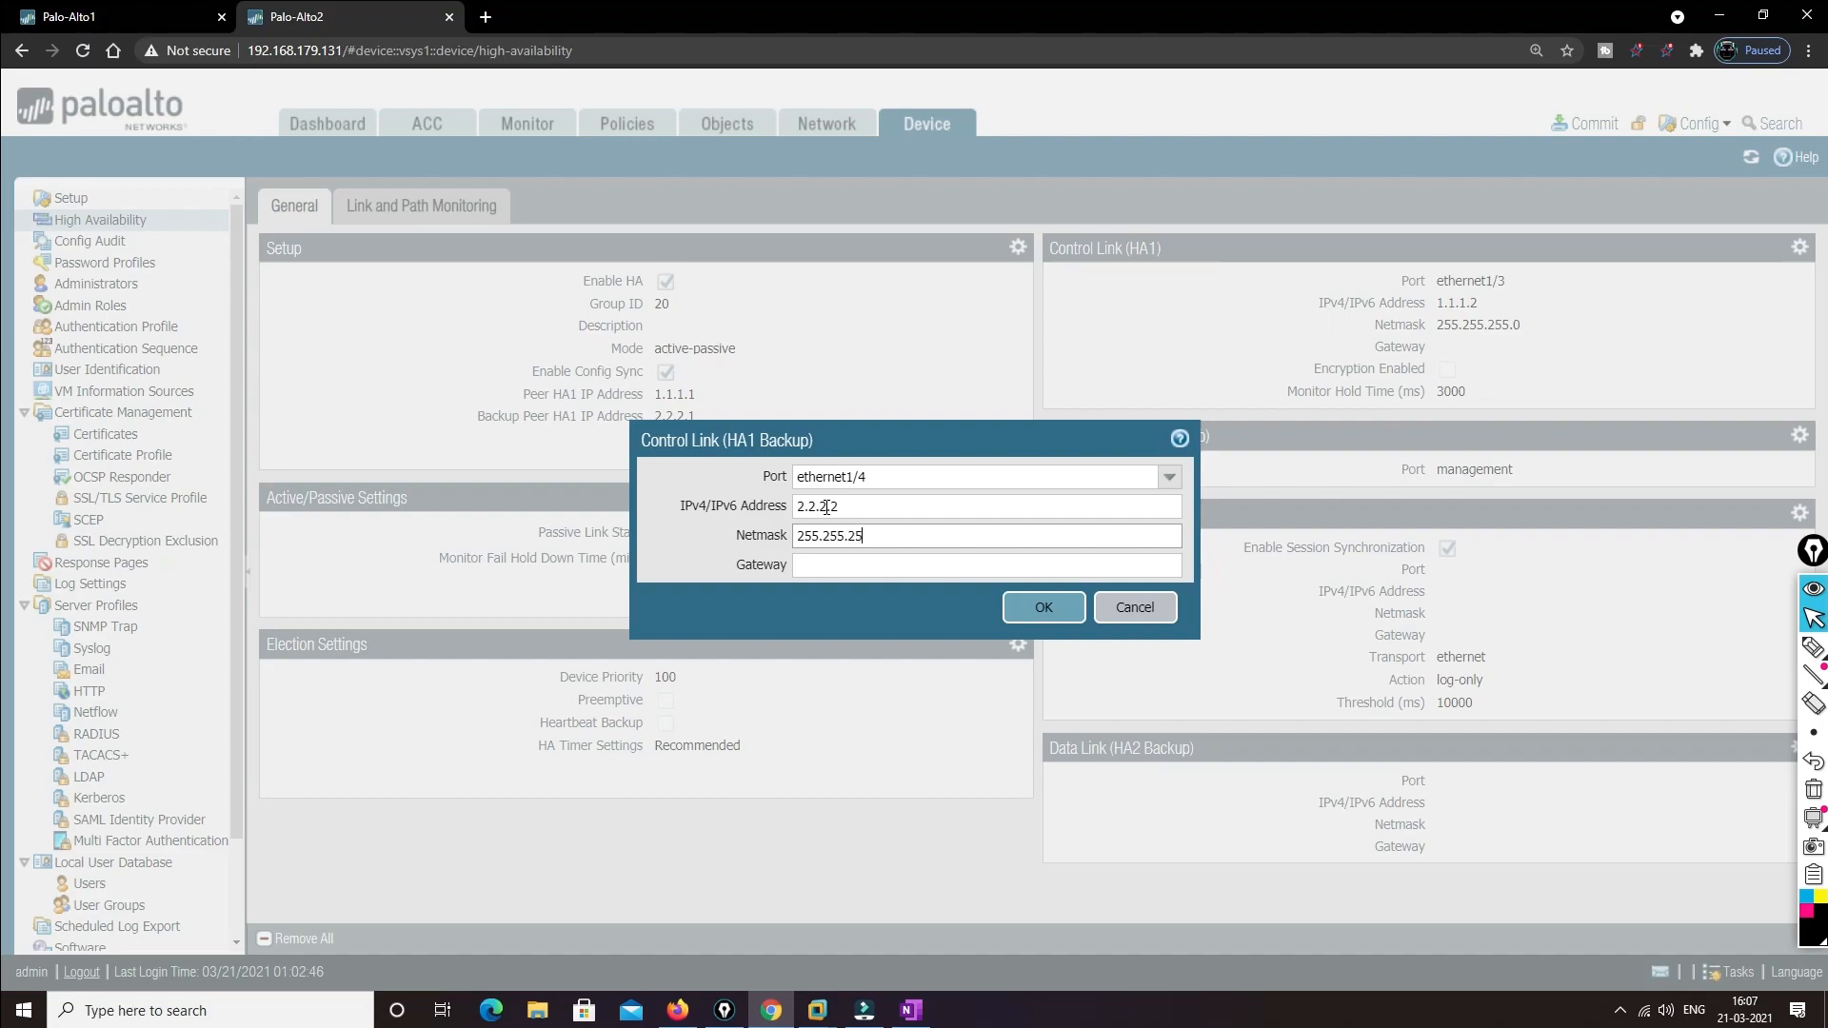
pyautogui.click(1044, 611)
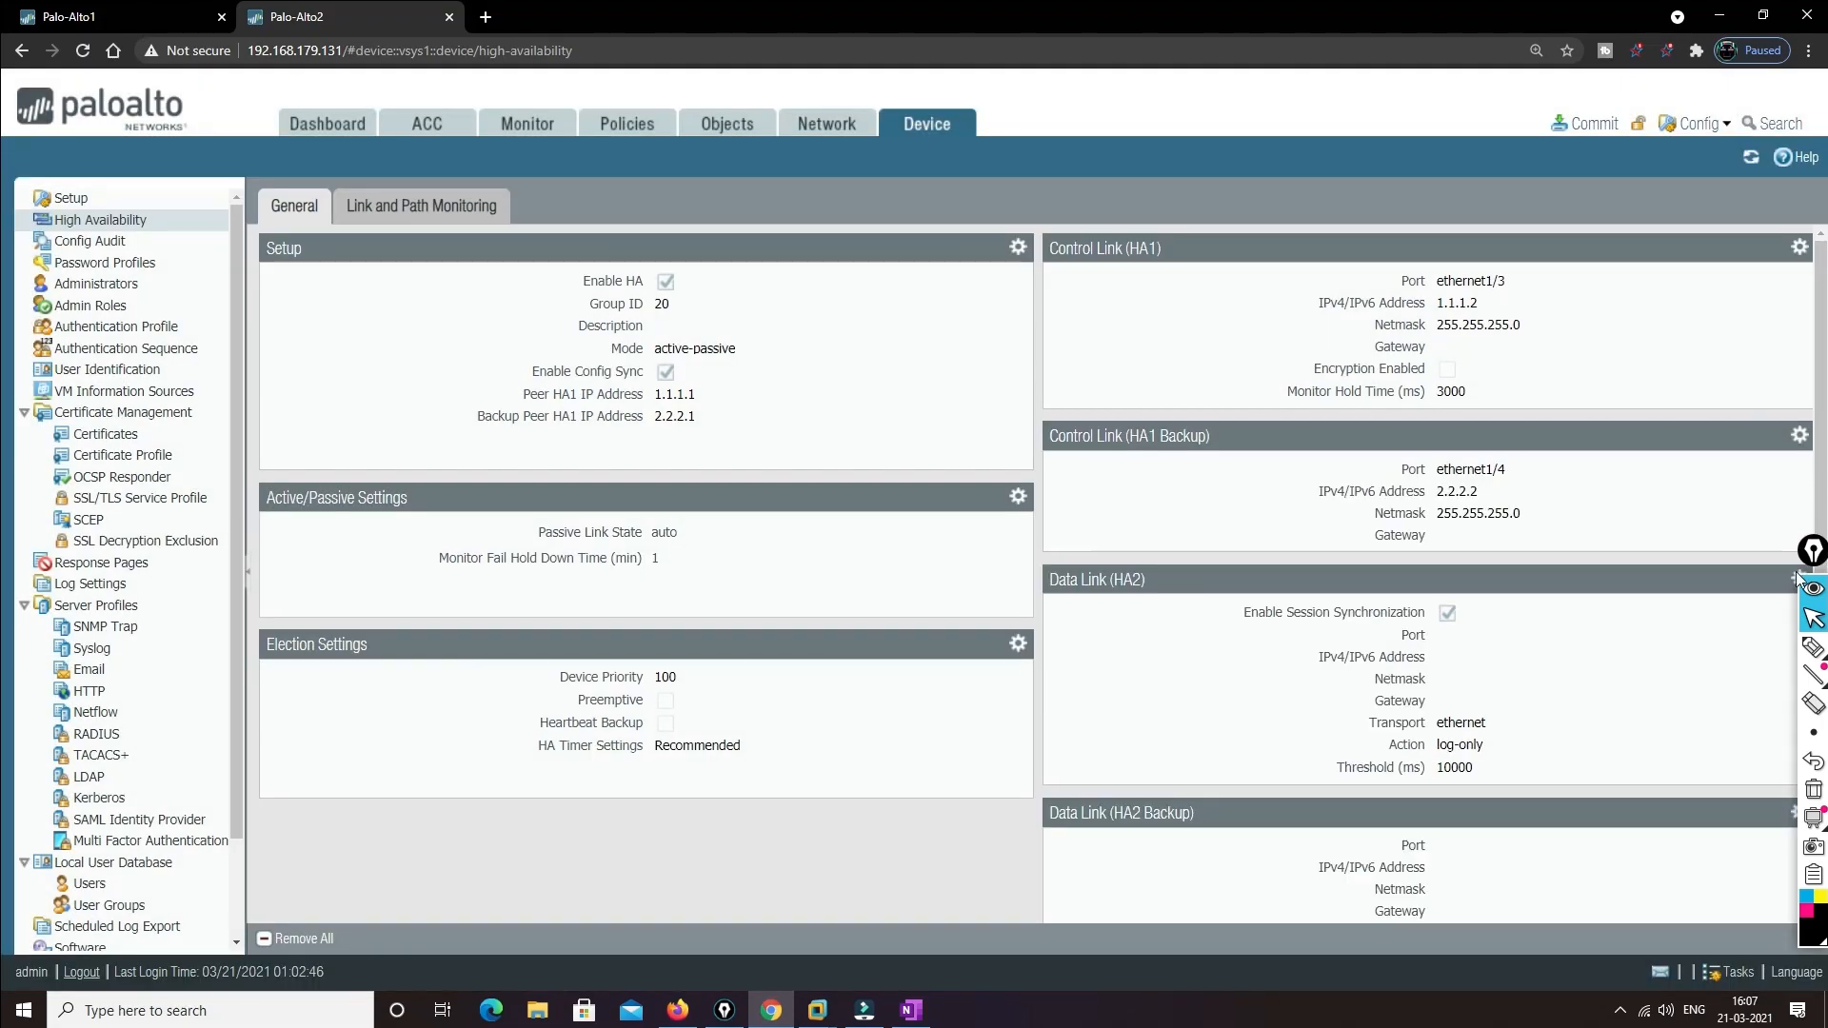
# Assign port ethernet1/4 to the HA2 data link of Palo-Alto2 and accept the settings
pyautogui.moveTo(1798, 578); pyautogui.dragTo(1680, 229)
pyautogui.click(1800, 579)
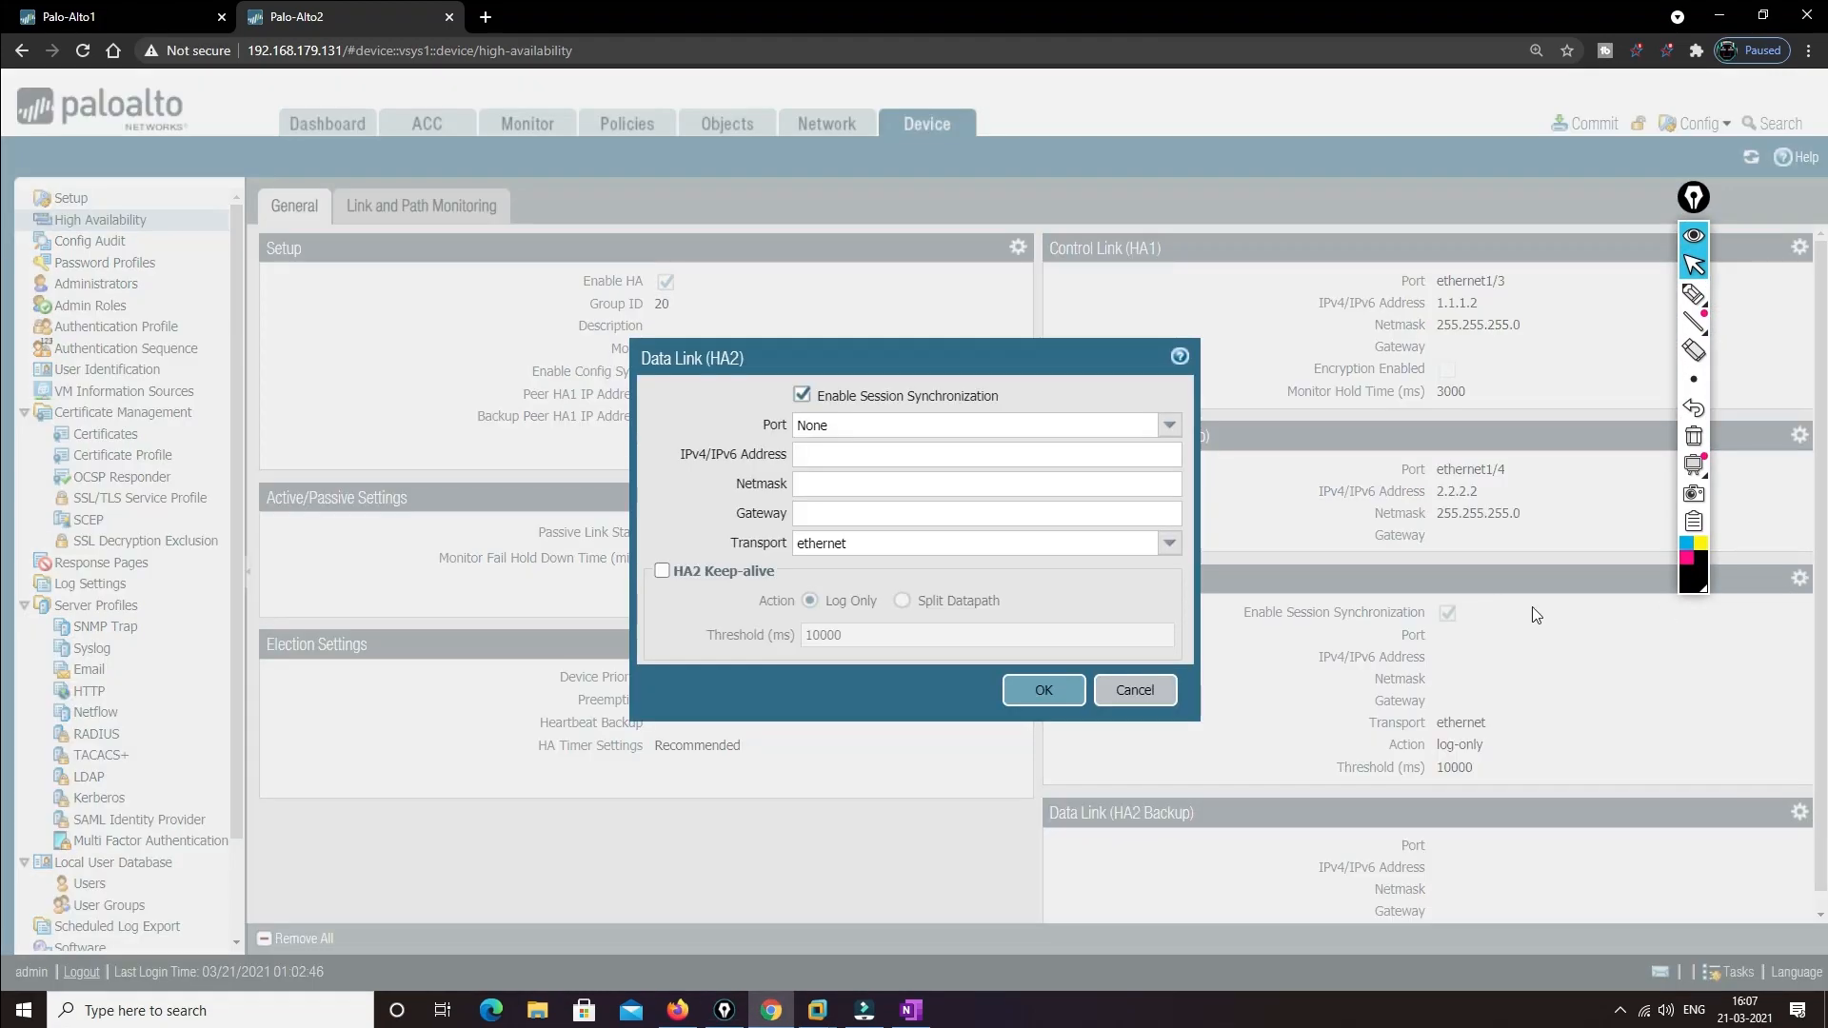
pyautogui.click(1101, 421)
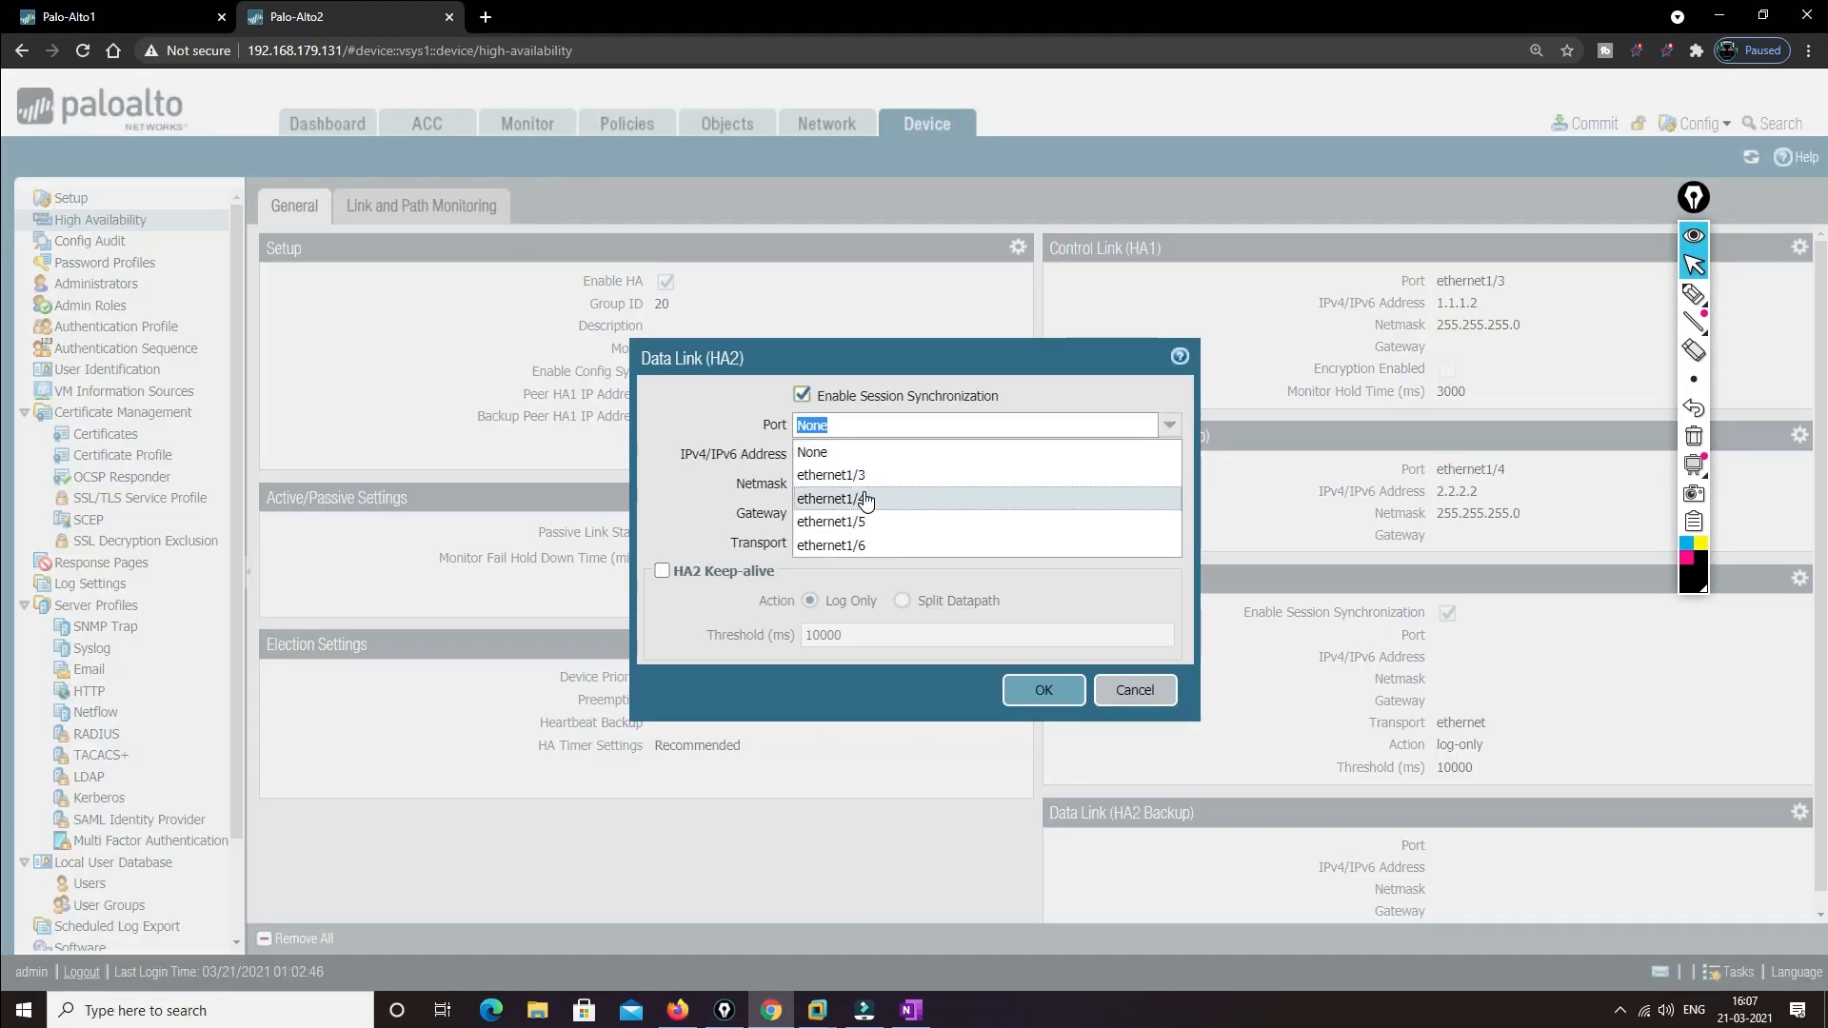
pyautogui.click(866, 491)
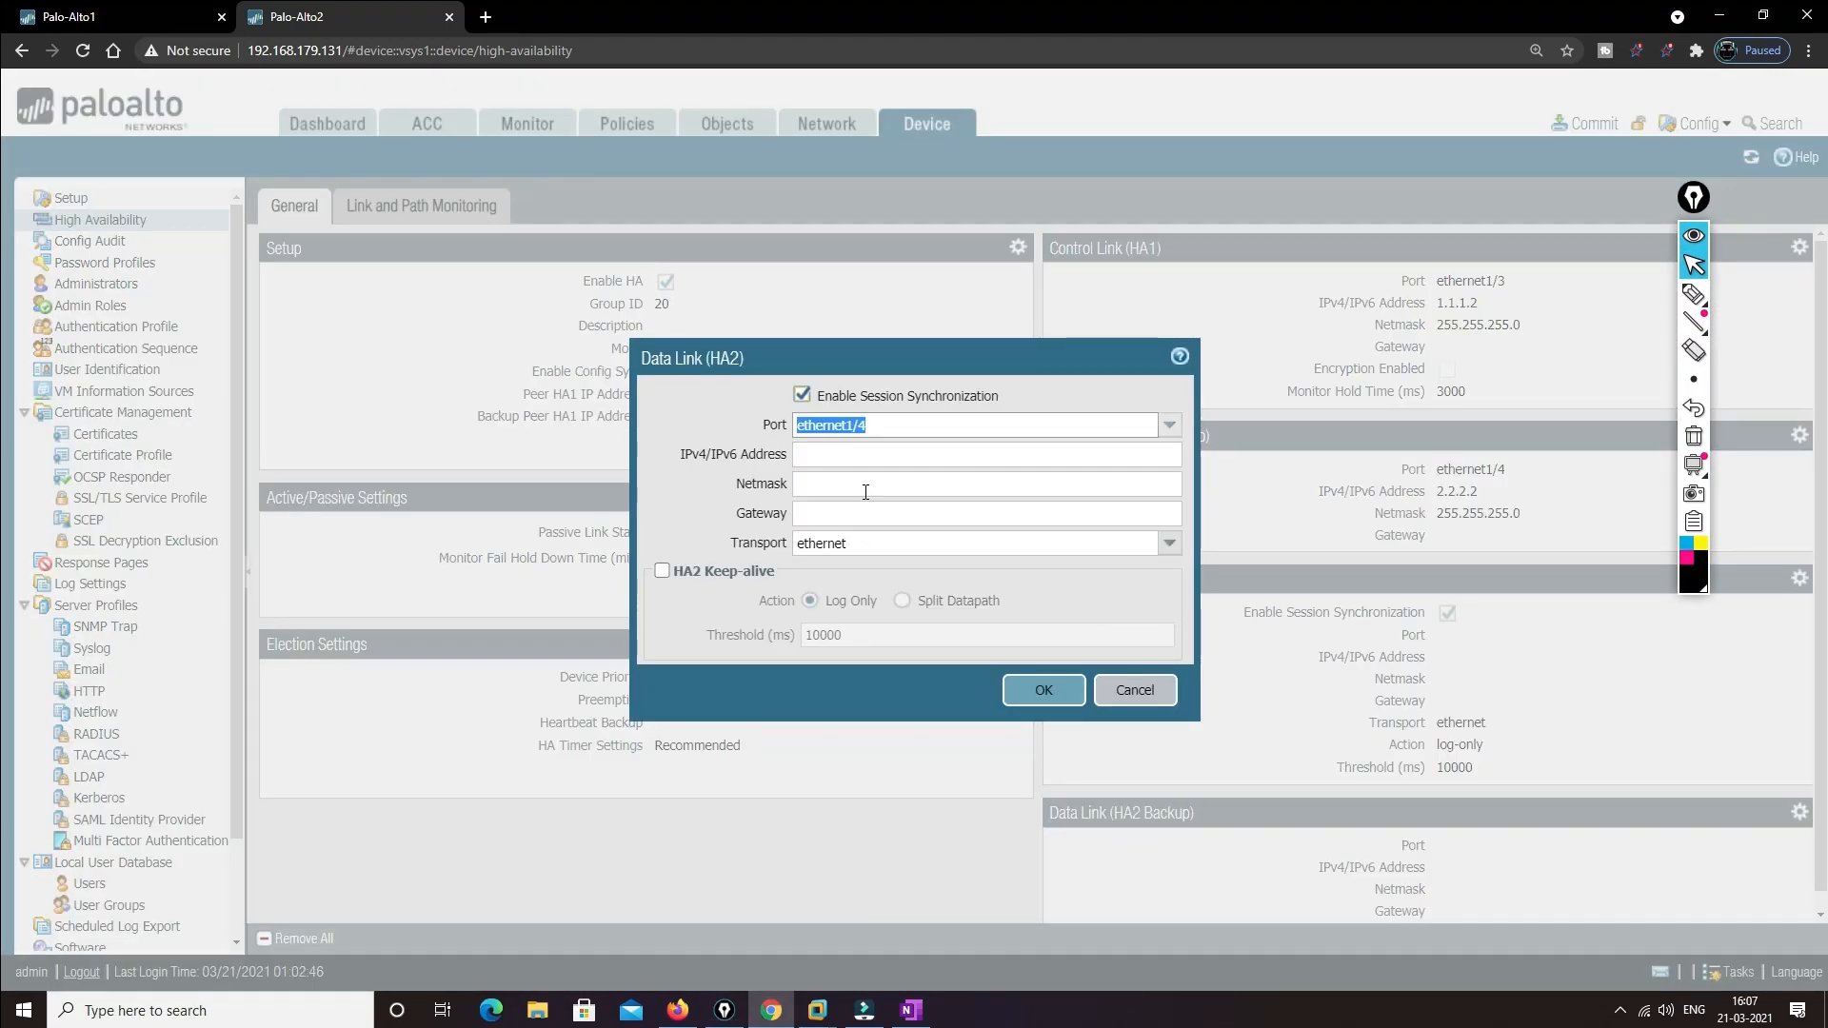
pyautogui.click(1043, 690)
# Assign port ethernet1/6 to the HA2 backup data link of Palo-Alto2 and accept the settings
pyautogui.click(1800, 813)
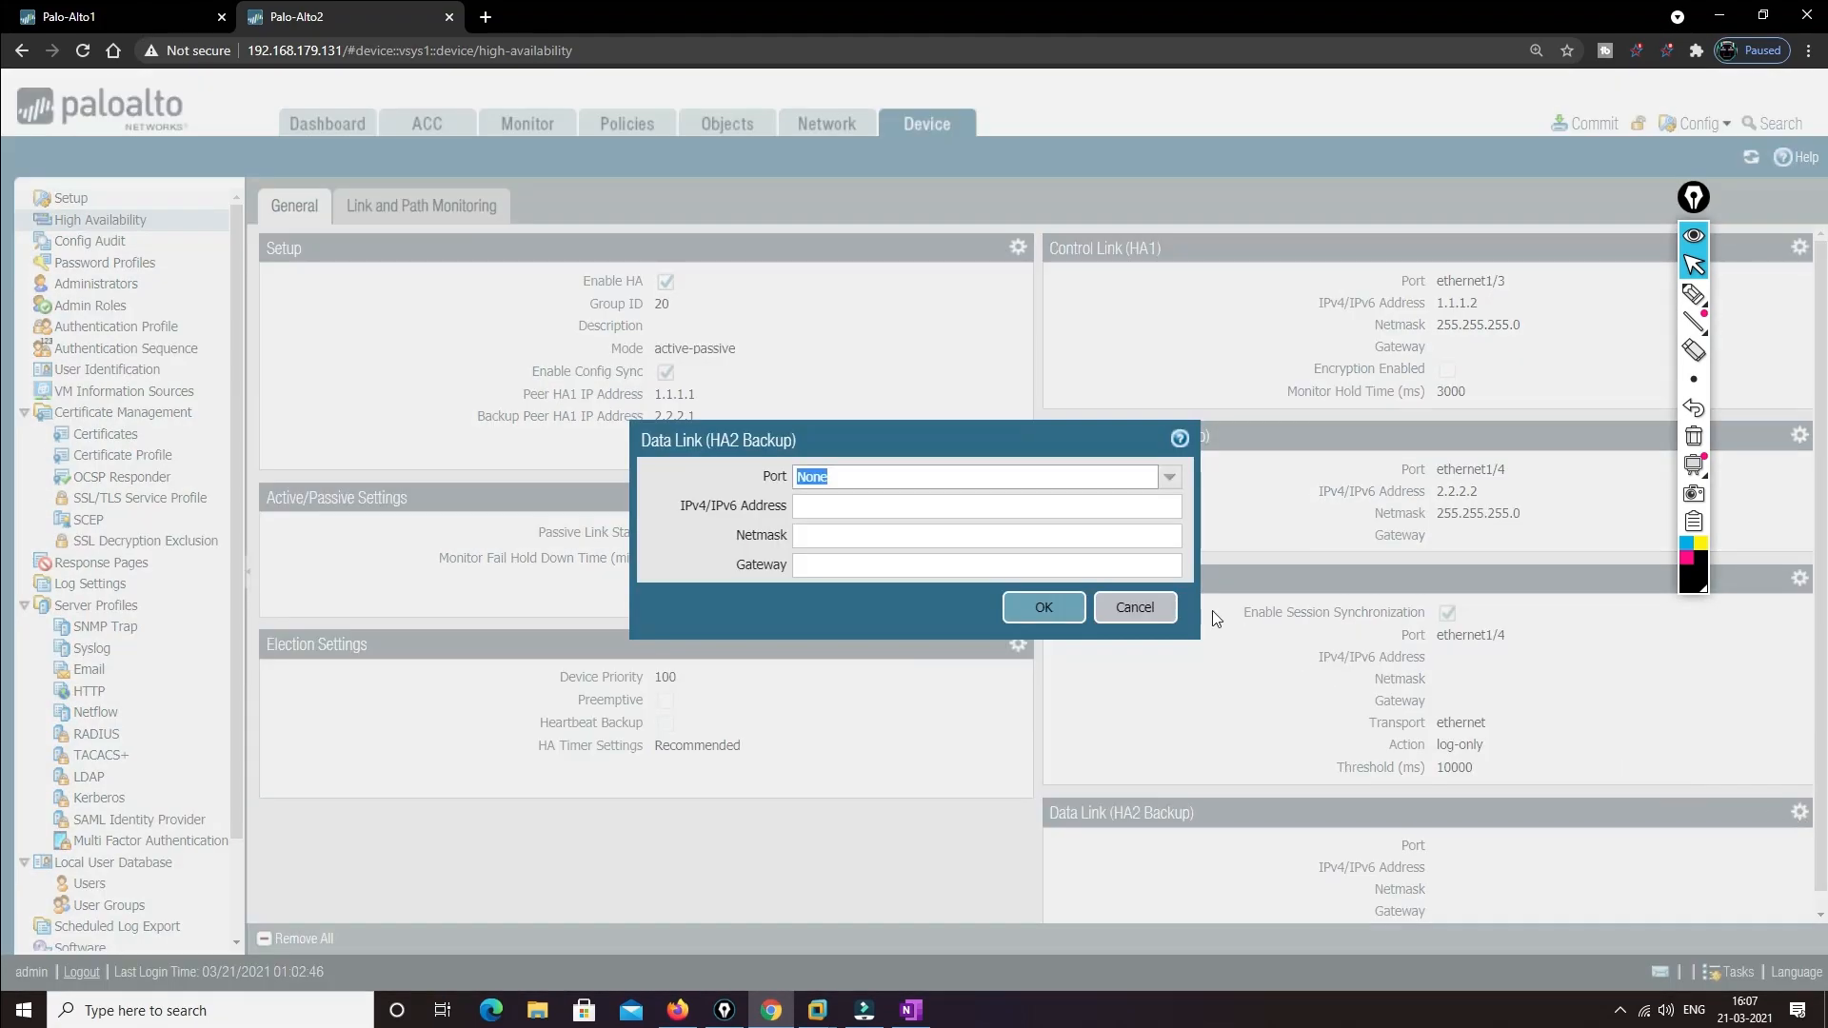
pyautogui.click(1169, 474)
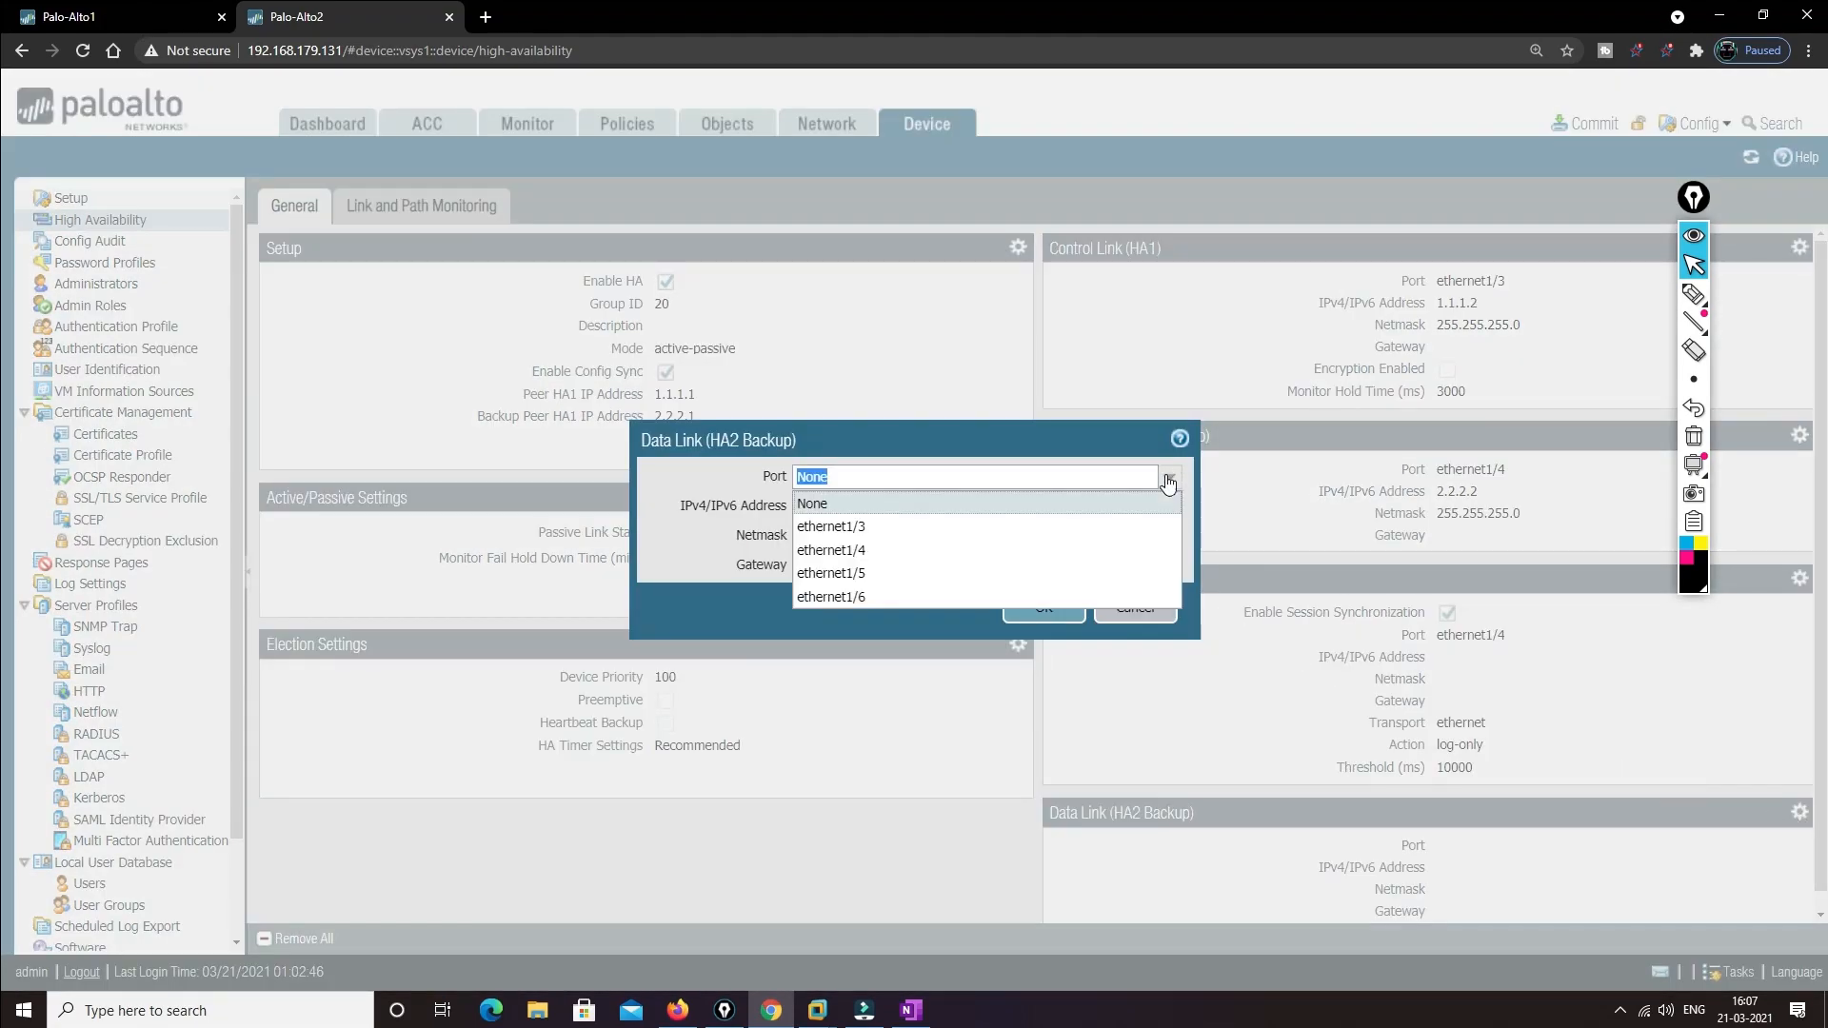
pyautogui.click(847, 607)
pyautogui.click(1044, 608)
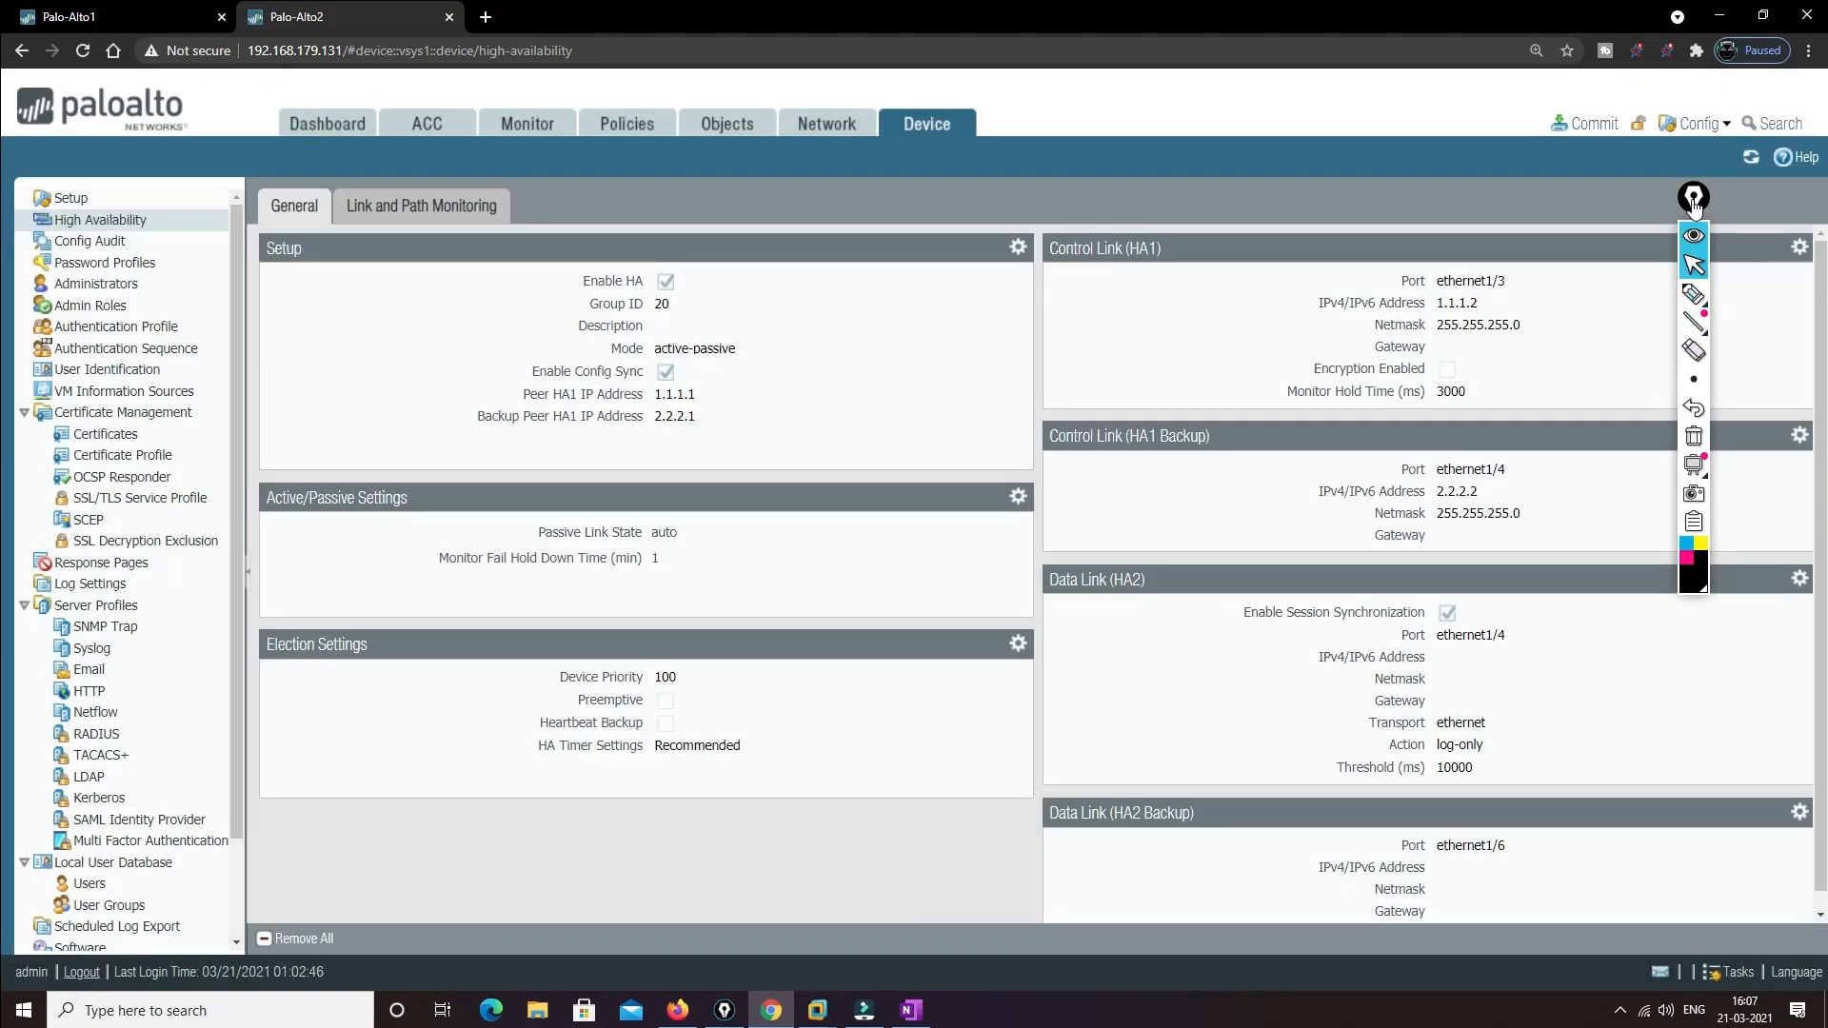
# Commit the configuration on Palo-Alto2, dismiss the commit status and return to Palo-Alto1 to check its High Availability status
pyautogui.moveTo(1693, 197)
pyautogui.mouseDown()
pyautogui.moveTo(1767, 346)
pyautogui.moveTo(1798, 515)
pyautogui.mouseUp()
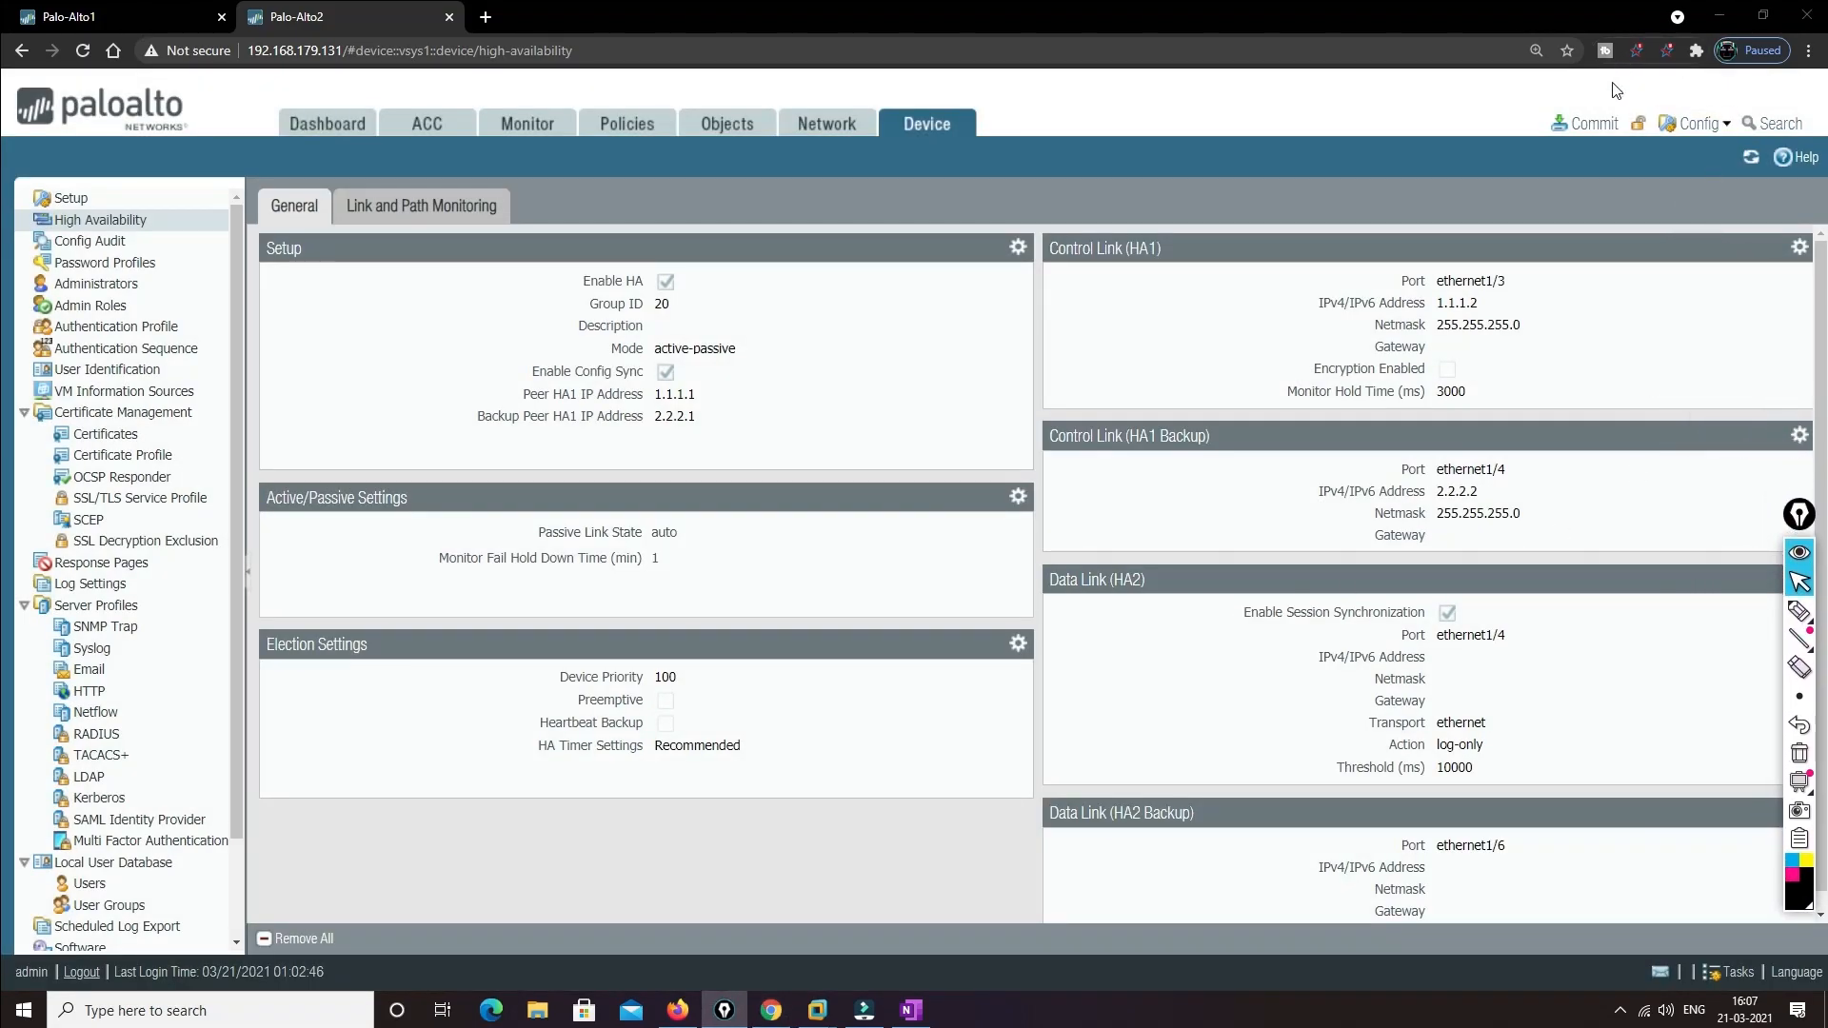
pyautogui.click(1588, 123)
pyautogui.click(1132, 801)
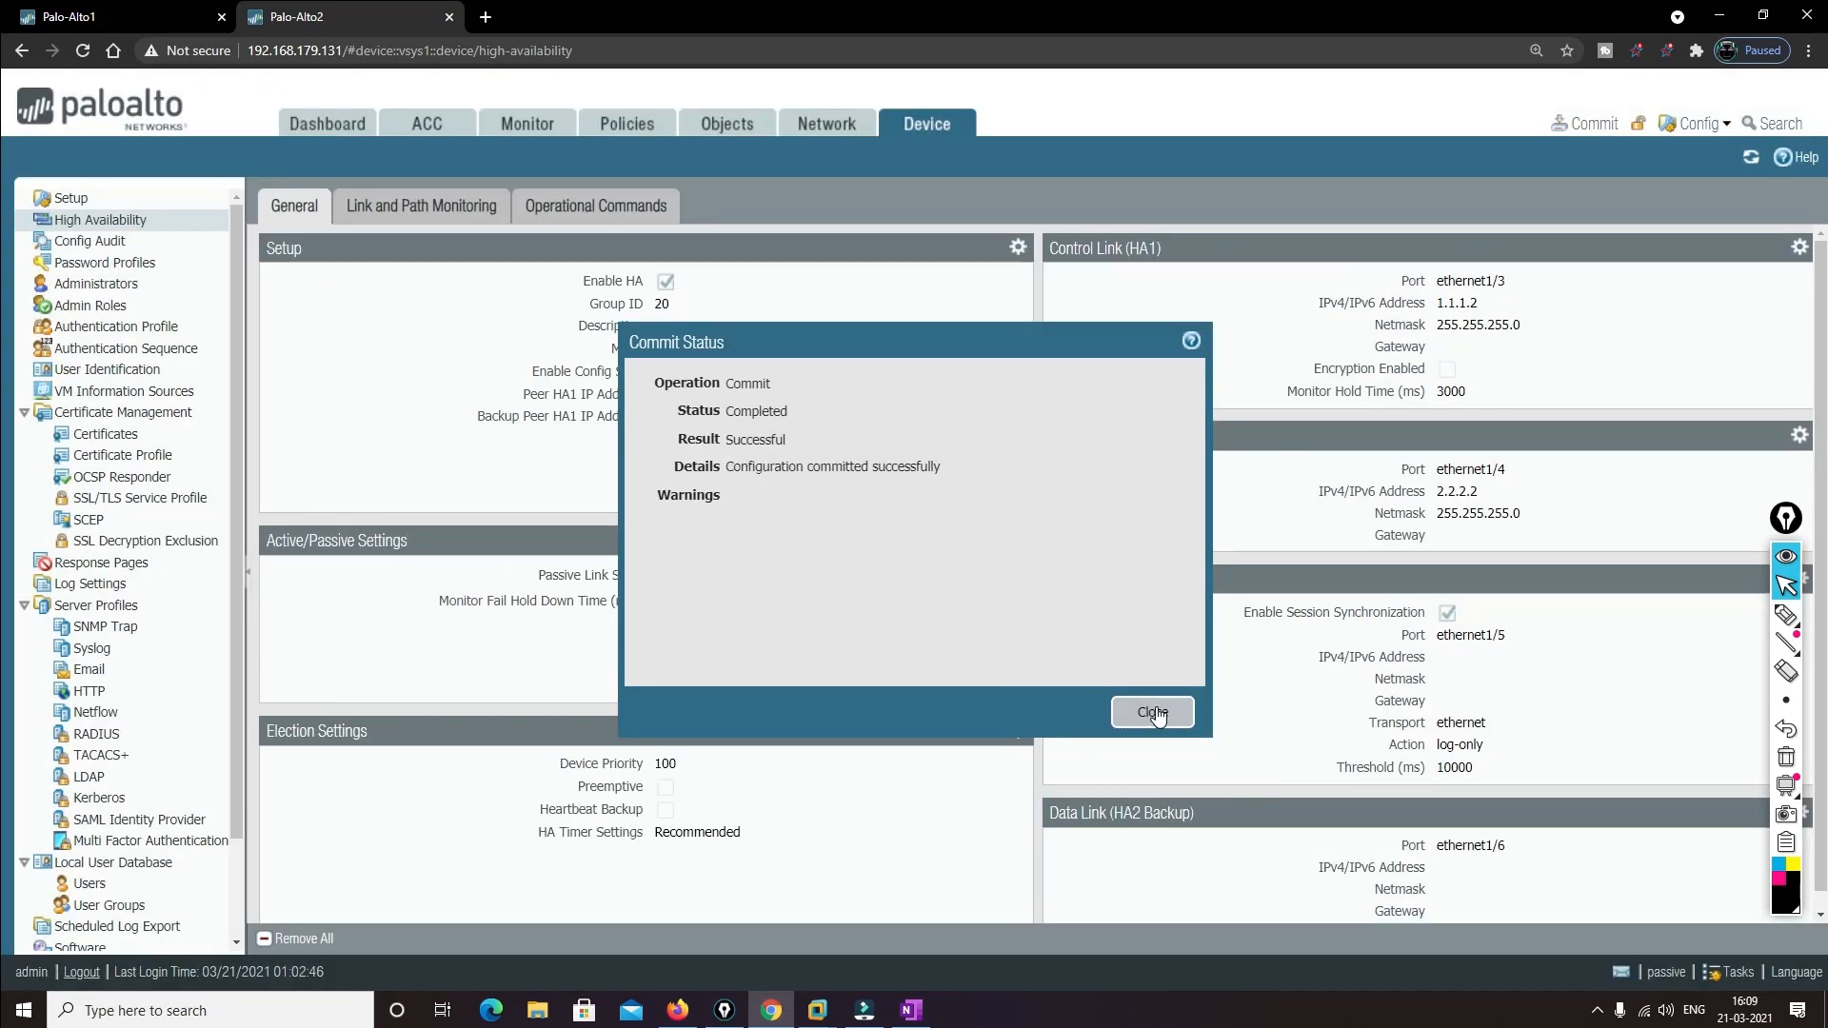
pyautogui.click(1153, 715)
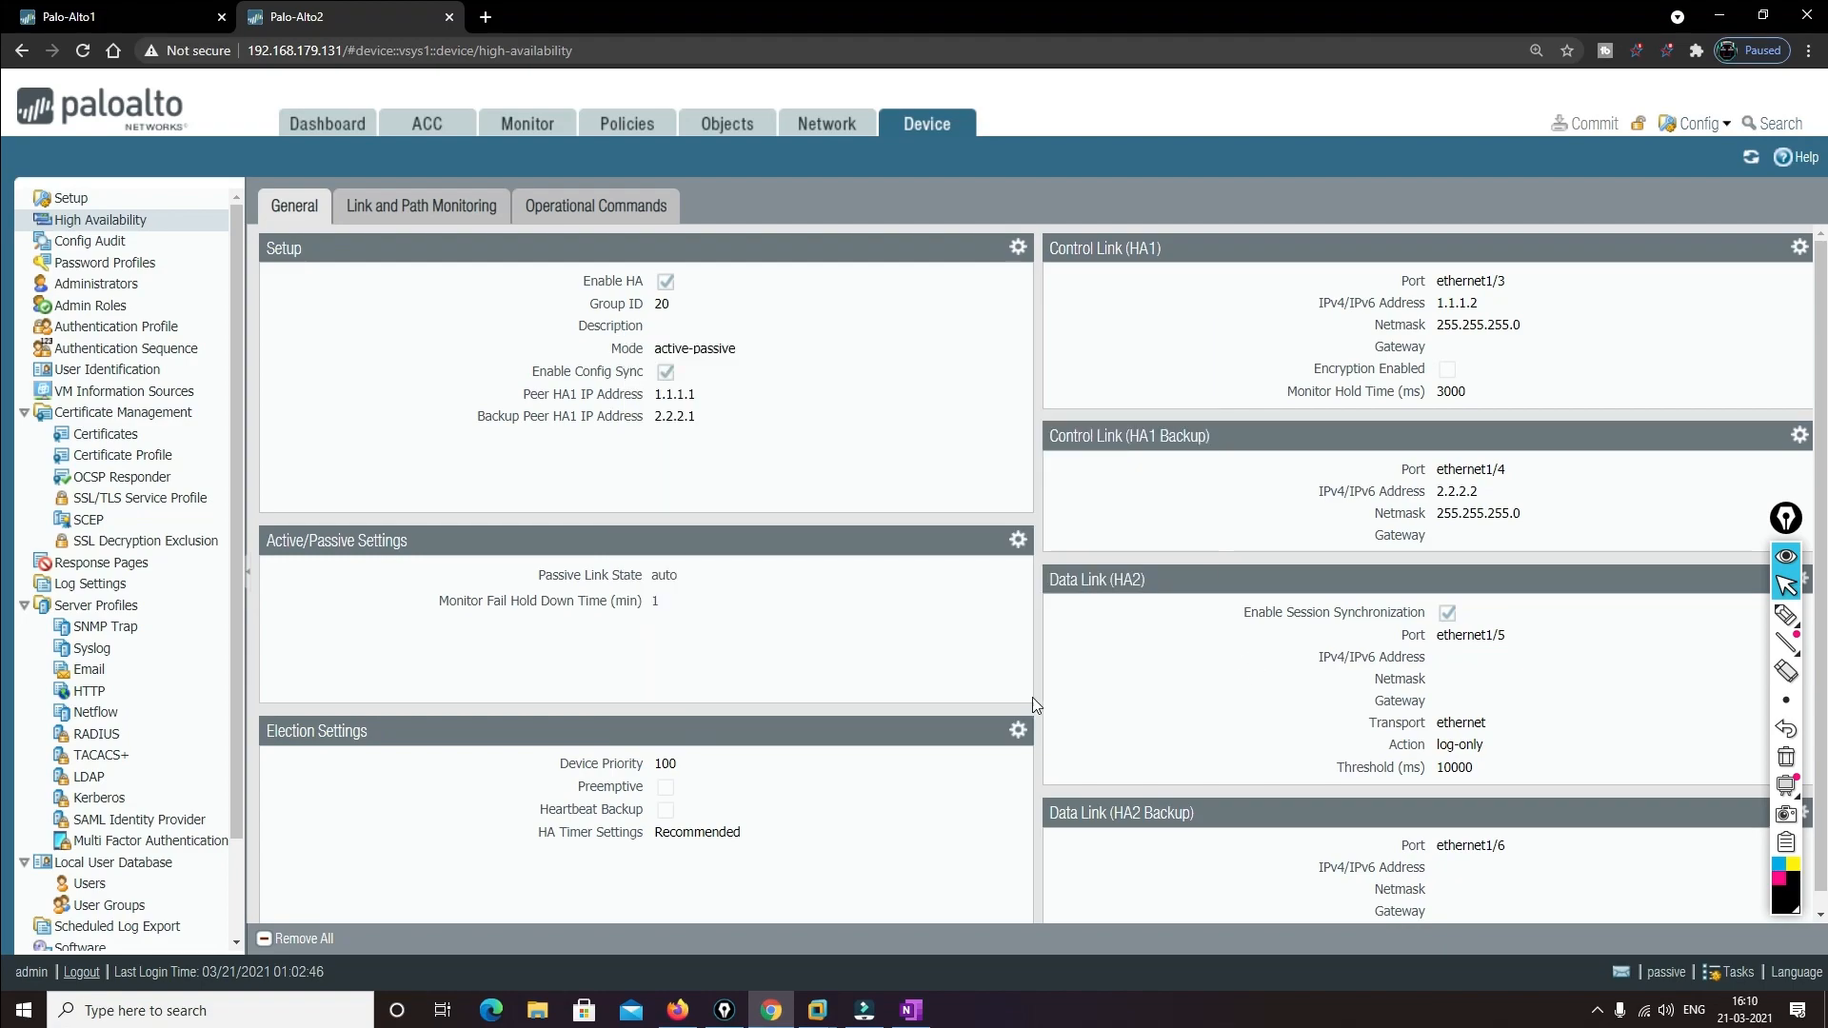
pyautogui.click(130, 2)
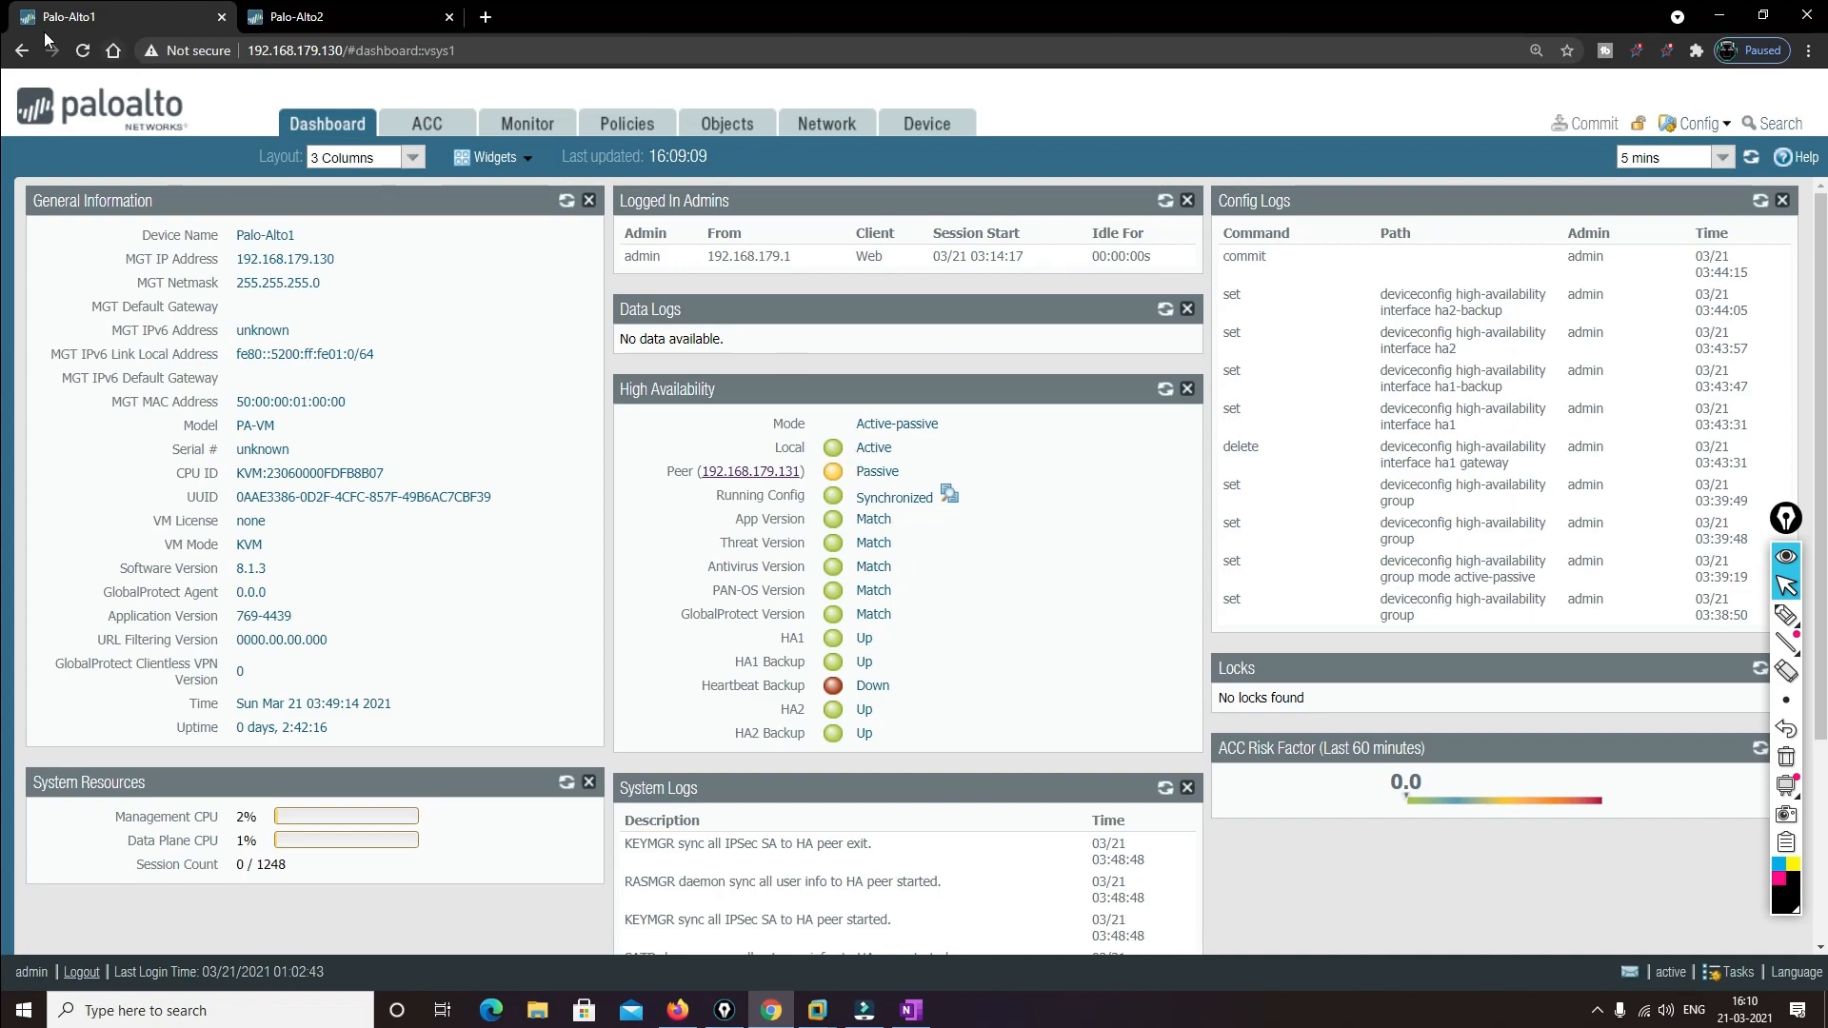
# Compare the local and peer High Availability states shown on Palo-Alto1 and Palo-Alto2, finishing back on Palo-Alto1
pyautogui.moveTo(858, 449); pyautogui.dragTo(898, 458)
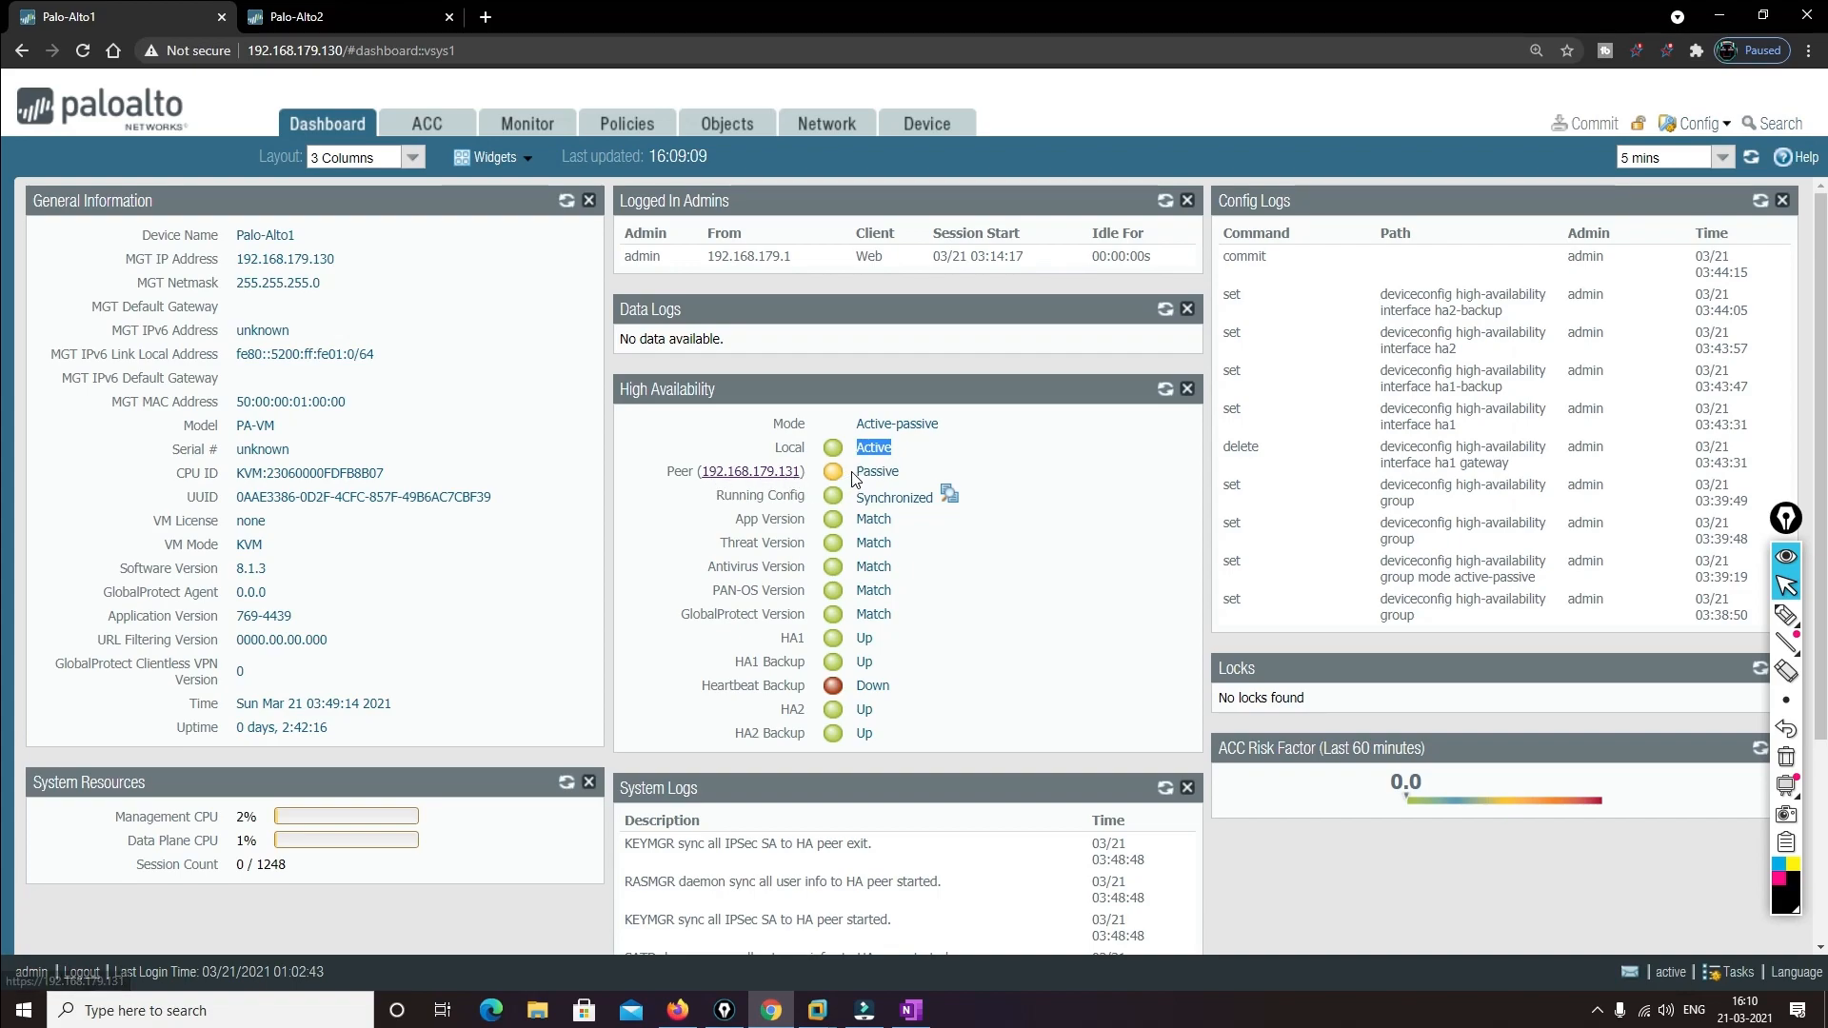
pyautogui.moveTo(857, 475); pyautogui.dragTo(915, 481)
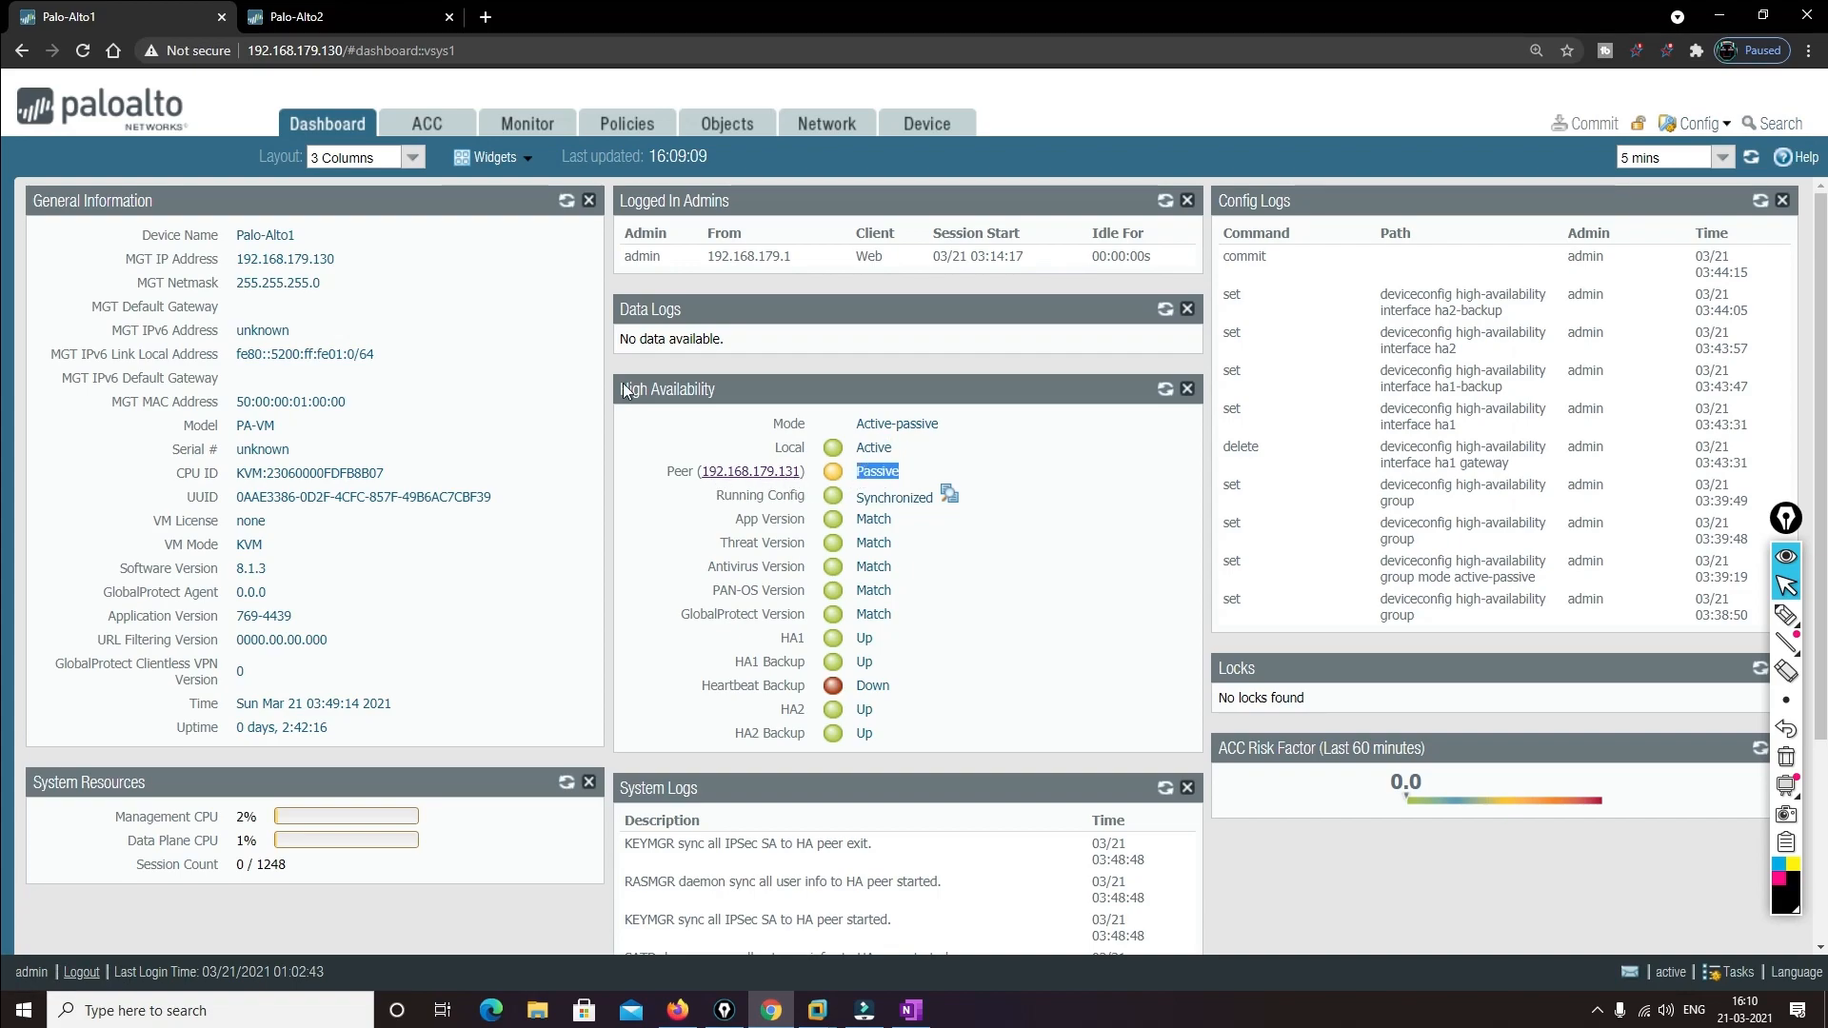
pyautogui.click(302, 17)
pyautogui.click(328, 124)
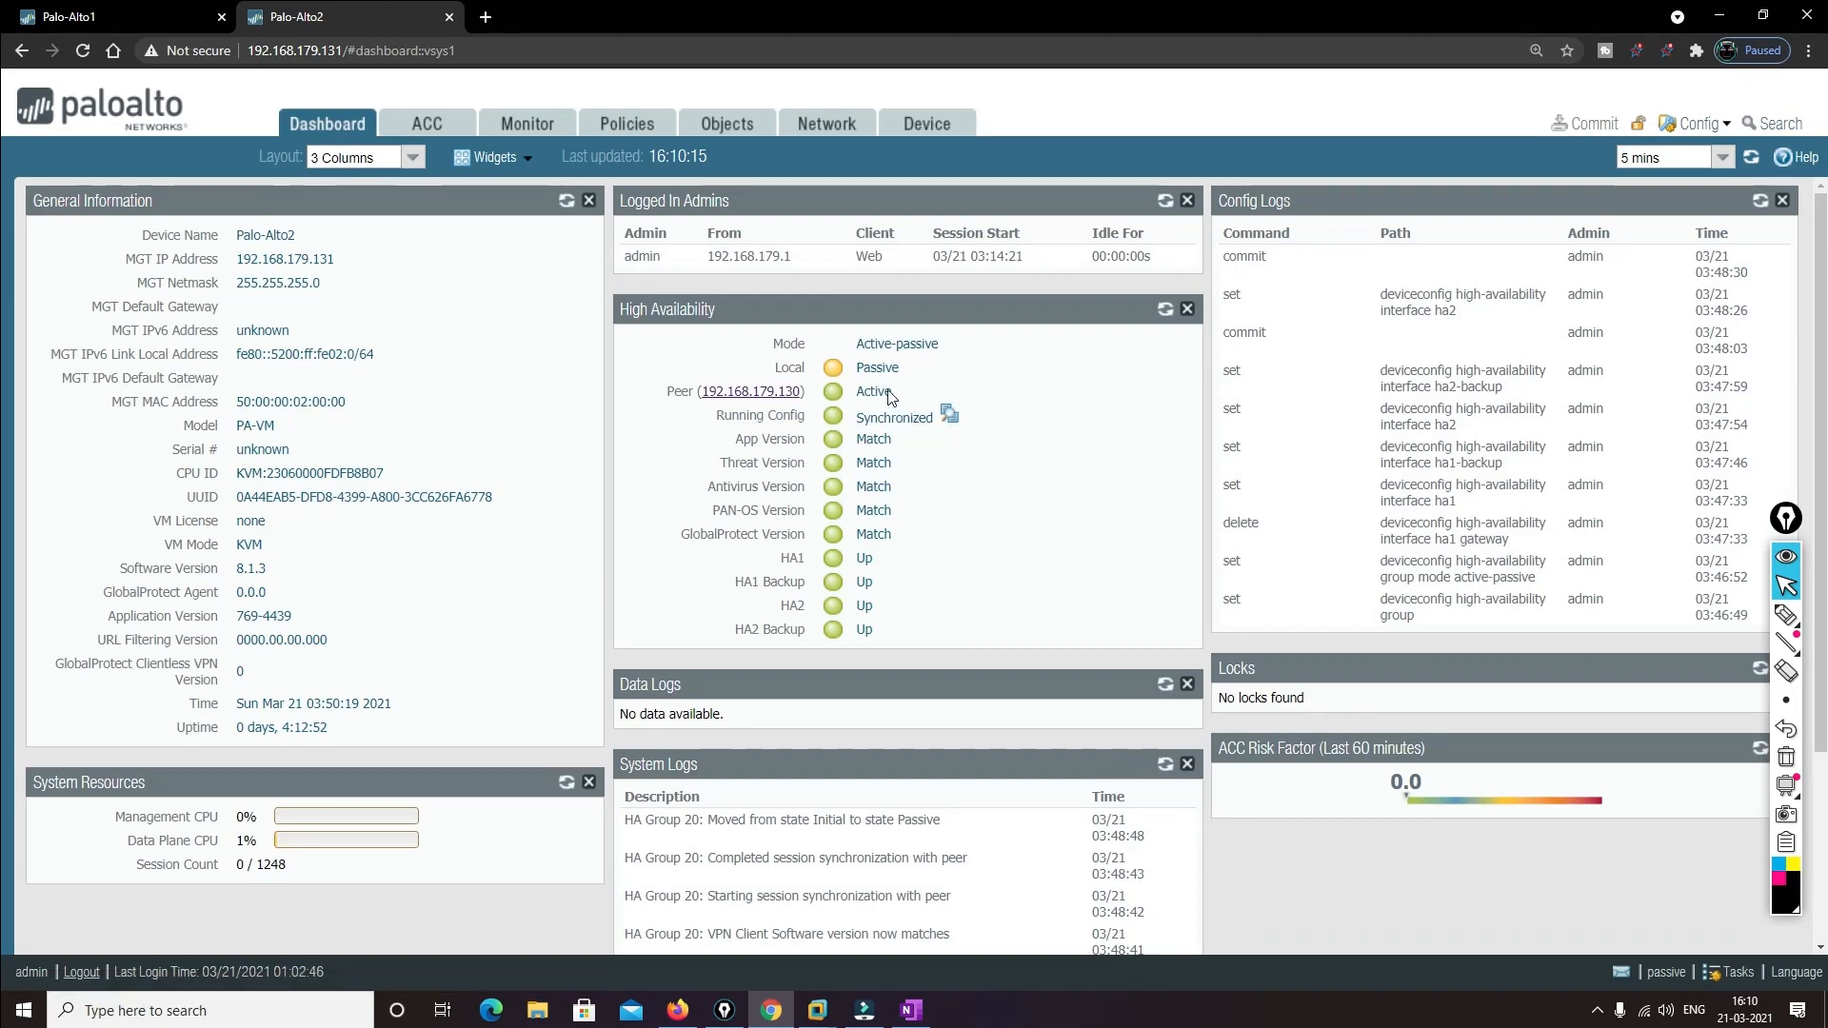
pyautogui.moveTo(856, 369); pyautogui.dragTo(909, 371)
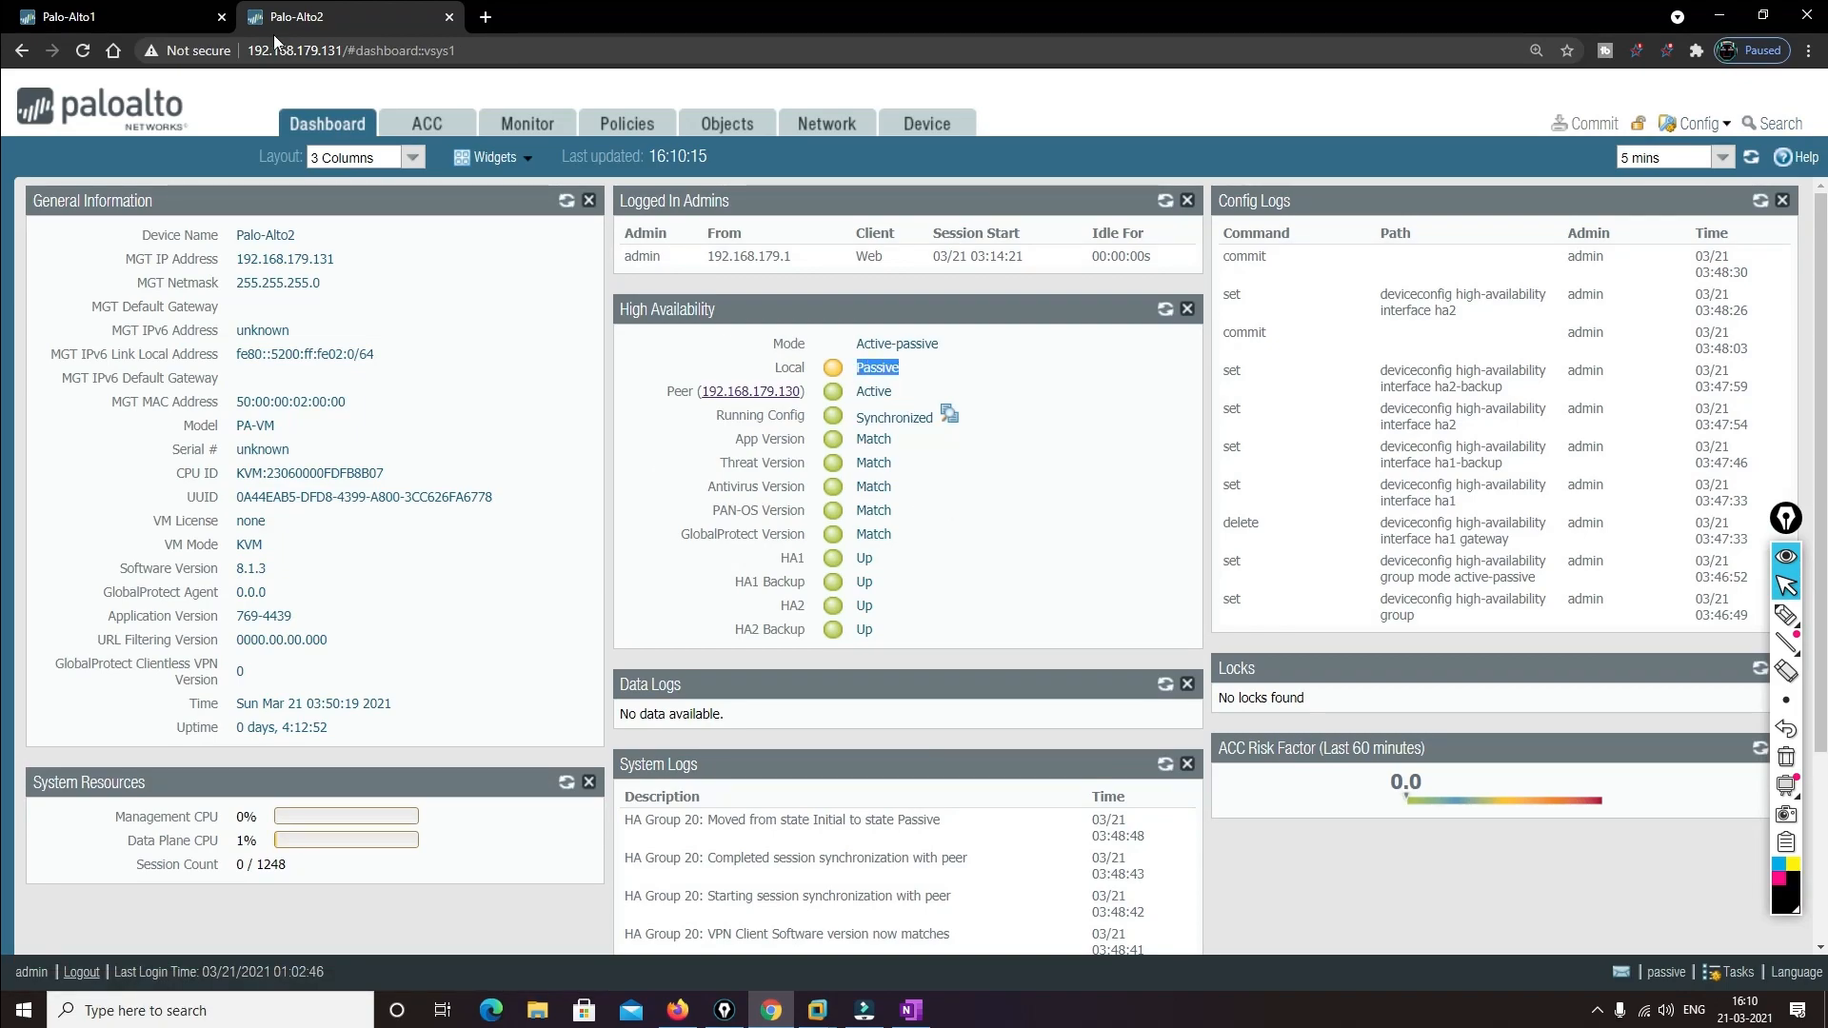
pyautogui.click(145, 5)
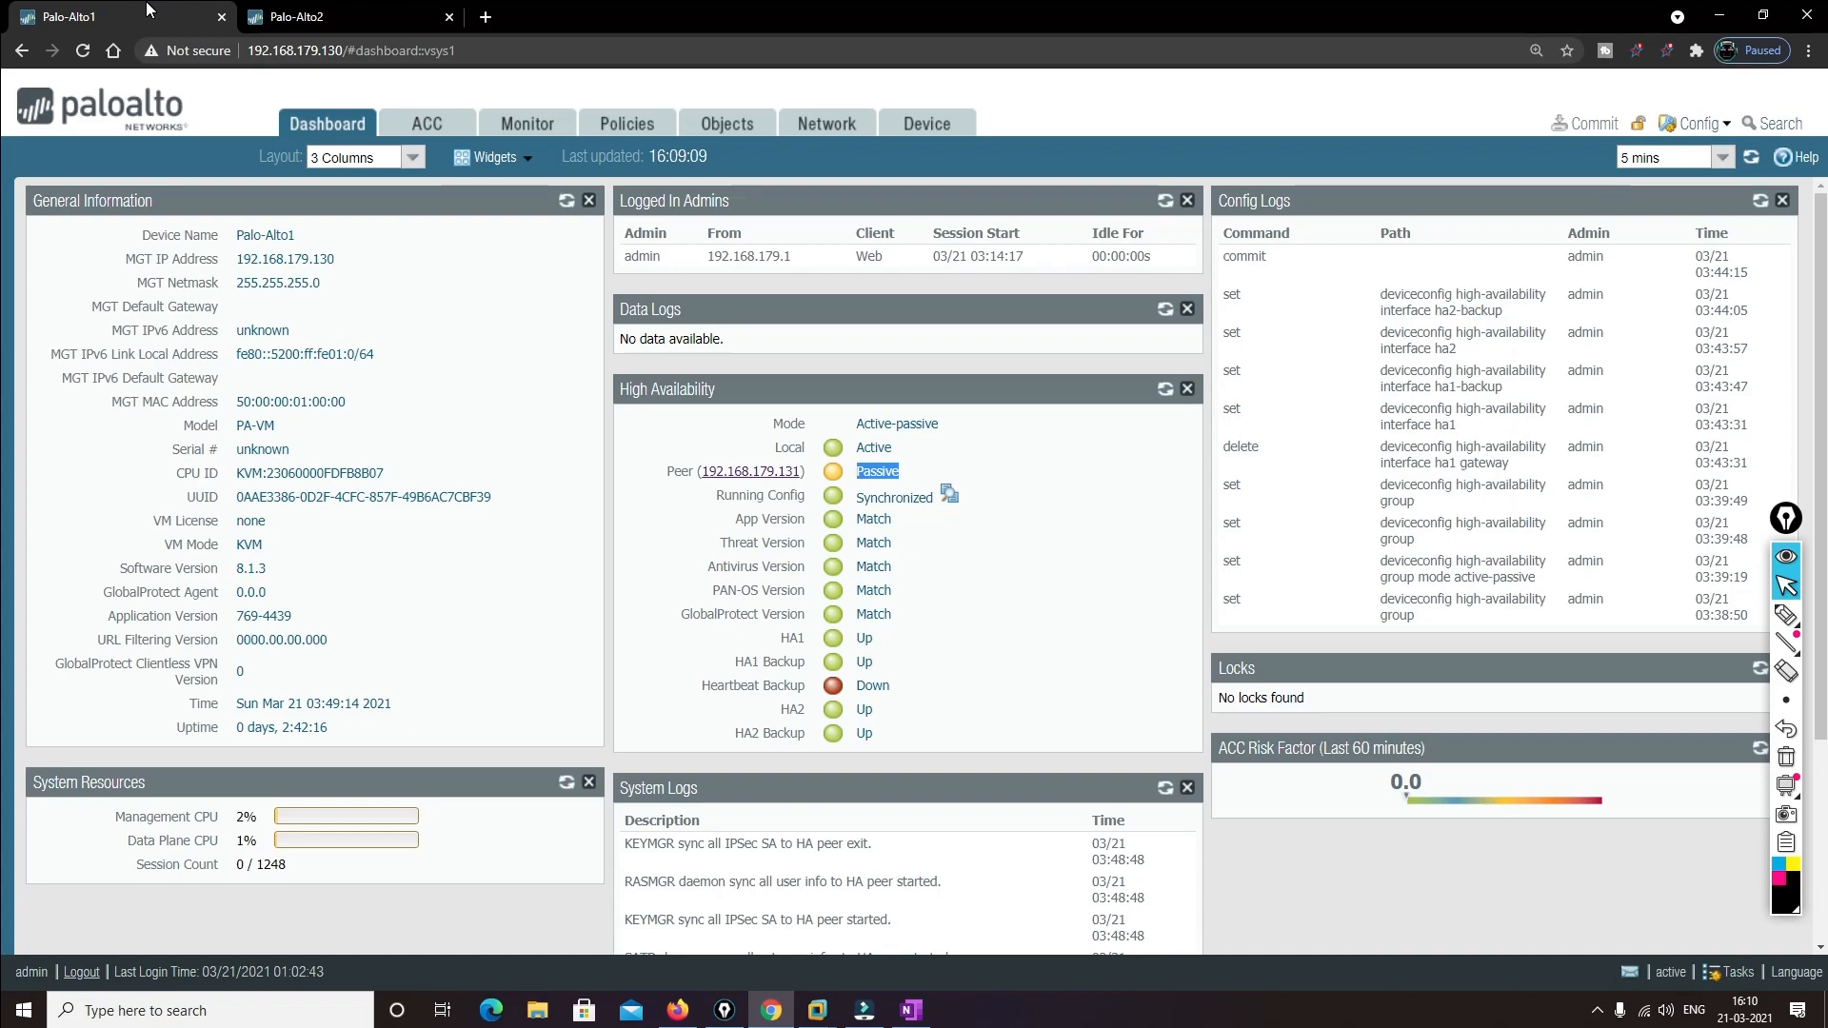
# Review the system logs of Palo-Alto1 for high availability events and return to its dashboard
pyautogui.click(570, 134)
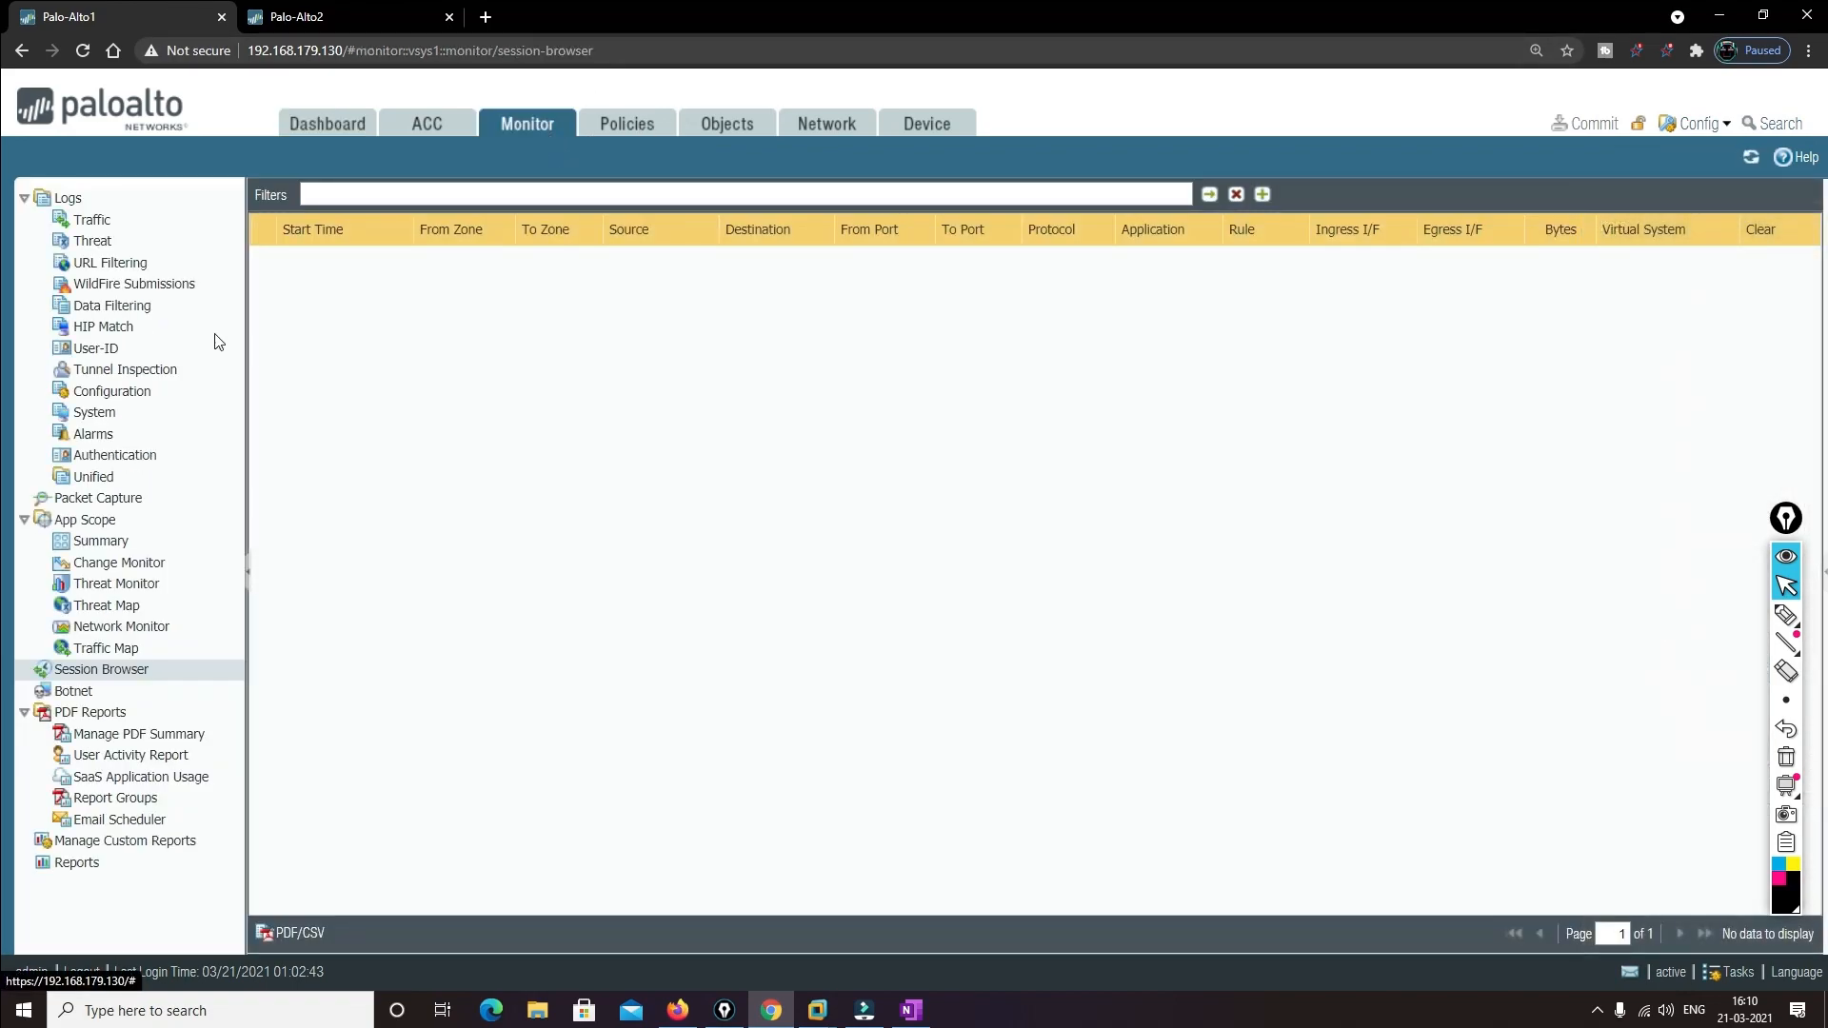
pyautogui.click(109, 416)
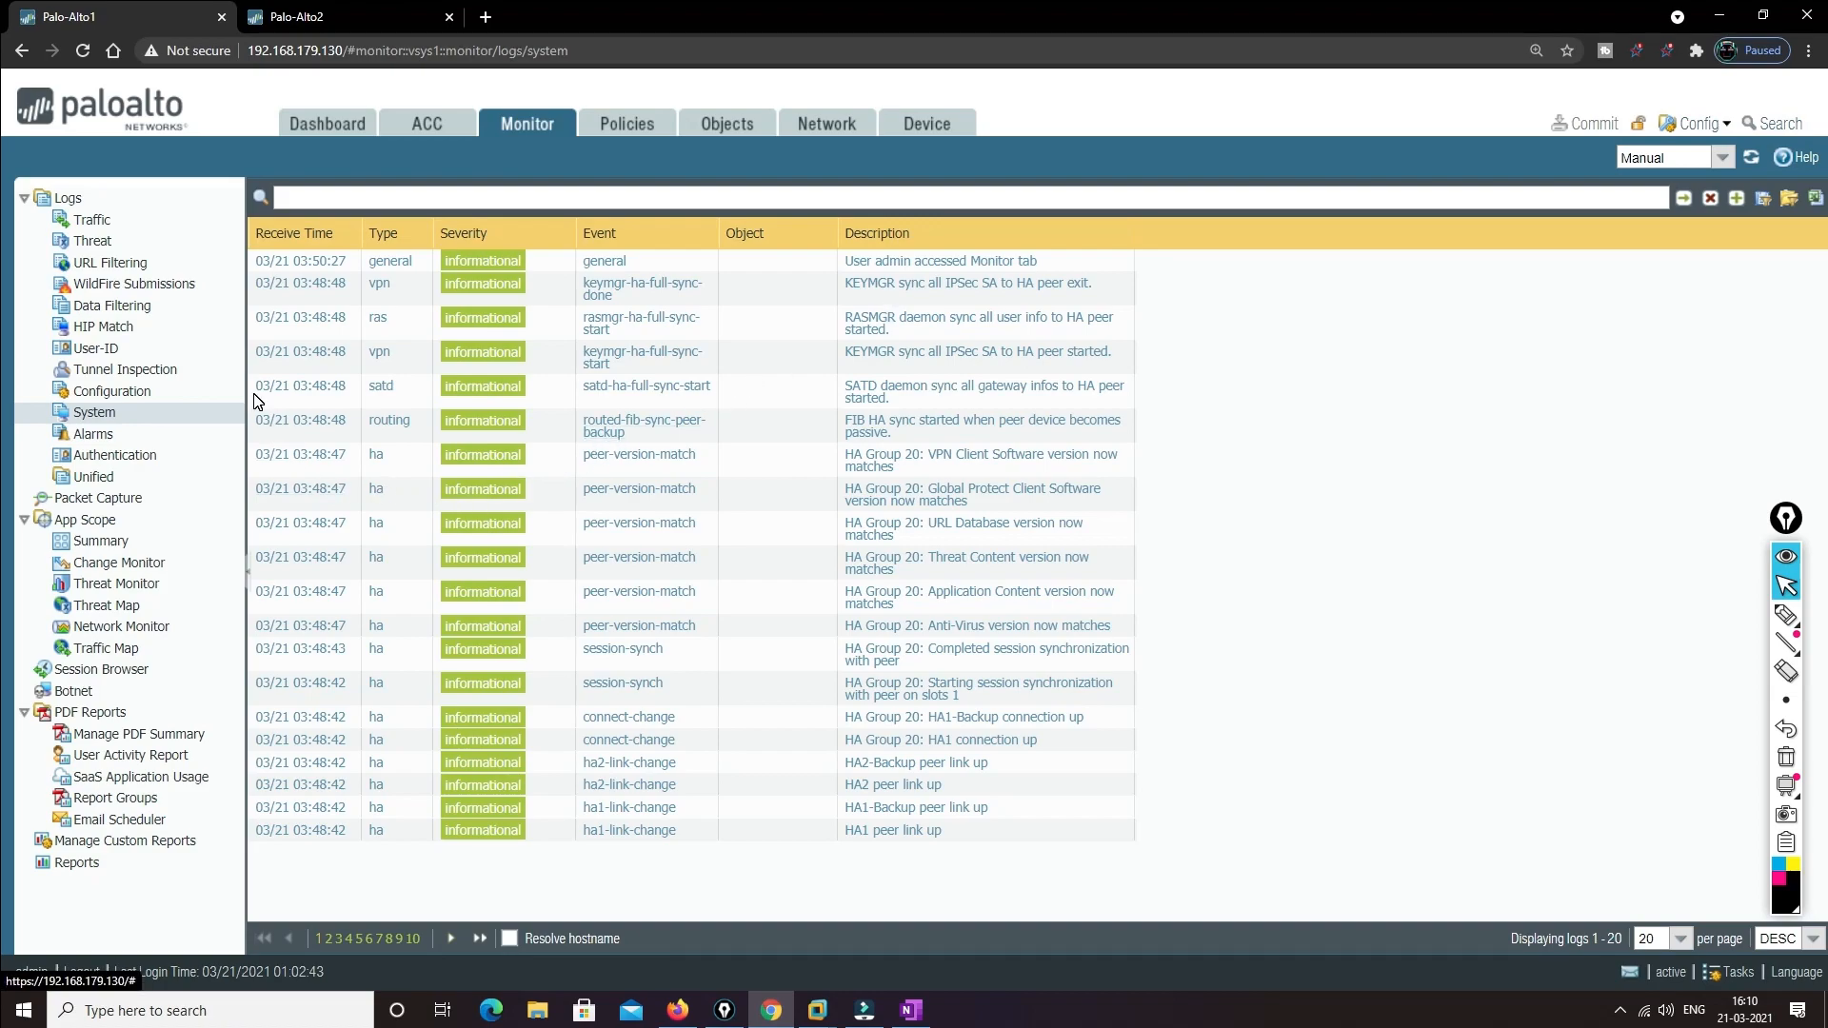
pyautogui.click(345, 130)
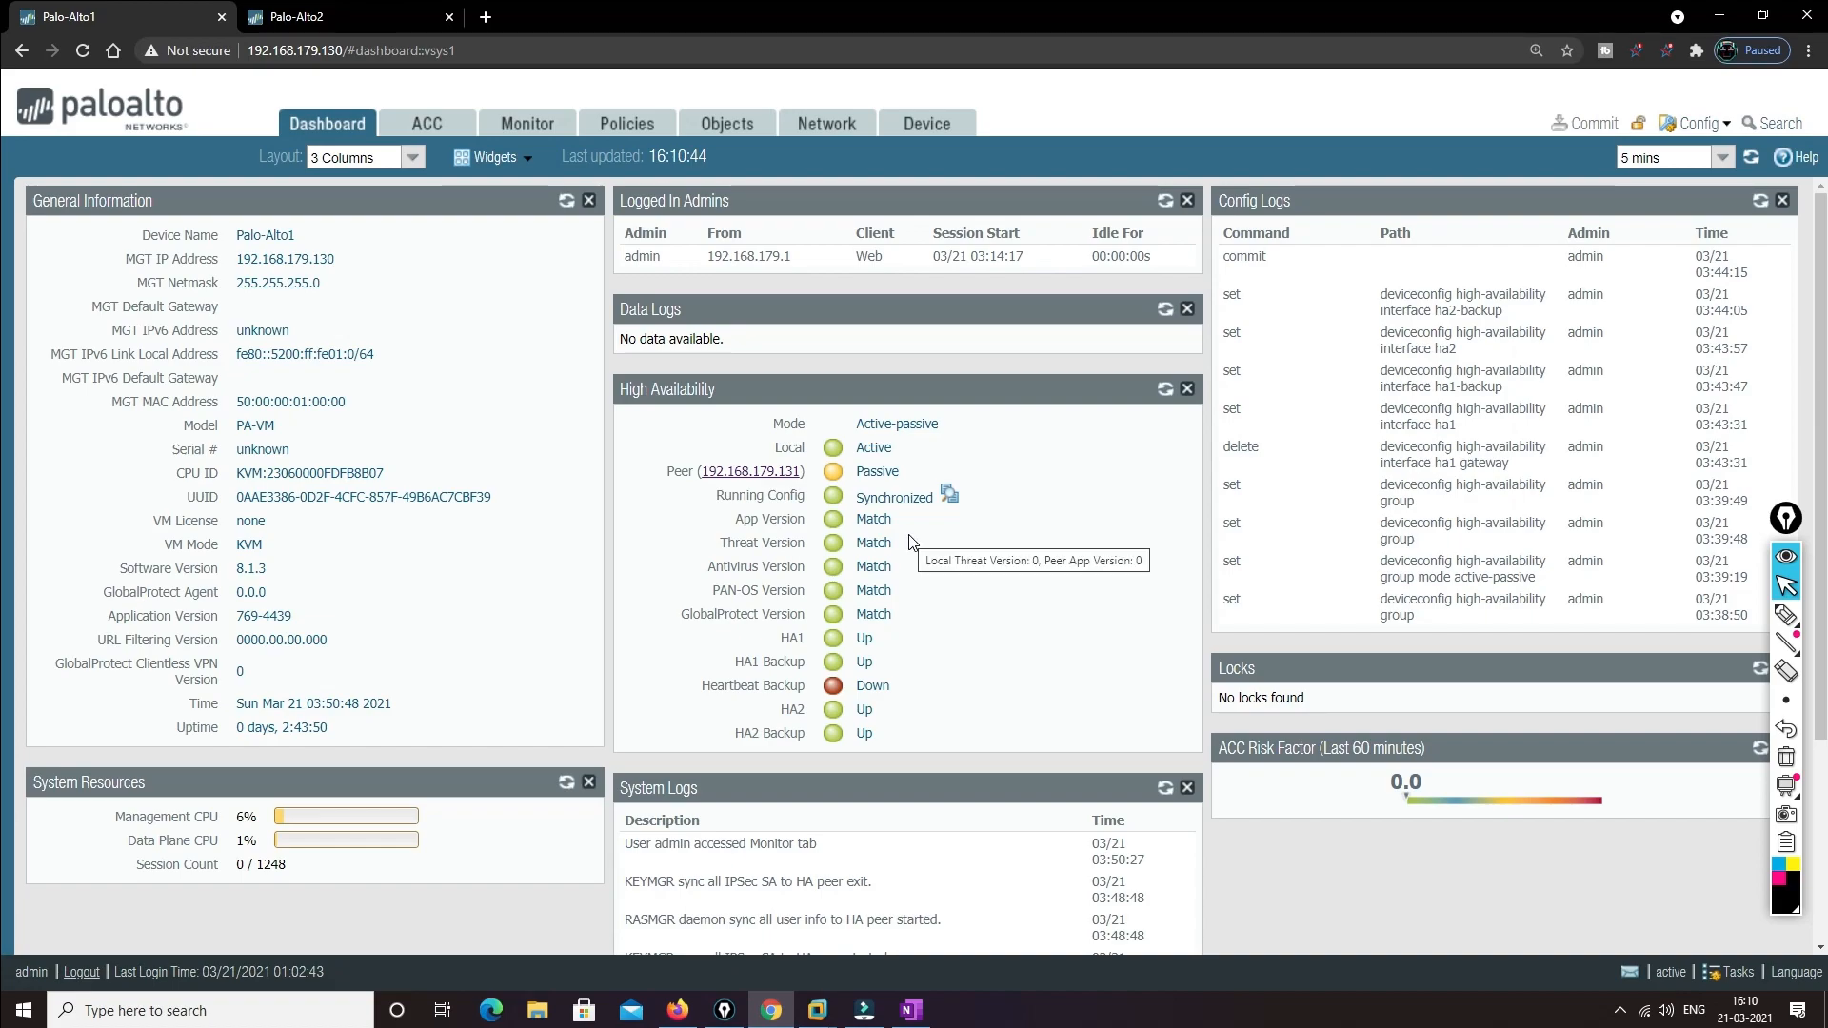
# Check the address objects and security policies on Palo-Alto1, look at Palo-Alto2 and return to Palo-Alto1
pyautogui.click(741, 124)
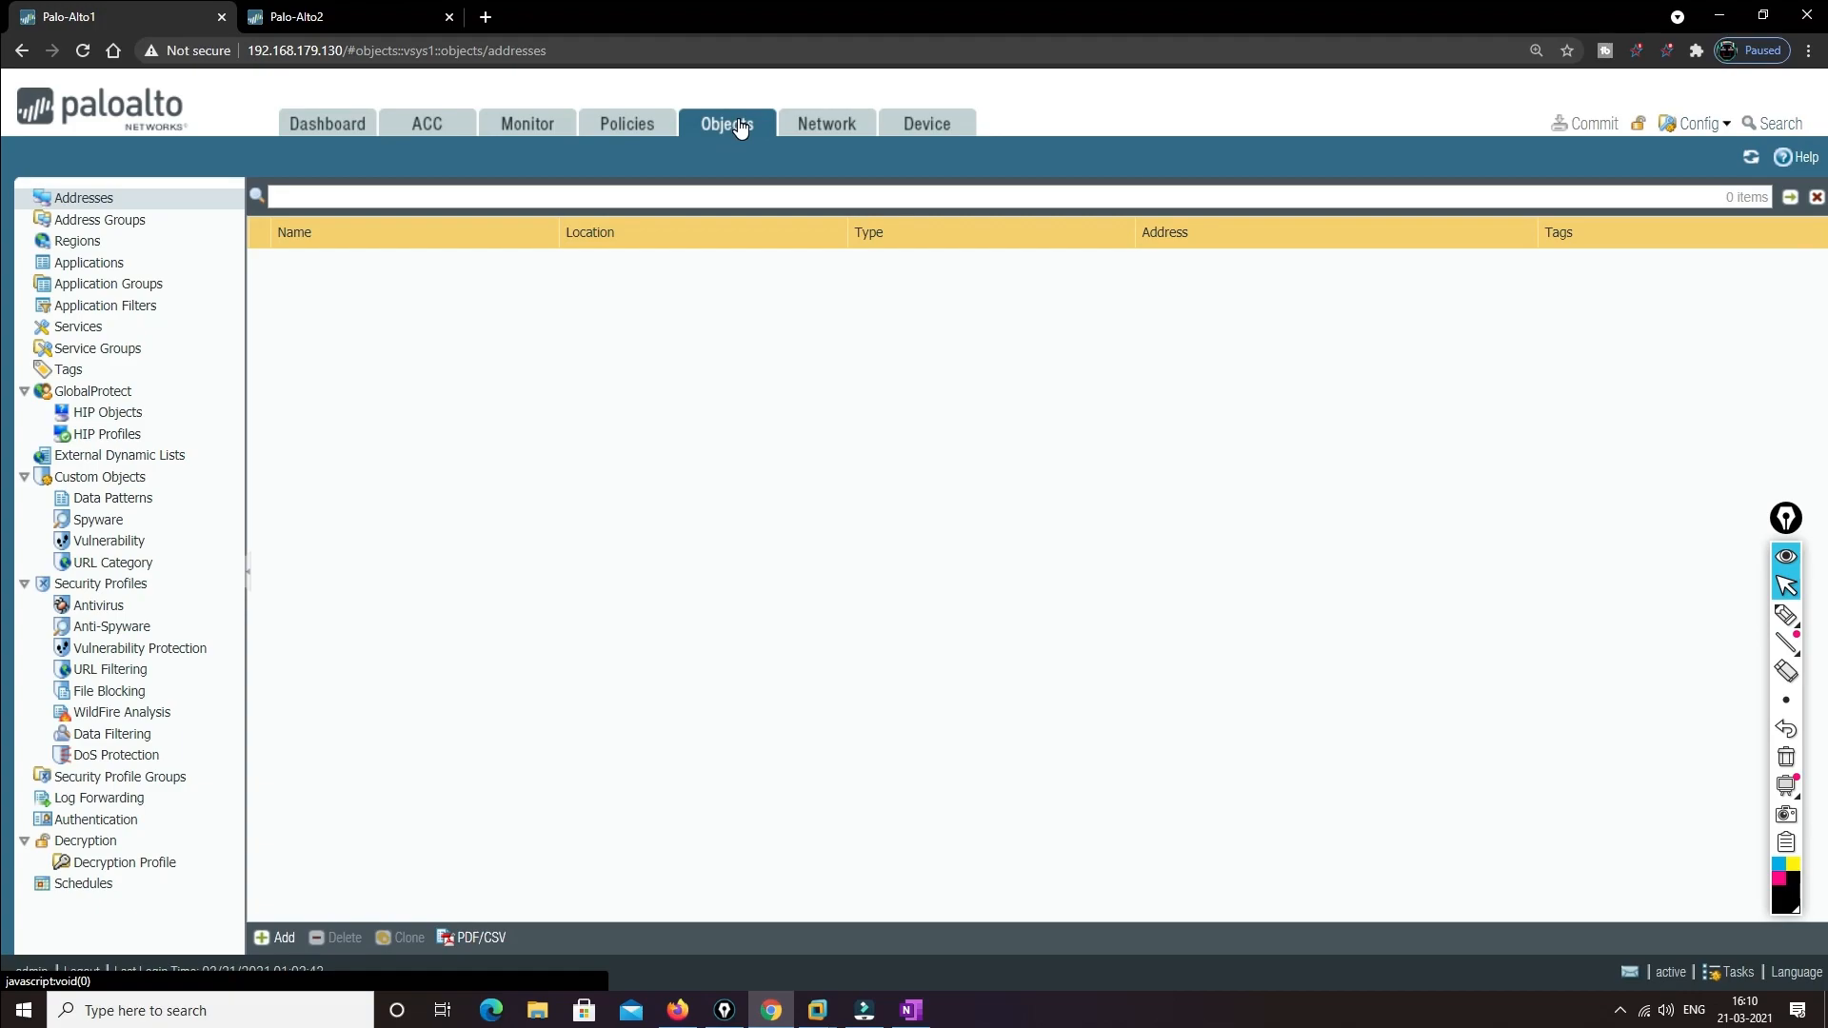
pyautogui.click(621, 131)
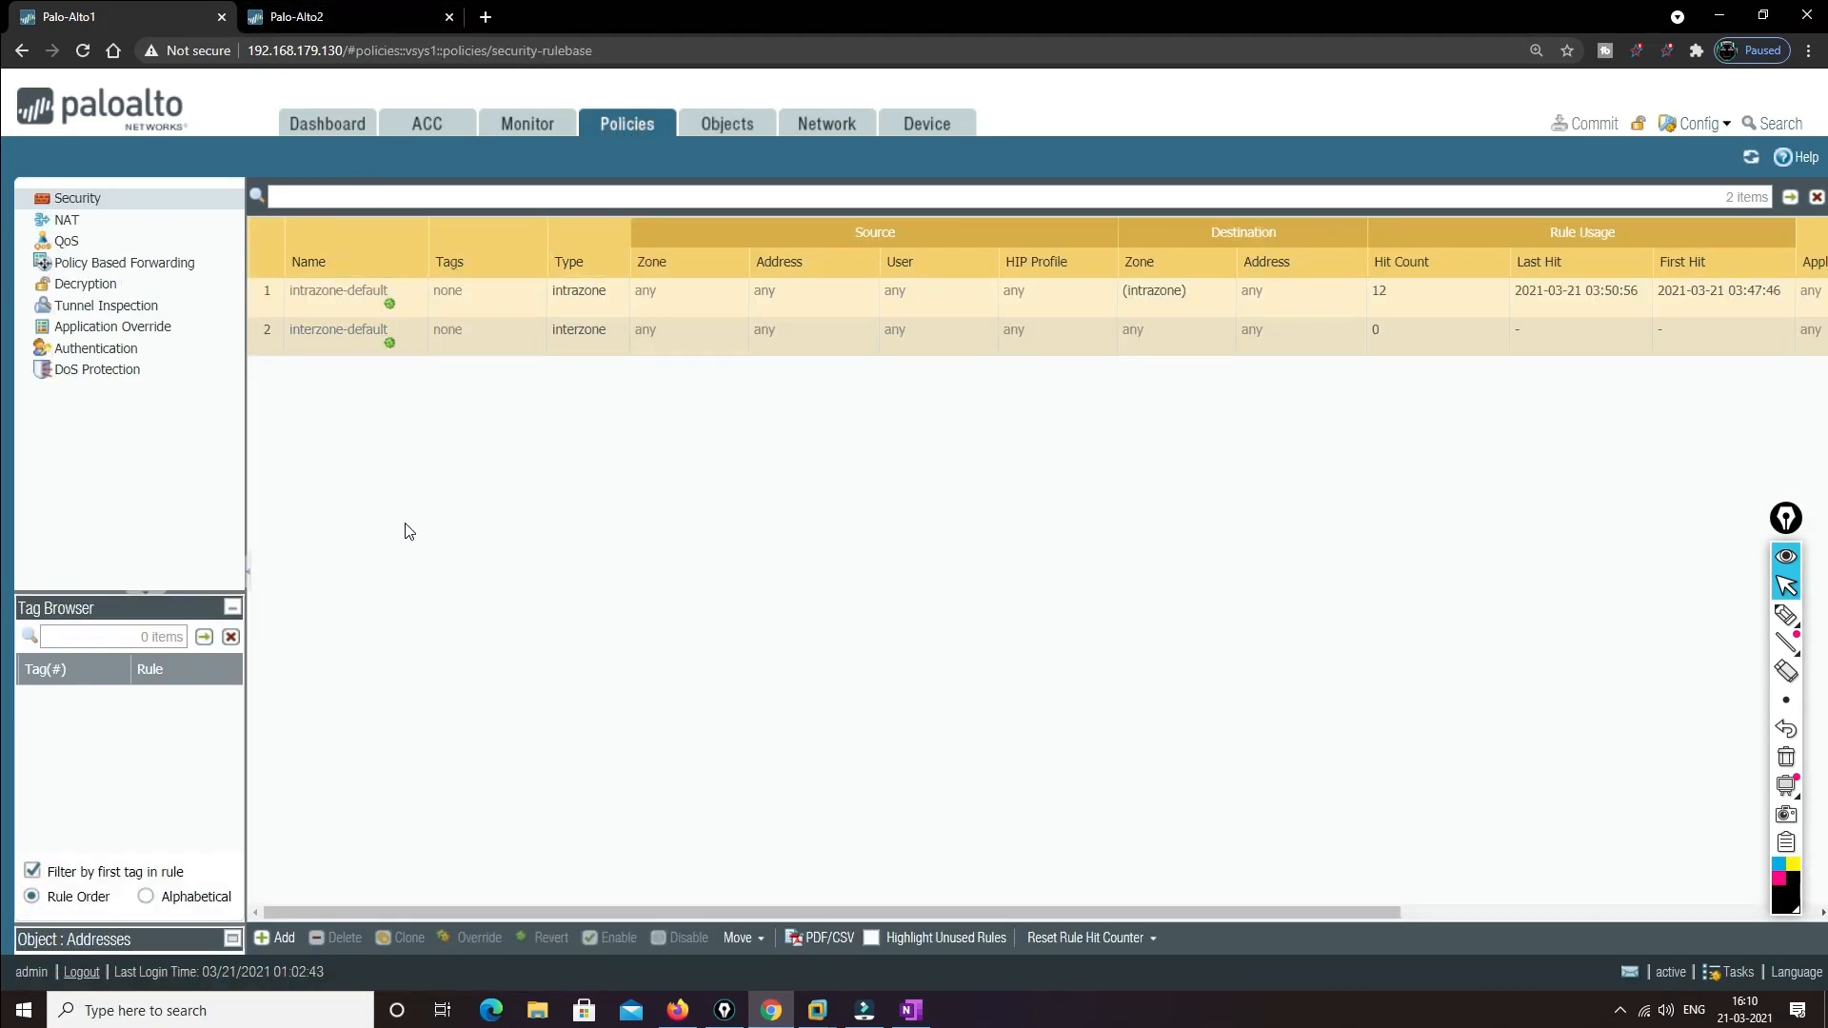
pyautogui.click(344, 12)
pyautogui.click(96, 14)
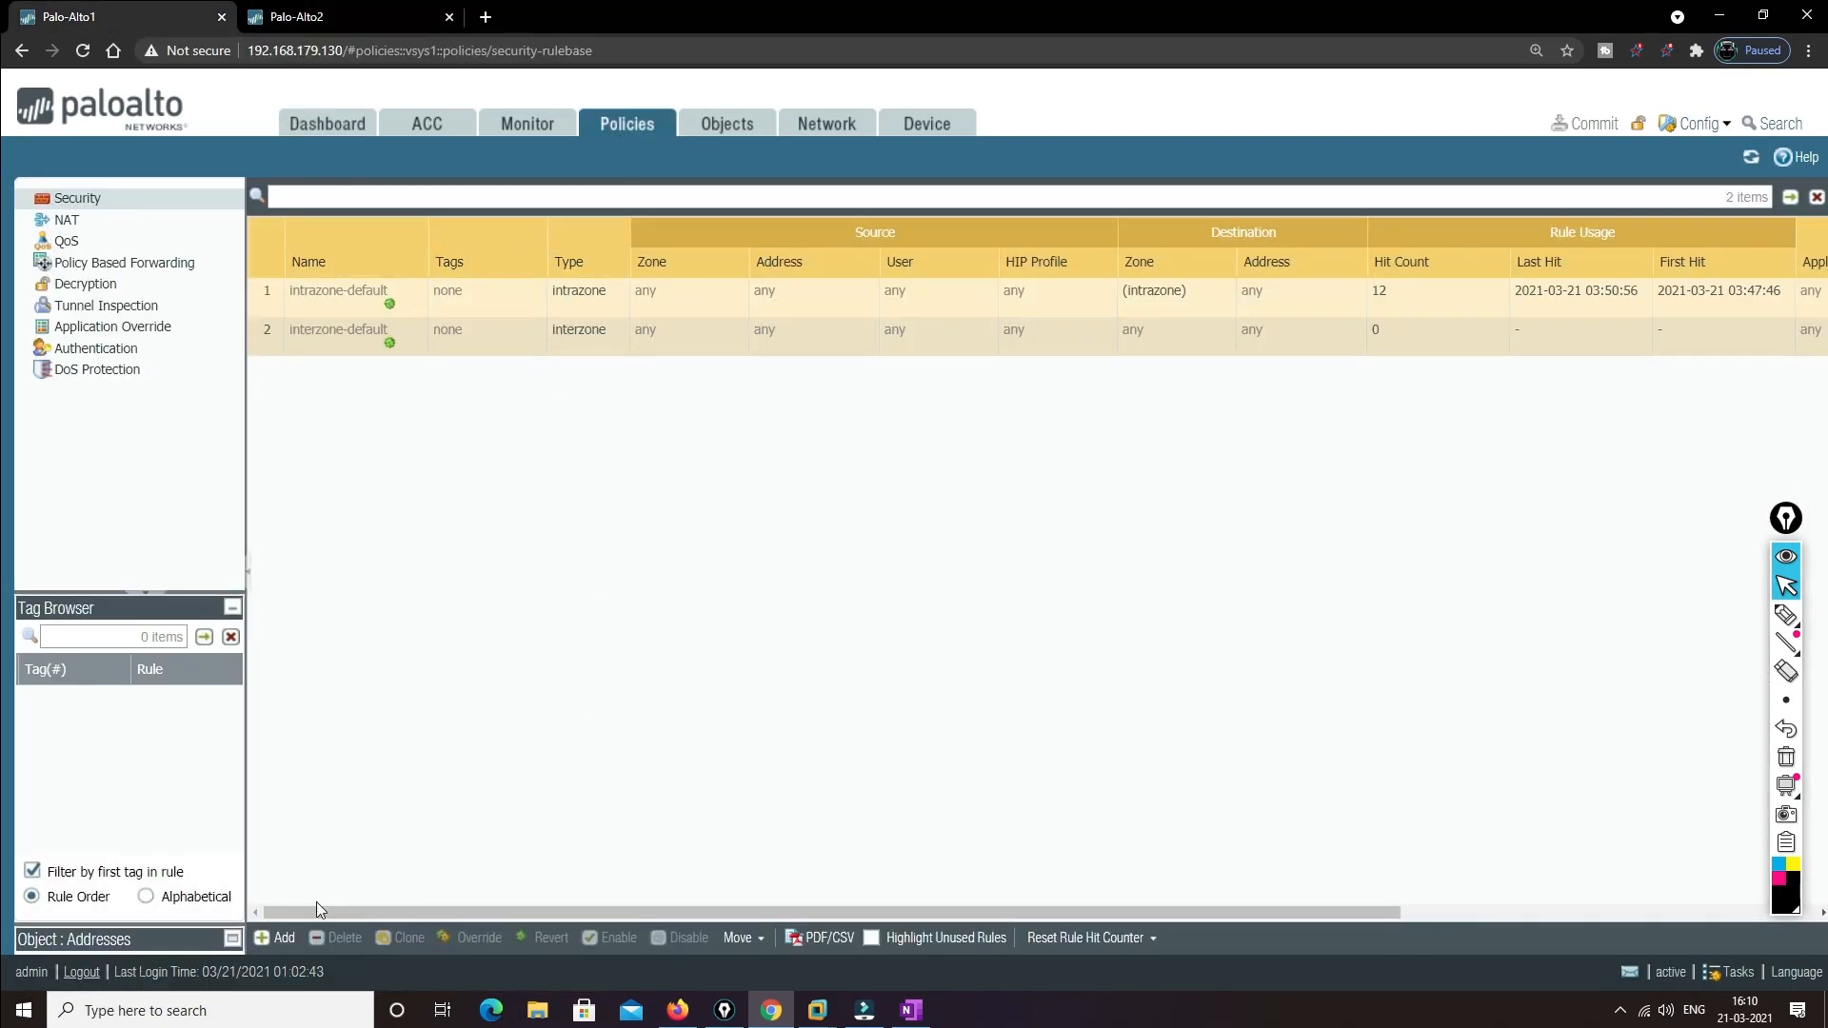
# Add a security policy rule named Out-IN on Palo-Alto1 with Inside as its source zone
pyautogui.click(276, 938)
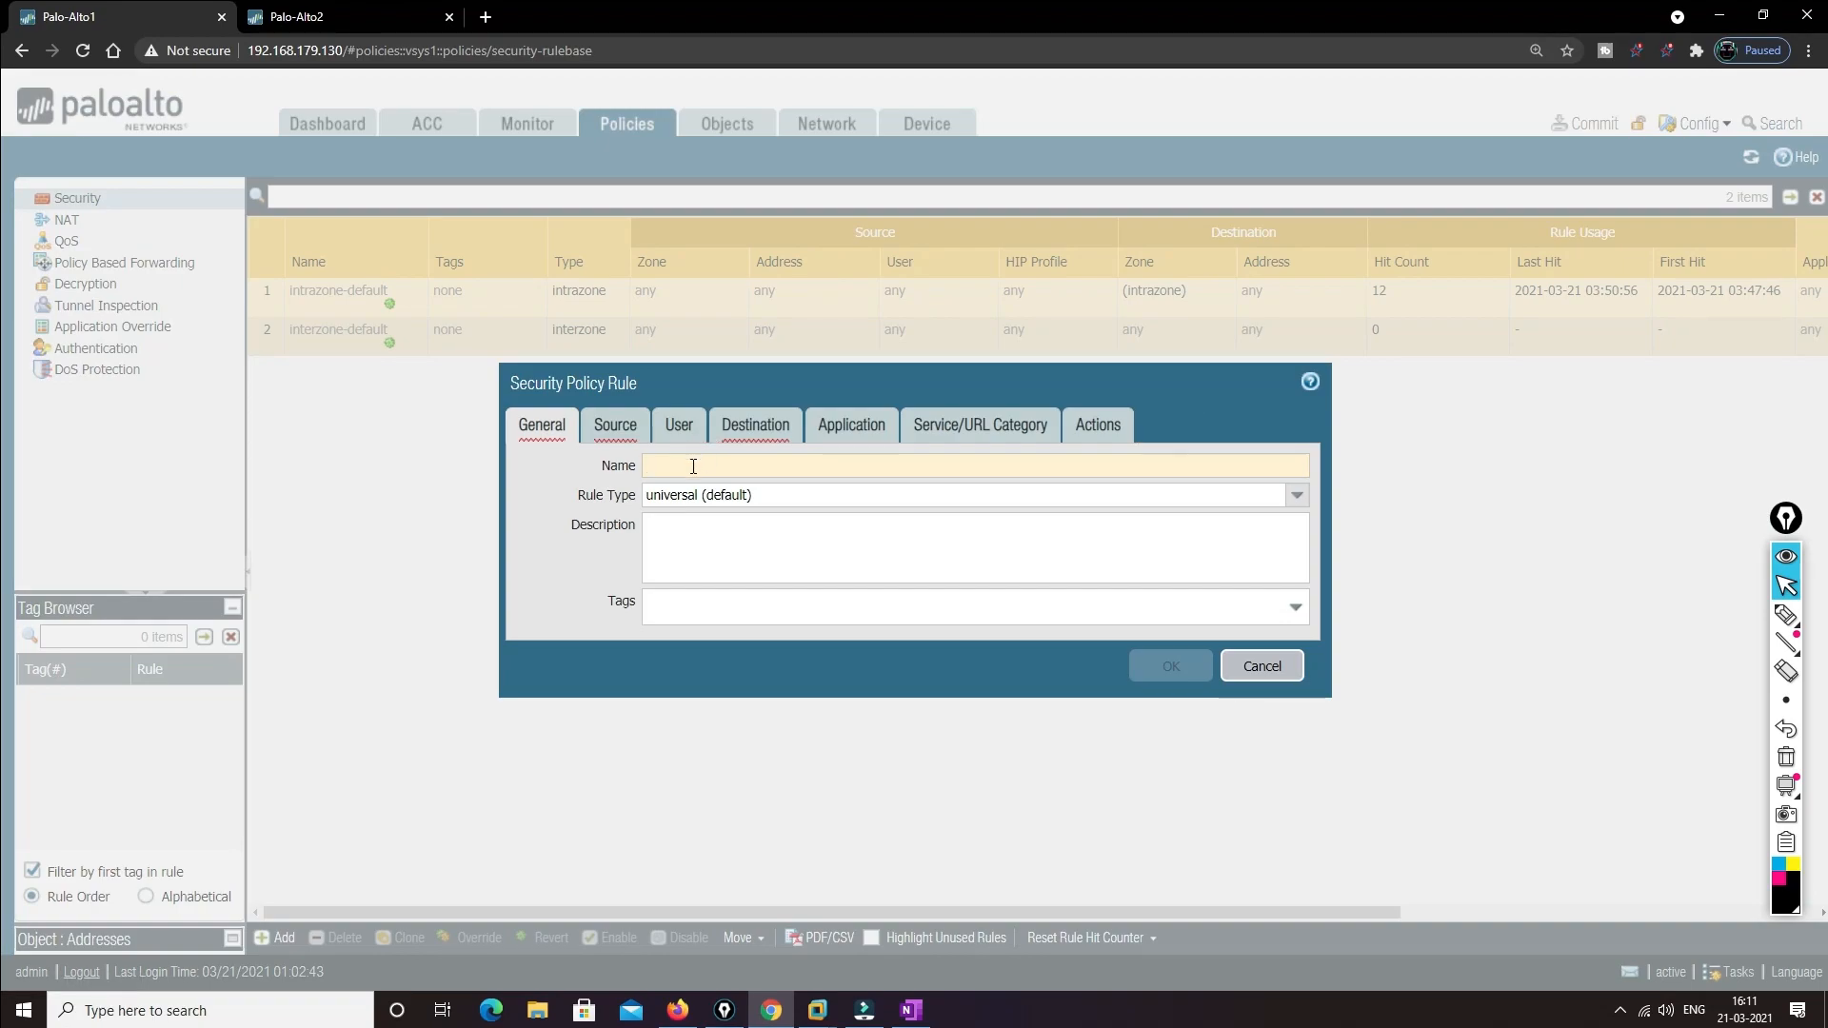
pyautogui.write('Out-IN')
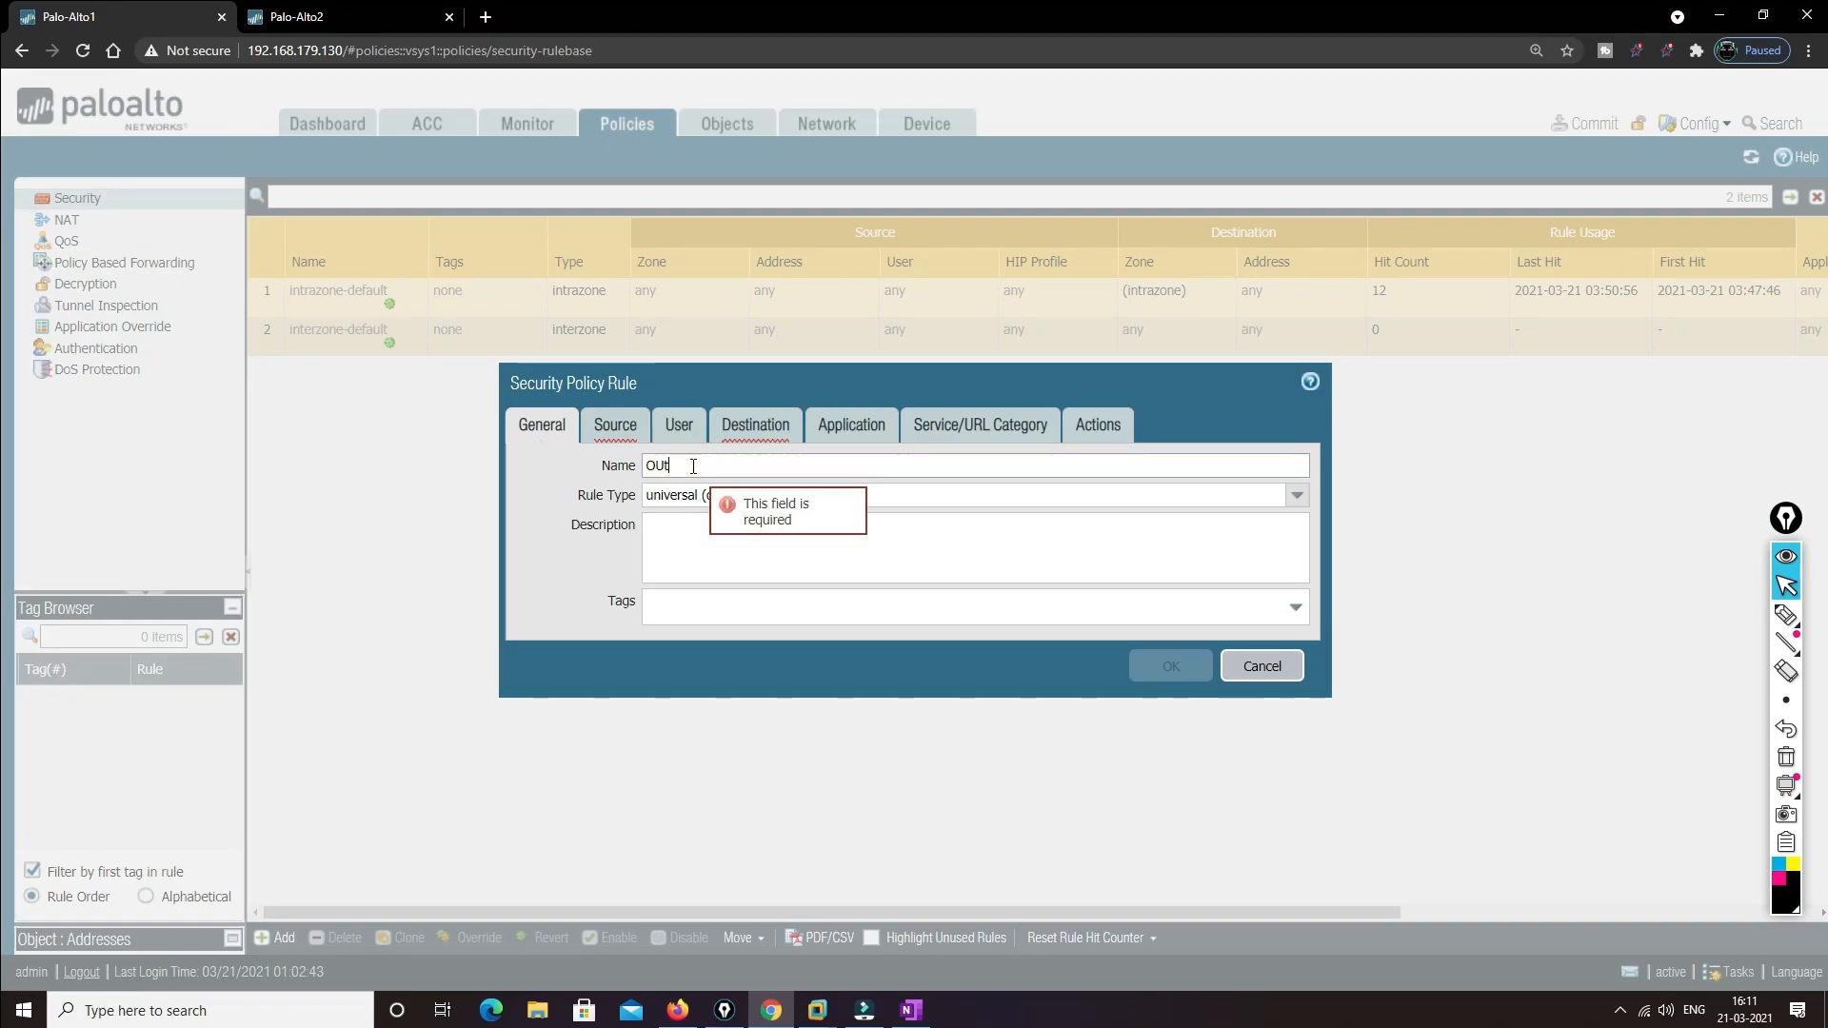
pyautogui.click(614, 424)
pyautogui.click(551, 725)
pyautogui.click(562, 576)
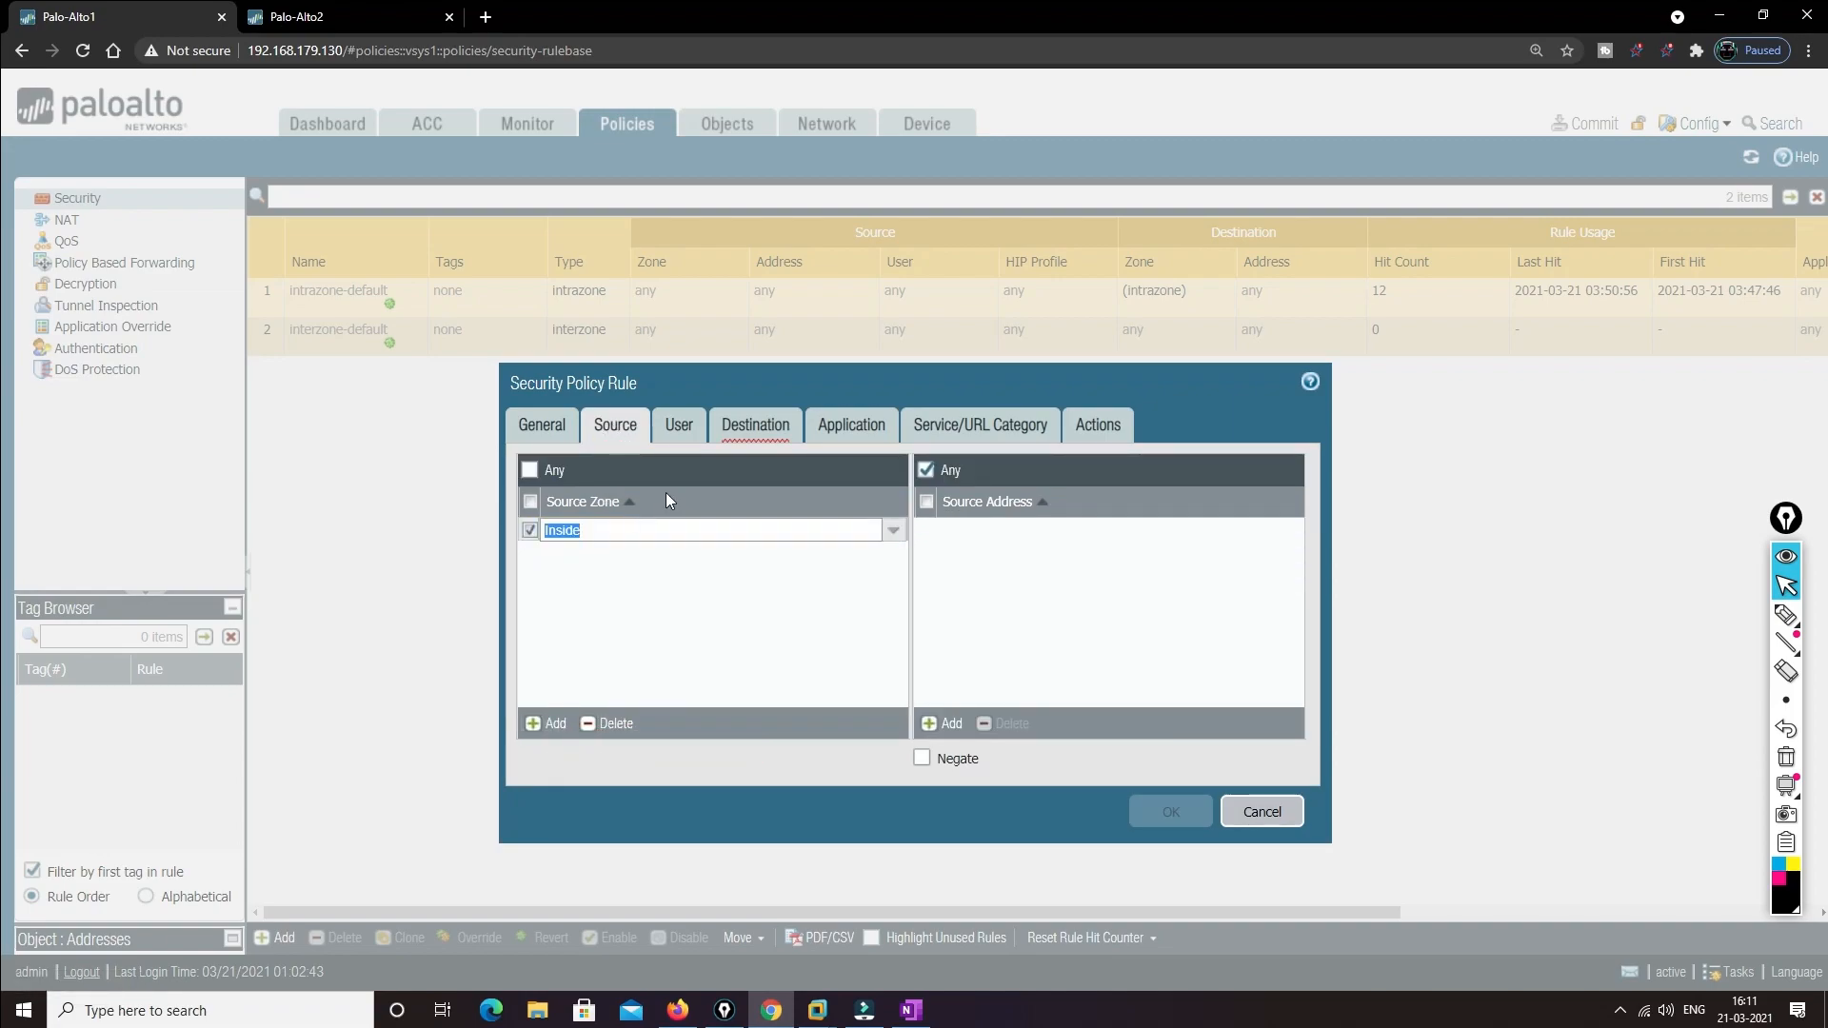
# Add a destination zone to the security rule, accept the rule with the Allow action and open the NAT policies
pyautogui.click(729, 428)
pyautogui.click(533, 726)
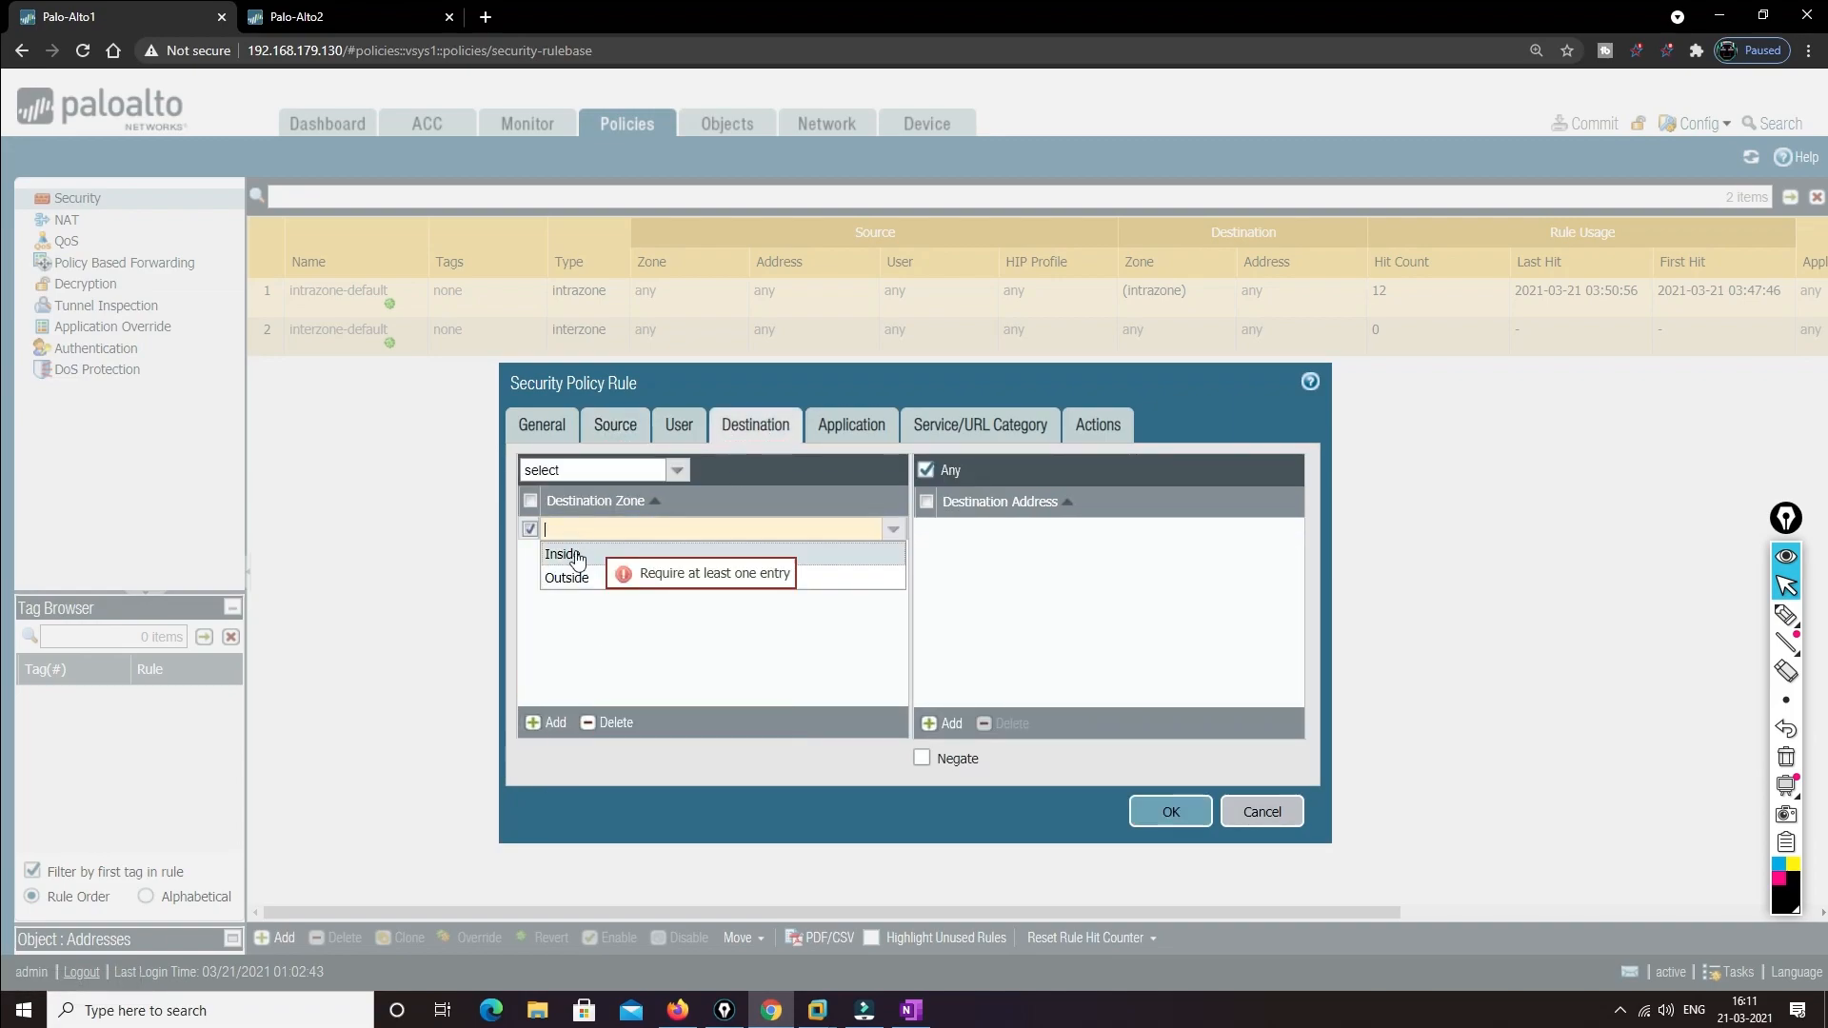
pyautogui.click(633, 562)
pyautogui.click(1069, 428)
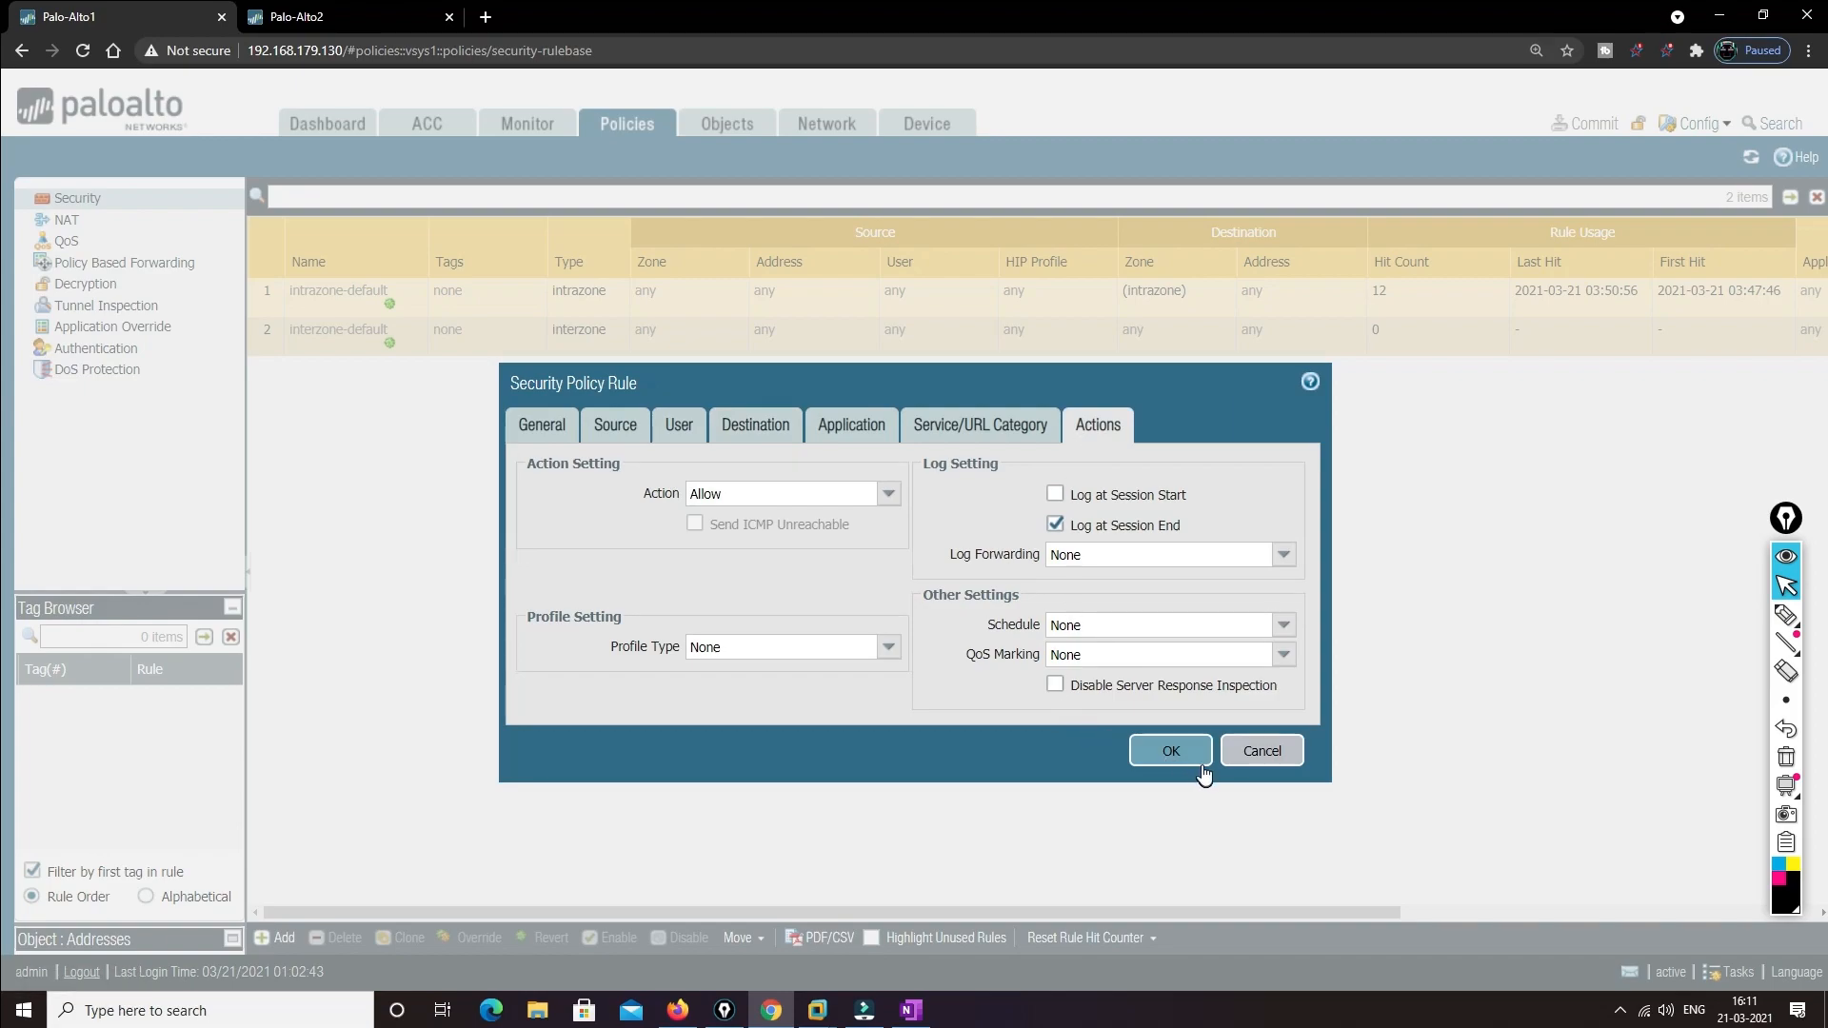
pyautogui.click(1171, 752)
pyautogui.click(66, 220)
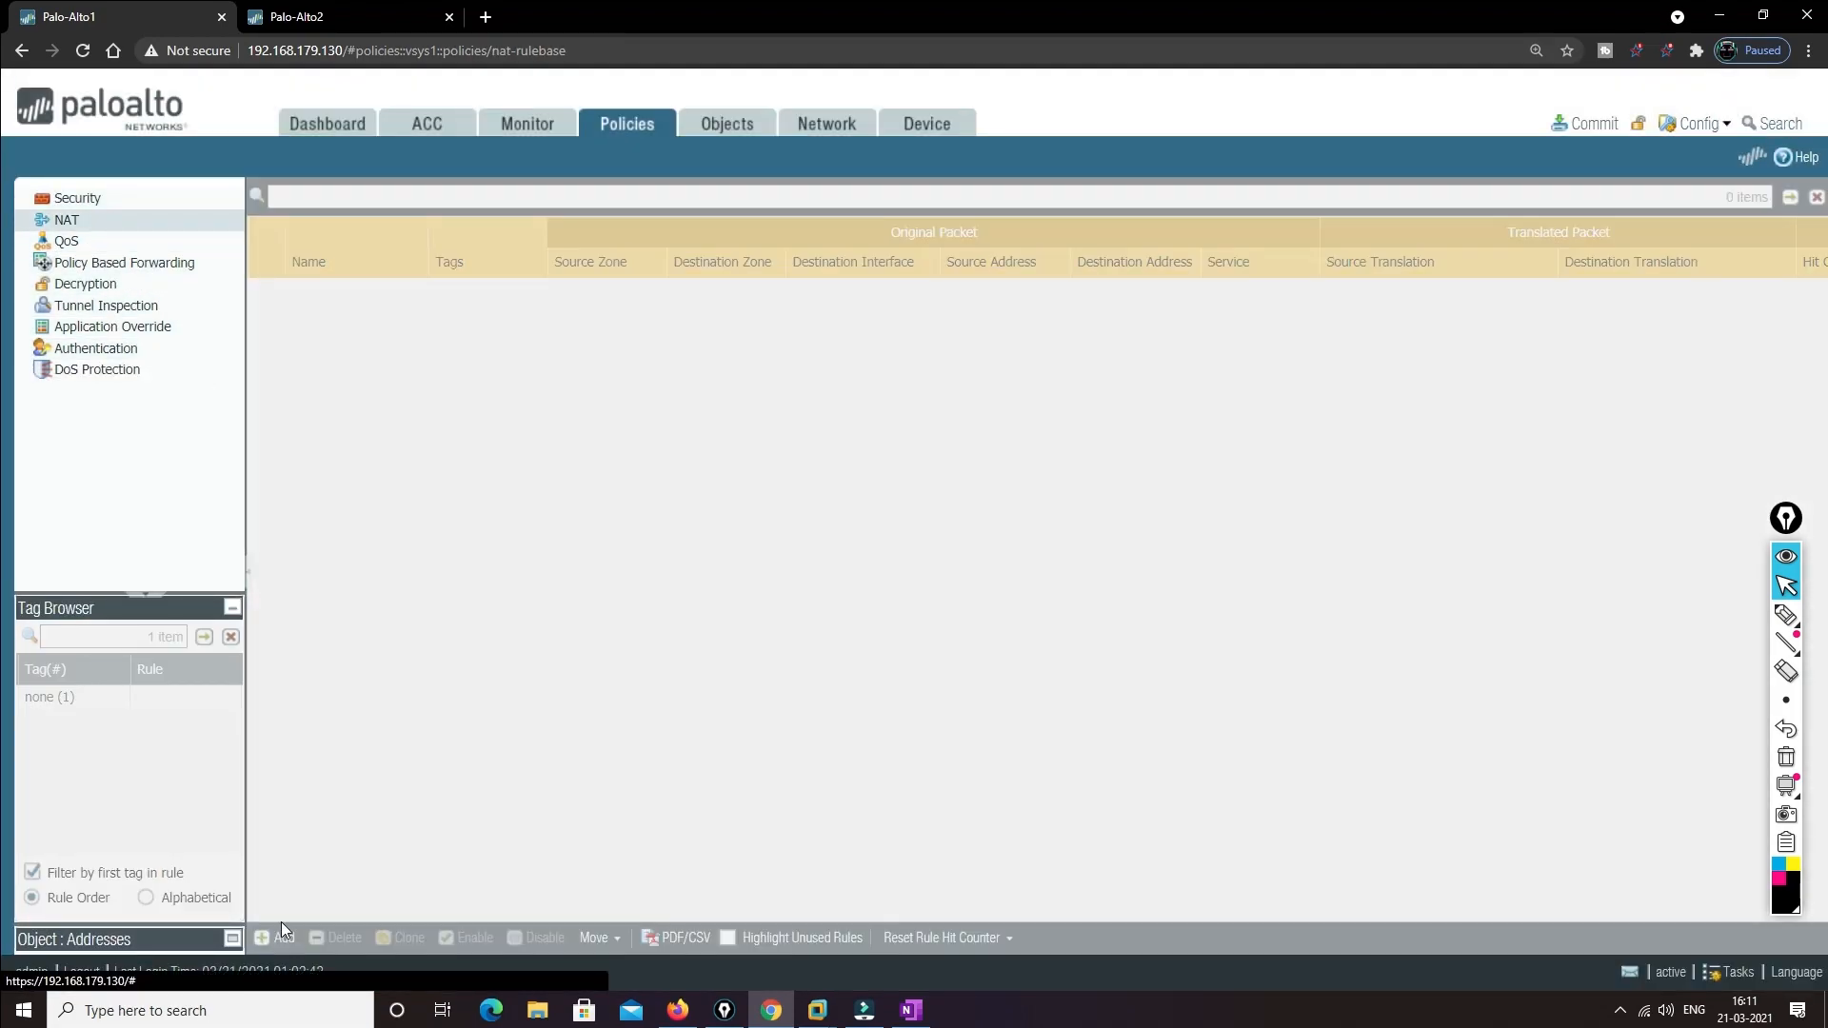
pyautogui.click(282, 935)
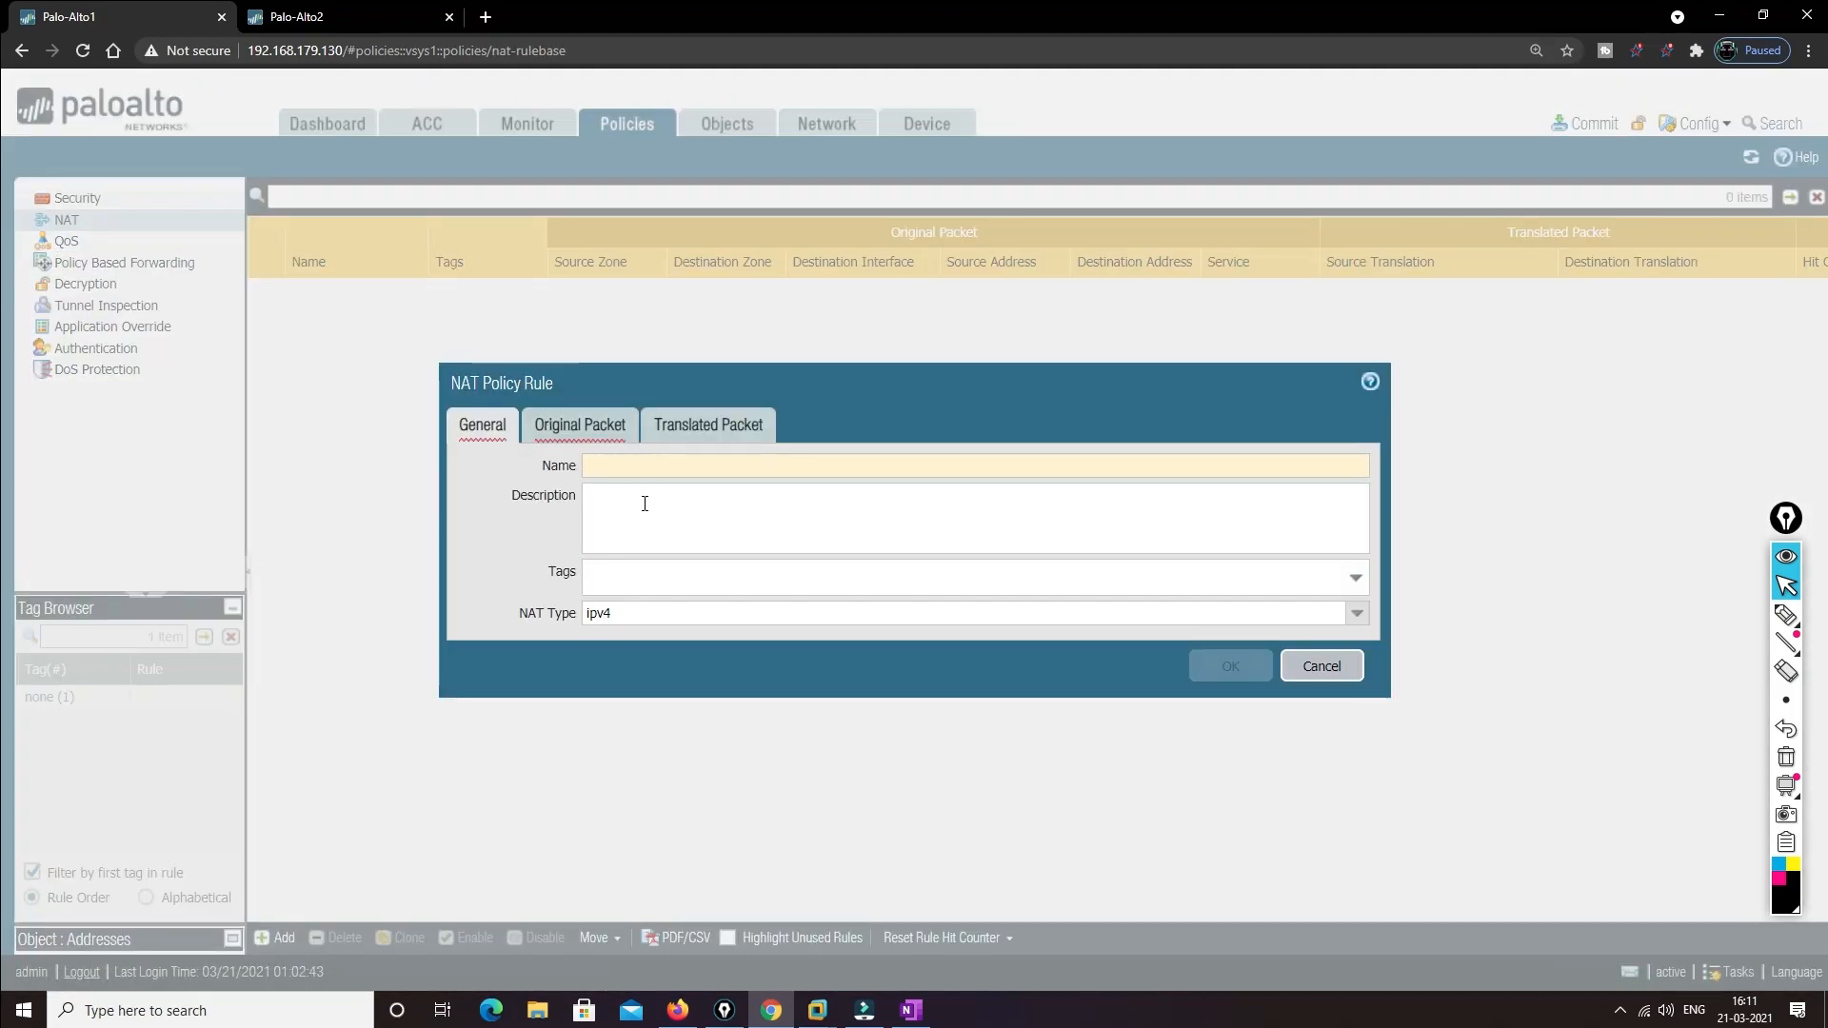
pyautogui.write('In-OUT')
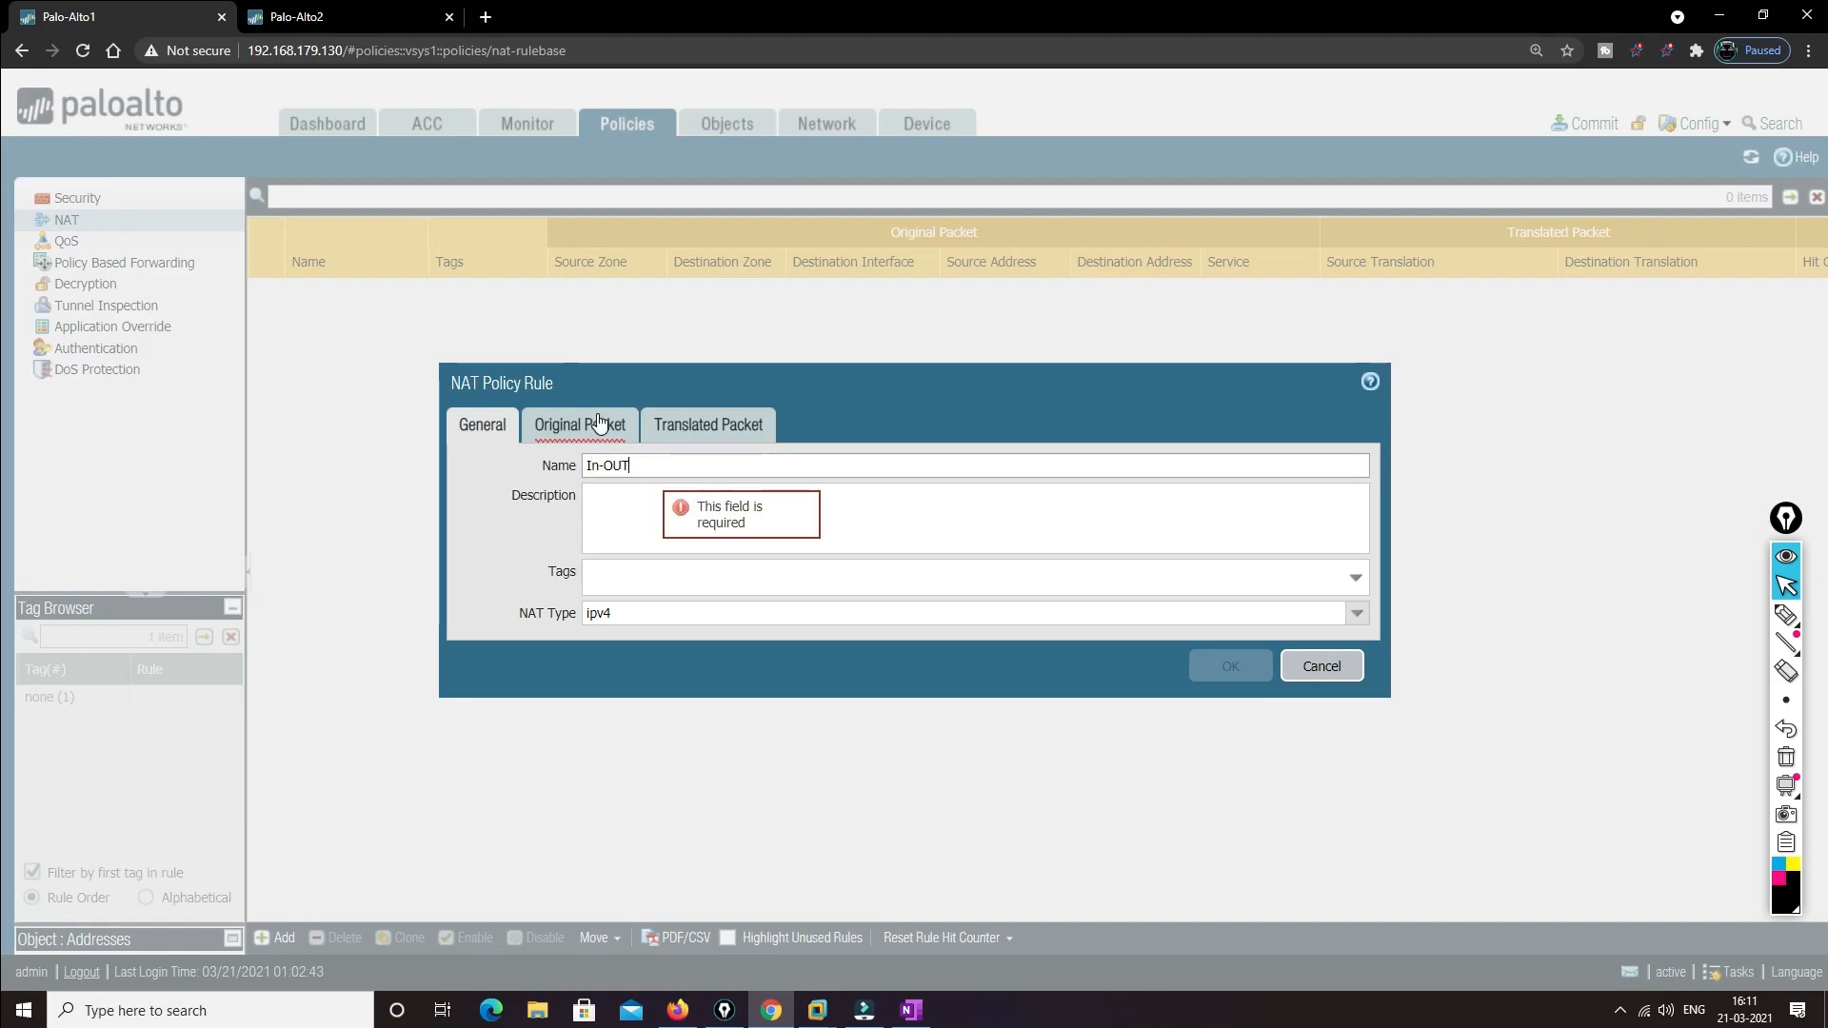
pyautogui.click(599, 423)
pyautogui.click(482, 723)
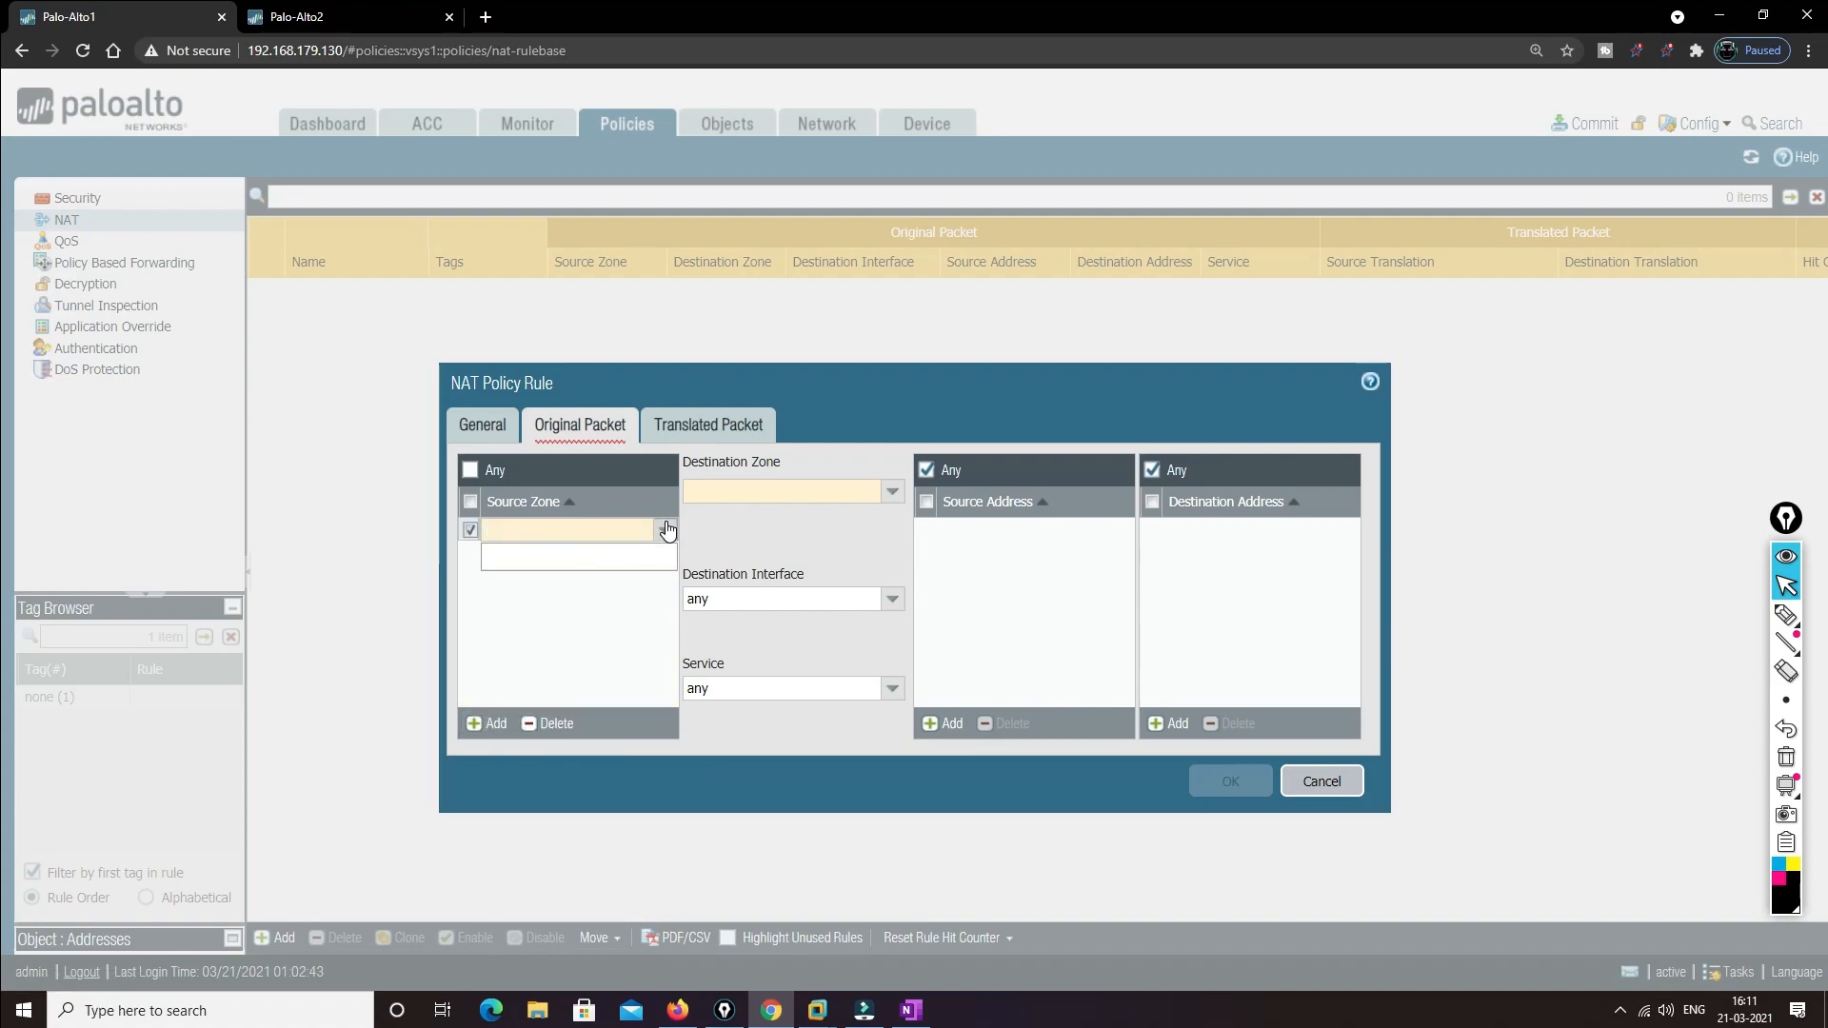
pyautogui.click(534, 604)
pyautogui.click(1320, 781)
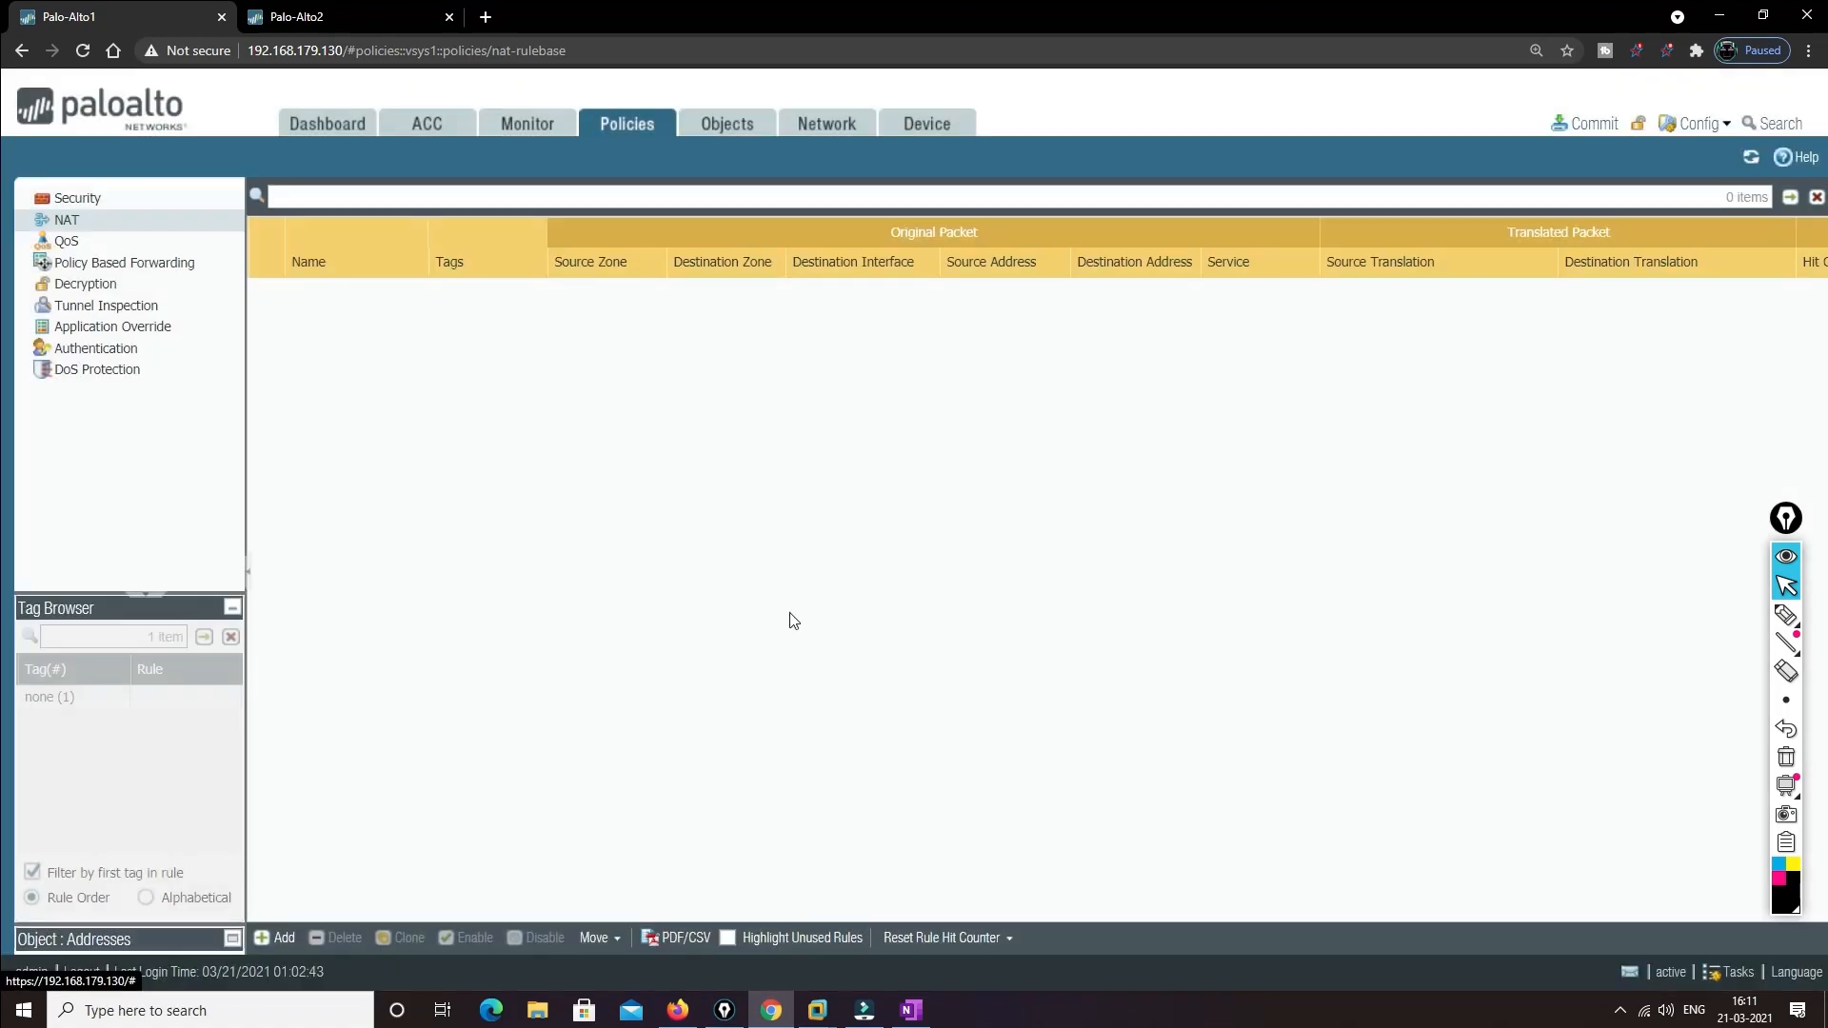
# Add a NAT policy rule named In-Out with source zone Inside and destination zone Outside
pyautogui.click(276, 938)
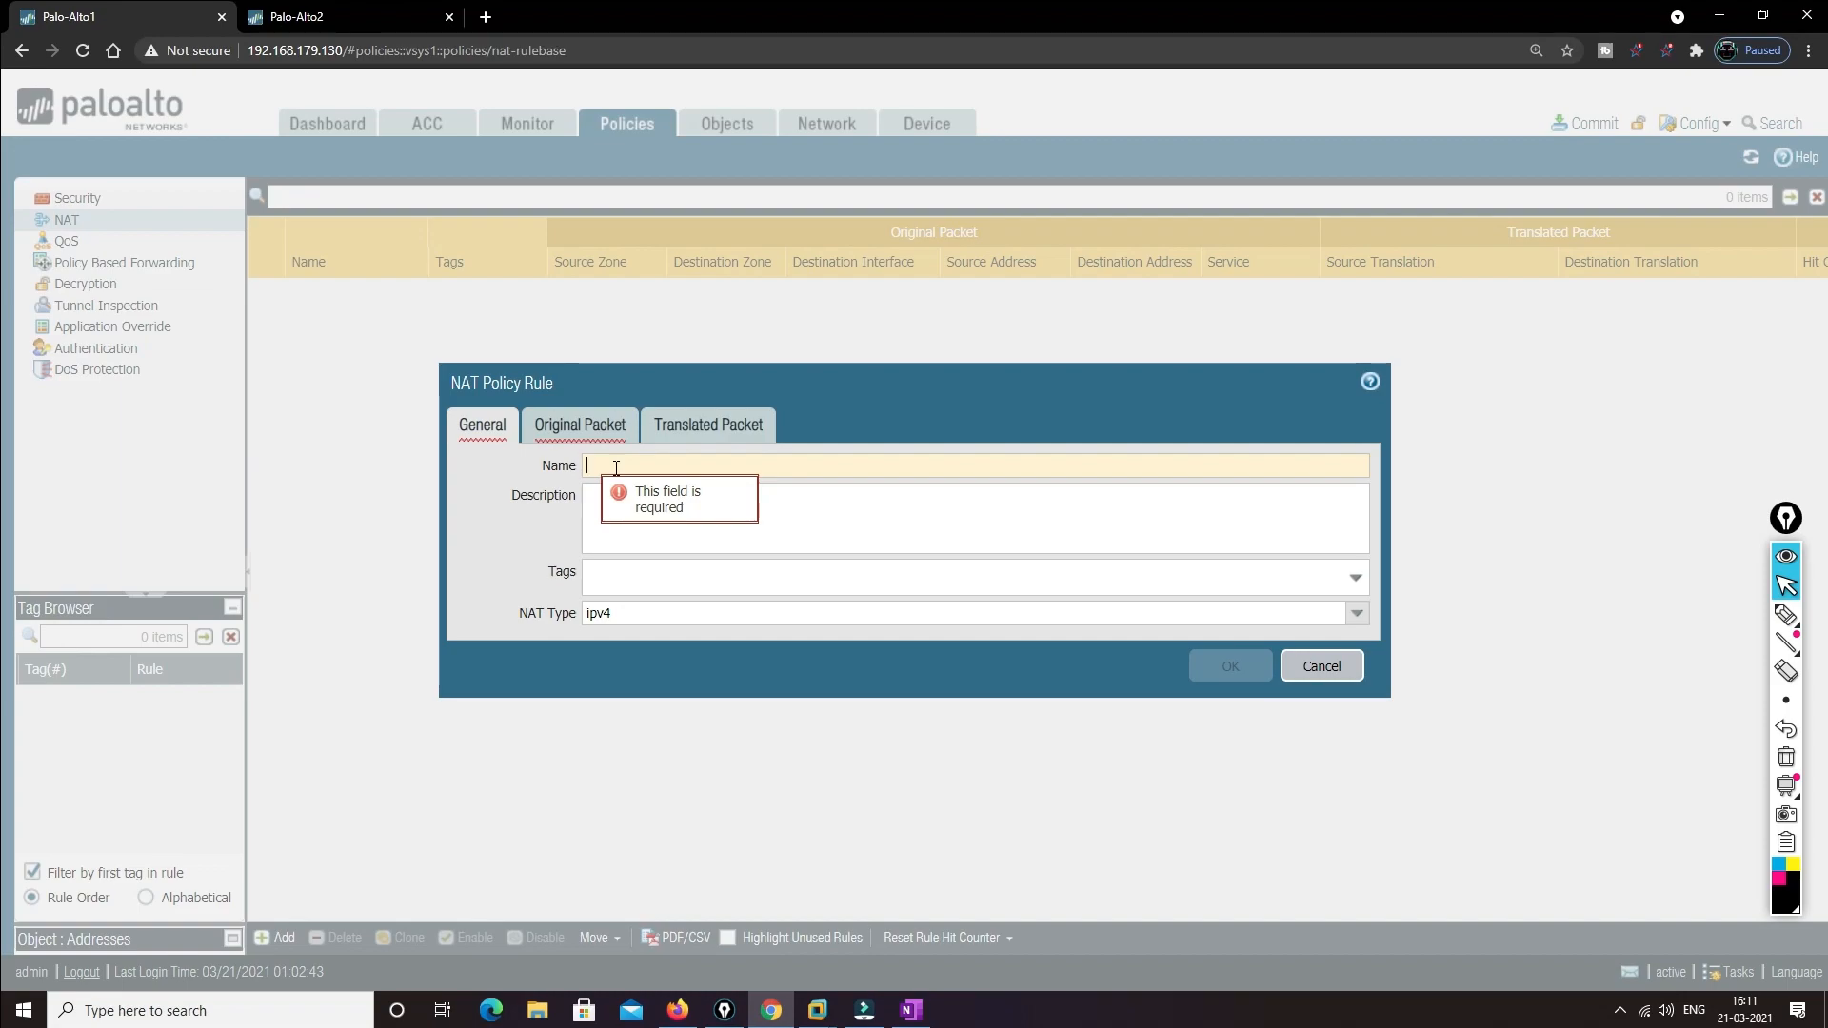
pyautogui.write('In-Out')
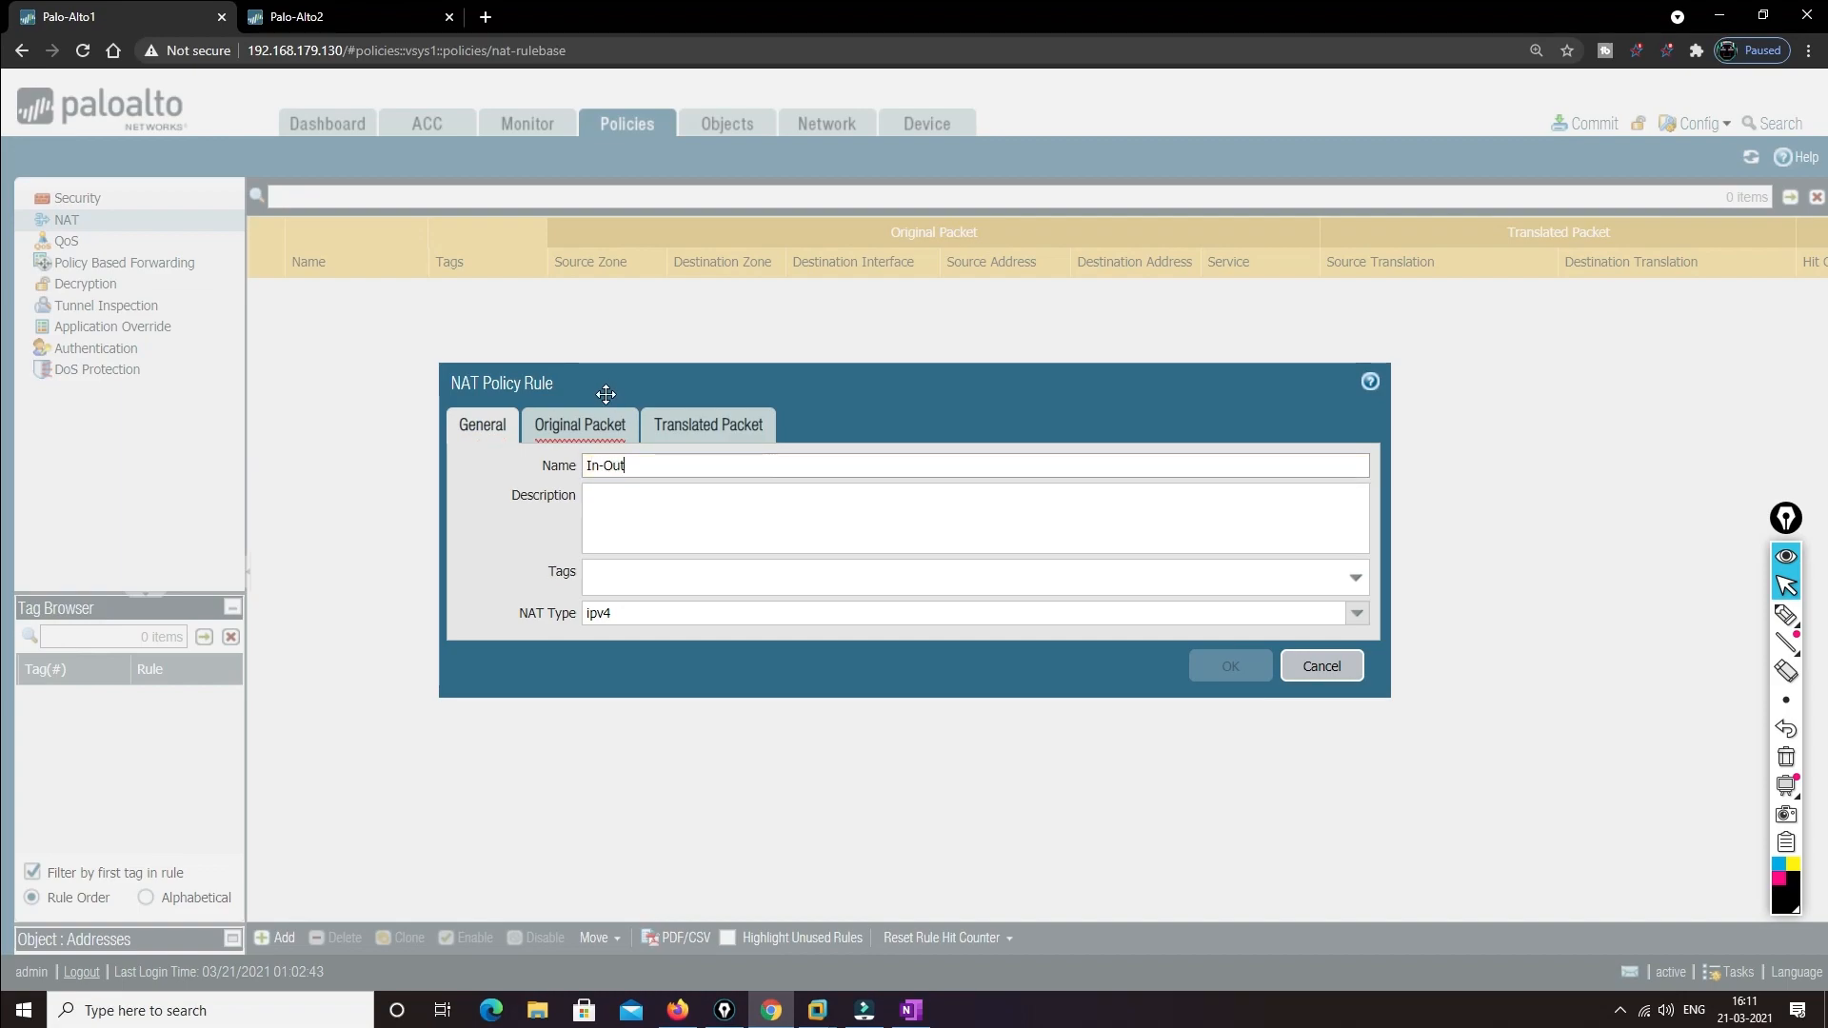
pyautogui.click(600, 424)
pyautogui.click(489, 724)
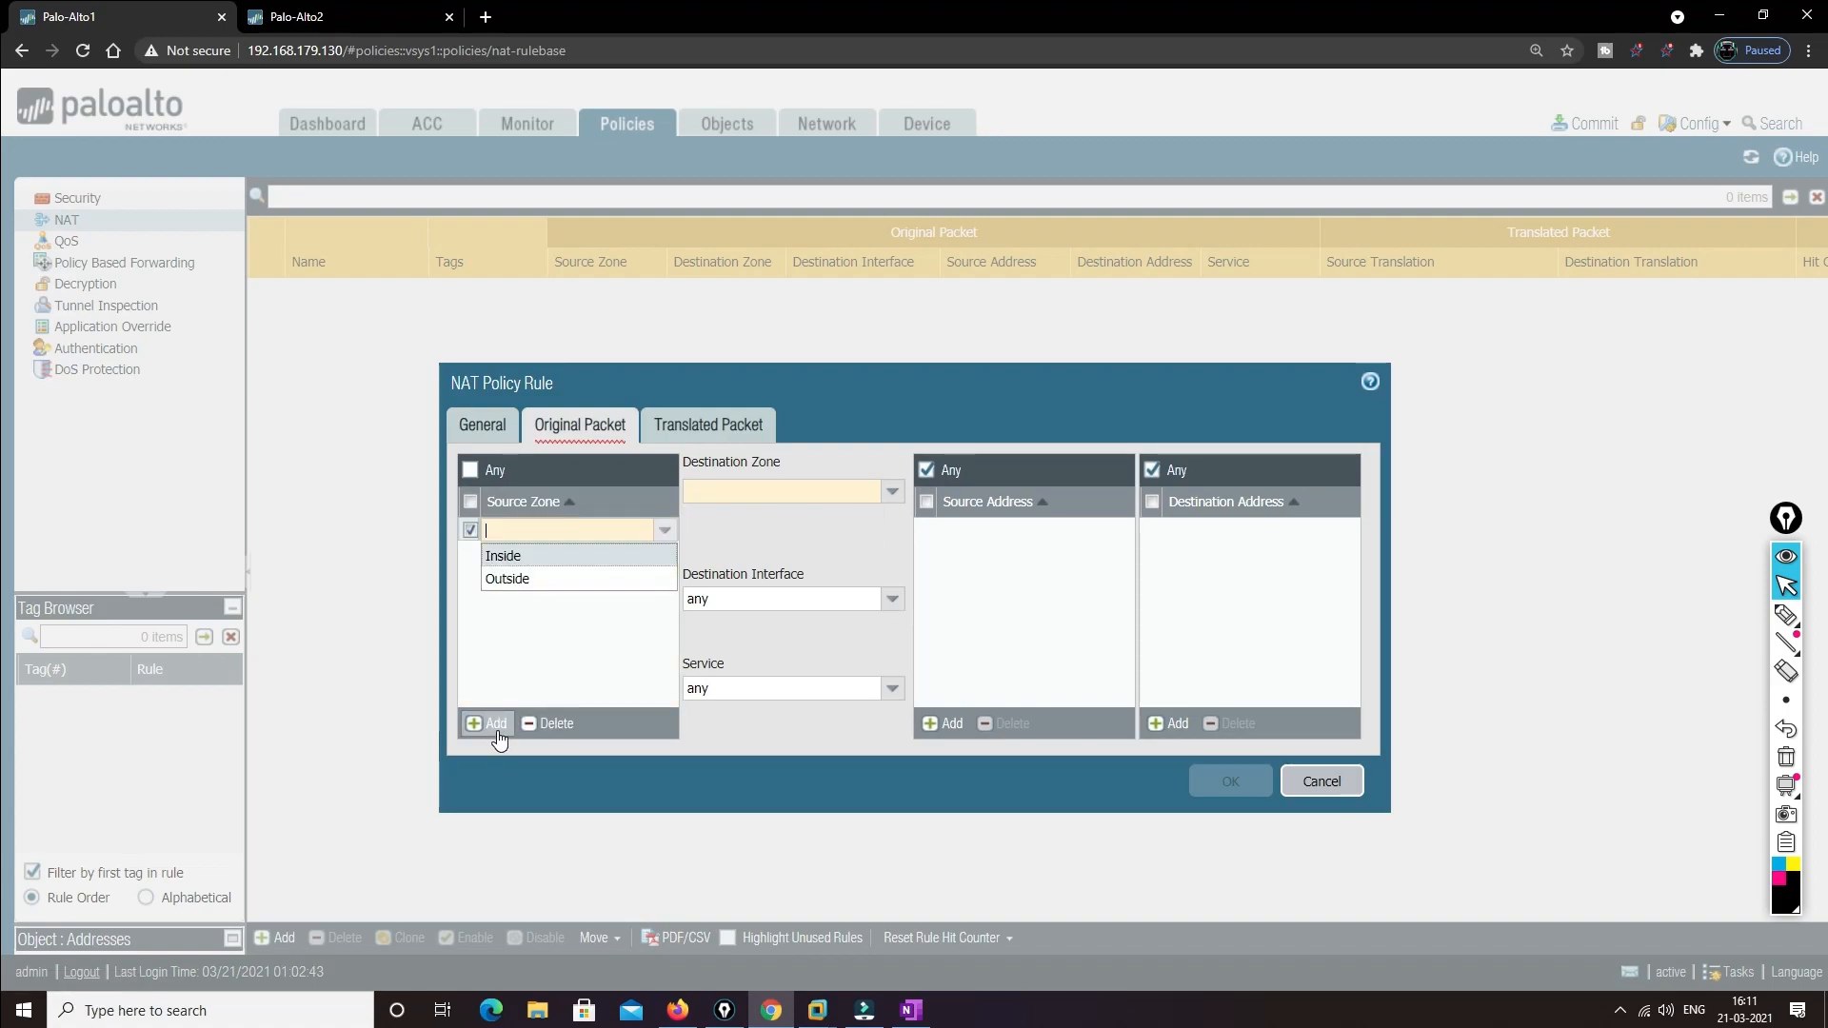
pyautogui.click(504, 556)
pyautogui.click(896, 493)
pyautogui.click(764, 545)
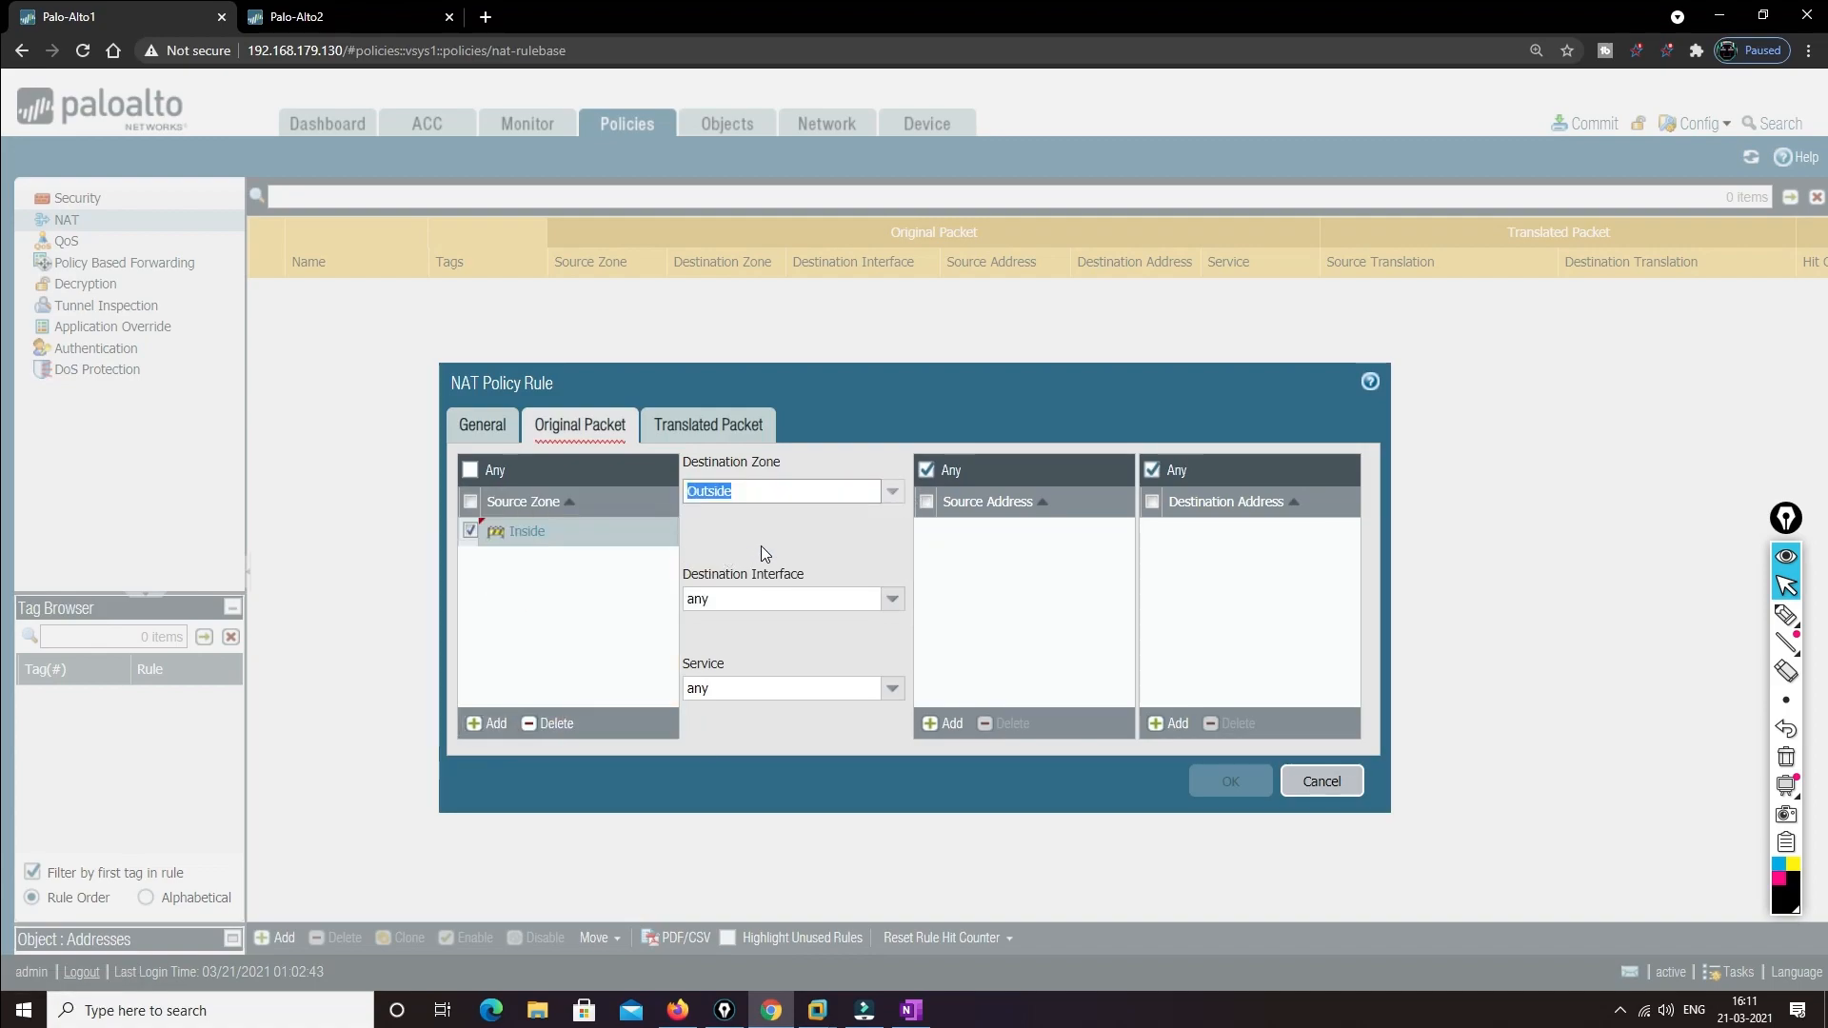
# Set the NAT rule's source translation to Dynamic IP And Port using interface address ethernet1/1 with 192.168.179.135/24, and accept the rule
pyautogui.click(709, 425)
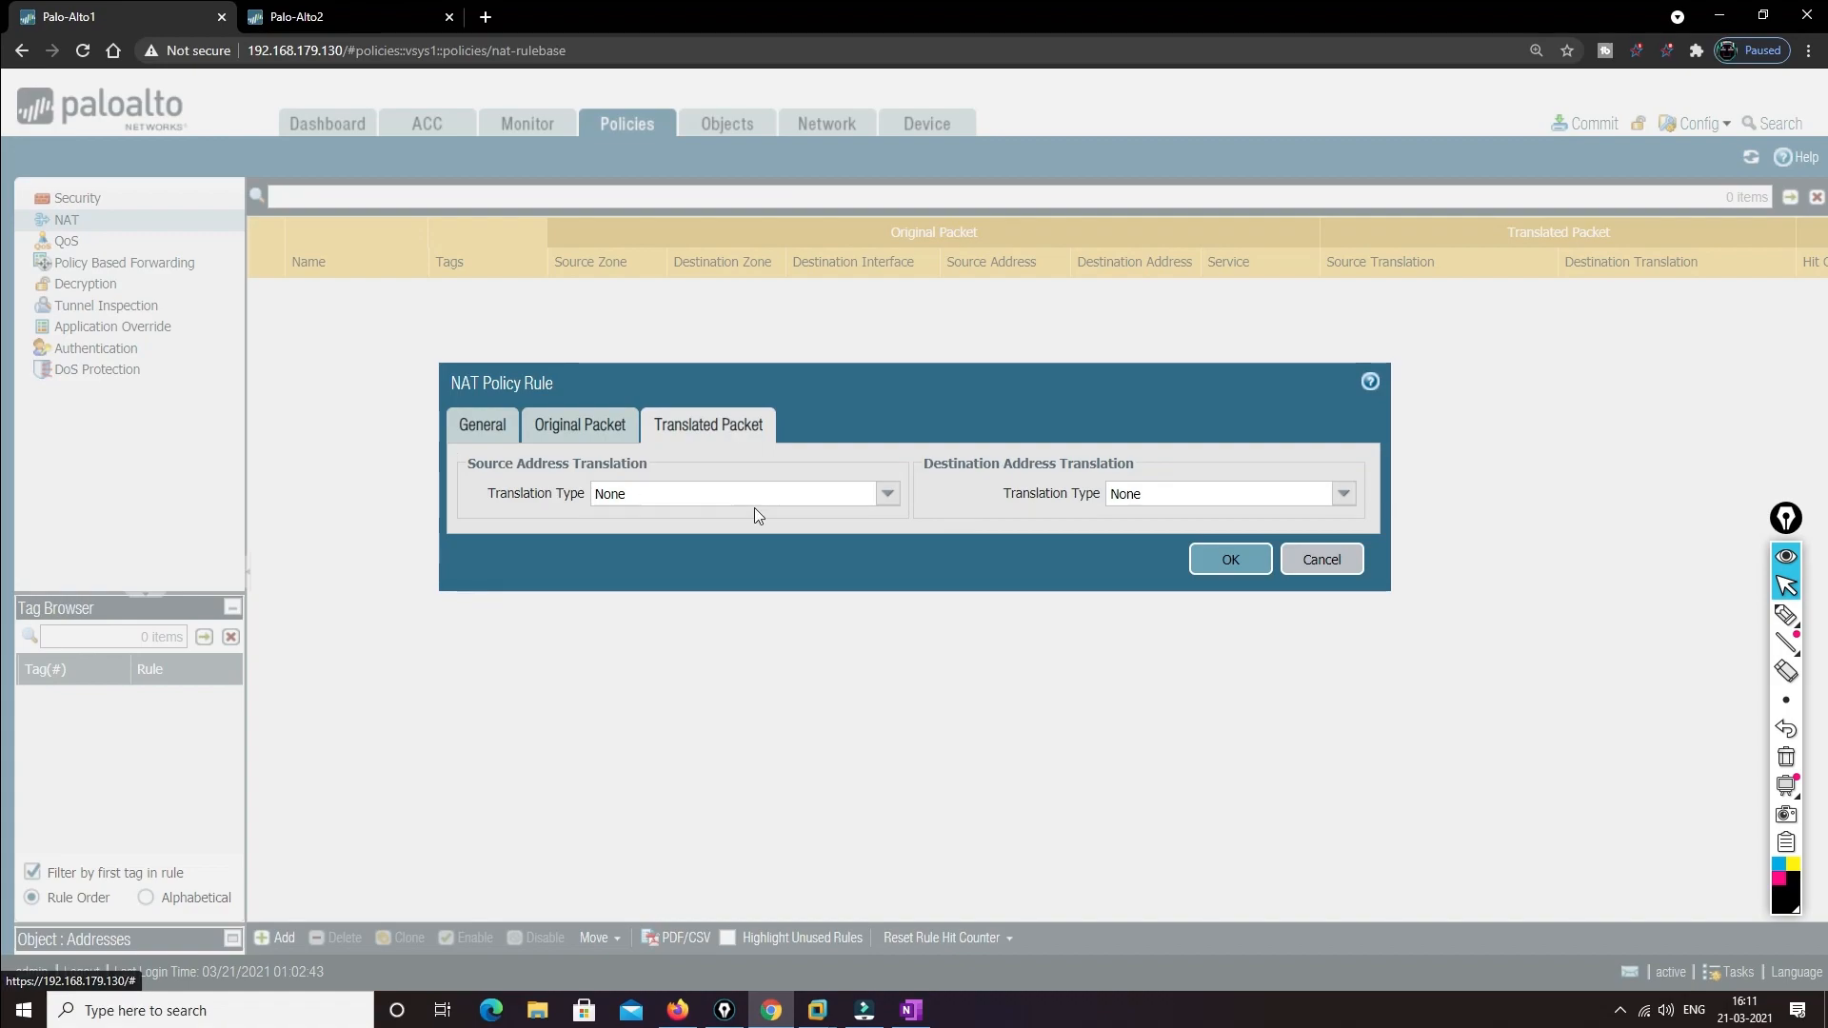
pyautogui.click(889, 494)
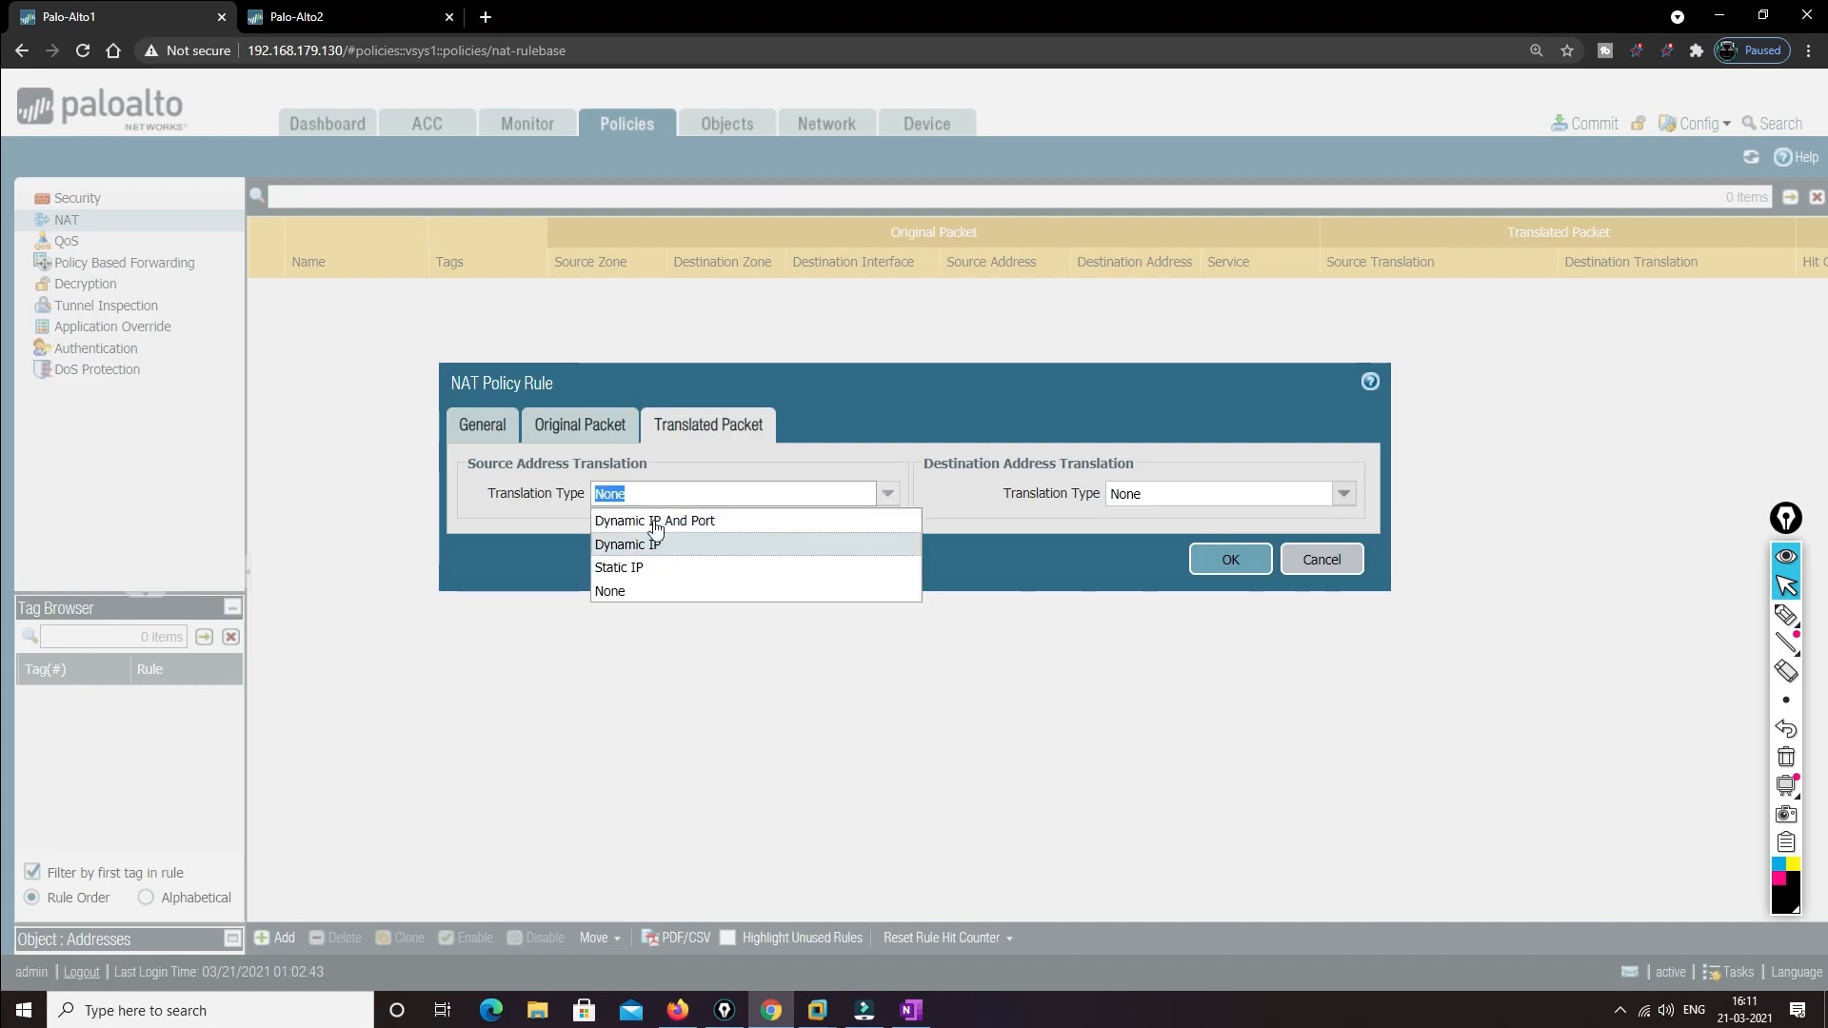
pyautogui.click(647, 521)
pyautogui.click(878, 529)
pyautogui.click(673, 571)
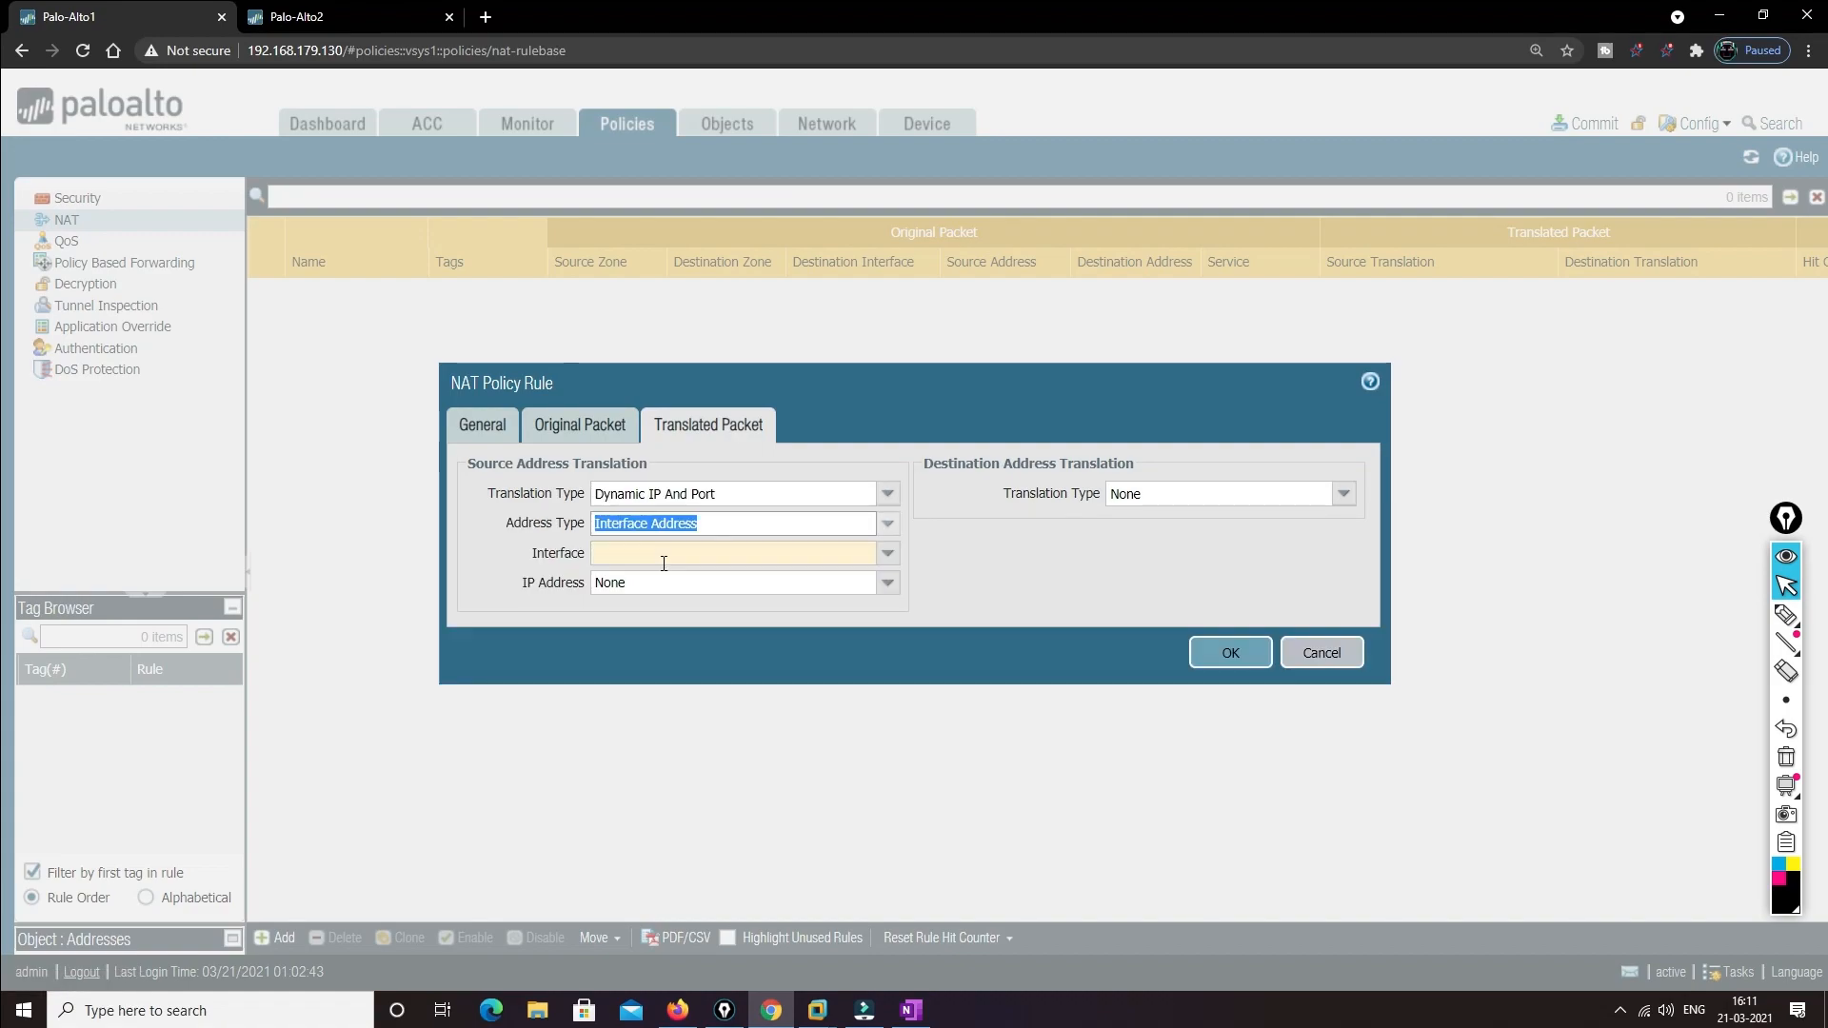
pyautogui.click(885, 555)
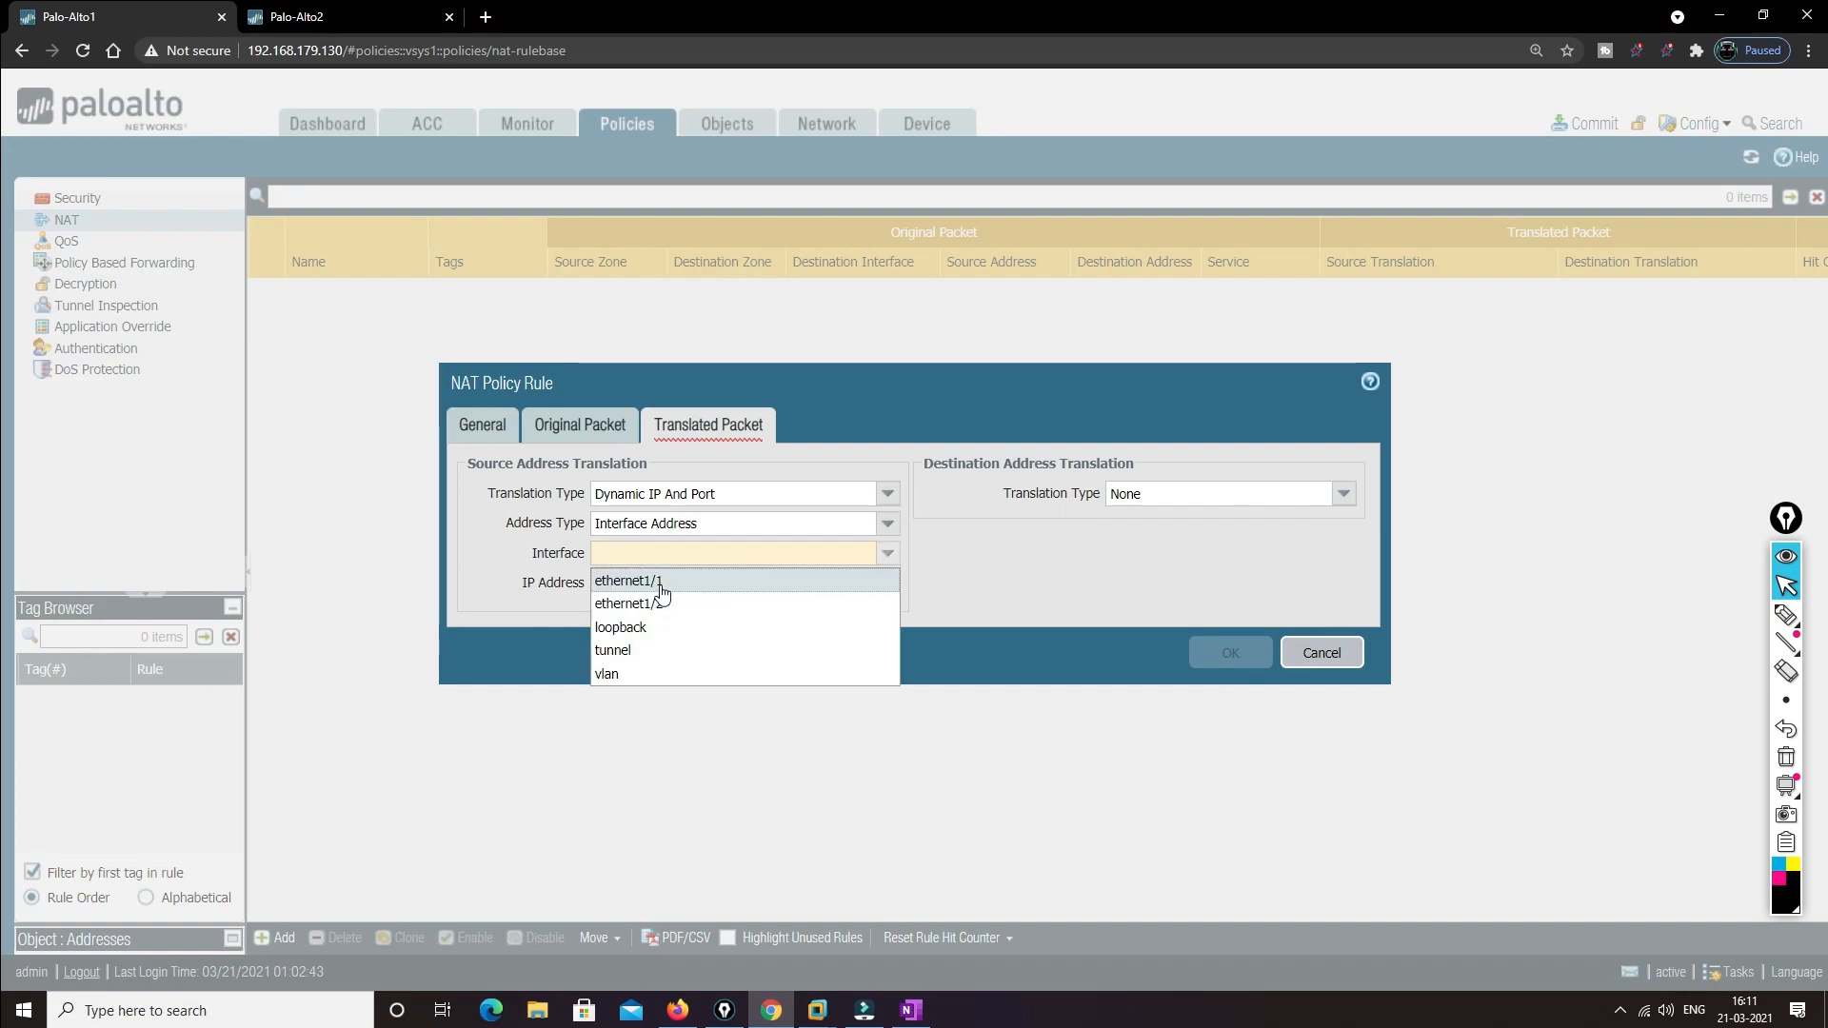
pyautogui.click(662, 584)
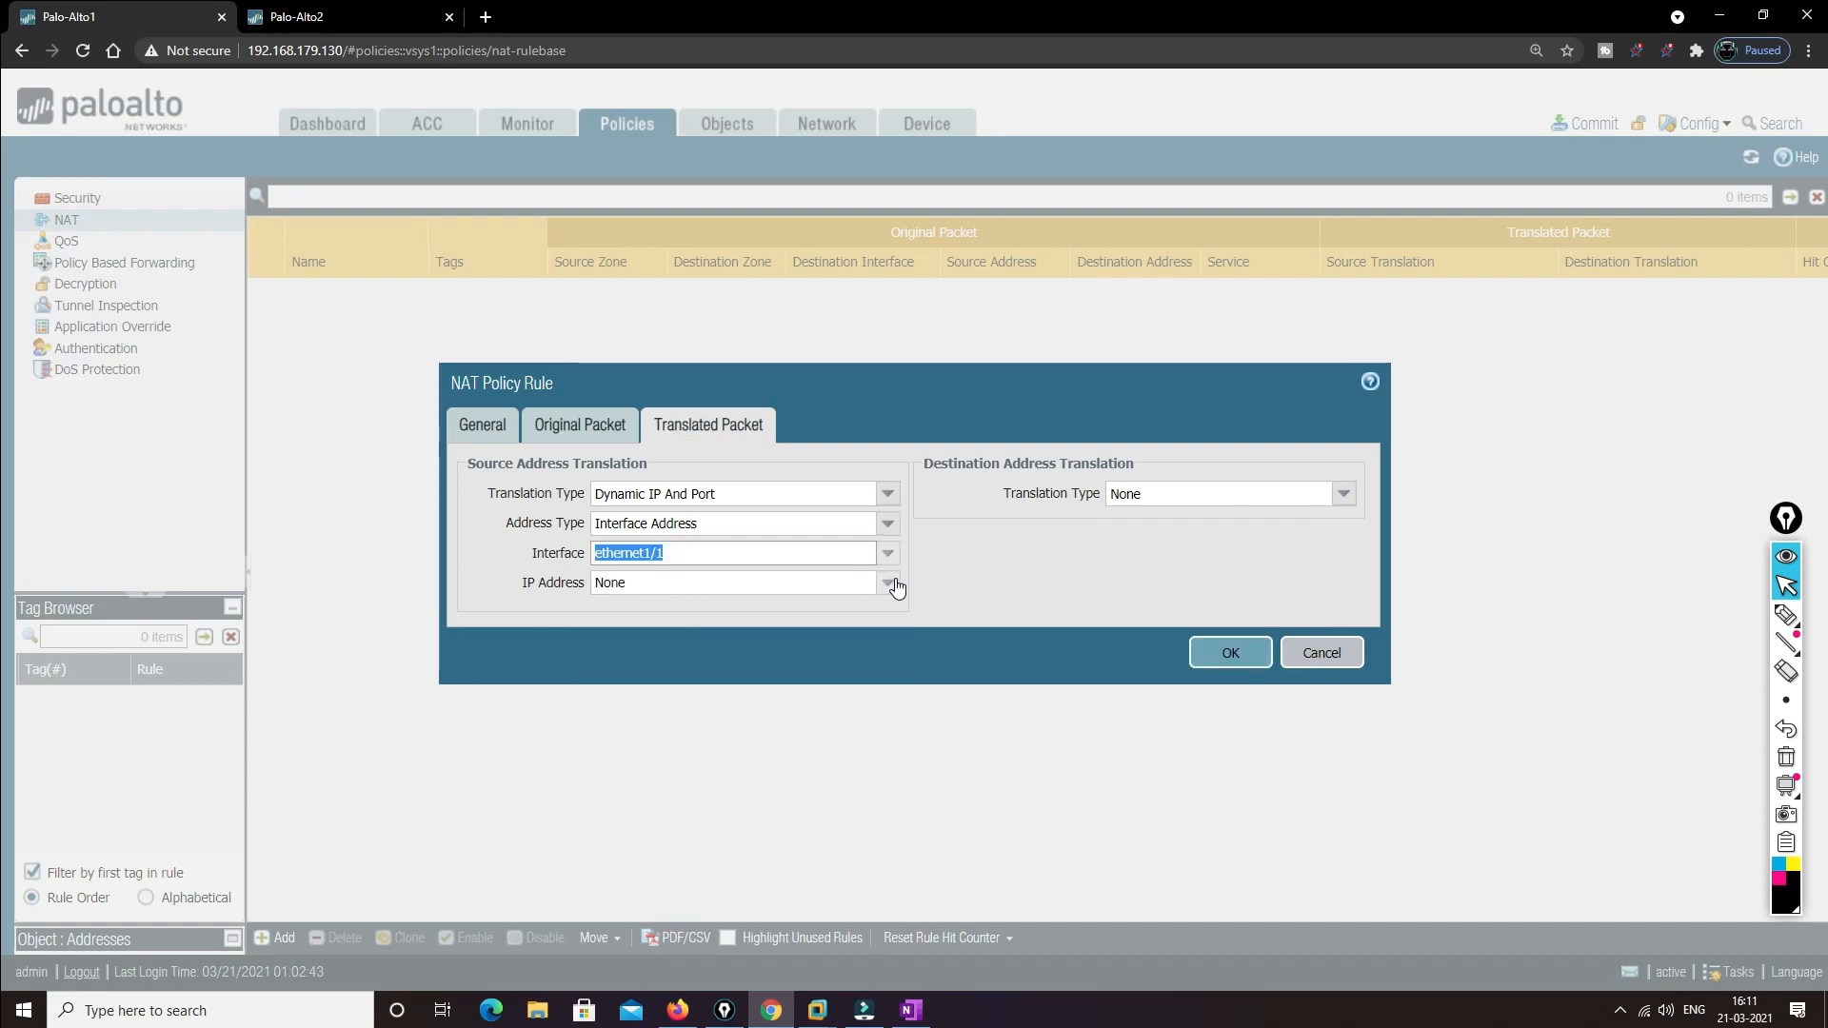
pyautogui.click(888, 584)
pyautogui.click(654, 629)
pyautogui.click(1211, 652)
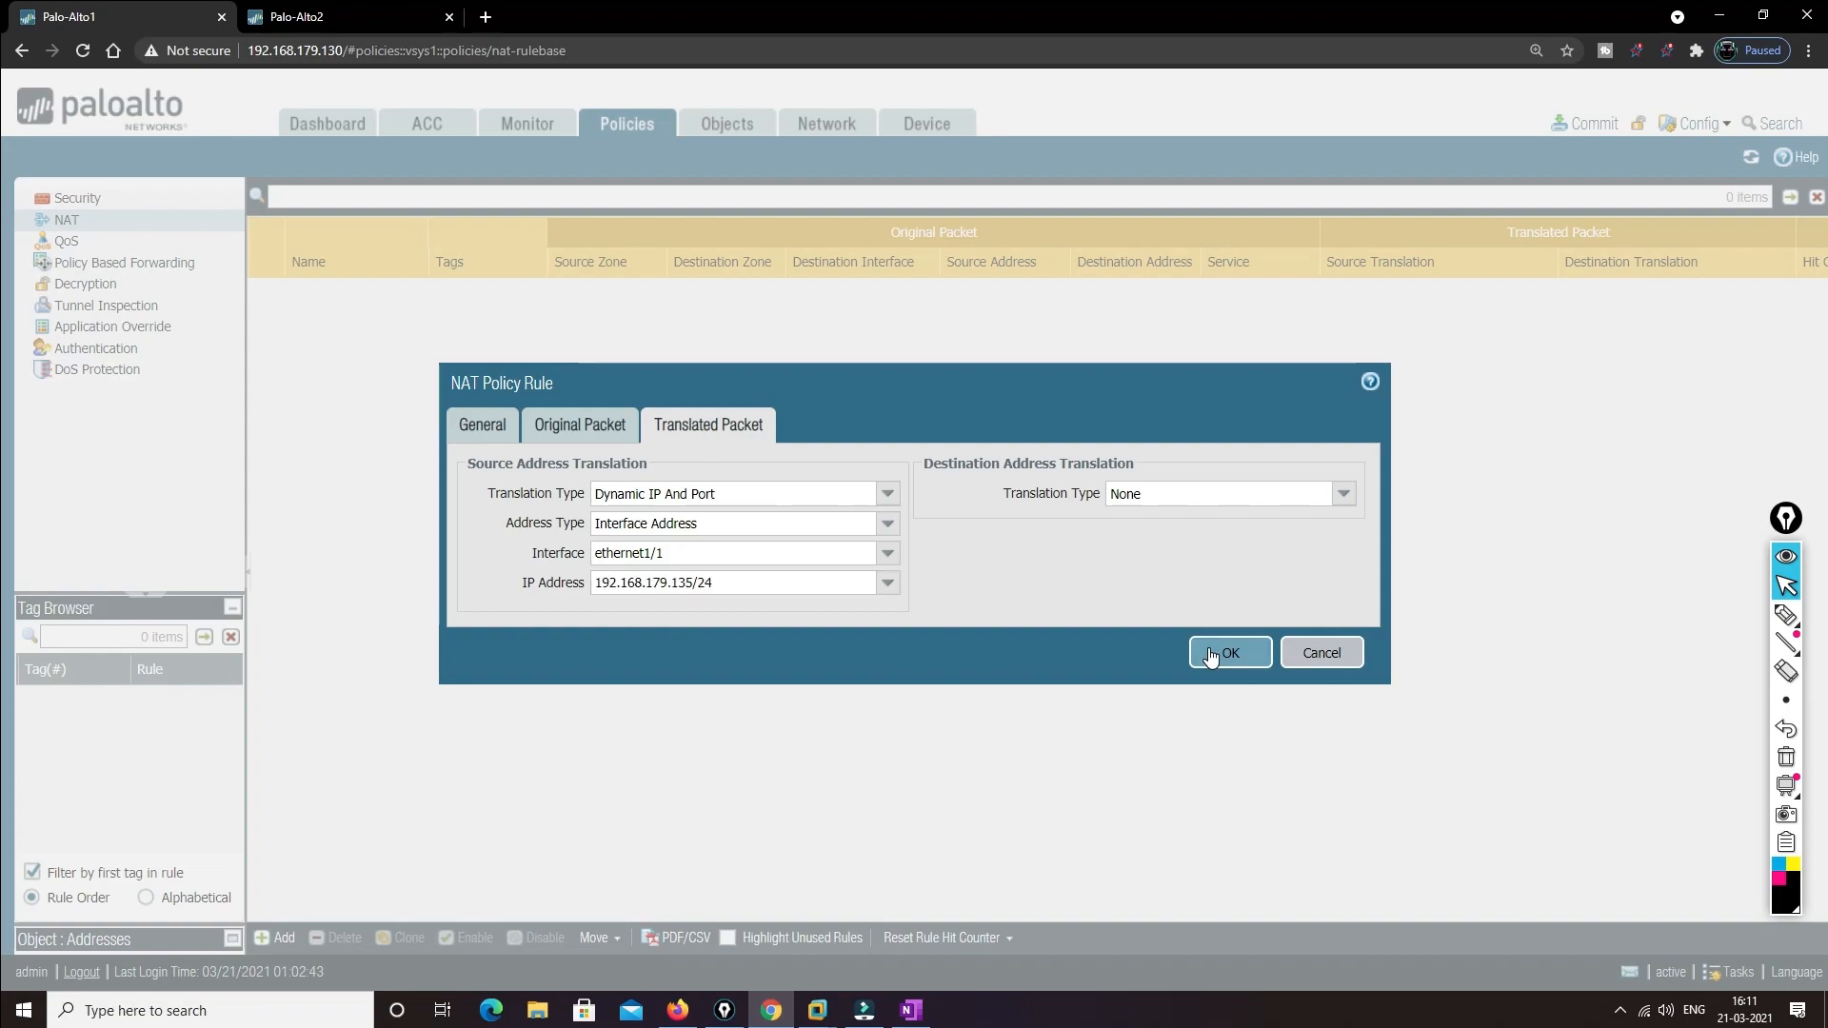
# Commit all changes on Palo-Alto1 and check the High Availability status on the Palo-Alto2 dashboard
pyautogui.click(1585, 124)
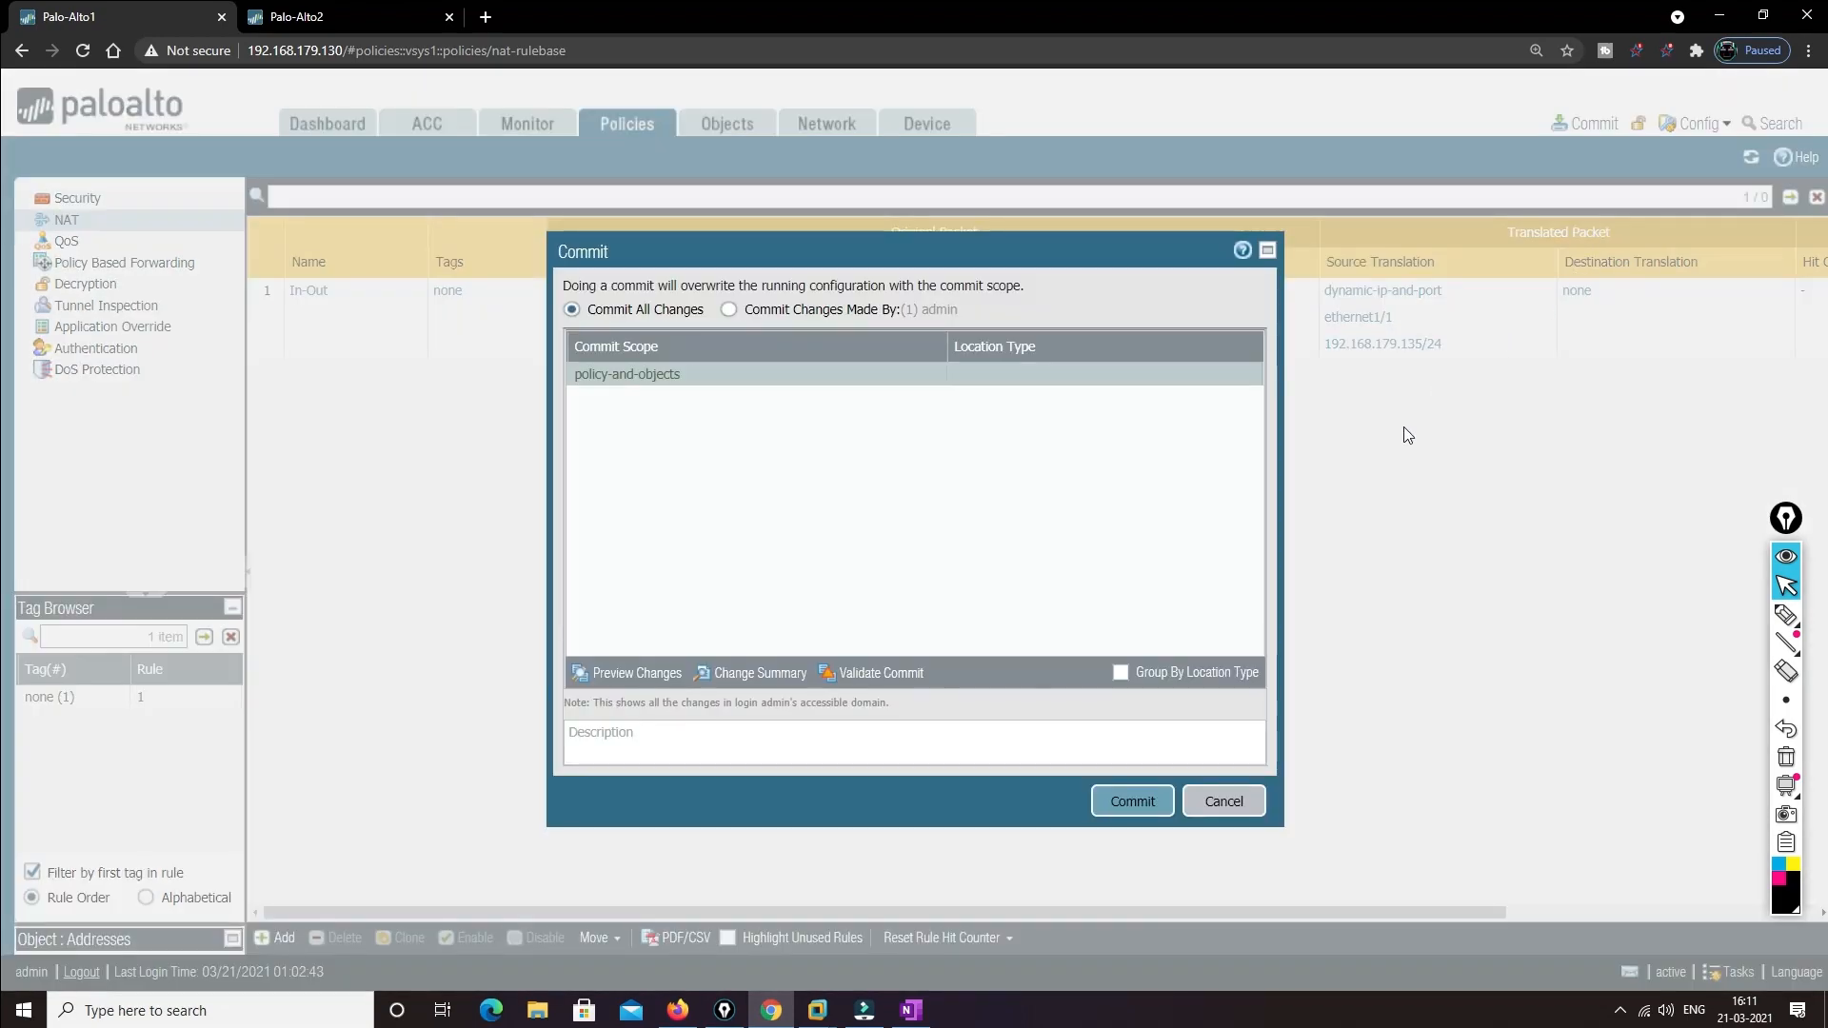
pyautogui.click(1133, 800)
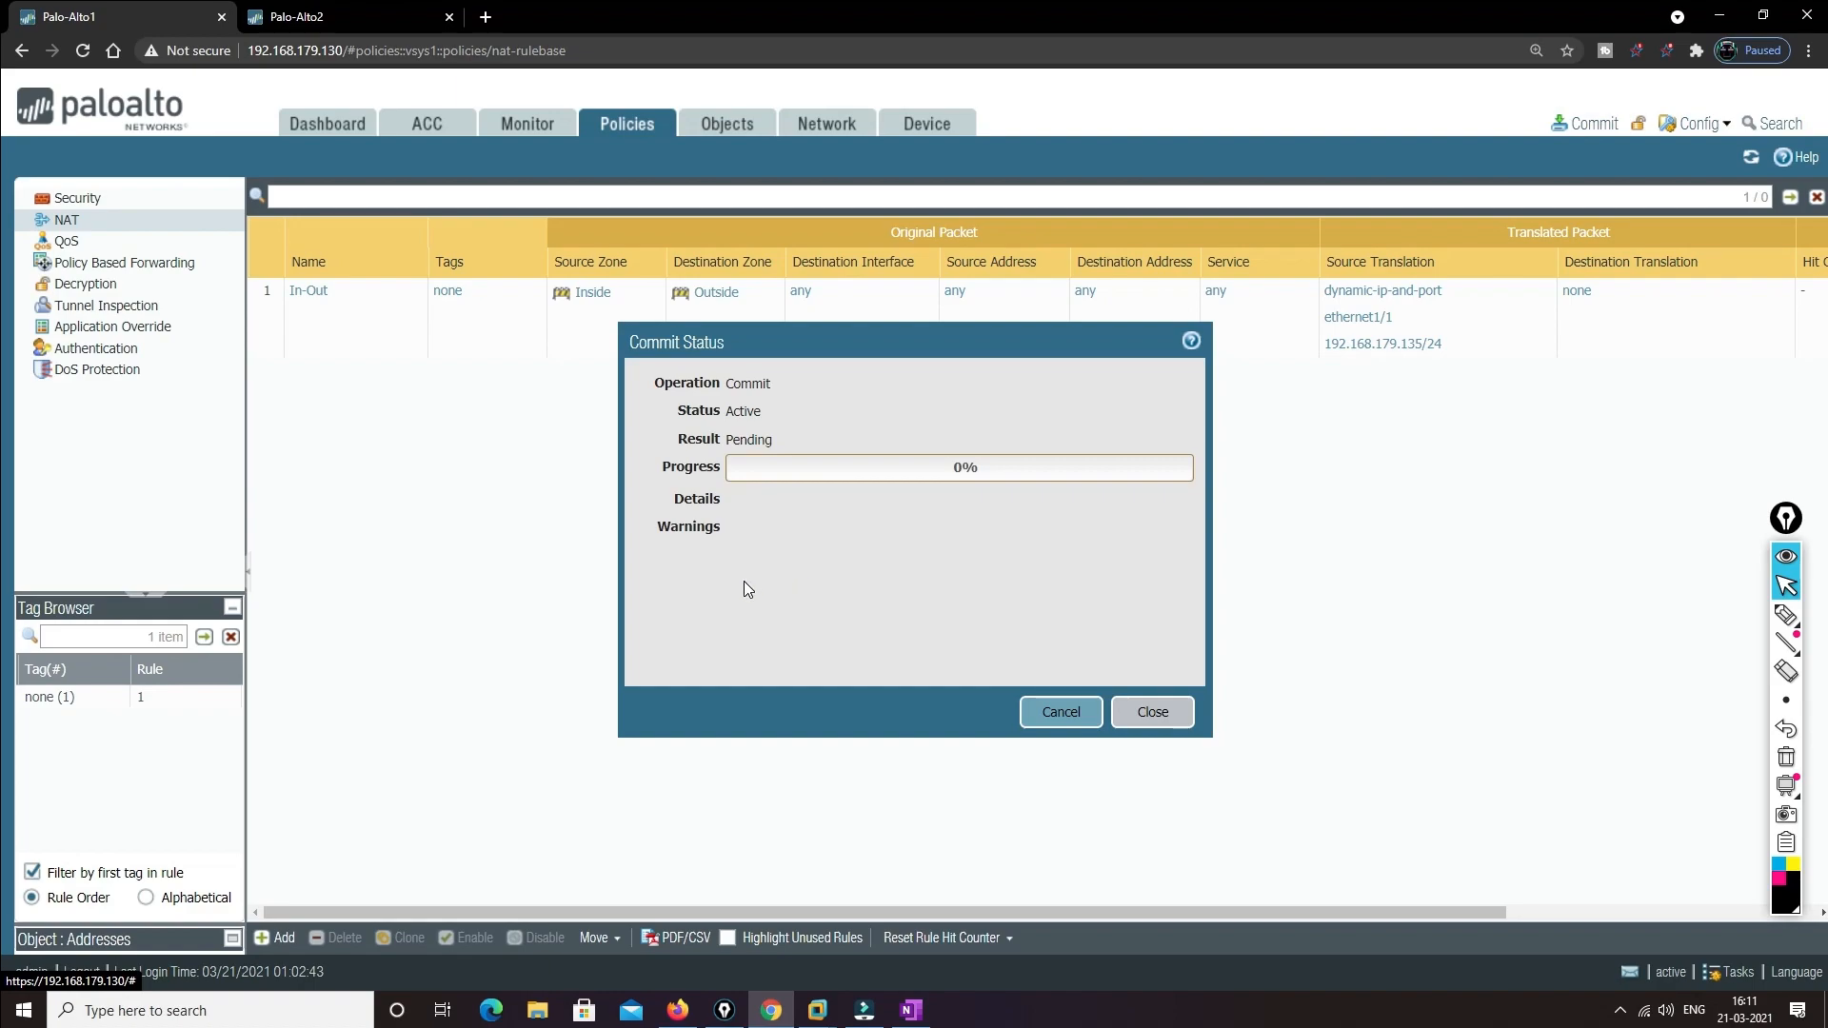
pyautogui.click(420, 26)
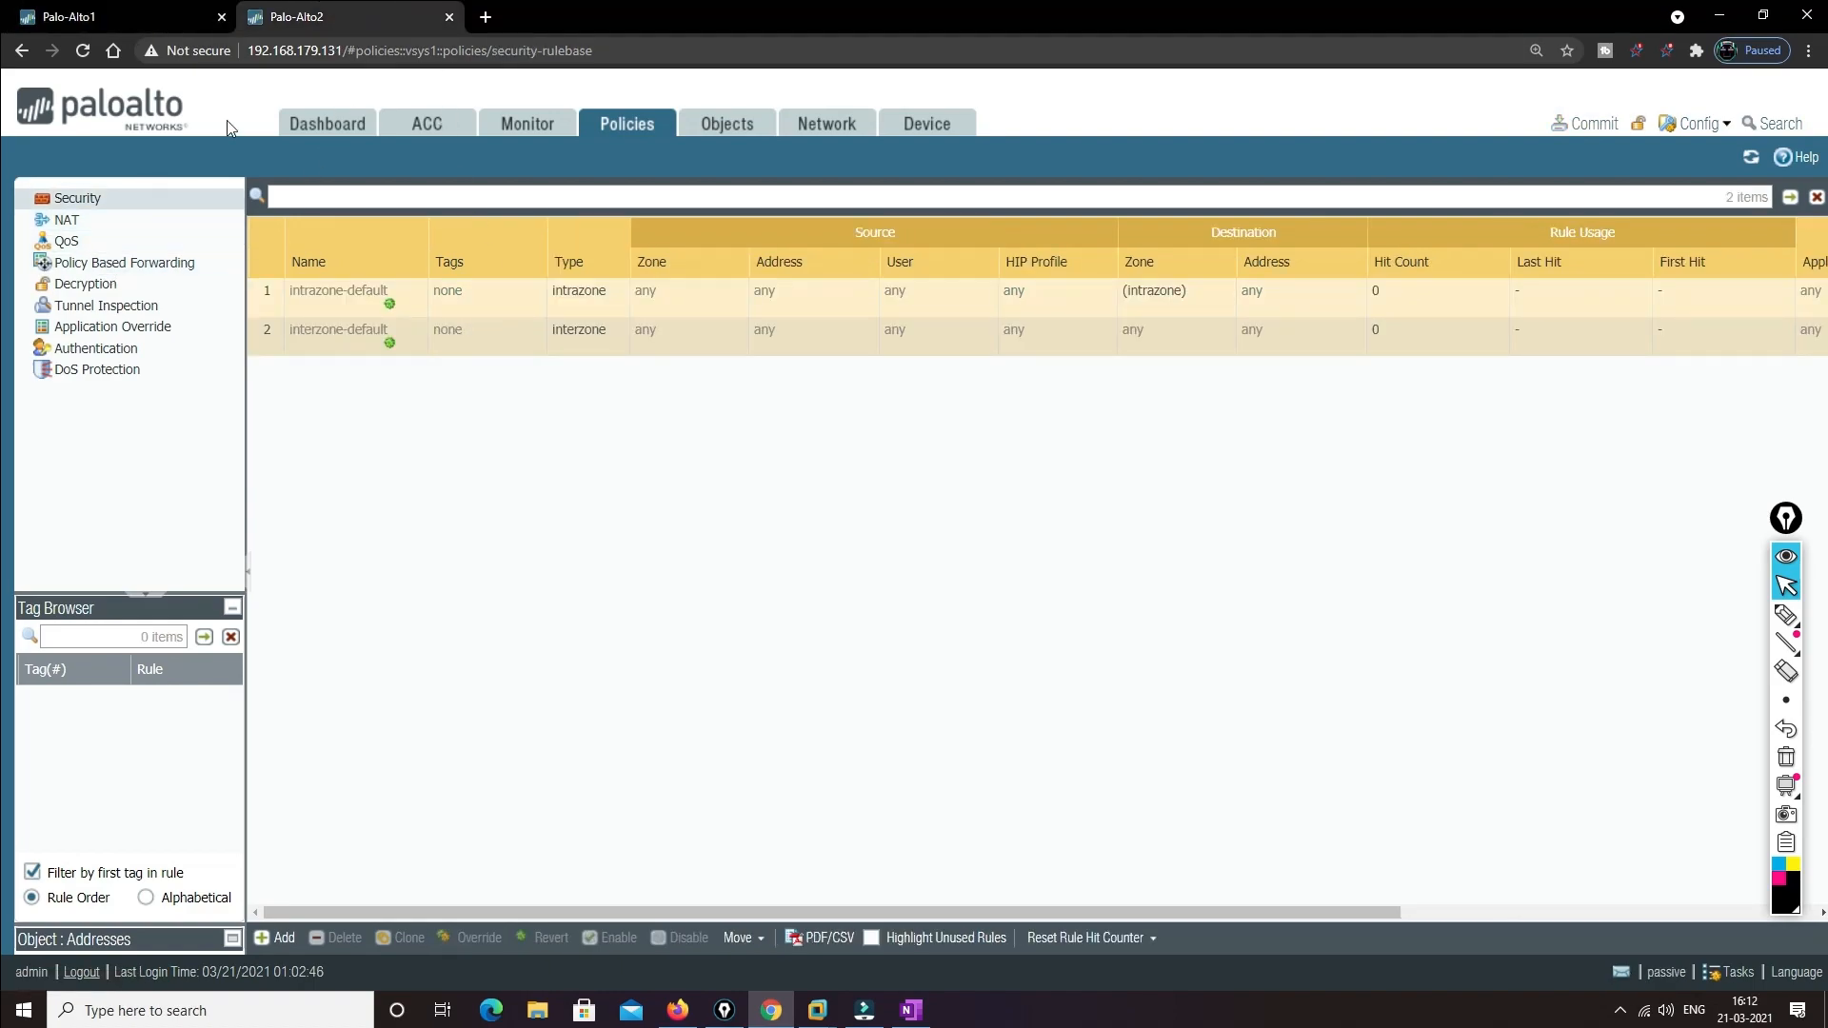
pyautogui.click(317, 131)
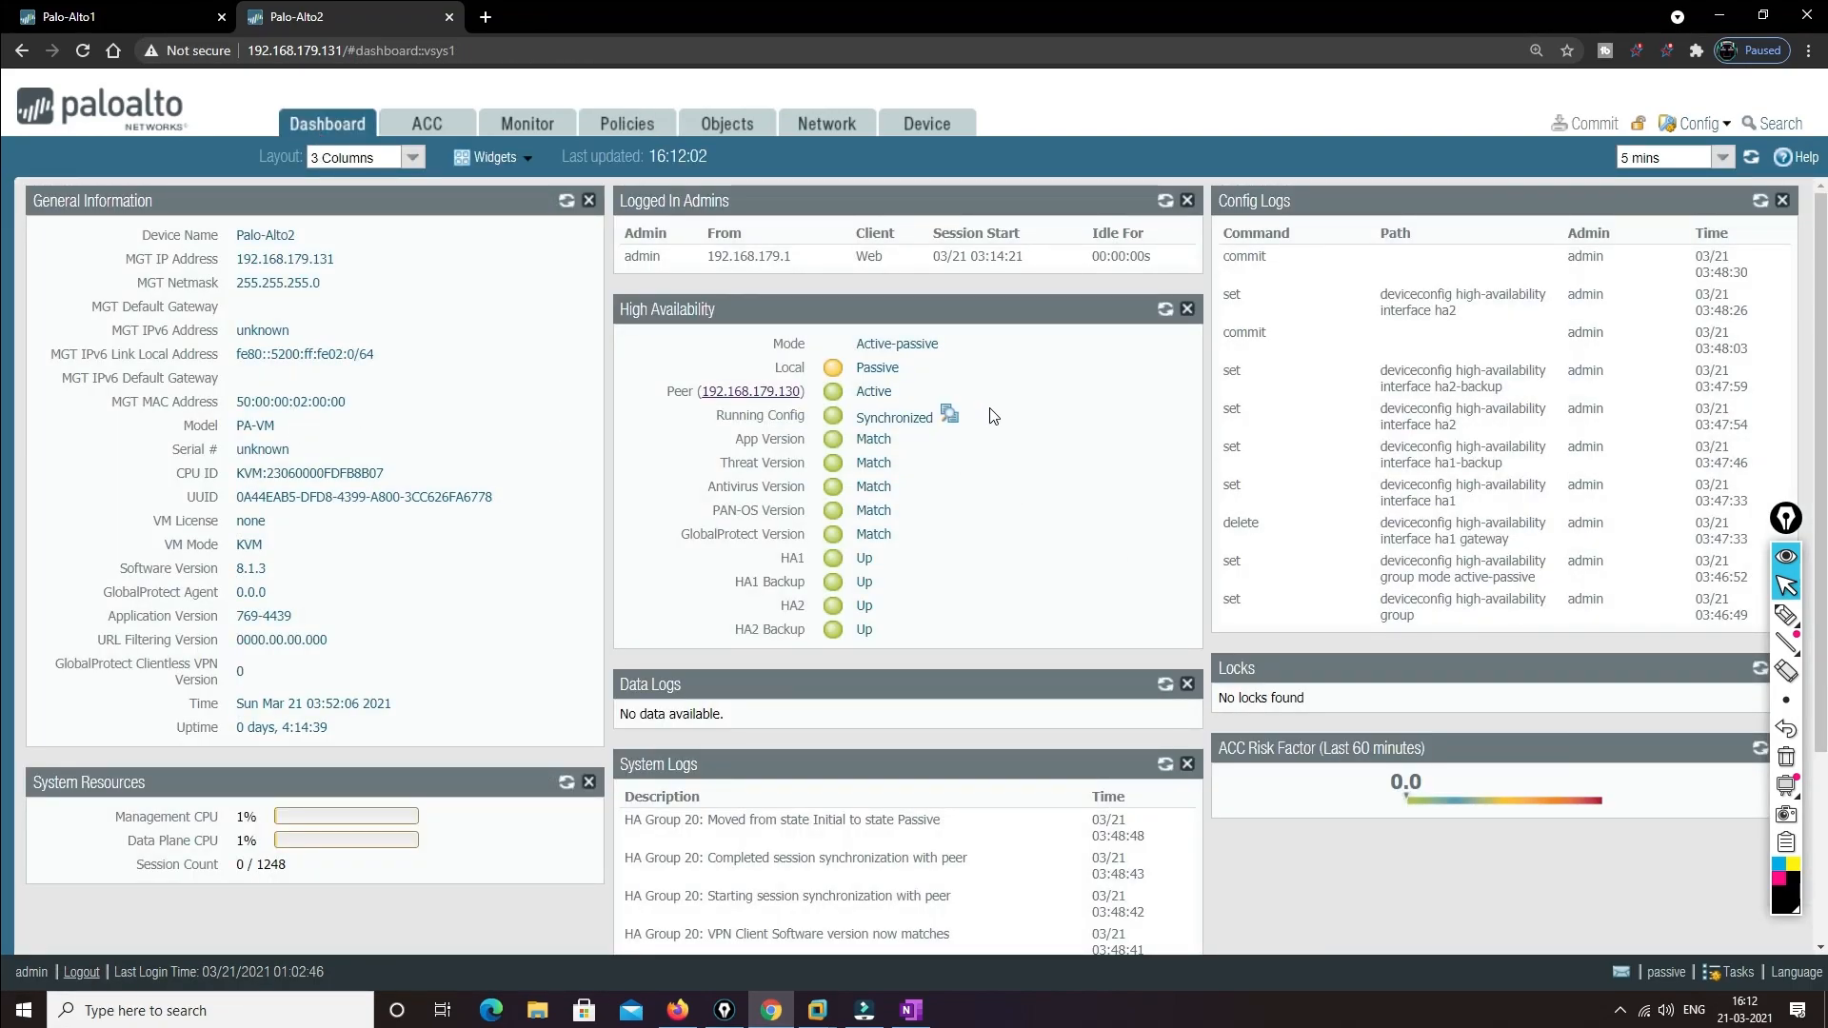
# Close the commit status on Palo-Alto1 and check the security and NAT policies on Palo-Alto2
pyautogui.click(115, 16)
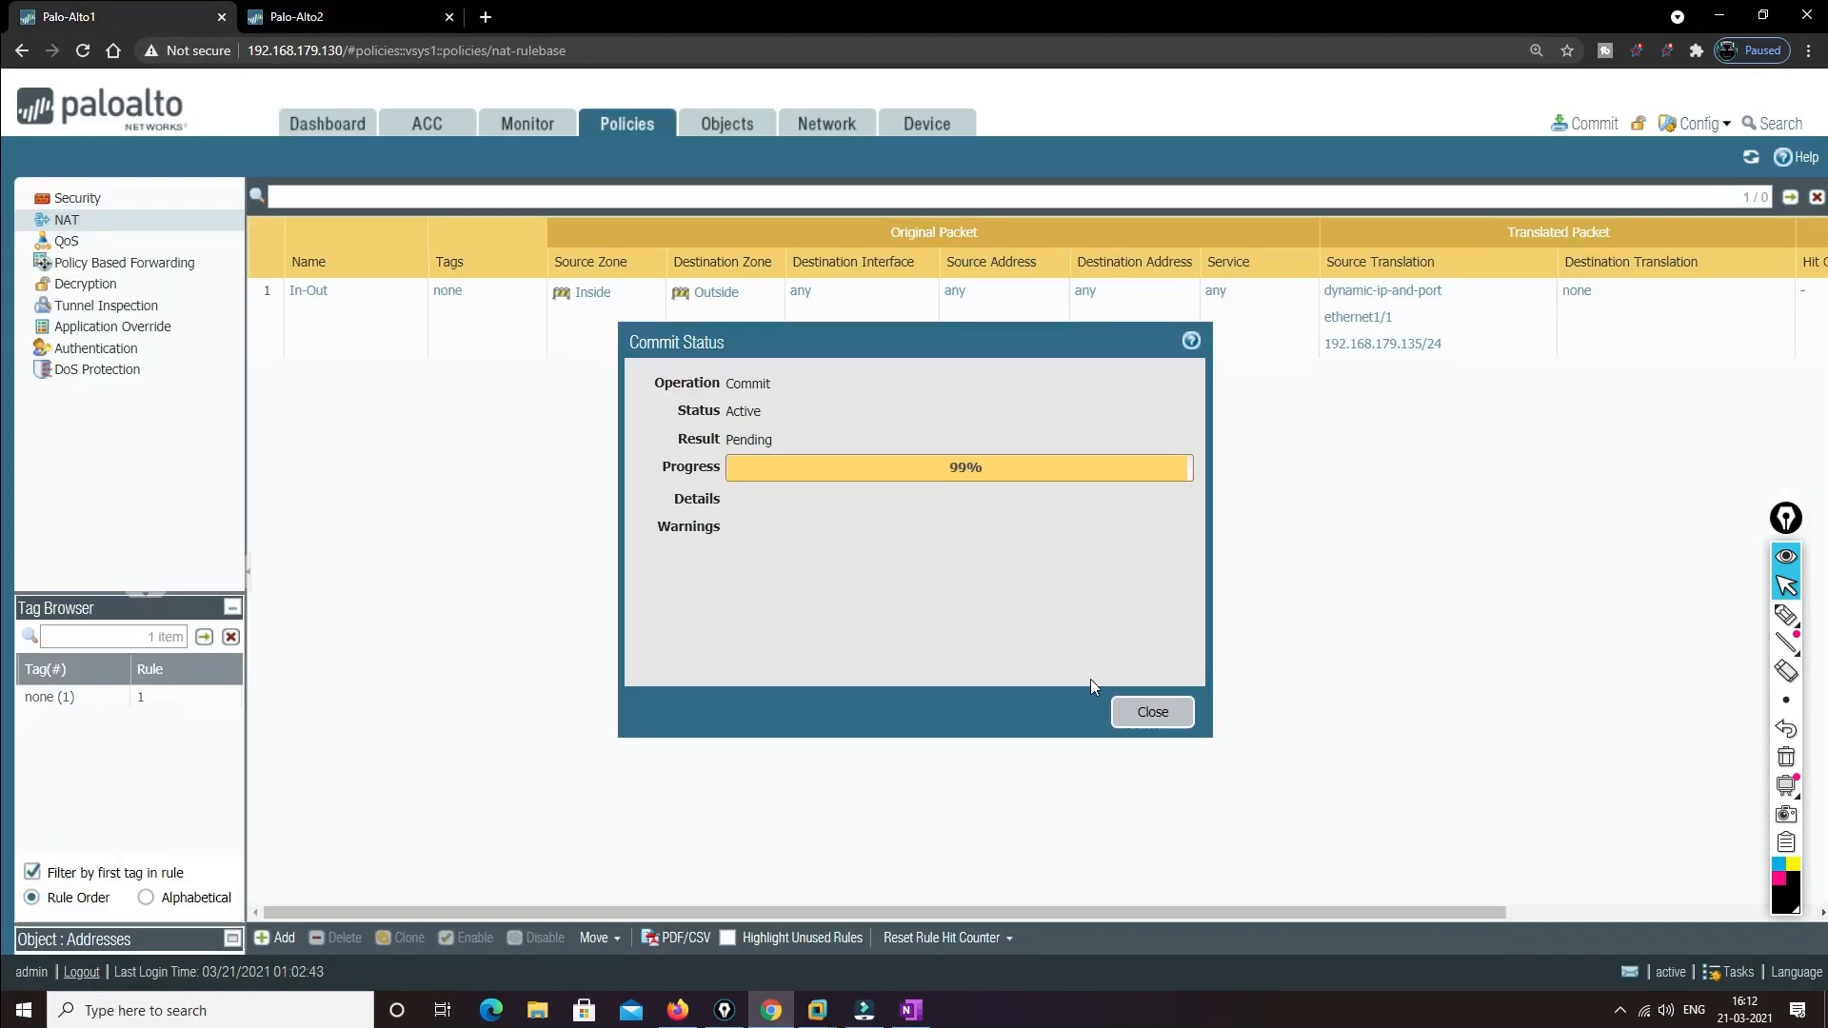
pyautogui.click(1152, 712)
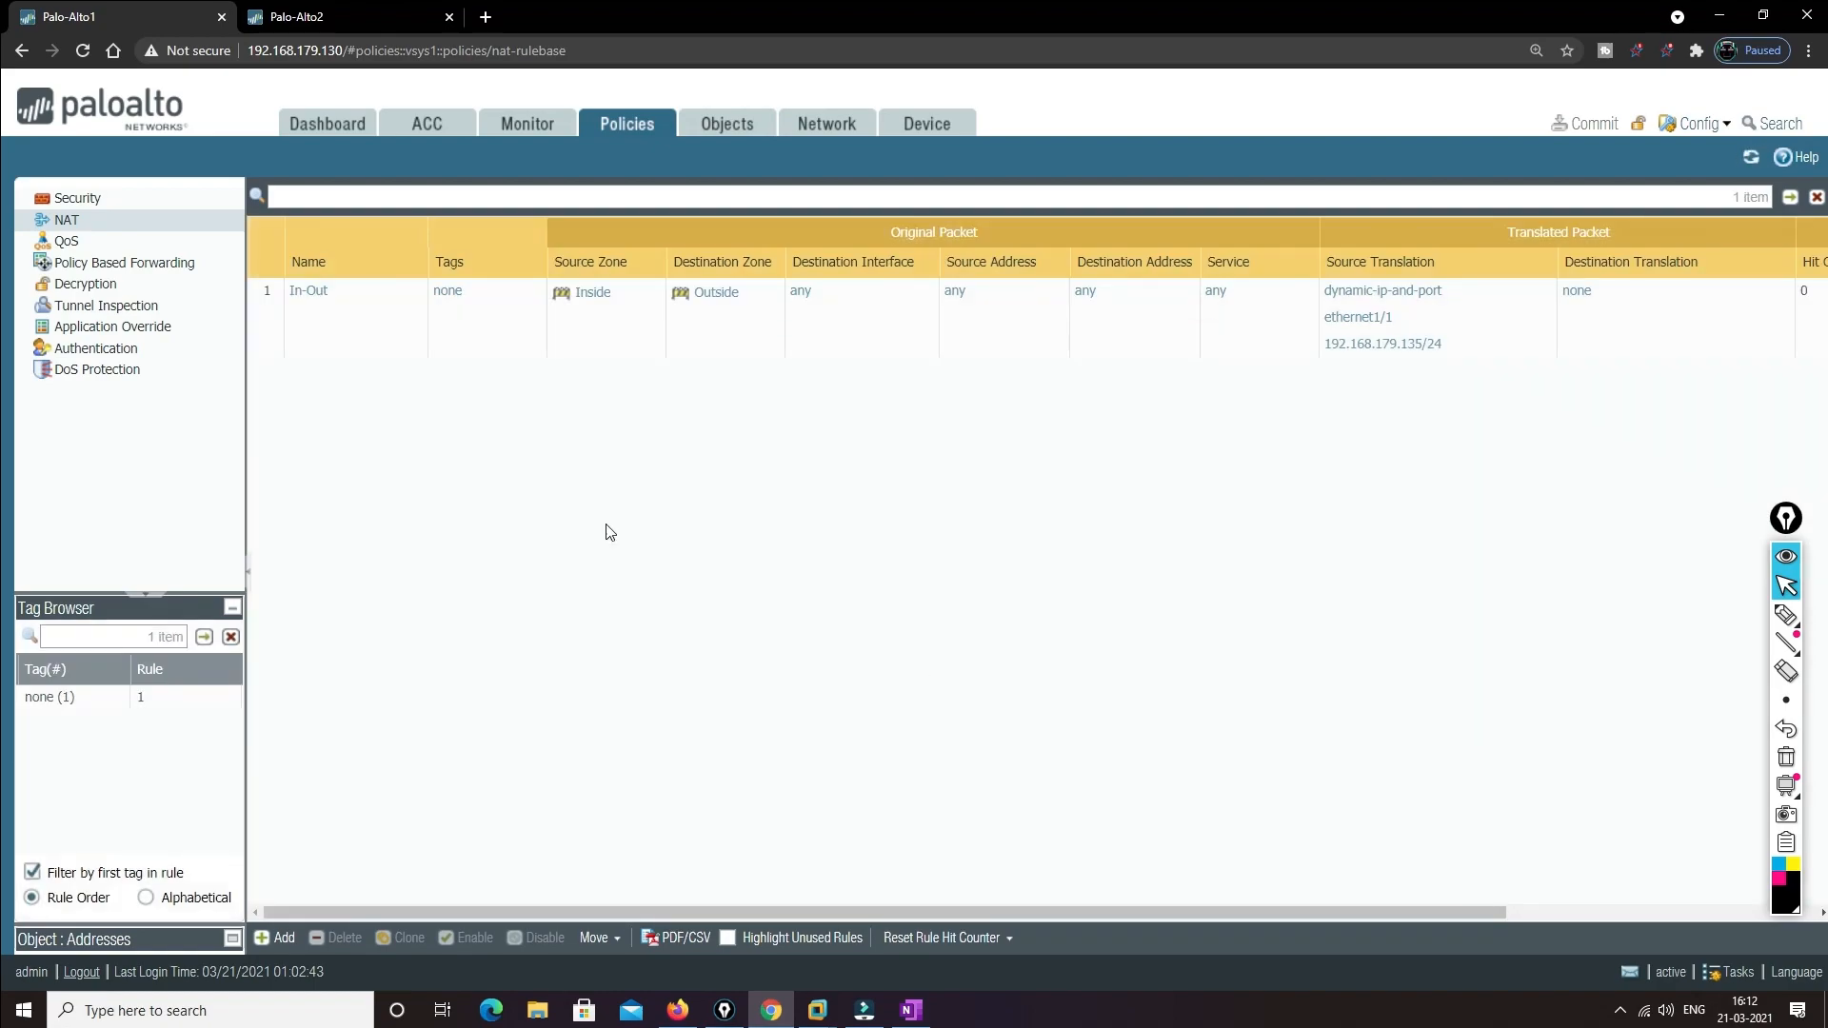
pyautogui.click(329, 14)
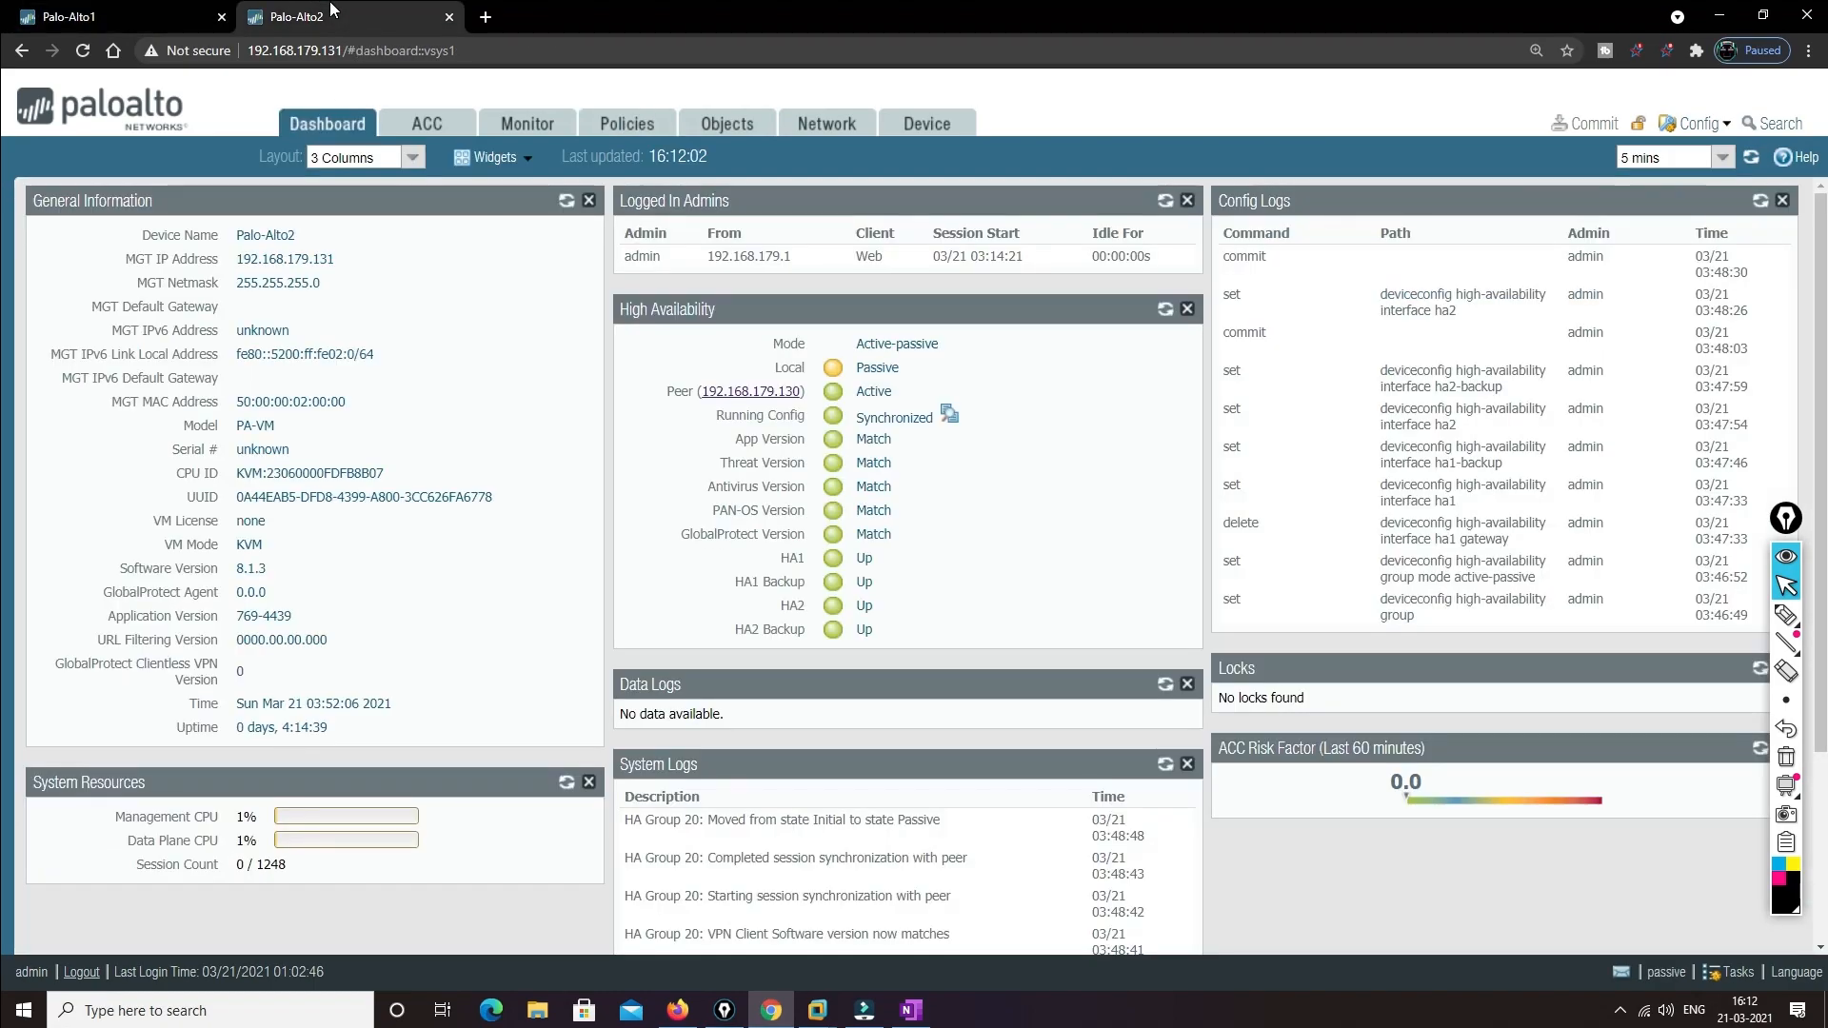
pyautogui.click(626, 125)
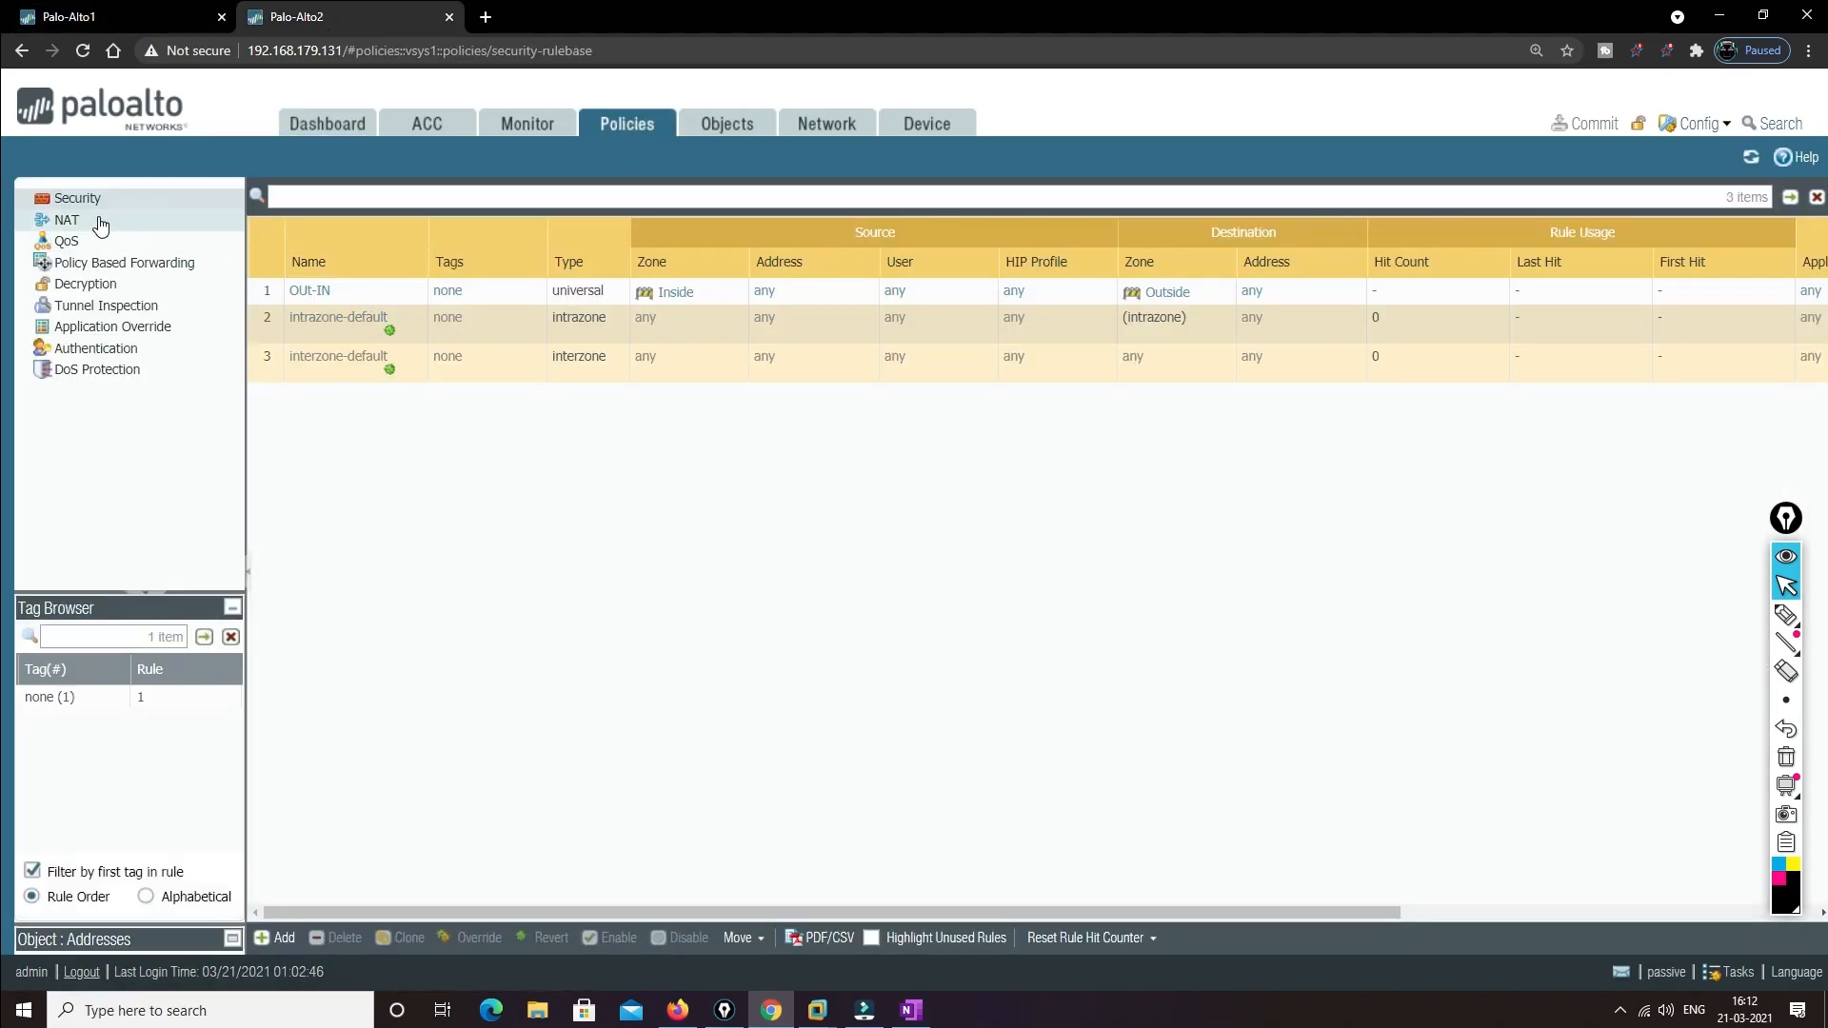
pyautogui.click(101, 223)
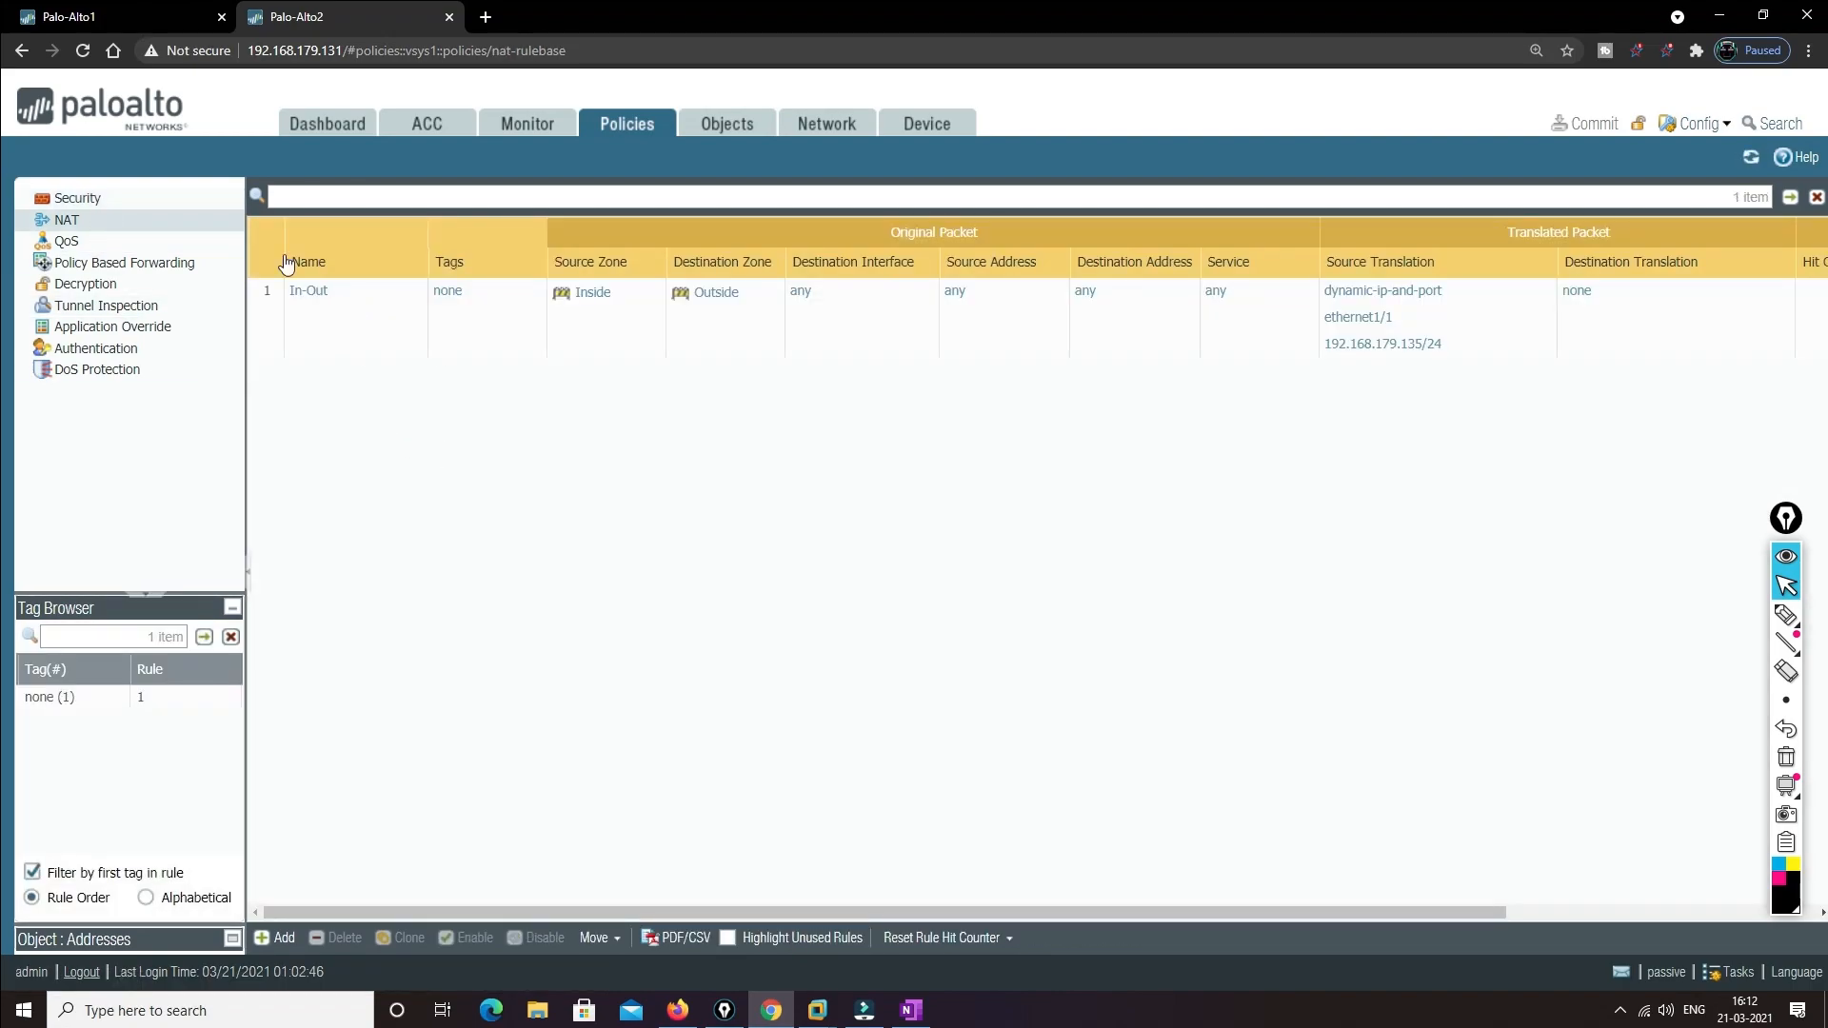
# Review the High Availability status on the Palo-Alto1 dashboard and its system logs
pyautogui.click(147, 8)
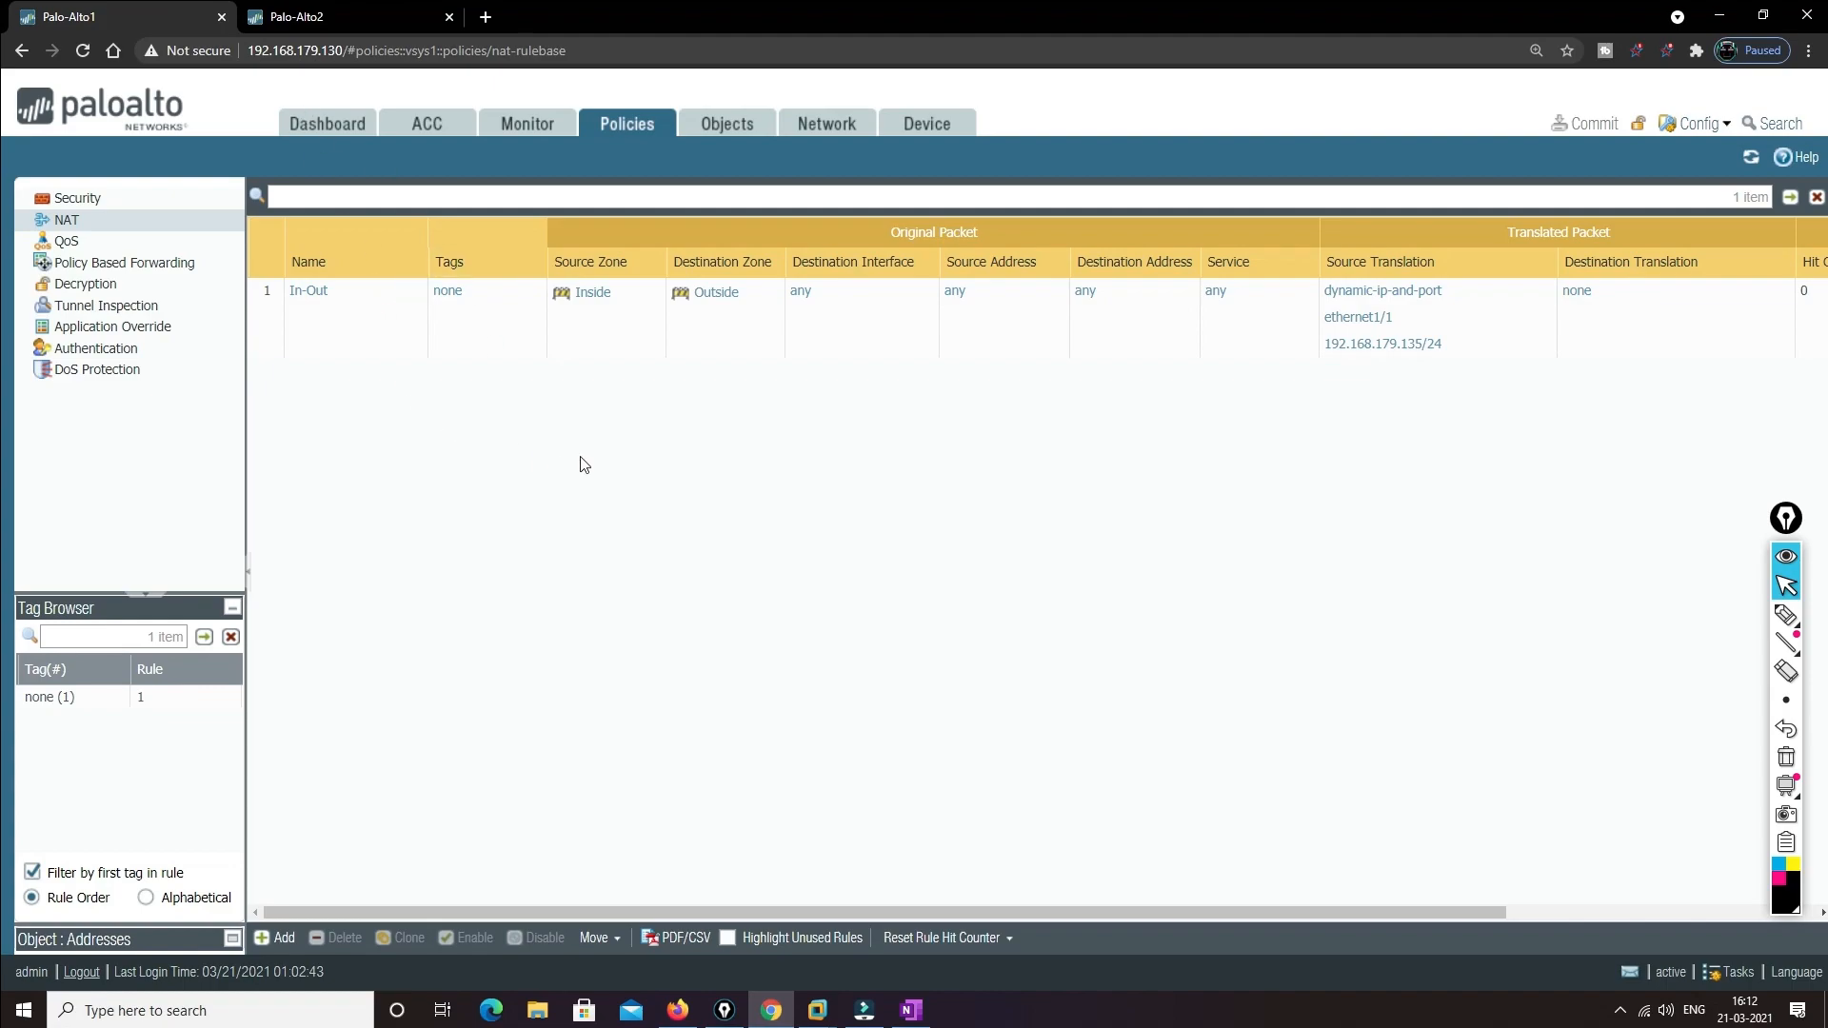
pyautogui.click(354, 127)
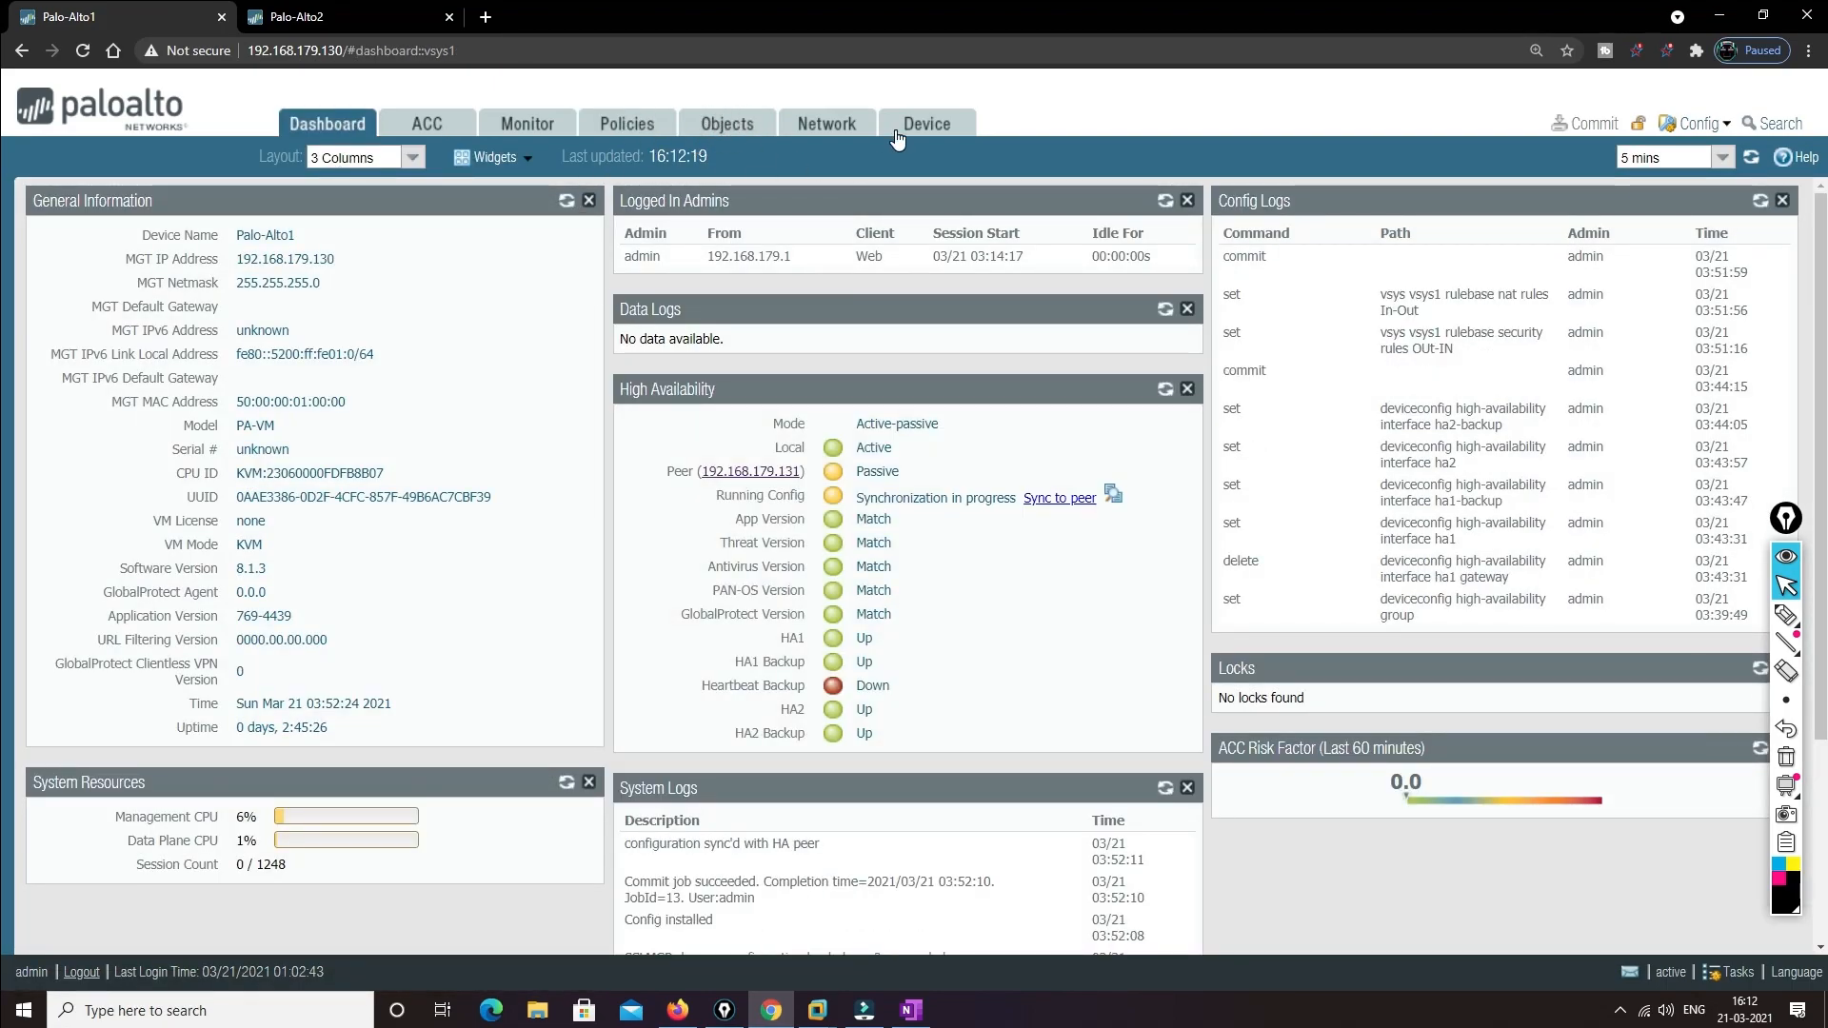
pyautogui.click(500, 126)
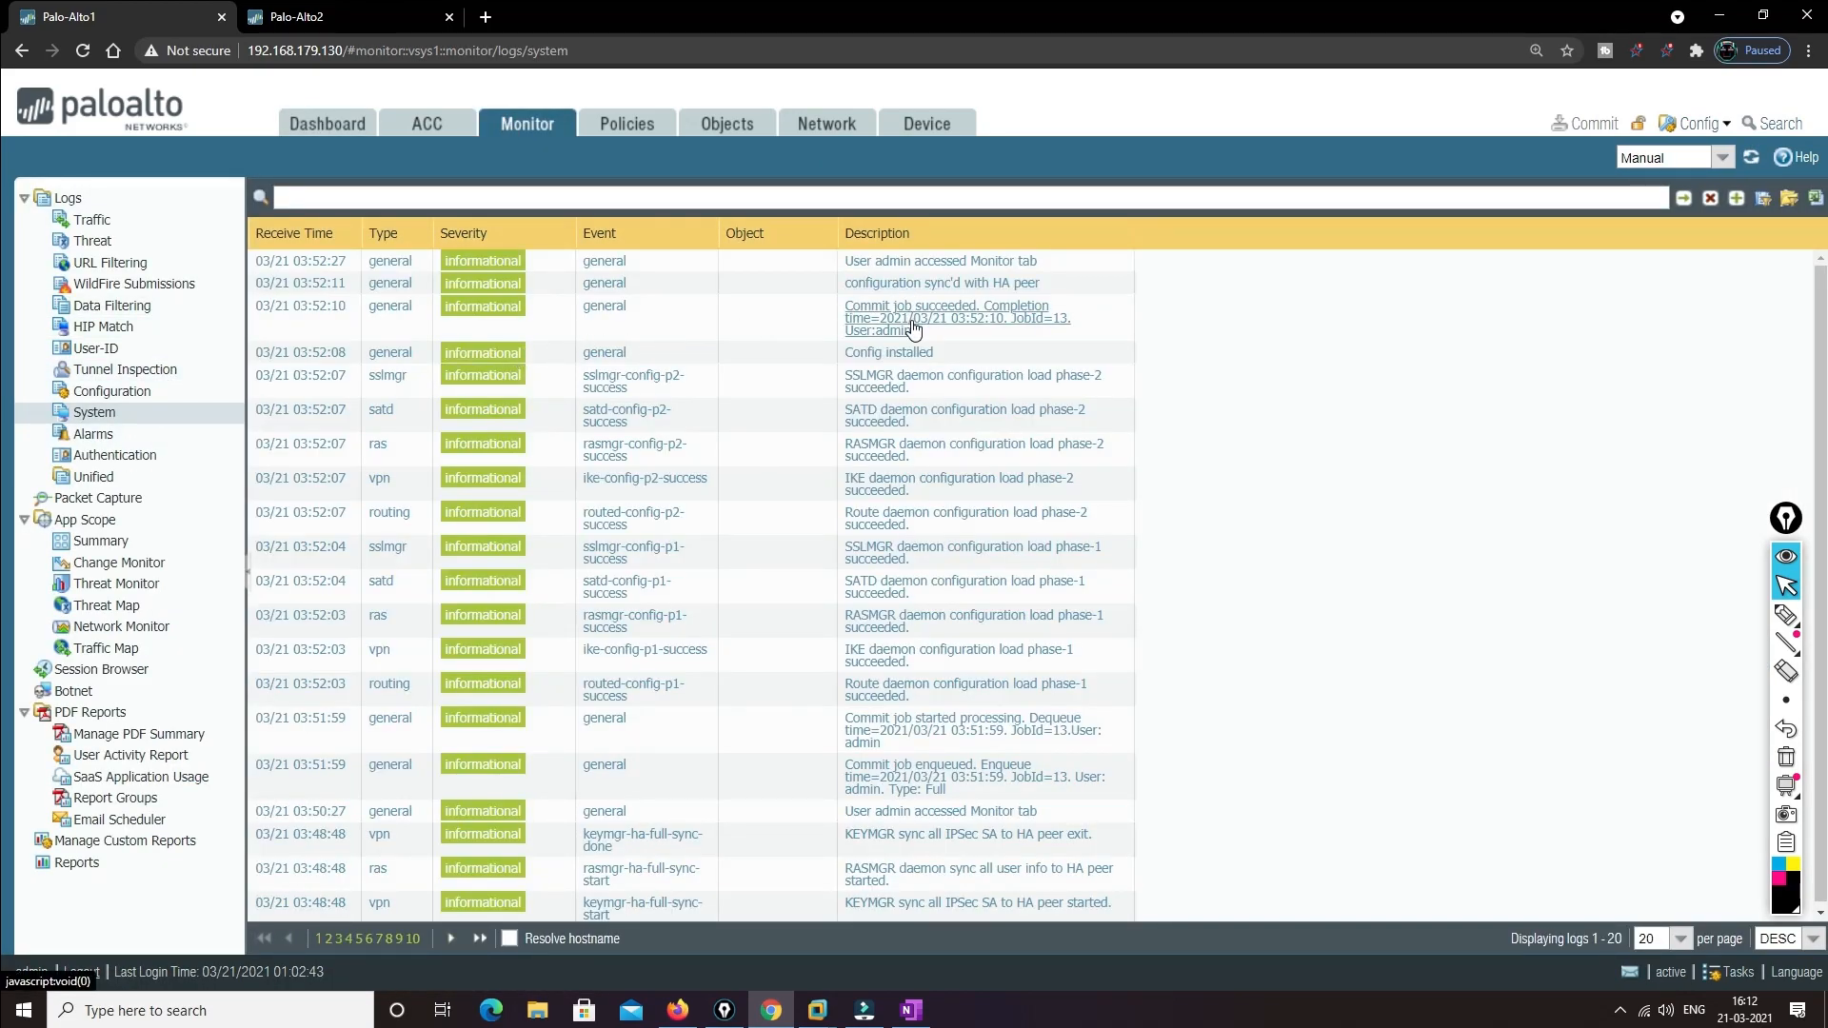
pyautogui.click(966, 286)
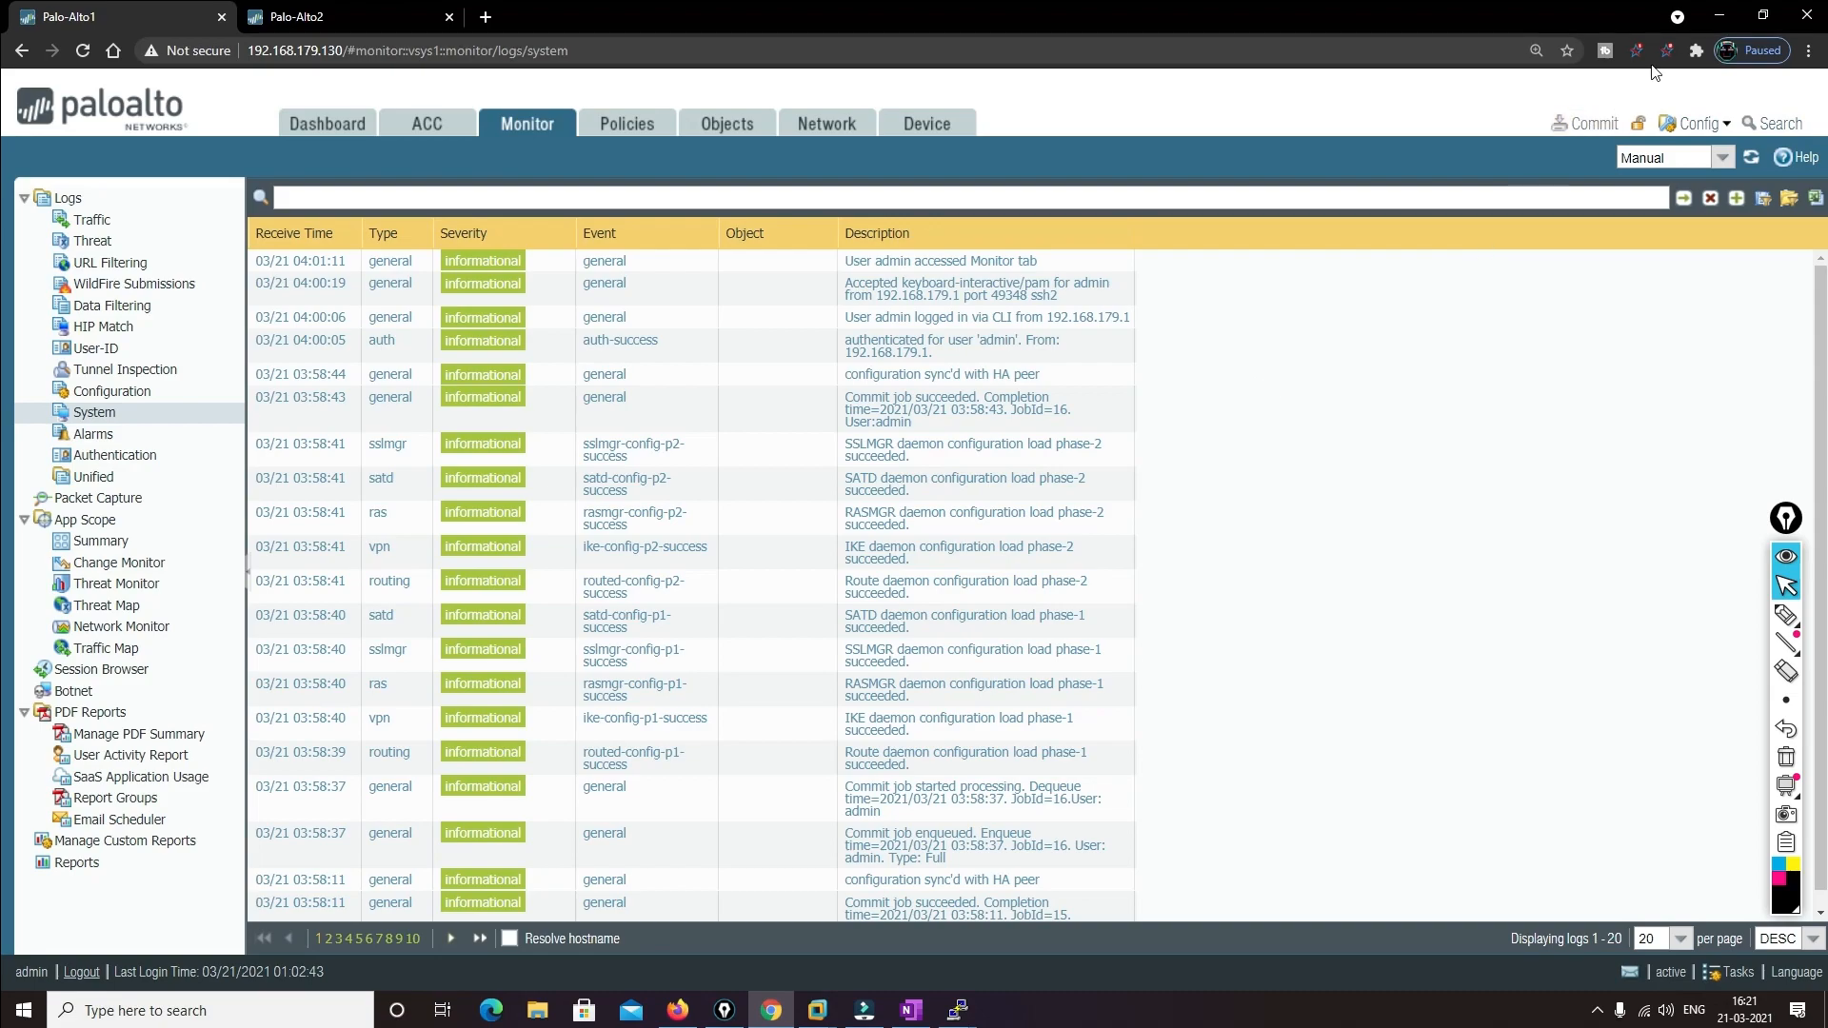
# Switch to the EVE topology in Firefox and open the Windows-PC console with ultravnc_wrapper
pyautogui.click(677, 1009)
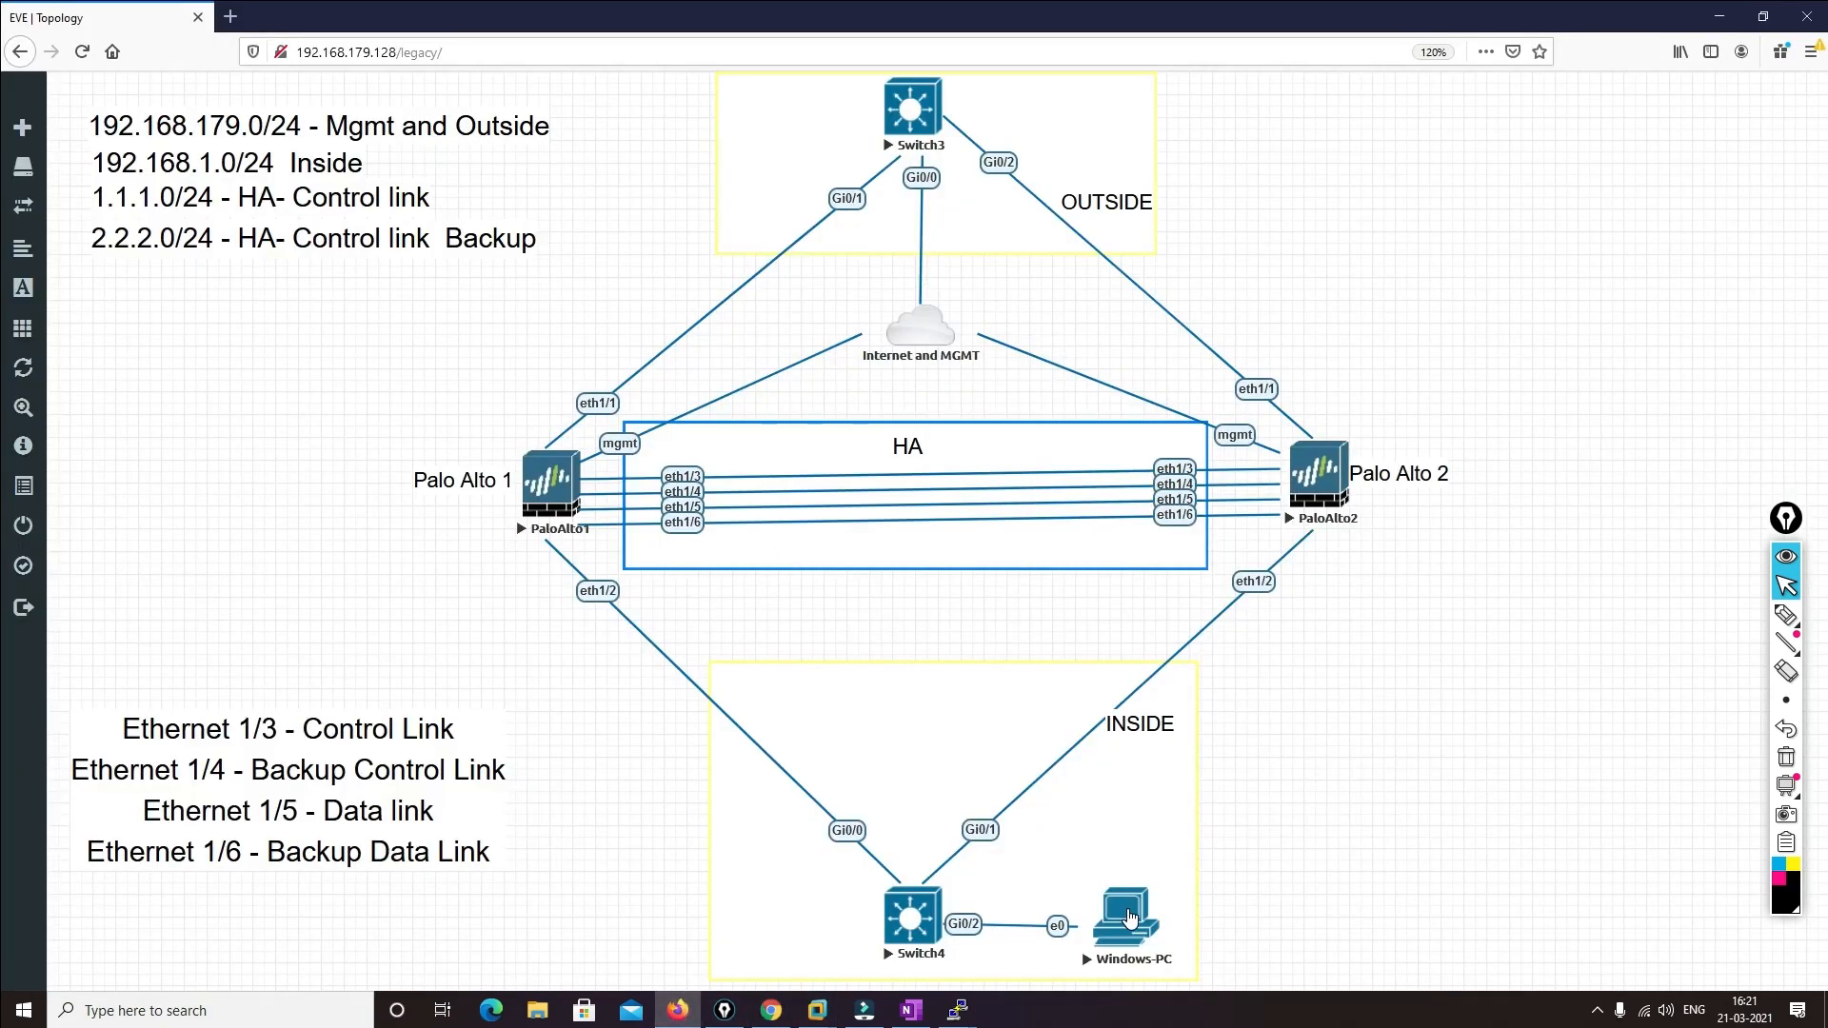
pyautogui.click(1112, 869)
pyautogui.click(951, 181)
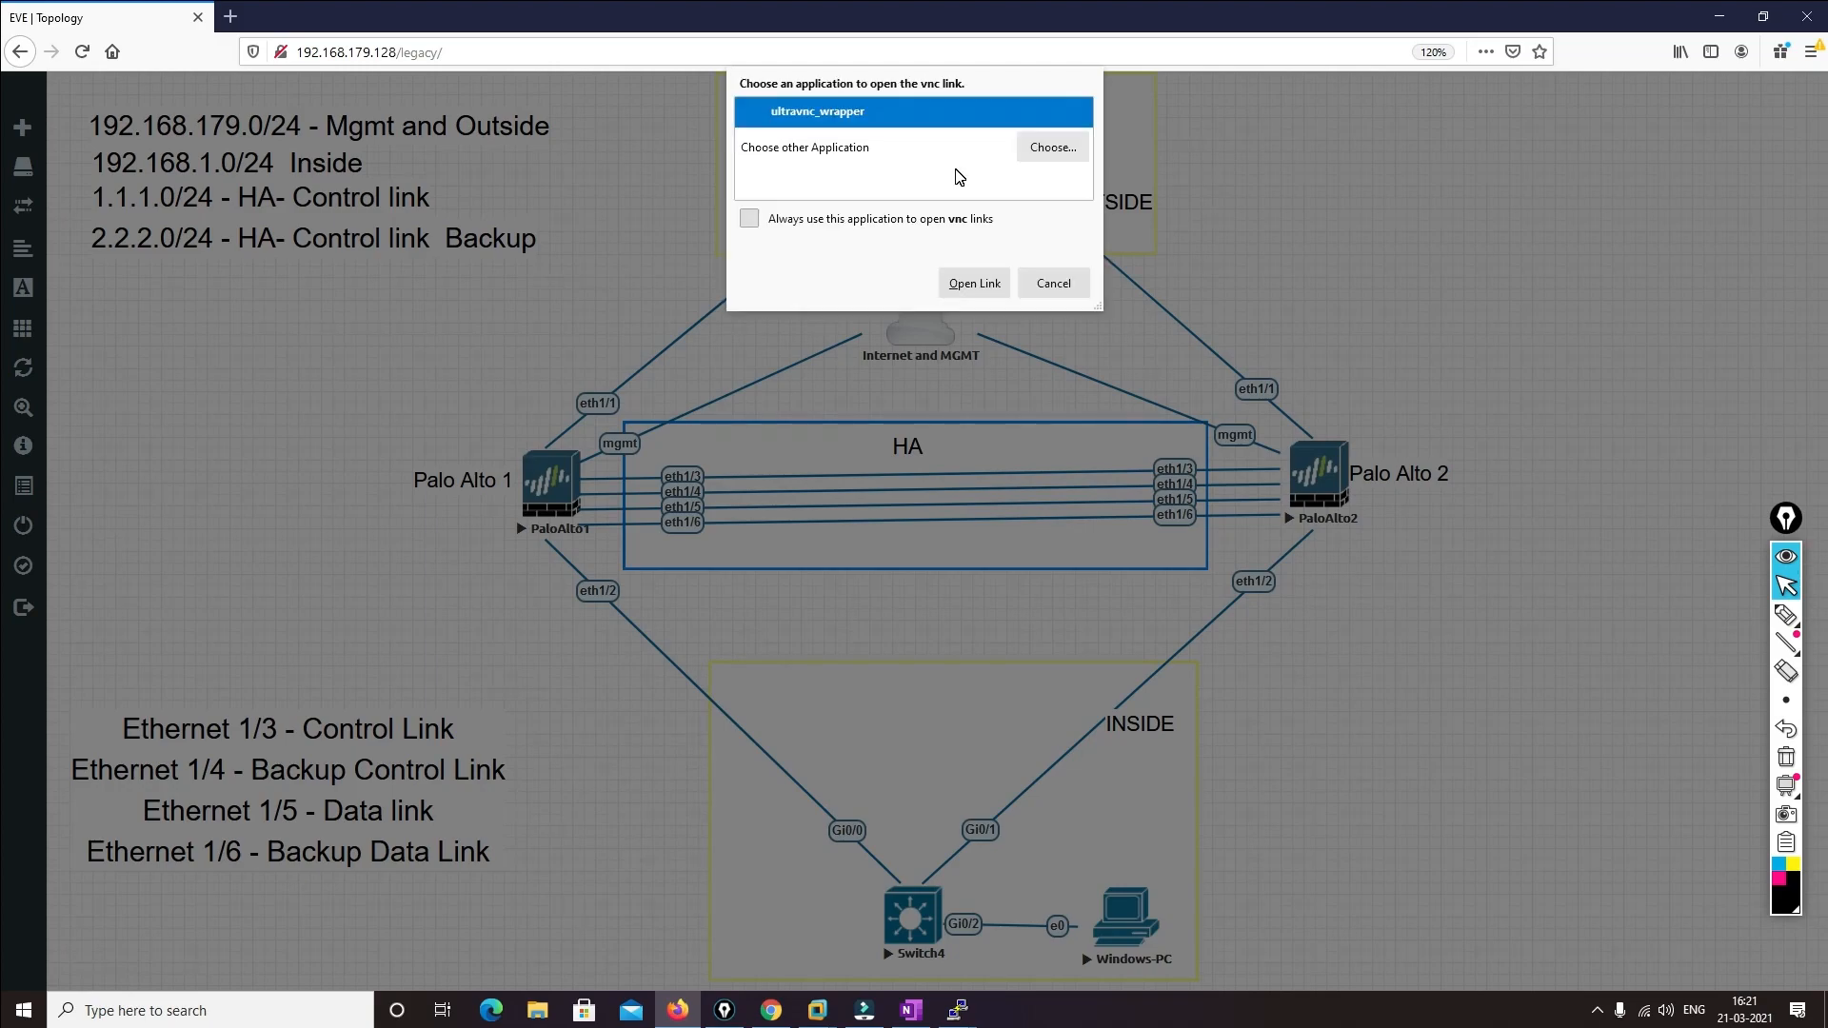
pyautogui.click(973, 283)
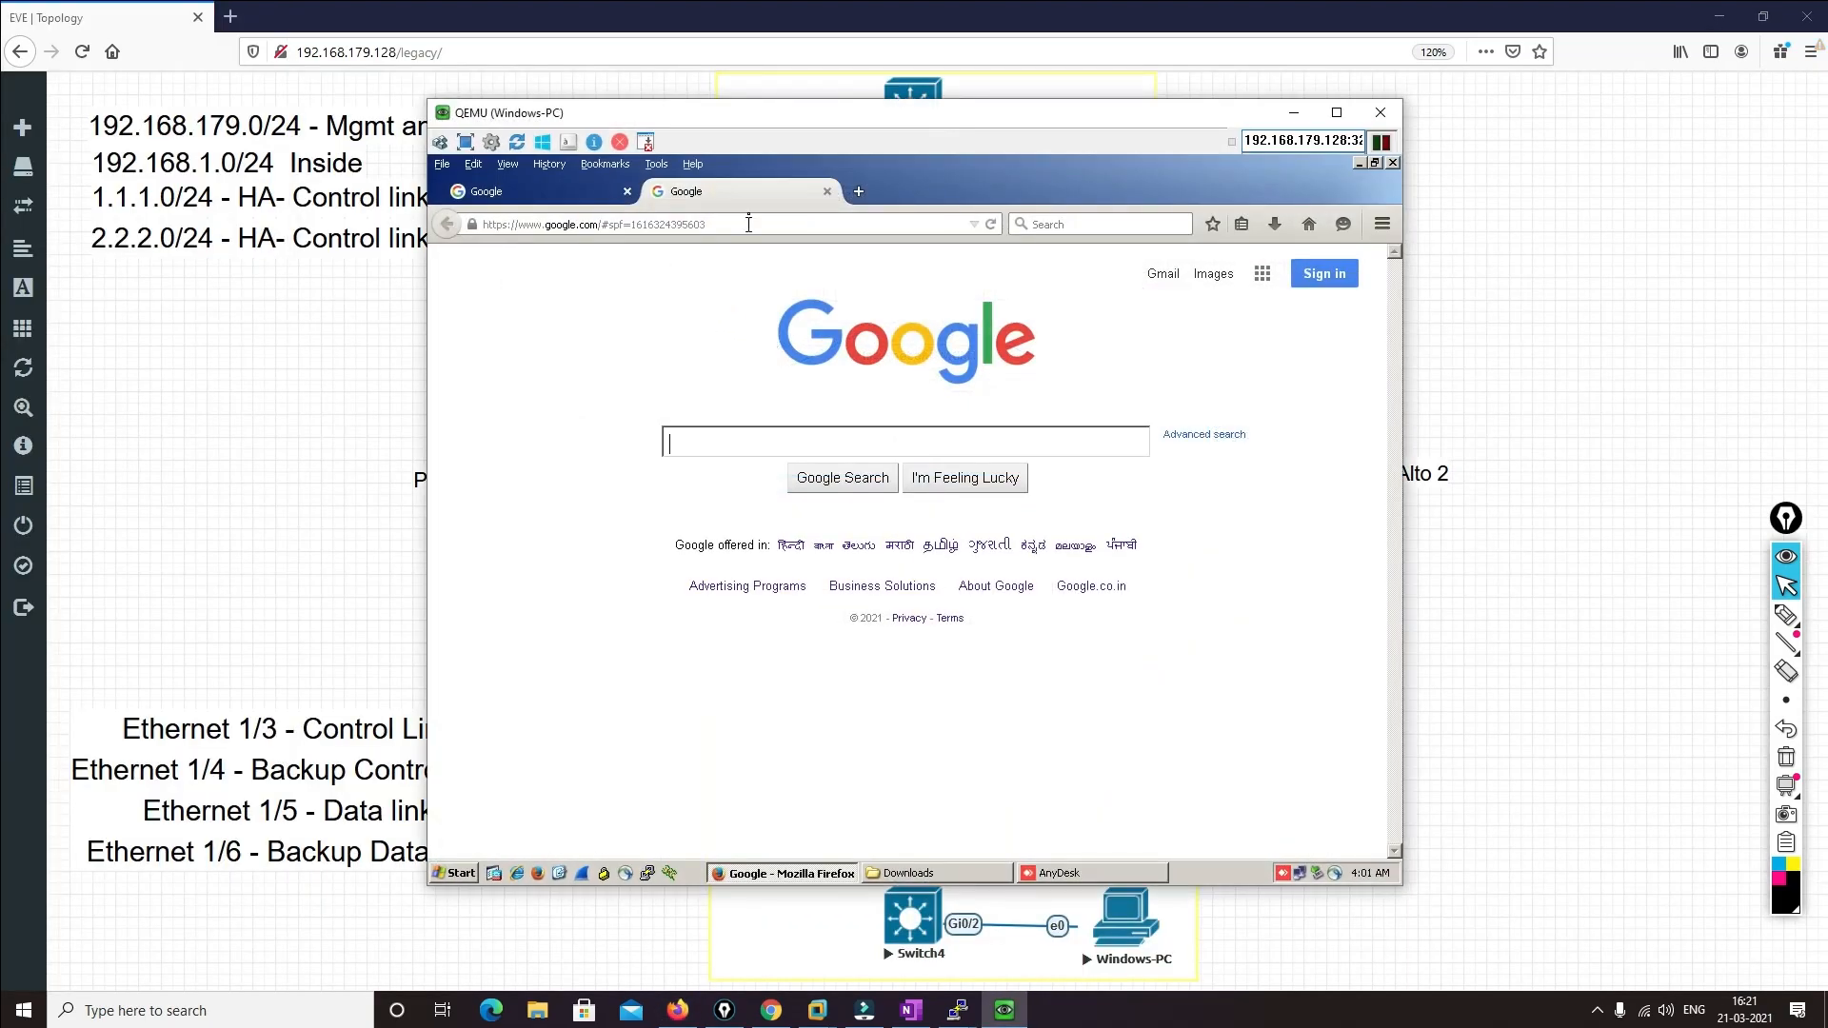
# Load Google in a new browser tab on the Windows-PC and close the older Google tabs
pyautogui.click(858, 191)
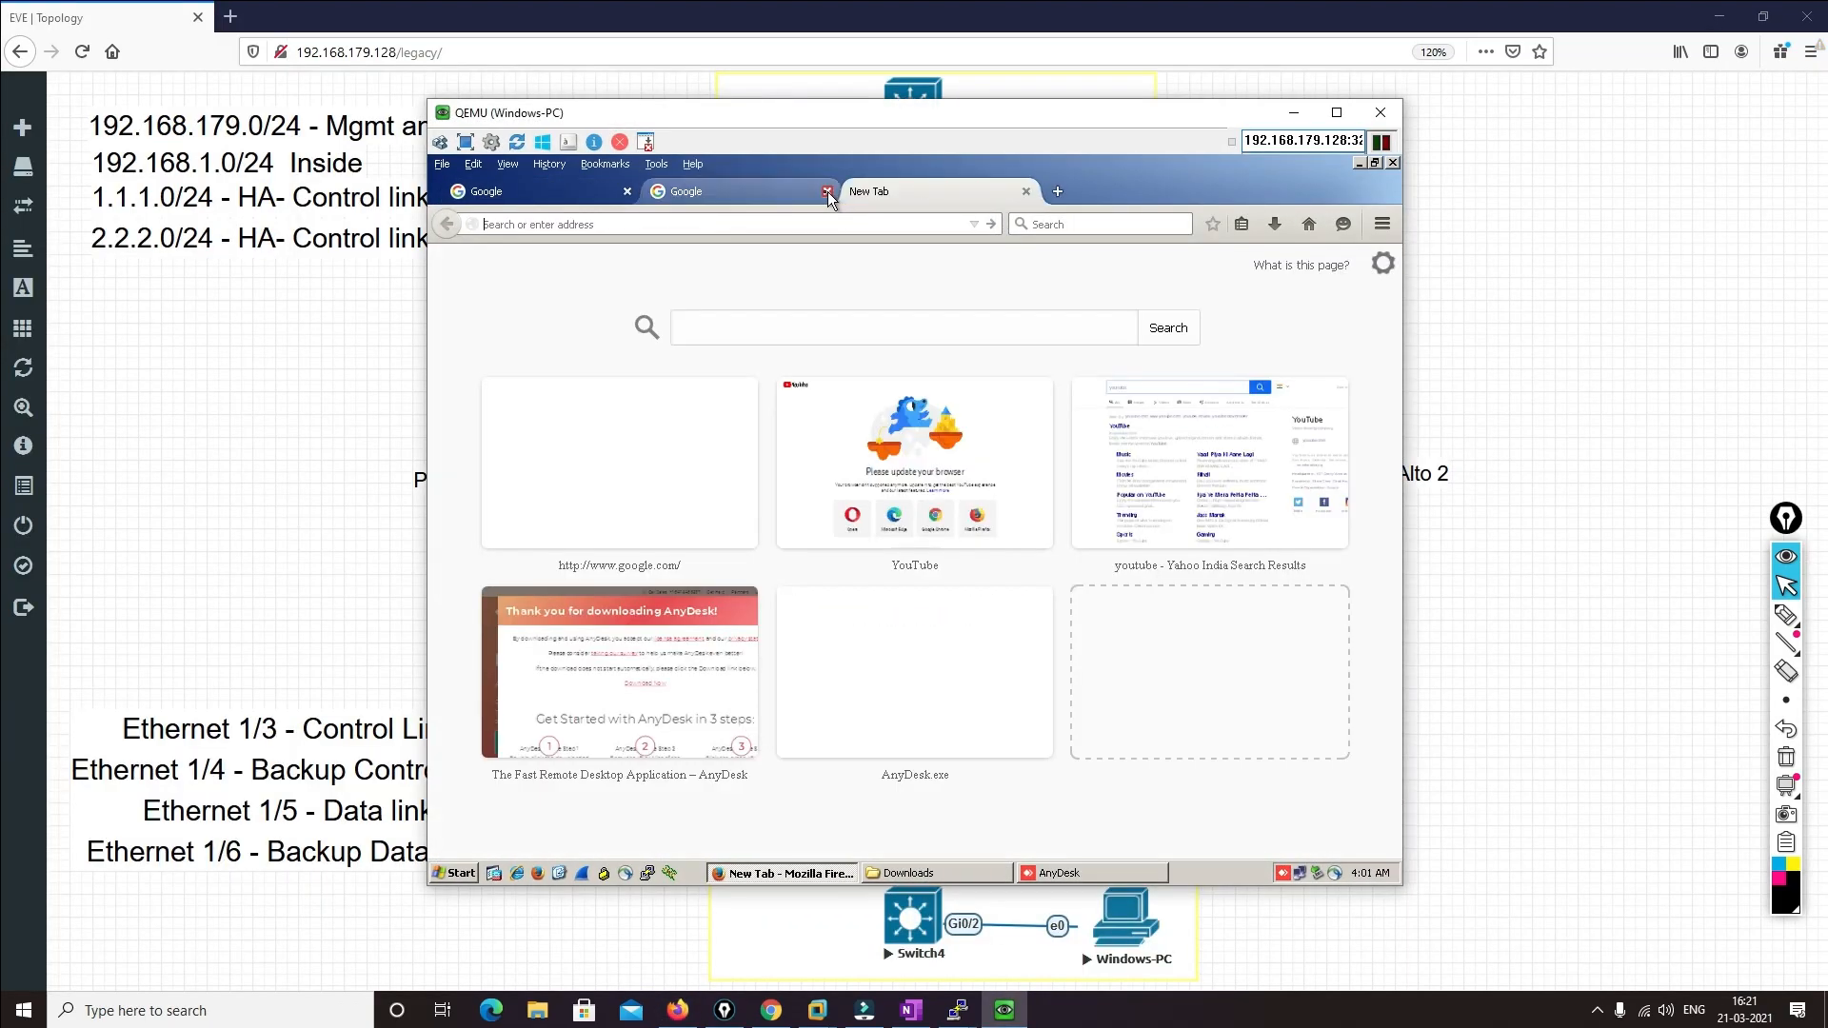
pyautogui.click(682, 482)
pyautogui.click(626, 192)
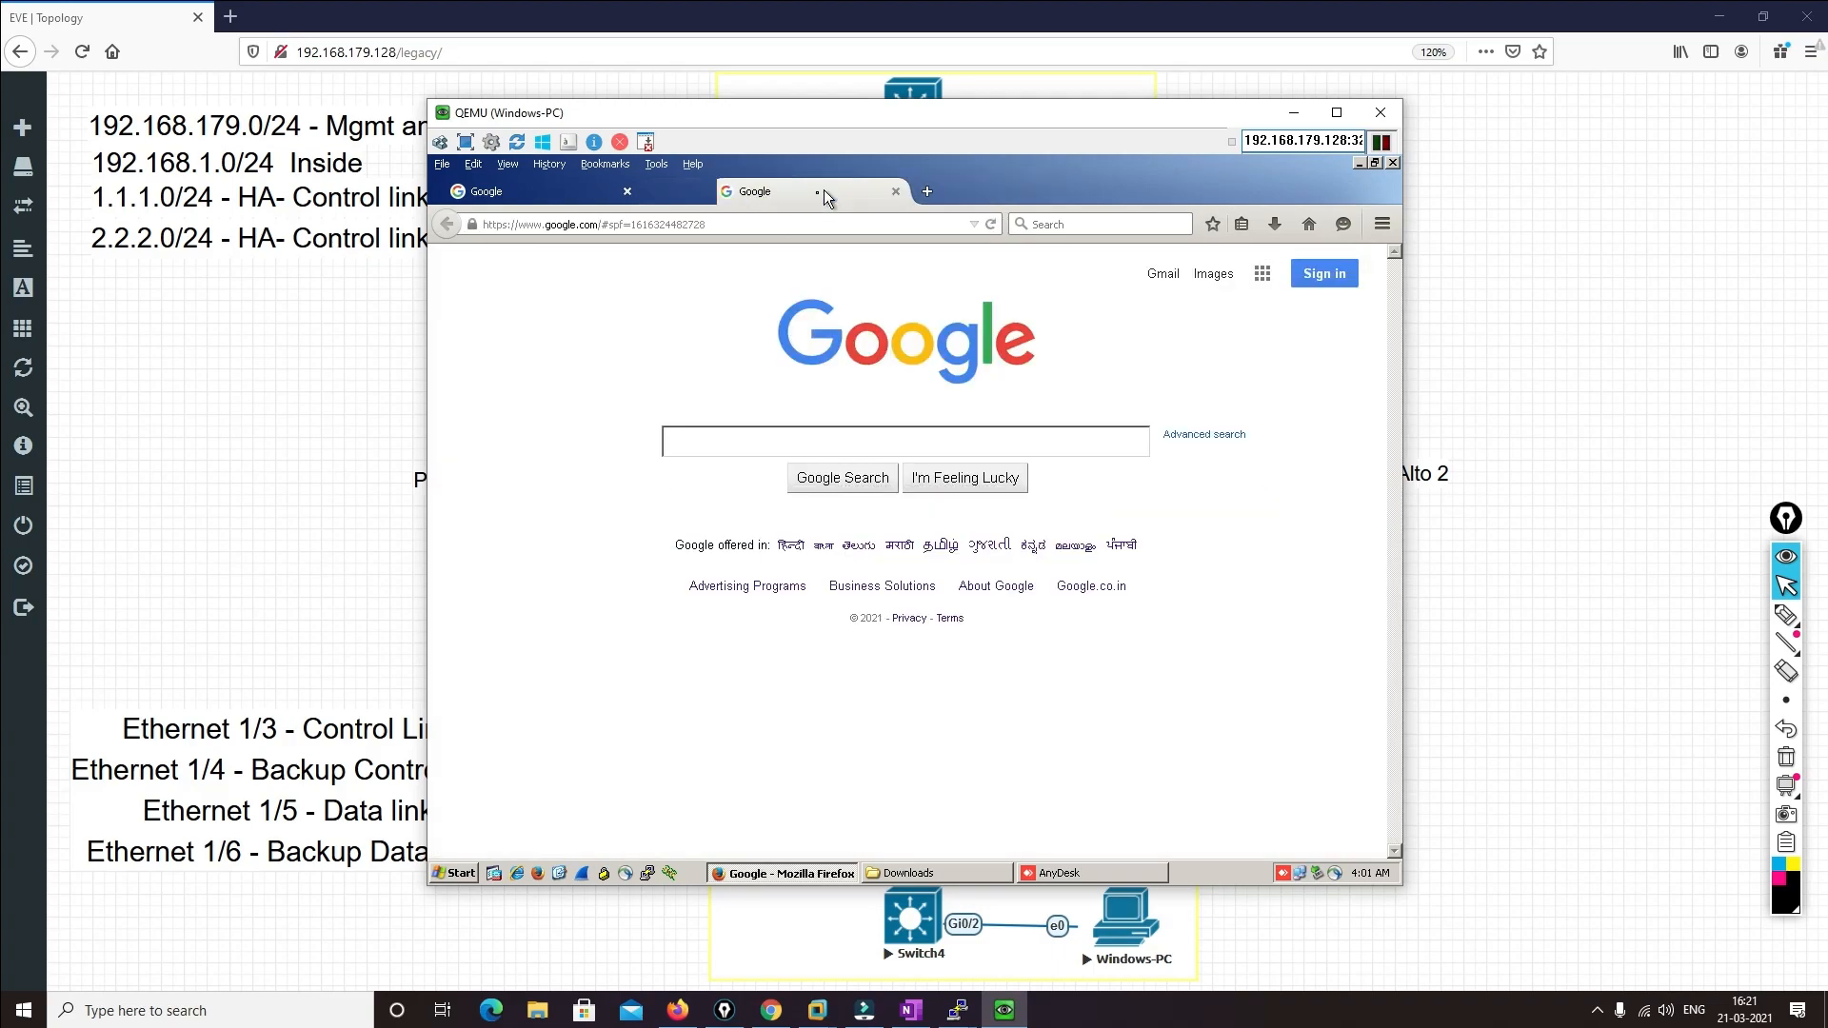
pyautogui.click(626, 191)
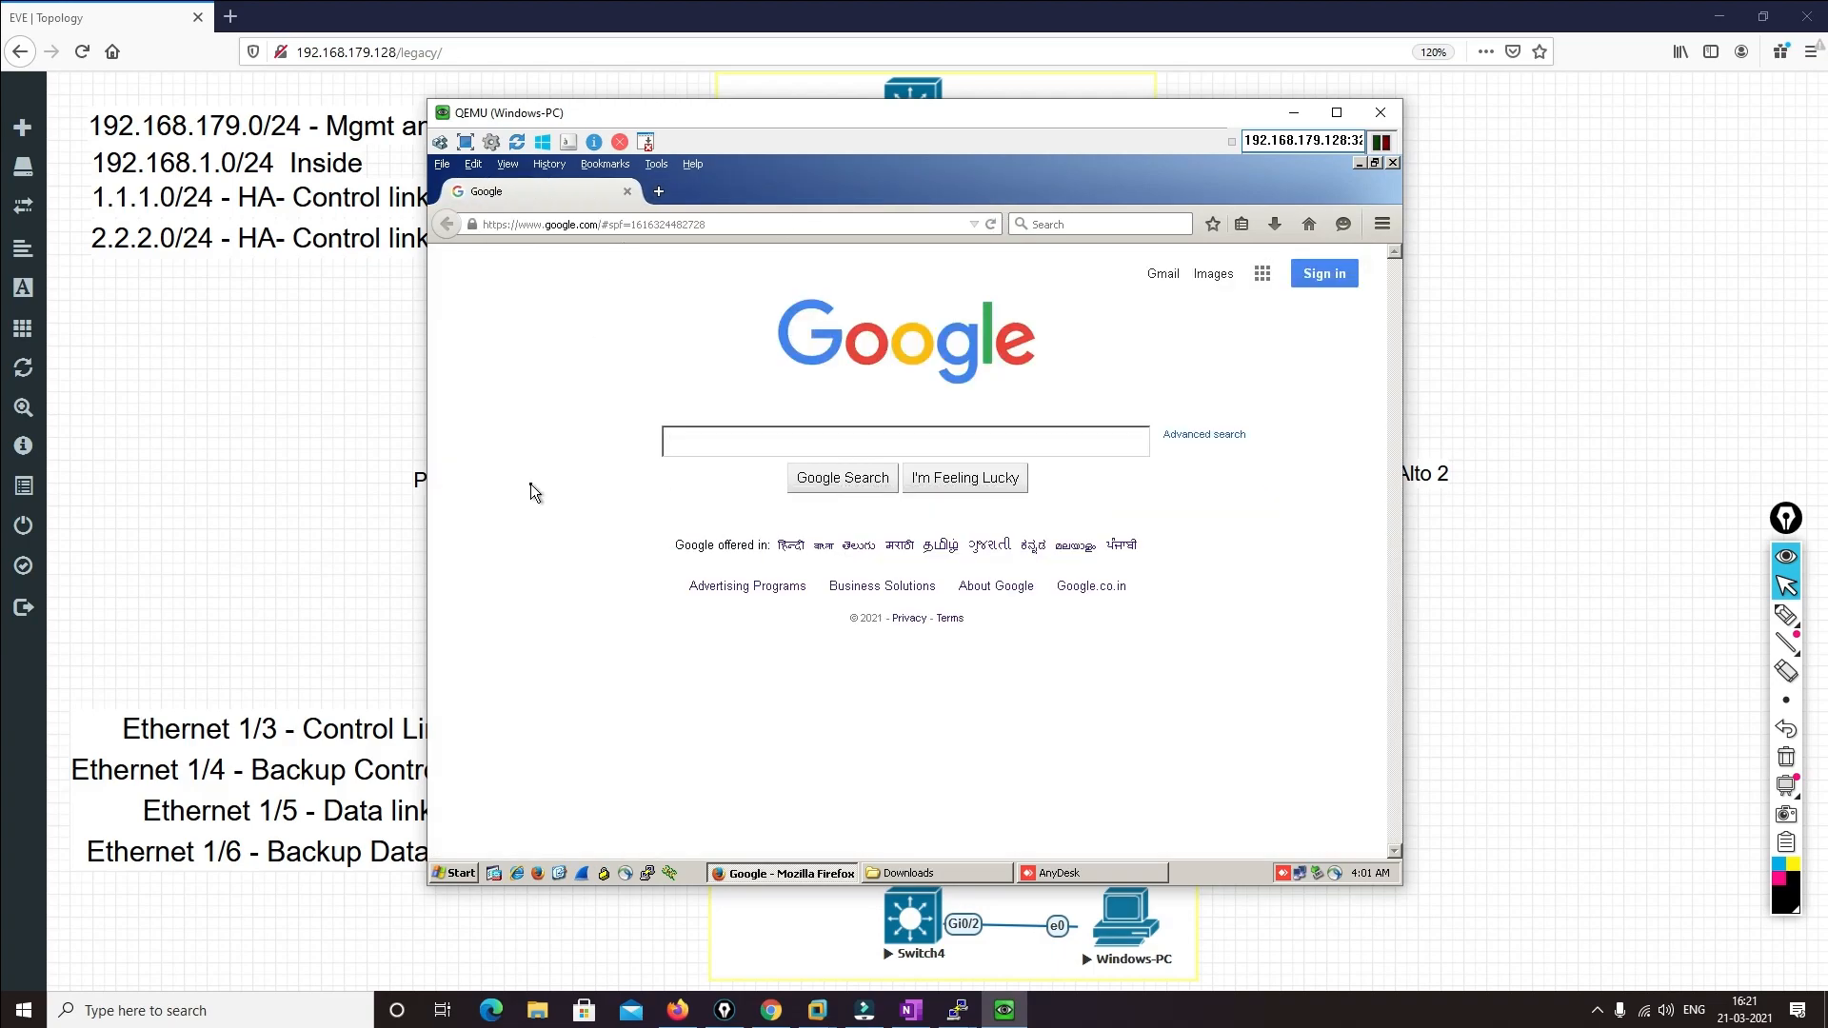
# Show AnyDesk maximized on the Windows-PC and launch AnyDesk on the host computer
pyautogui.click(1079, 872)
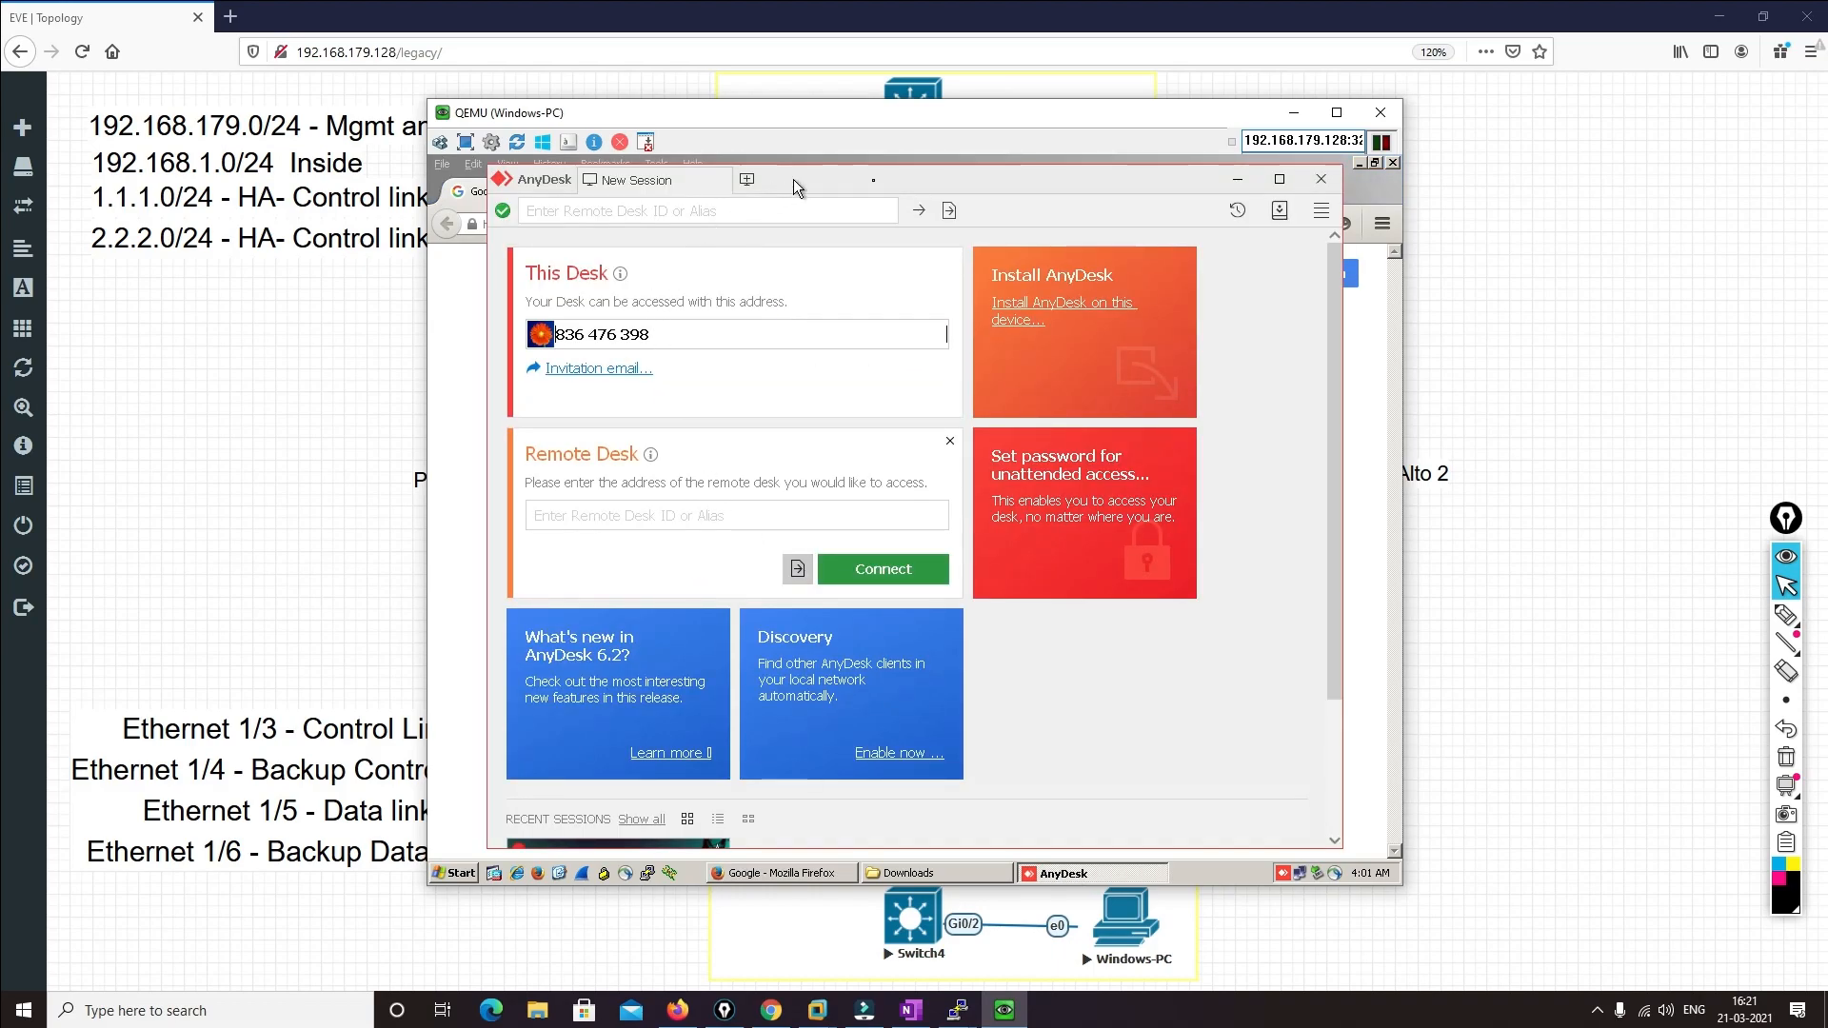
pyautogui.click(1282, 181)
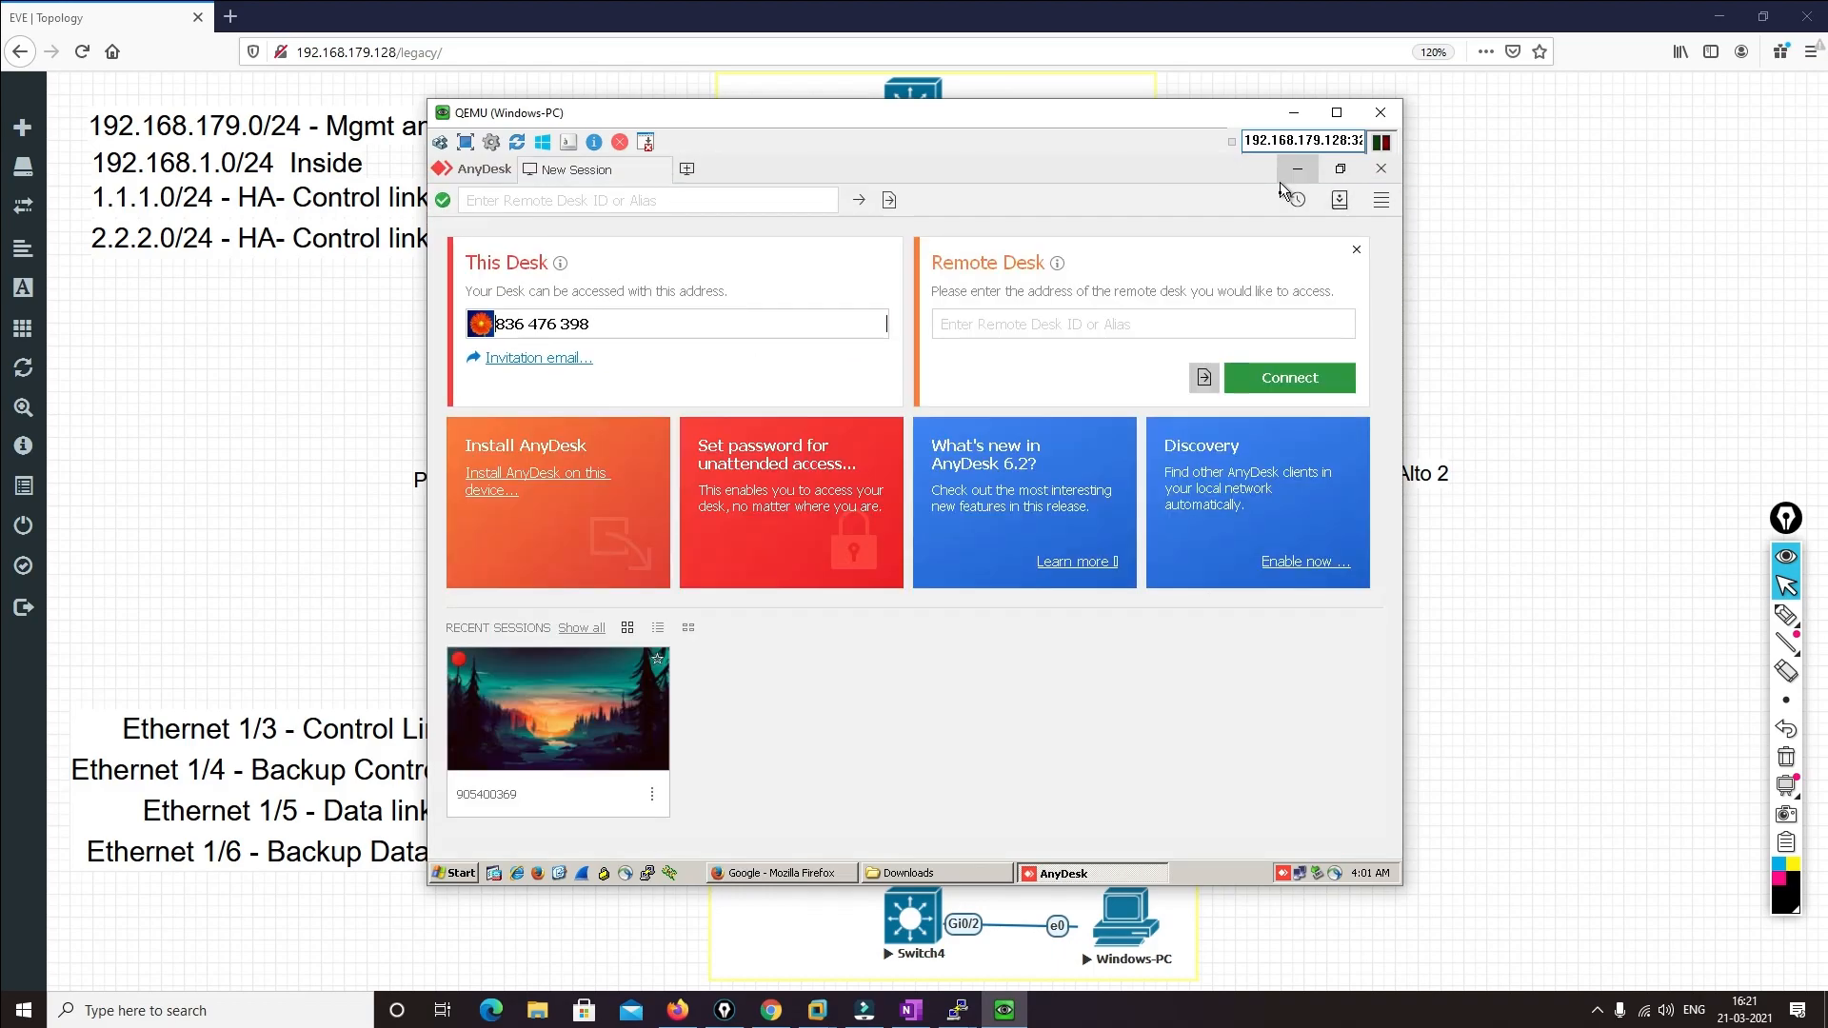
pyautogui.click(23, 1009)
pyautogui.write('any')
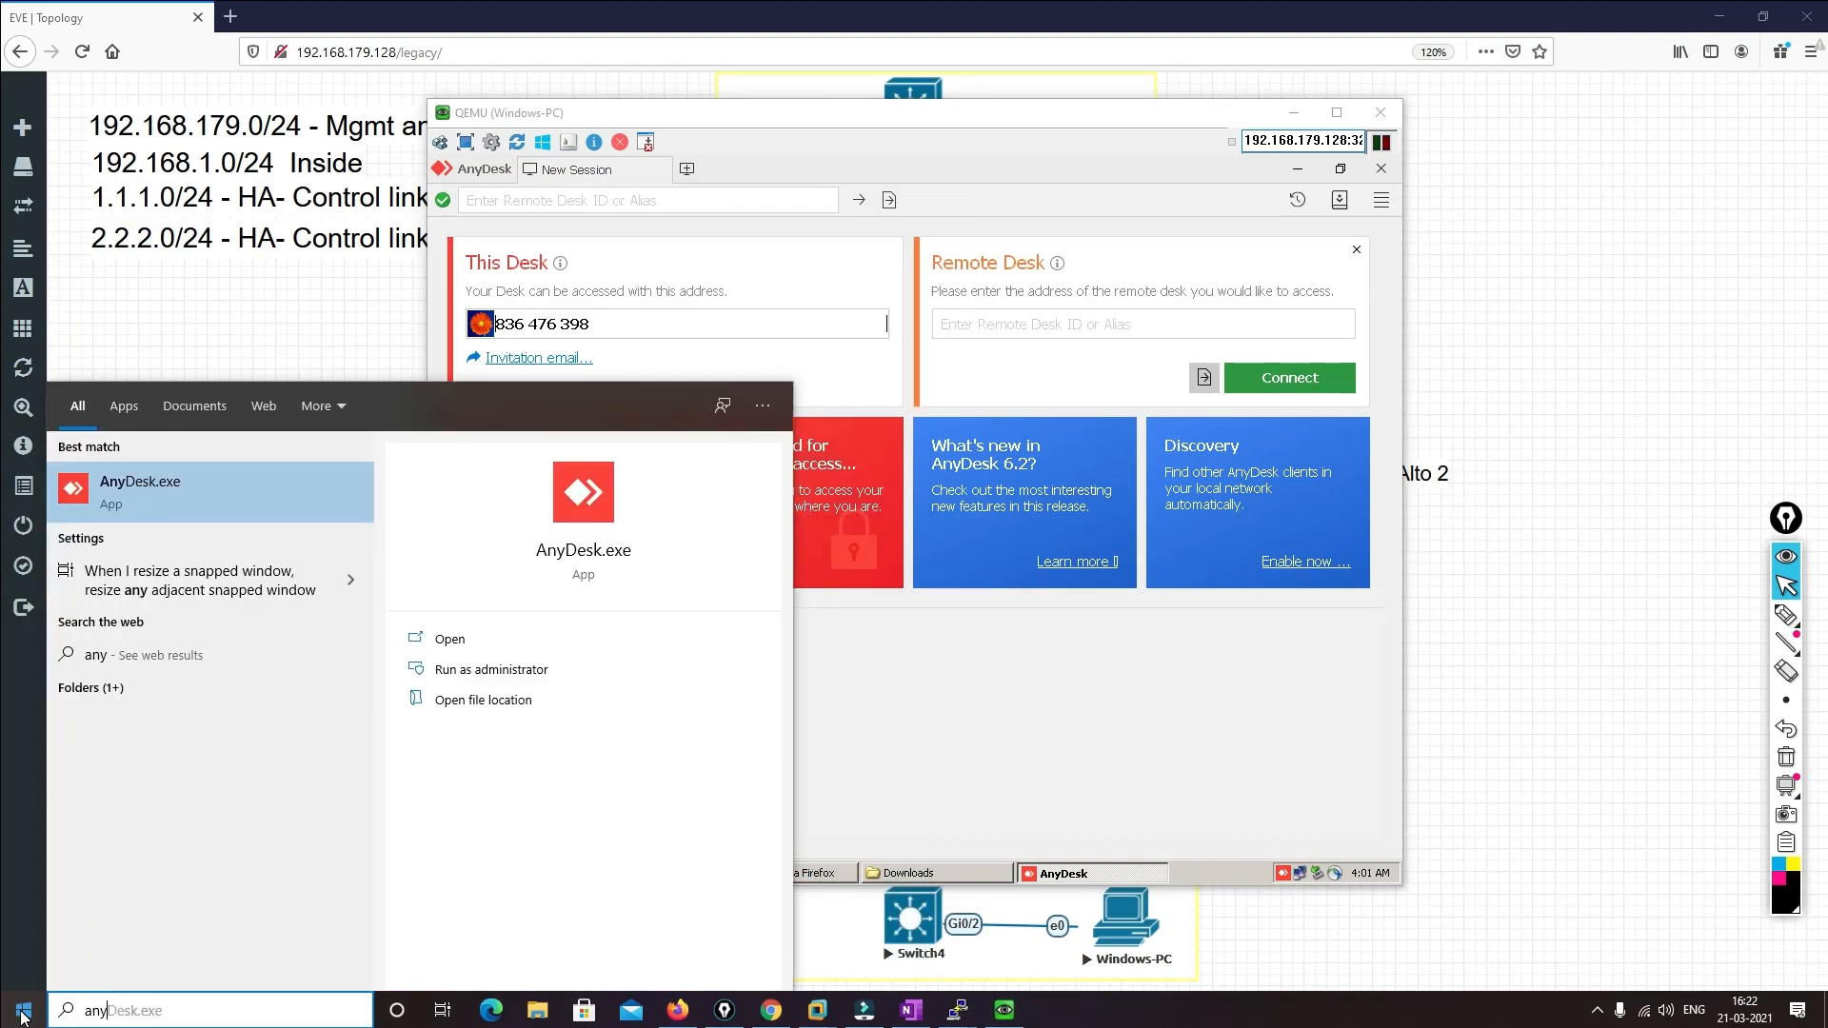
pyautogui.press('Return')
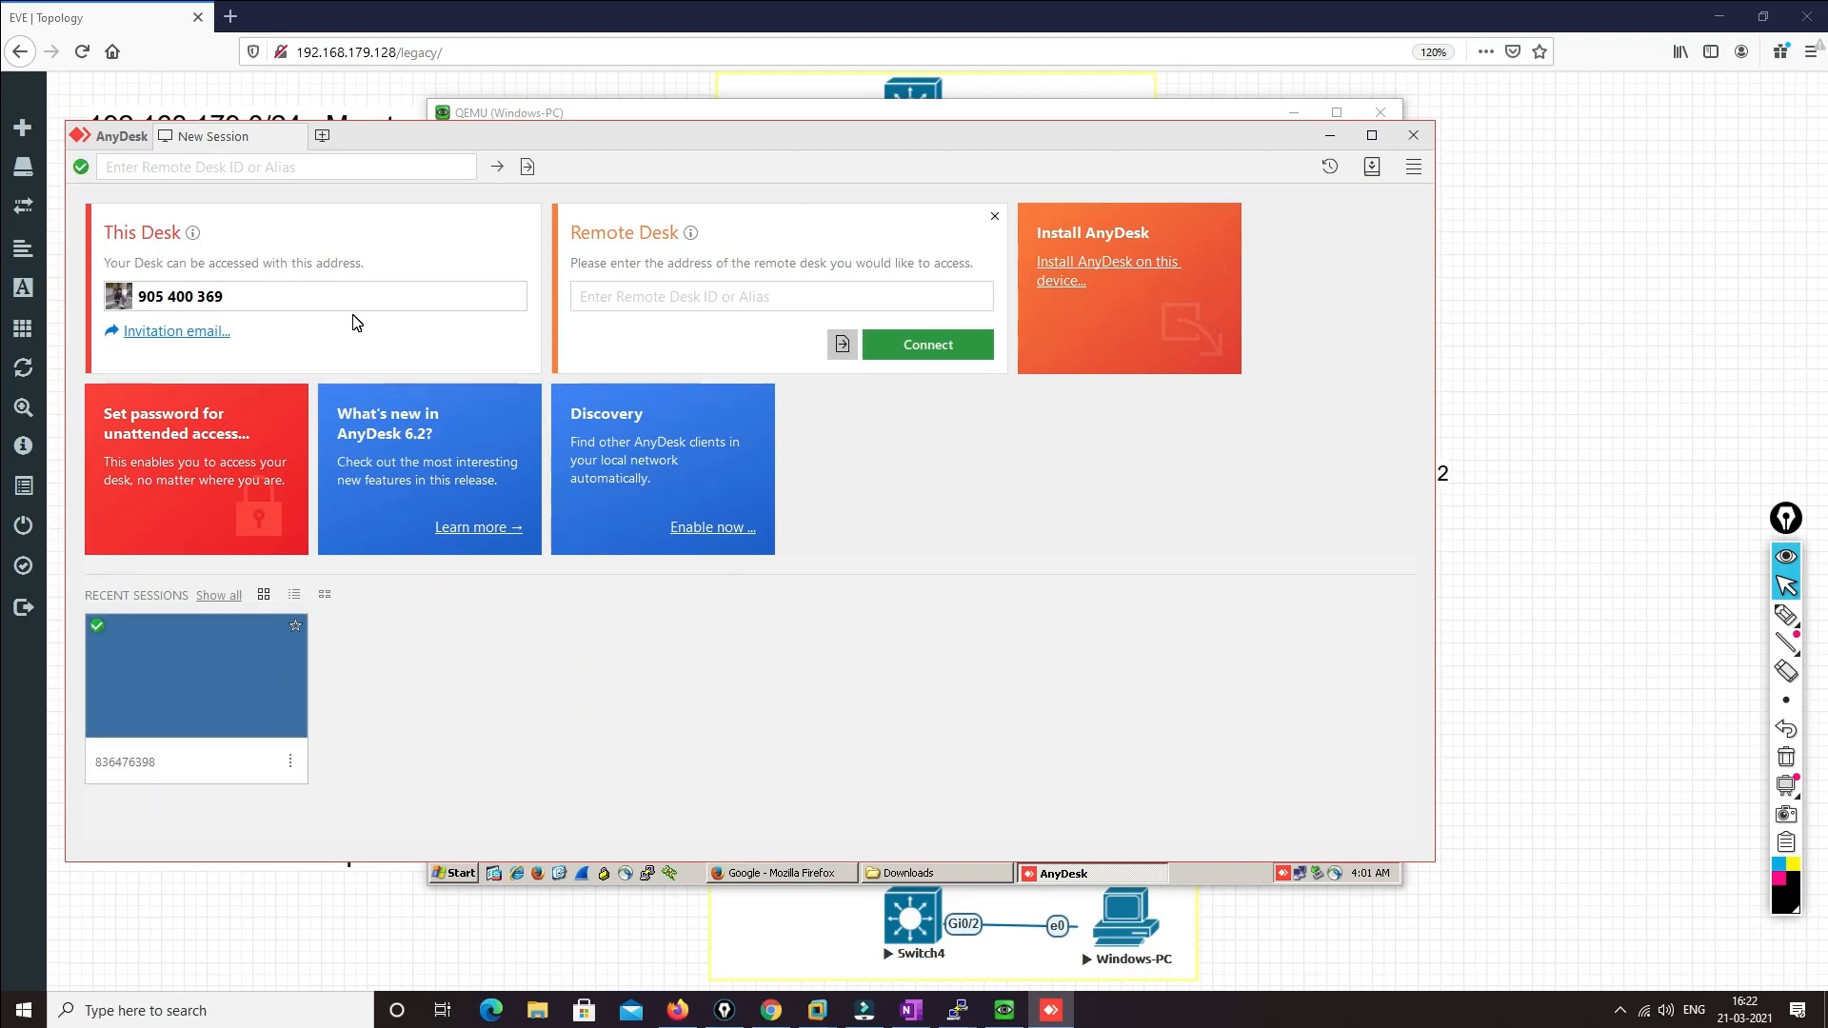
# Arrange the Windows-PC console and the host's AnyDesk window side by side so both desk addresses are readable
pyautogui.moveTo(506, 135); pyautogui.dragTo(900, 452)
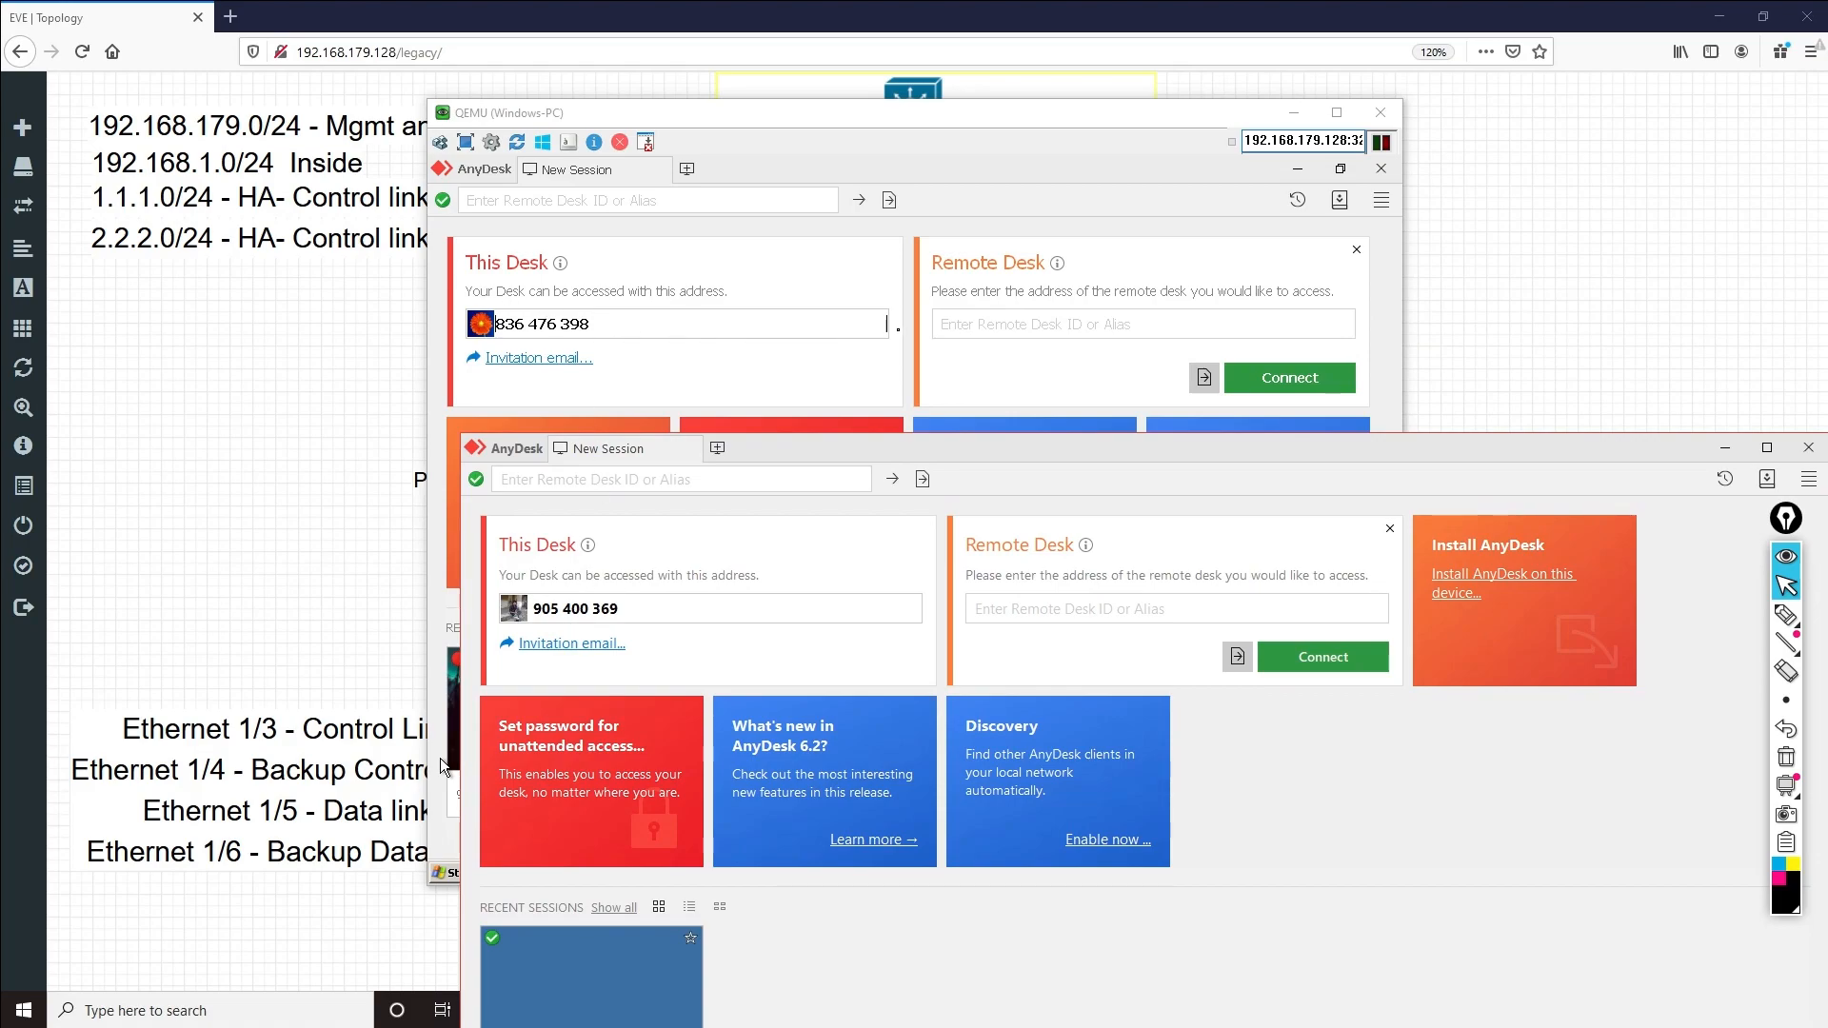
pyautogui.click(976, 326)
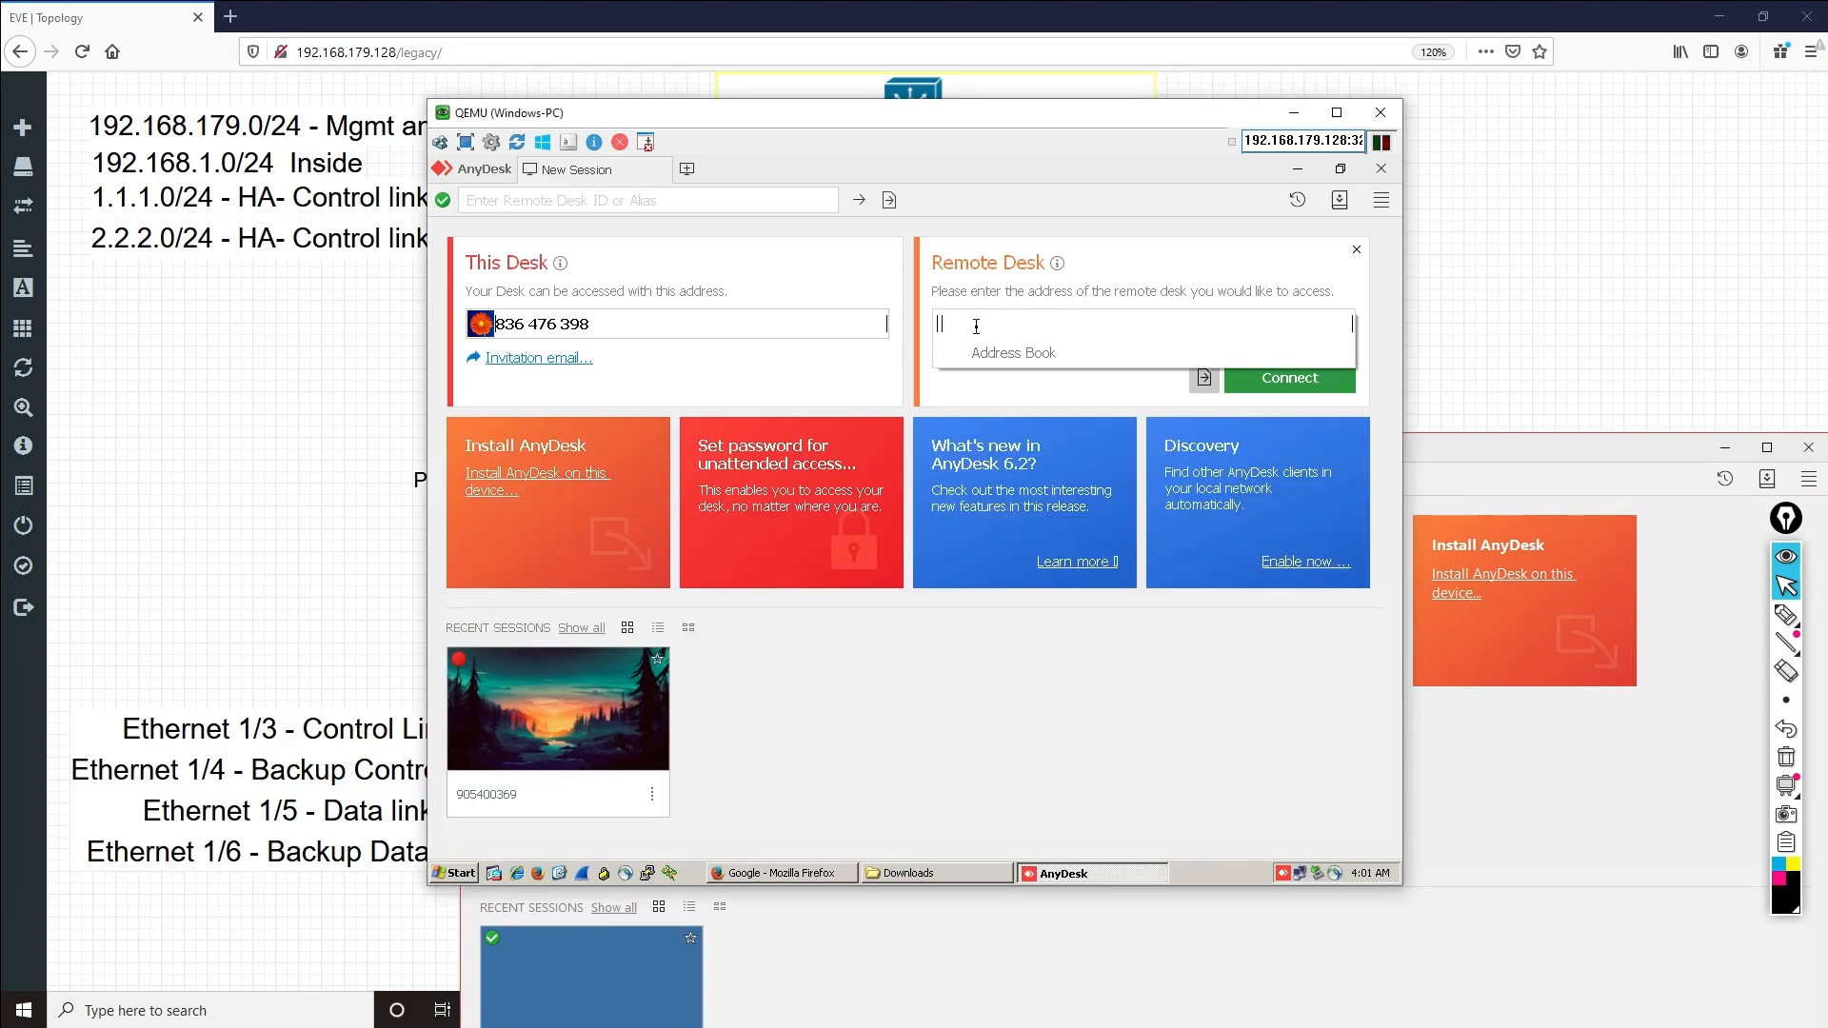
pyautogui.moveTo(935, 121); pyautogui.dragTo(599, 193)
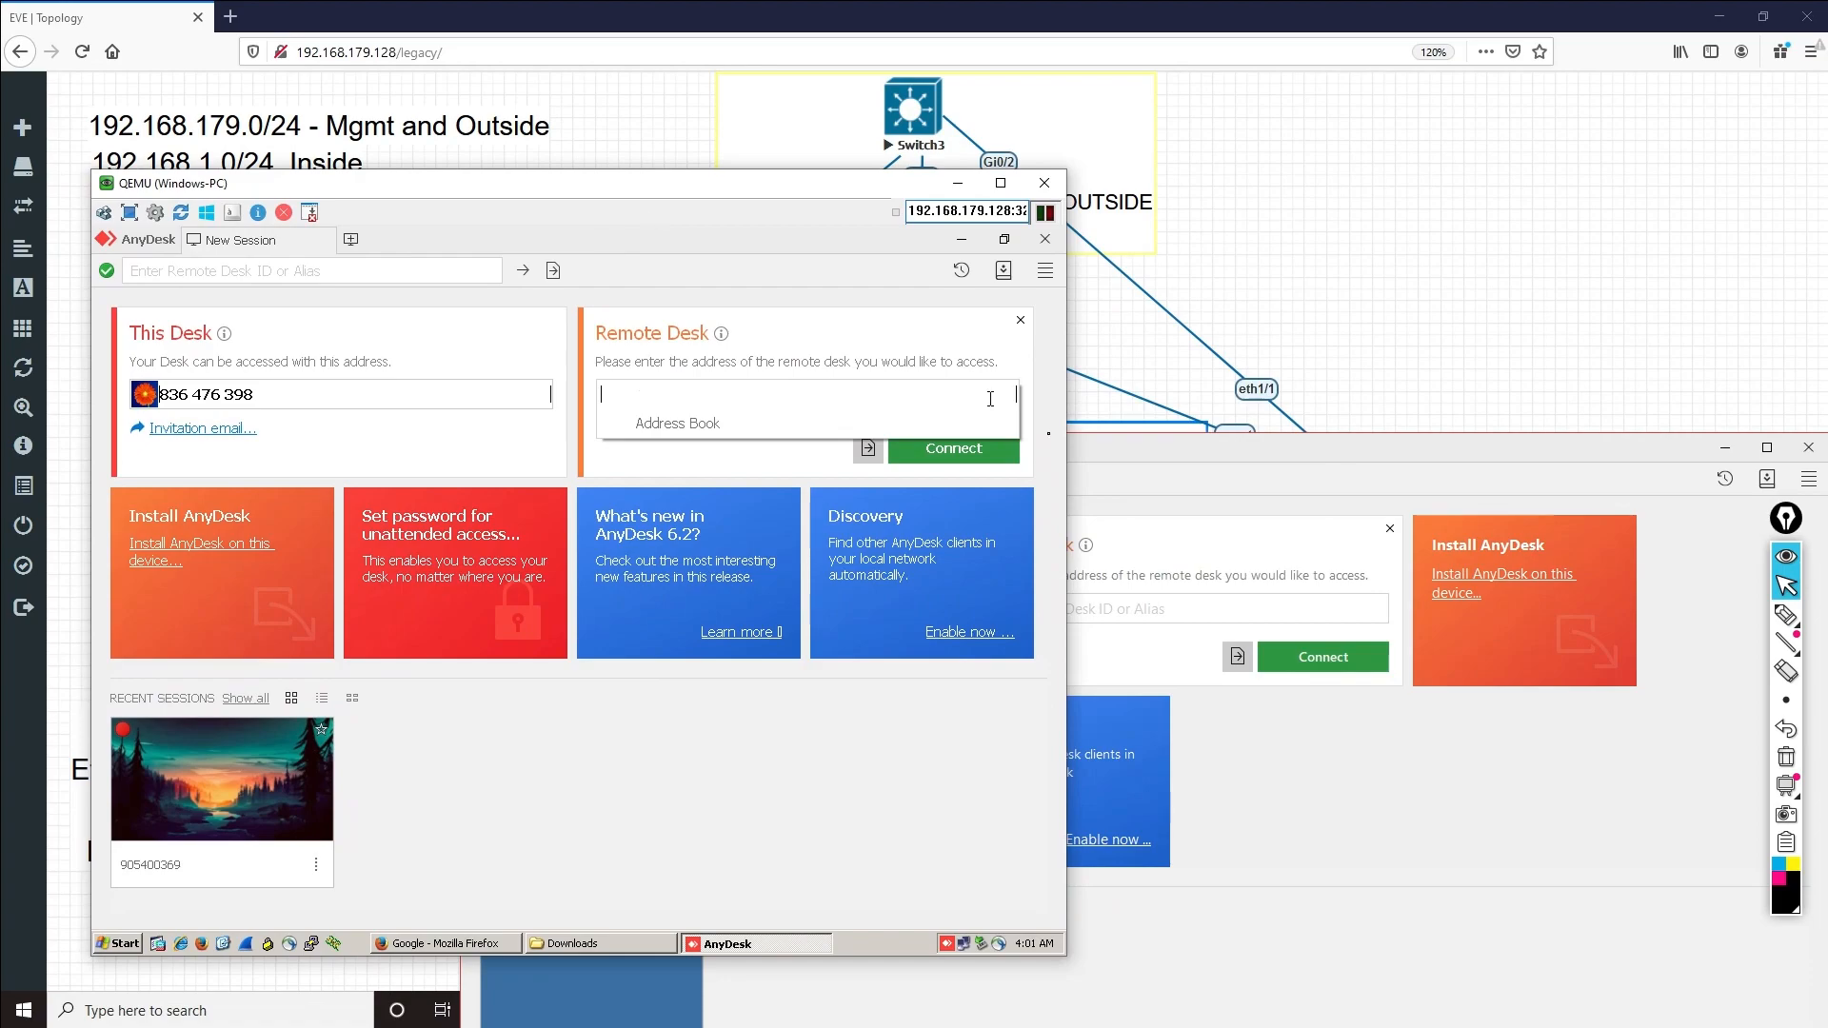
pyautogui.moveTo(1181, 453); pyautogui.dragTo(1714, 260)
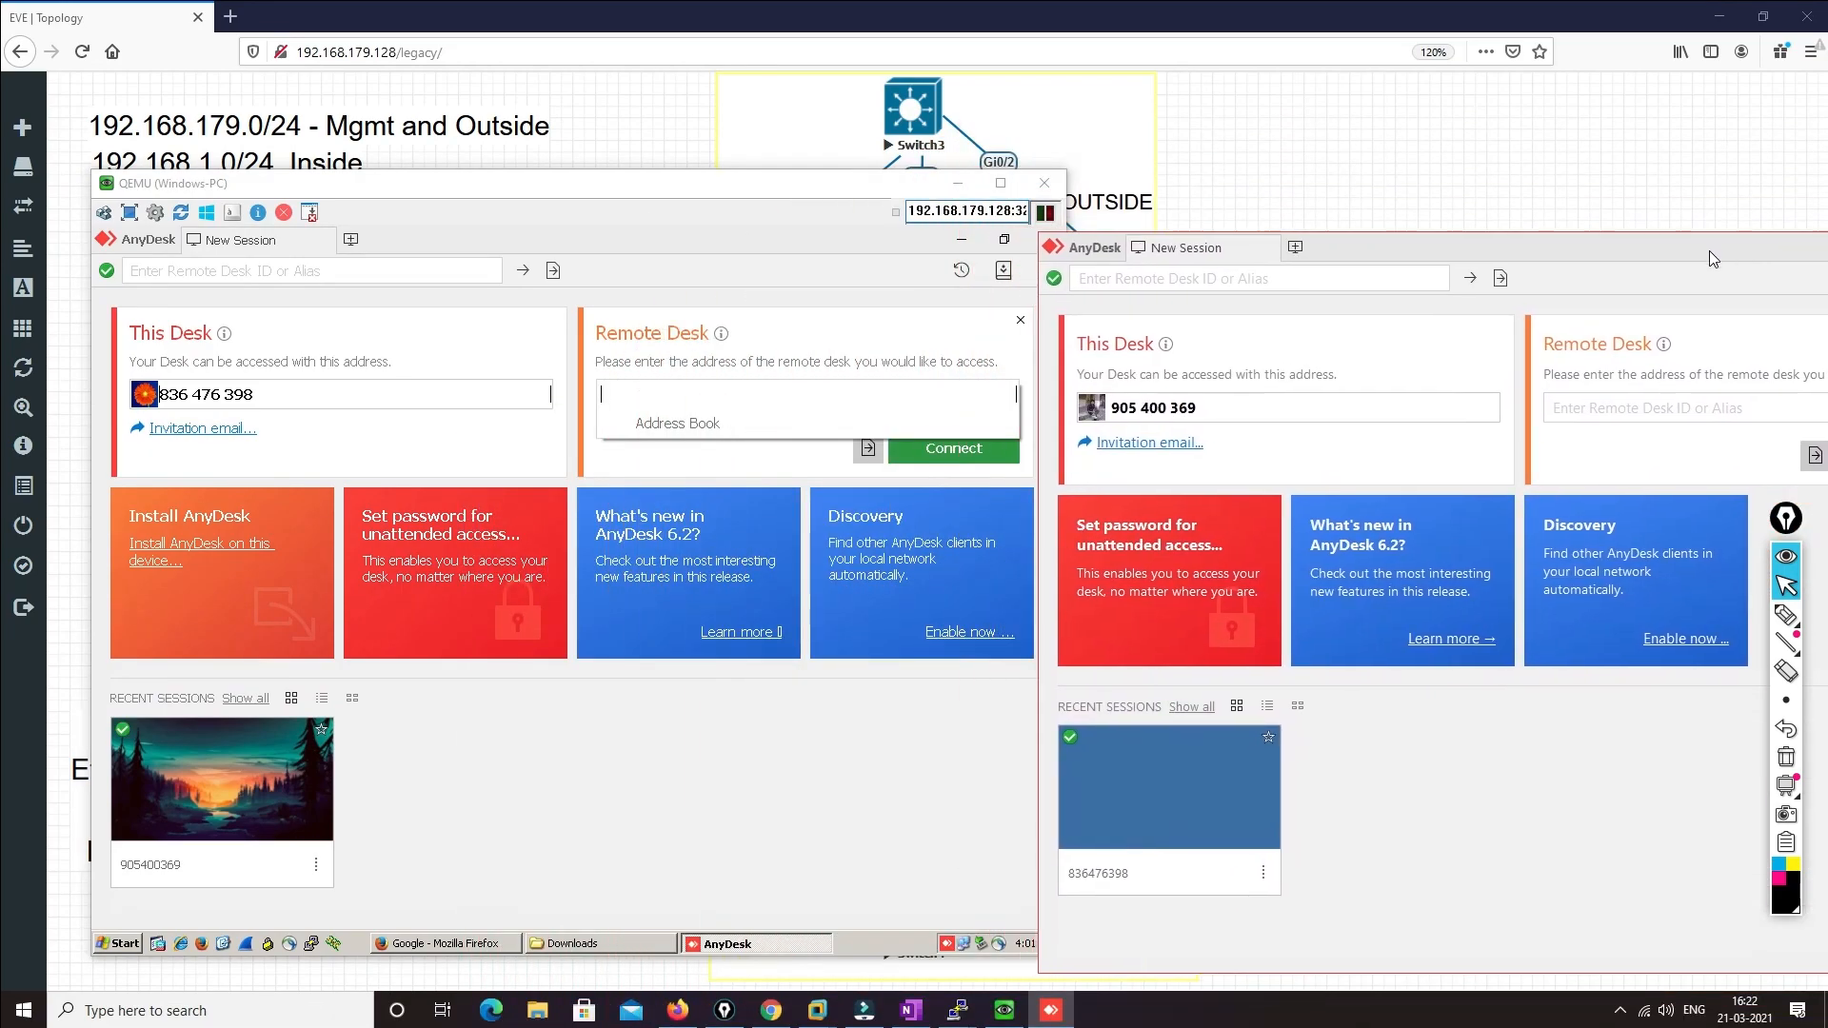
pyautogui.click(655, 390)
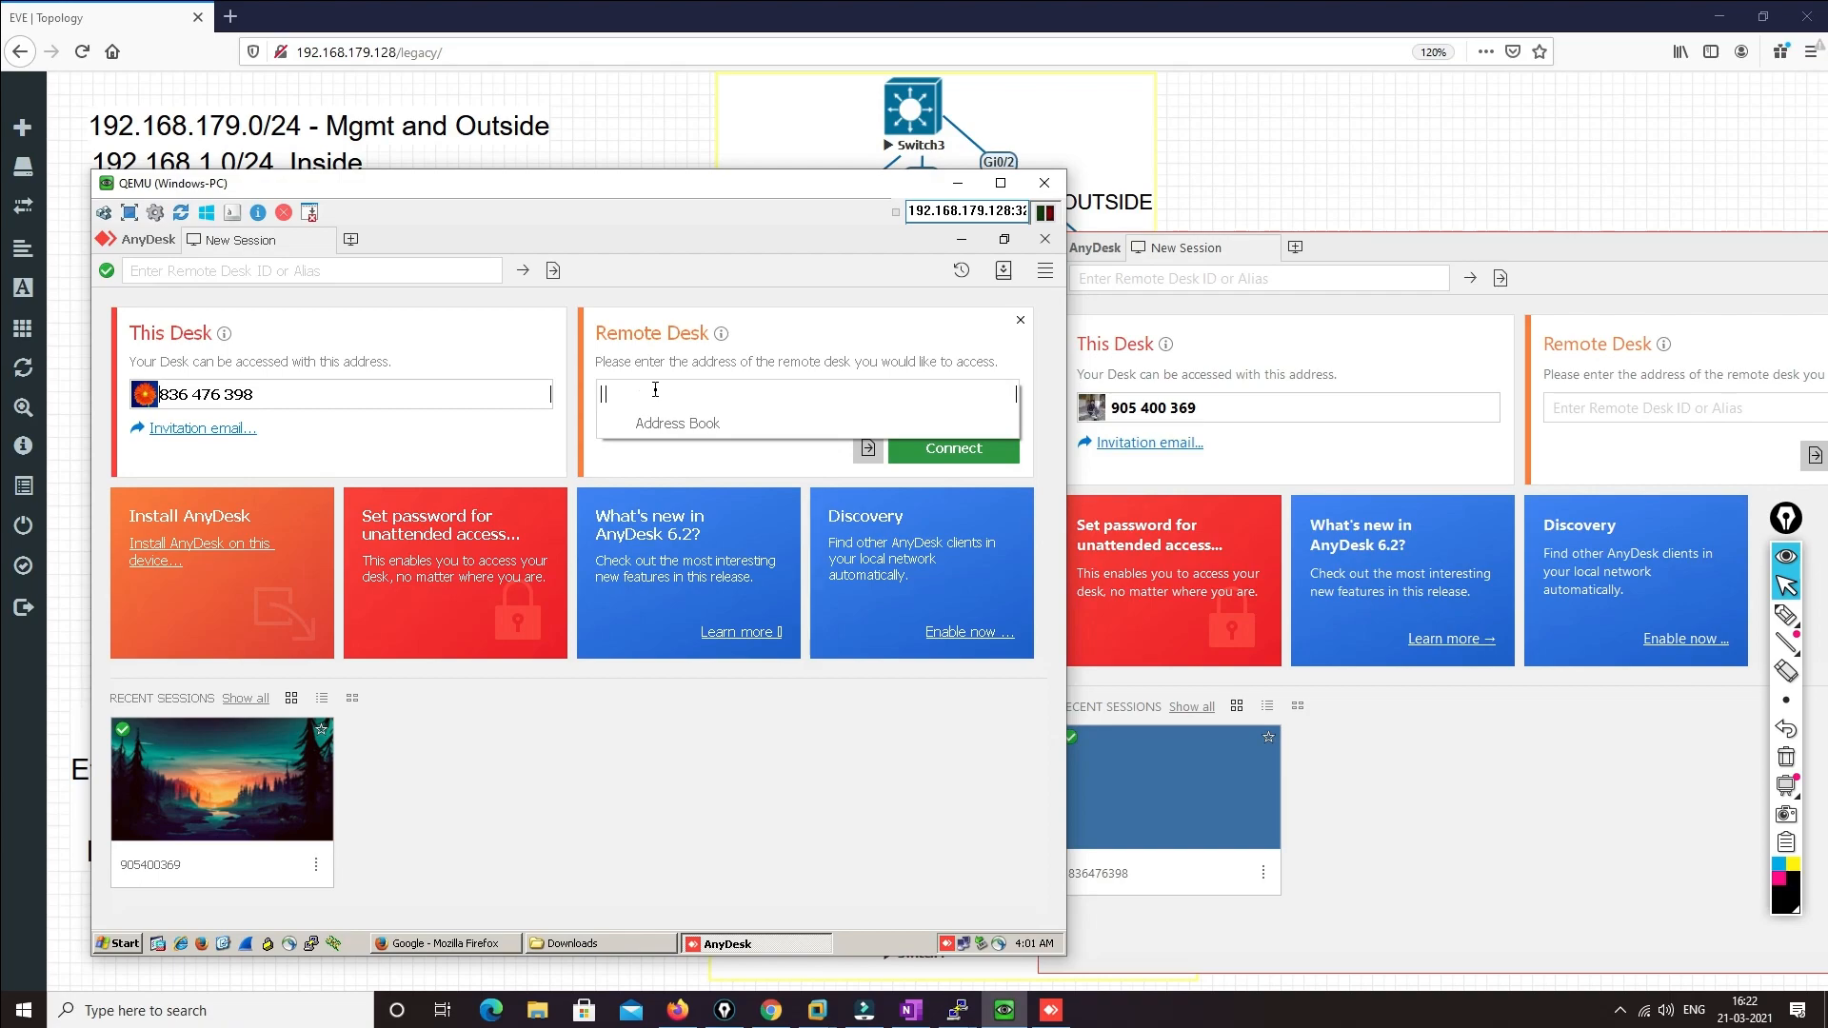
pyautogui.write('9')
pyautogui.press('BackSpace')
pyautogui.moveTo(1346, 264); pyautogui.dragTo(1318, 264)
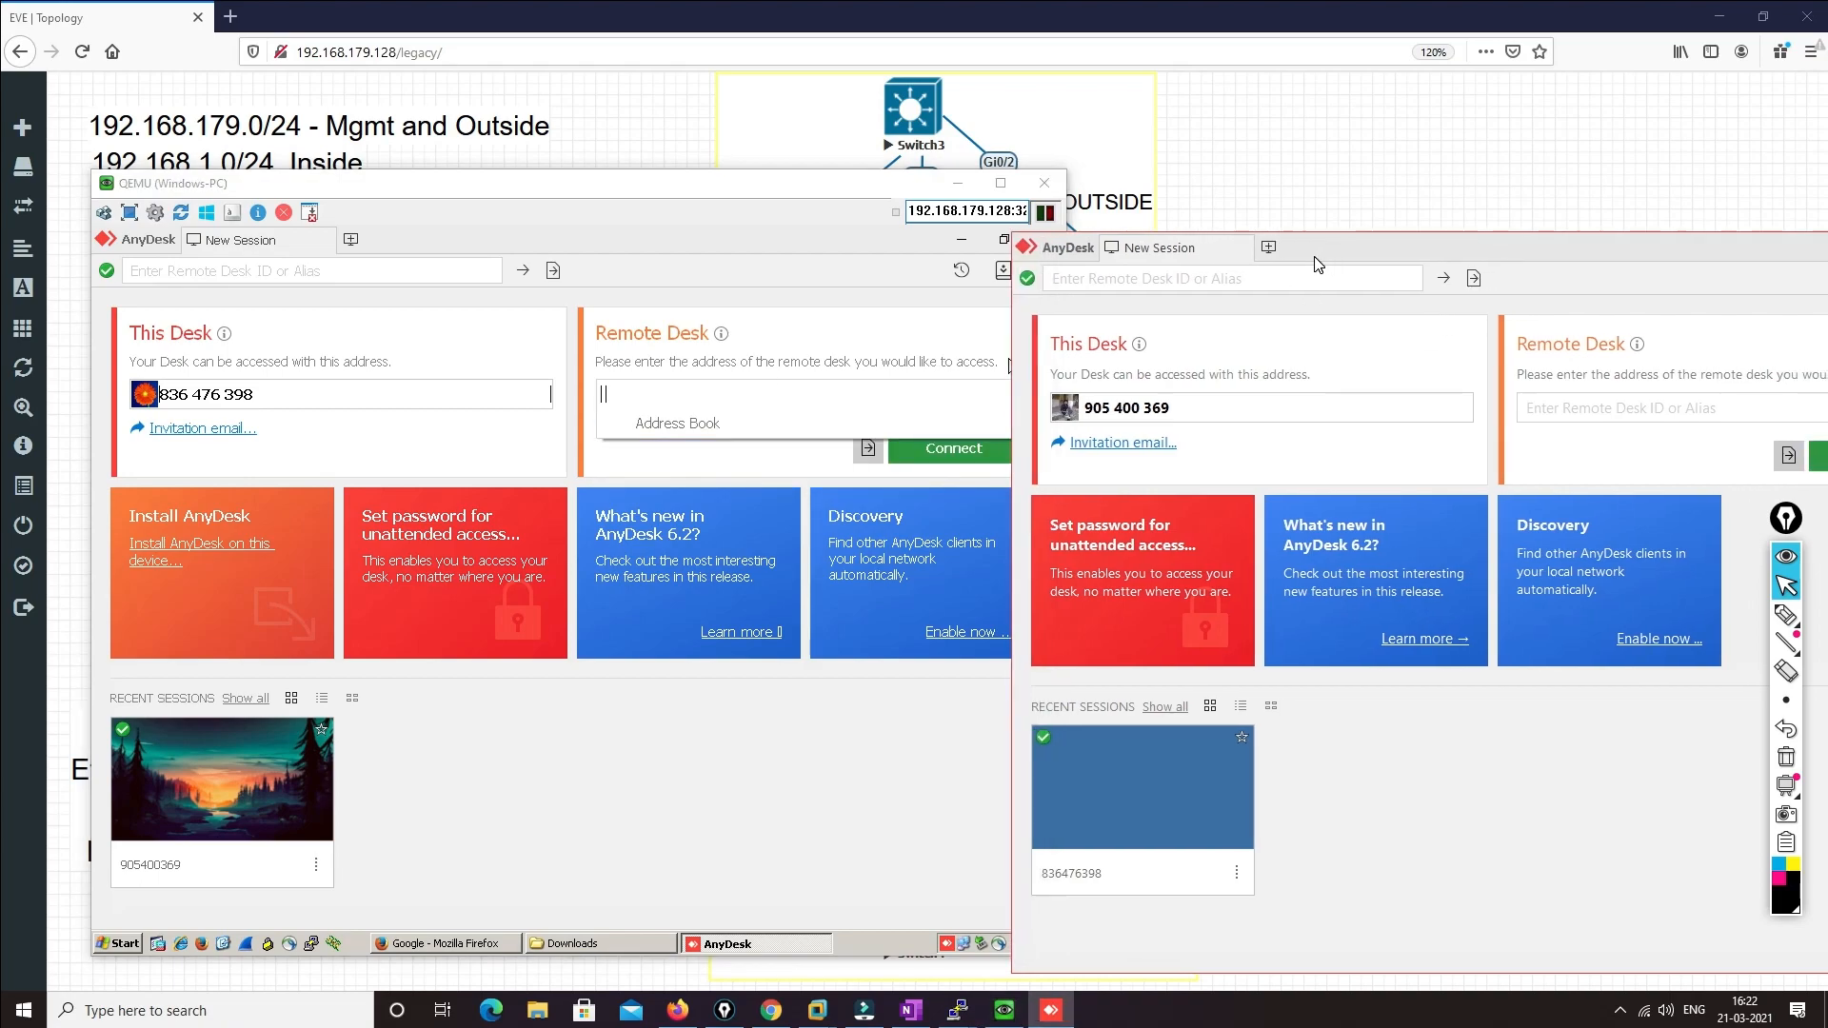
# Connect from the Windows-PC's AnyDesk to the host's desk address and accept the session on the host
pyautogui.click(902, 187)
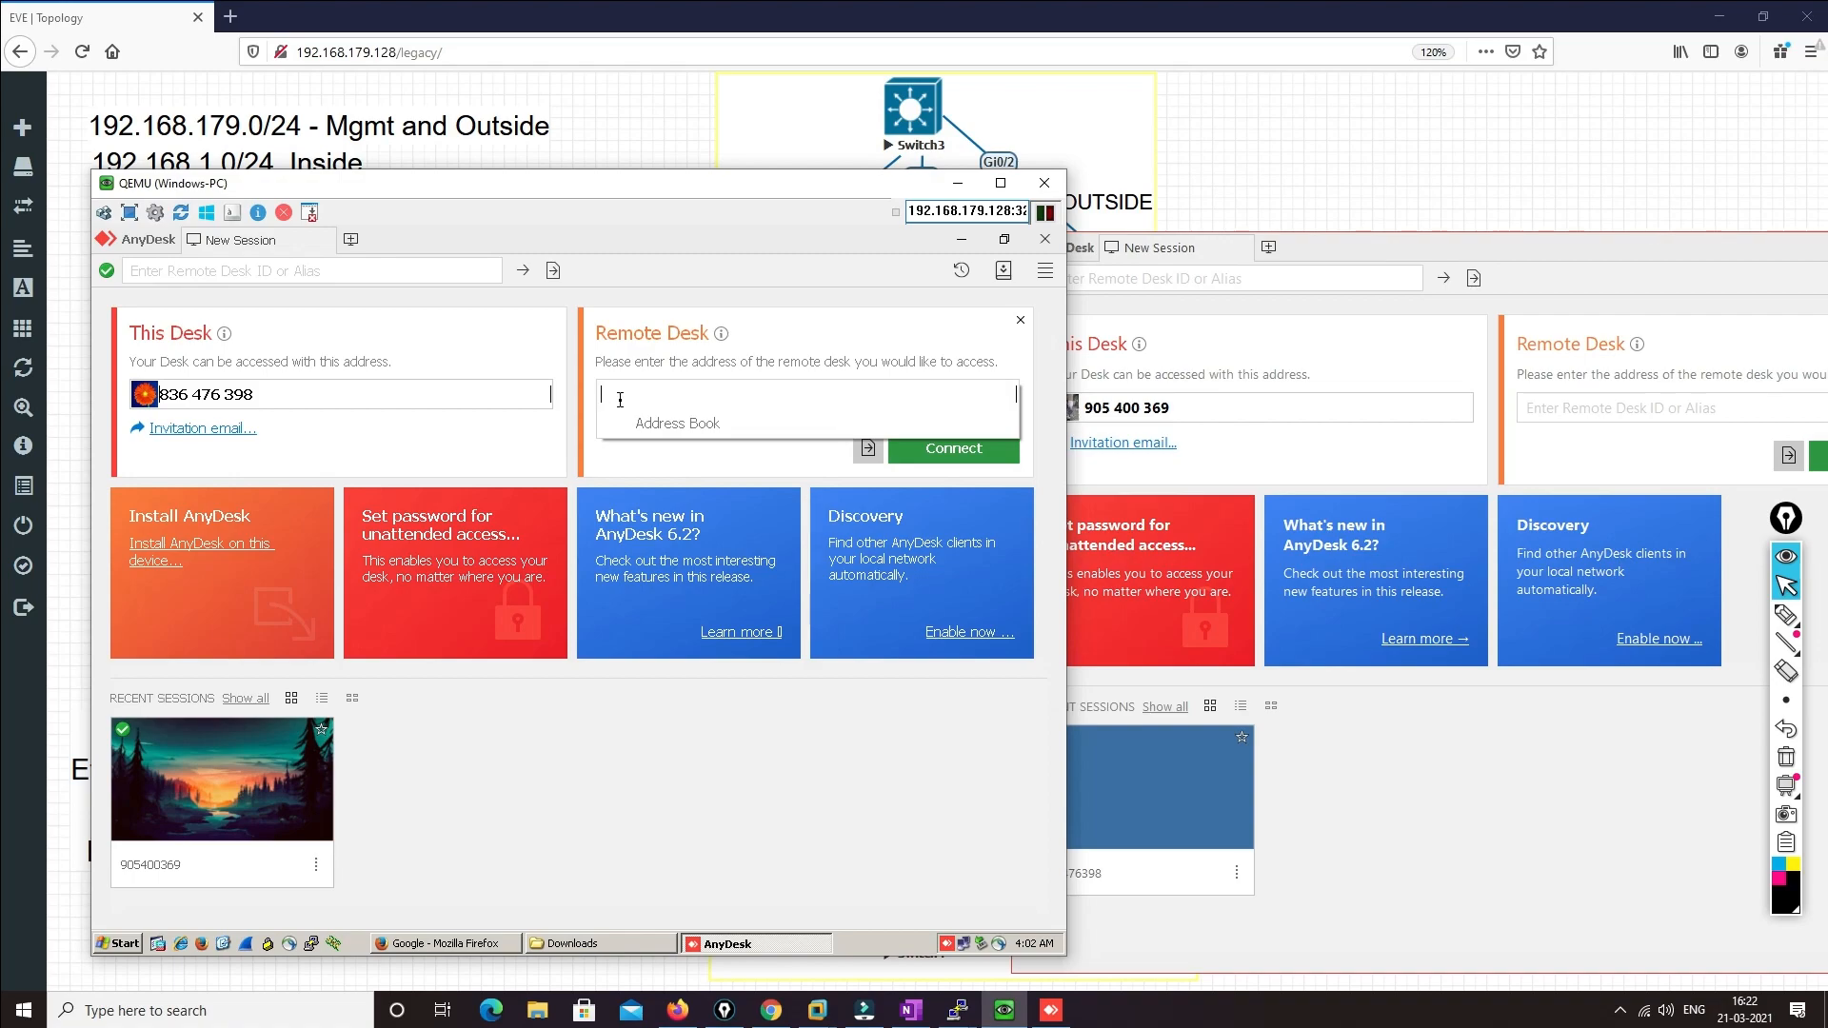
pyautogui.write('905')
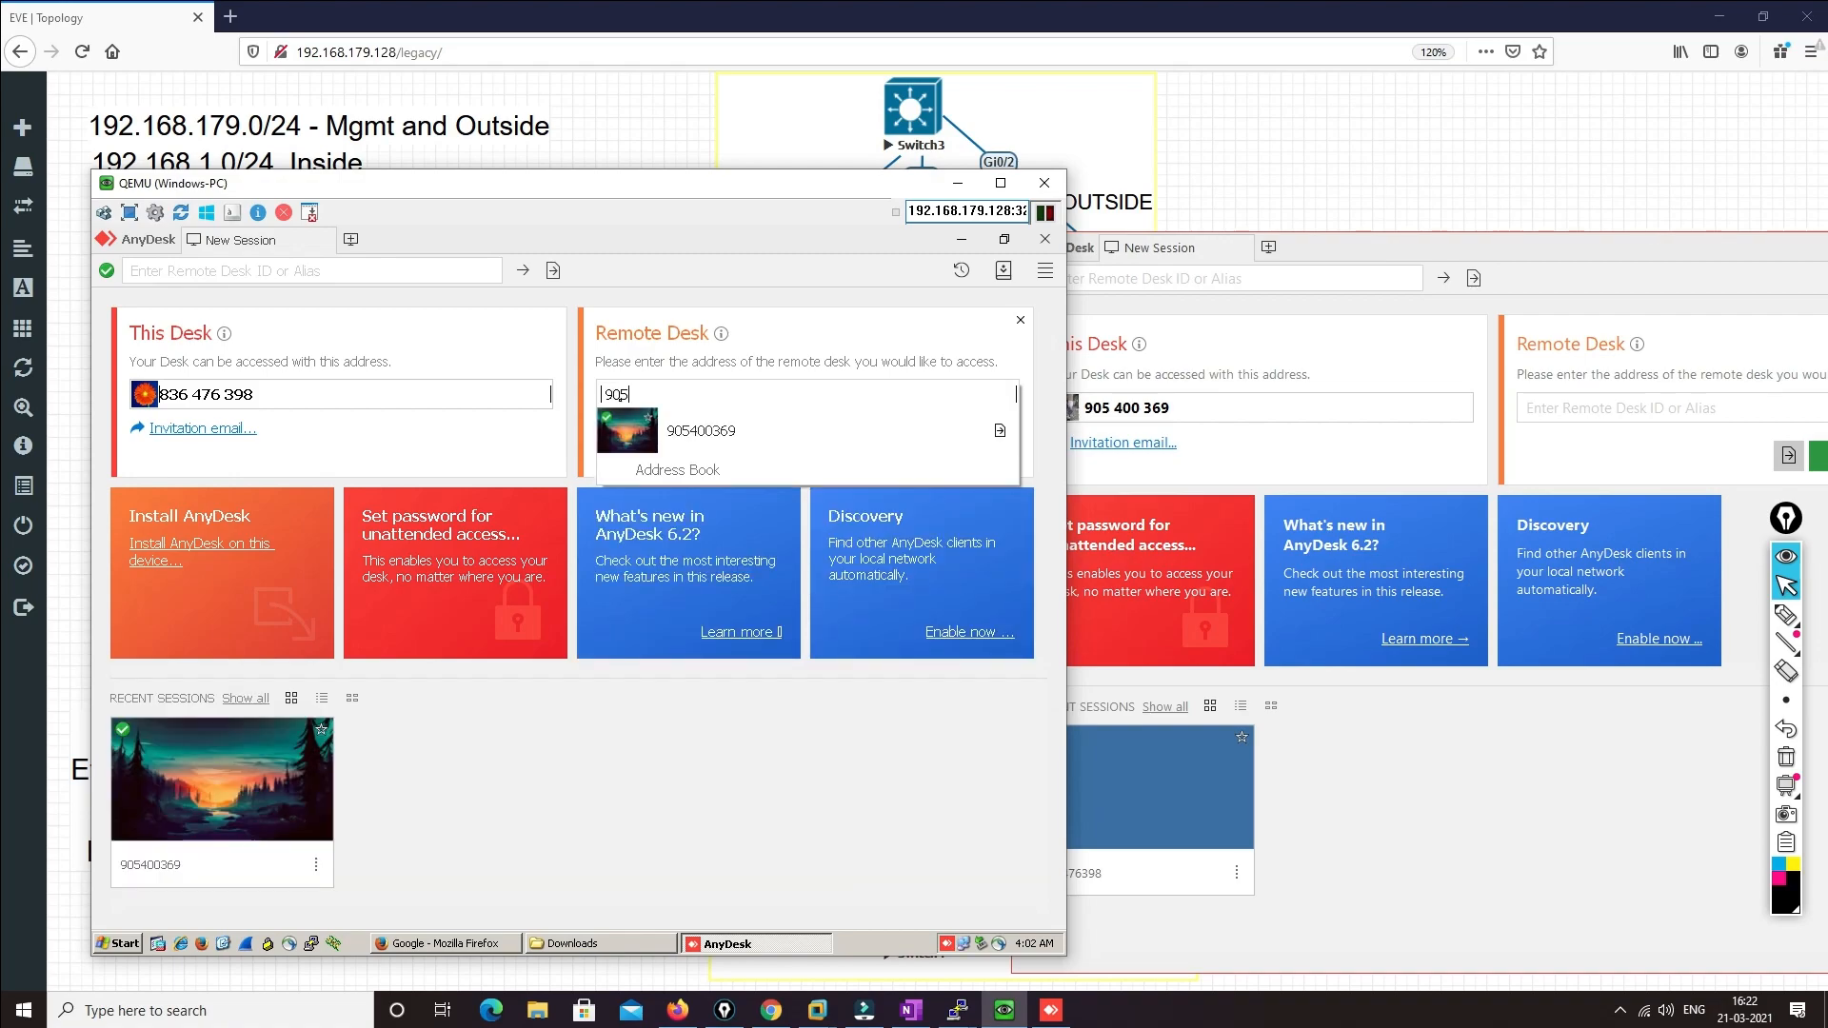
pyautogui.press('Down')
pyautogui.press('Return')
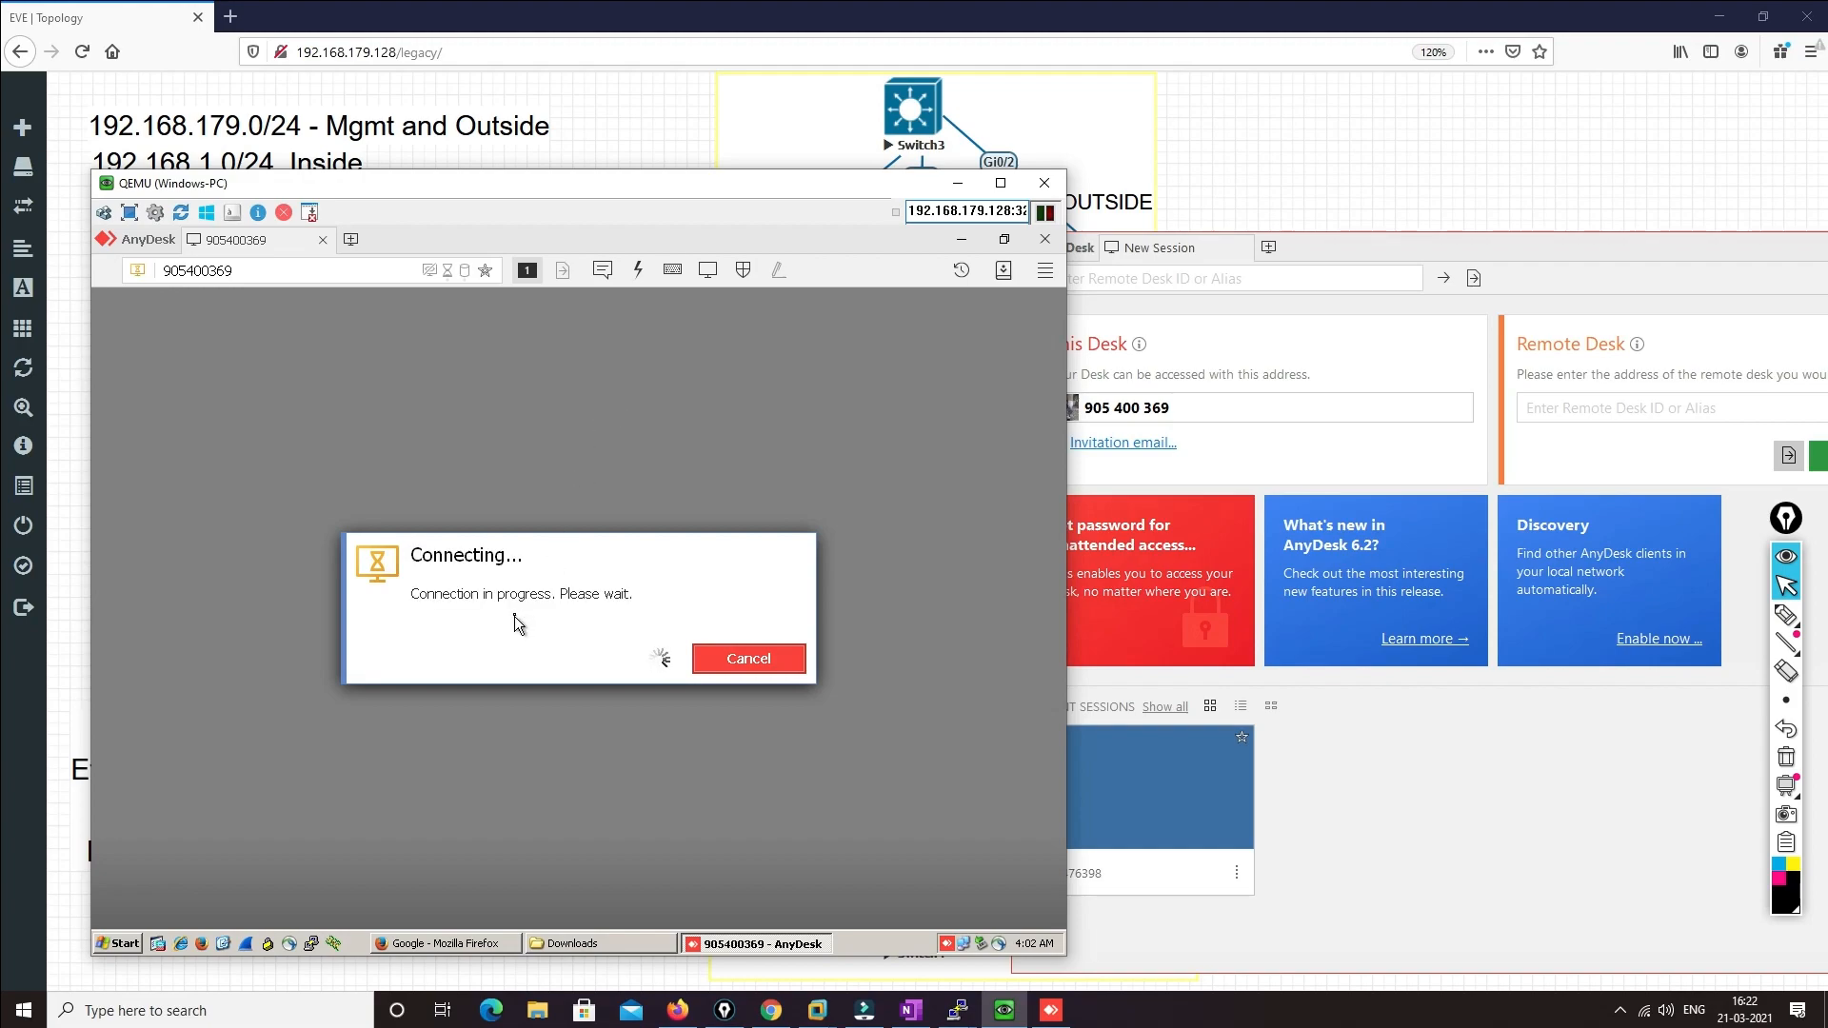
pyautogui.click(1330, 778)
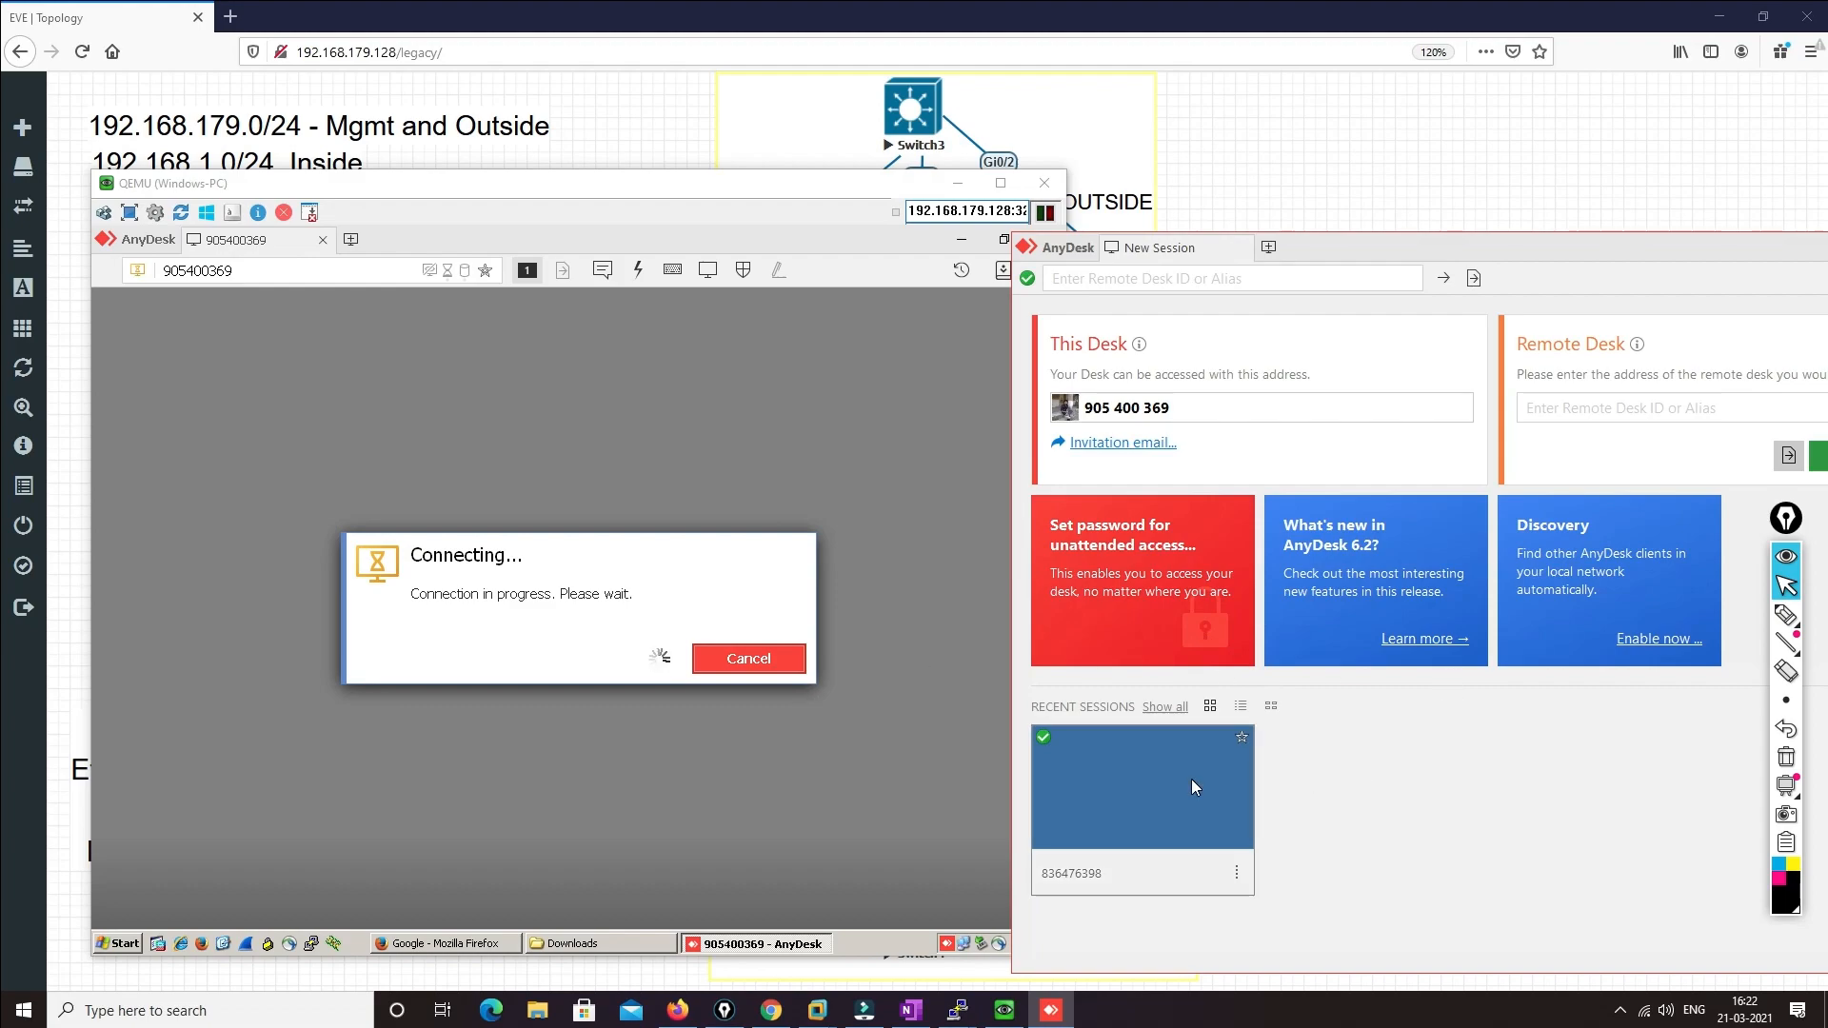
pyautogui.click(694, 687)
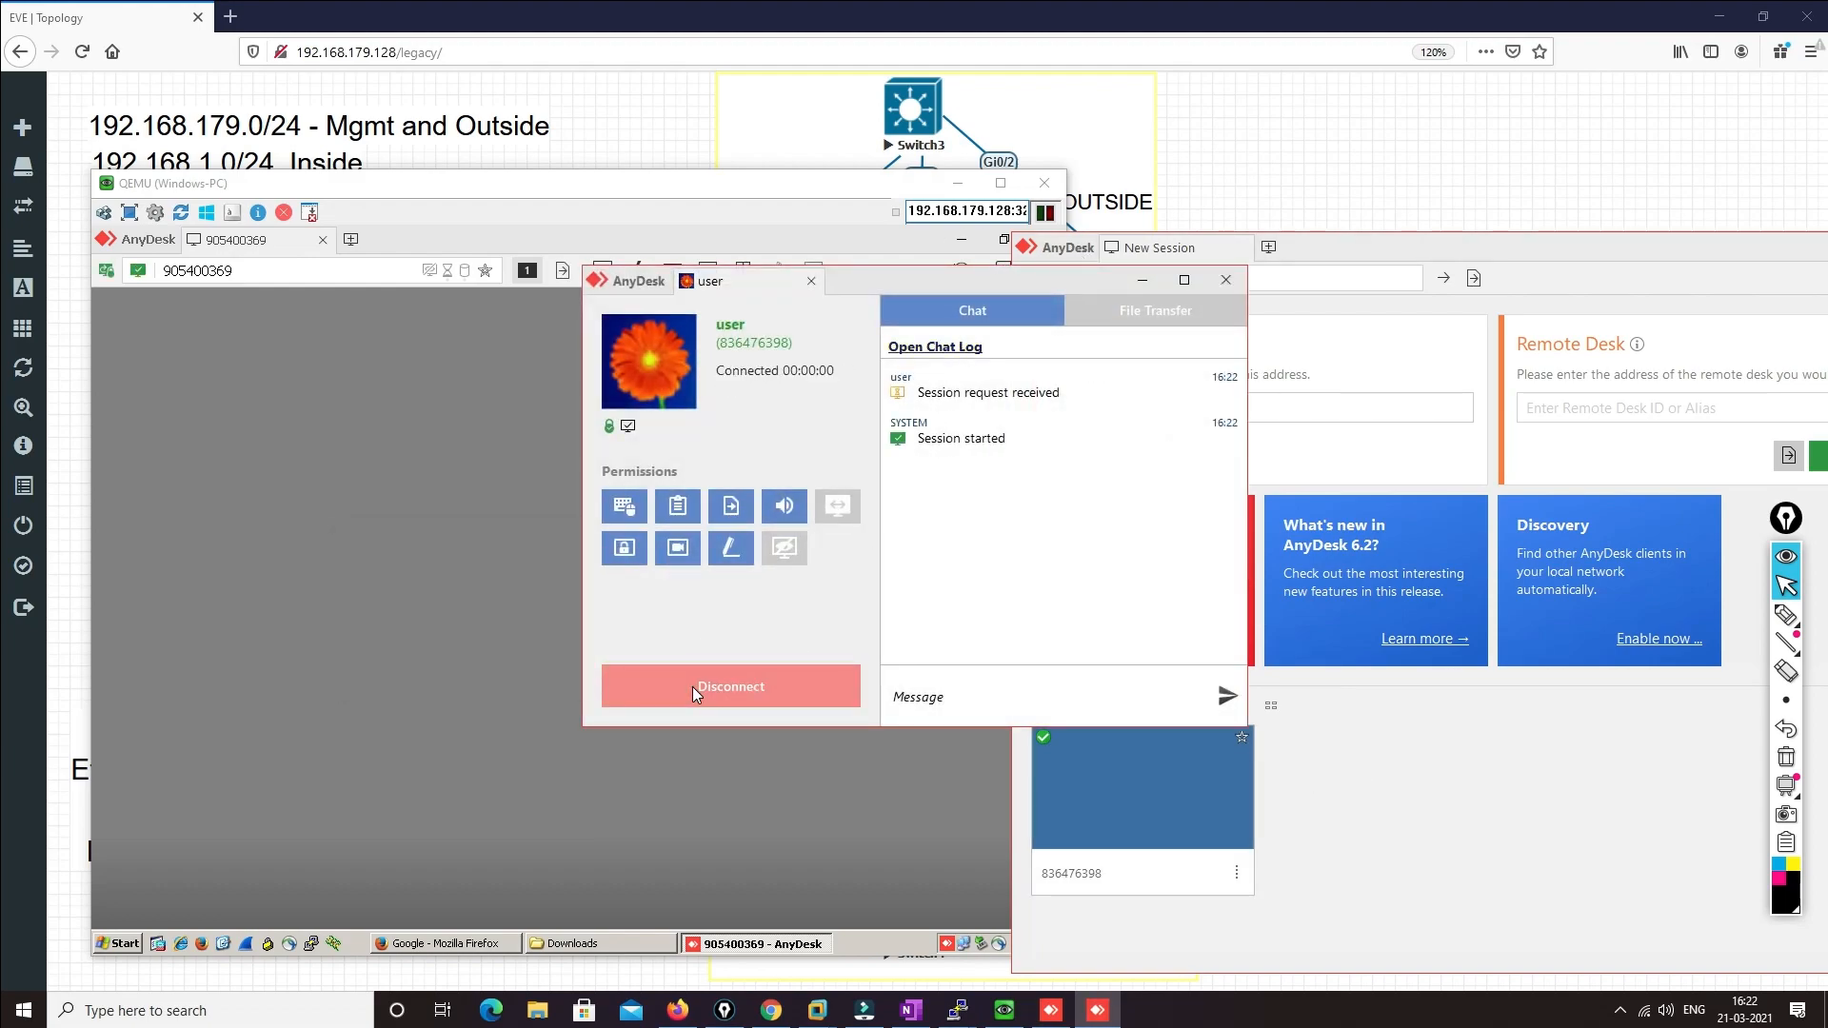
# Minimize the host's AnyDesk windows and, after dismissing the Reduced Graphics Performance notice, the Windows-PC console
pyautogui.moveTo(1809, 255); pyautogui.dragTo(1617, 263)
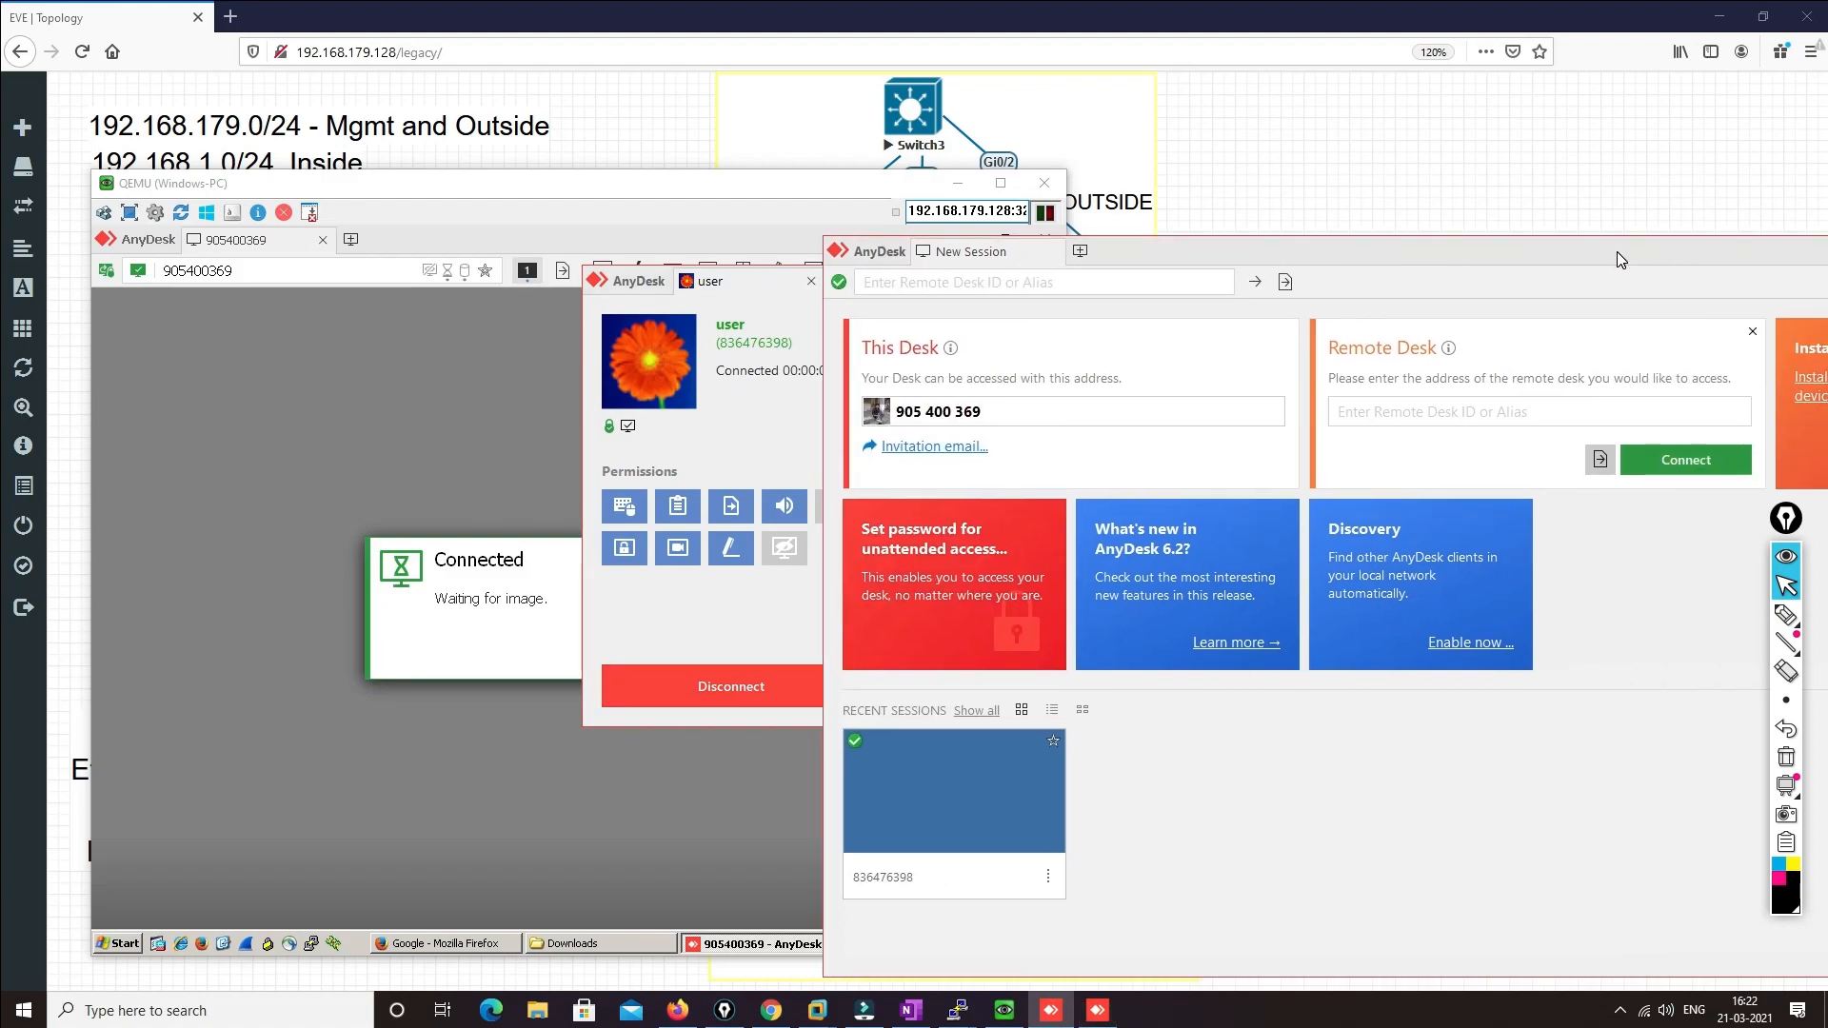
pyautogui.moveTo(1807, 262); pyautogui.dragTo(1455, 272)
pyautogui.click(1750, 265)
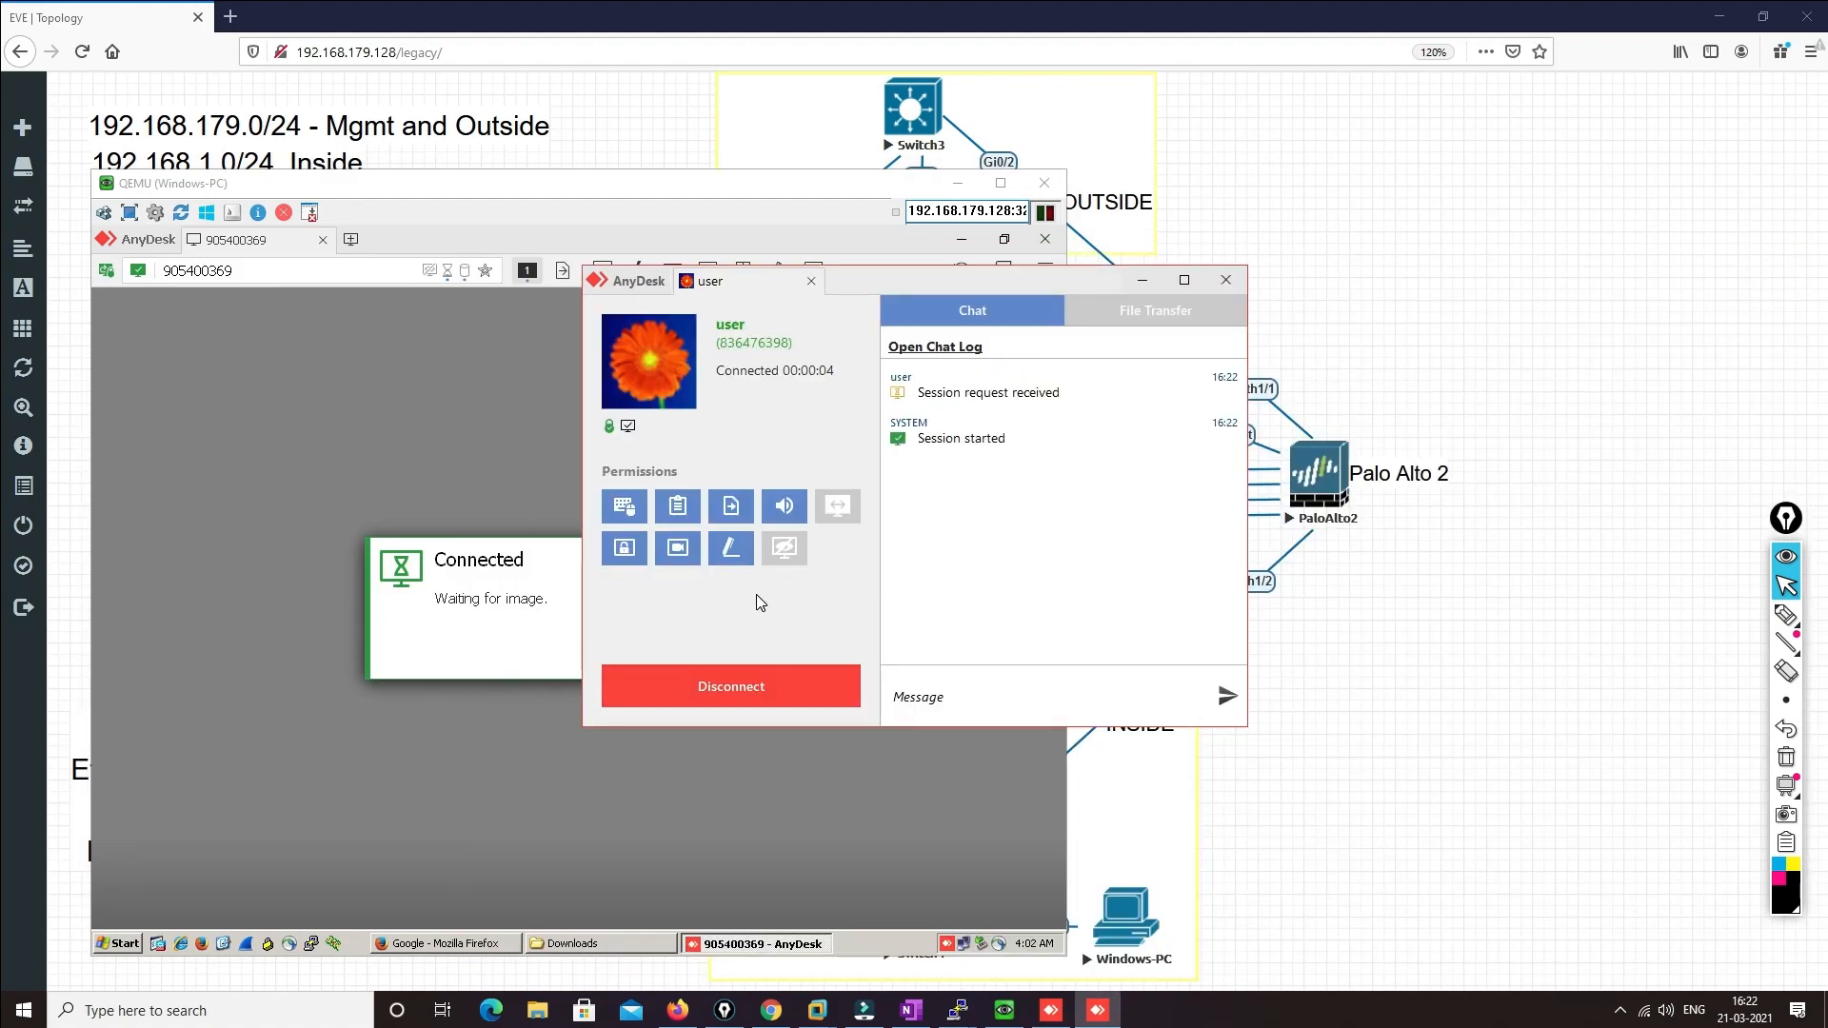
pyautogui.click(1134, 285)
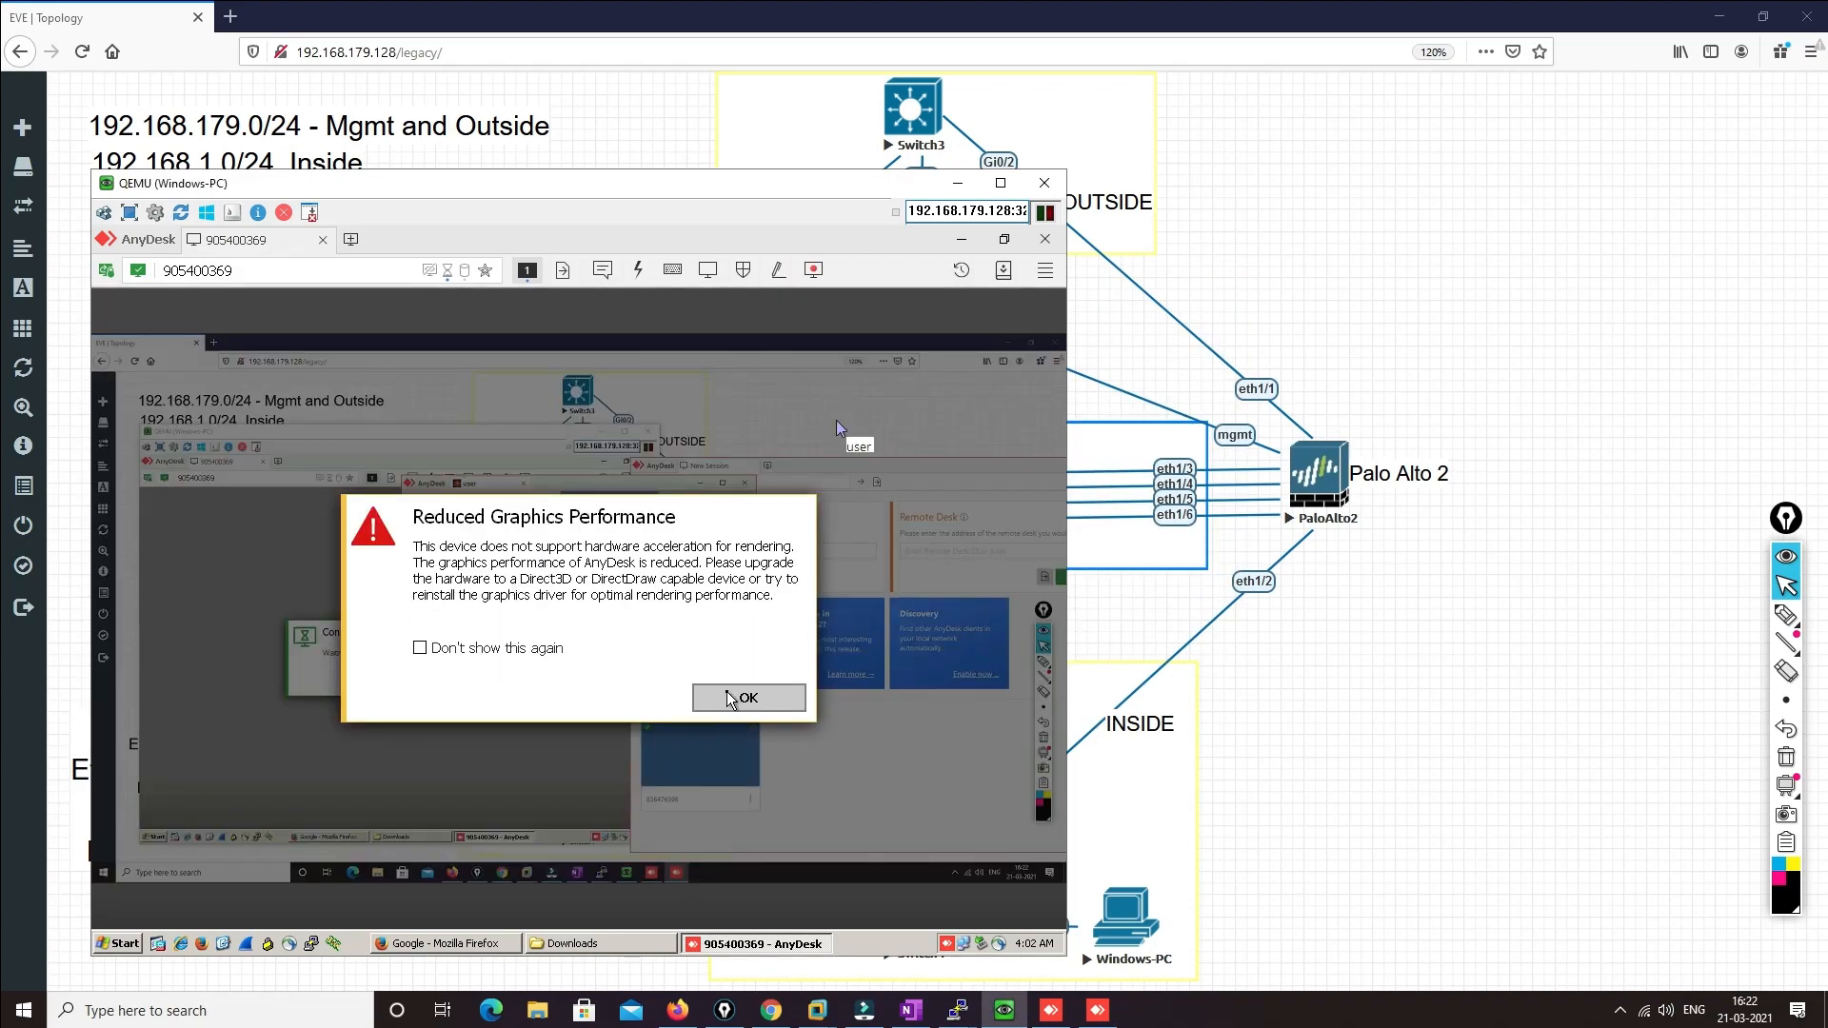
pyautogui.click(728, 697)
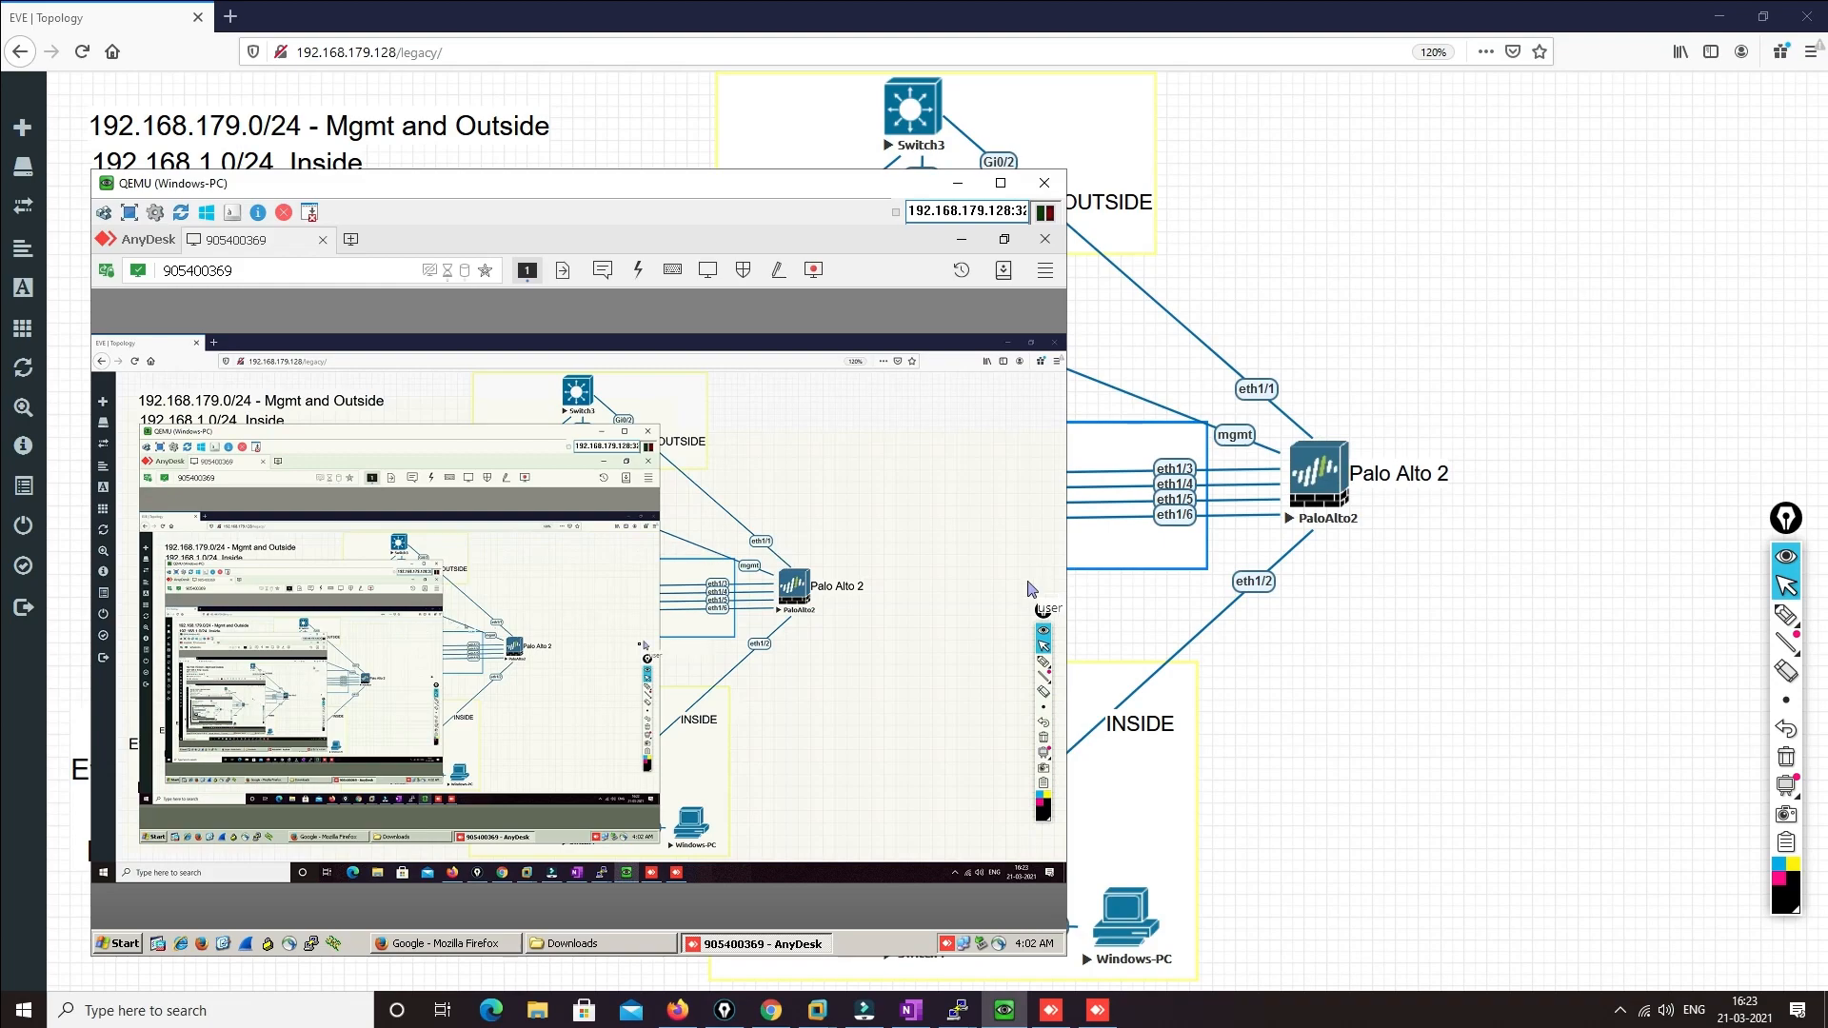
pyautogui.click(958, 183)
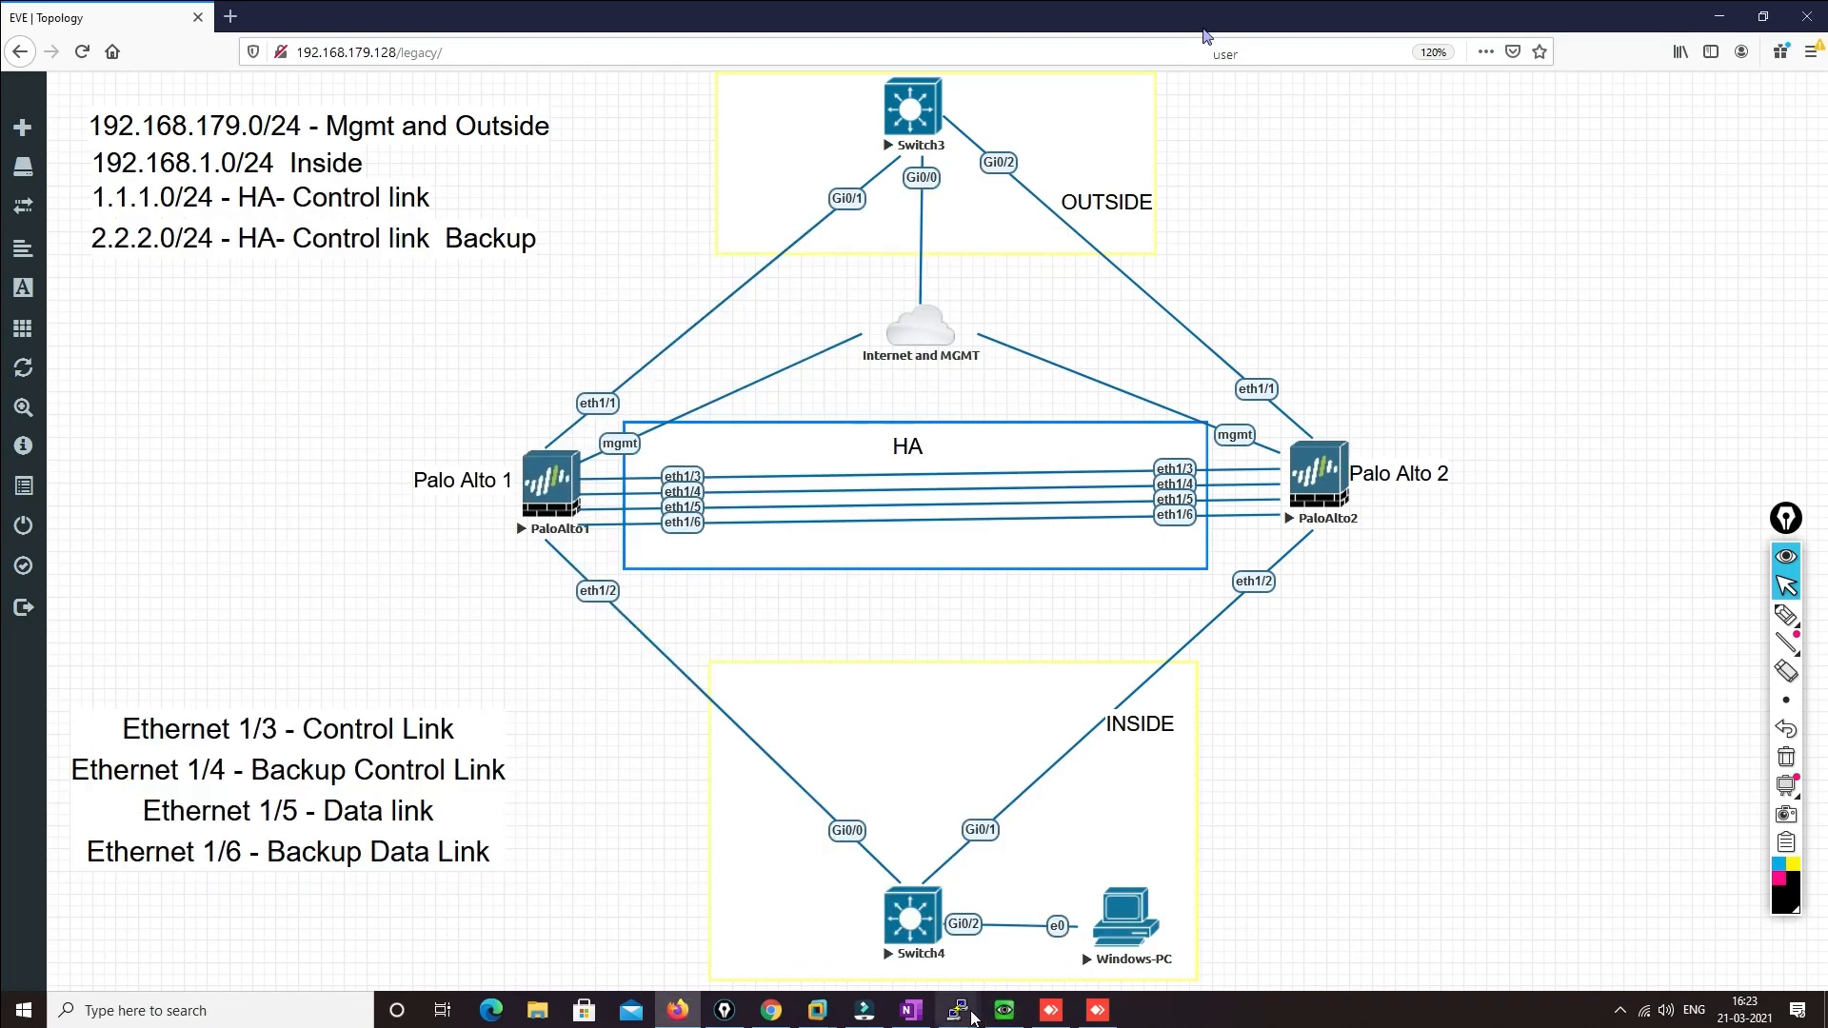
# Bring up the PuTTY sessions to 192.168.179.130 and 192.168.179.131 and enlarge them side by side
pyautogui.moveTo(958, 1010)
pyautogui.click(854, 940)
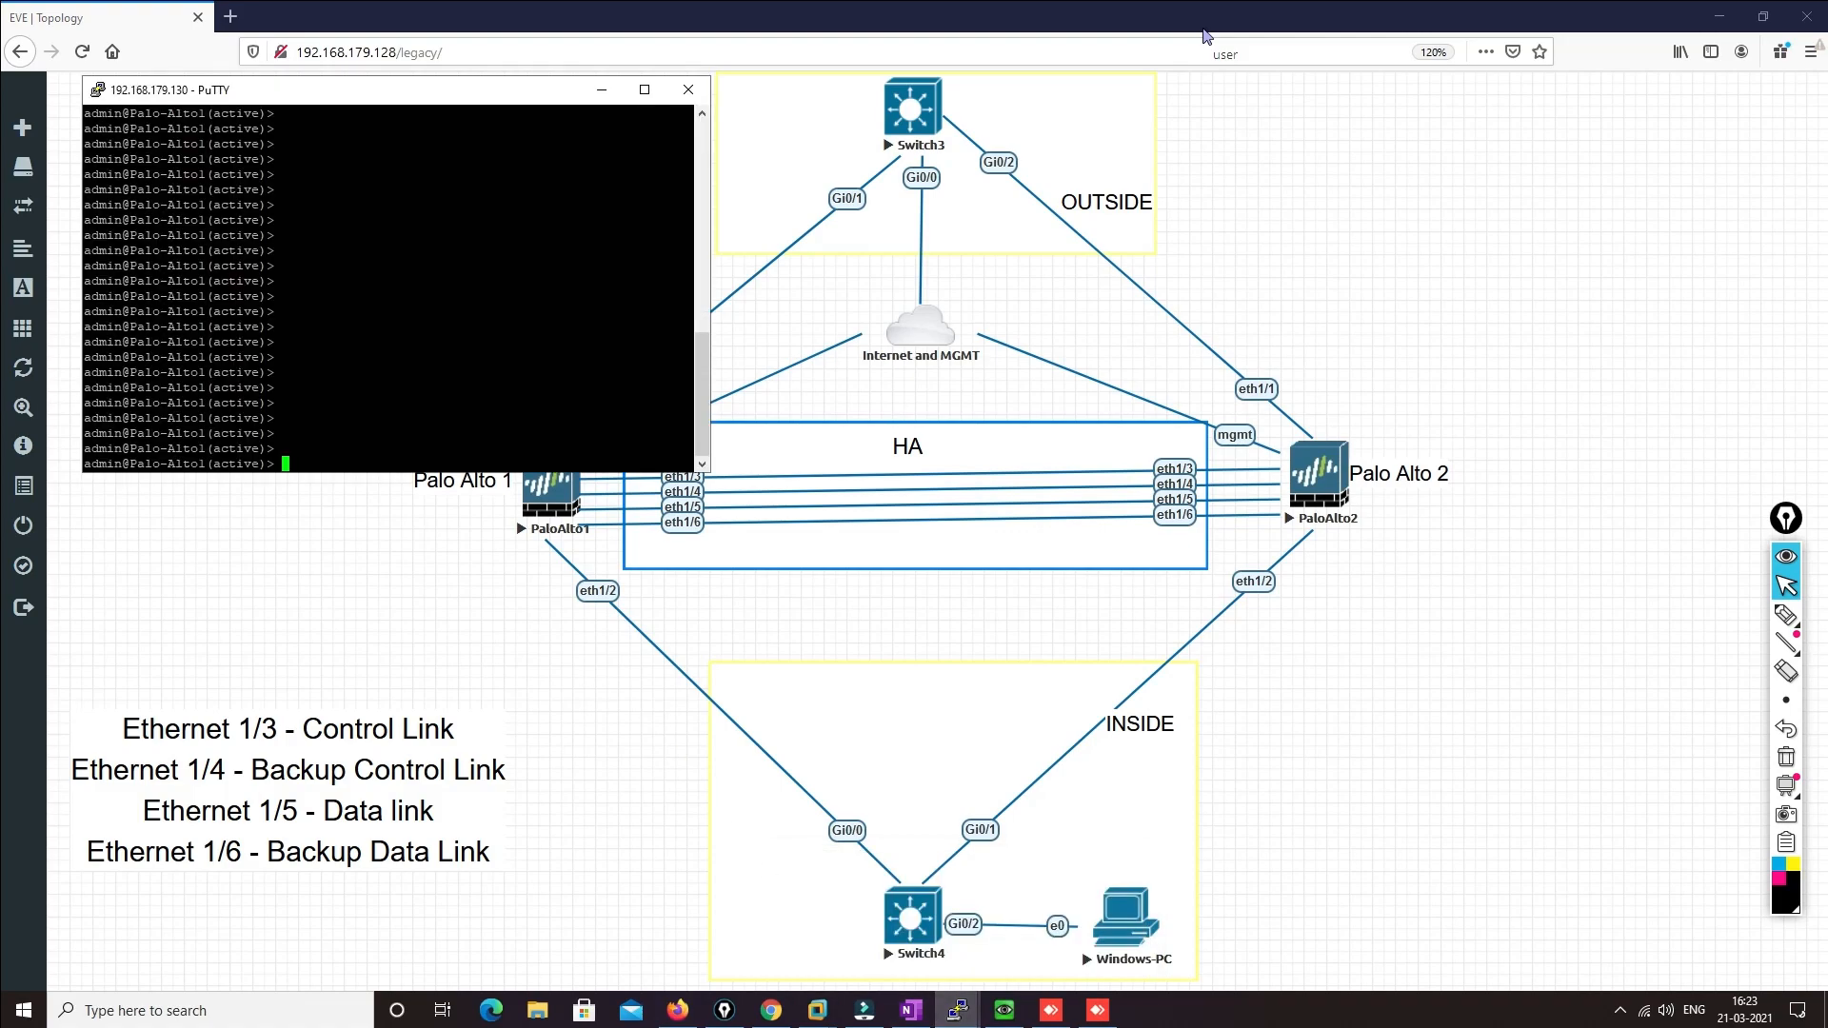
pyautogui.moveTo(958, 1010)
pyautogui.click(1019, 855)
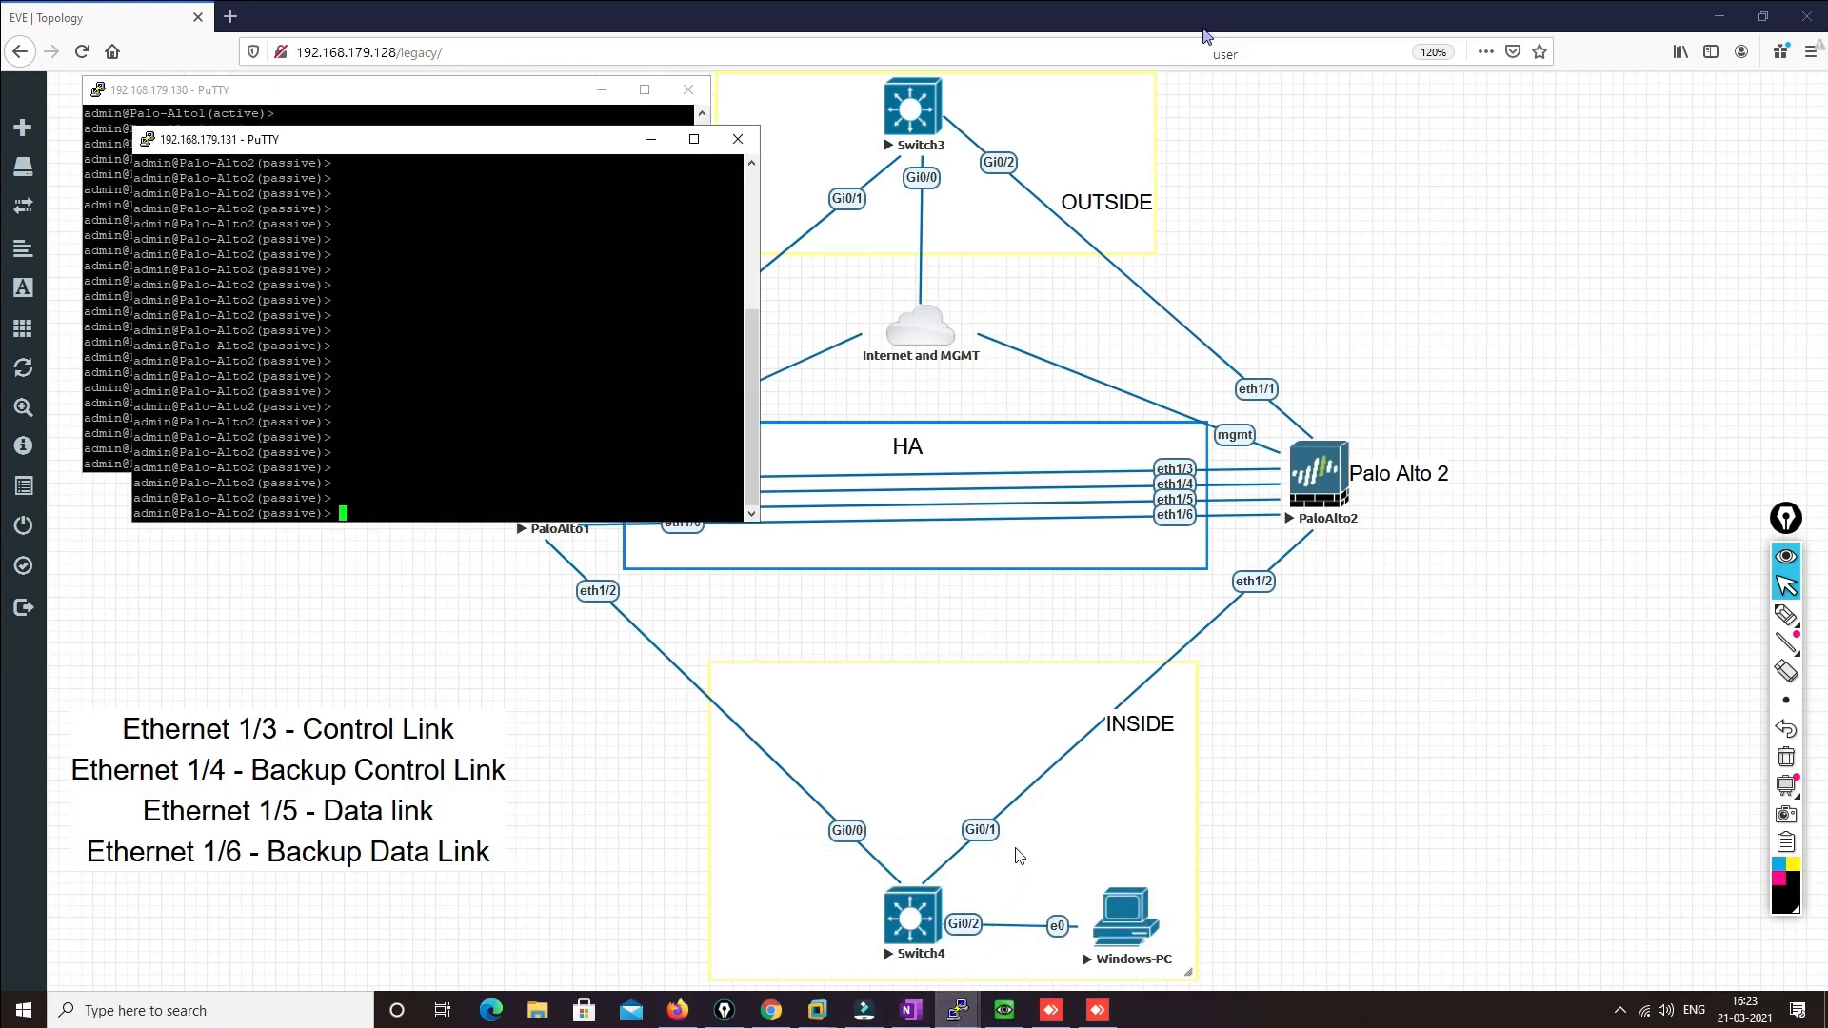
pyautogui.moveTo(576, 146); pyautogui.dragTo(1340, 115)
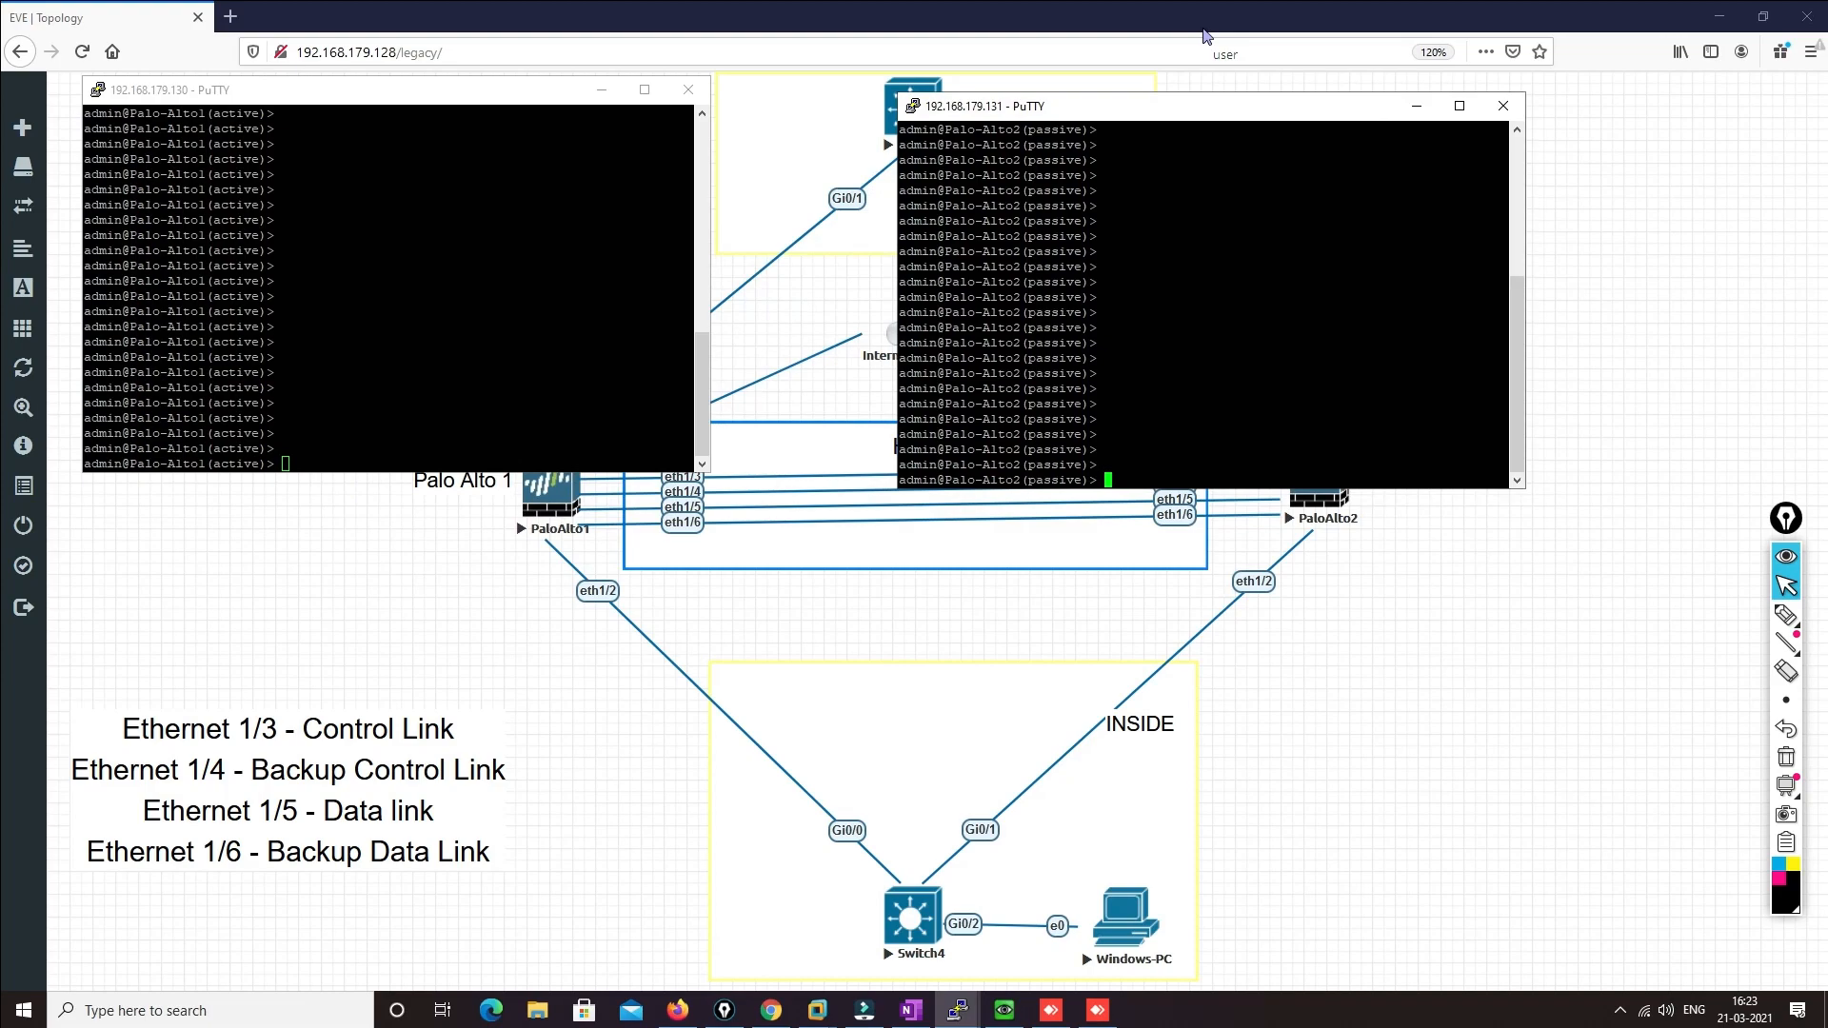
pyautogui.moveTo(713, 473); pyautogui.dragTo(904, 793)
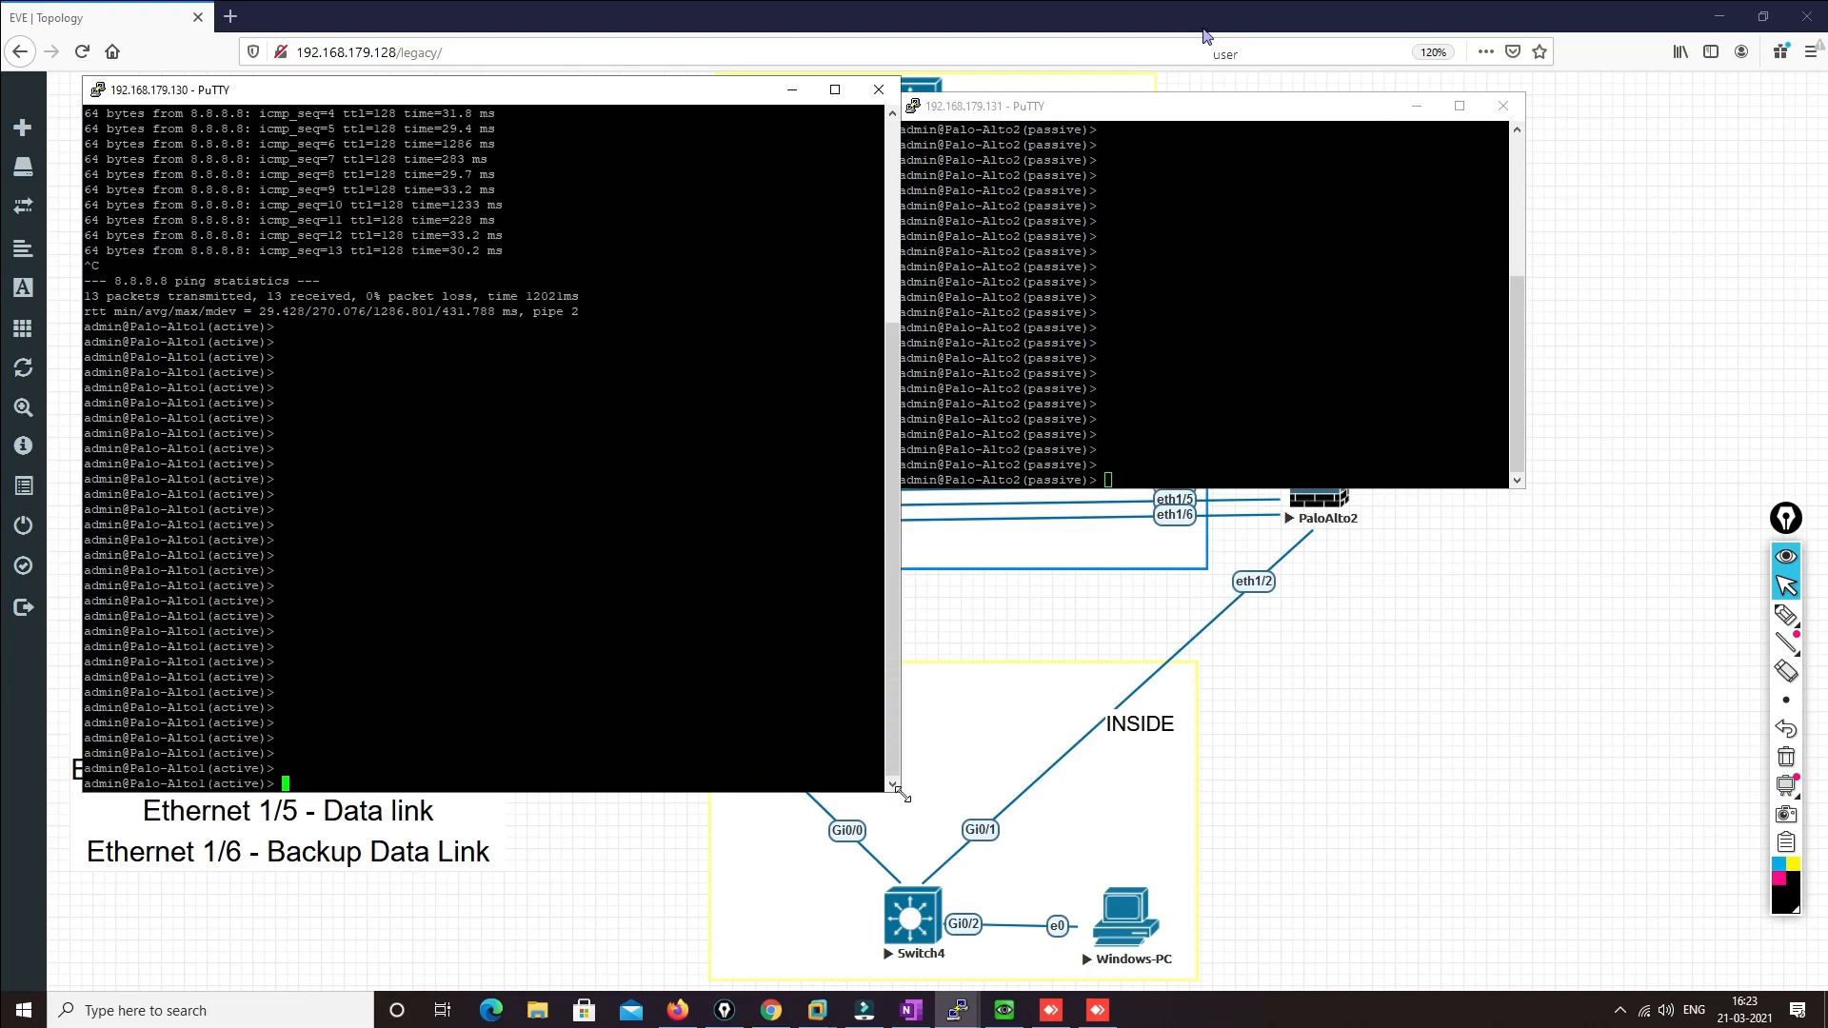
pyautogui.moveTo(1524, 490); pyautogui.dragTo(1827, 838)
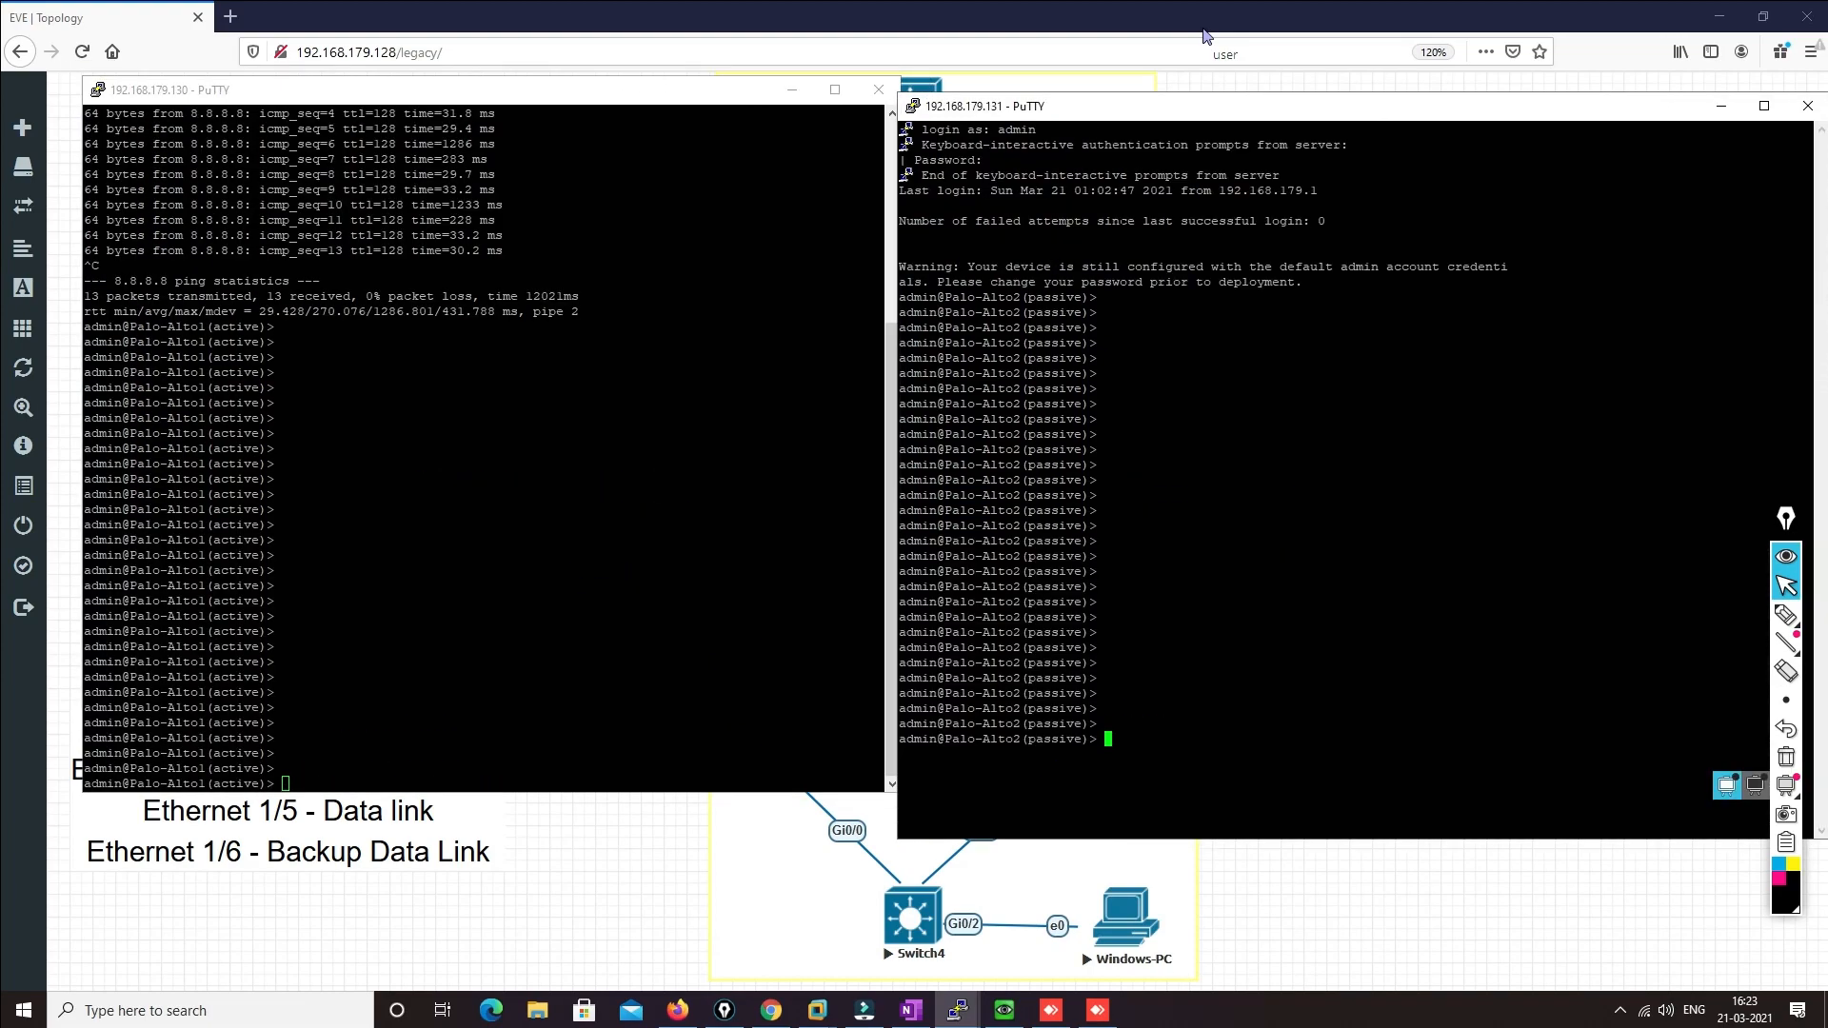
pyautogui.moveTo(1143, 115); pyautogui.dragTo(1172, 92)
# Set the terminal font size of the 192.168.179.130 PuTTY session to 16 and apply it
pyautogui.rightClick(606, 95)
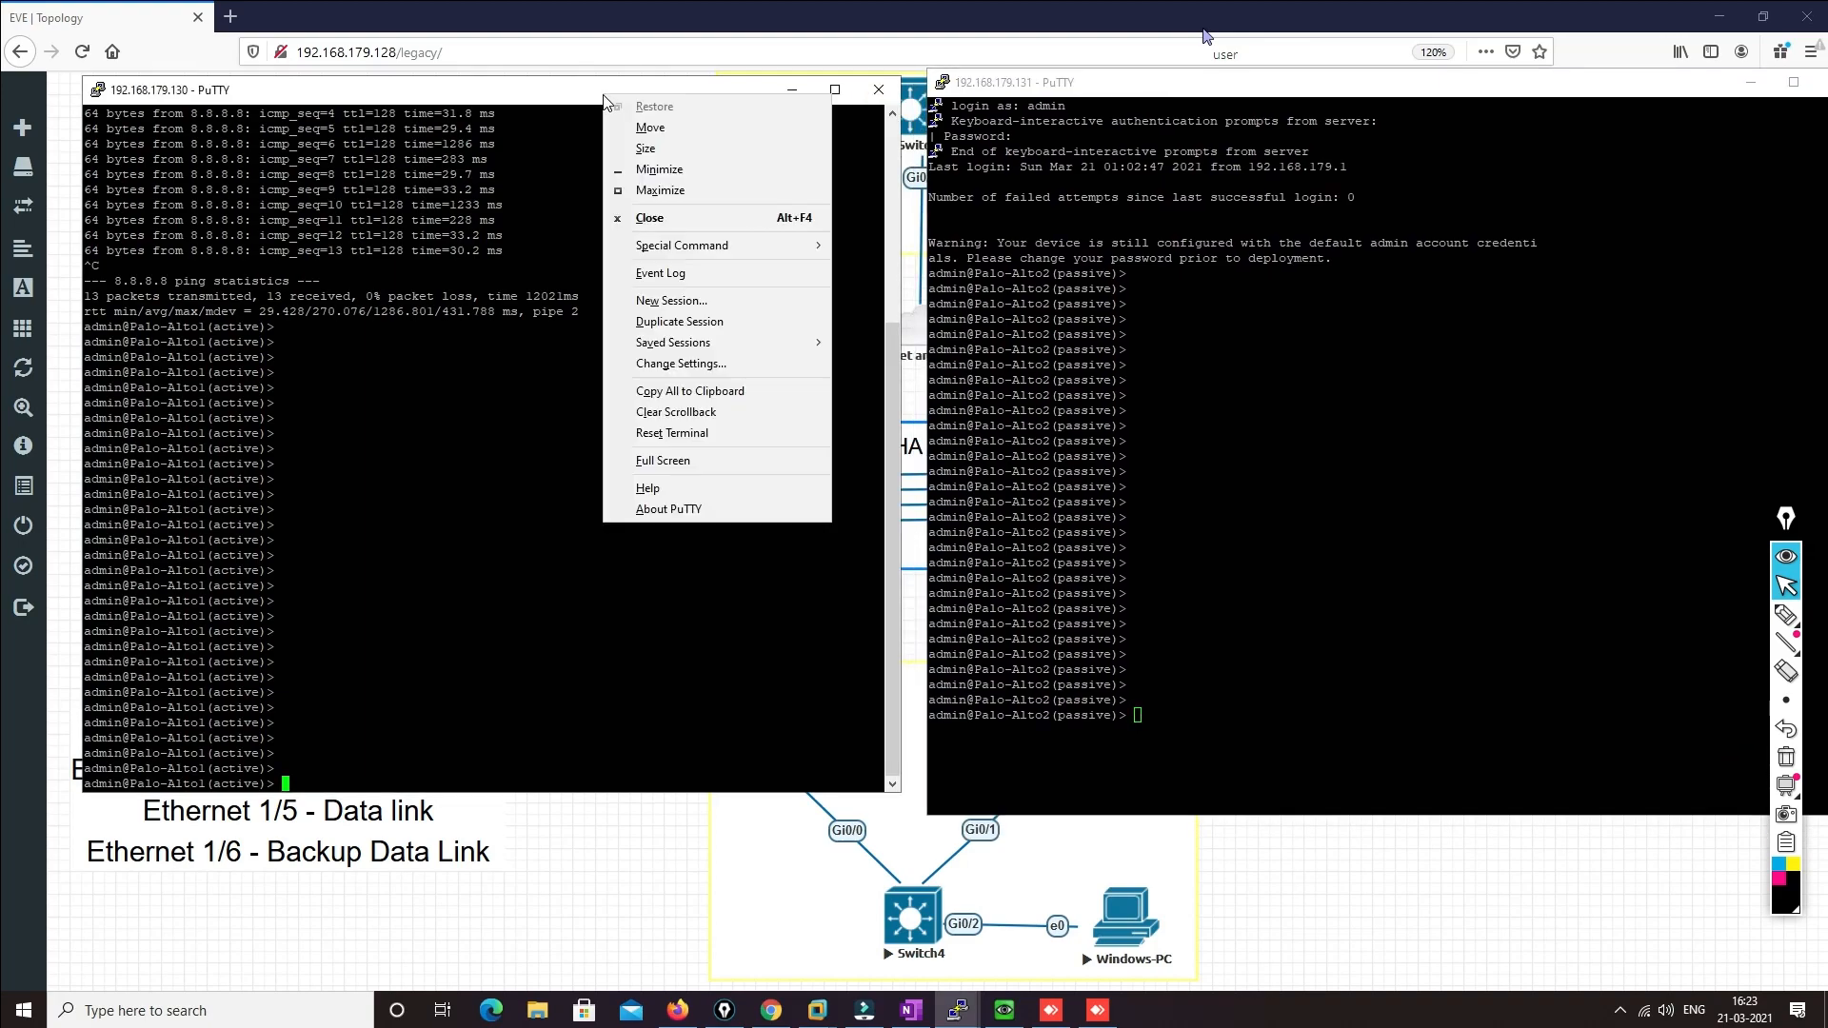
pyautogui.click(704, 365)
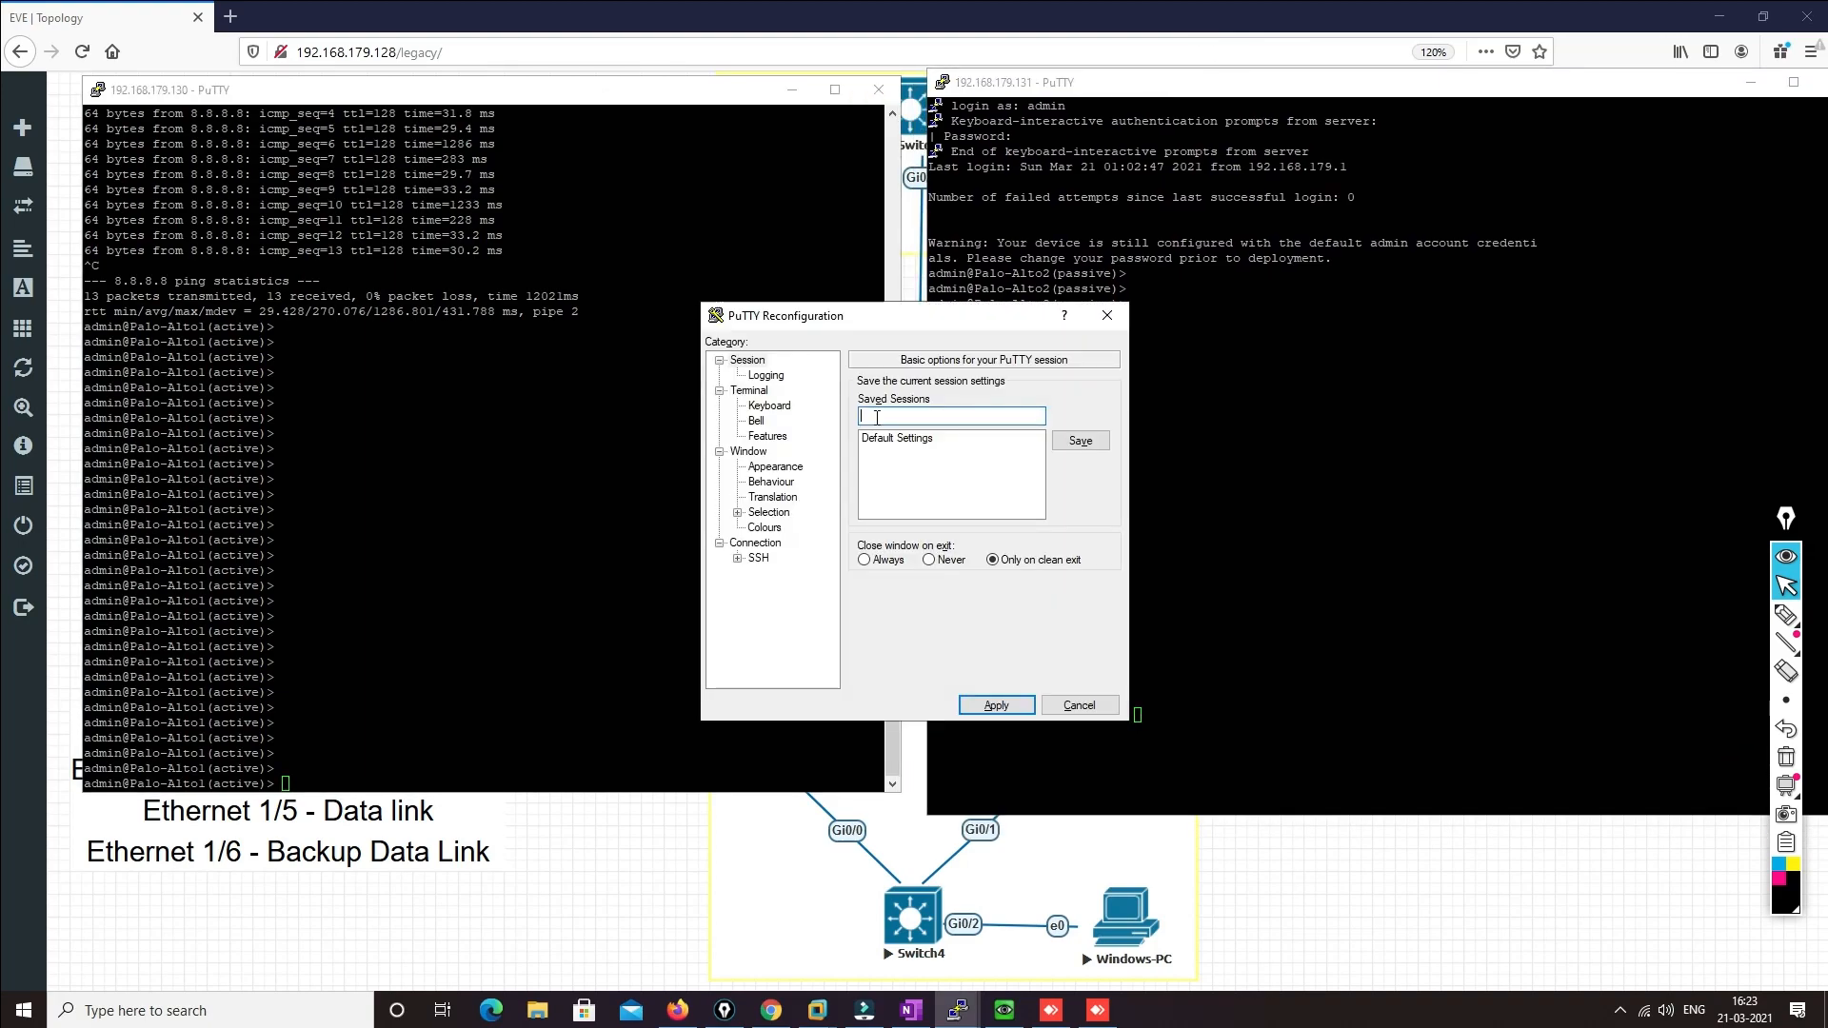
pyautogui.click(766, 467)
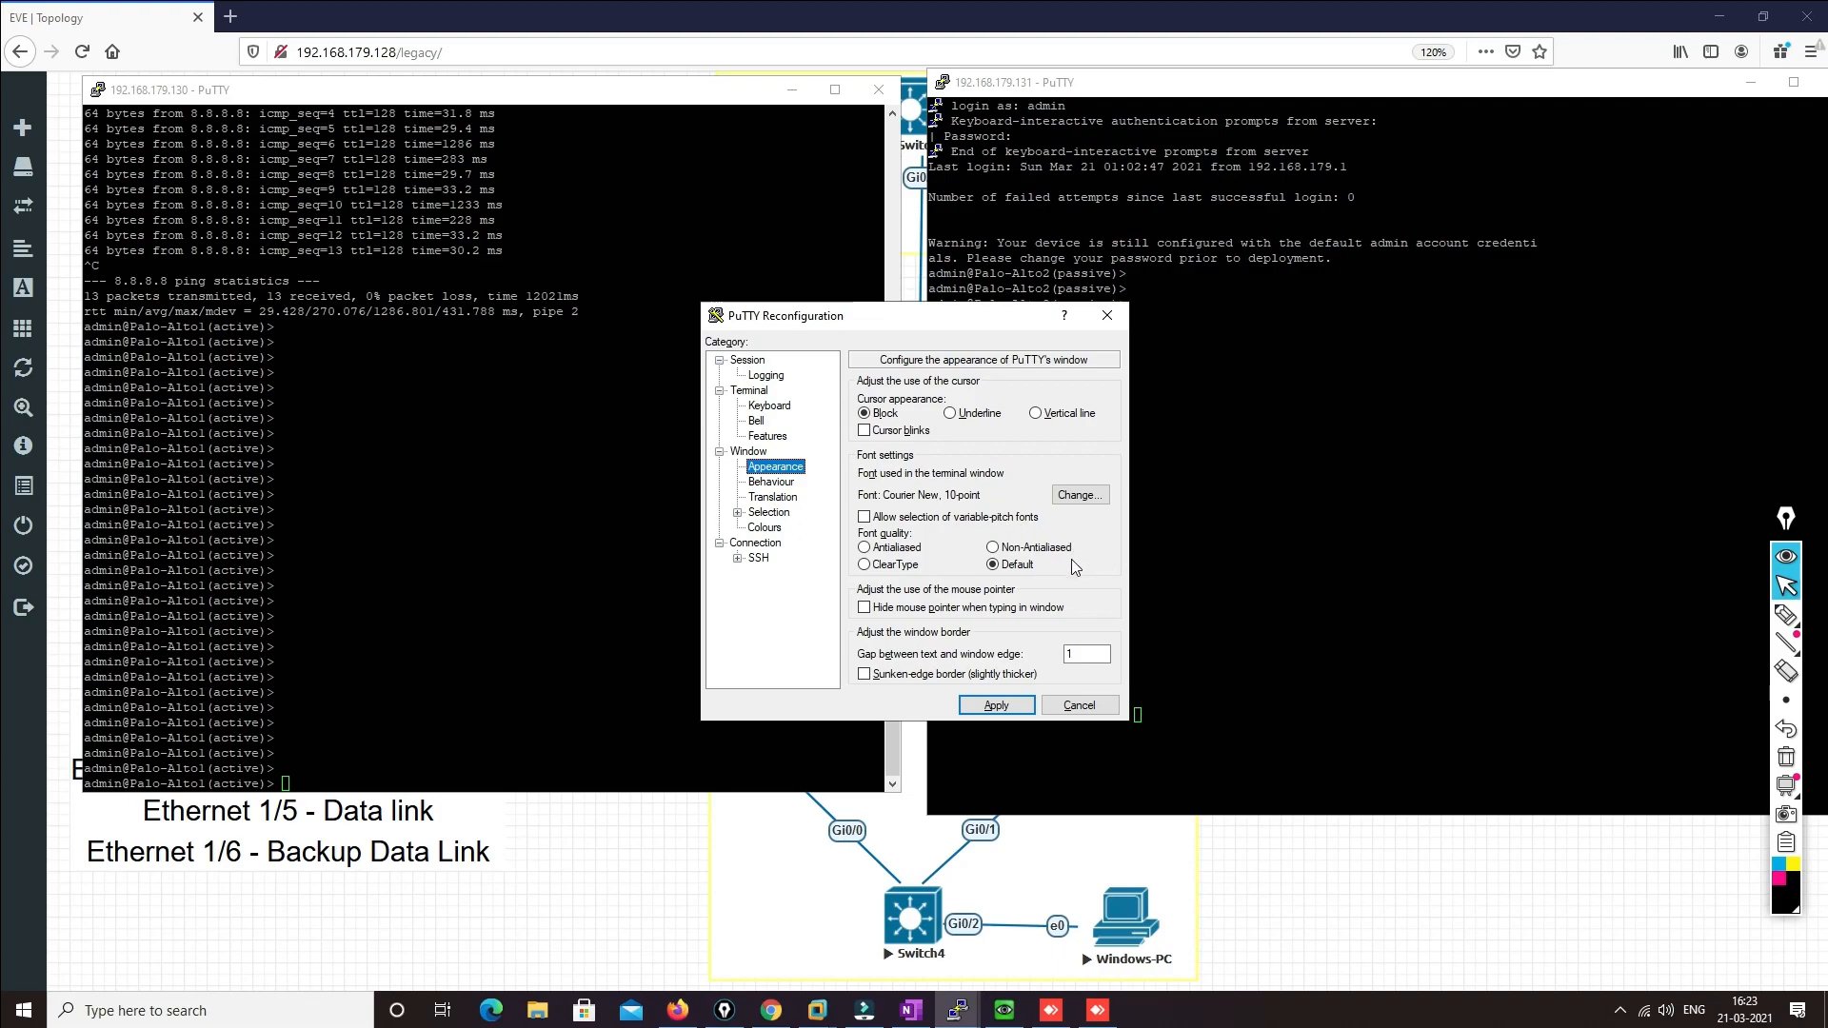
pyautogui.click(1079, 497)
pyautogui.click(1070, 585)
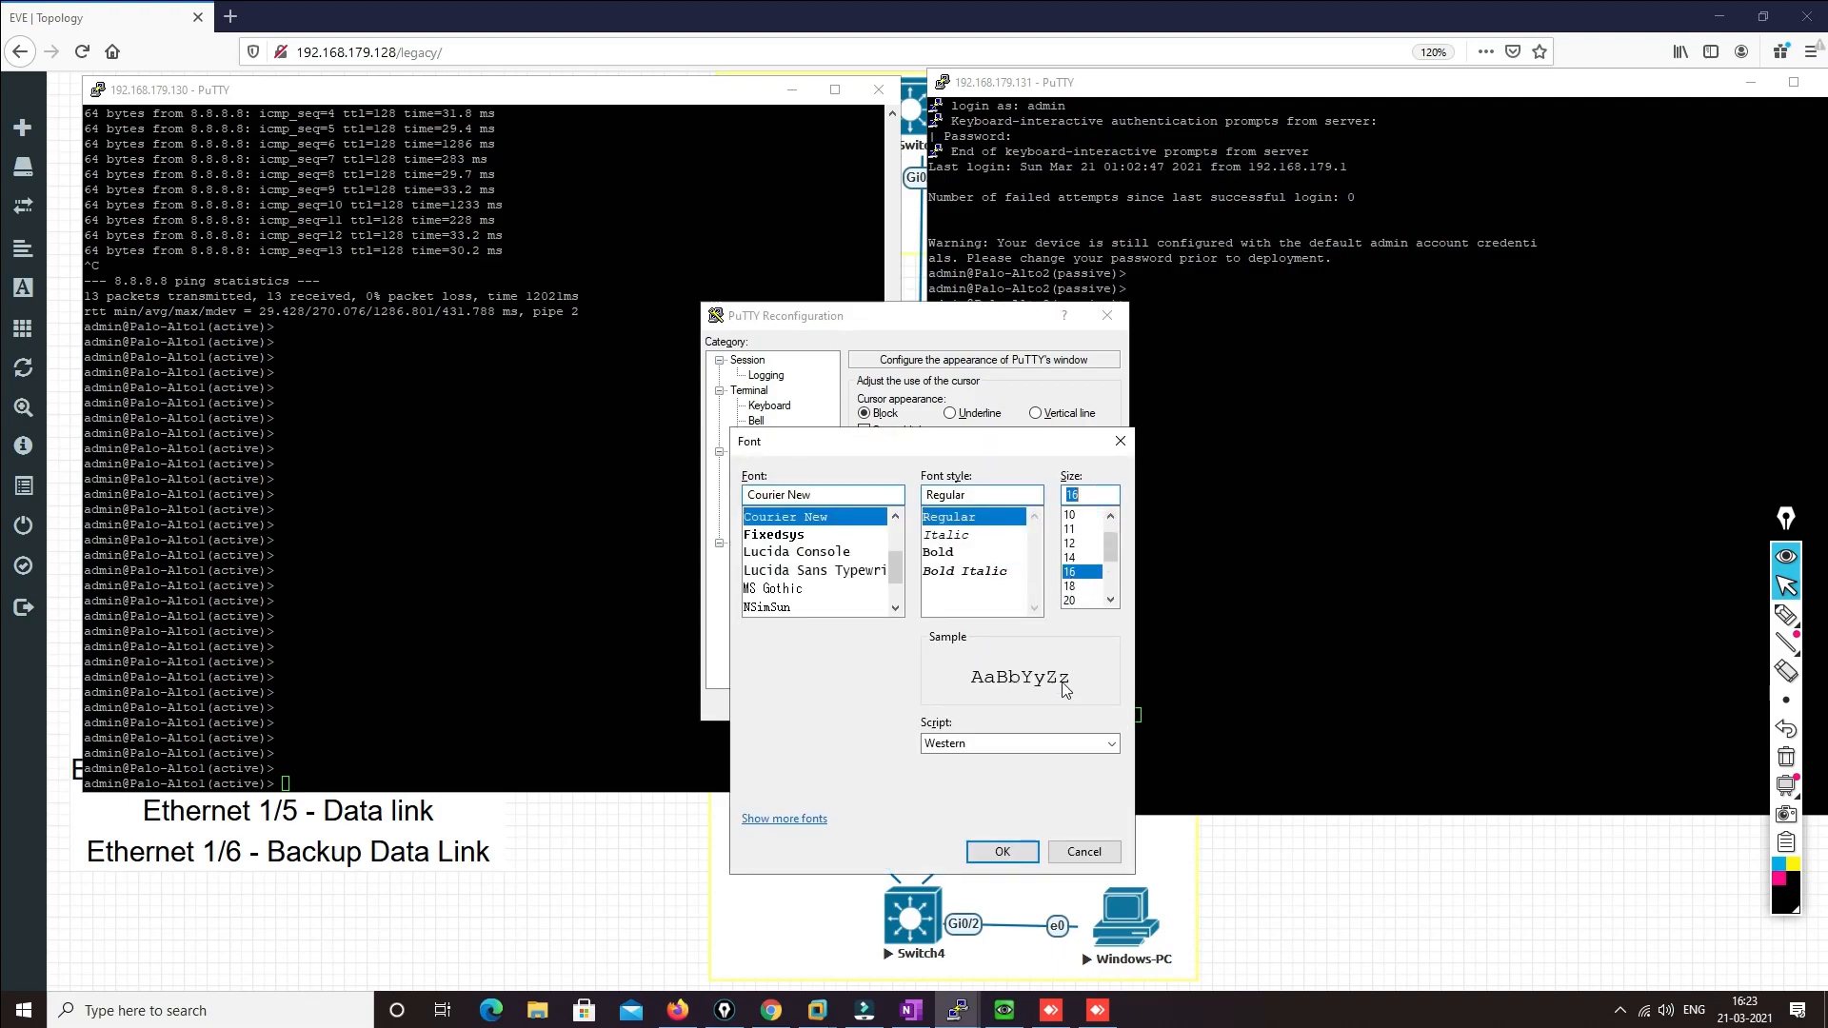
pyautogui.click(1003, 851)
pyautogui.click(1006, 707)
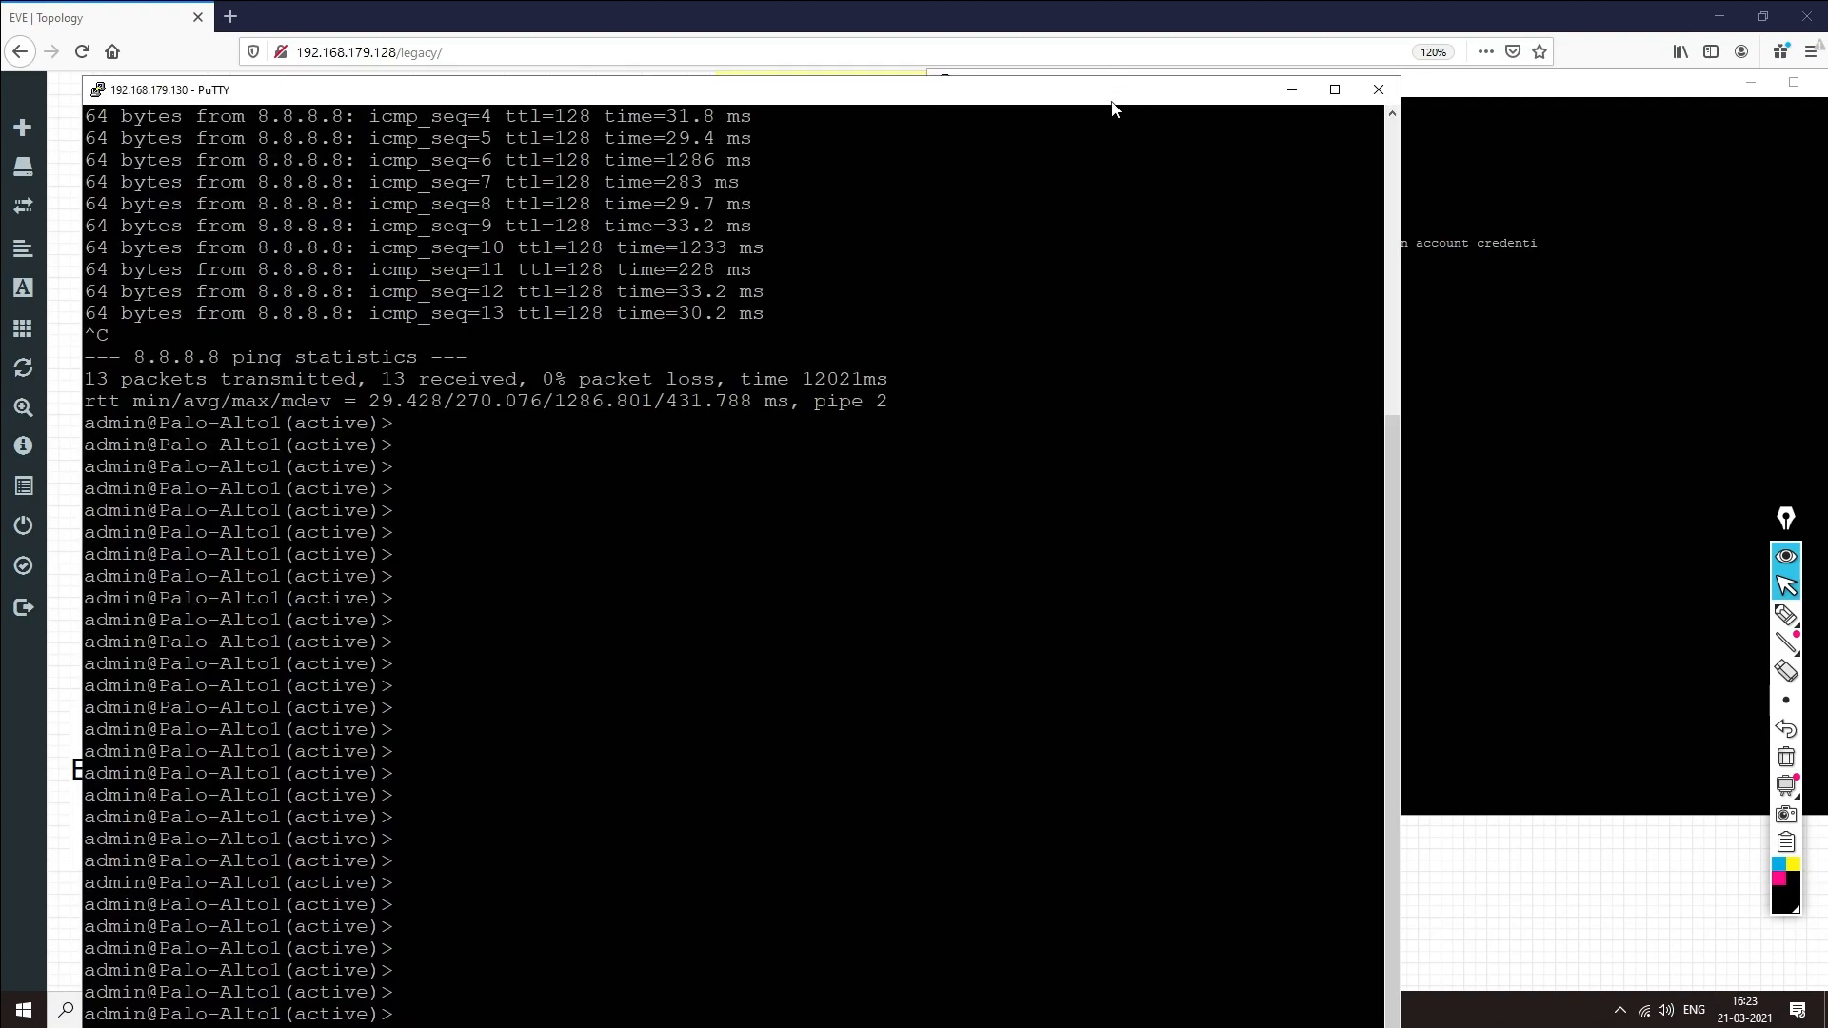
# Tile the two PuTTY windows so that Palo-Alto1 and Palo-Alto2 each fill half of the screen
pyautogui.moveTo(962, 99); pyautogui.dragTo(858, 19)
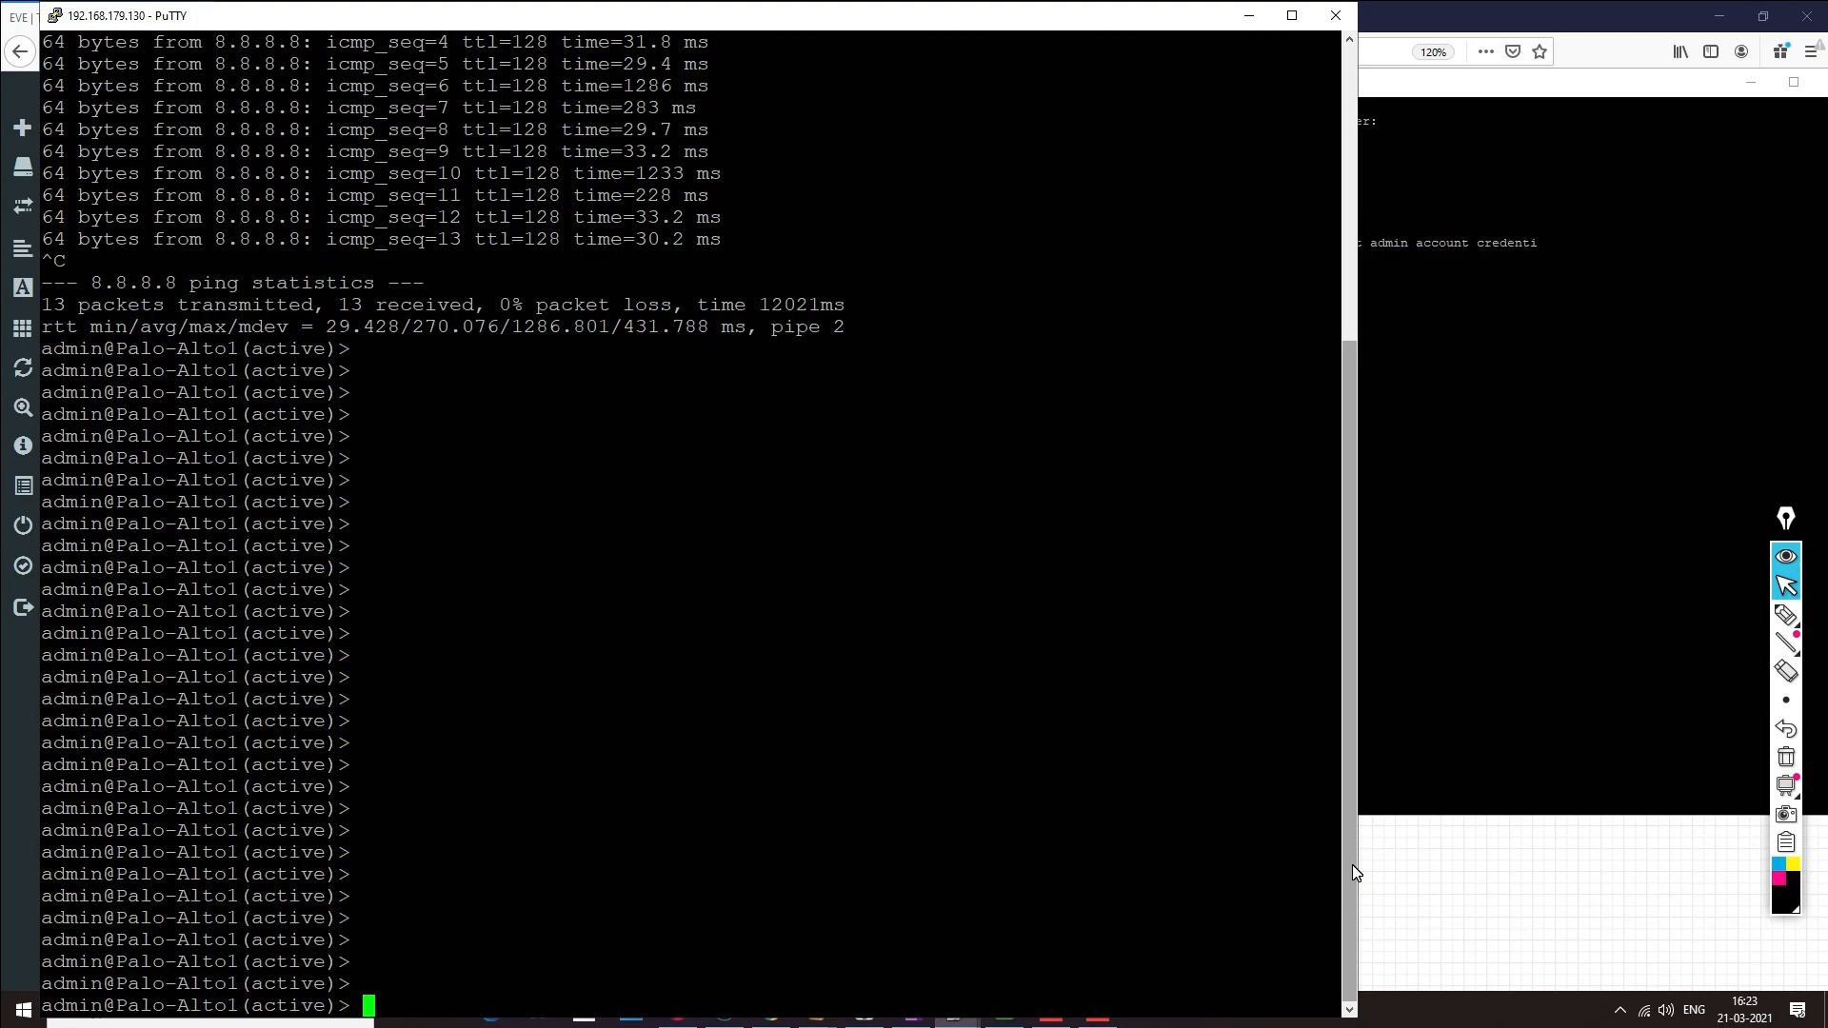
pyautogui.moveTo(1356, 865); pyautogui.dragTo(936, 841)
pyautogui.click(971, 781)
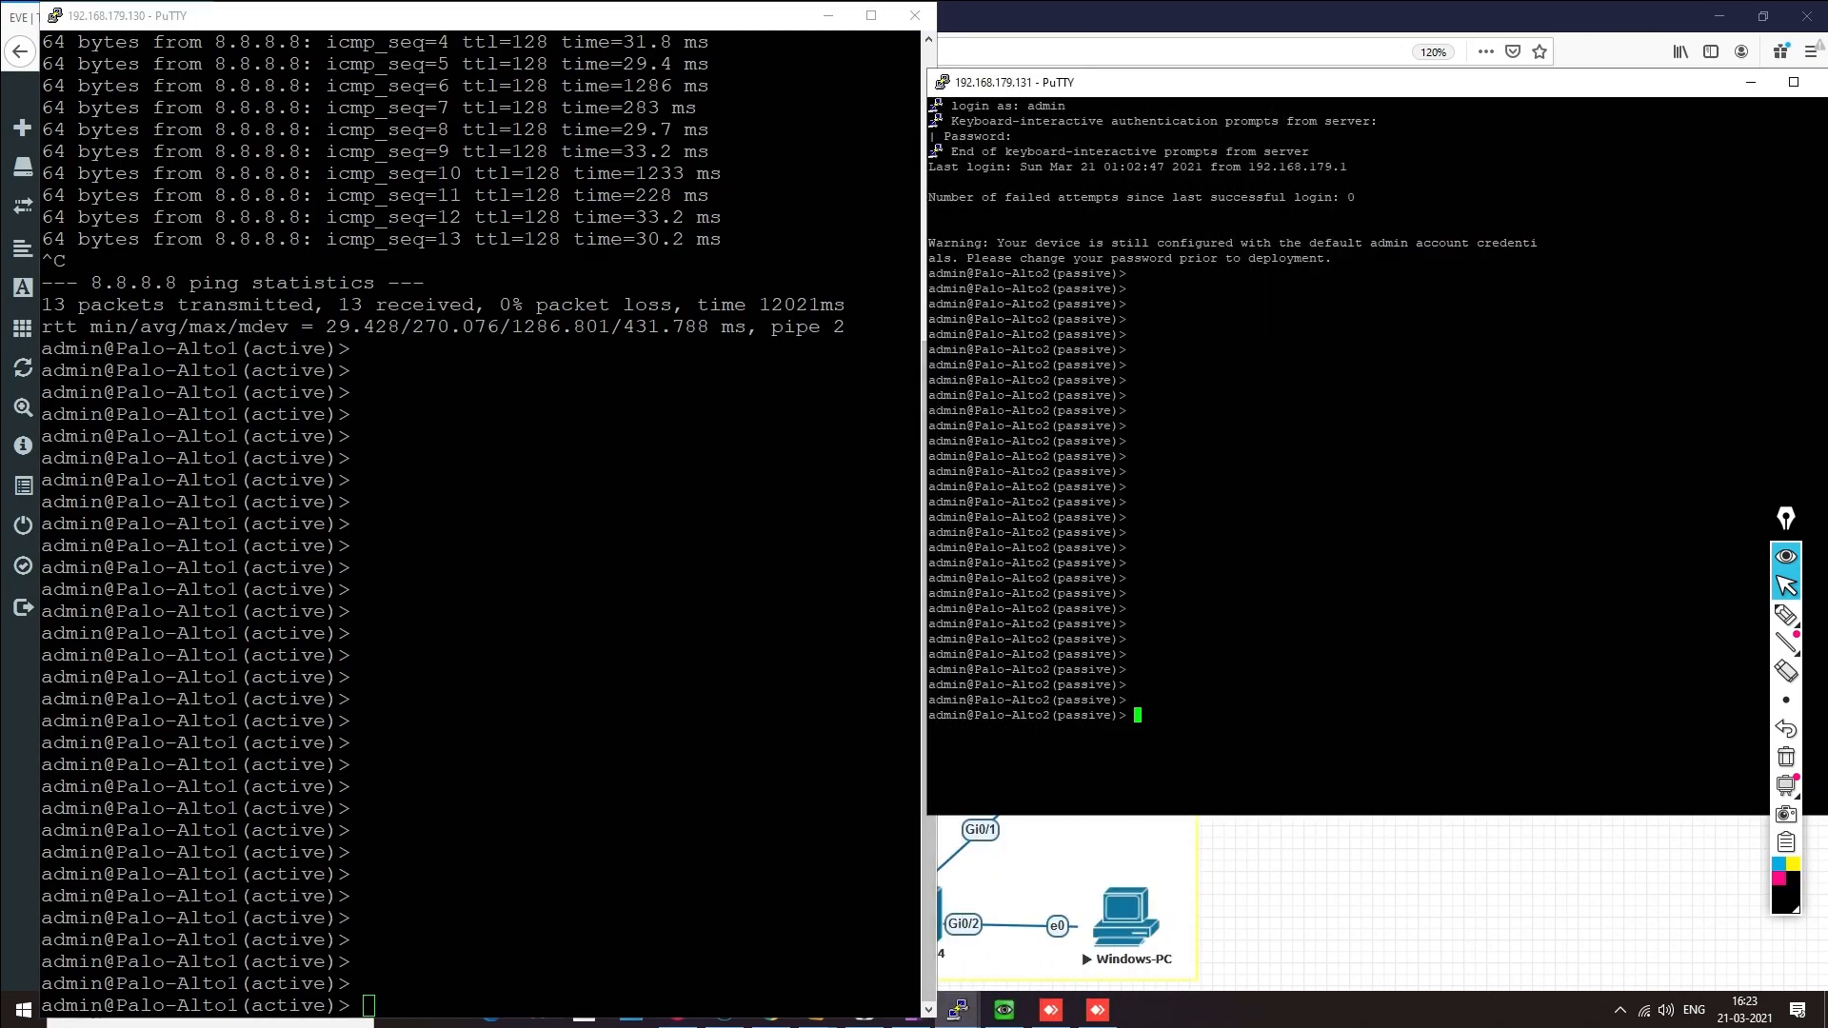
pyautogui.rightClick(1164, 90)
pyautogui.click(1261, 358)
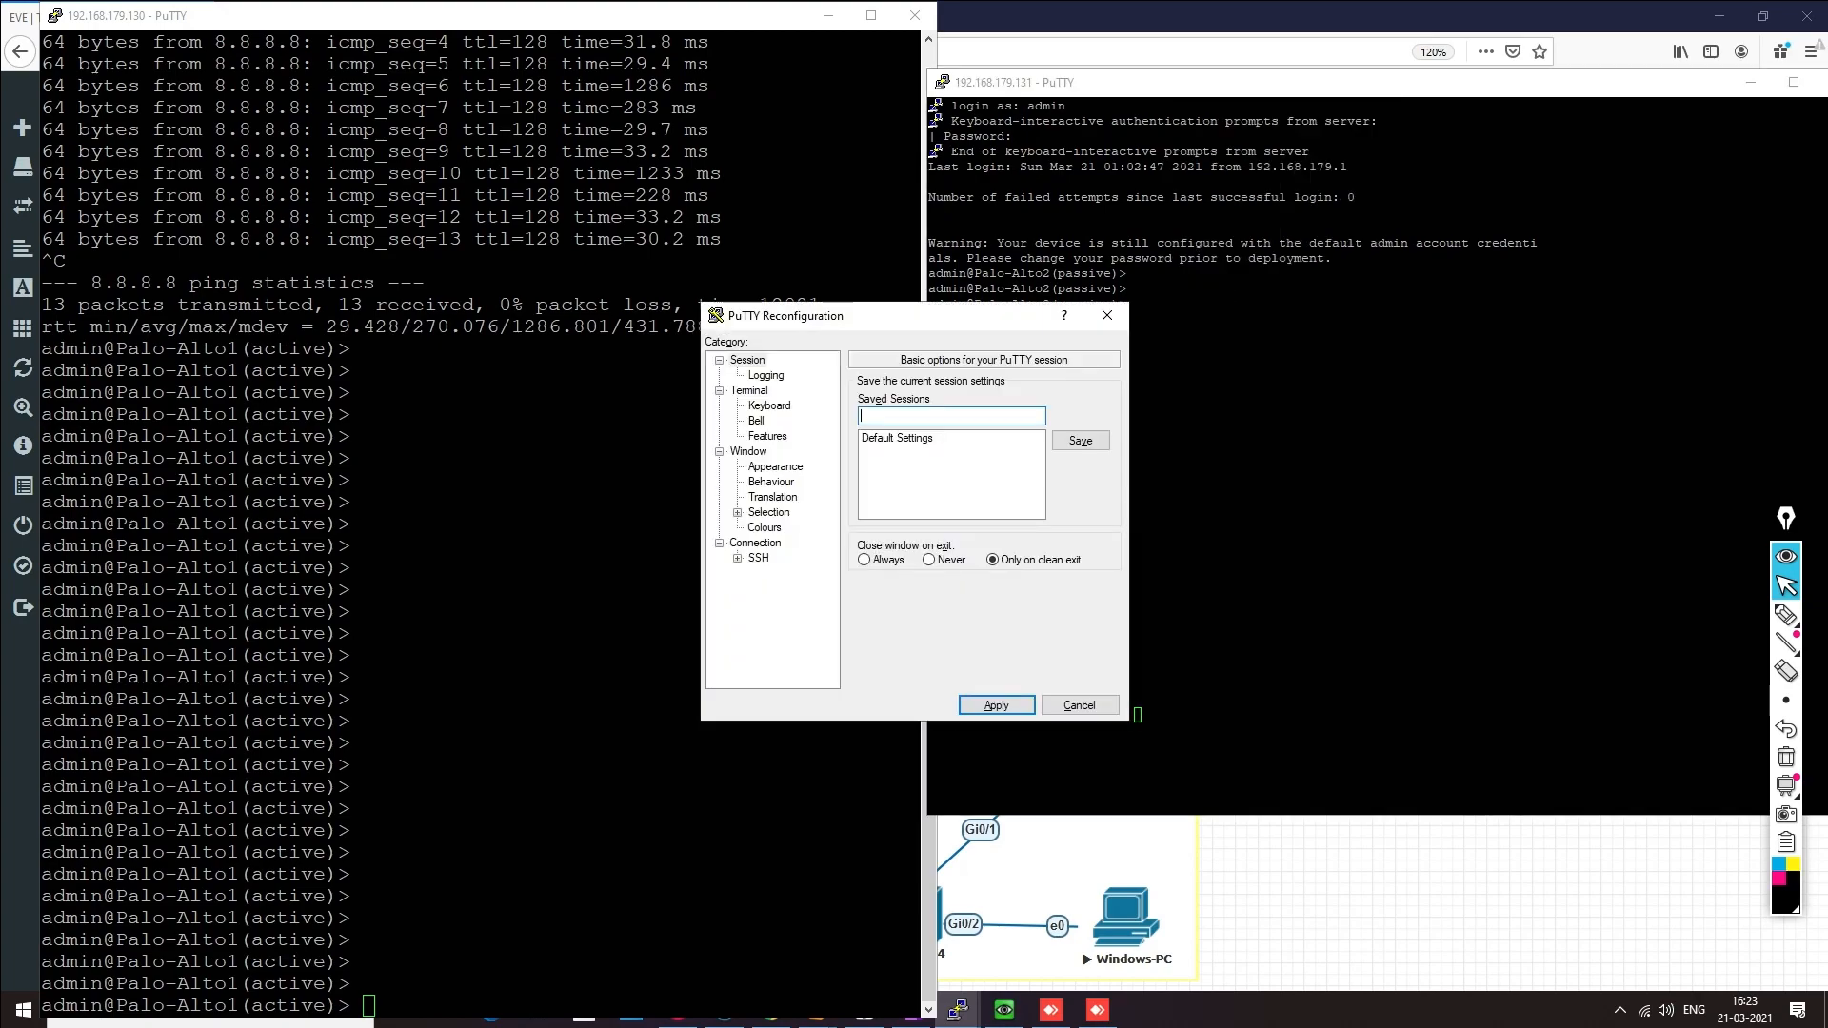
pyautogui.moveTo(600, 31); pyautogui.dragTo(0, 0)
pyautogui.moveTo(358, 26); pyautogui.dragTo(0, 95)
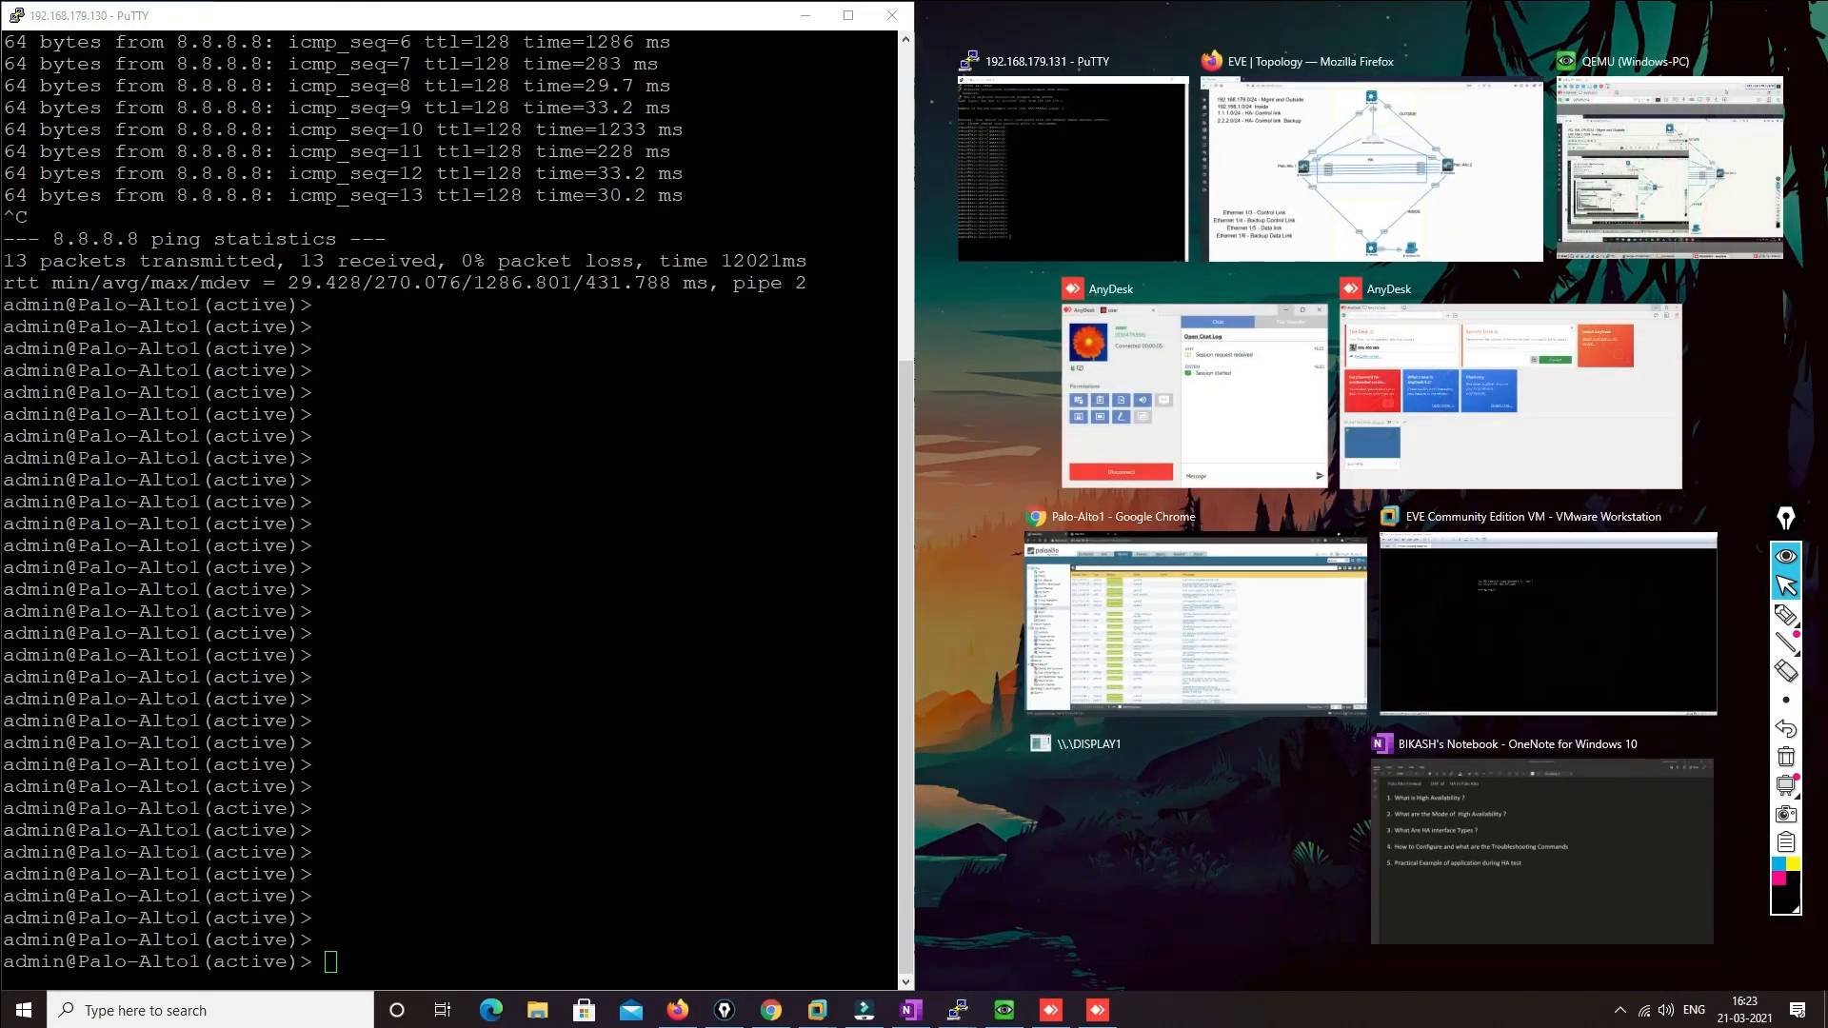
pyautogui.click(1077, 218)
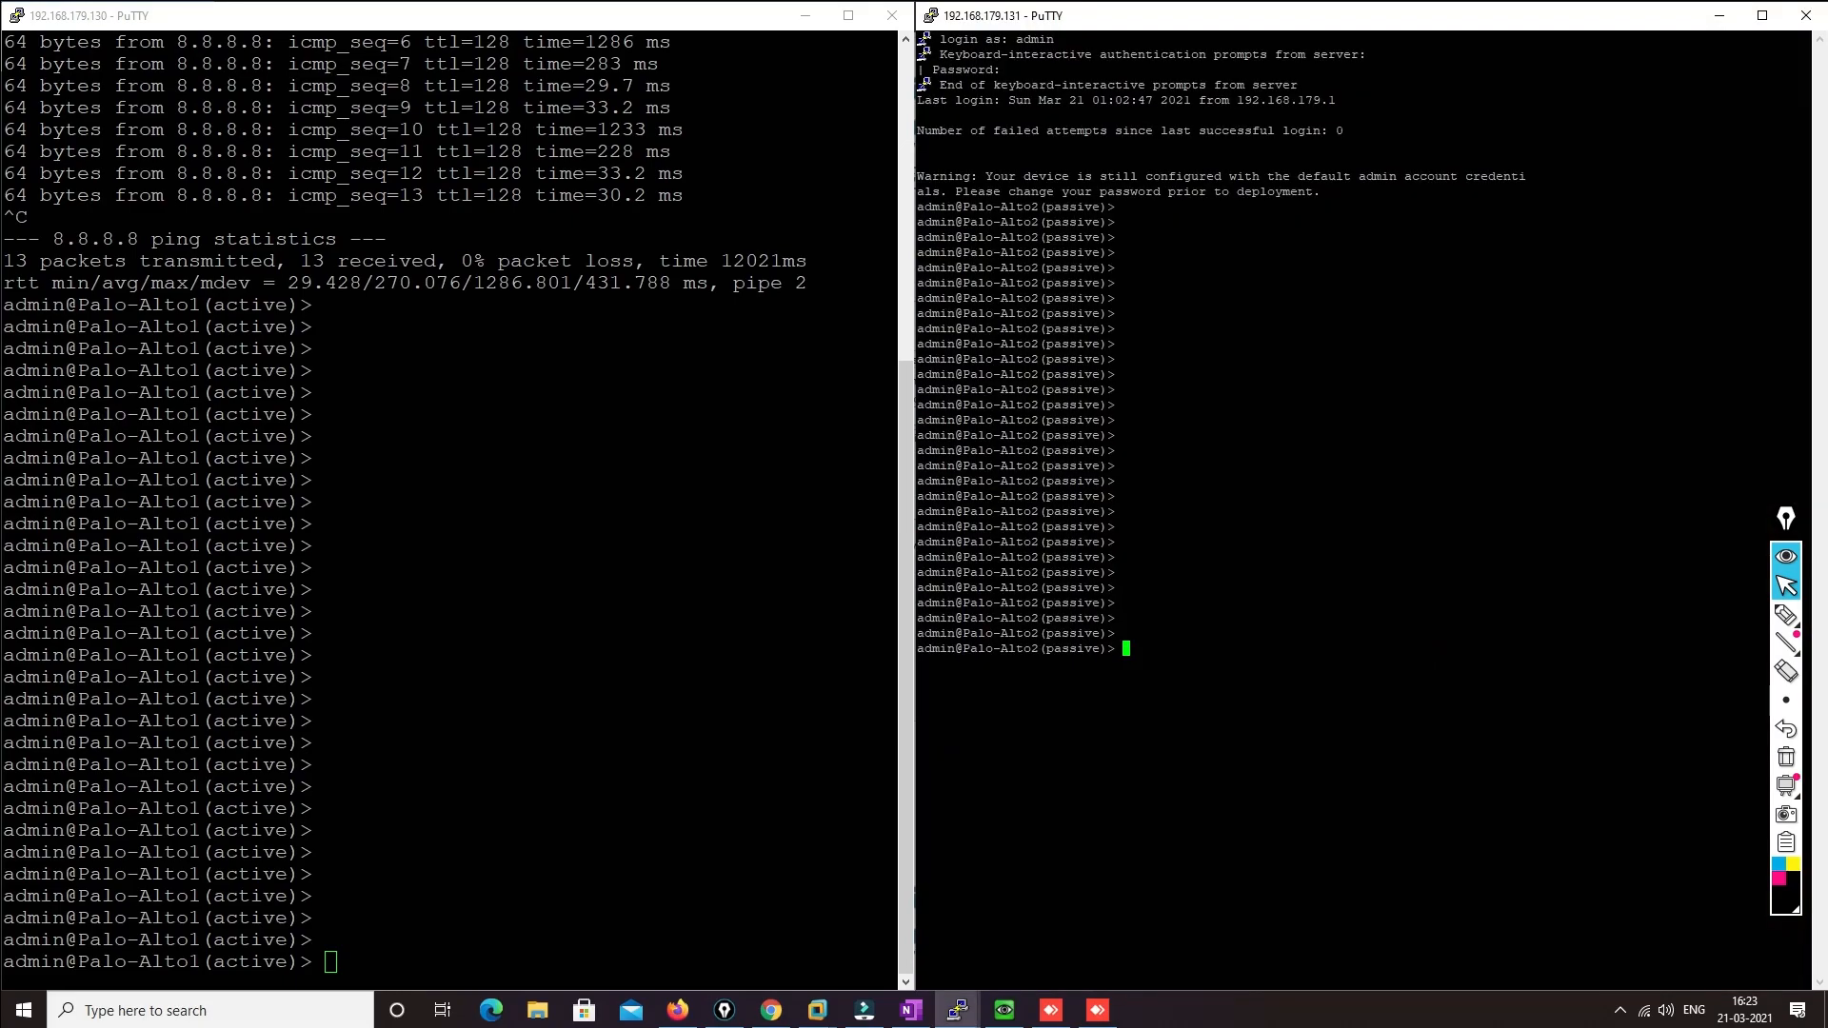
# Set the terminal font size of the 192.168.179.131 PuTTY session to 16 and apply it
pyautogui.rightClick(1270, 16)
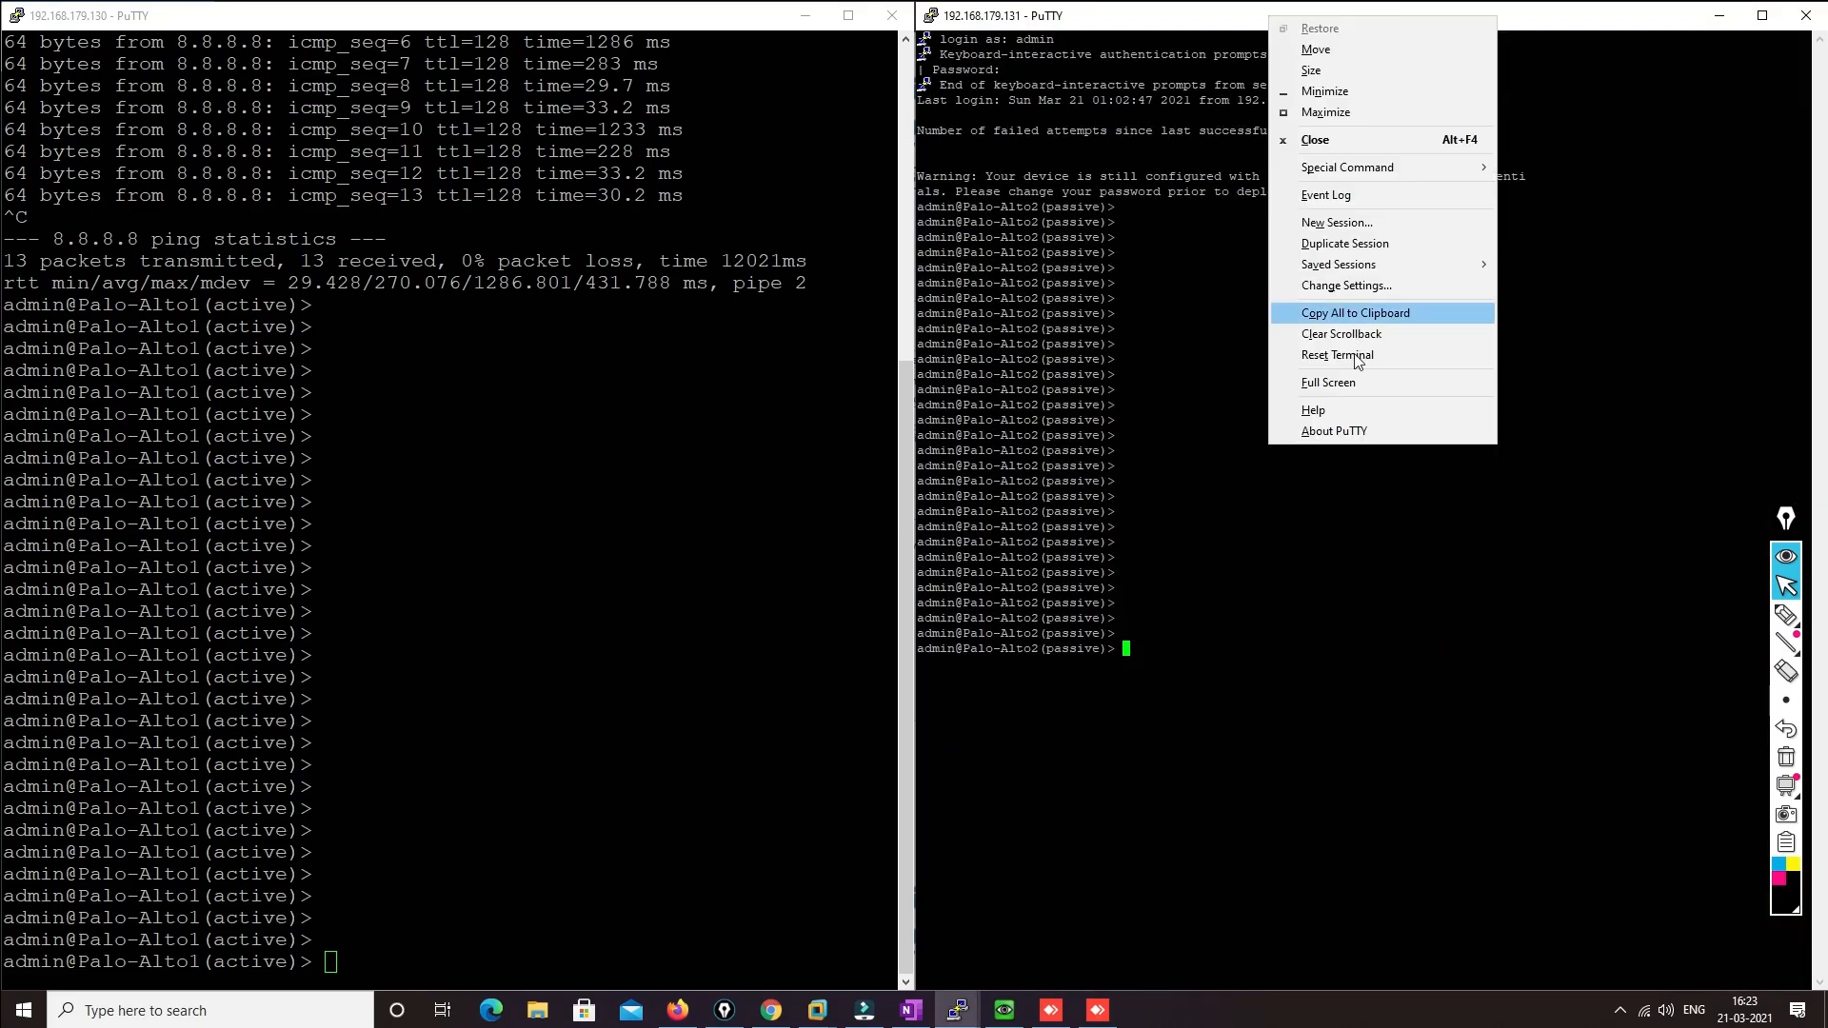
pyautogui.click(1331, 287)
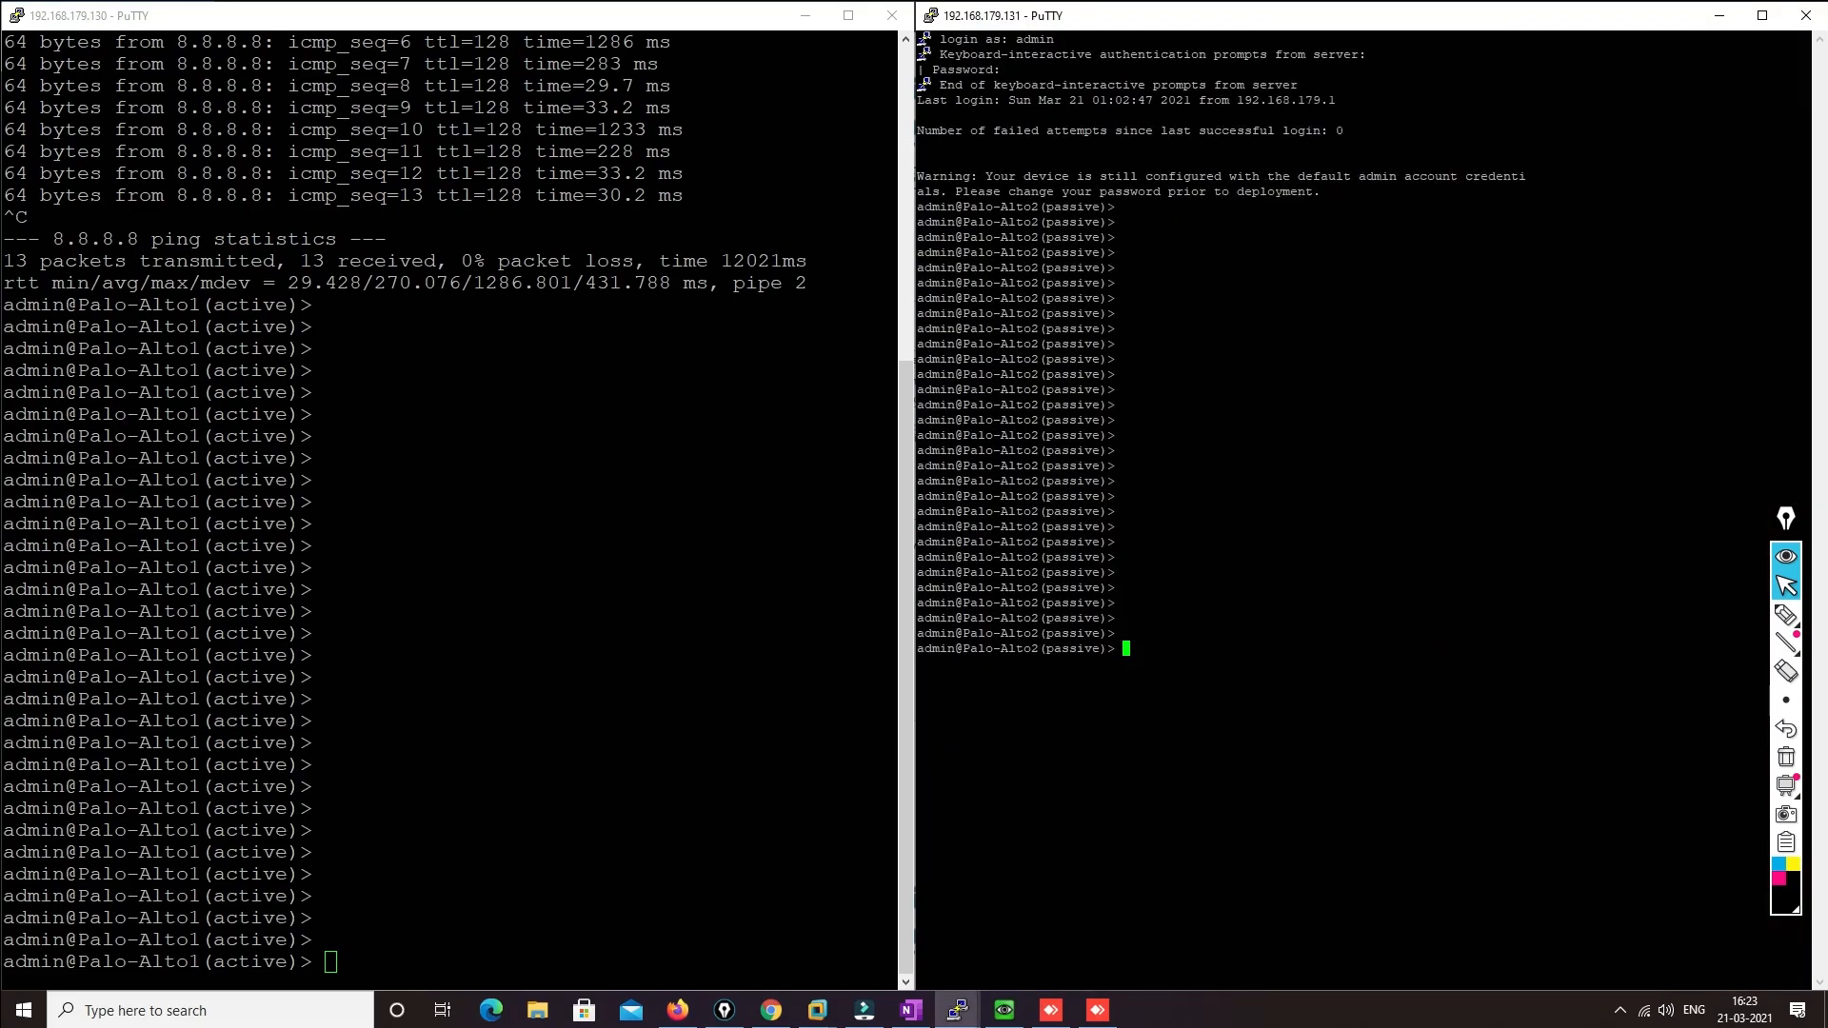
pyautogui.rightClick(1136, 23)
pyautogui.click(1213, 286)
pyautogui.click(1067, 929)
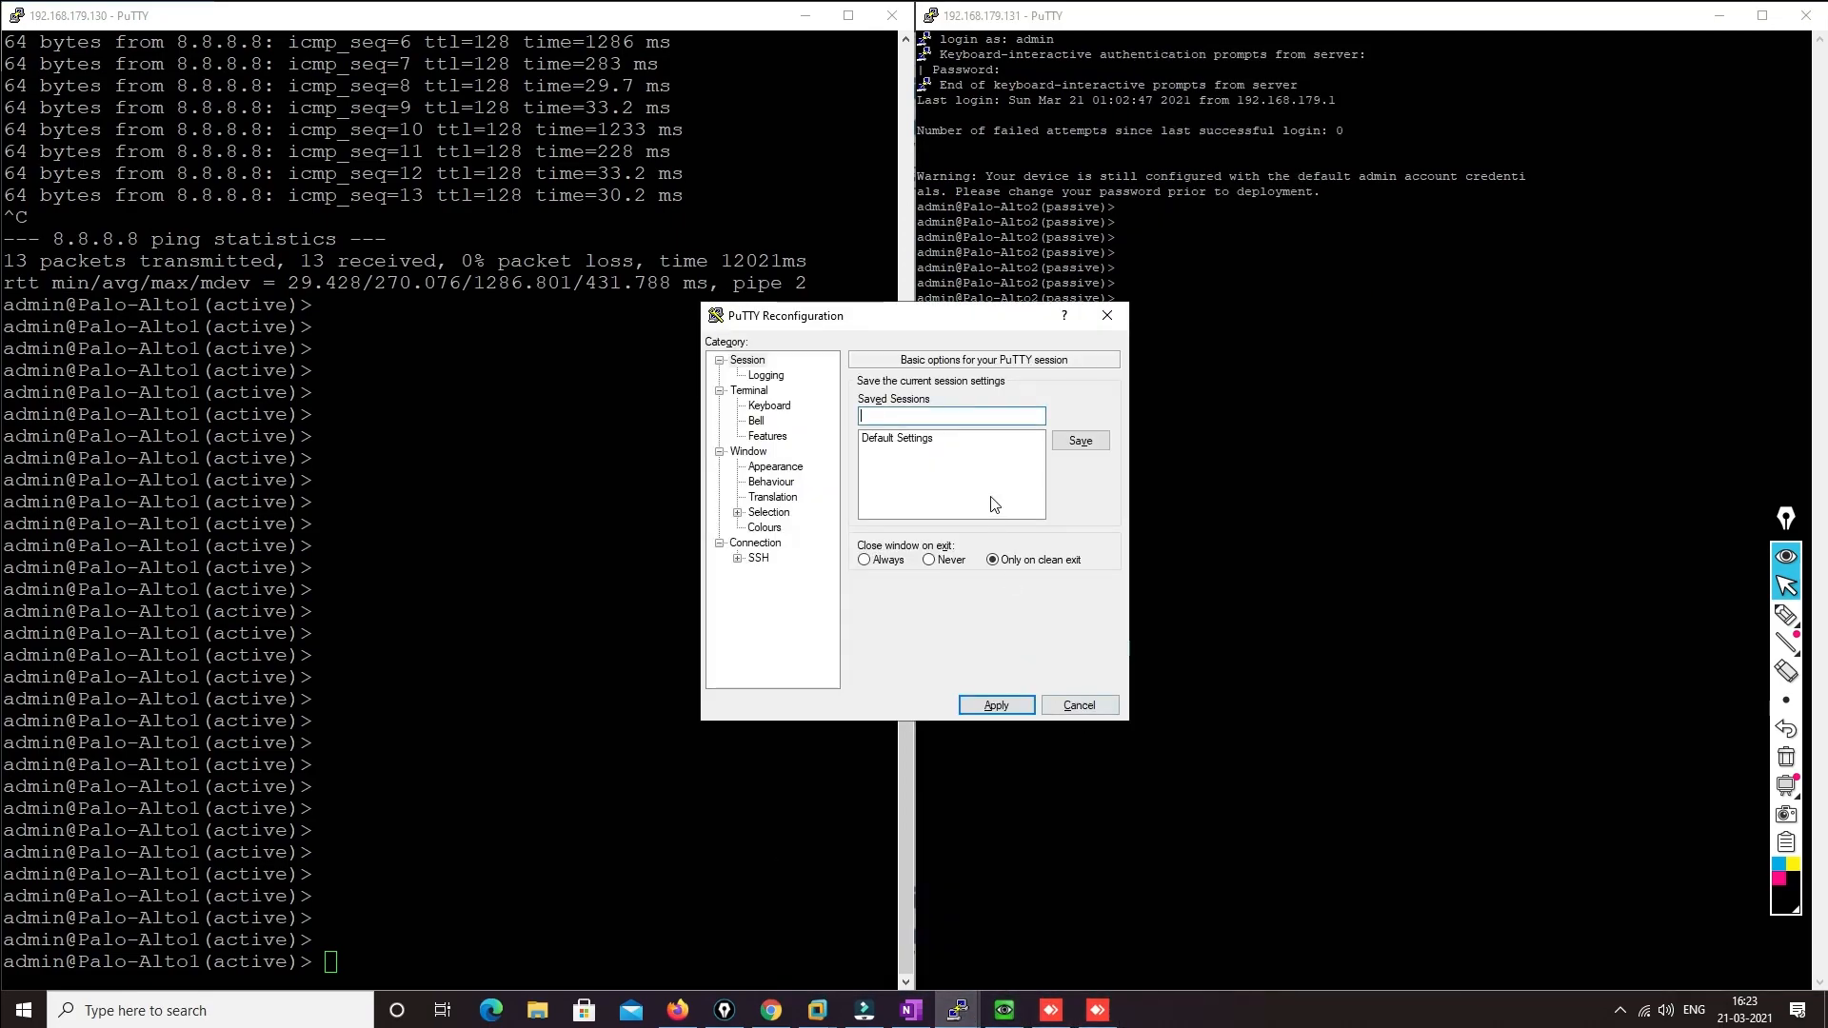
pyautogui.click(767, 469)
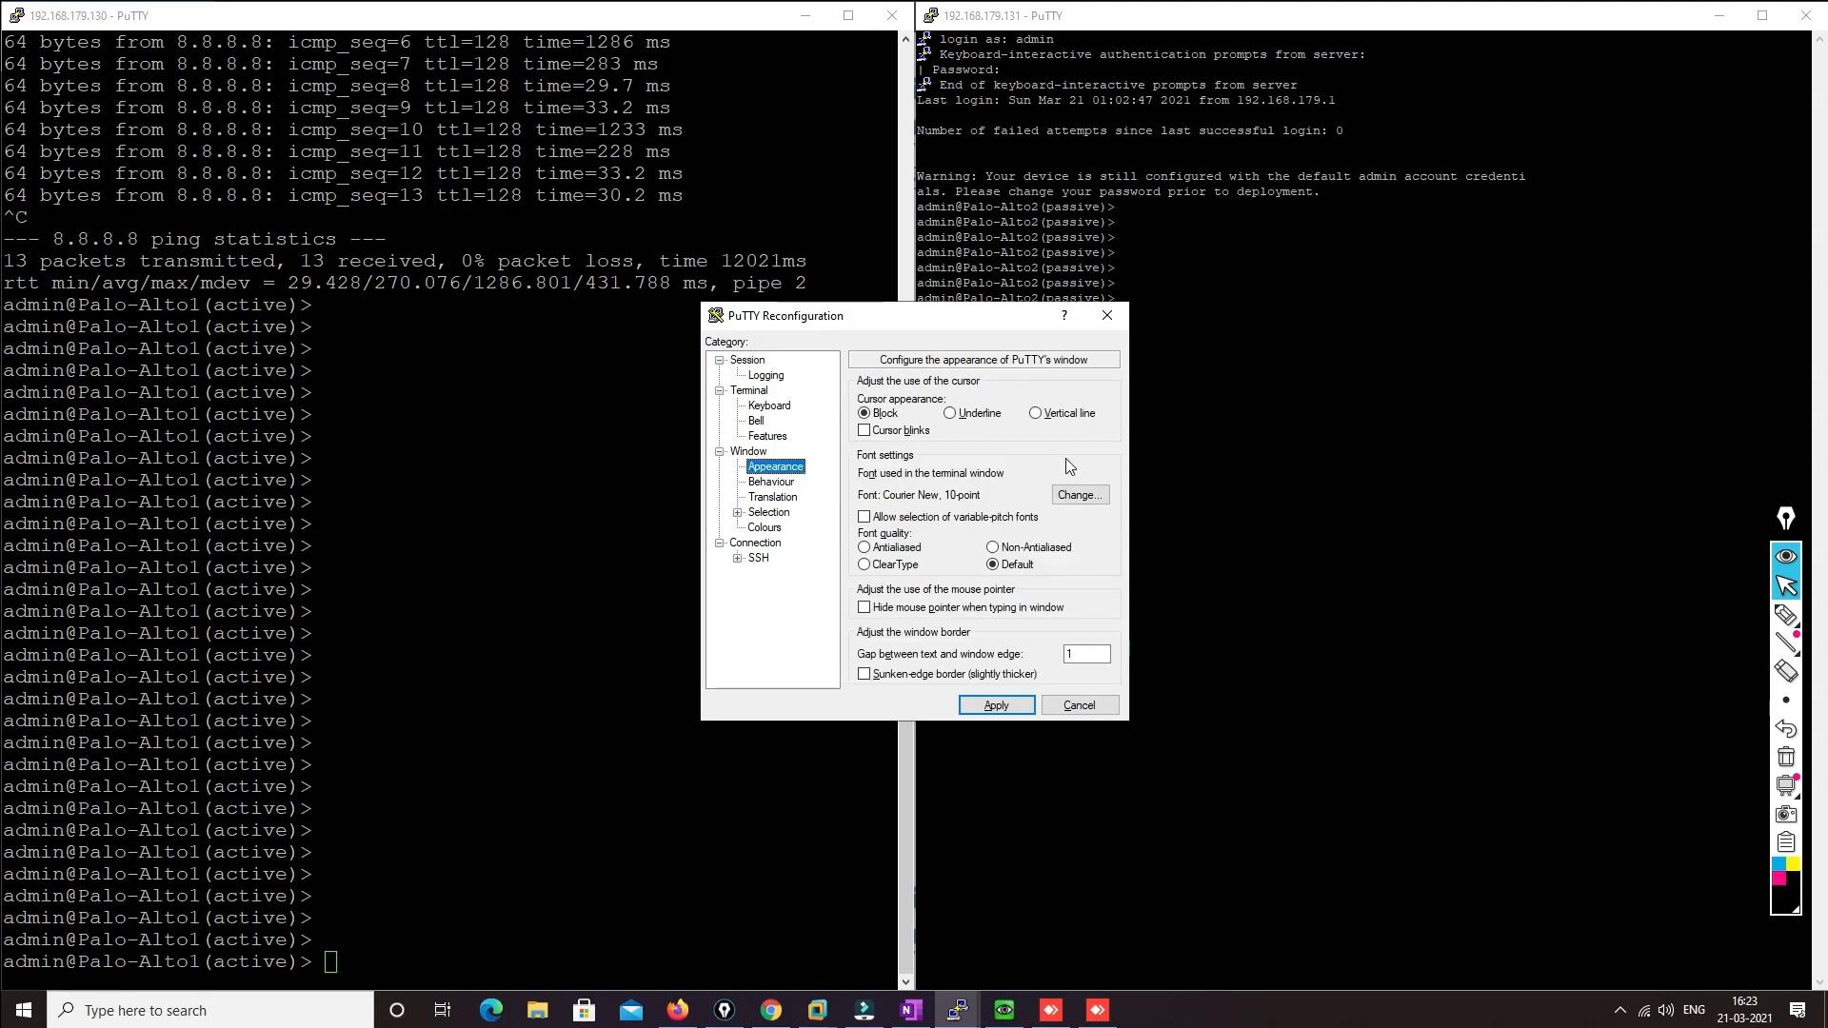
pyautogui.click(1079, 496)
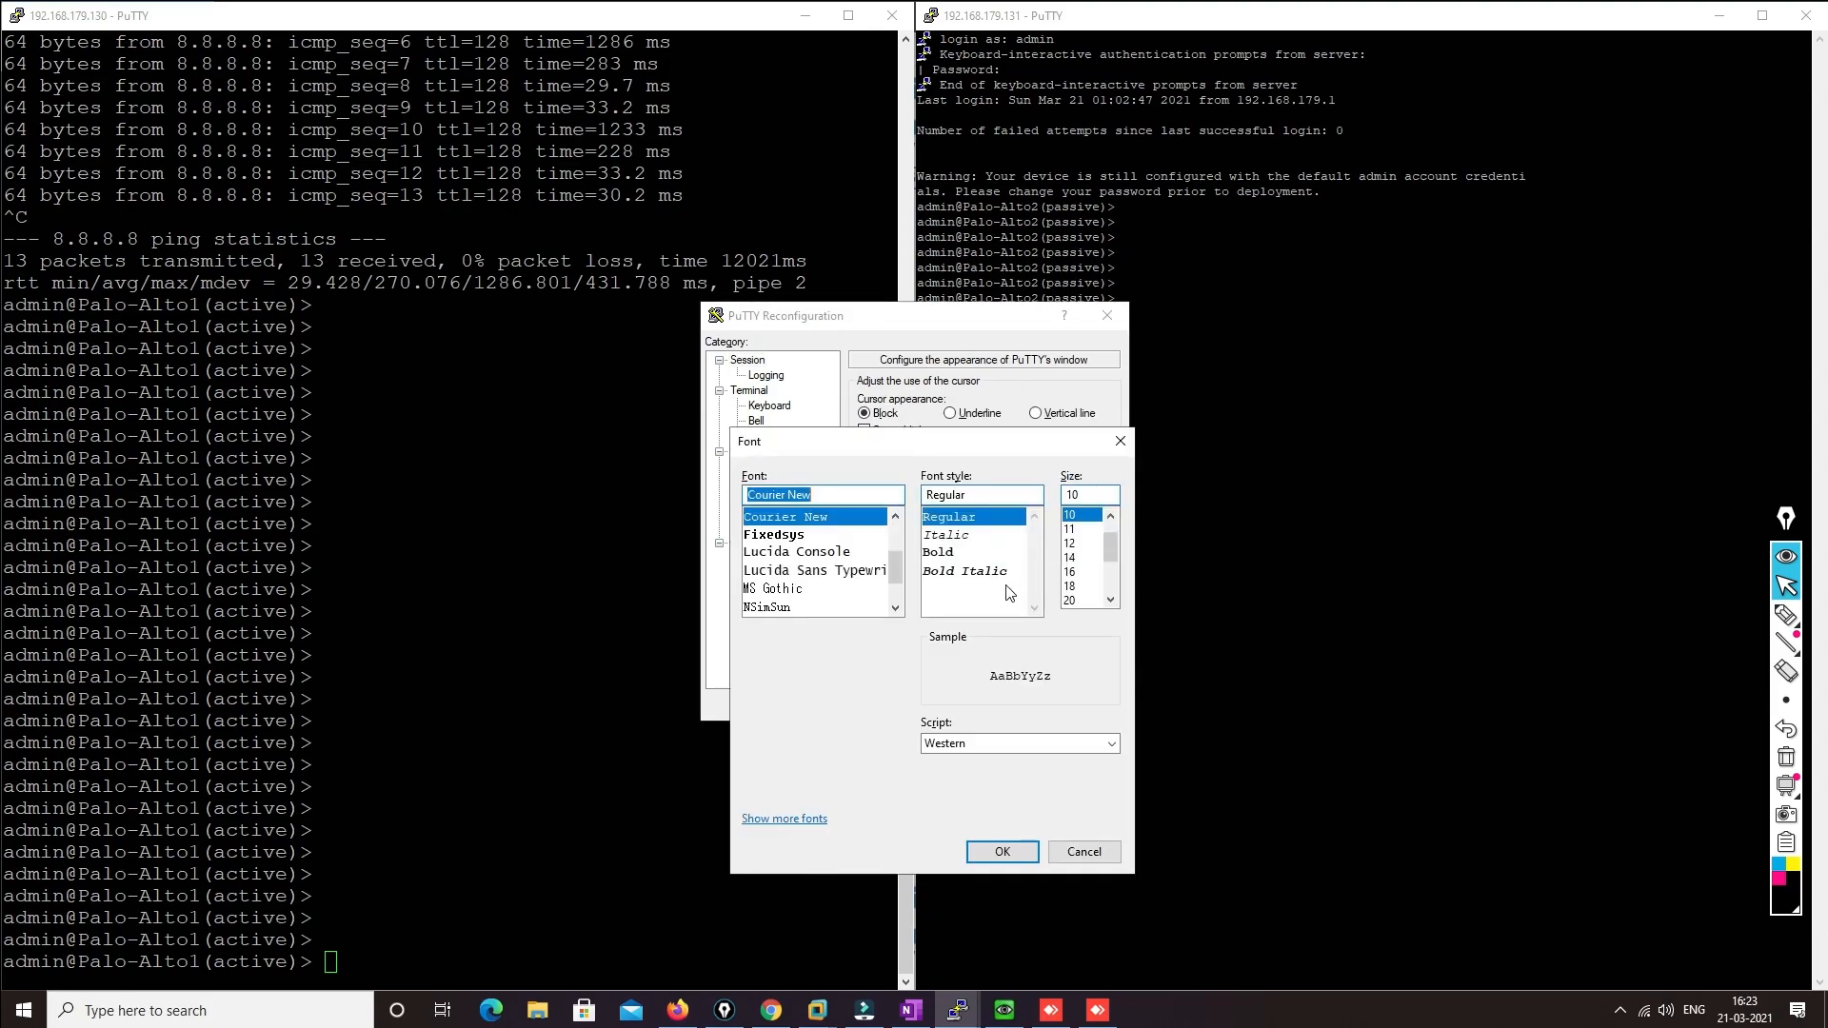
pyautogui.click(1070, 573)
pyautogui.click(1002, 852)
pyautogui.click(998, 706)
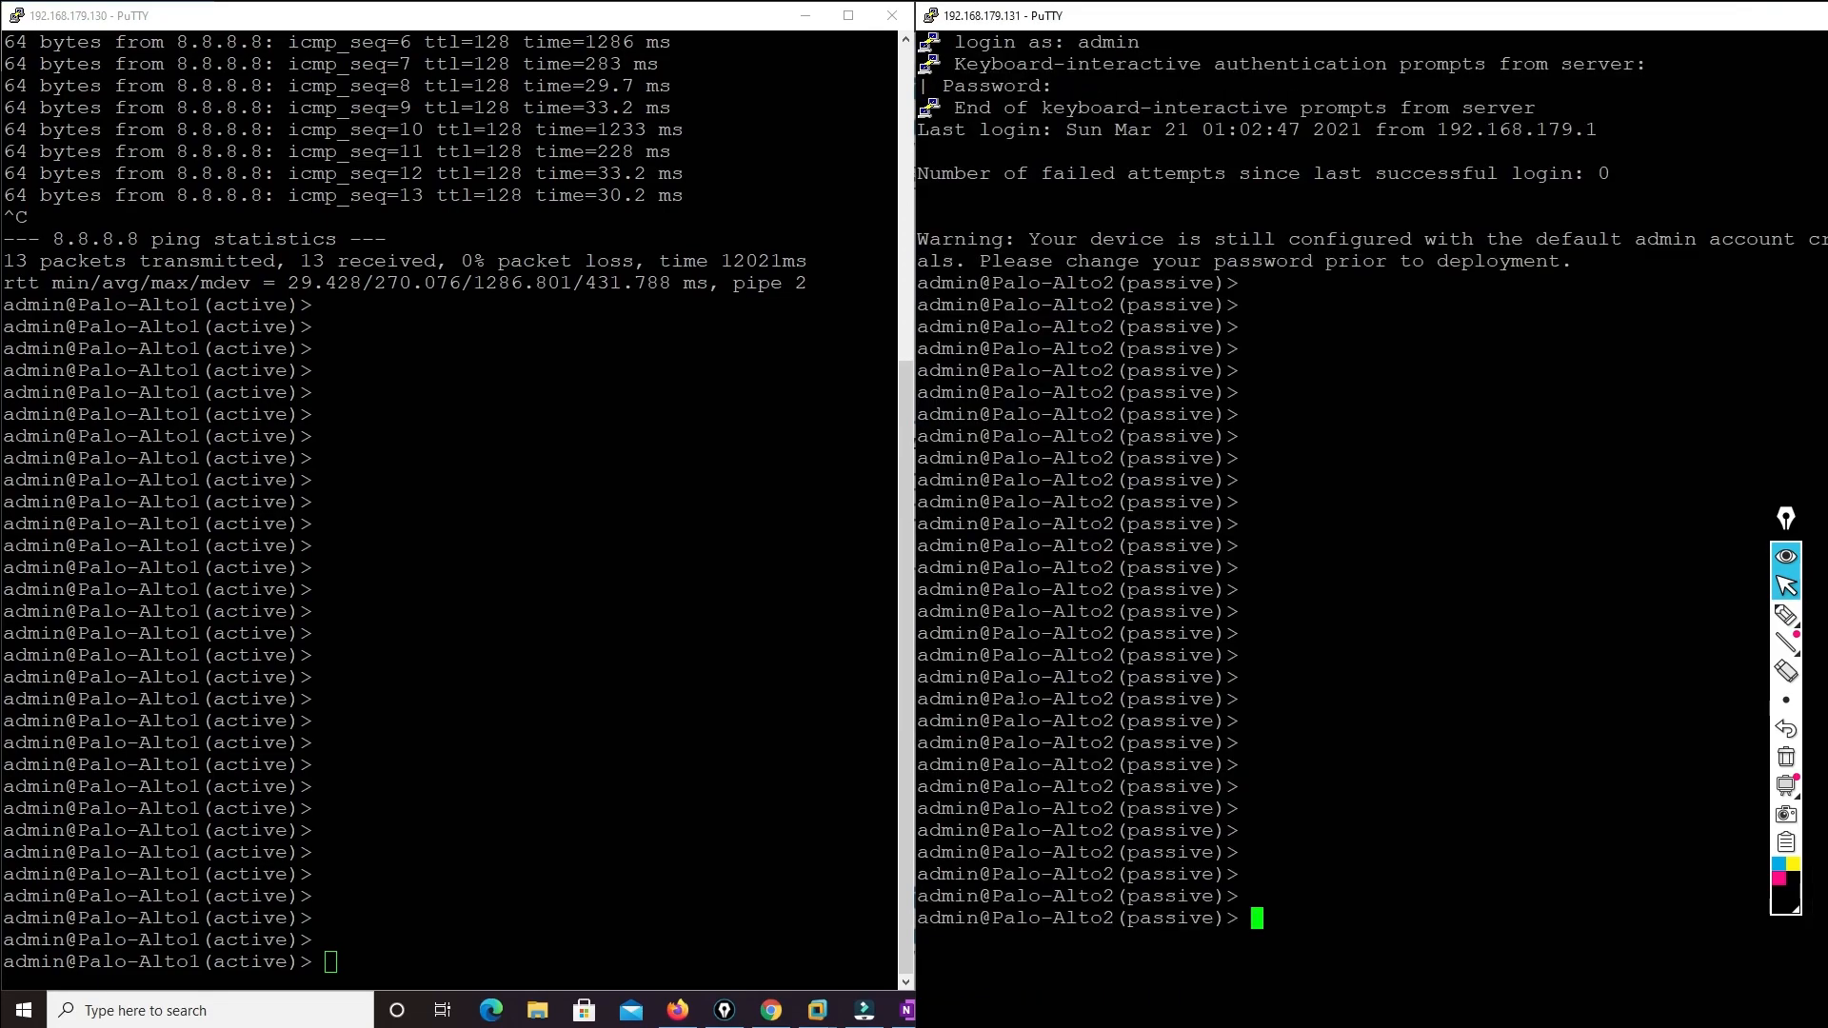
# List all sessions on the active Palo-Alto1 with "show session all" and highlight an AnyDesk entry
pyautogui.click(330, 962)
pyautogui.write('show ')
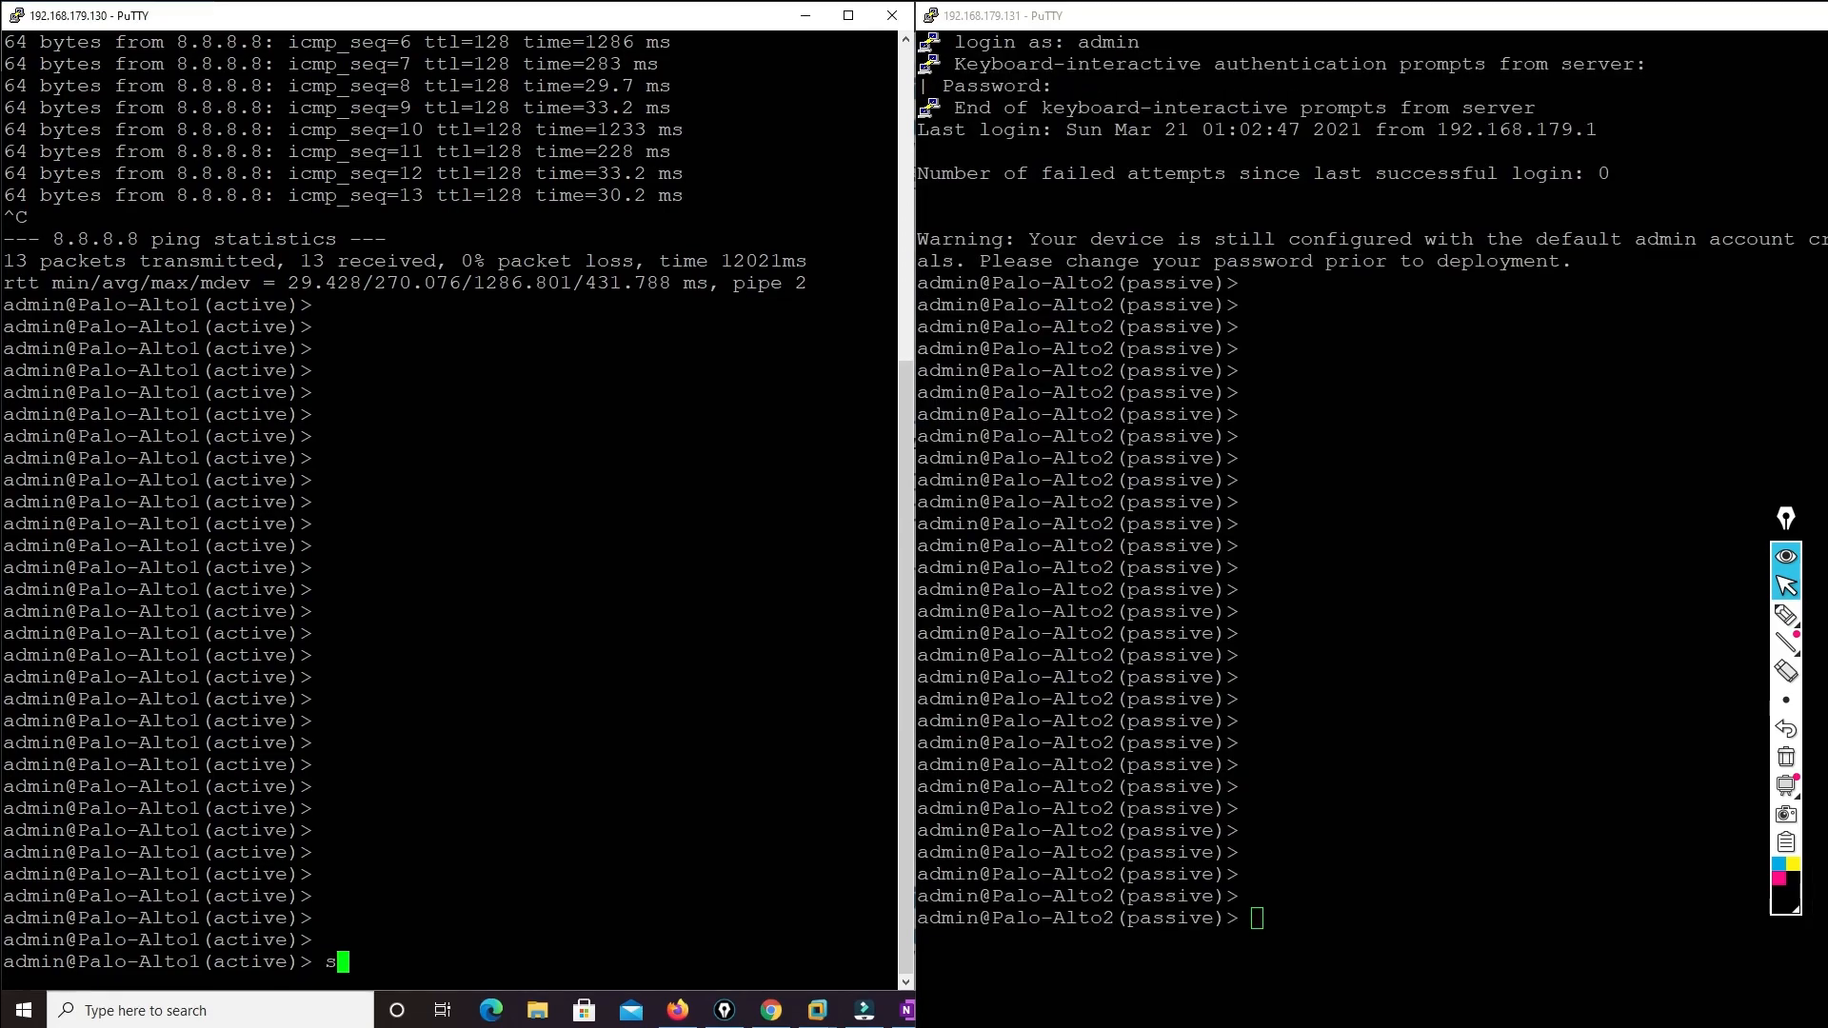
pyautogui.write('session all')
pyautogui.press('Return')
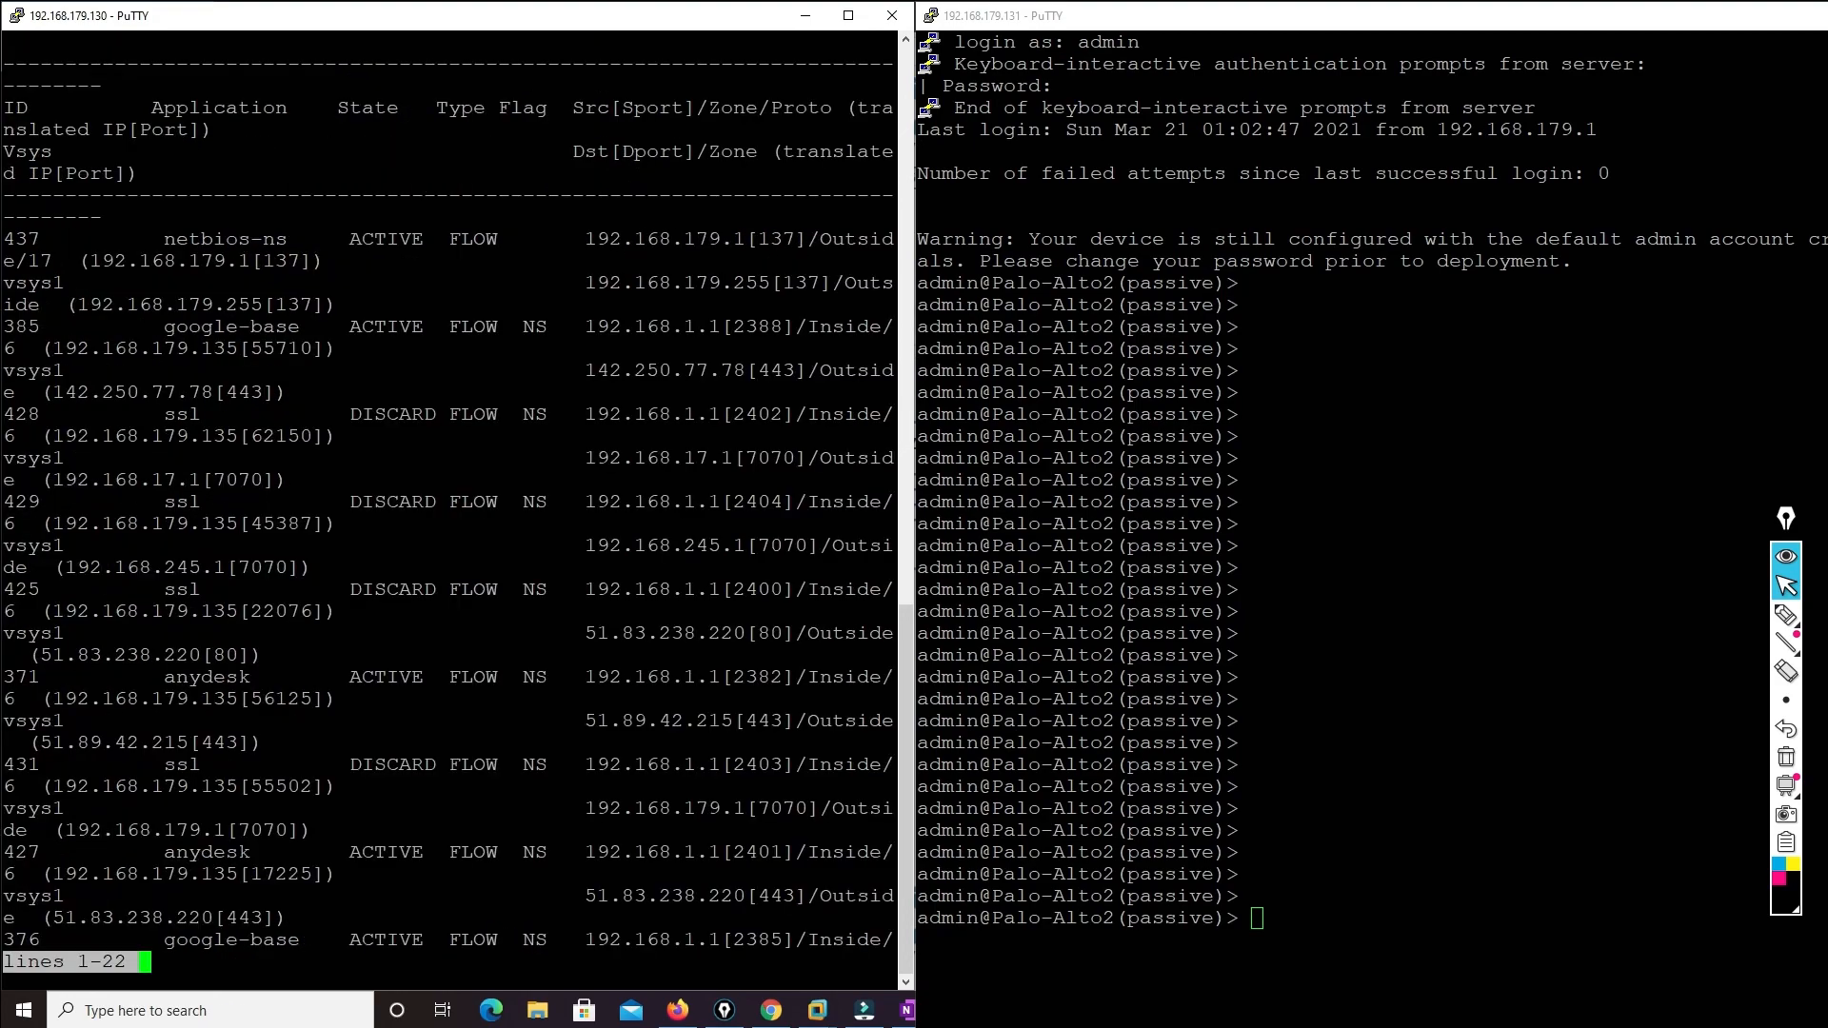
pyautogui.press('space')
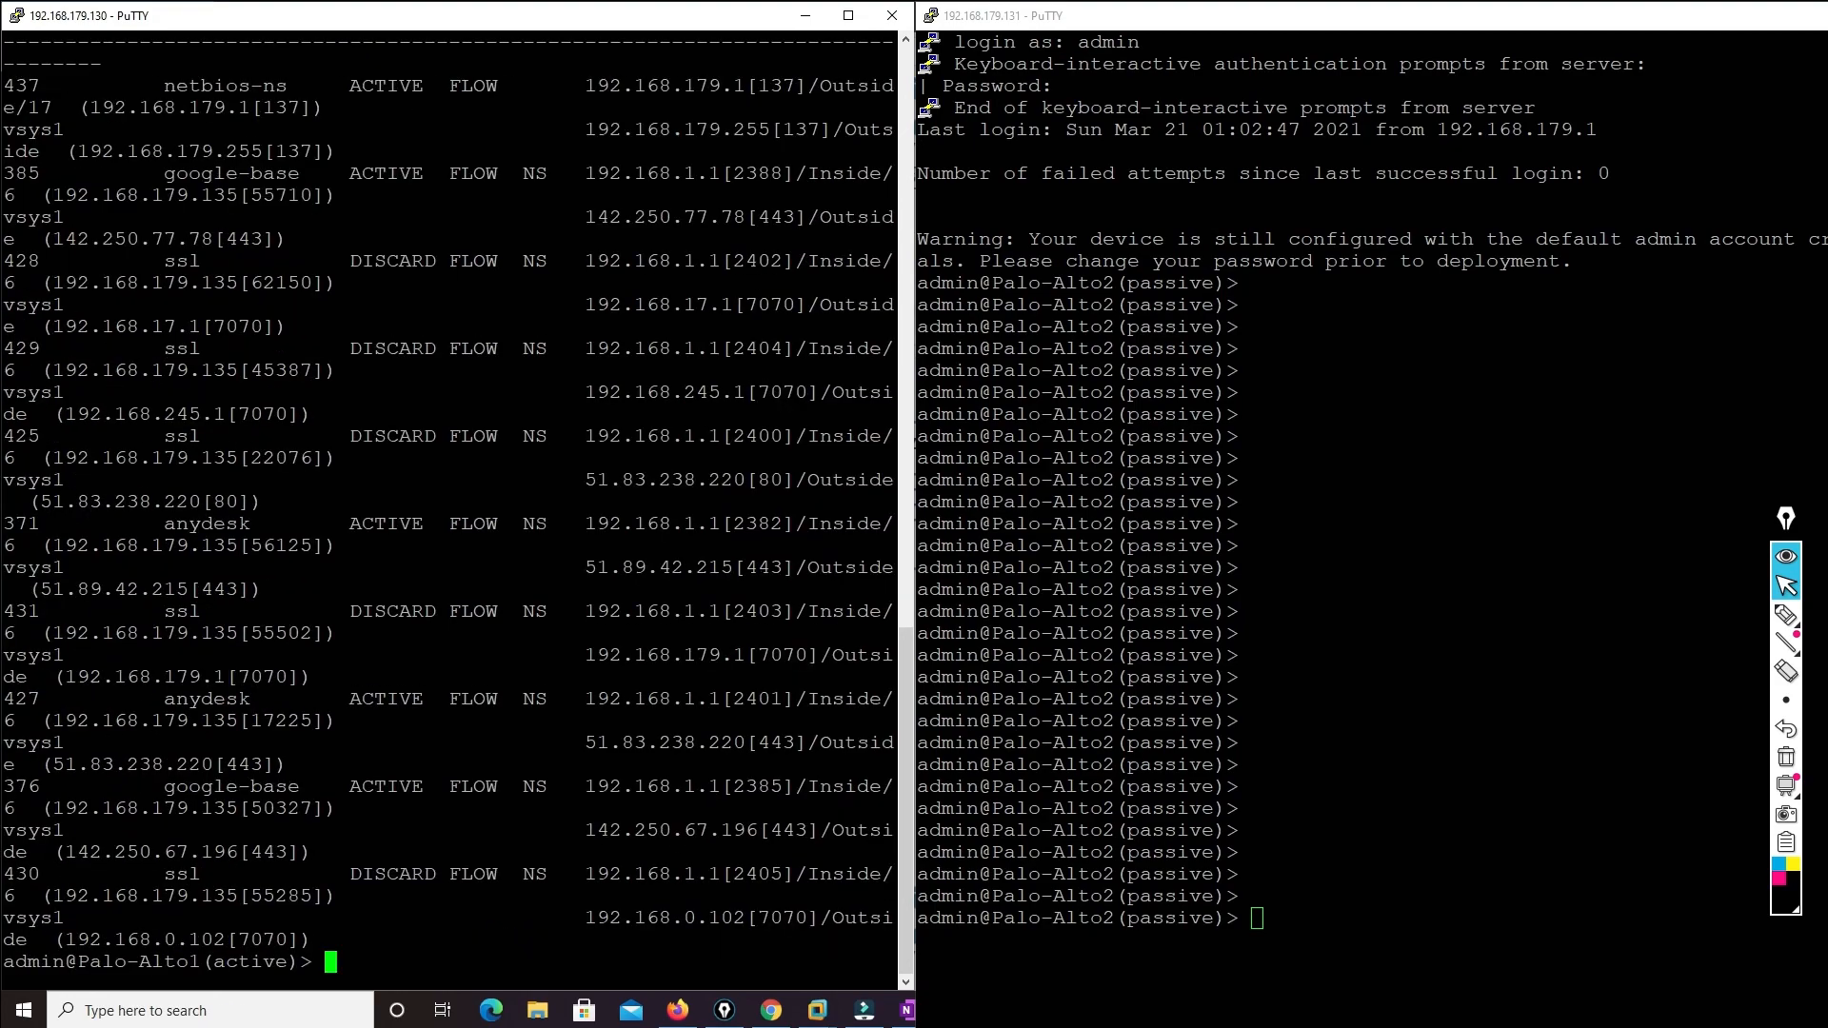
pyautogui.moveTo(5, 672); pyautogui.dragTo(355, 726)
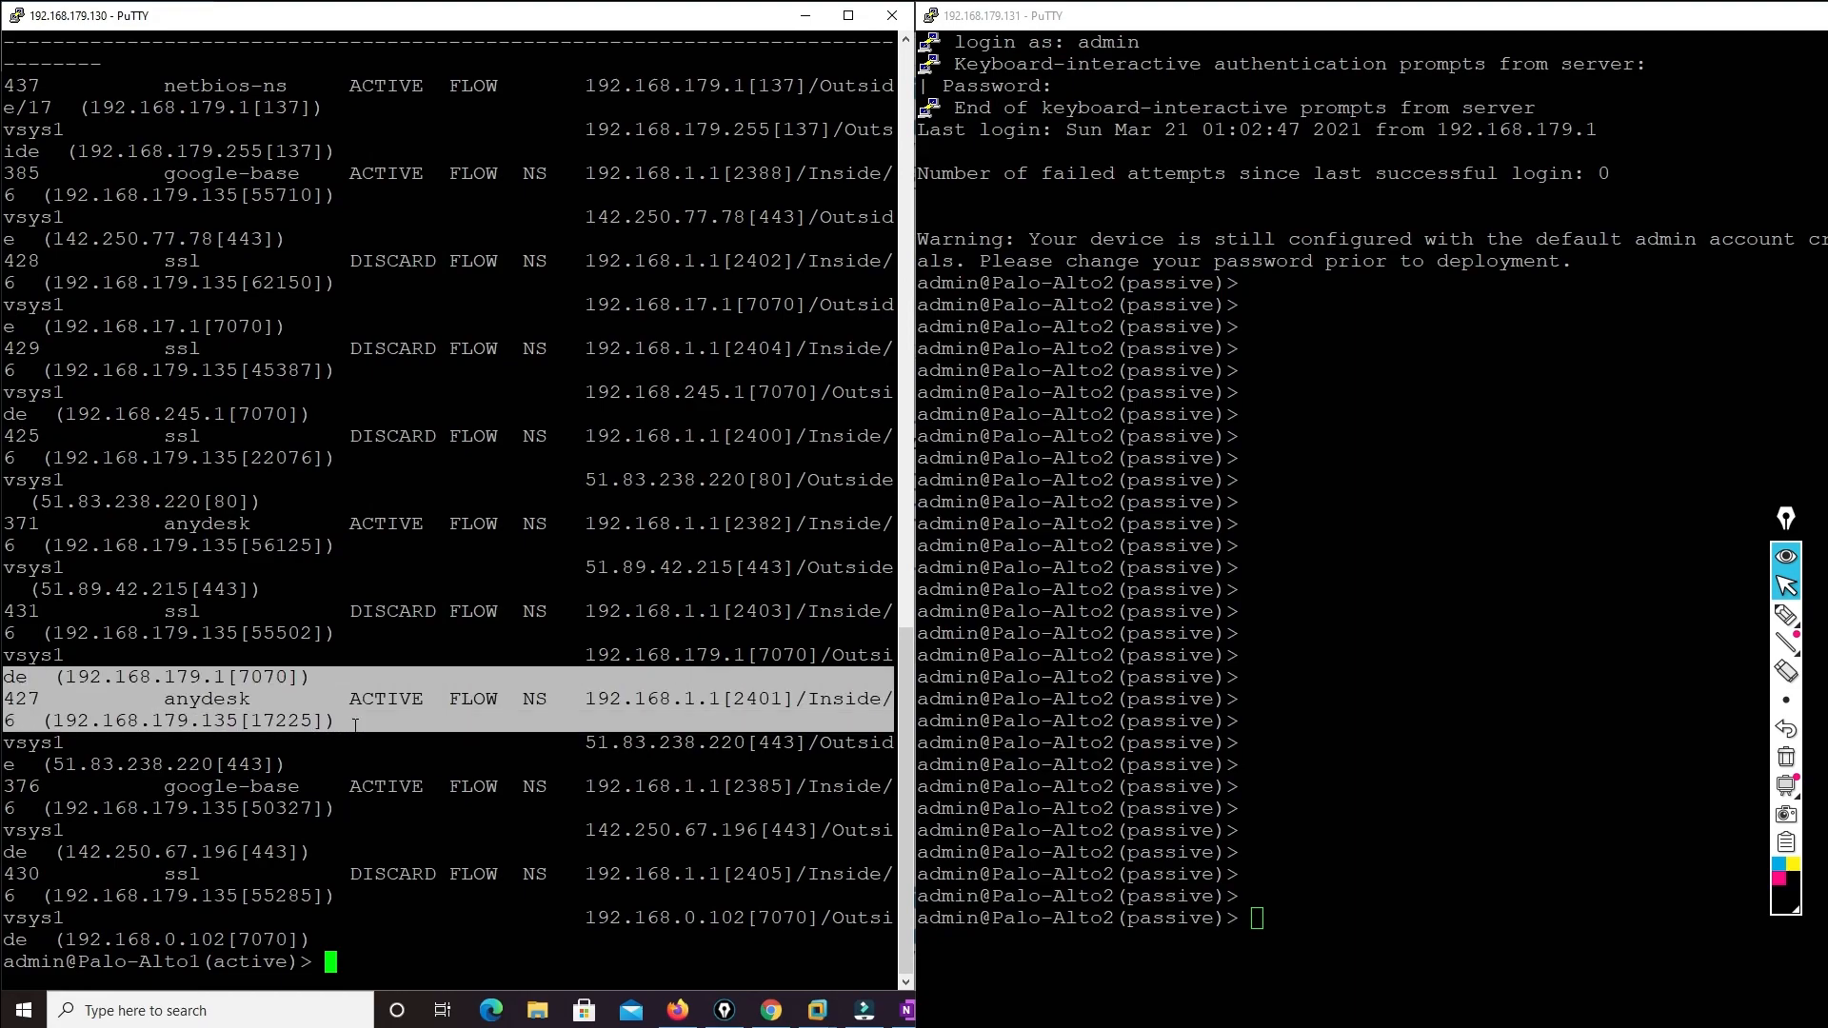
# Rerun "show session all" in the maximized Palo-Alto1 terminal and highlight its AnyDesk sessions
pyautogui.click(849, 15)
pyautogui.write('show session all')
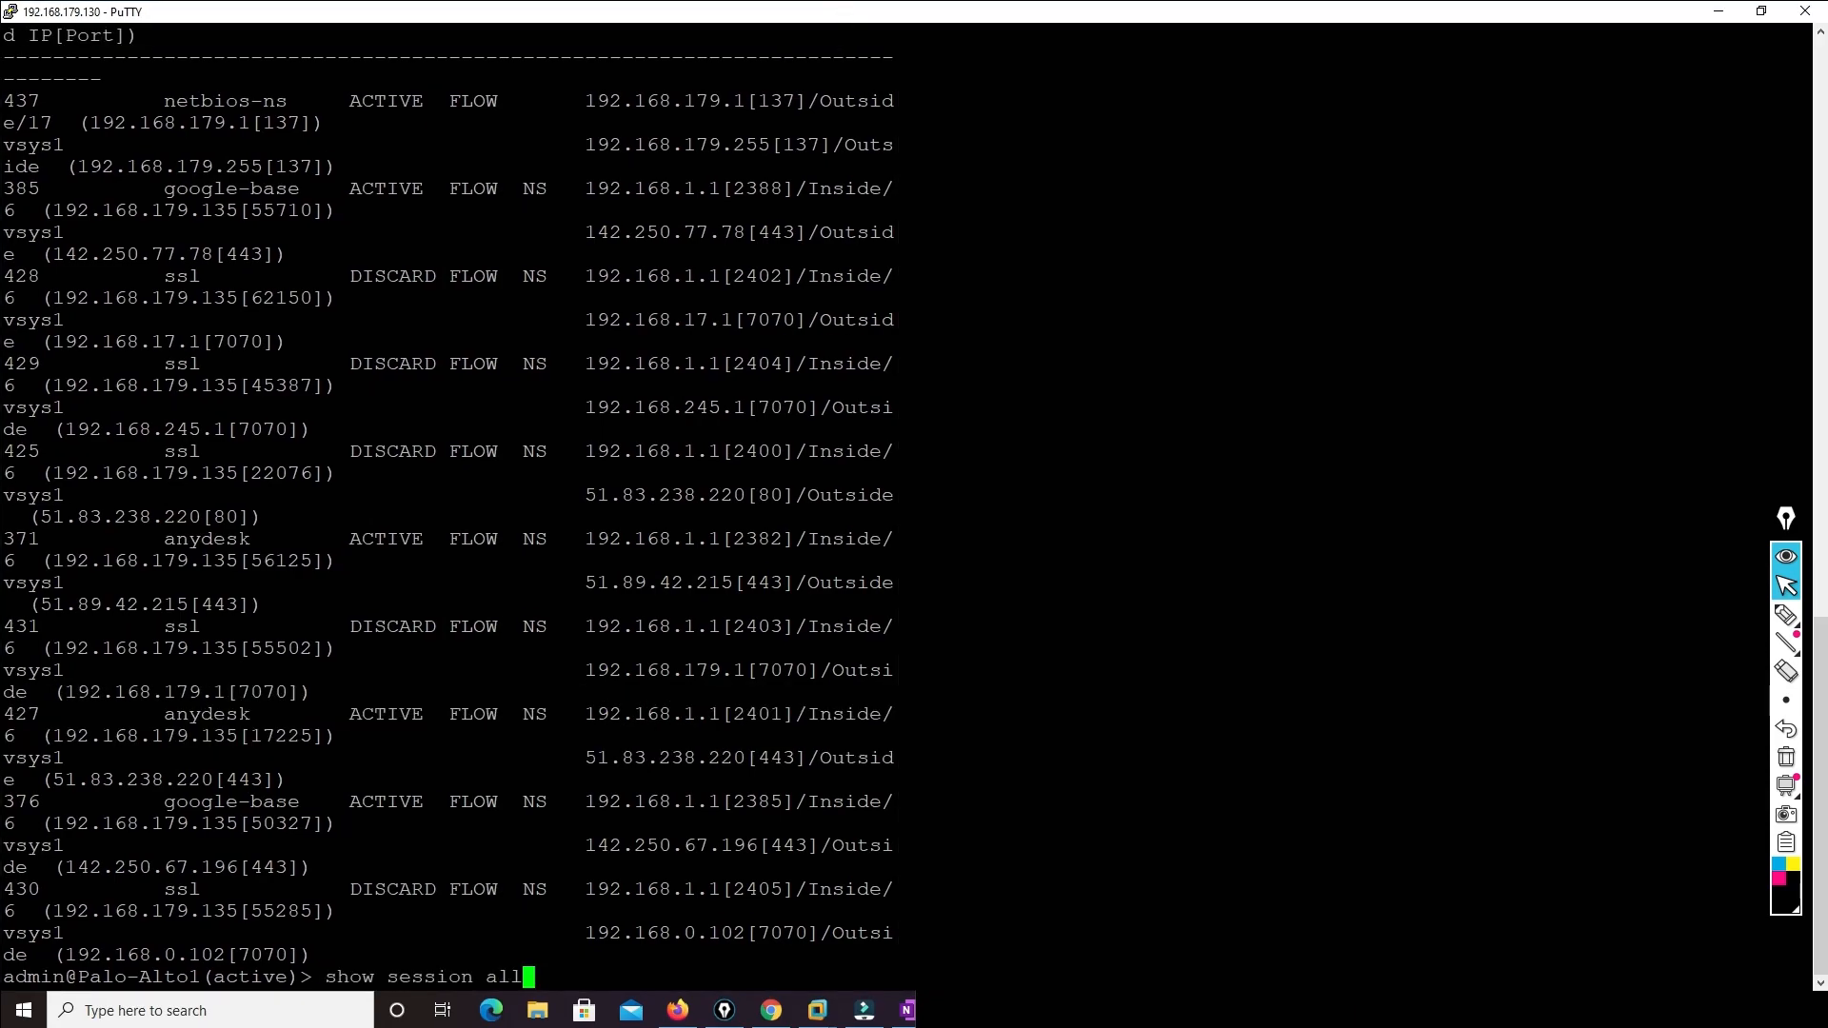
pyautogui.press('Return')
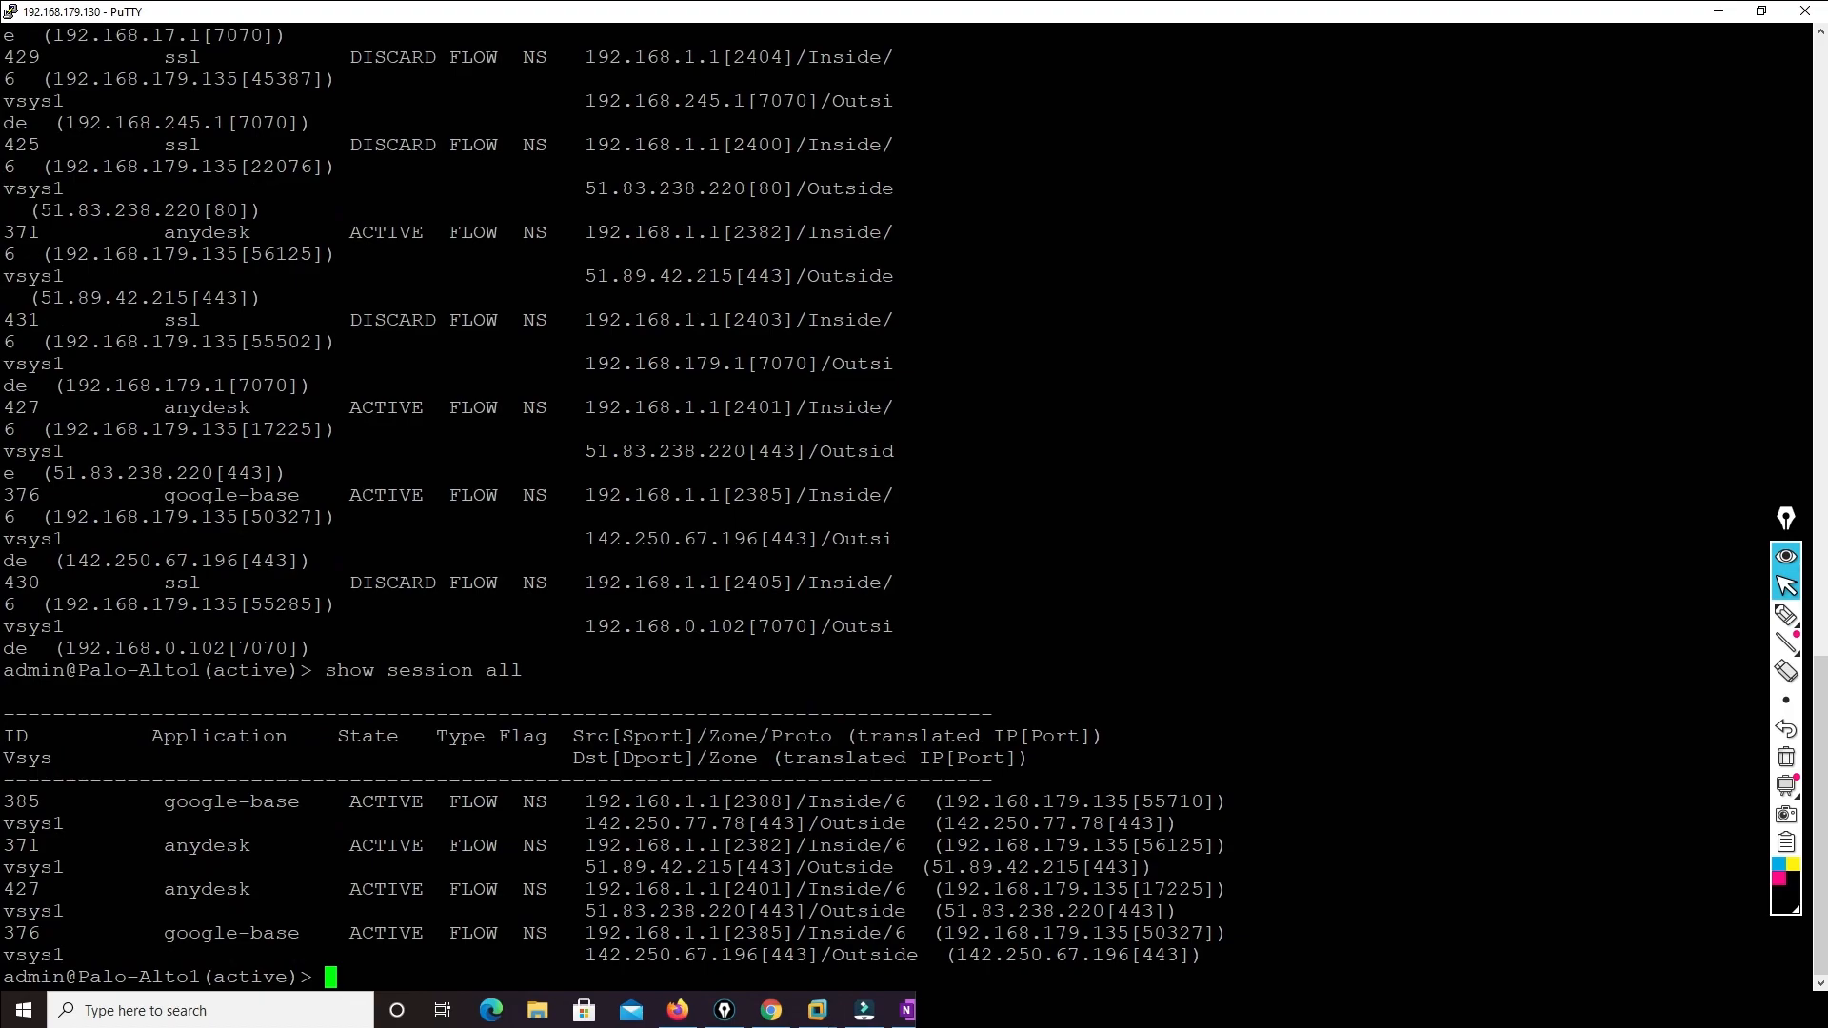
pyautogui.moveTo(5, 840); pyautogui.dragTo(1226, 906)
# Run "show session all" in the maximized terminal of the passive Palo-Alto2 and highlight its AnyDesk sessions
pyautogui.click(958, 1011)
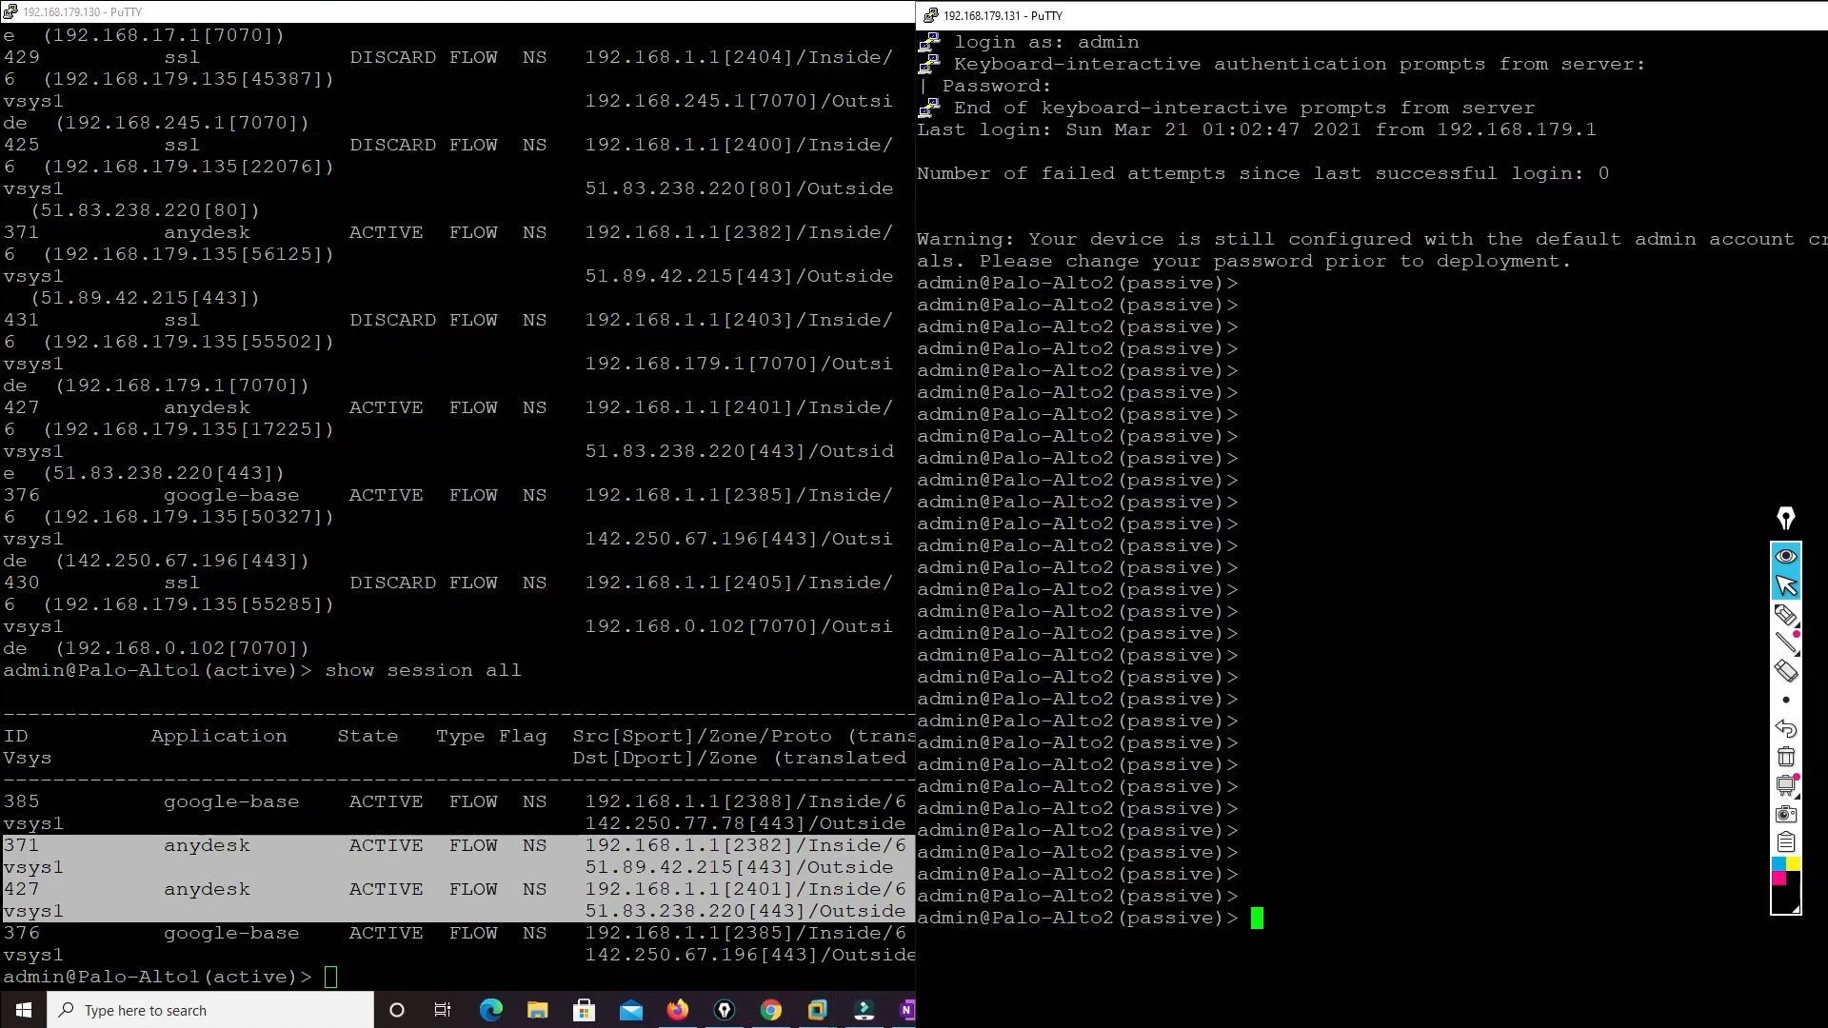
pyautogui.moveTo(1314, 17); pyautogui.dragTo(1314, 26)
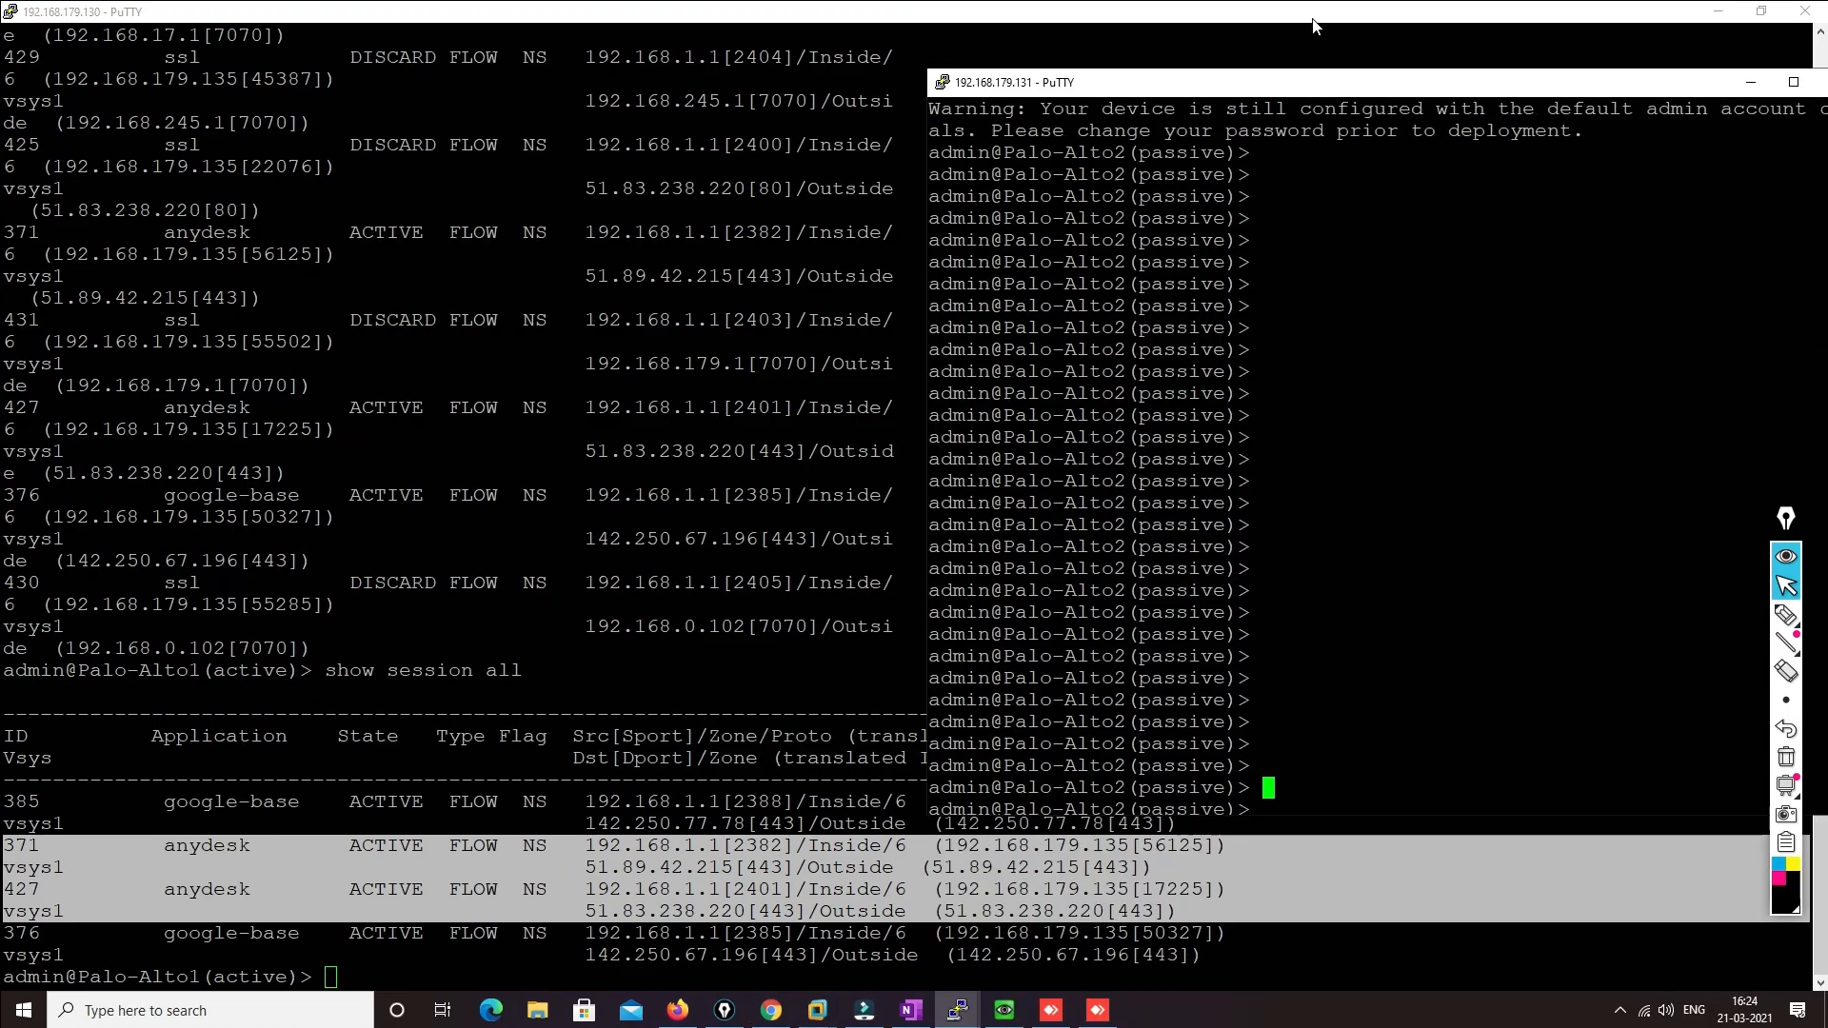
pyautogui.doubleClick(1152, 84)
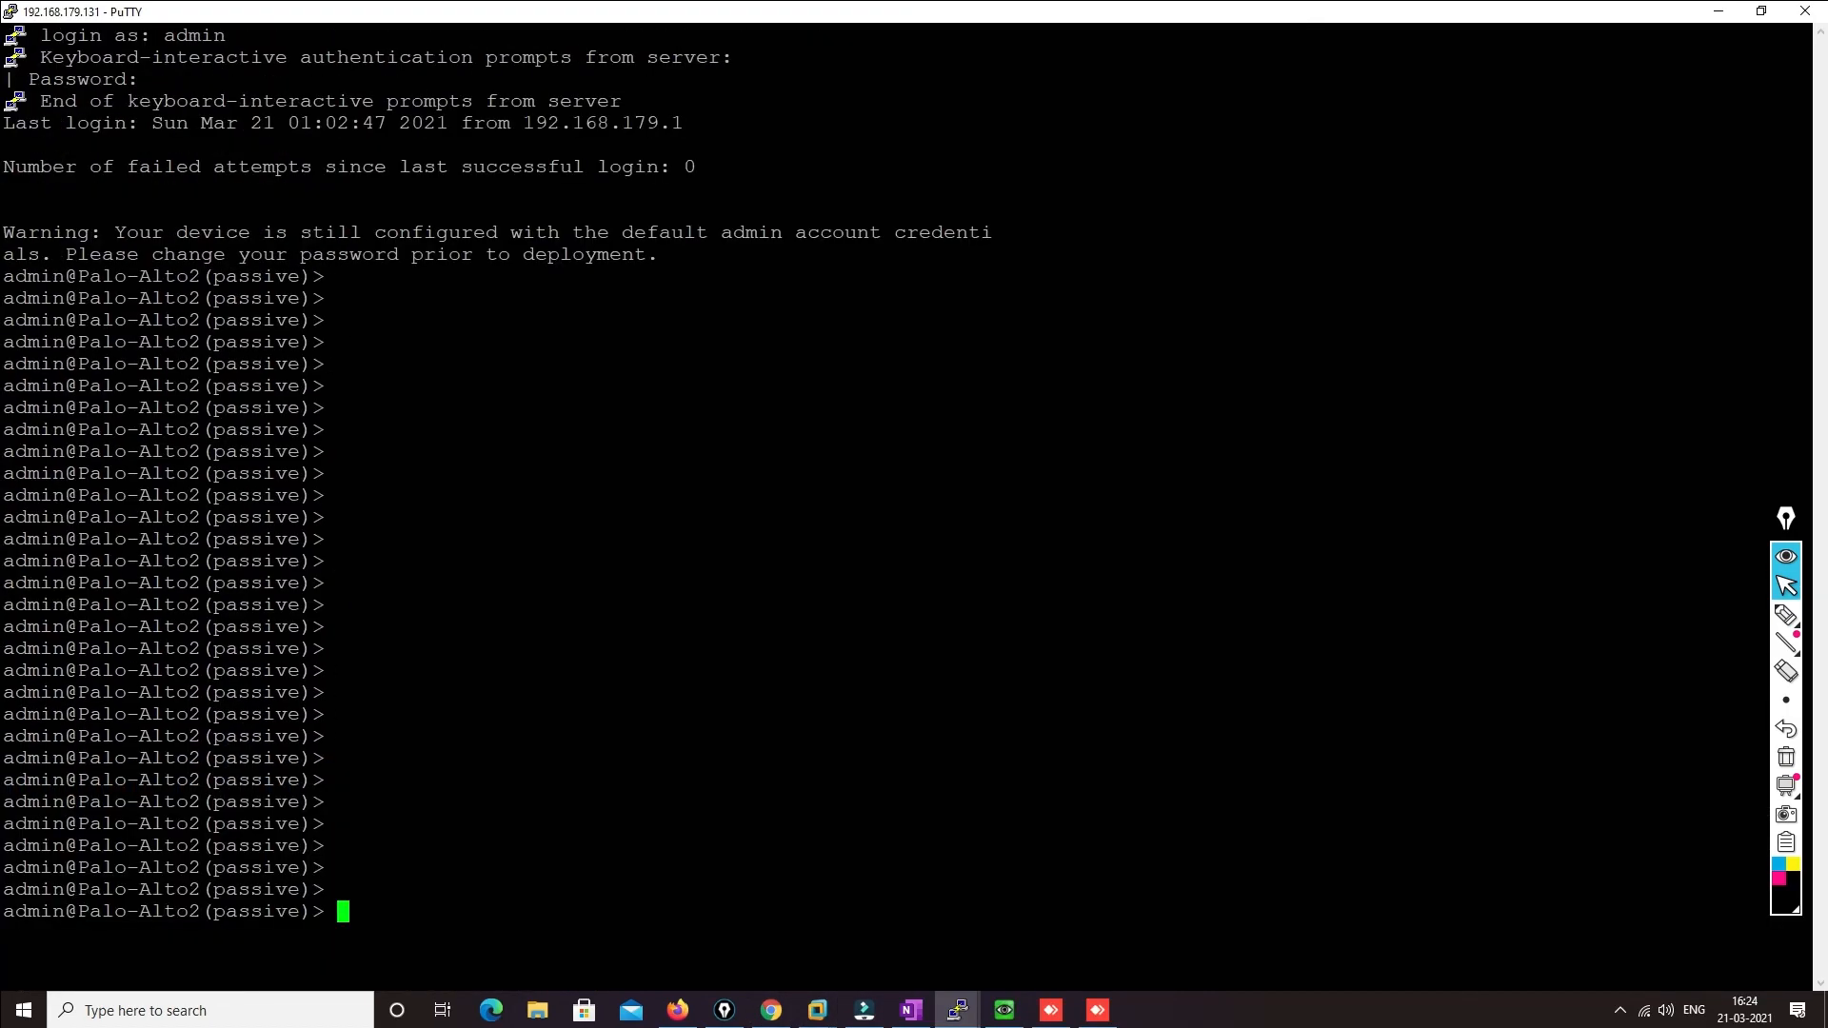
pyautogui.write('show session all')
pyautogui.press('Return')
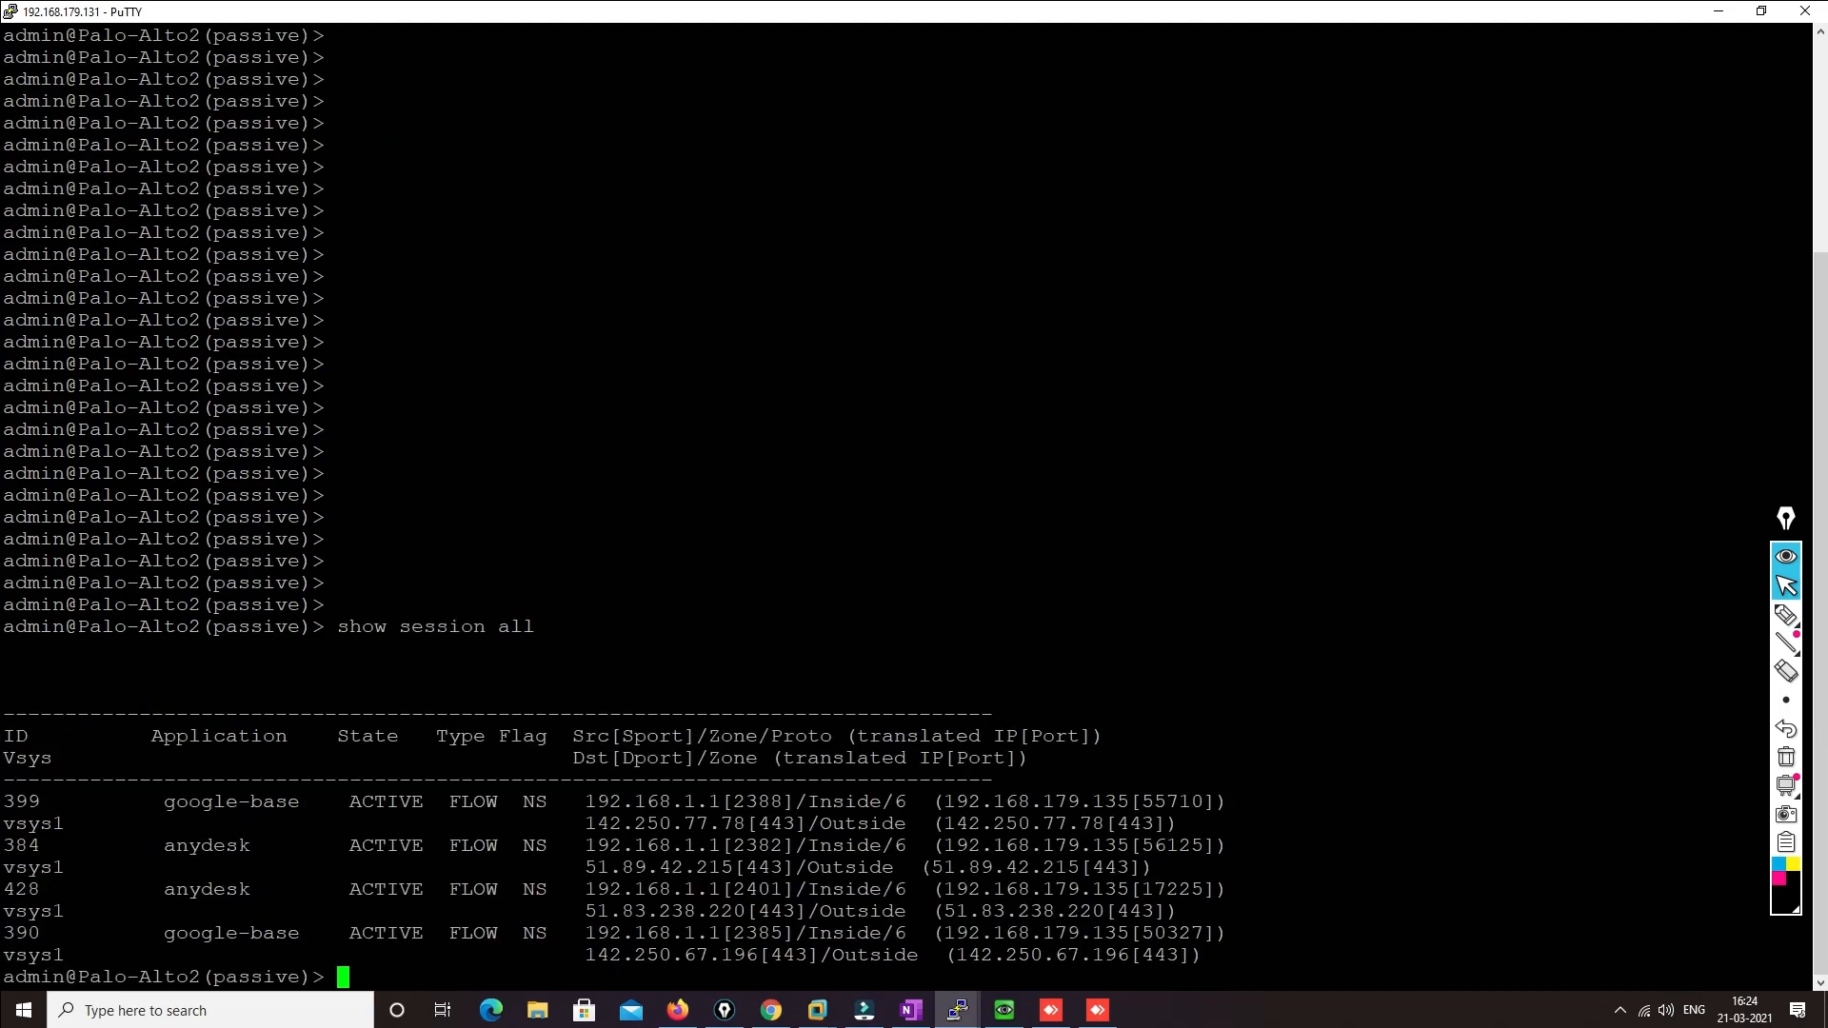
pyautogui.moveTo(4, 823); pyautogui.dragTo(1268, 909)
# Compare the AnyDesk session entries between the Palo-Alto1 and Palo-Alto2 terminals
pyautogui.hotkey('alt', 'Tab')
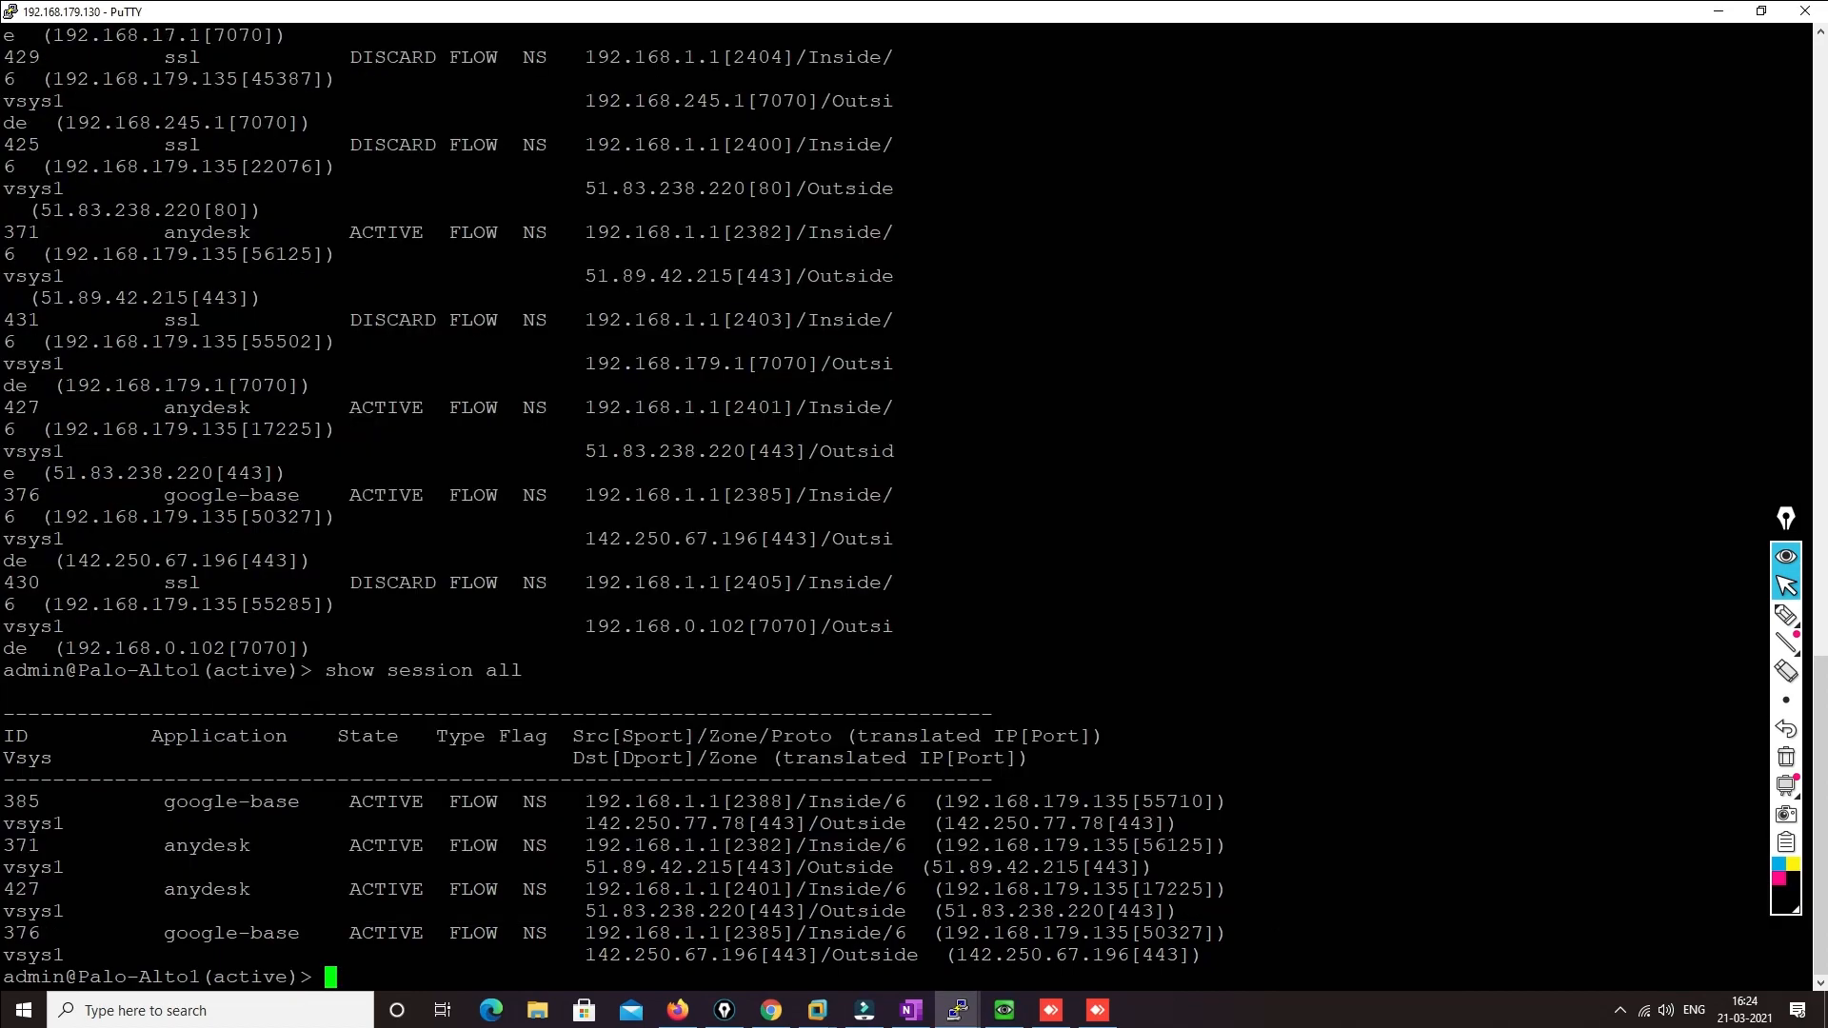
pyautogui.tripleClick(256, 978)
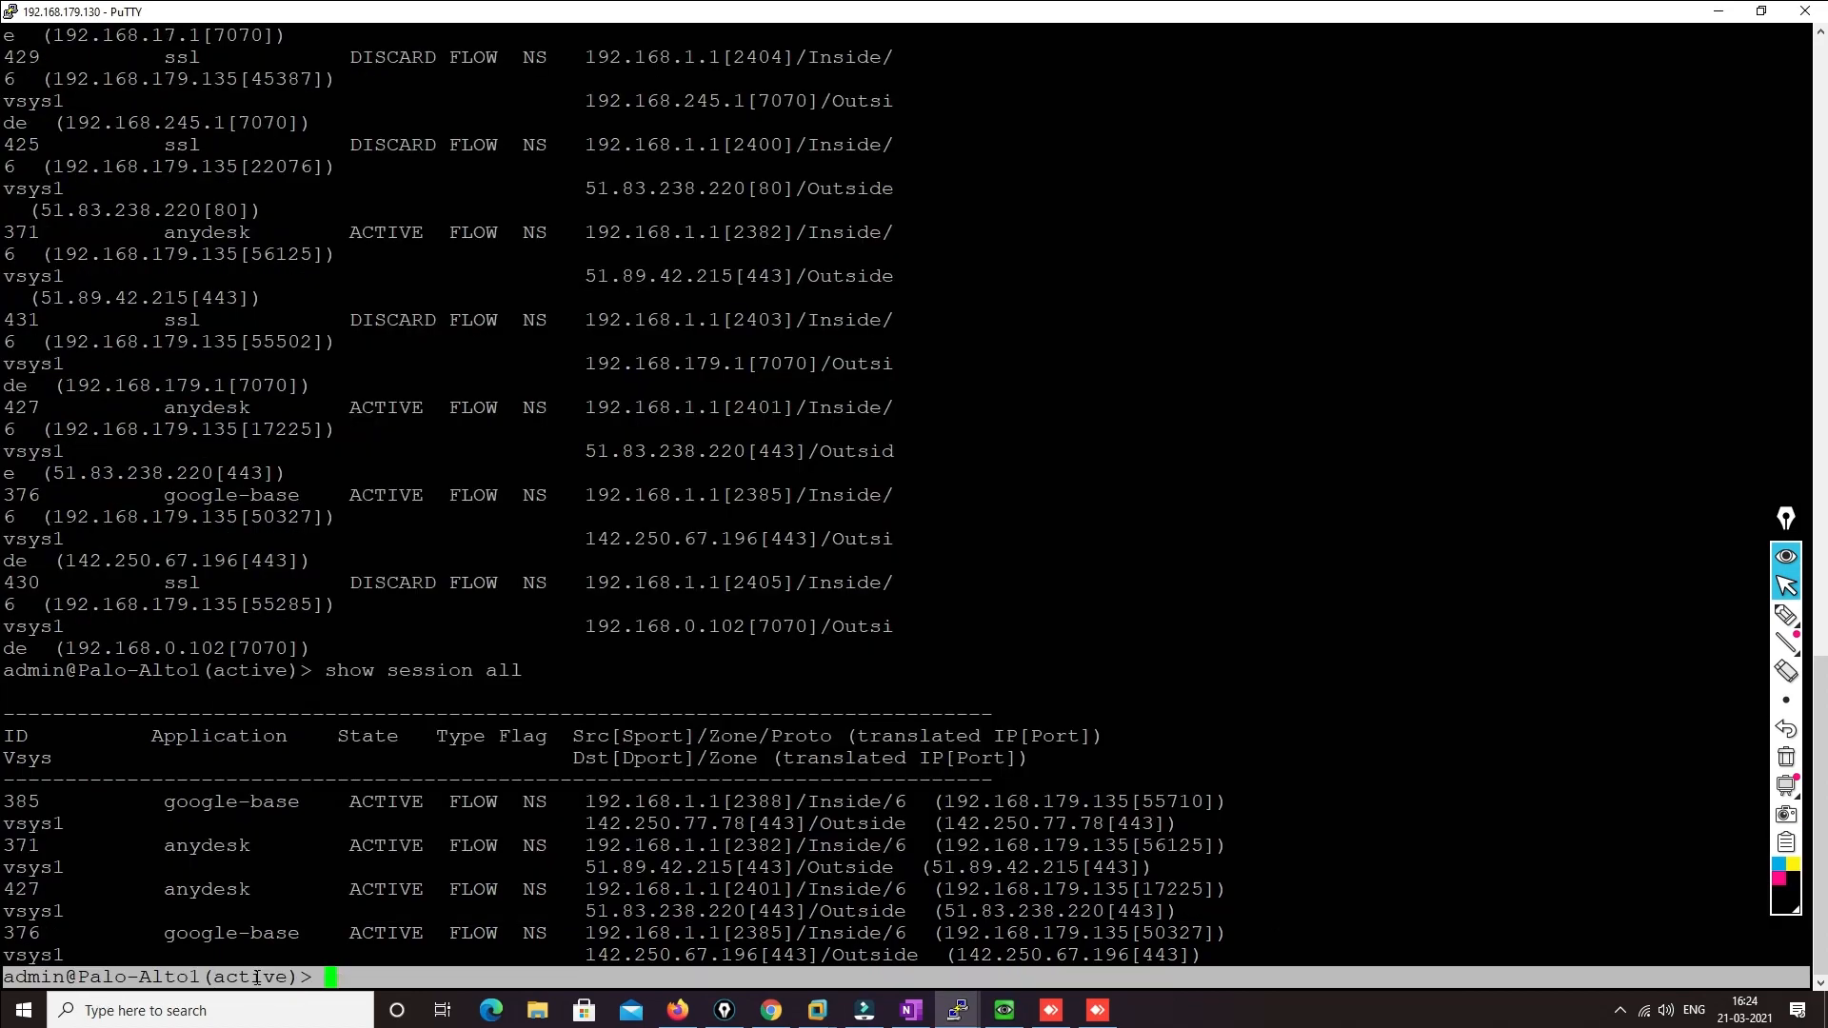
pyautogui.moveTo(16, 845); pyautogui.dragTo(314, 845)
pyautogui.hotkey('alt', 'Tab')
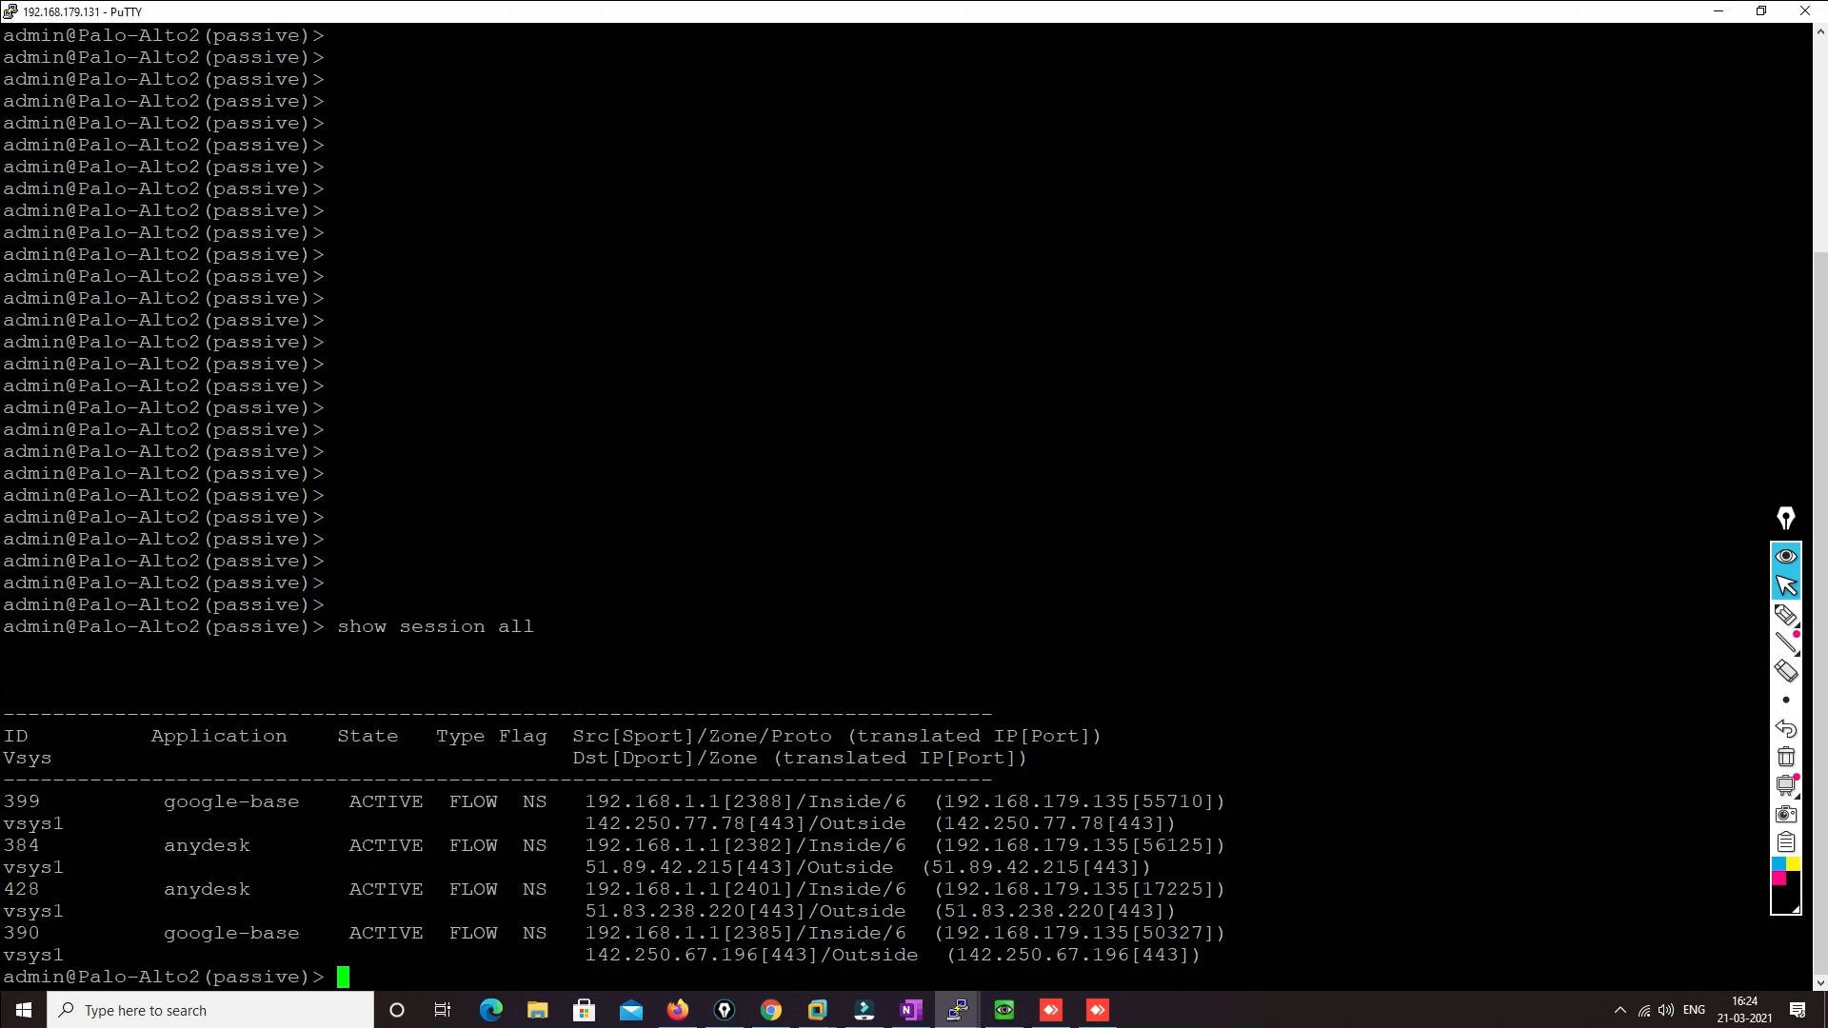
pyautogui.moveTo(5, 846); pyautogui.dragTo(1238, 912)
pyautogui.click(1238, 911)
pyautogui.hotkey('alt', 'Tab')
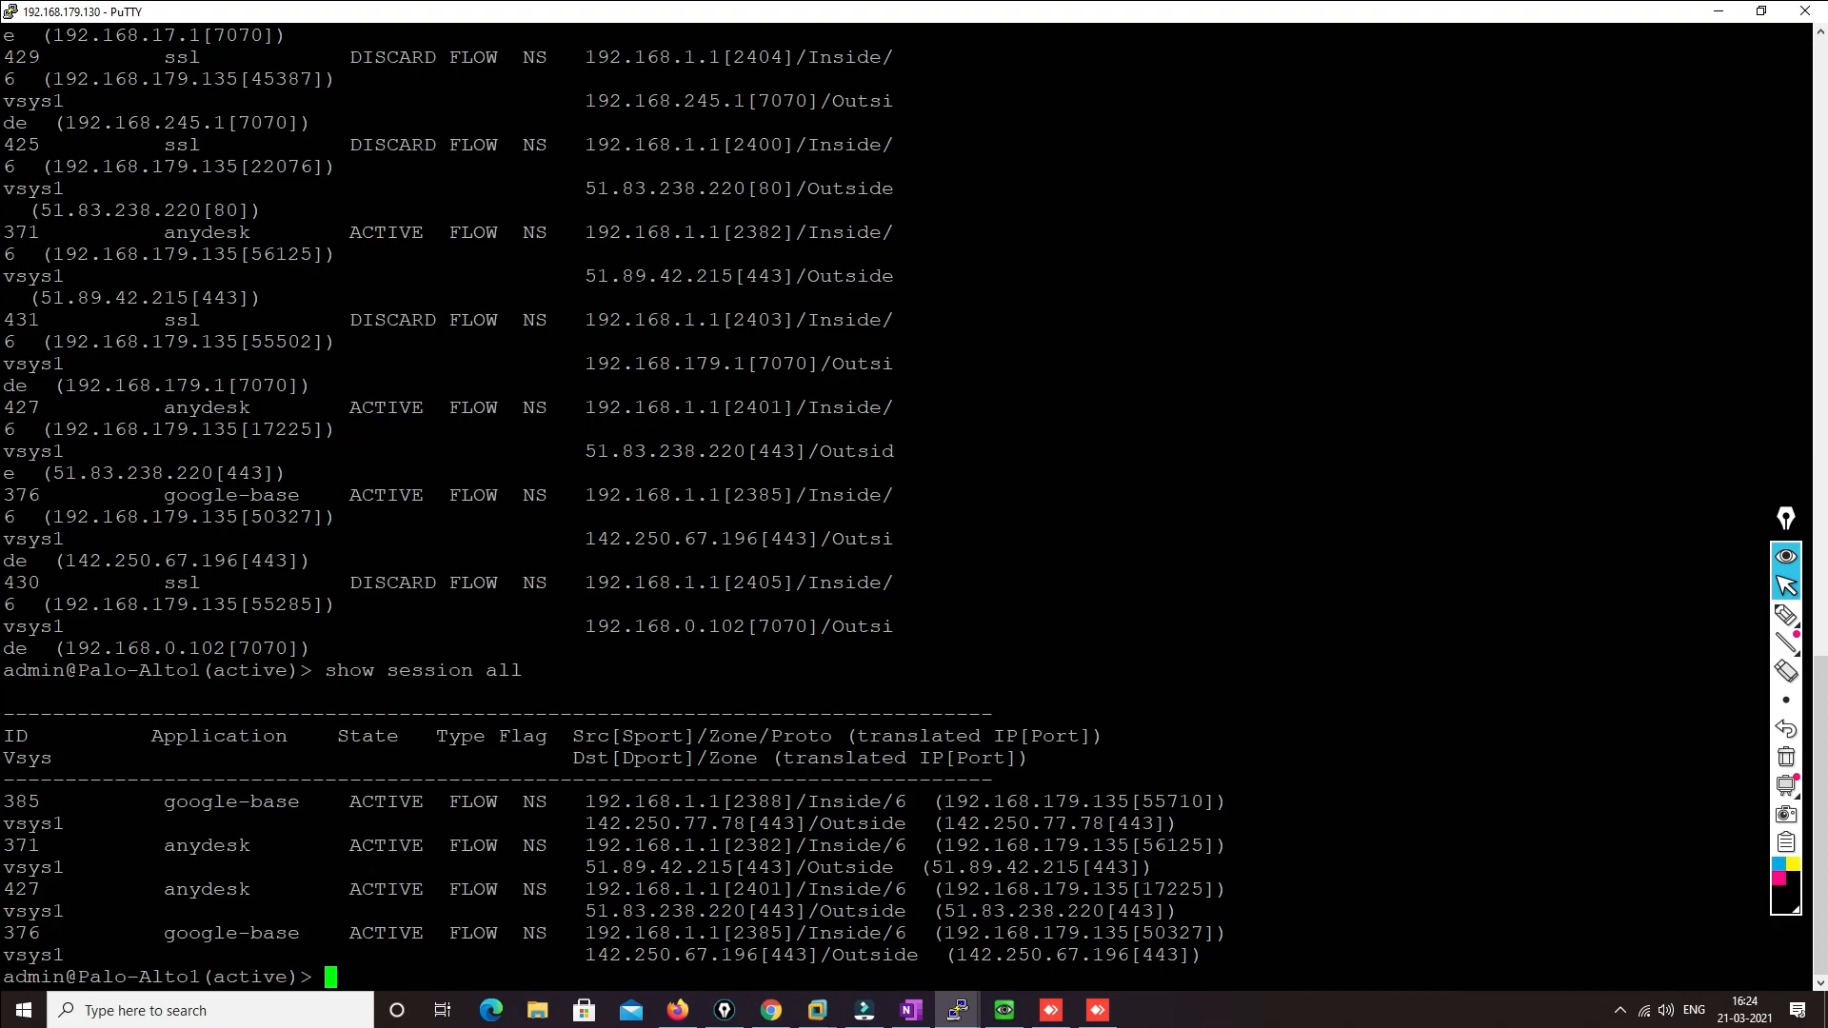
# Switch to the Palo-Alto1 web interface in Chrome and suspend the local device through the High Availability operational commands
pyautogui.click(779, 1015)
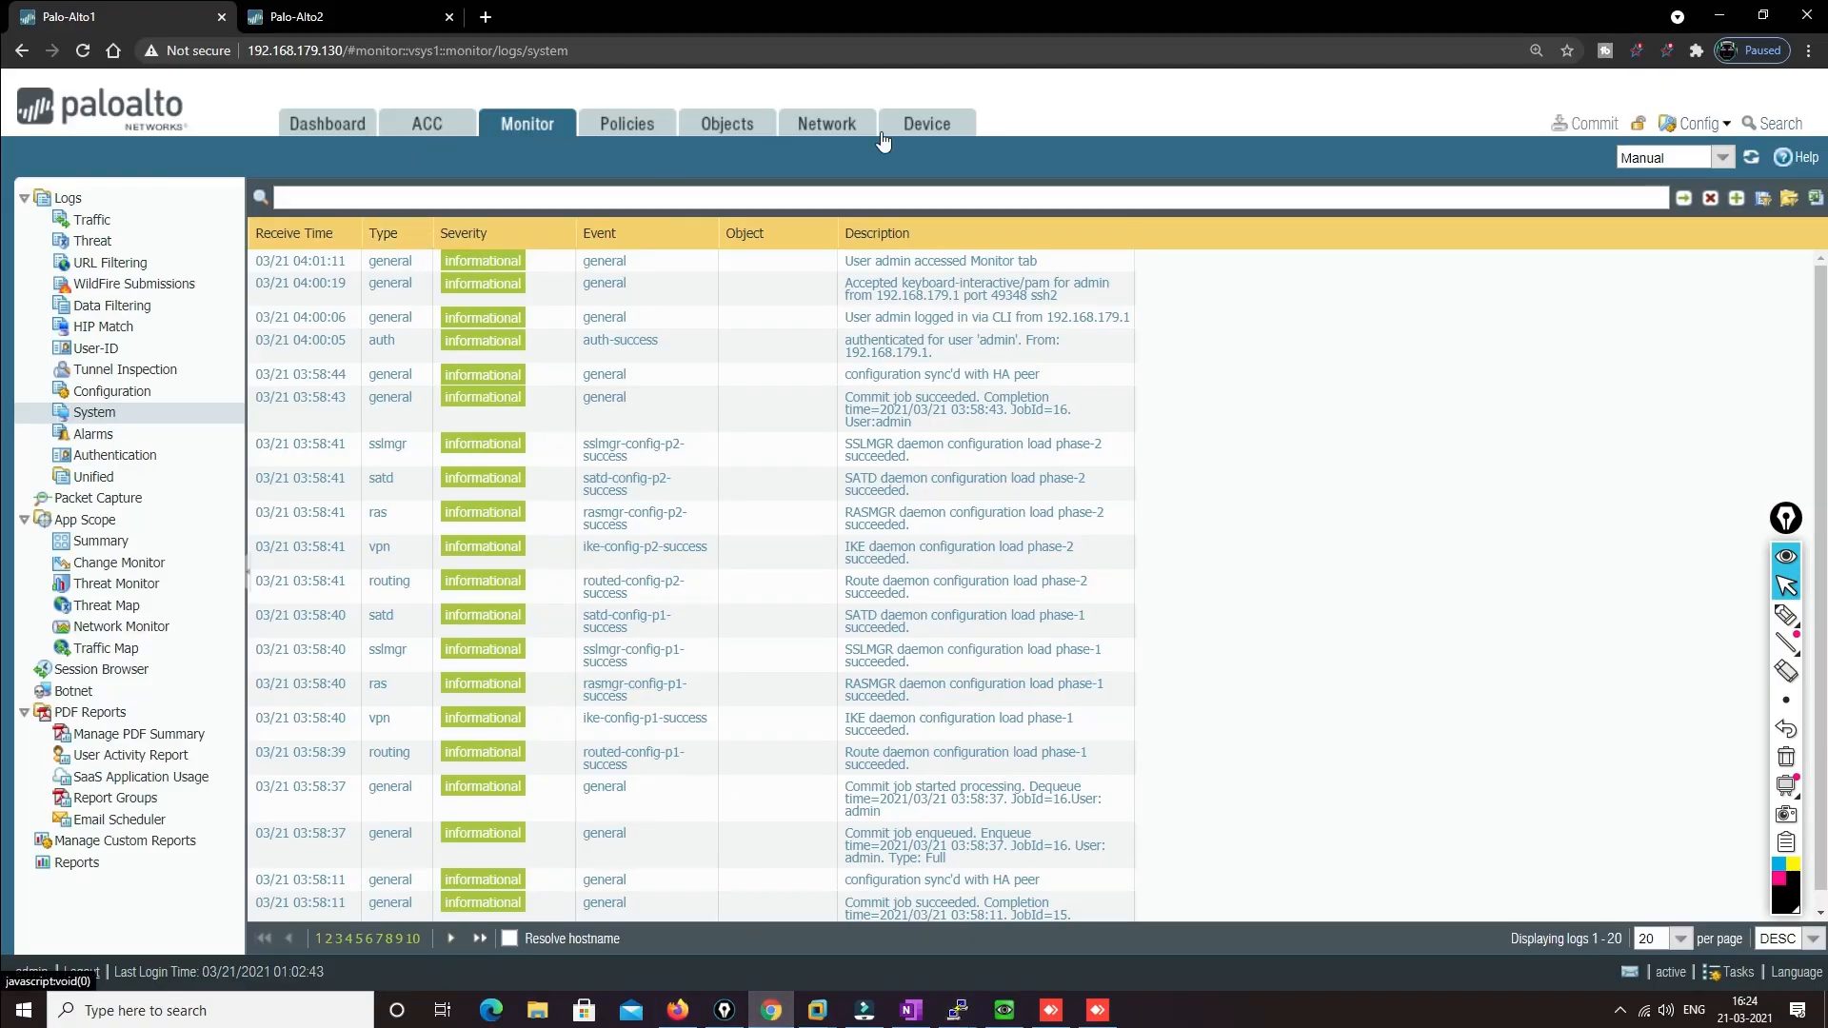
pyautogui.click(938, 124)
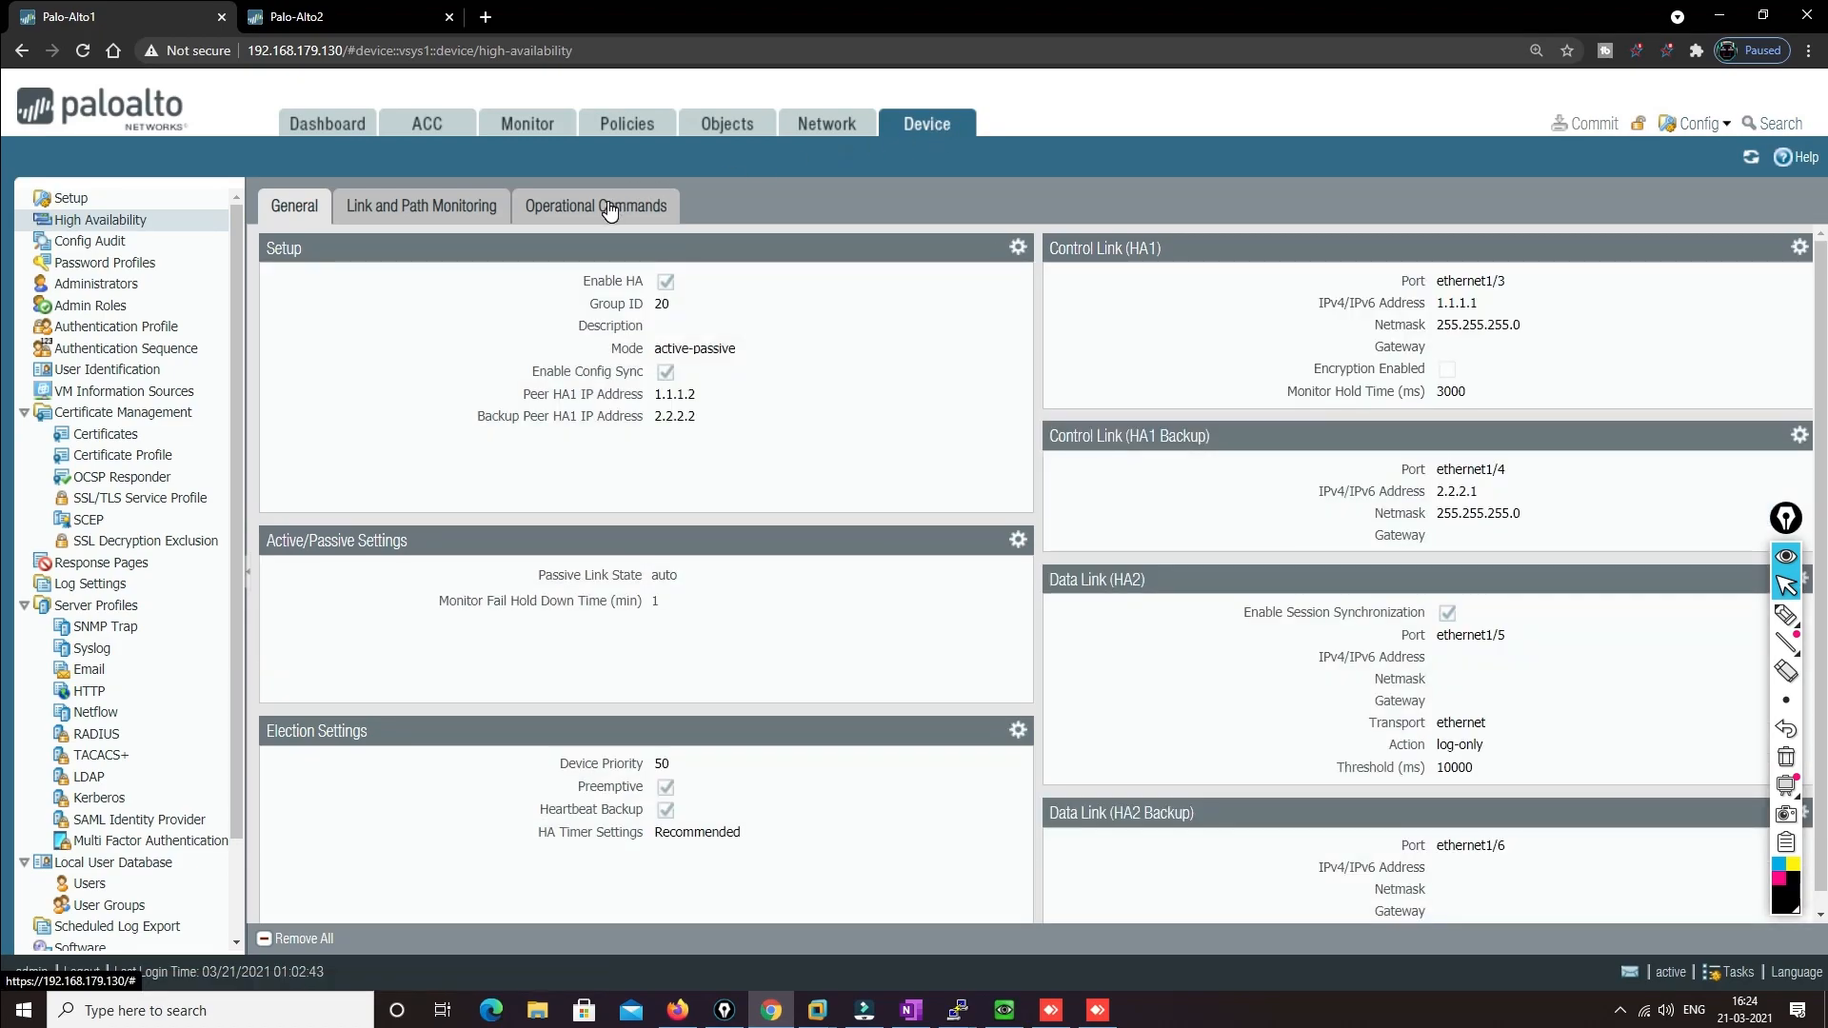
pyautogui.click(610, 210)
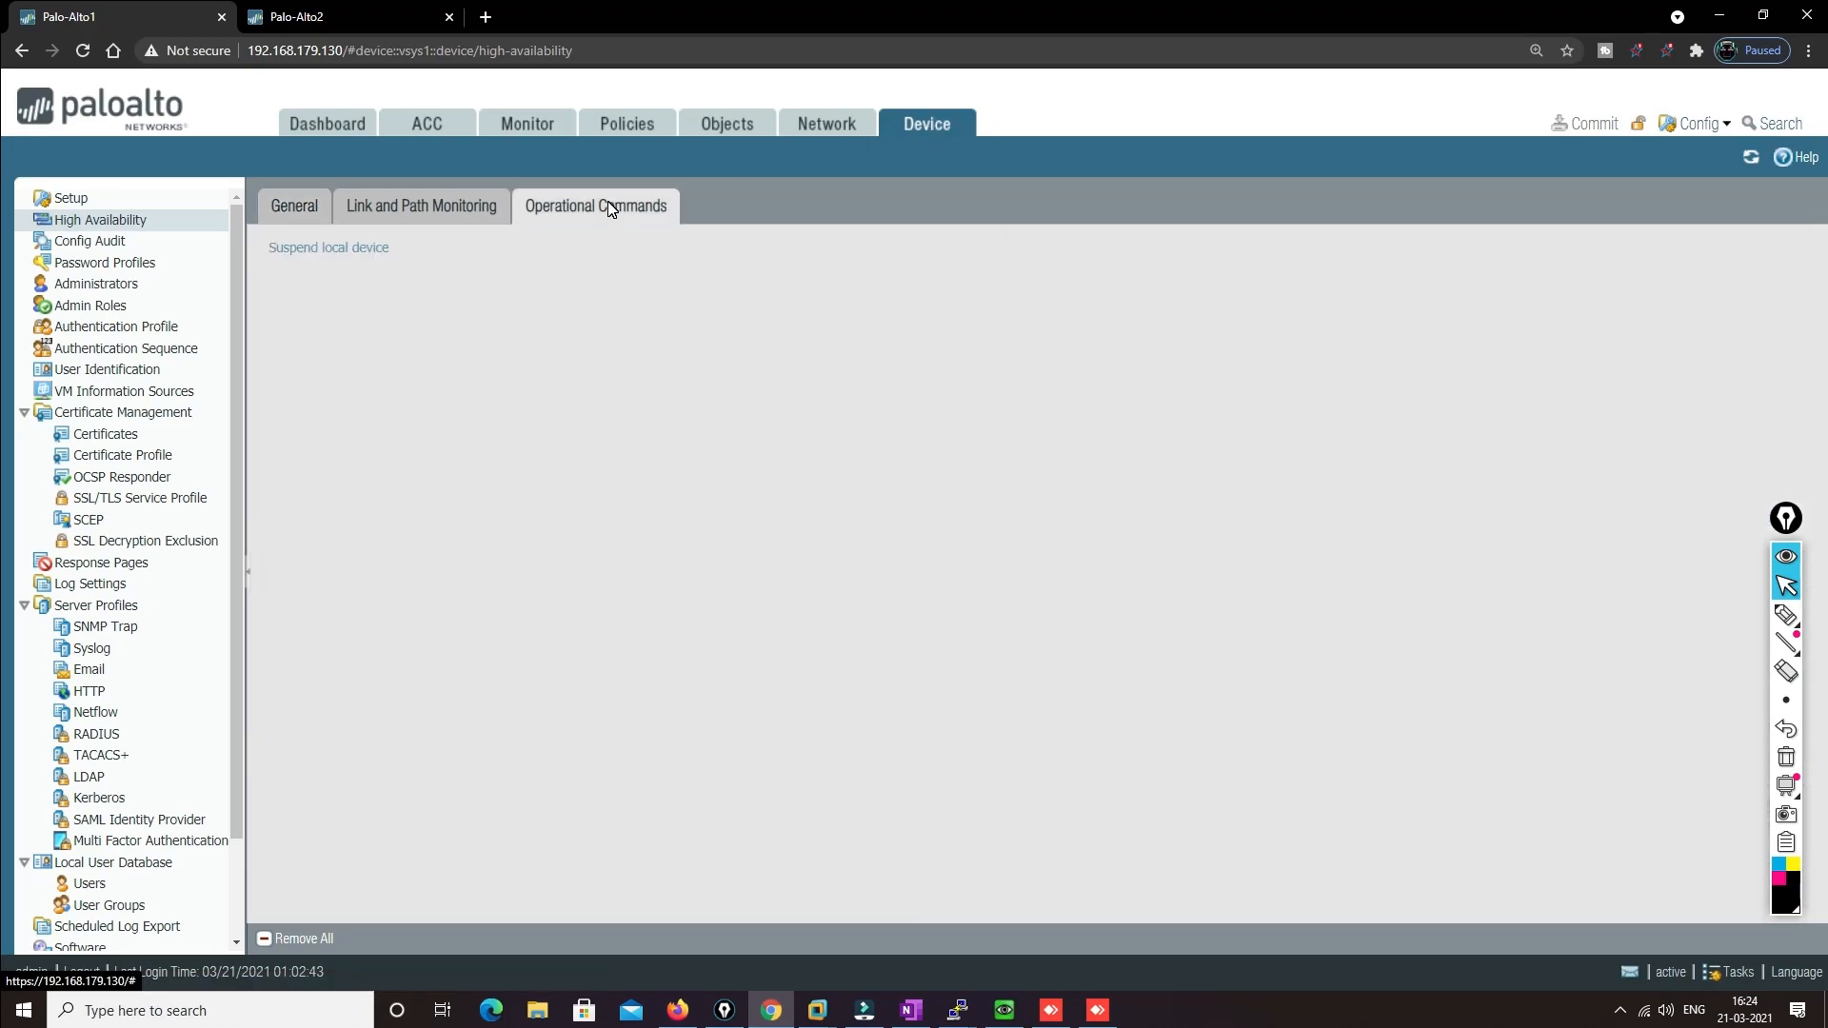
pyautogui.click(329, 253)
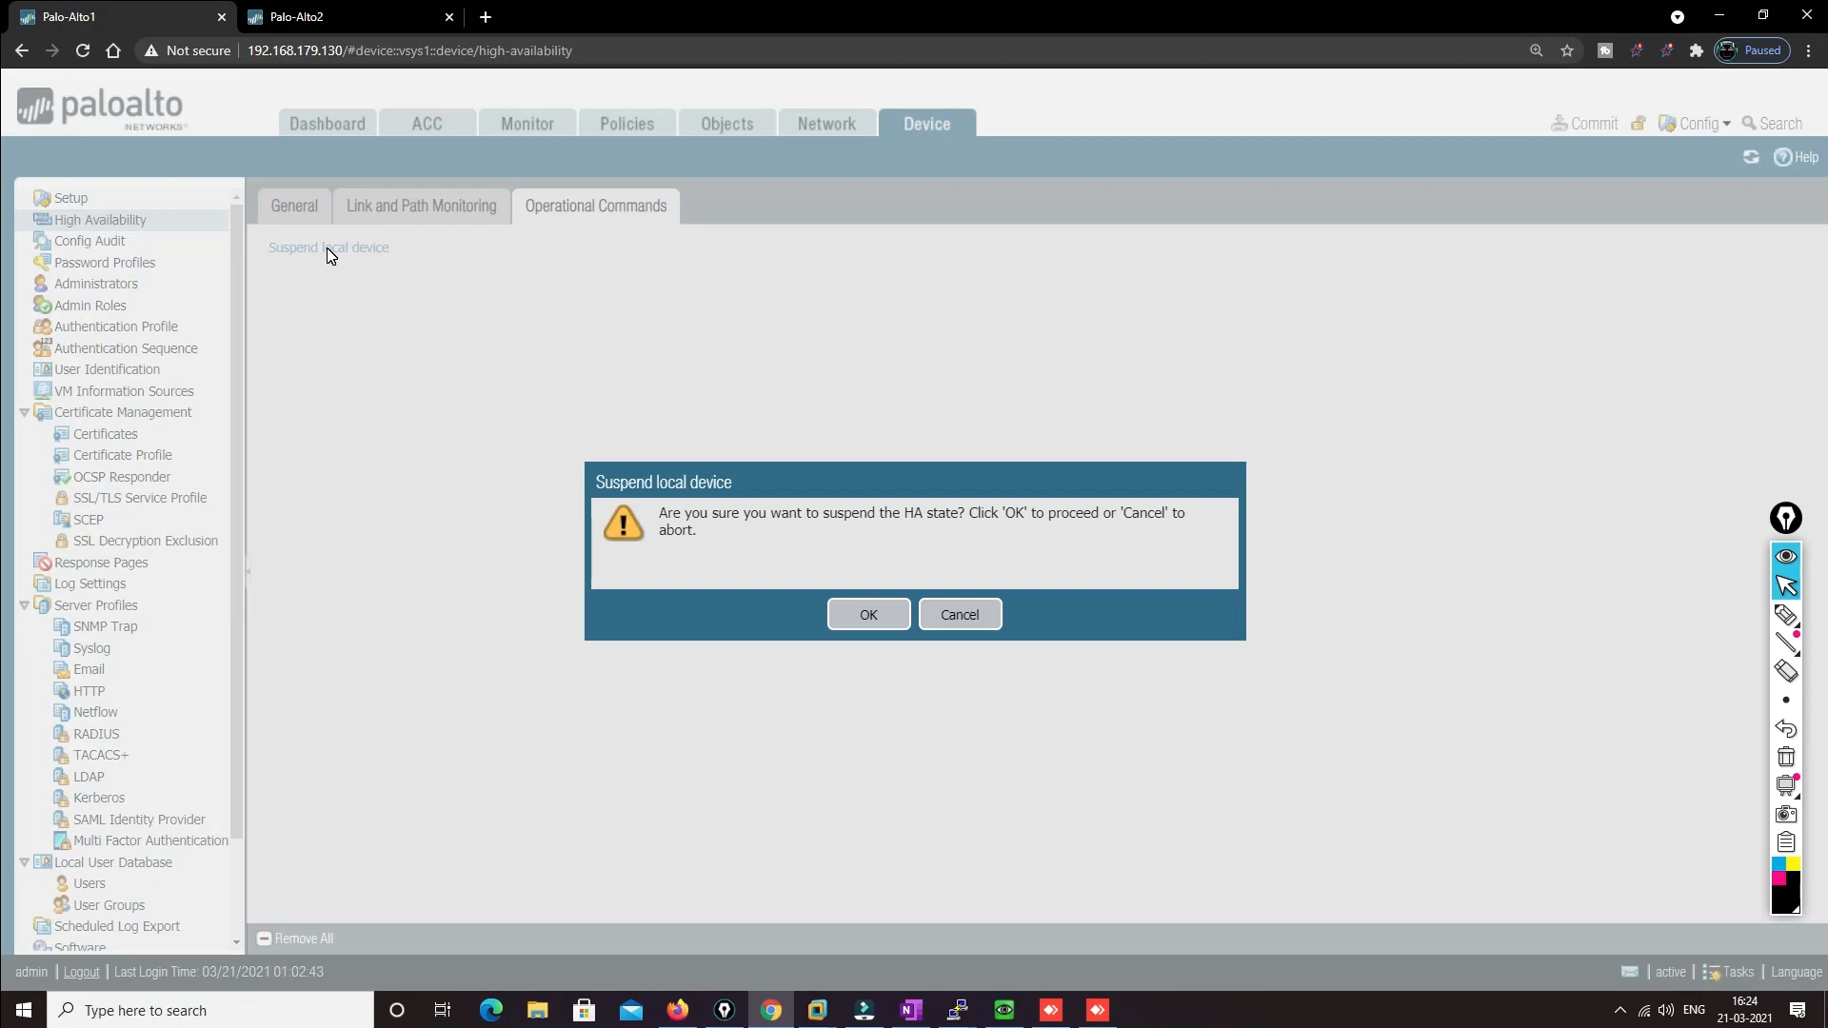
pyautogui.click(882, 617)
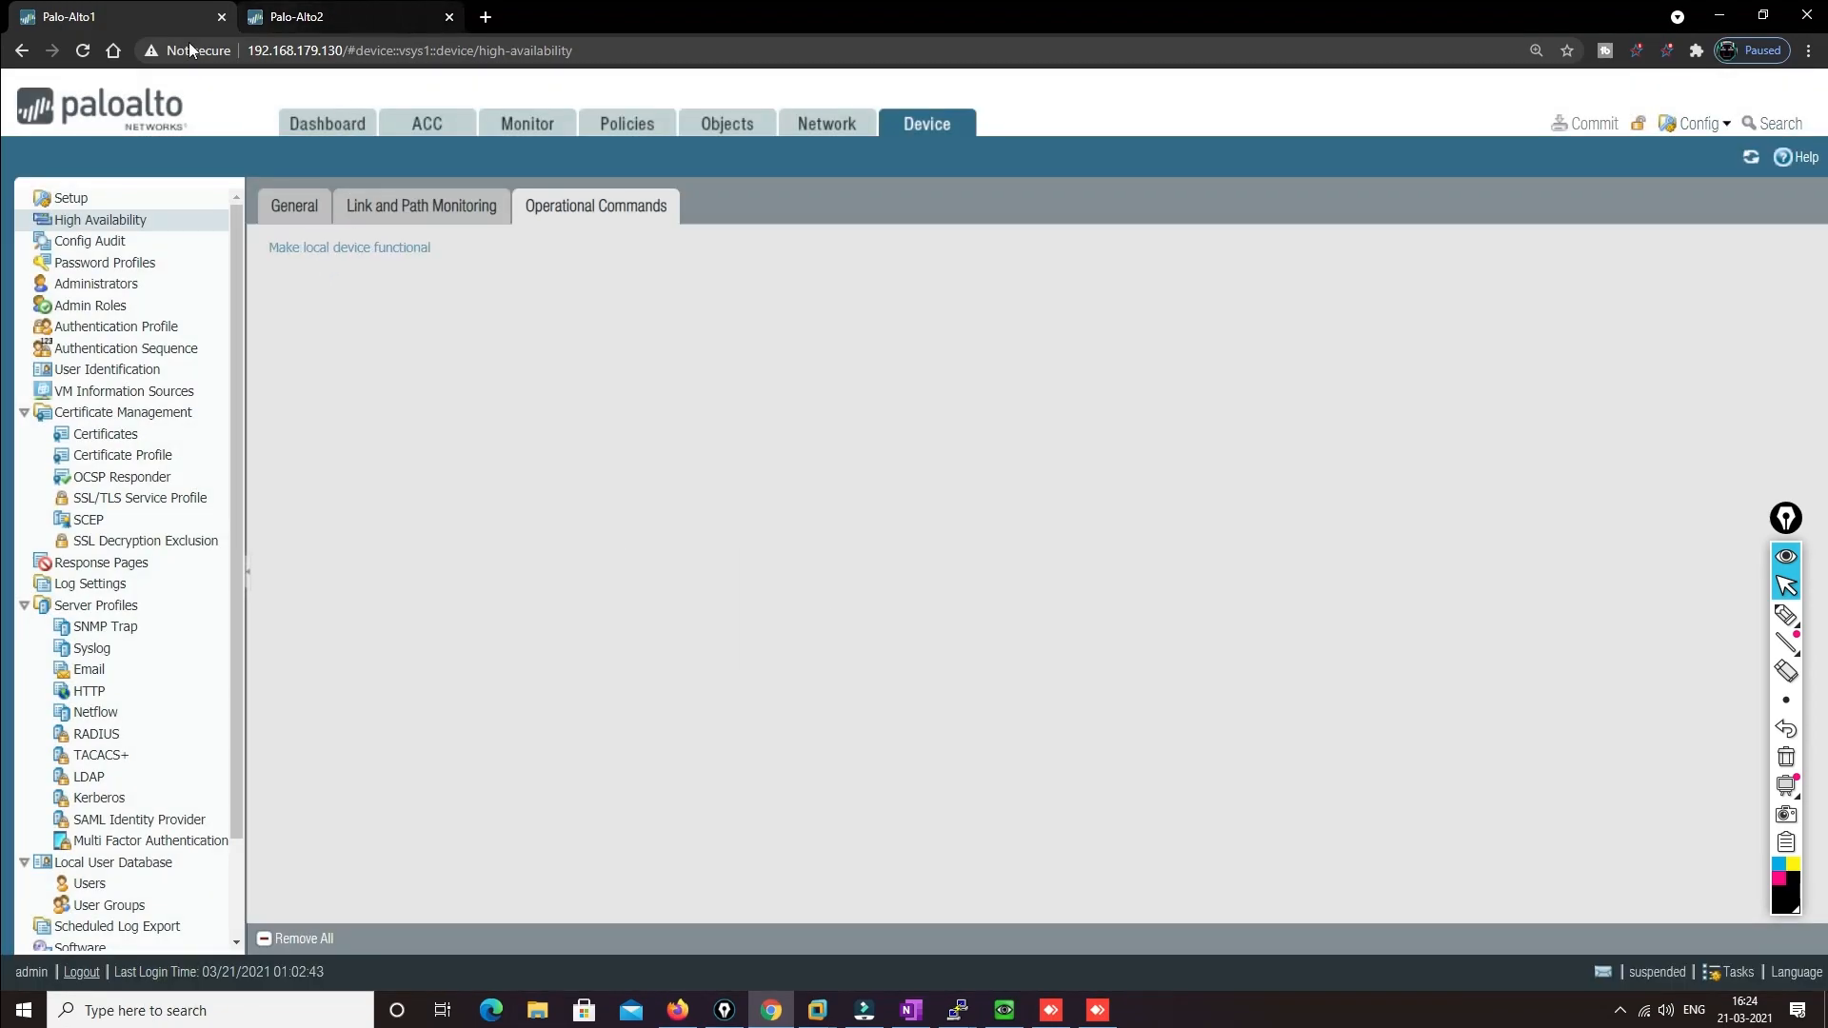
# Check the High Availability status on the Palo-Alto1 and Palo-Alto2 dashboards and highlight Palo-Alto2's local state
pyautogui.click(305, 124)
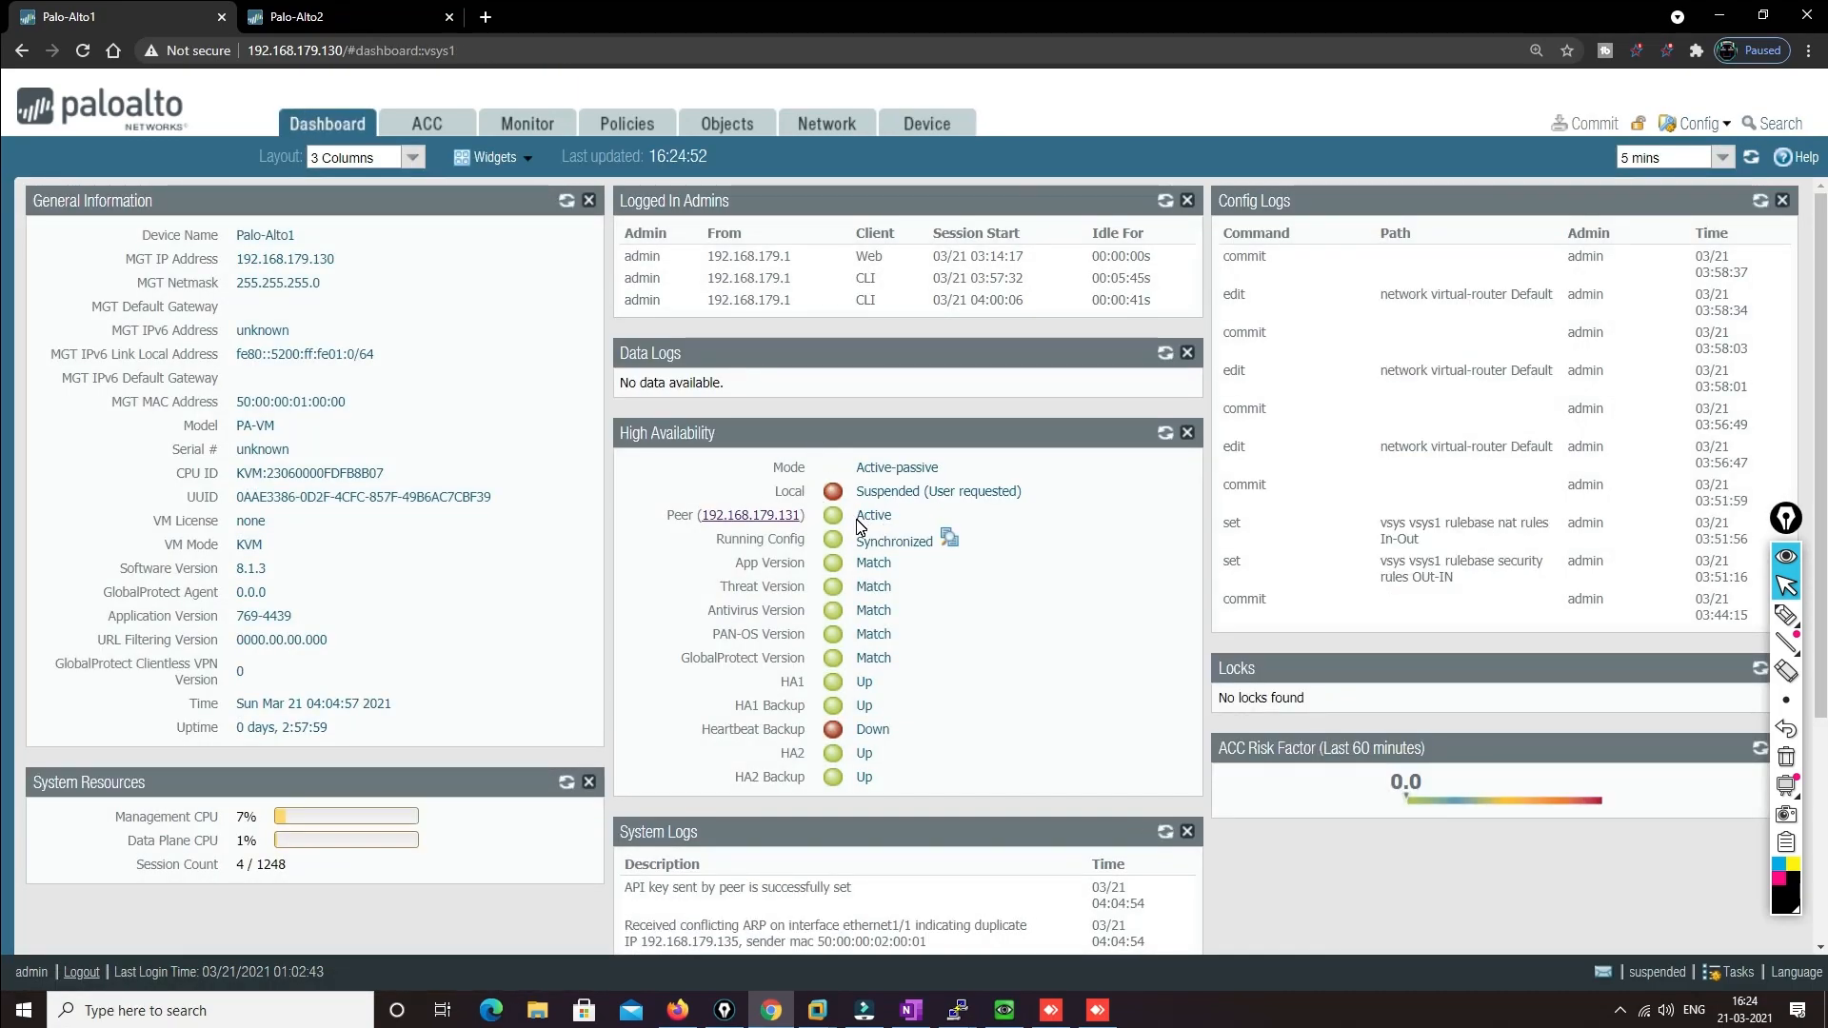
pyautogui.click(370, 9)
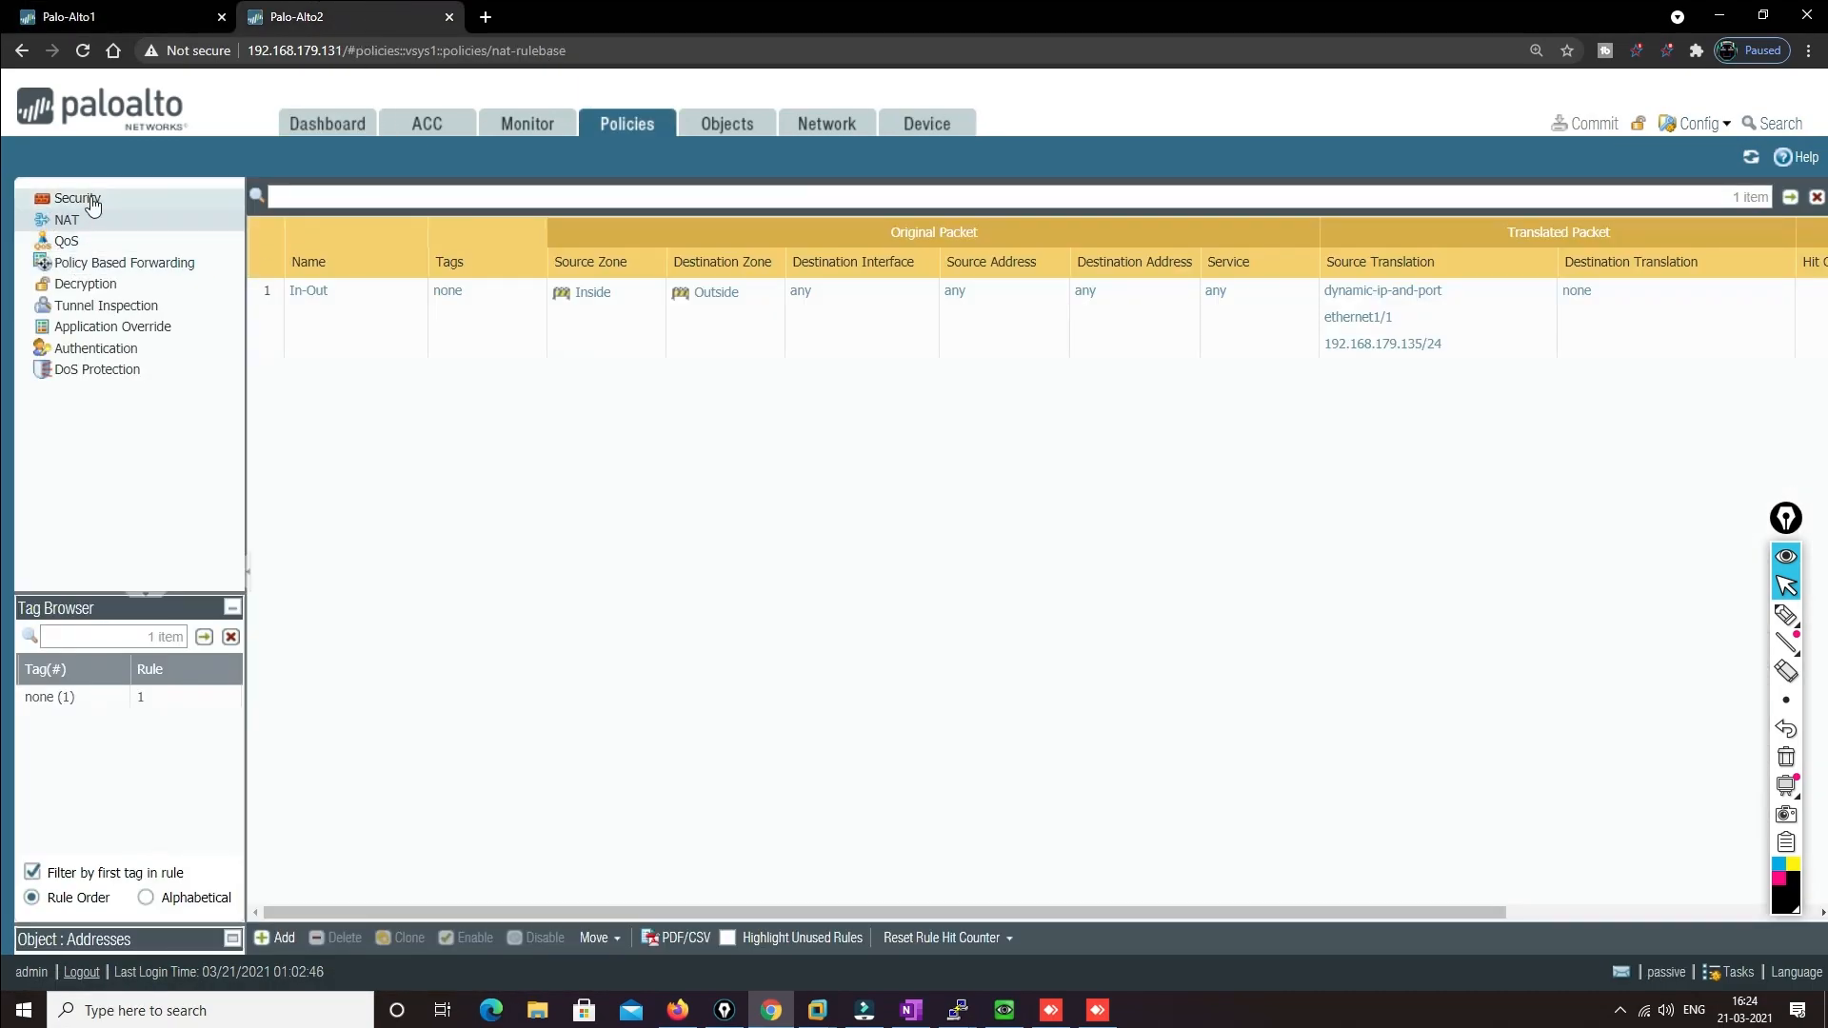
pyautogui.click(350, 127)
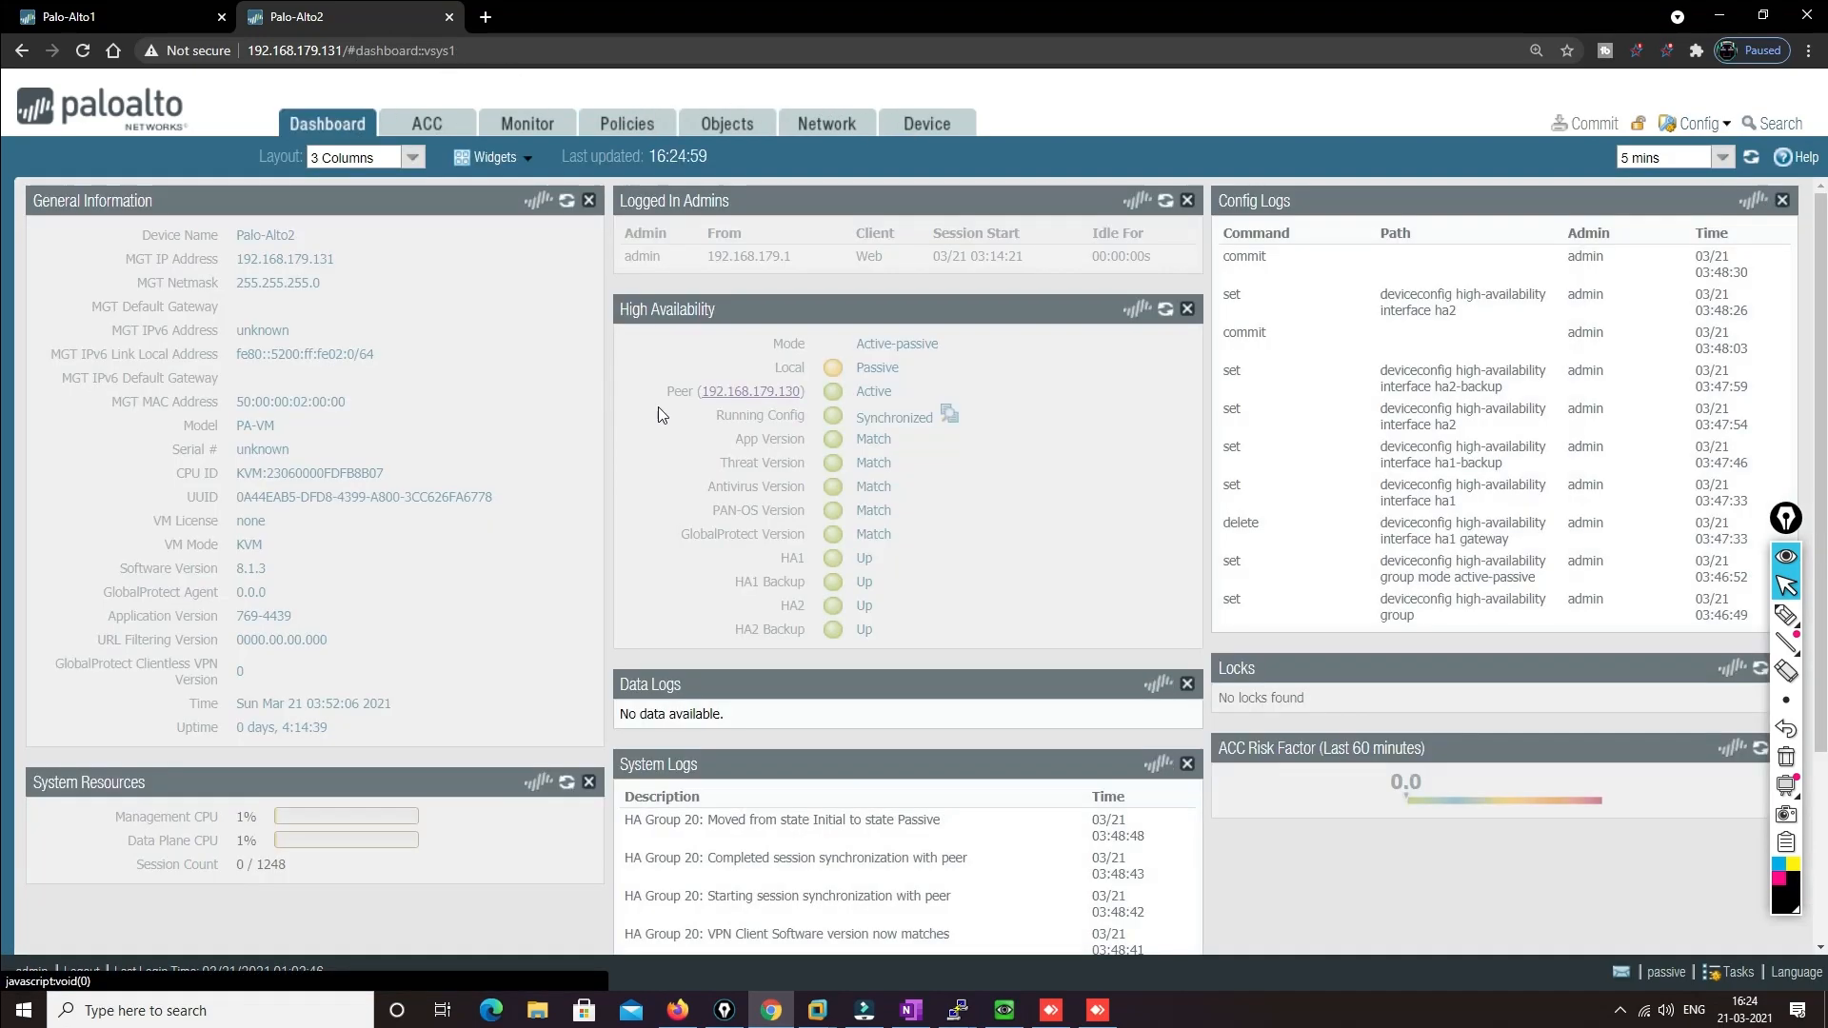
pyautogui.moveTo(858, 391); pyautogui.dragTo(896, 401)
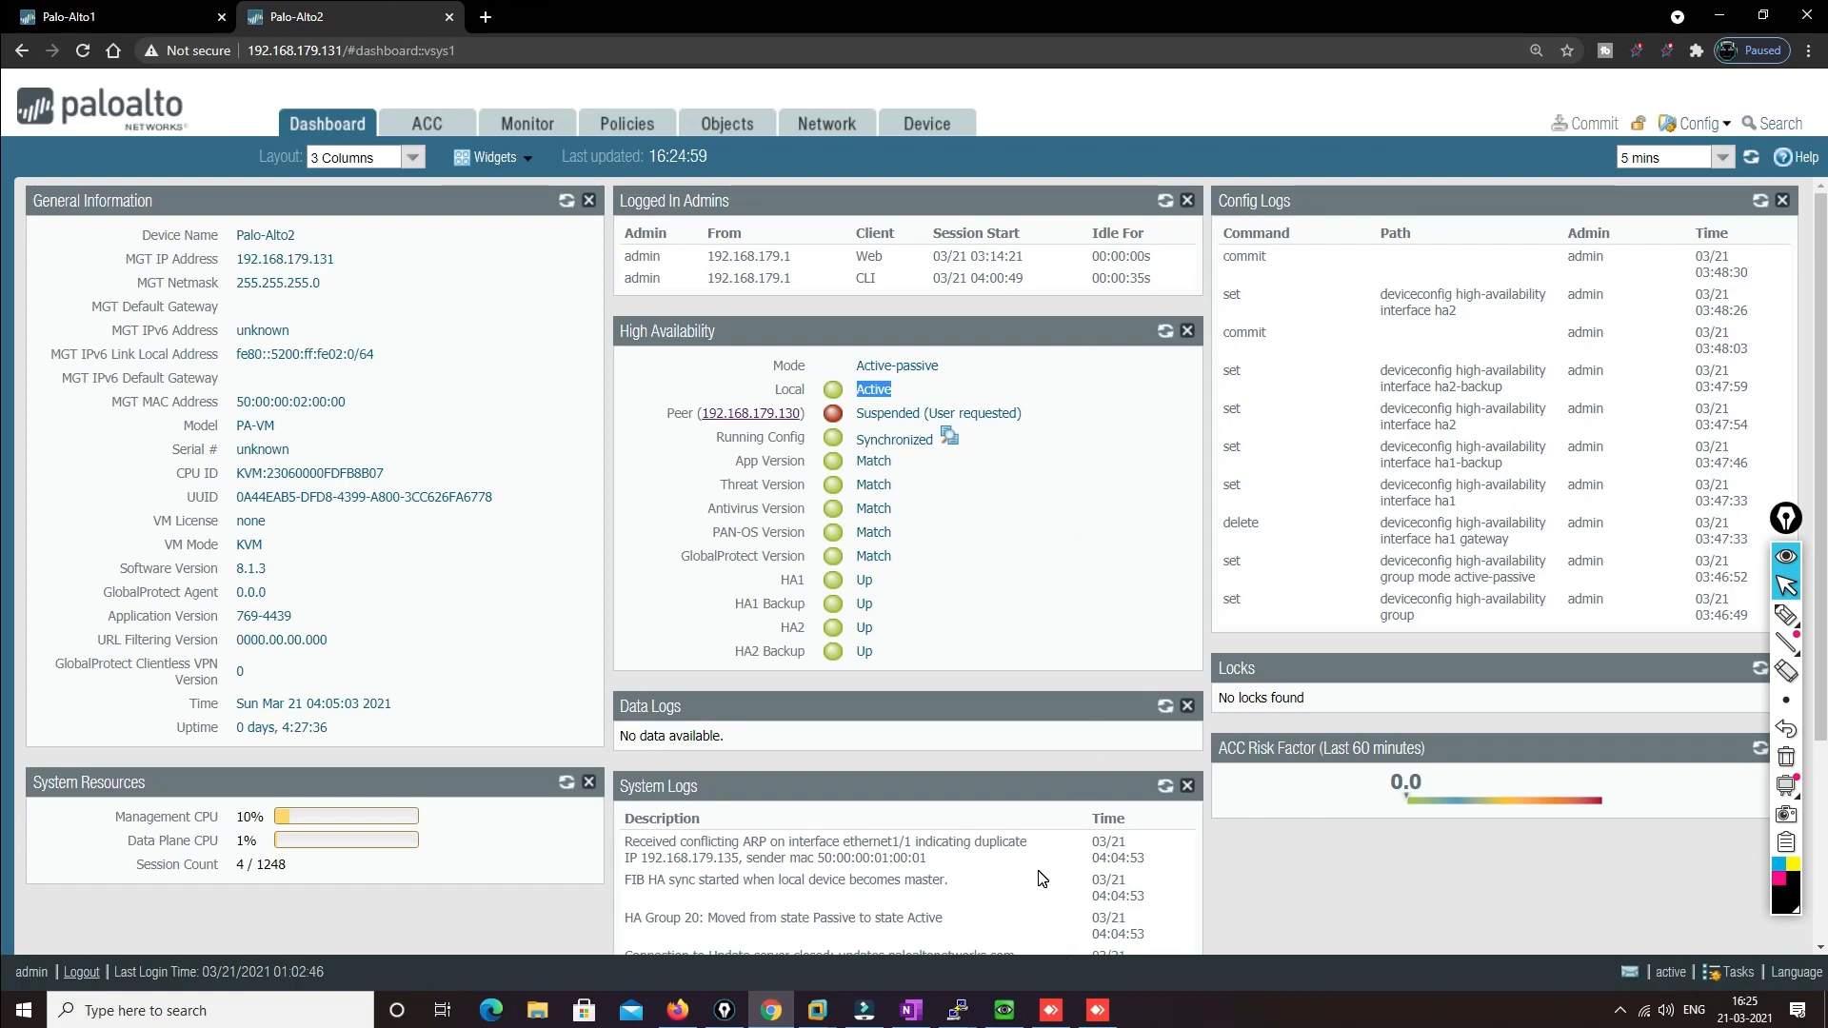
# Check the live AnyDesk session in the QEMU Windows-PC window after the failover
pyautogui.click(1004, 1010)
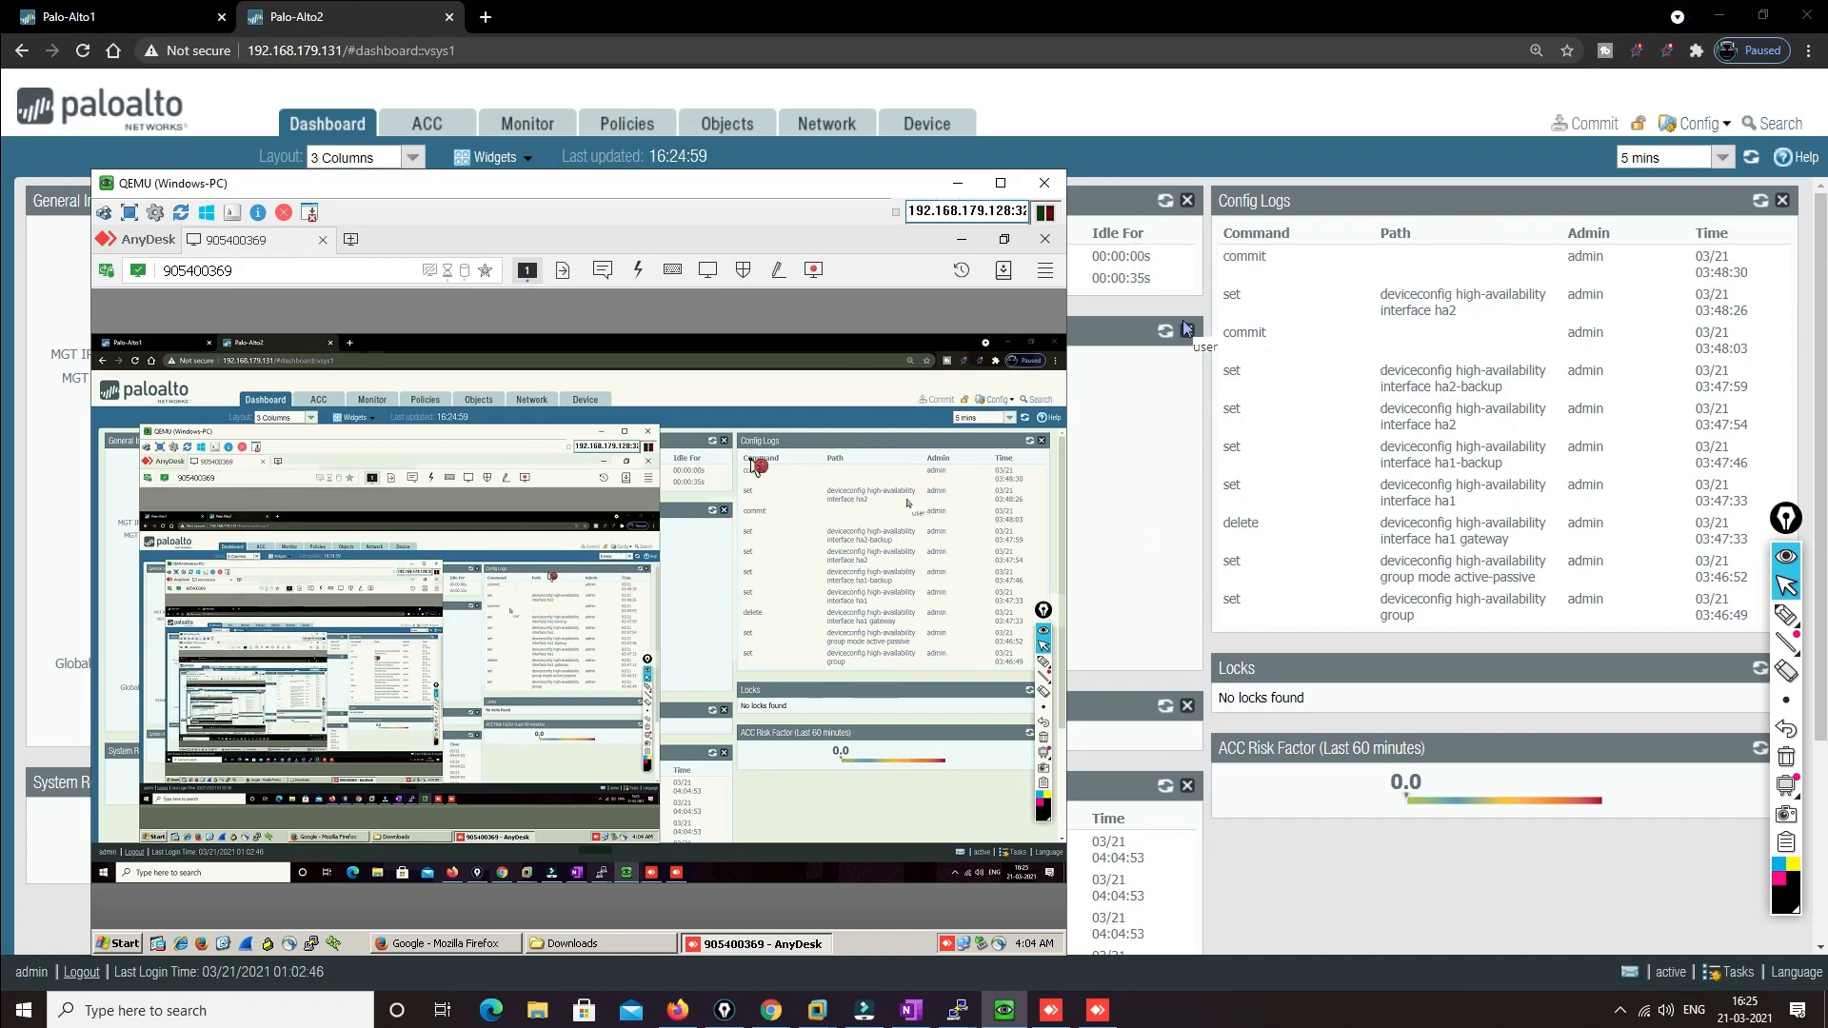
pyautogui.click(961, 184)
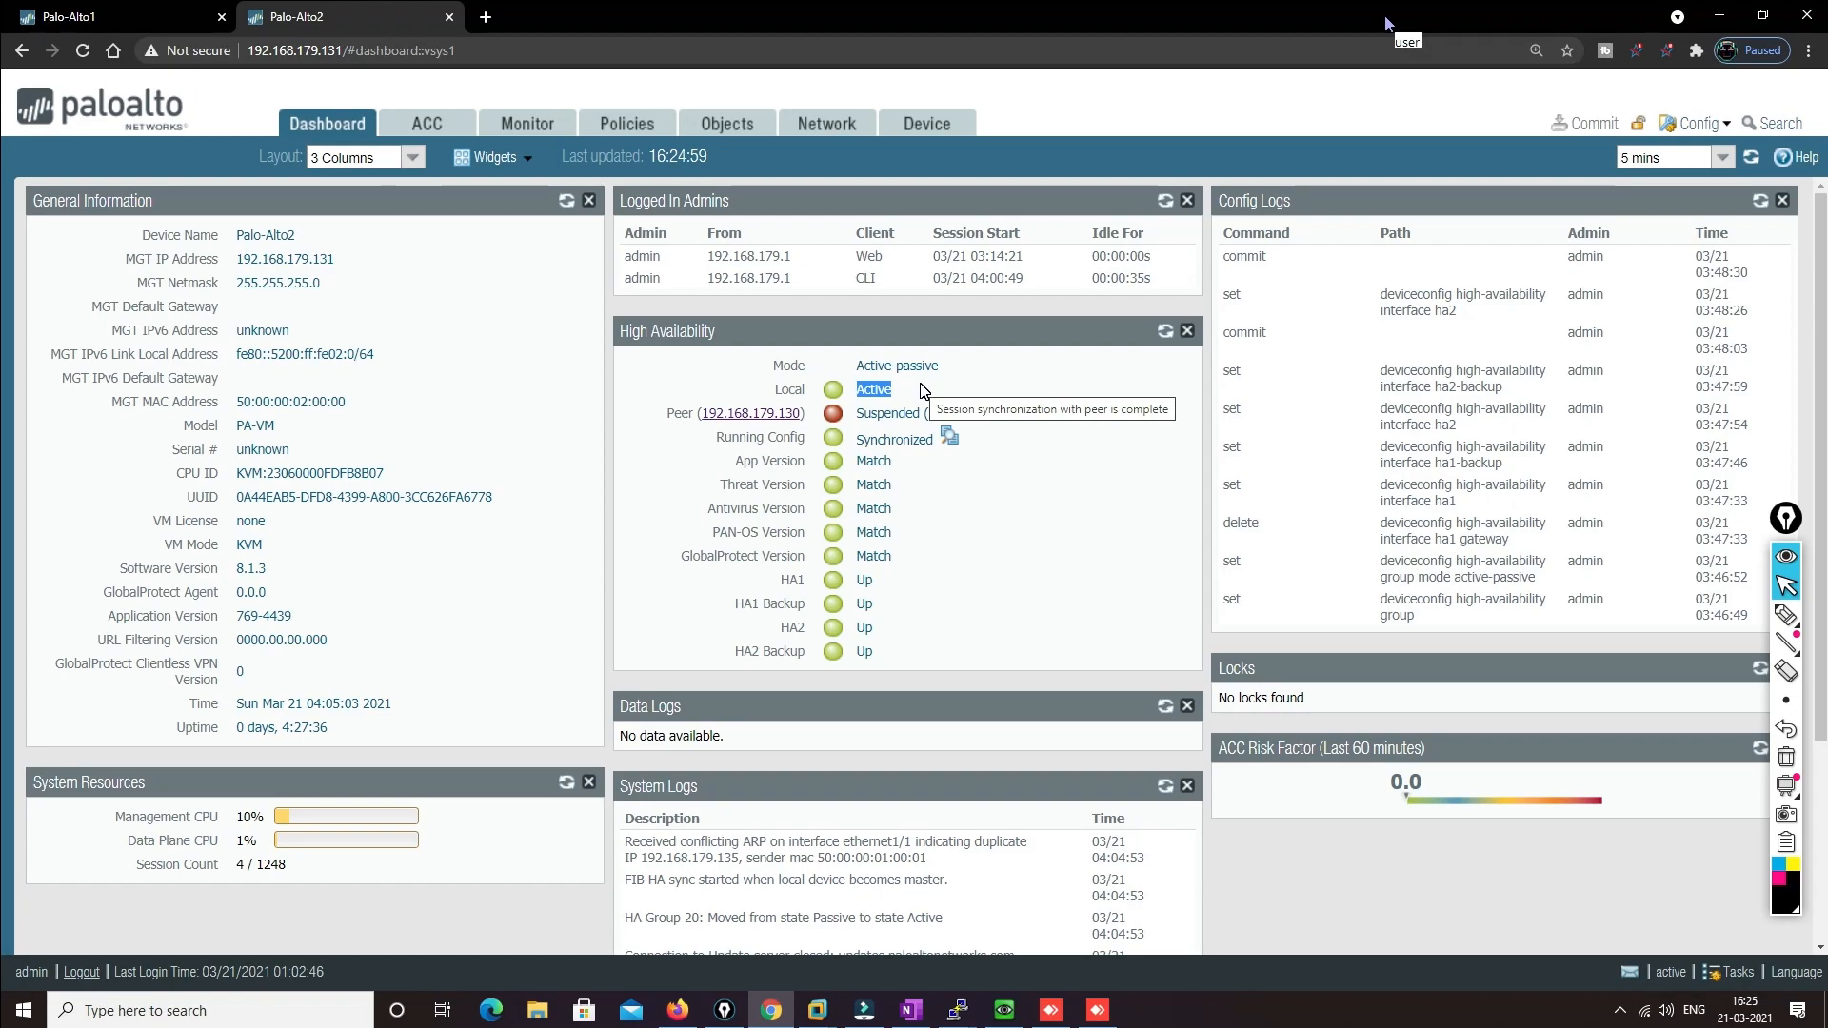
pyautogui.hotkey('alt', 'Tab')
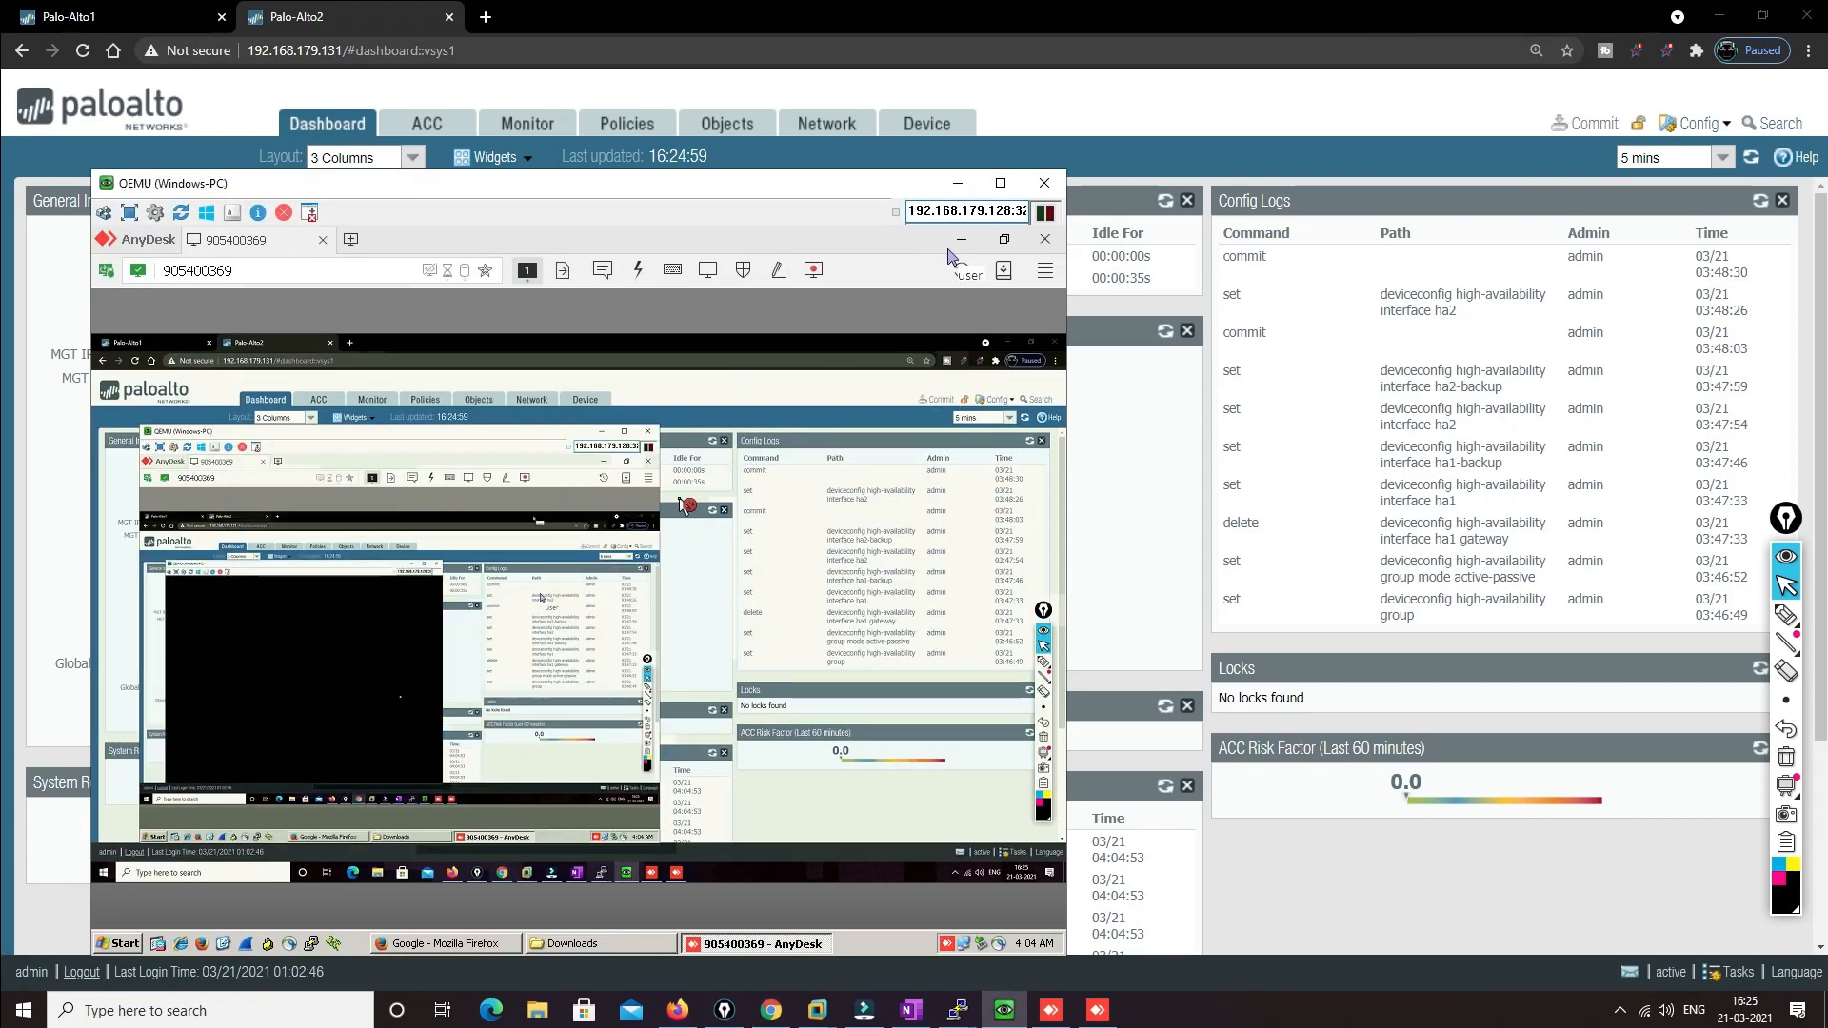
# Rerun "show session all" in the Palo-Alto2 PuTTY terminal and highlight its AnyDesk sessions
pyautogui.click(1103, 306)
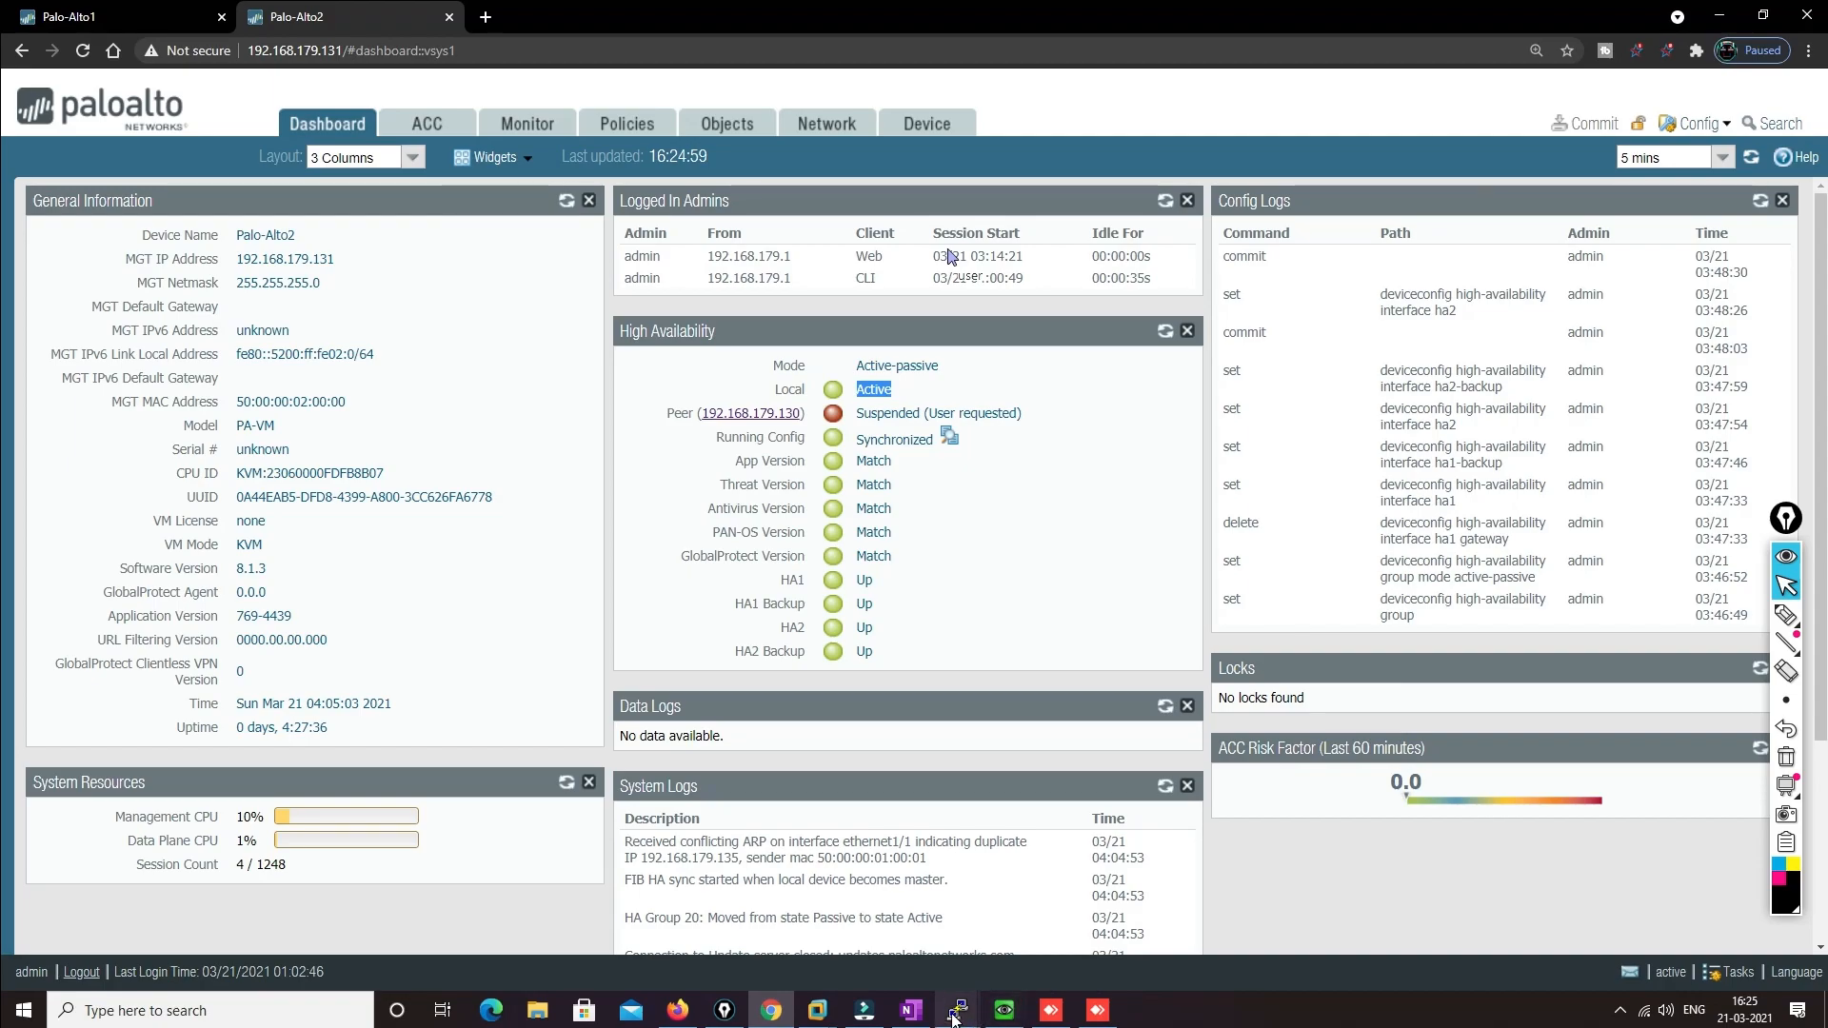
pyautogui.click(1043, 912)
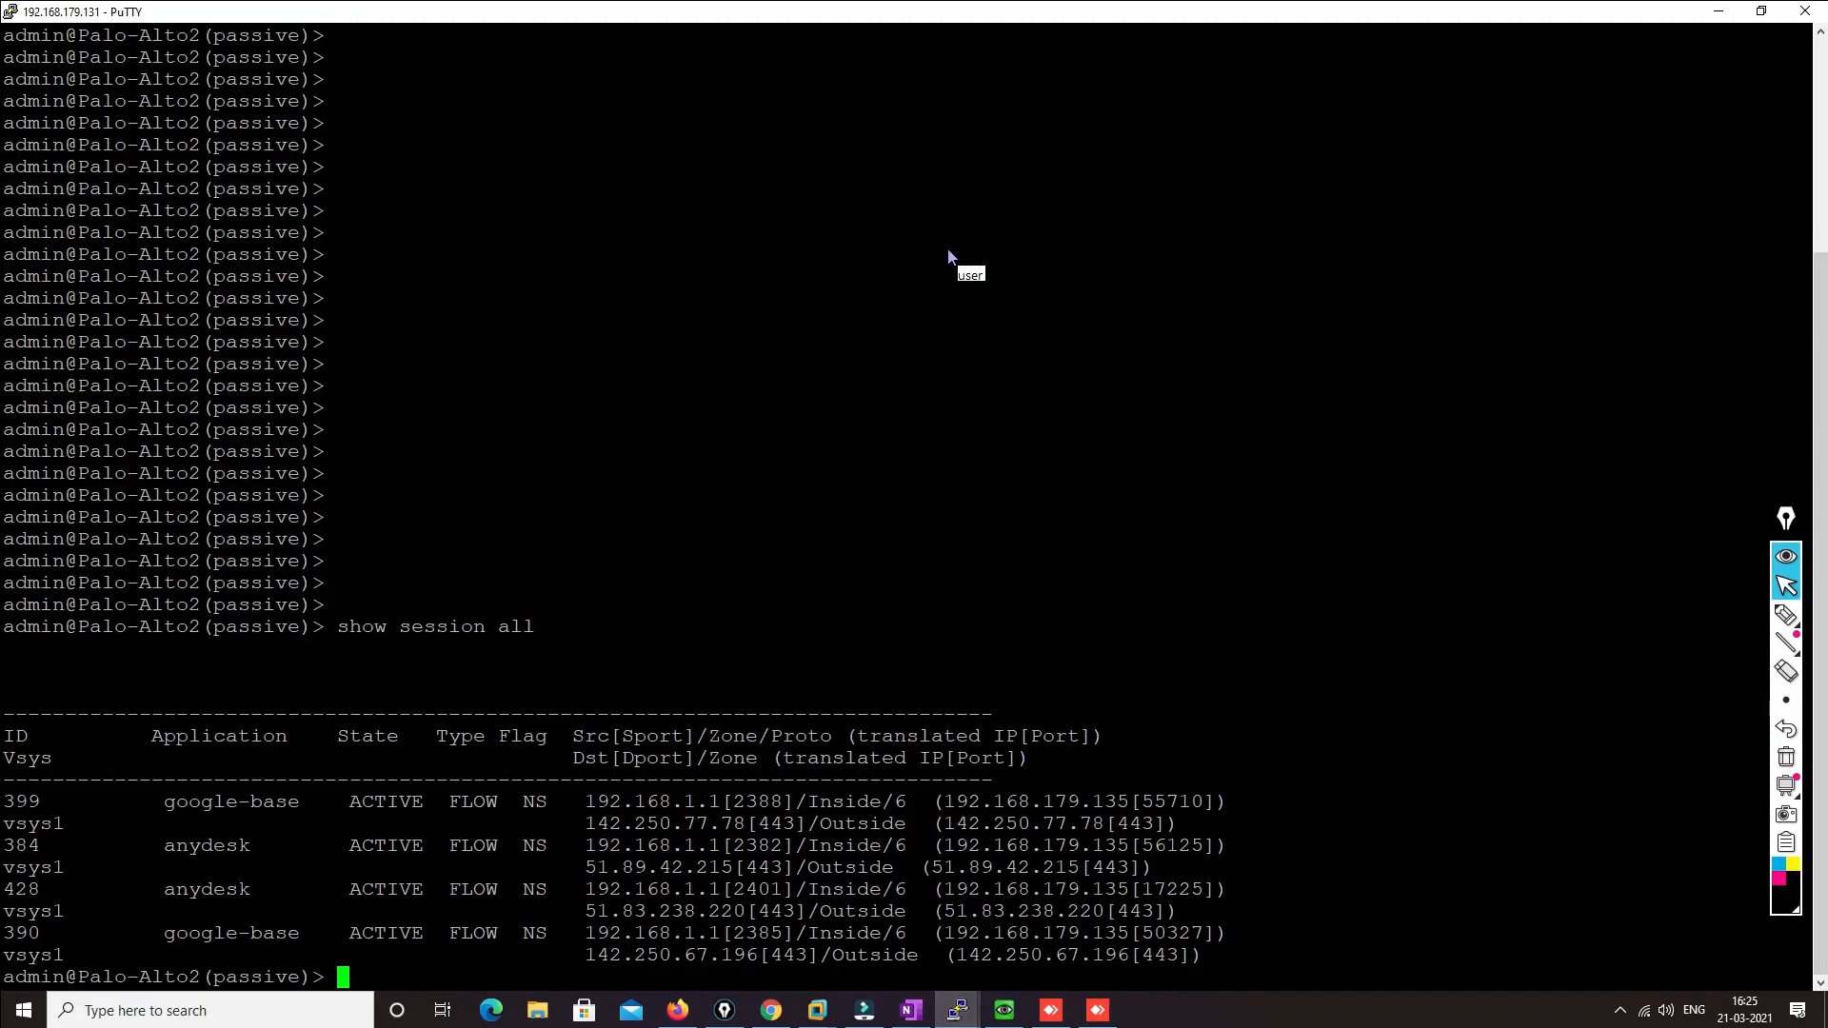
pyautogui.press('Up')
pyautogui.press('Return')
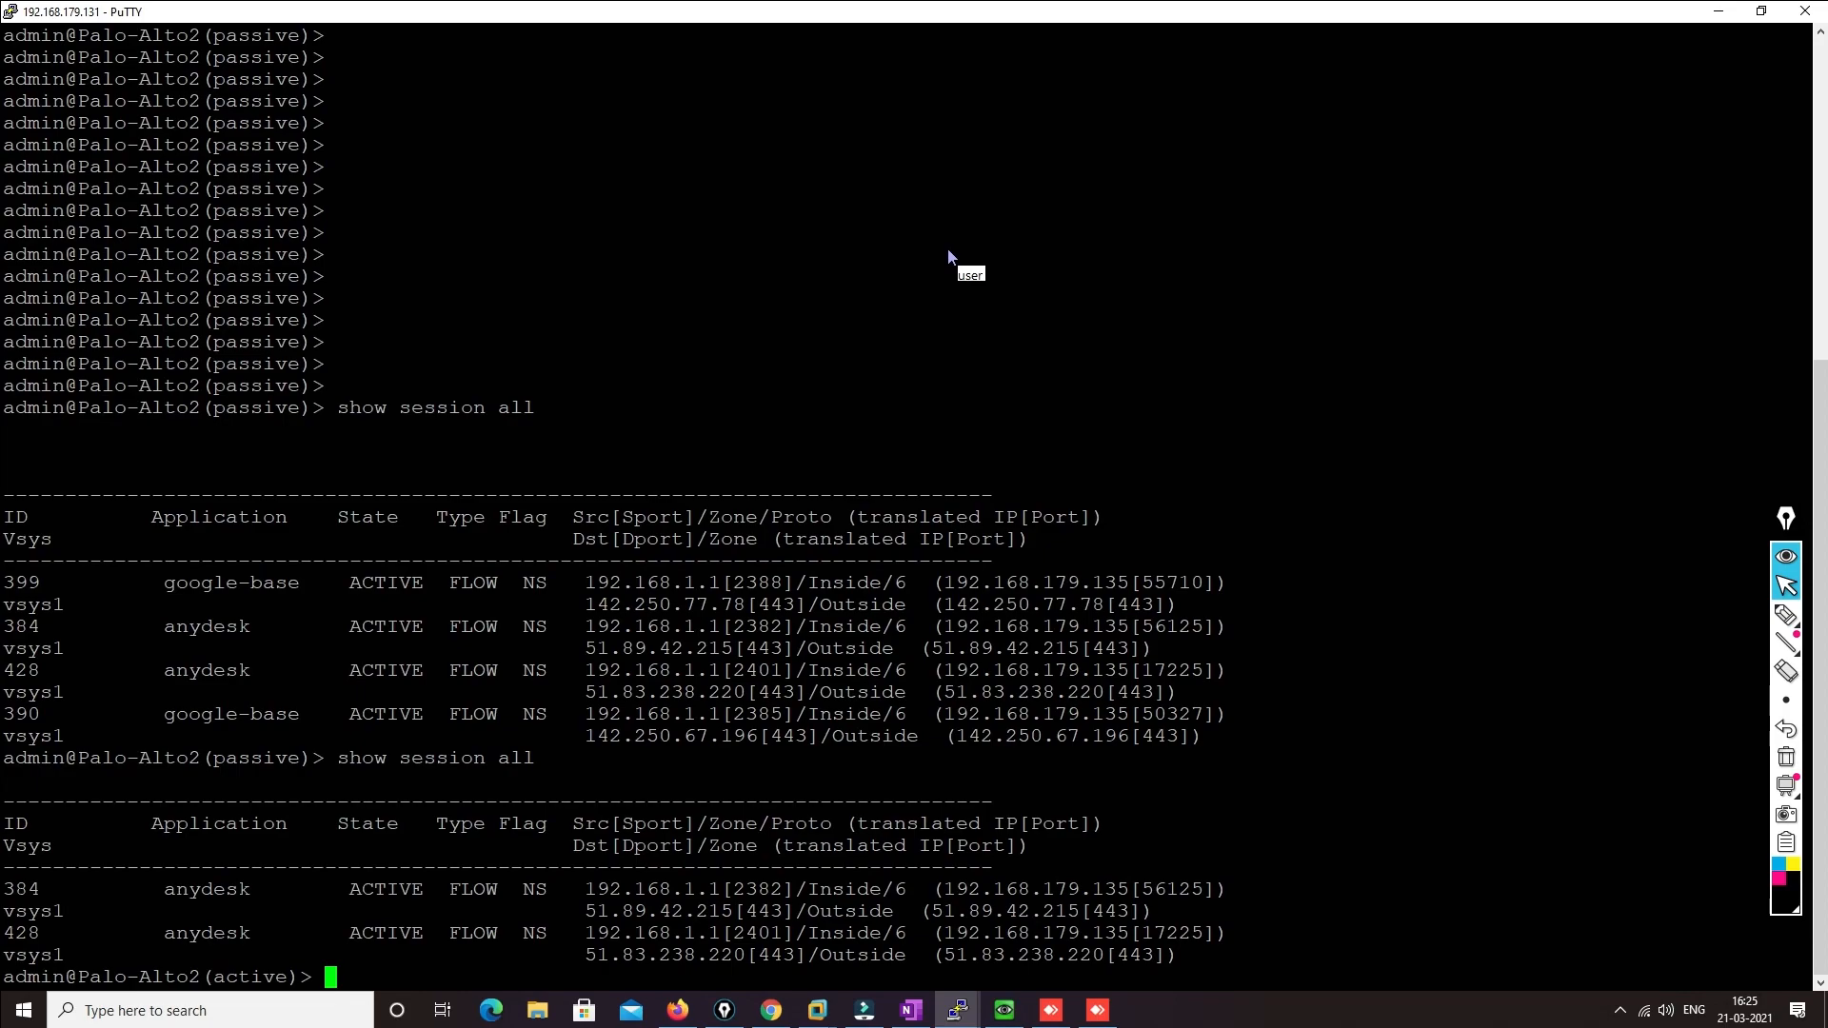
pyautogui.moveTo(5, 890); pyautogui.dragTo(1236, 971)
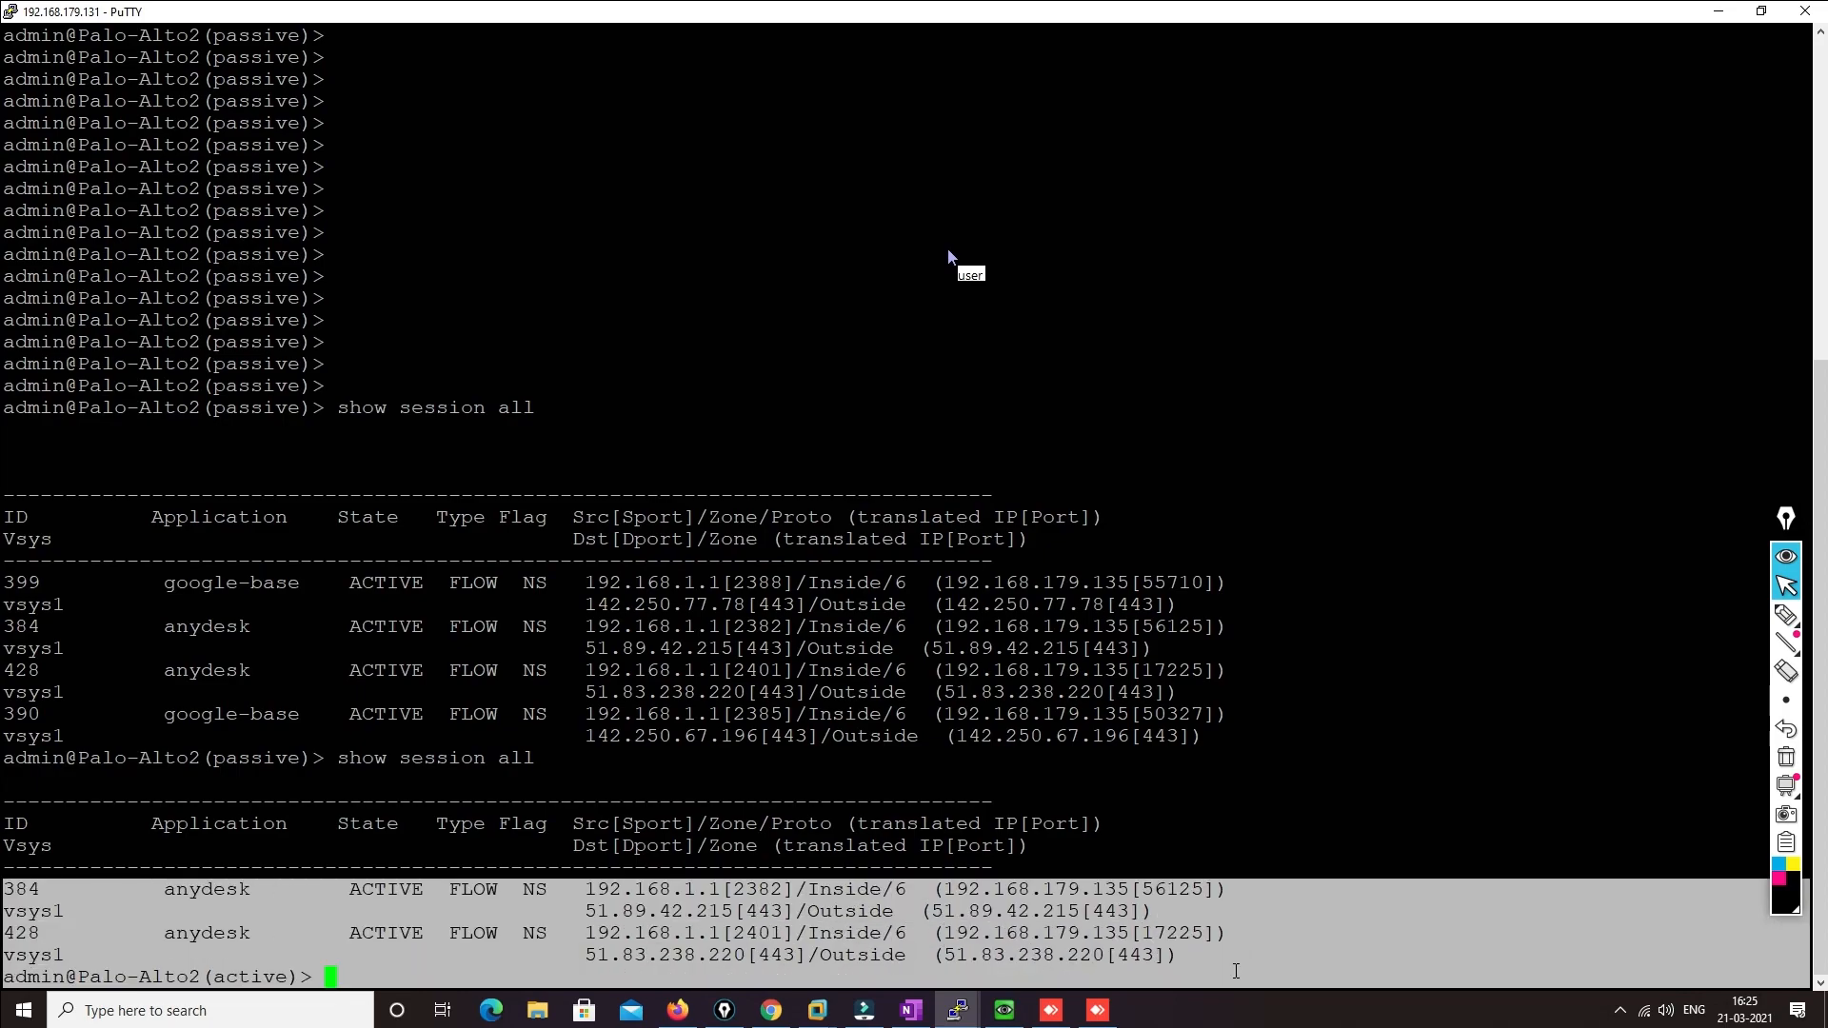
pyautogui.click(1236, 972)
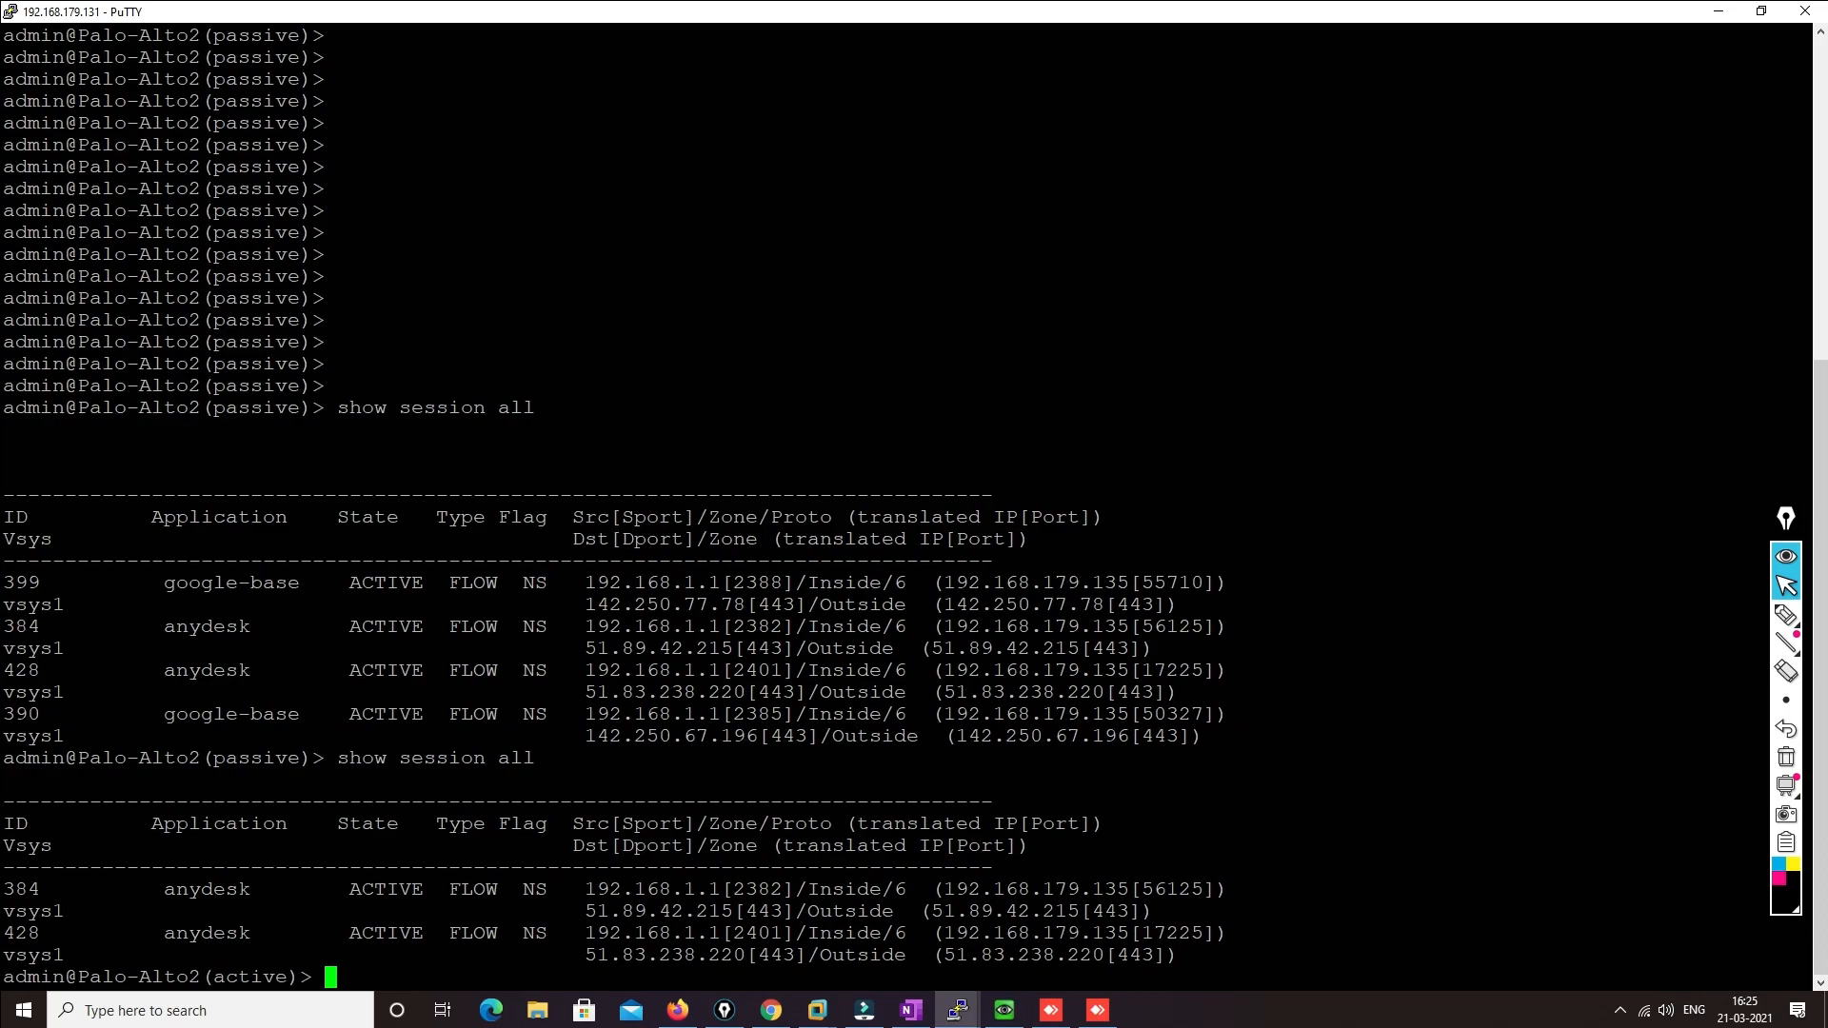